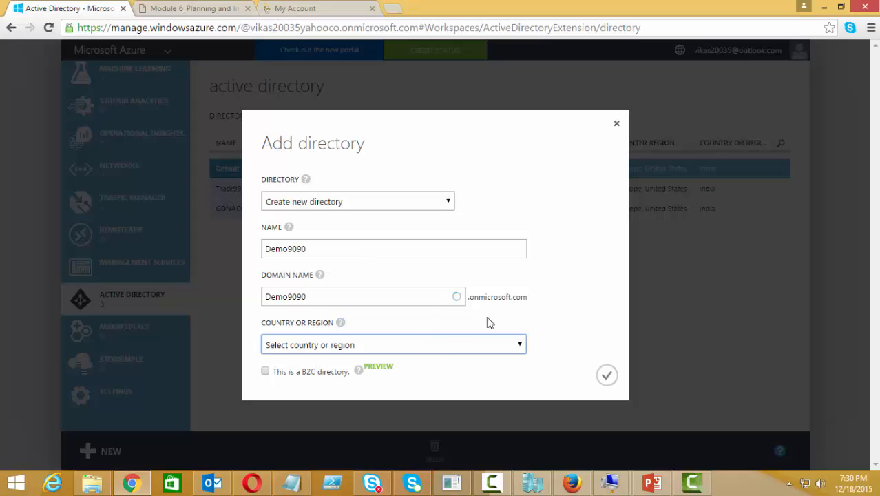
Set both the directory name and domain name to Oncloud9090, confirming the domain is available
mouse_move(459, 301)
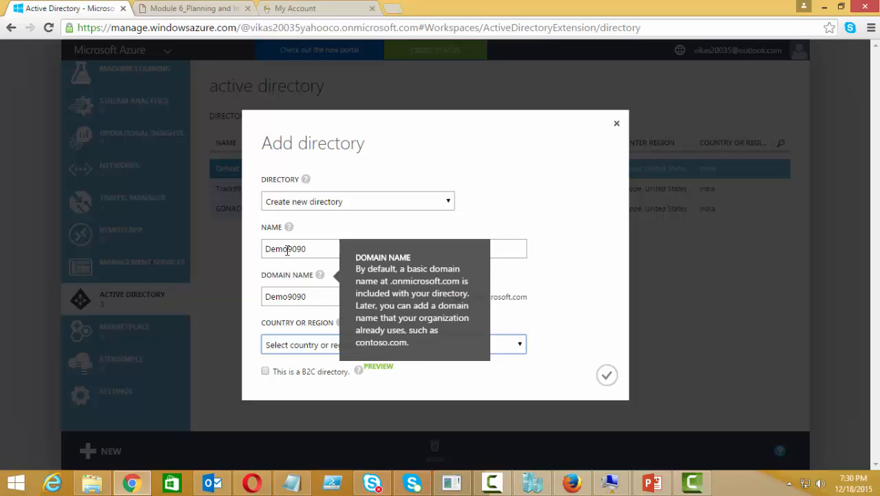
left_click_drag(285, 249, 197, 252)
type("vikas")
key("Tab")
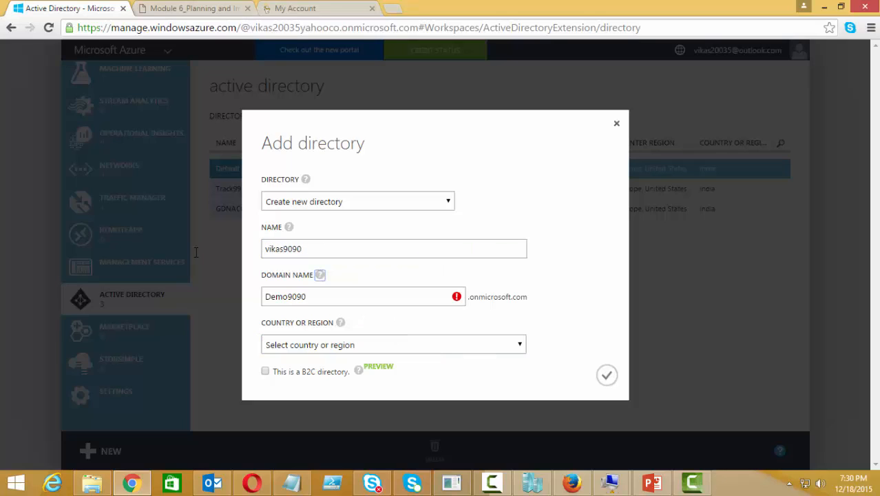
left_click_drag(291, 297, 164, 295)
type("Vik")
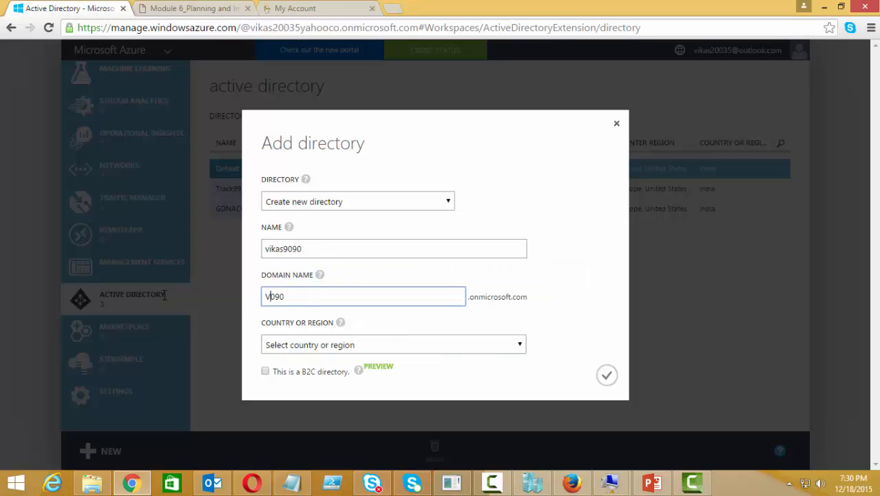
type("as")
key("Tab")
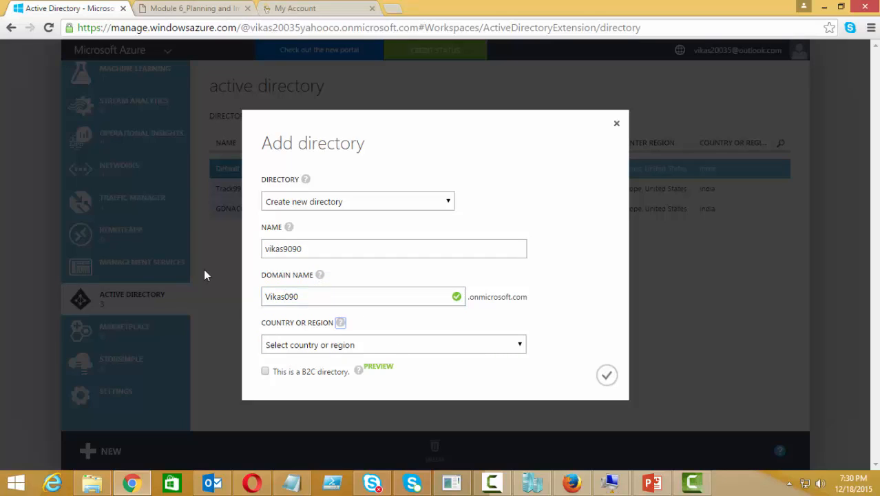
left_click(281, 297)
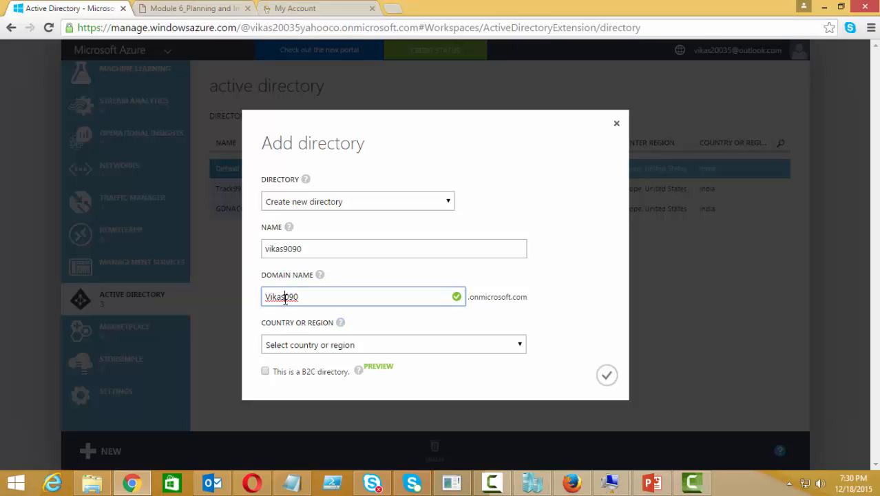
type("9")
left_click_drag(281, 297, 196, 291)
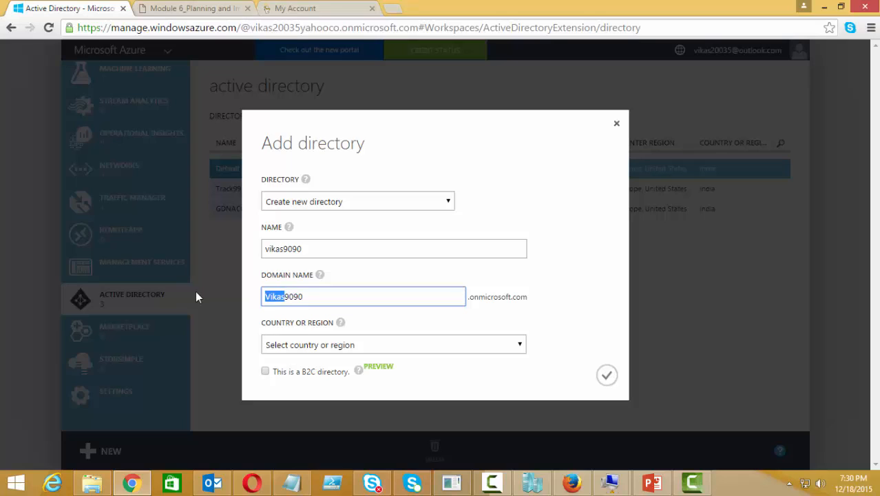
type("Oncloud")
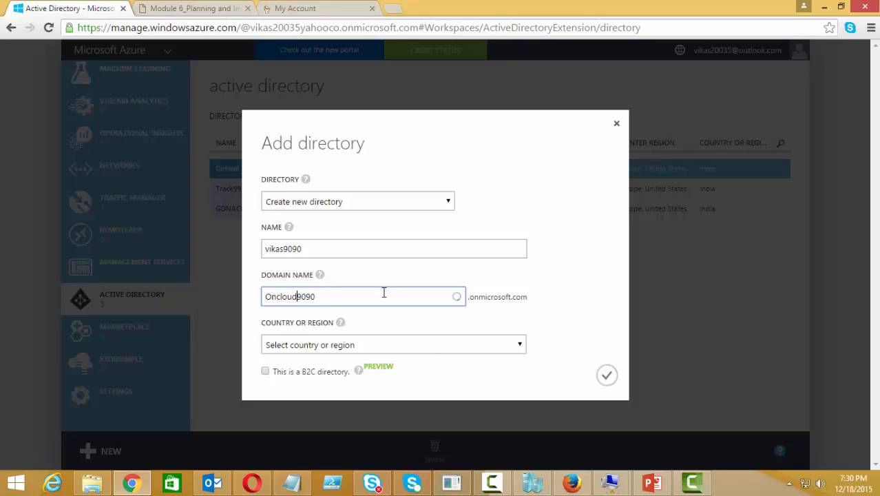
left_click_drag(336, 300, 236, 301)
key("ctrl+c")
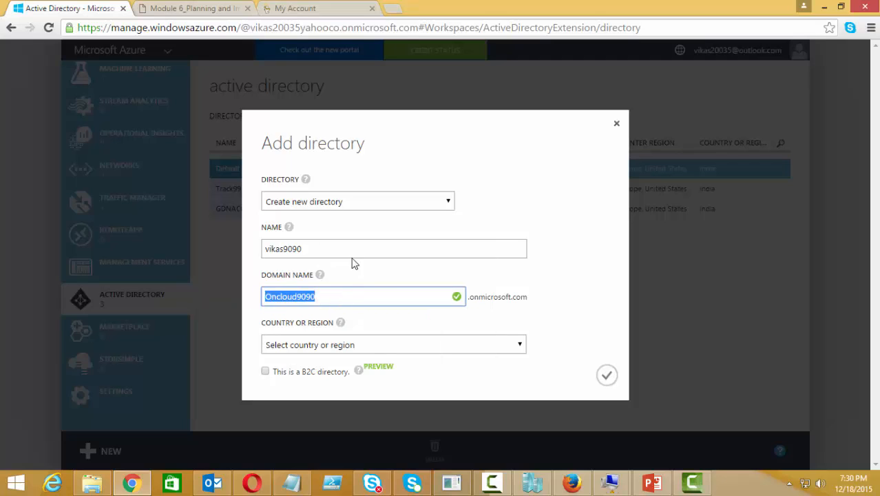
left_click_drag(350, 257, 205, 249)
key("ctrl+v")
left_click(399, 300)
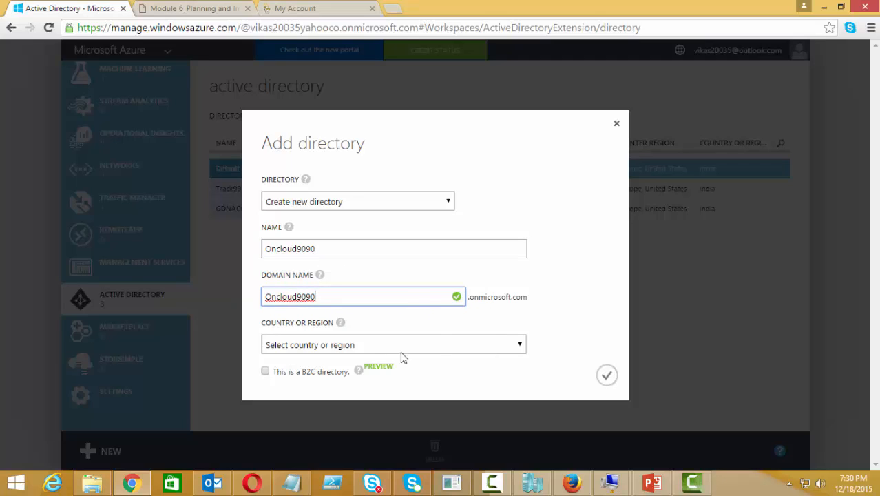
Choose India as the country or region and create the directory
left_click(332, 345)
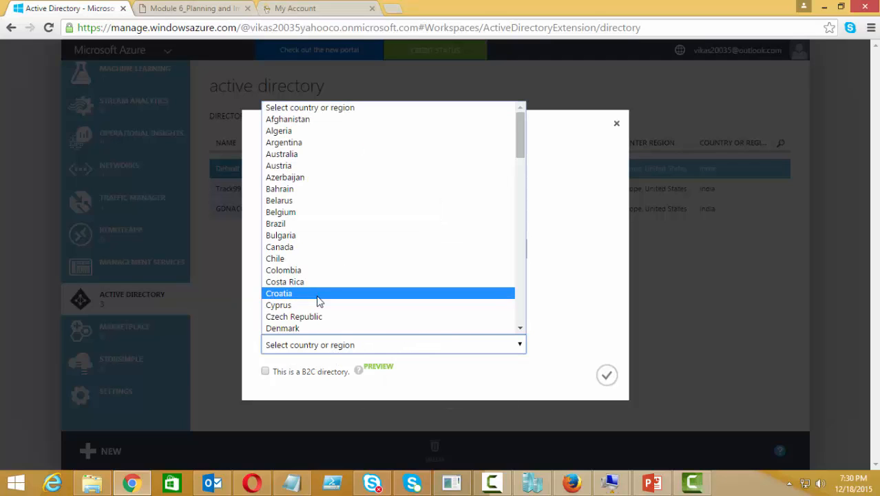
key("i")
key("n")
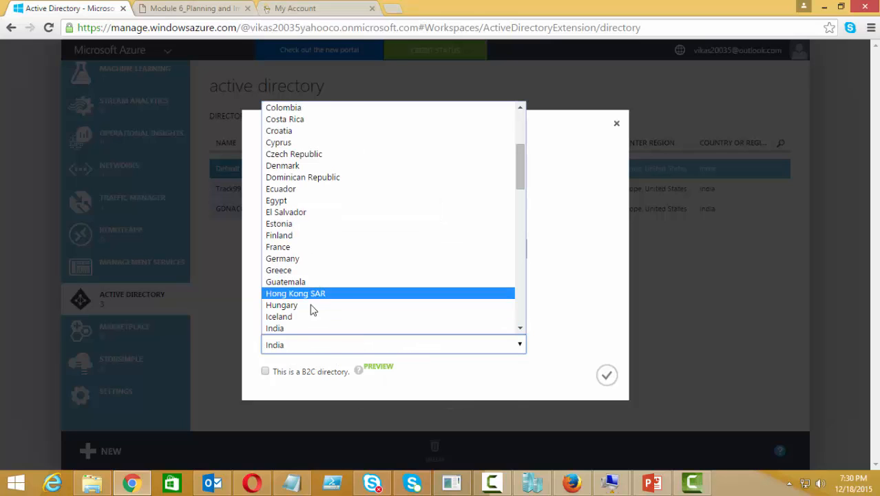
left_click(299, 329)
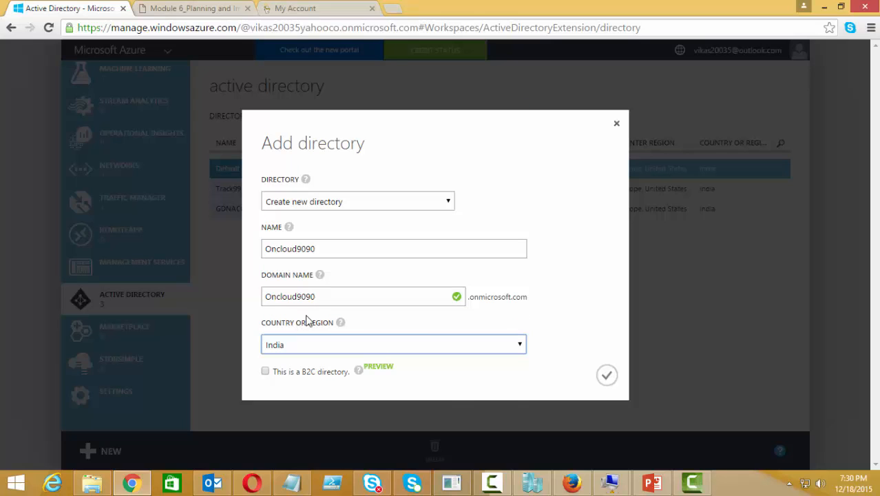
left_click(604, 378)
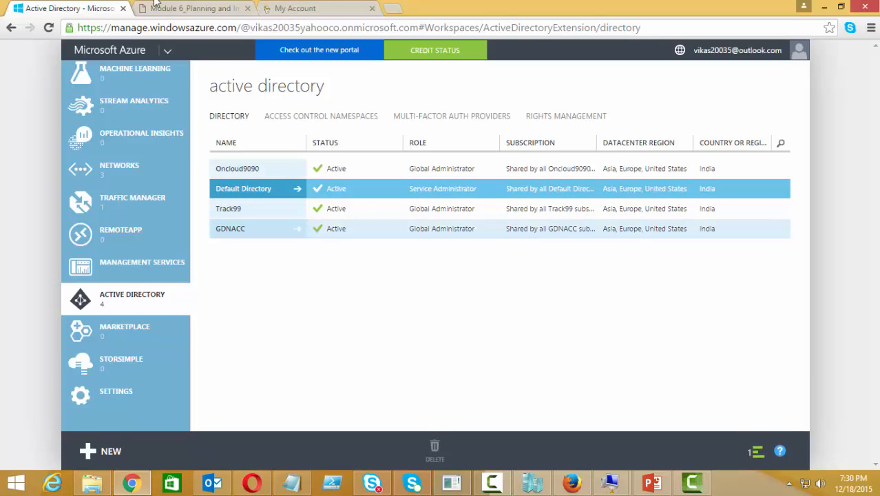
Open the Oncloud9090 directory's users list after checking the Default Directory's users
left_click(262, 192)
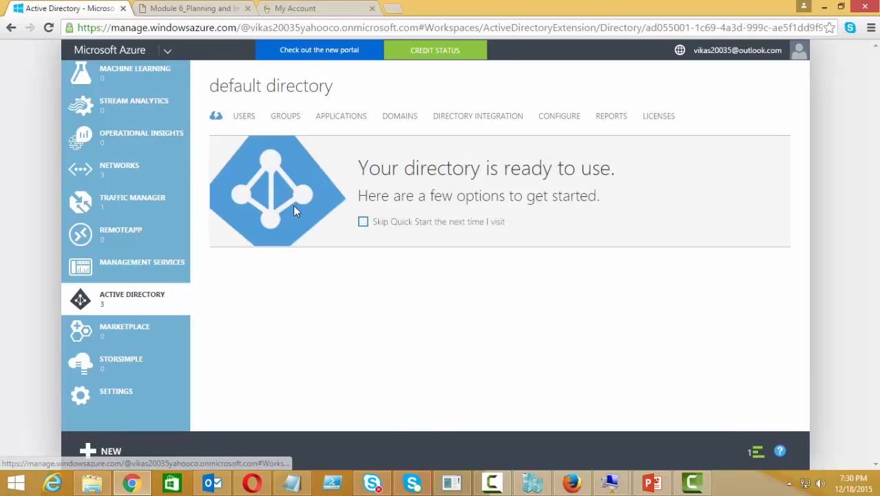
left_click(245, 116)
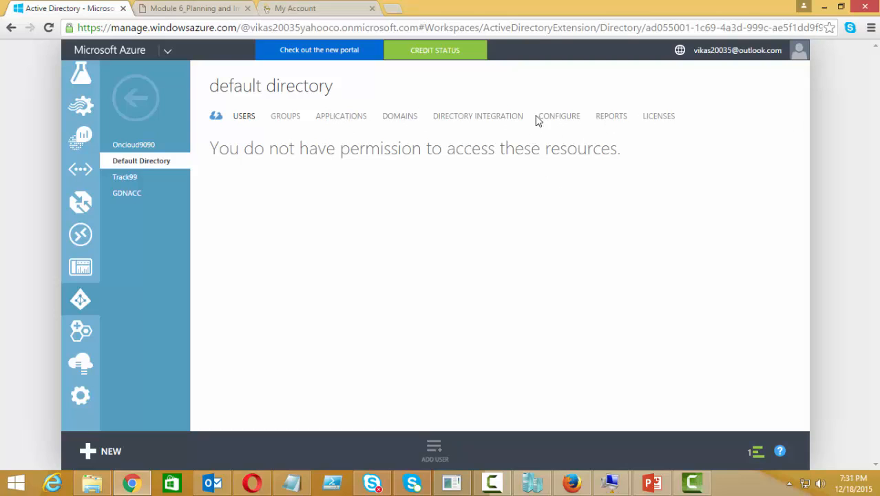
left_click(134, 105)
left_click(241, 168)
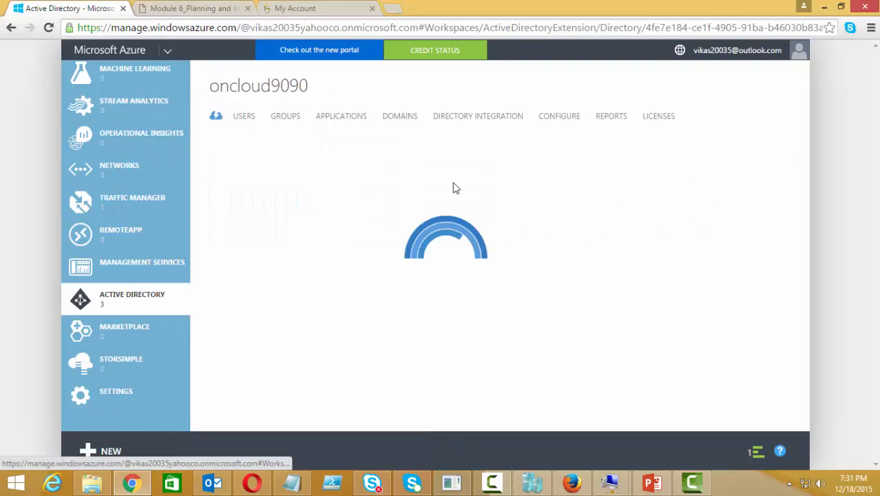
left_click(245, 117)
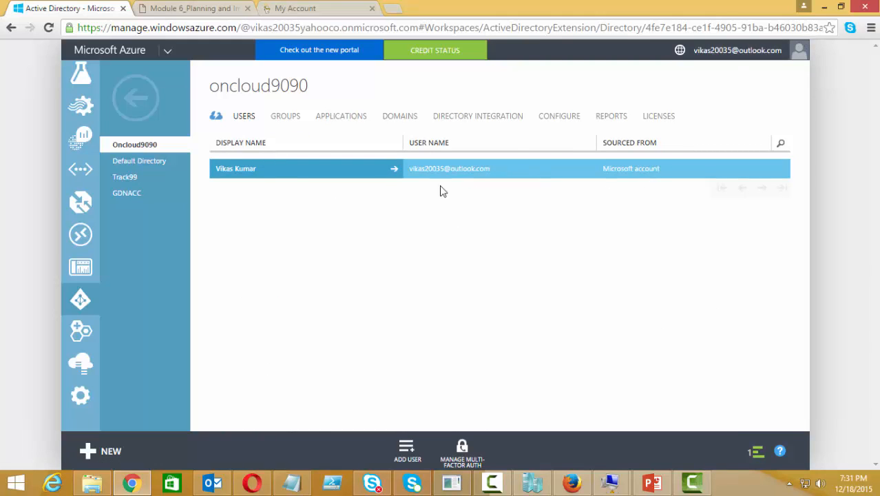
Review the existing admin user's profile, then start adding a new user to Oncloud9090
left_click(285, 174)
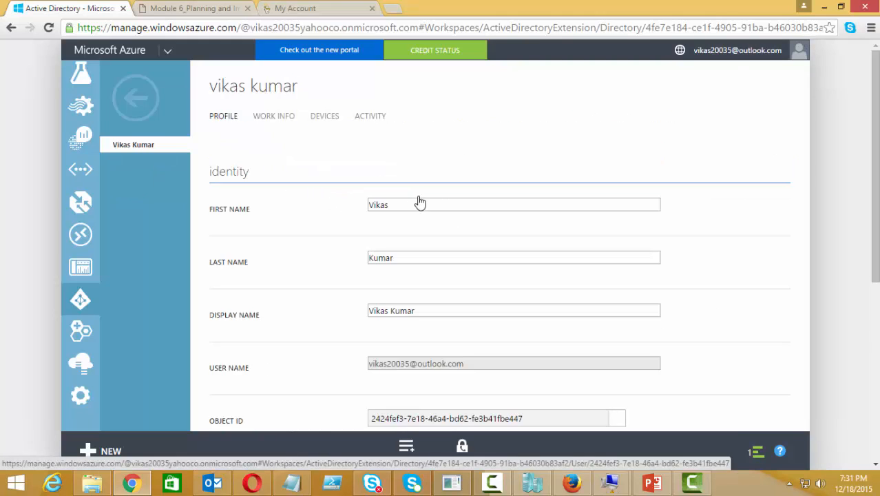
scroll(472, 281, "down", 2)
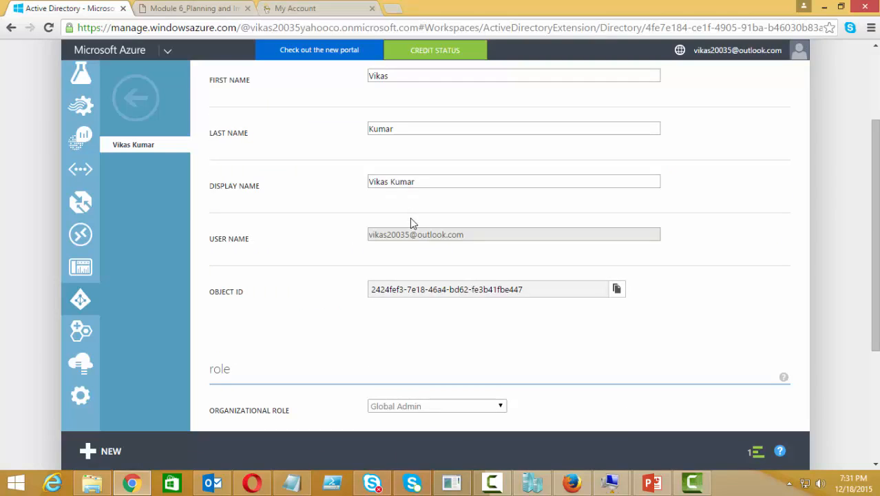
scroll(410, 254, "down", 3)
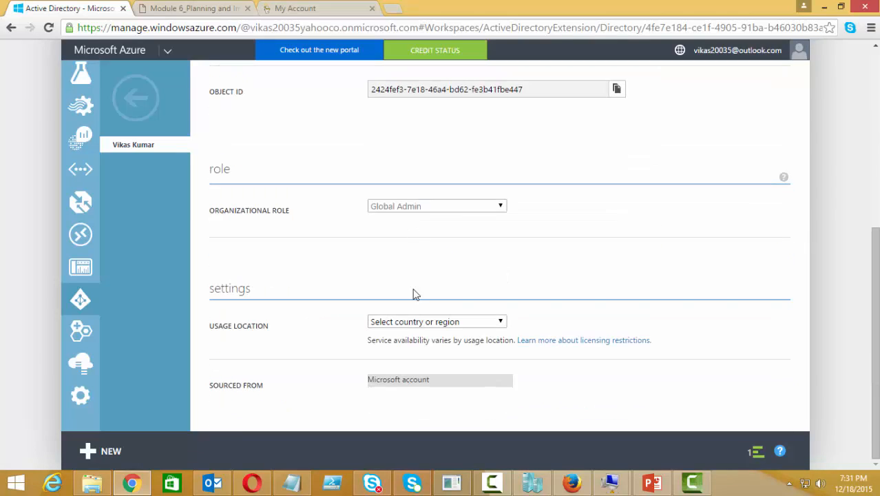
left_click(135, 97)
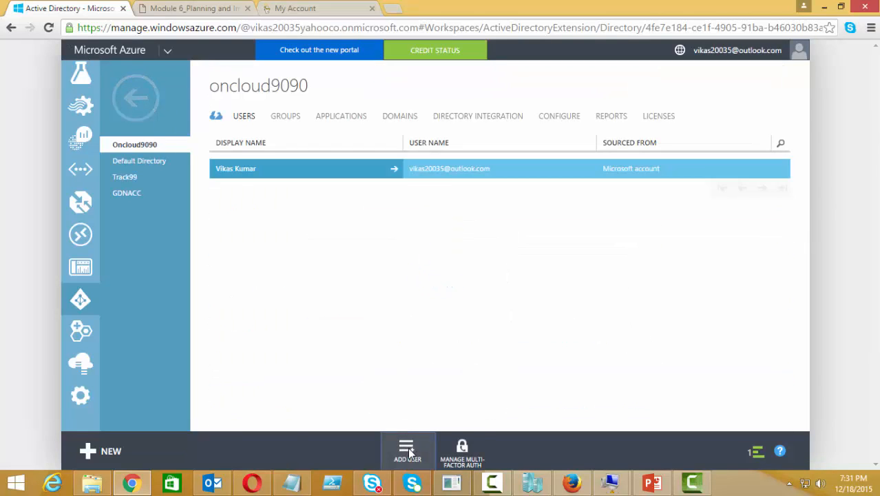
left_click(408, 448)
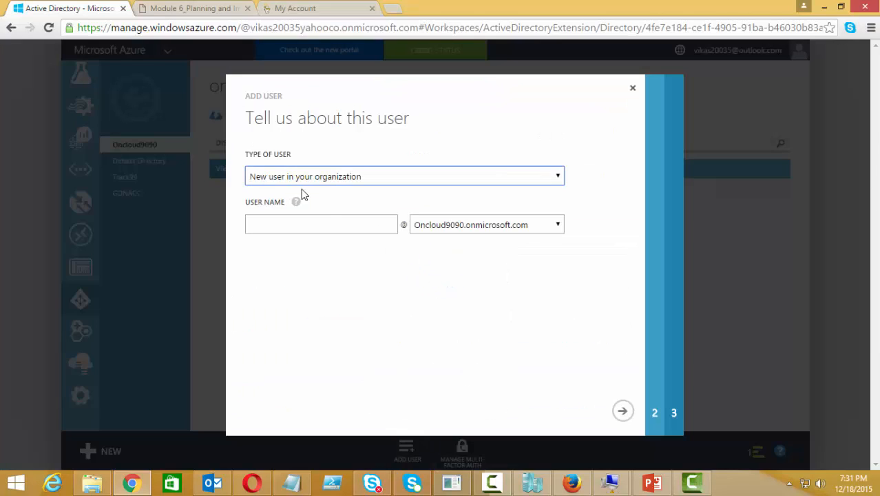
left_click(320, 225)
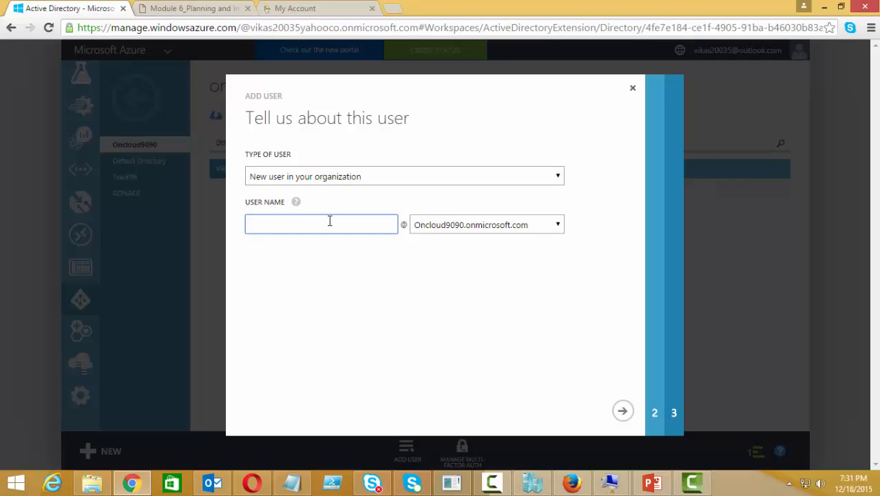
Launch Notepad and start a user list with Sales1
key("super+r")
type("notepa")
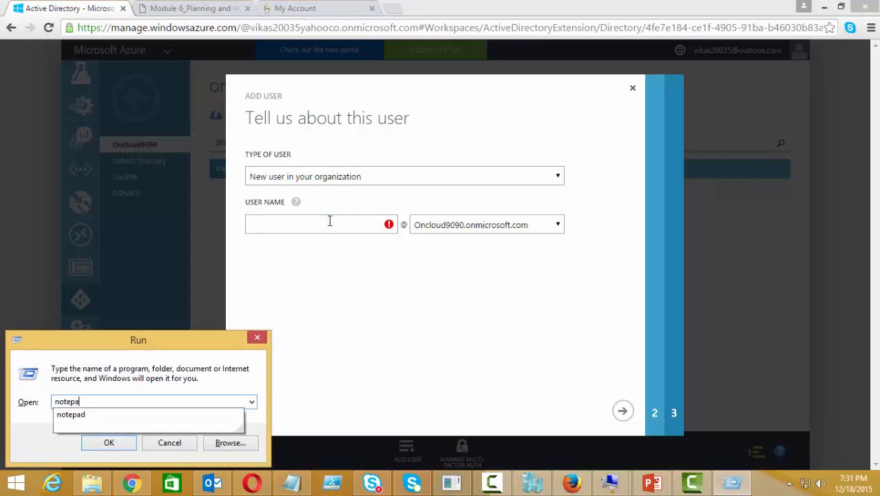
type("d")
key("Return")
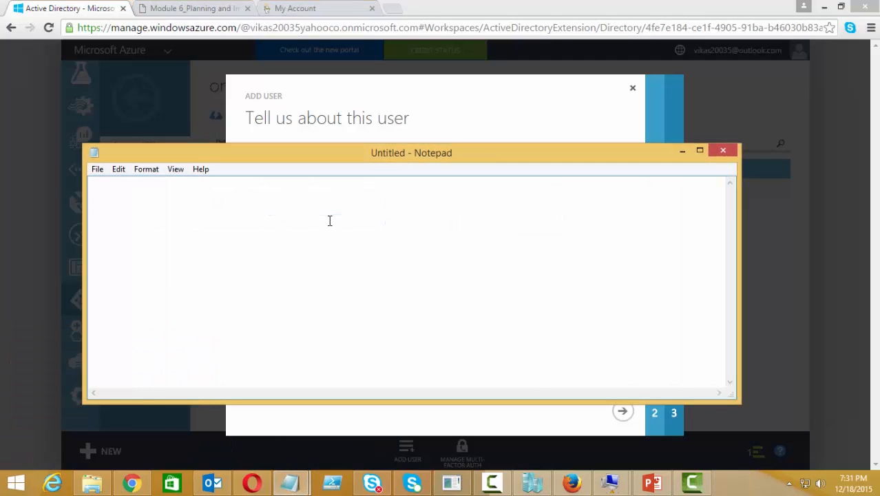
type("Sales1")
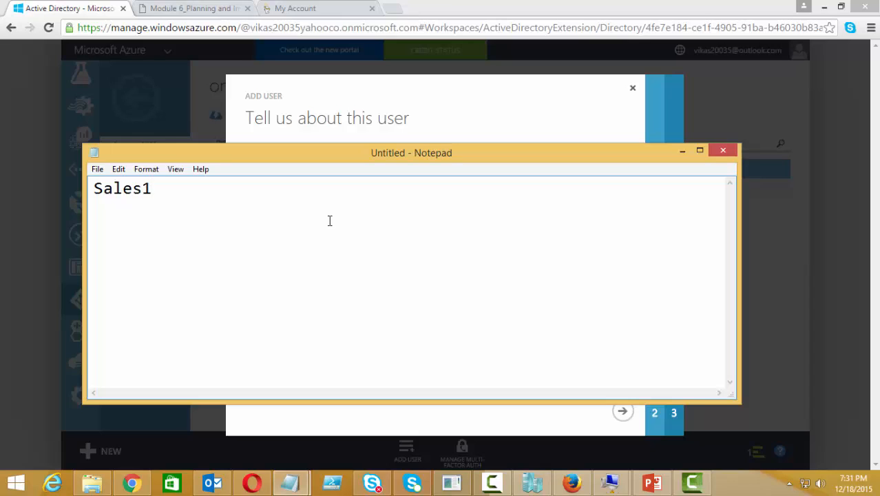
Number the list 1–6 (Sales1–Sales3, HR1–HR3) and add SALES GROUP and HR GROUP lines
key("ctrl+a")
key("ctrl+c")
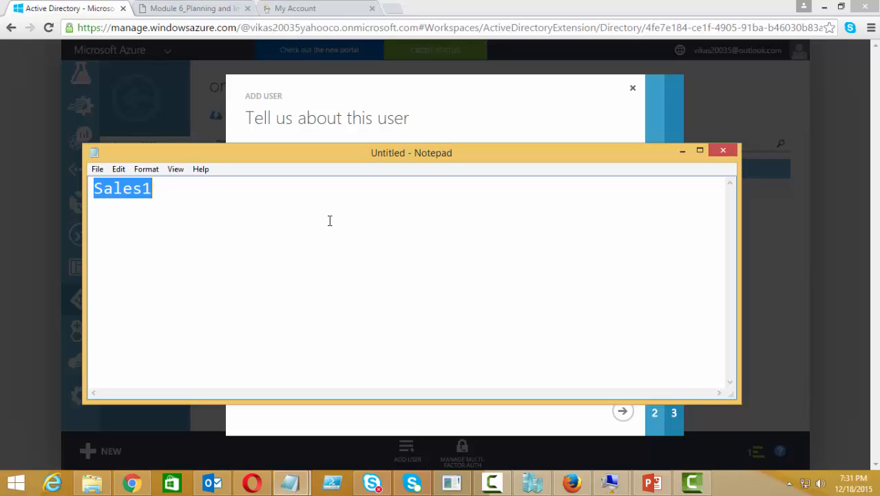
left_click(330, 220)
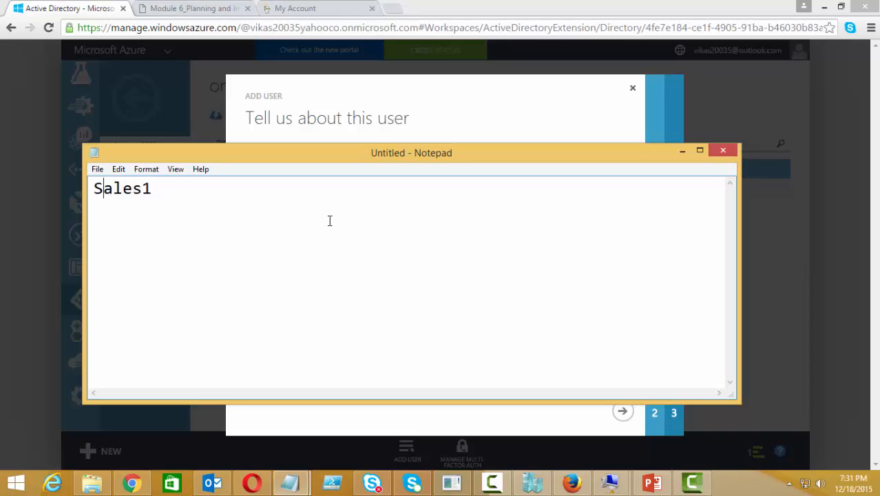
type("1.")
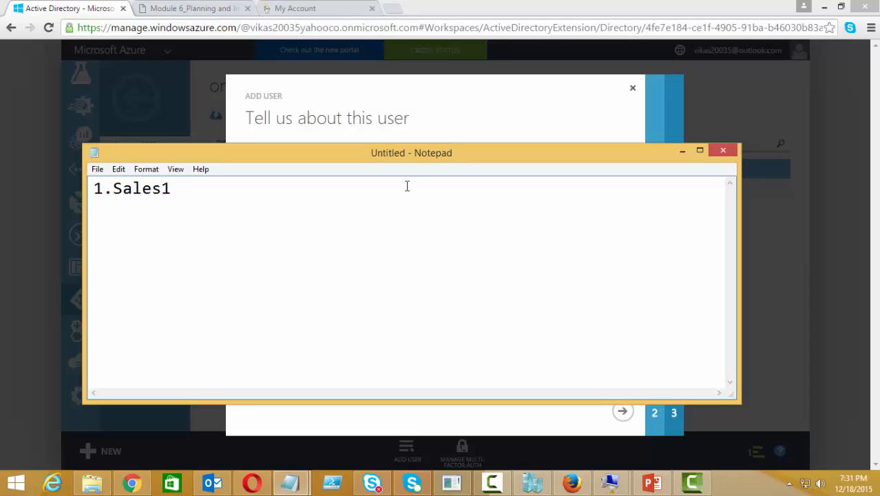
key("Return")
type("2.")
key("ctrl+v")
key("BackSpace")
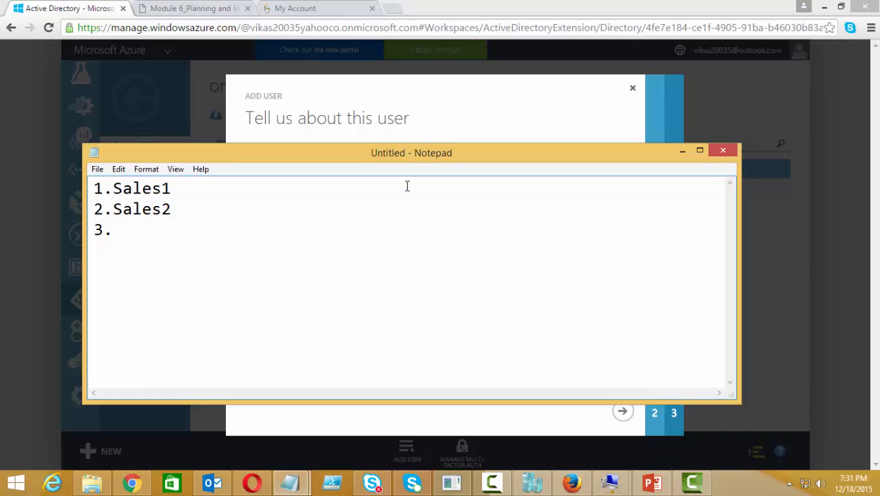
key("ctrl+v")
type("3  4.")
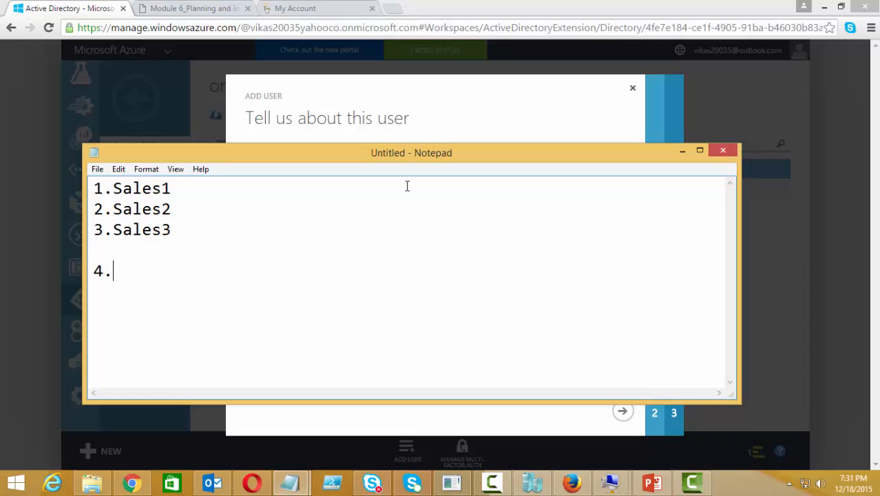
type("HR1 5.HR2 6.")
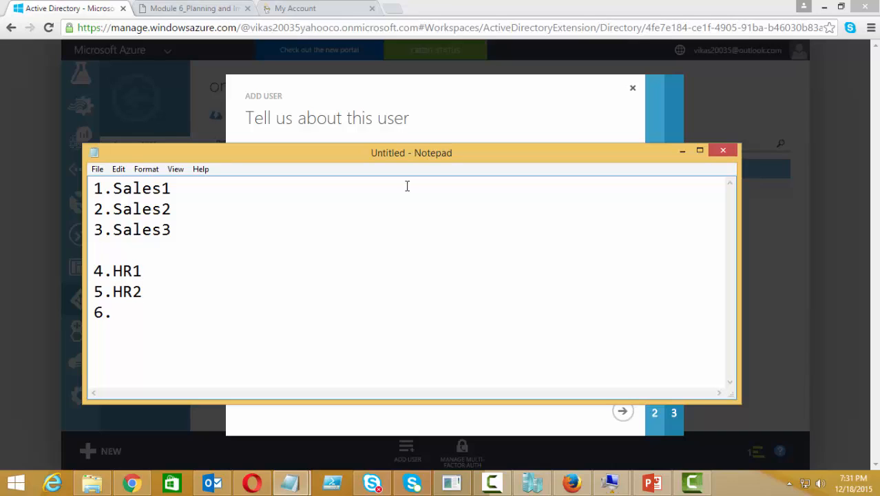
type("HR3  S")
type("ALES")
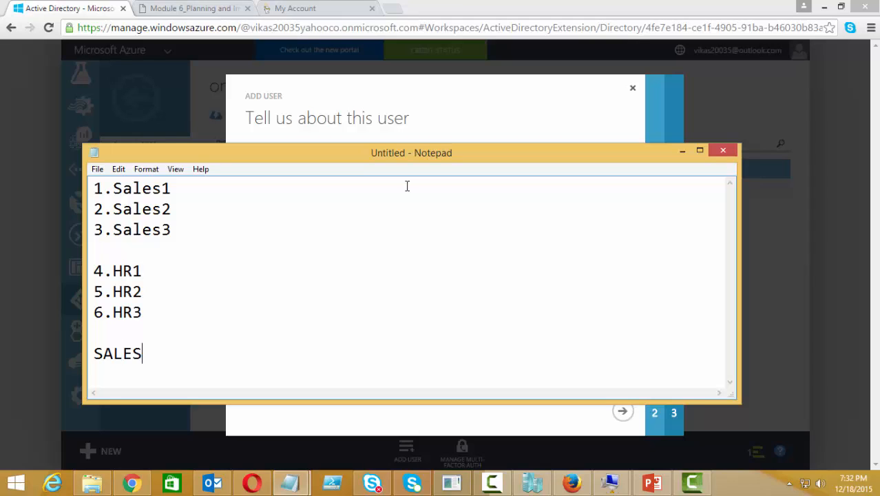
type(" GROUP ")
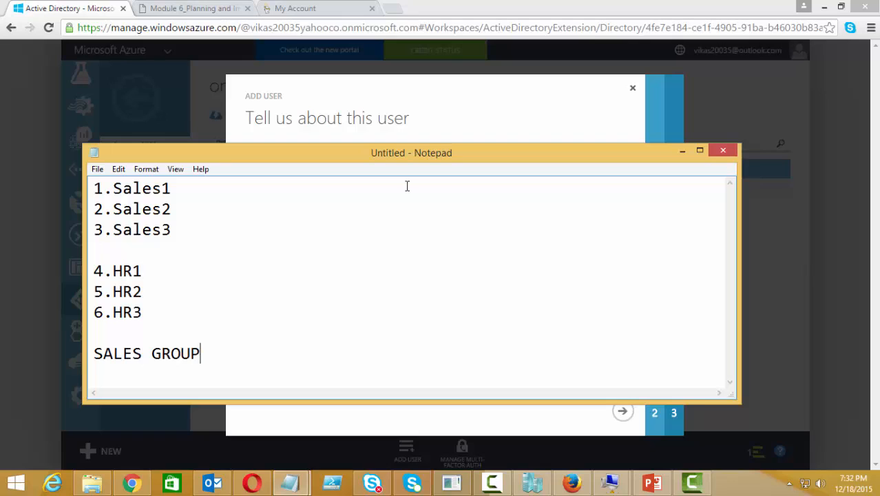
type("HR    GROUP")
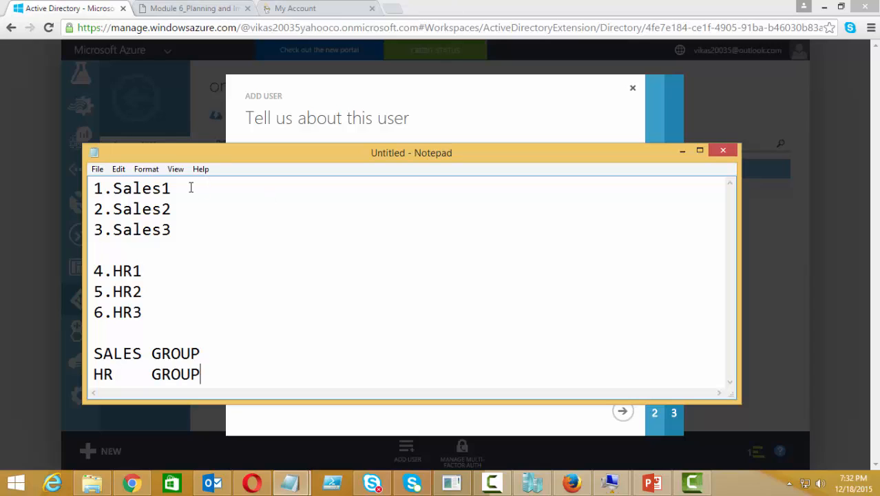
Copy the first user name from Notepad into the Add user name field
left_click_drag(171, 188, 122, 187)
key("ctrl+c")
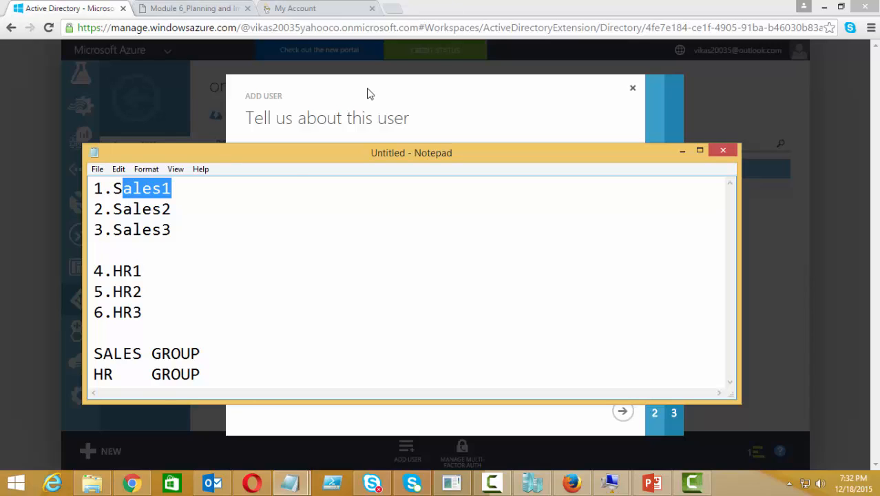
left_click(367, 91)
left_click(316, 224)
key("ctrl+v")
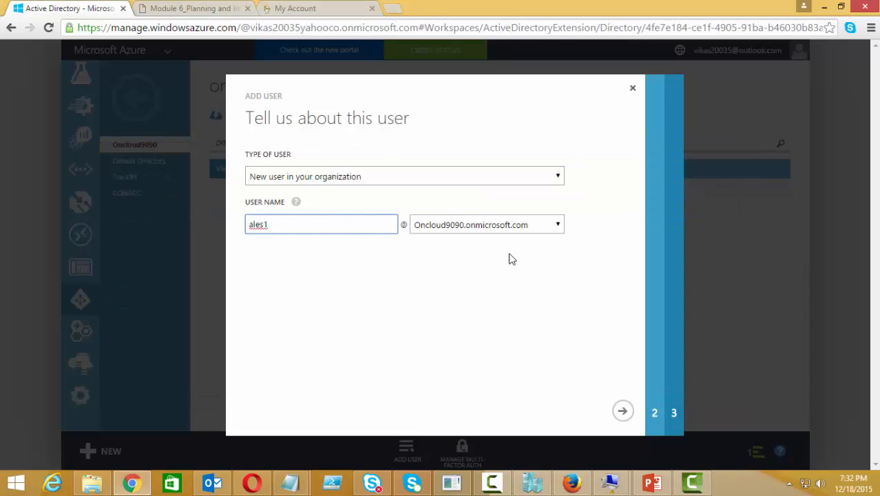
Enter Sales1 as the new user's user name
left_click_drag(281, 226, 192, 217)
type("sALES")
left_click_drag(278, 228, 138, 231)
type("Sales1")
left_click(622, 411)
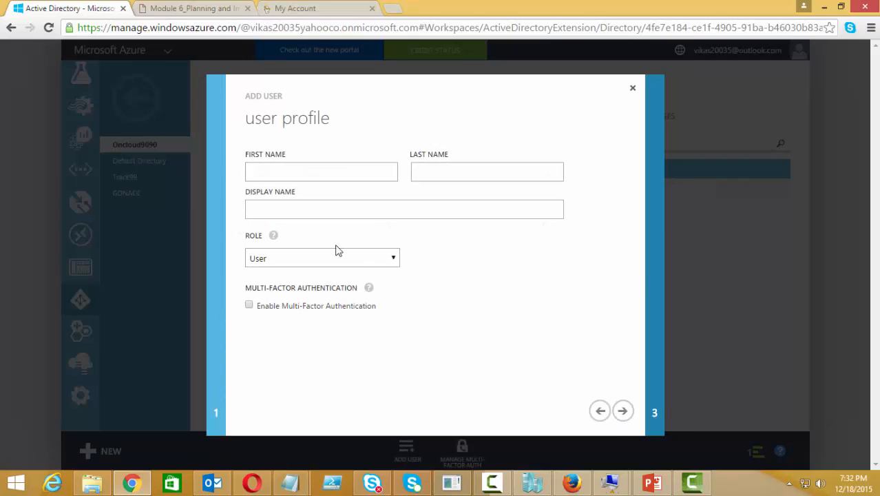
Set first and display name to Sales1, keeping the User role and multi-factor authentication off
left_click(284, 176)
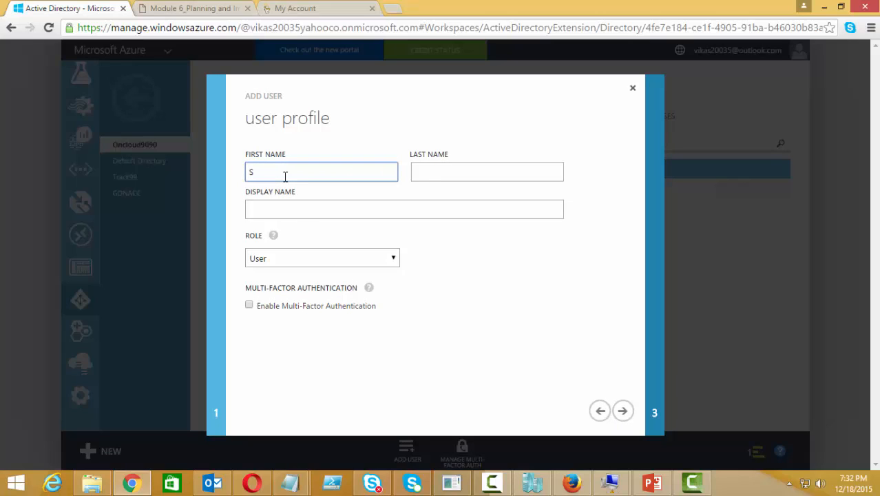
key("ctrl+a")
left_click(291, 211)
key("ctrl+v")
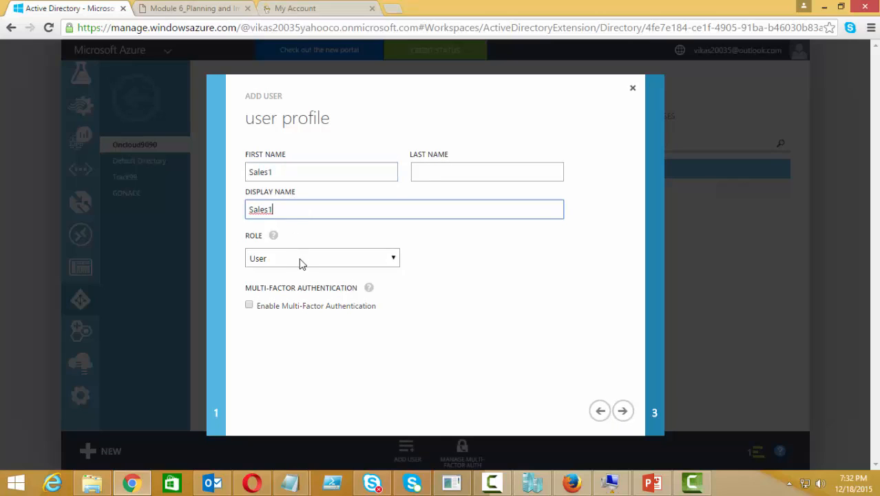
left_click(299, 258)
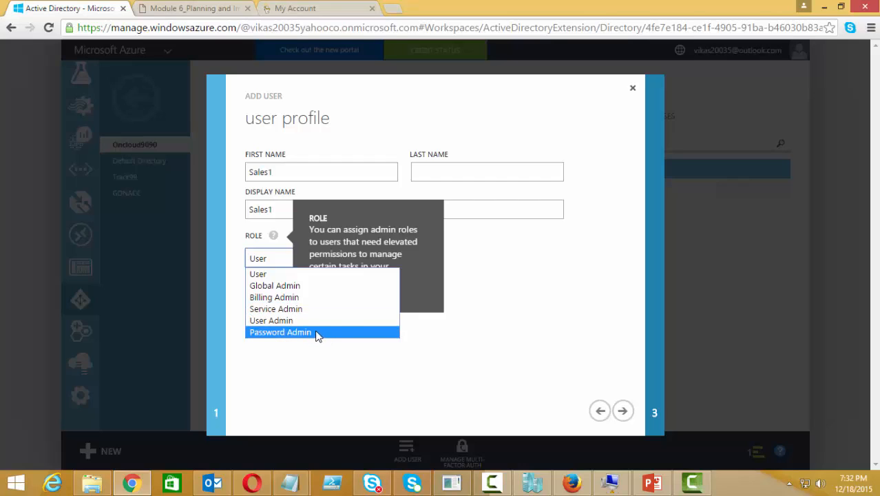
left_click(281, 211)
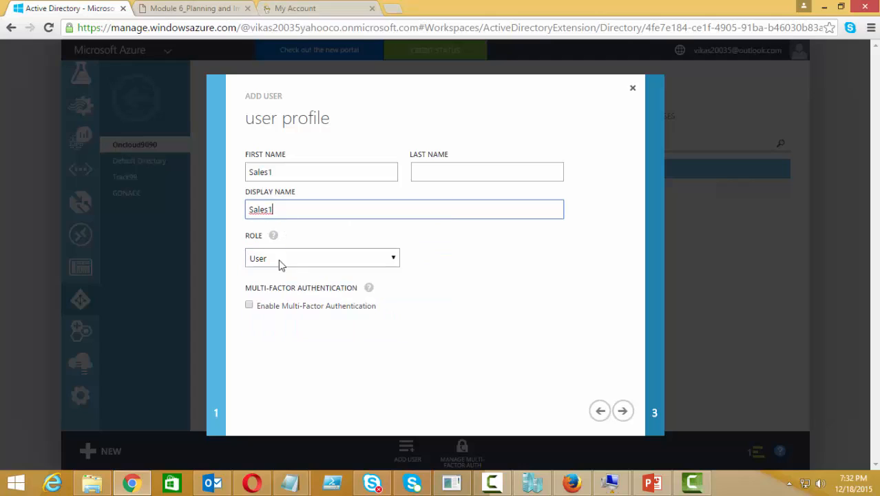
left_click(250, 306)
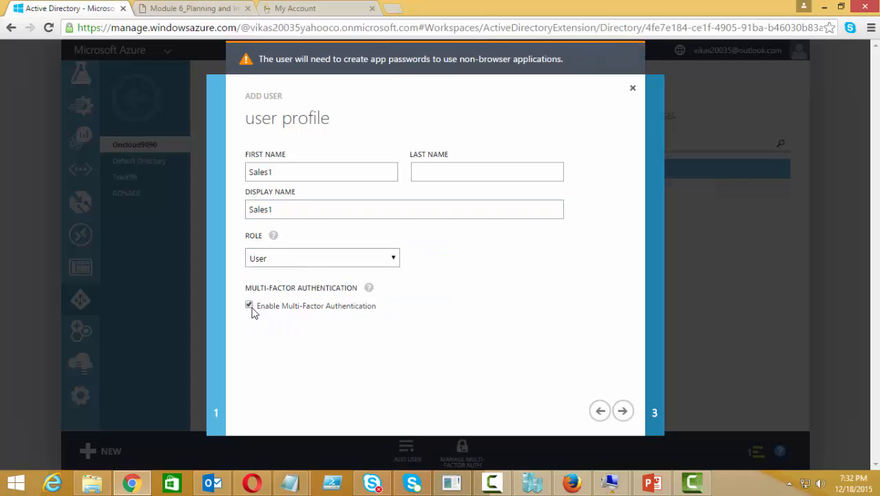
left_click(249, 306)
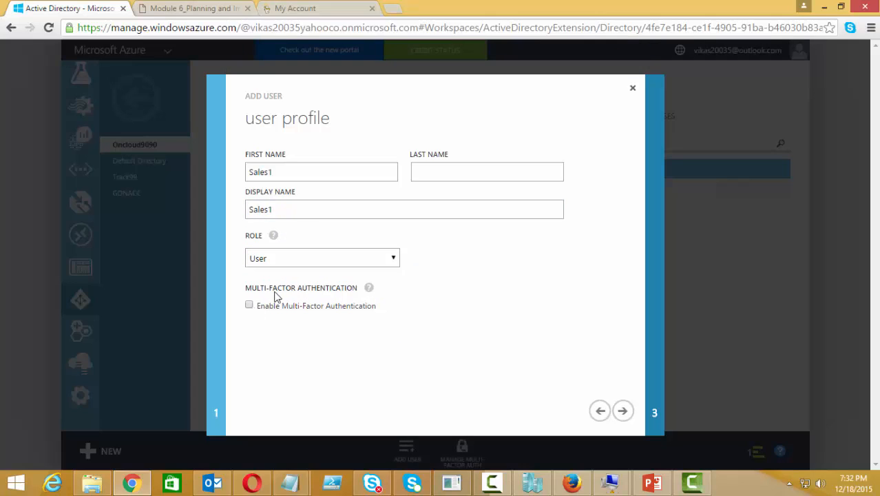
left_click(622, 412)
Create Sales1 and copy its generated temporary password
left_click(337, 215)
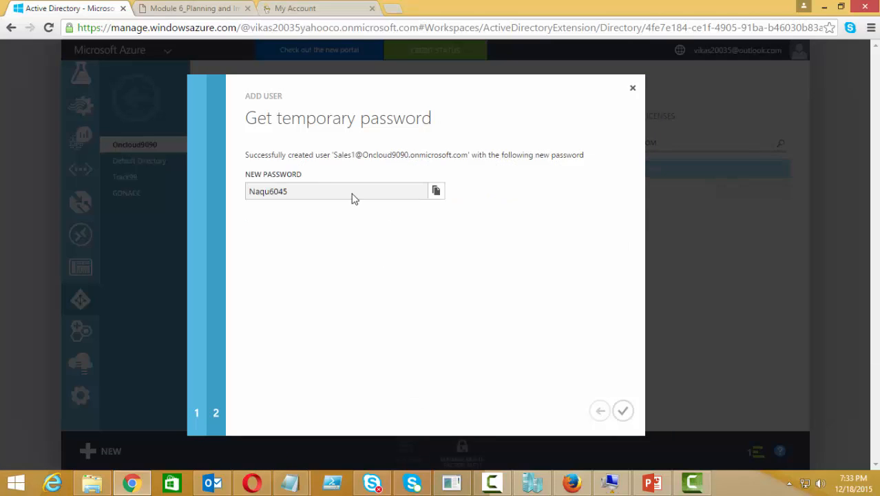
double_click(291, 195)
right_click(285, 198)
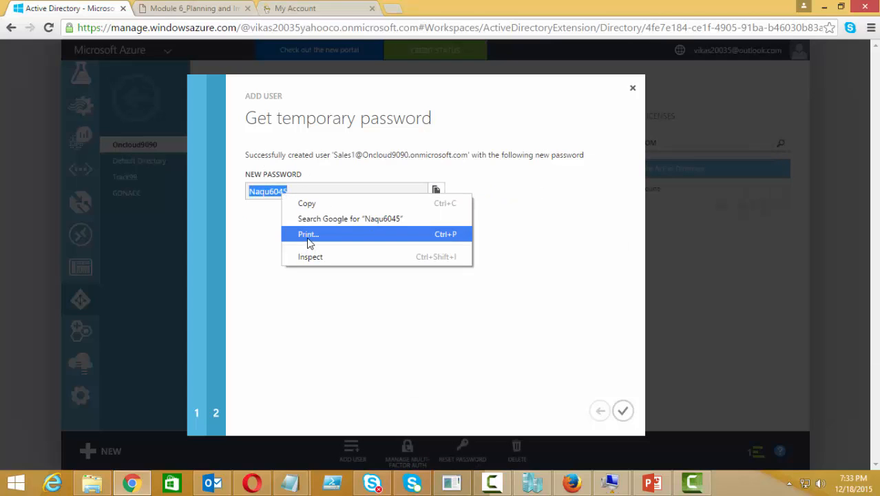
left_click(309, 205)
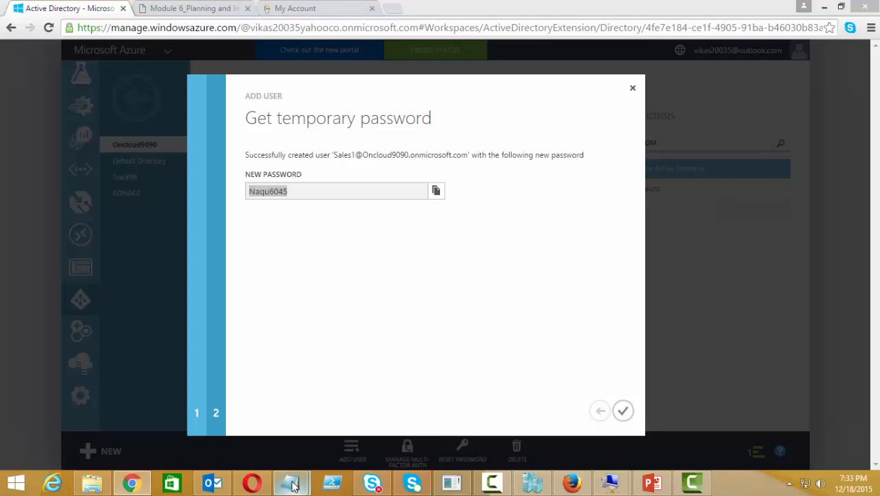
Paste the password beside Sales1 in Notepad, select Sales2, and finish the wizard
mouse_move(289, 482)
left_click(334, 440)
left_click(212, 188)
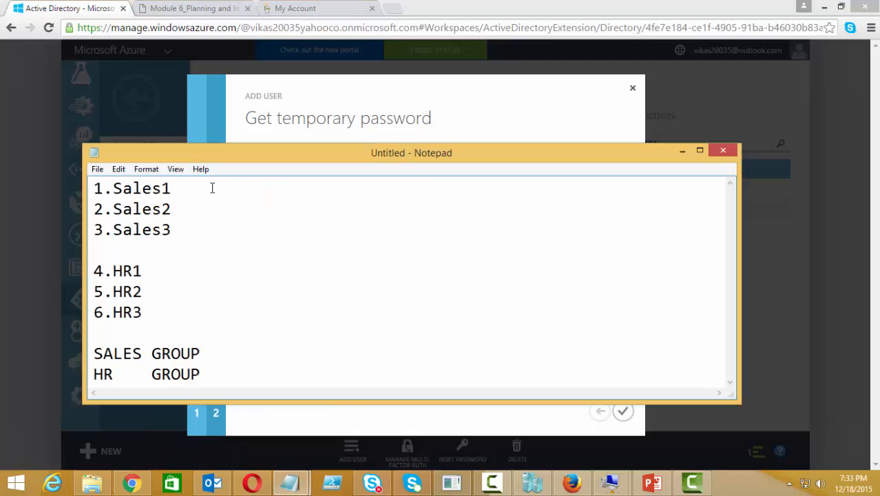
key("ctrl+v")
left_click_drag(176, 208, 115, 208)
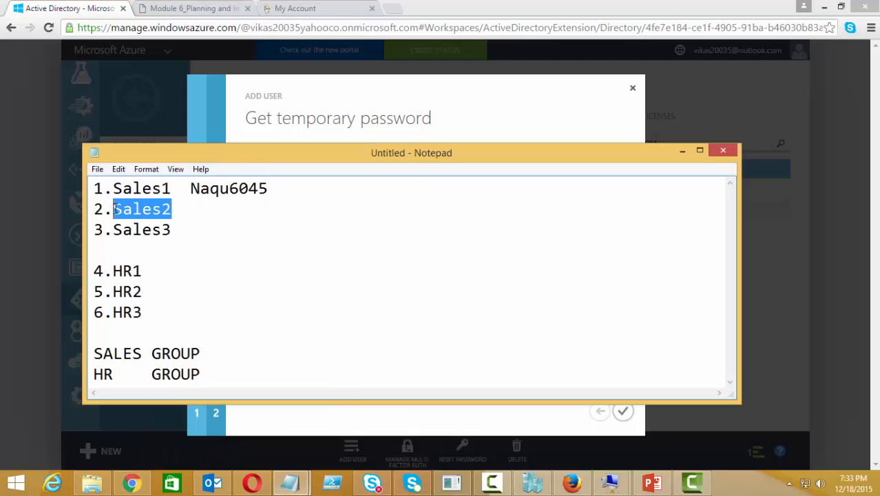
left_click(357, 83)
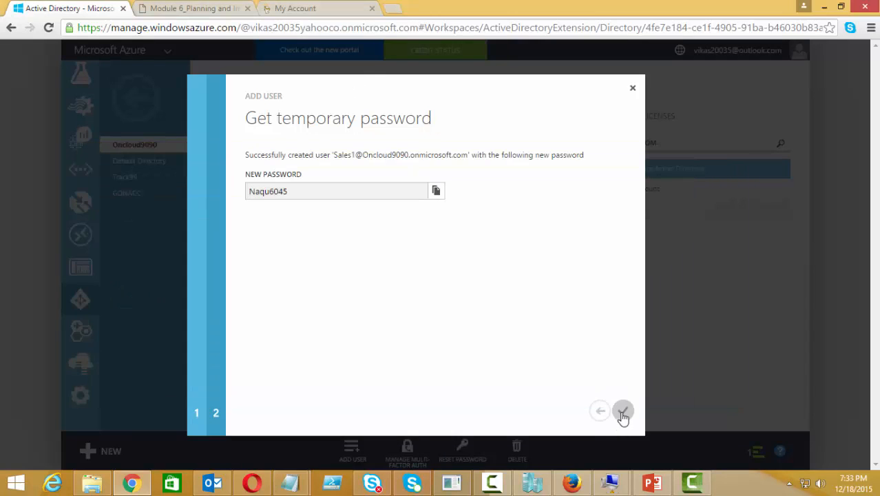
left_click(622, 411)
Add a new user with Sales2 as user name, first name and display name
left_click(352, 449)
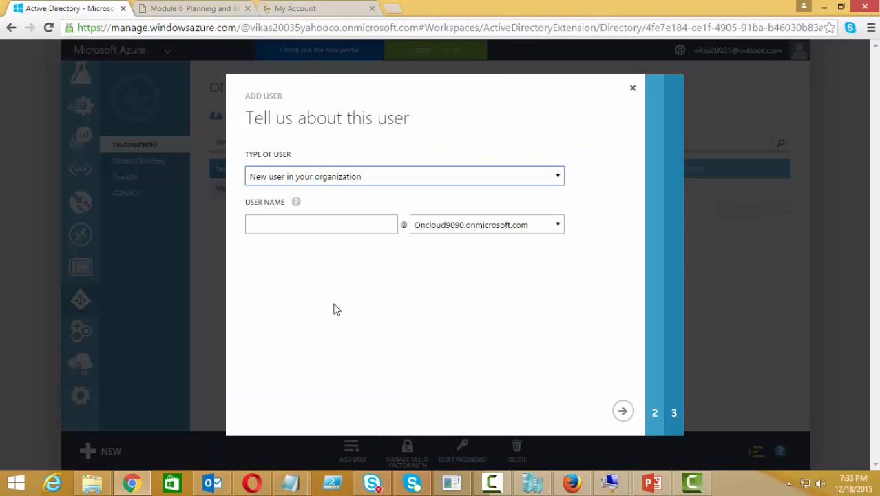
left_click(296, 228)
key("ctrl+v")
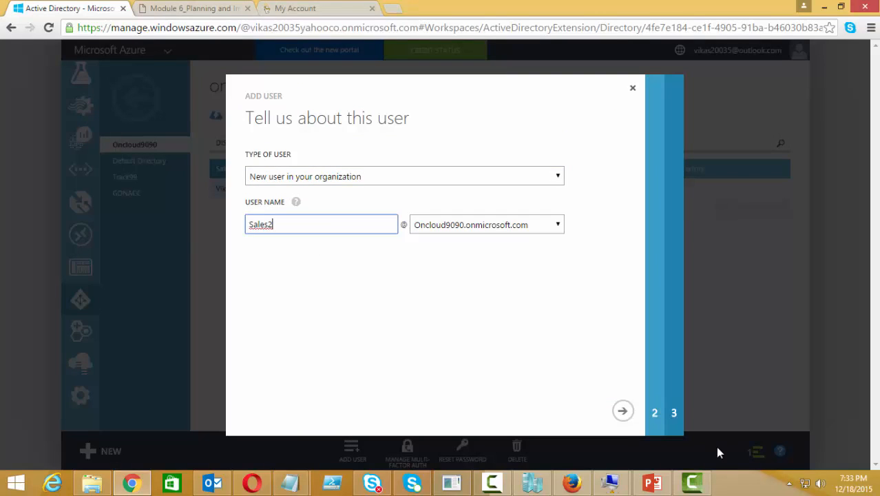
left_click(623, 411)
left_click(275, 172)
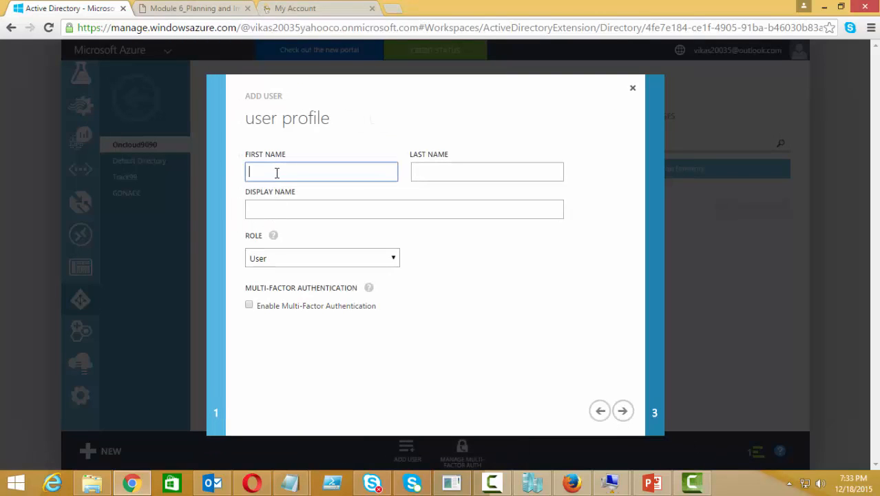
key("ctrl+v")
left_click(622, 411)
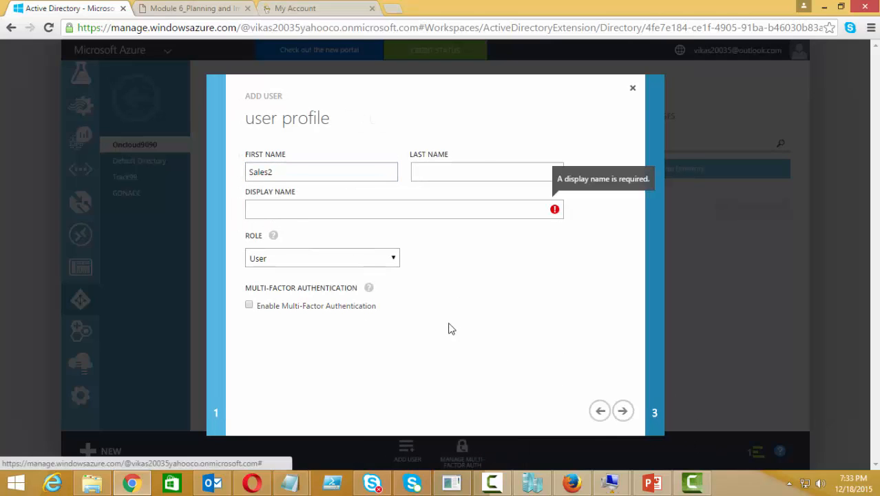
left_click(300, 210)
key("ctrl+v")
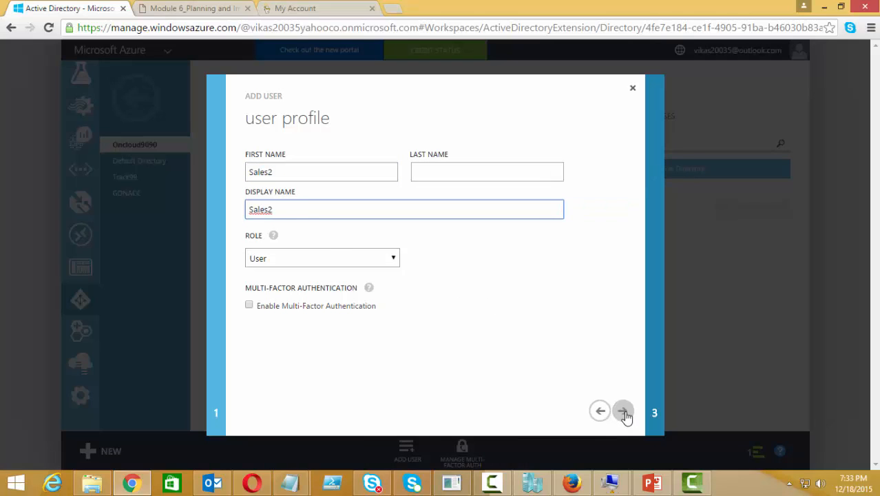
left_click(622, 411)
Create Sales2 and copy its temporary password
left_click(342, 215)
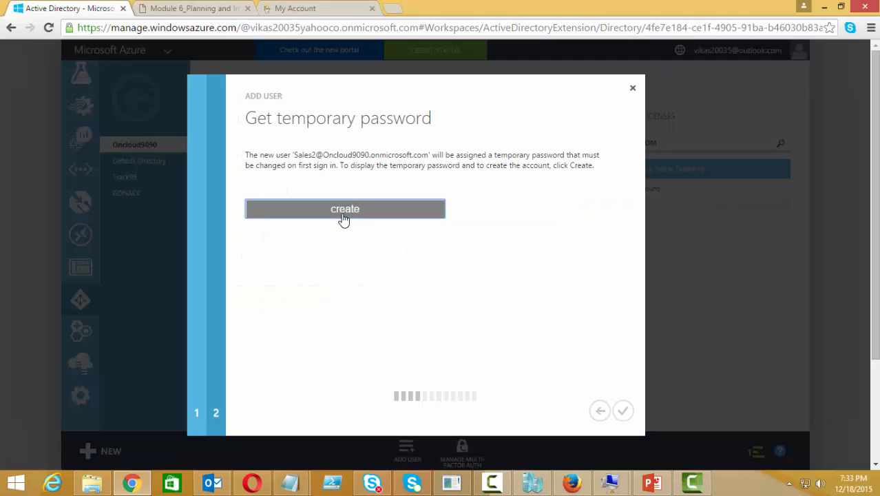
double_click(278, 193)
right_click(278, 194)
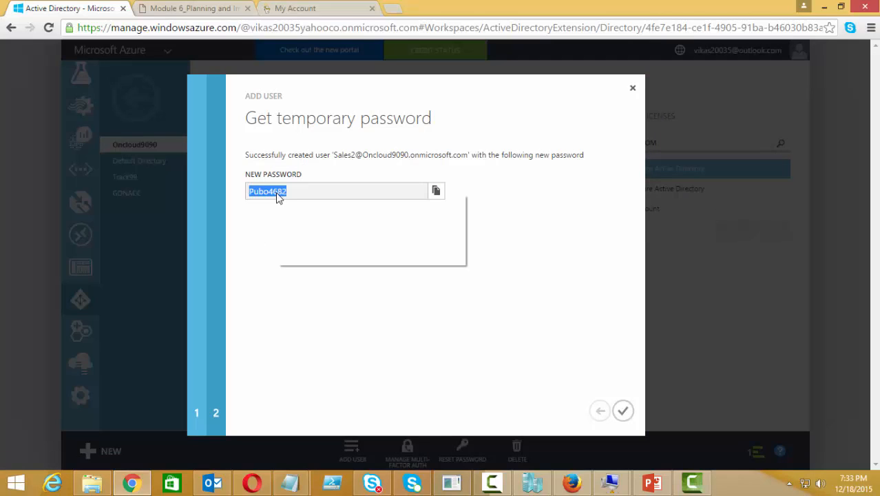
left_click(305, 202)
Note the password beside Sales2 in Notepad and close the wizard
mouse_move(289, 481)
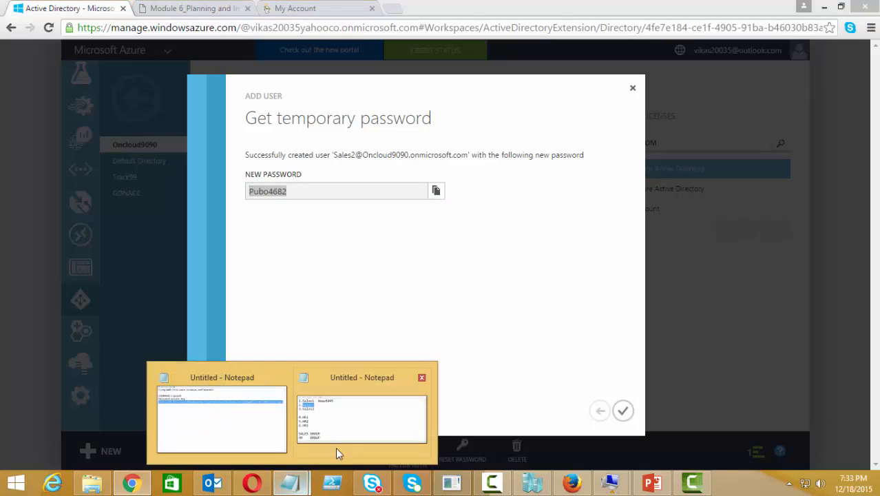
left_click(338, 451)
left_click(221, 214)
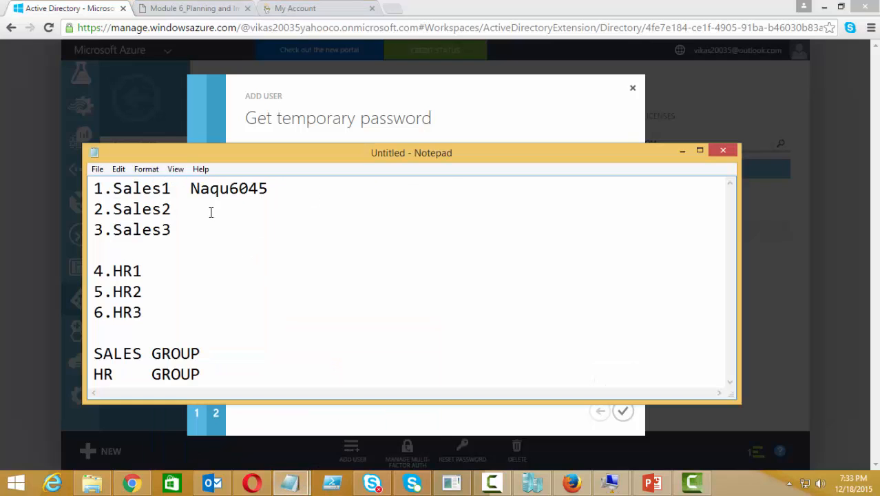
left_click(366, 103)
left_click(622, 412)
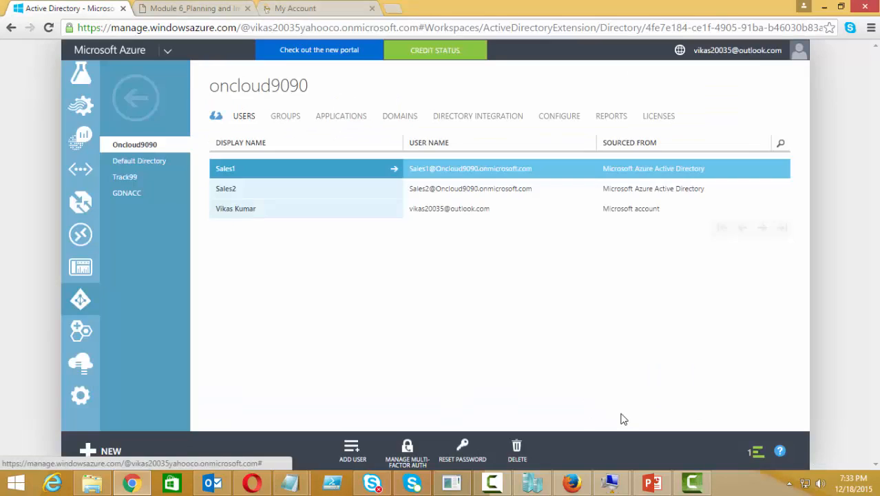
Select the next user name in the Notepad list and minimize Notepad
mouse_move(290, 482)
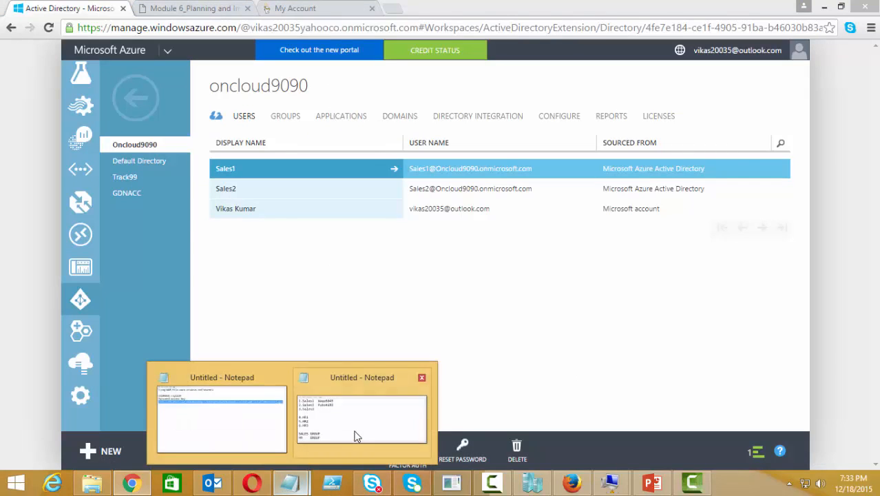
left_click(355, 436)
left_click_drag(176, 232, 115, 233)
left_click(682, 150)
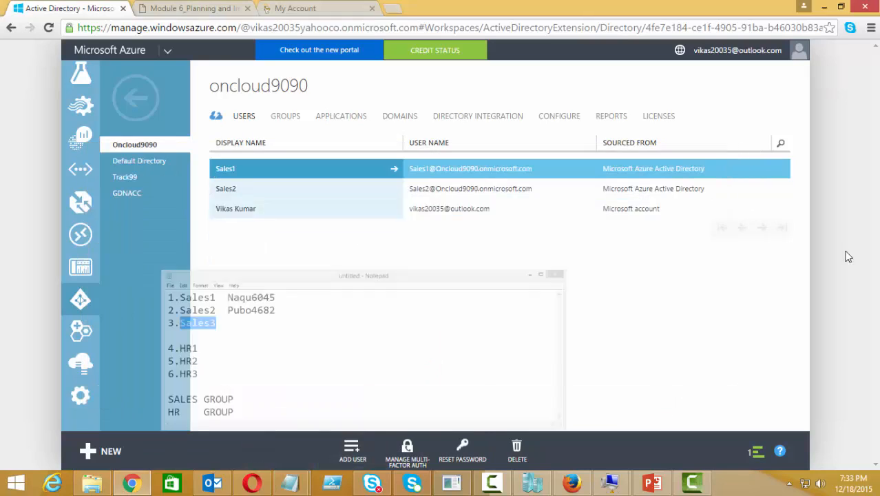
Add a new user with Sales3 as user name, first name and display name
left_click(352, 452)
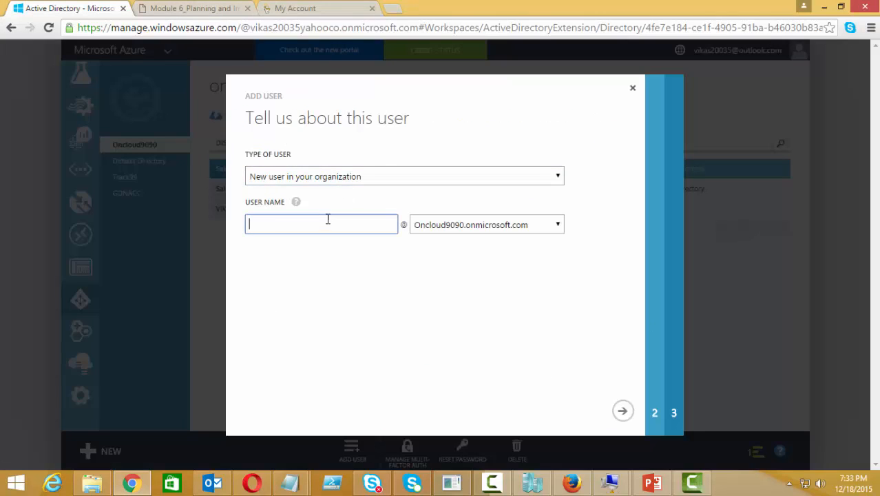
key("ctrl+v")
left_click(622, 411)
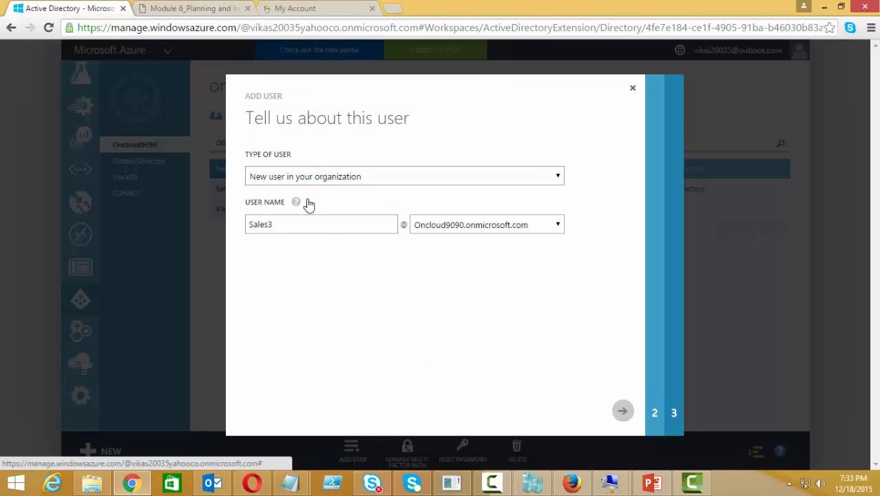
left_click(289, 173)
key("ctrl+v")
left_click(283, 206)
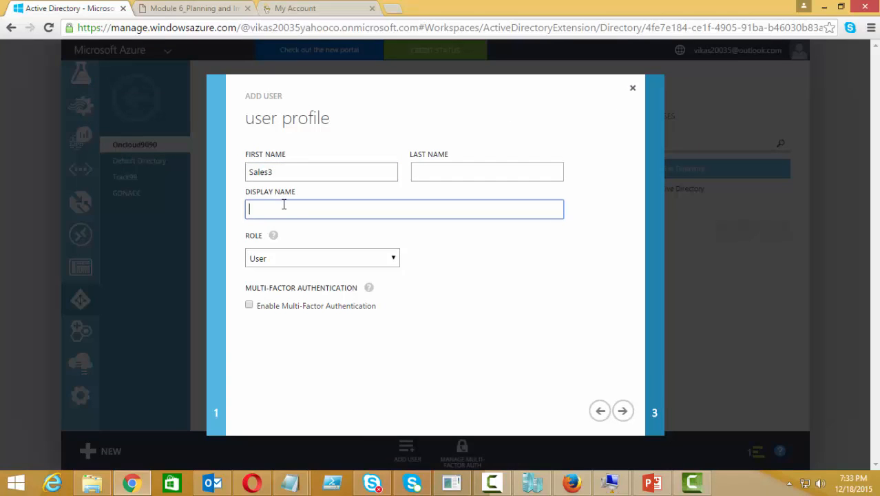
key("ctrl+v")
left_click(622, 410)
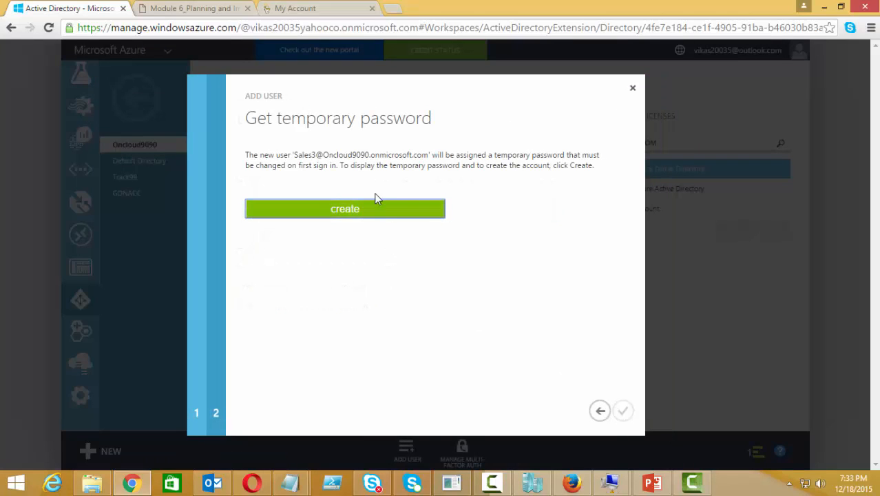
Create Sales3 and copy its temporary password
left_click(351, 209)
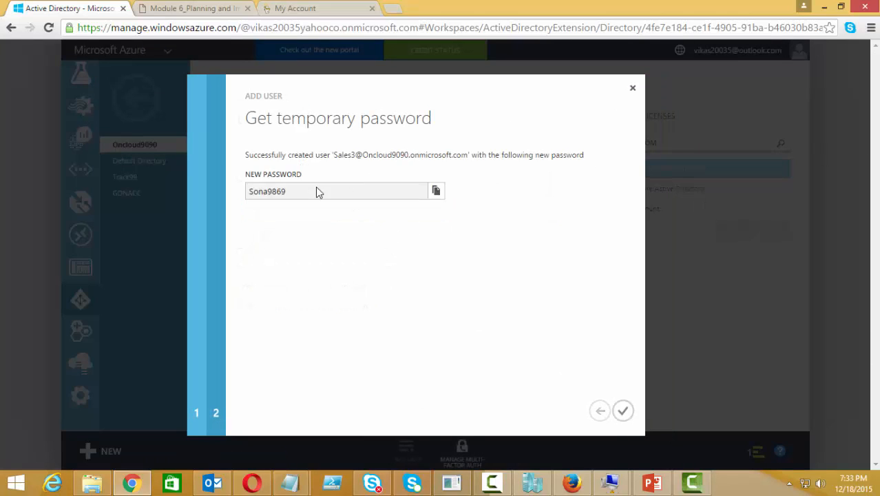
double_click(276, 195)
right_click(277, 196)
left_click(303, 201)
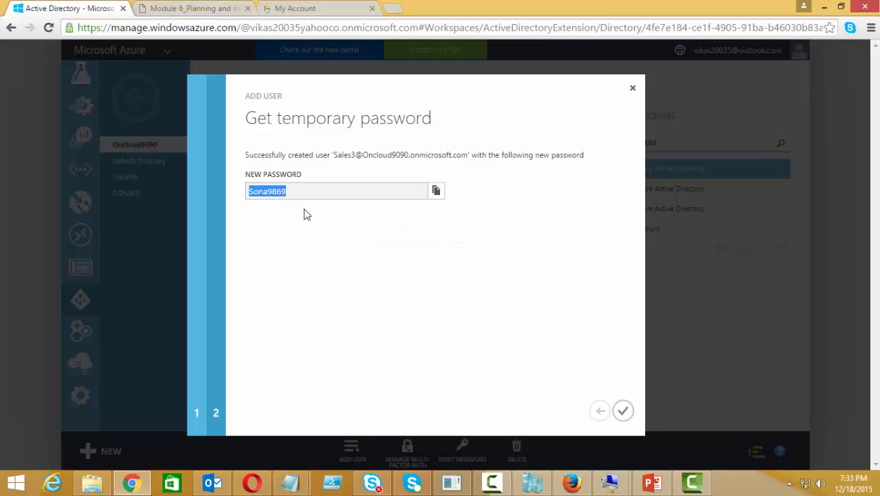
Paste the password beside Sales3 in Notepad, select HR1, and close the wizard
left_click(292, 477)
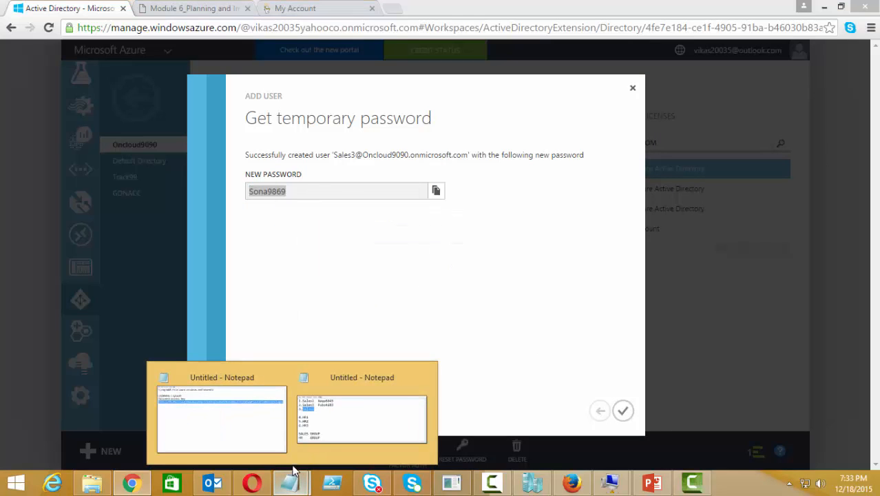
left_click(346, 393)
left_click(212, 235)
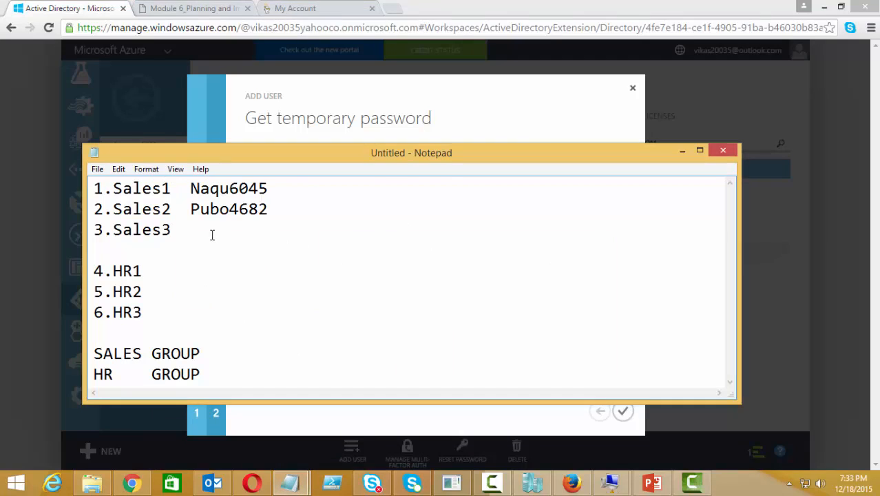
key("ctrl+v")
left_click_drag(145, 274, 117, 273)
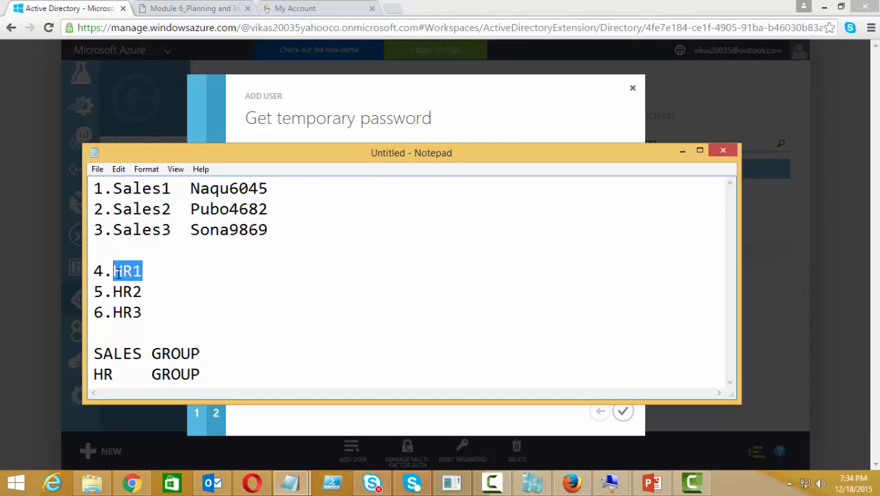
left_click(299, 103)
left_click(625, 410)
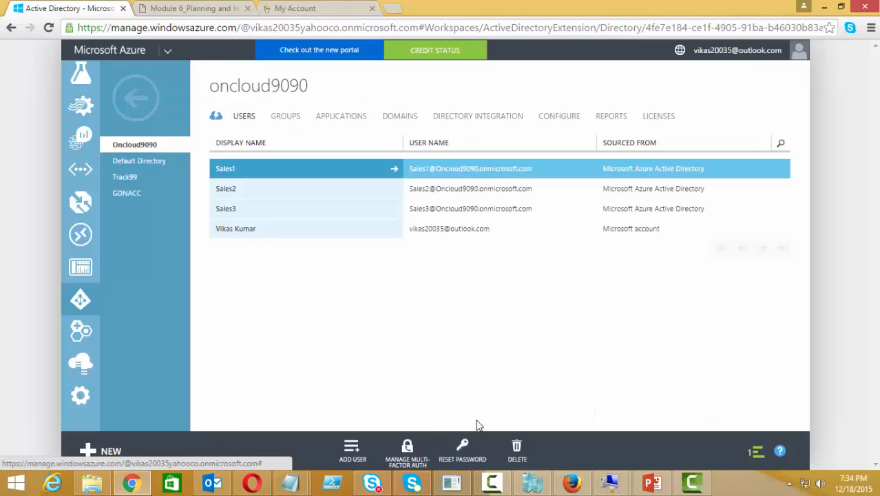
left_click(353, 449)
Enter HR1 as the new user's user name, first name and display name
left_click(320, 218)
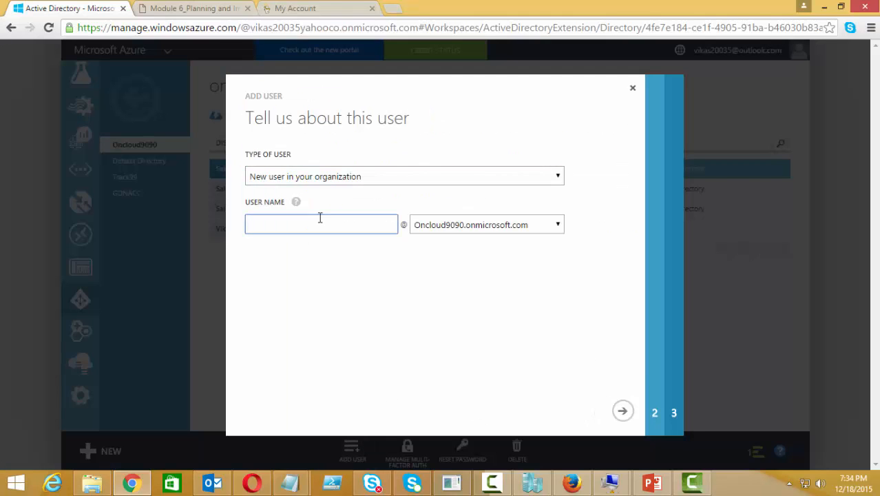
left_click(622, 411)
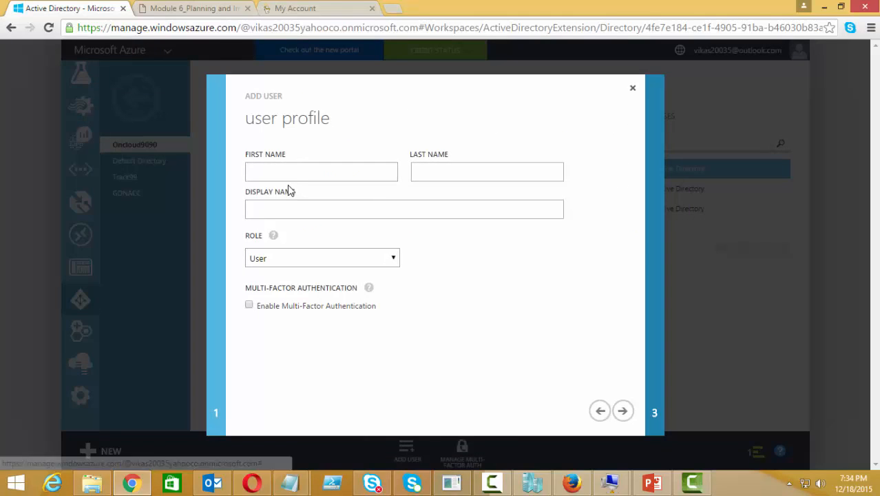
type("HR1")
left_click(289, 205)
type("HR1")
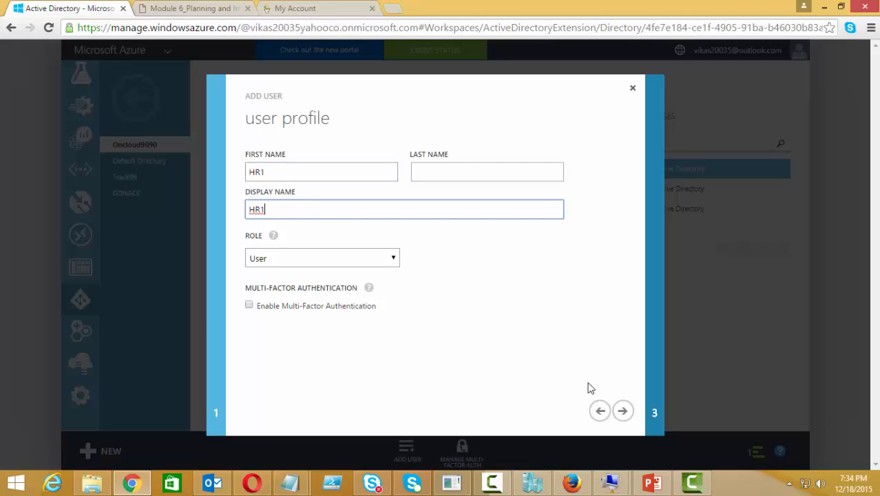
left_click(622, 411)
Create HR1, copy its temporary password, and close the wizard
left_click(353, 210)
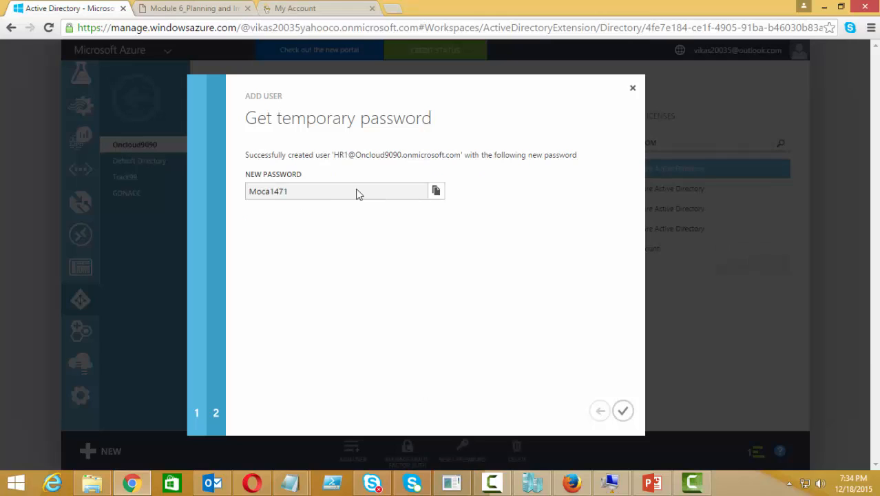
double_click(292, 193)
right_click(256, 195)
left_click(286, 199)
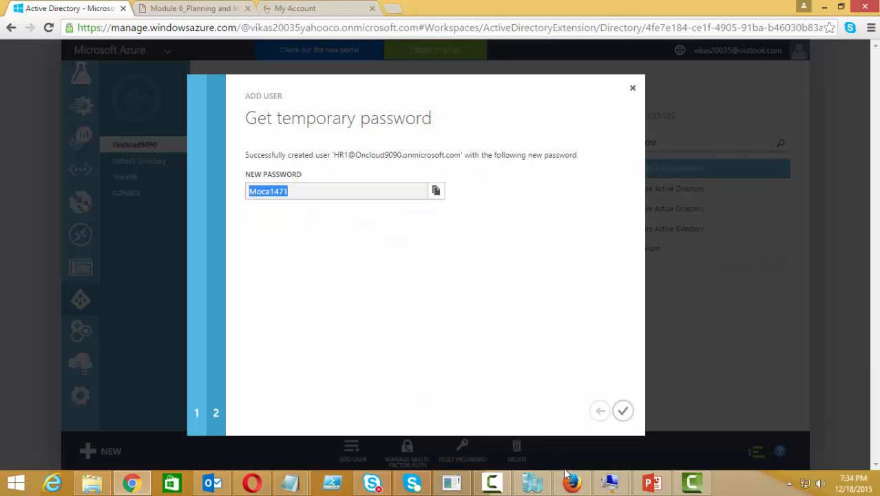
left_click(623, 413)
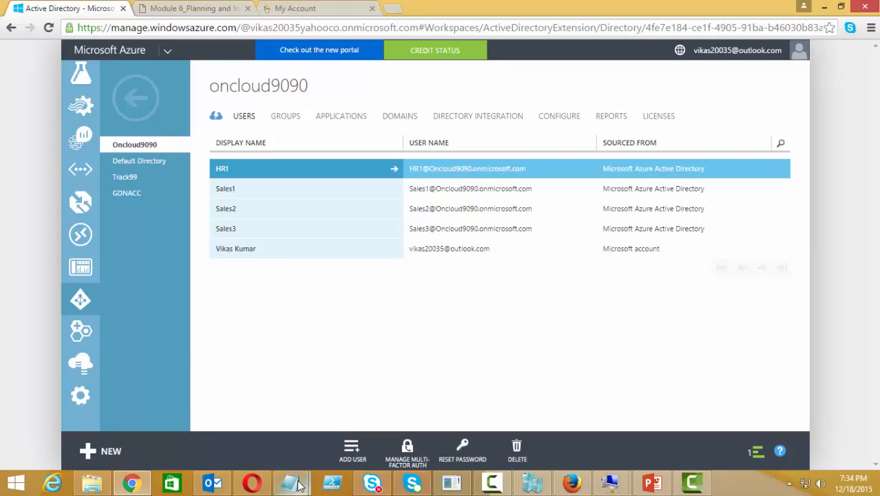
Record the temporary password beside HR1 in the Notepad list
mouse_move(289, 482)
left_click(346, 440)
left_click(208, 279)
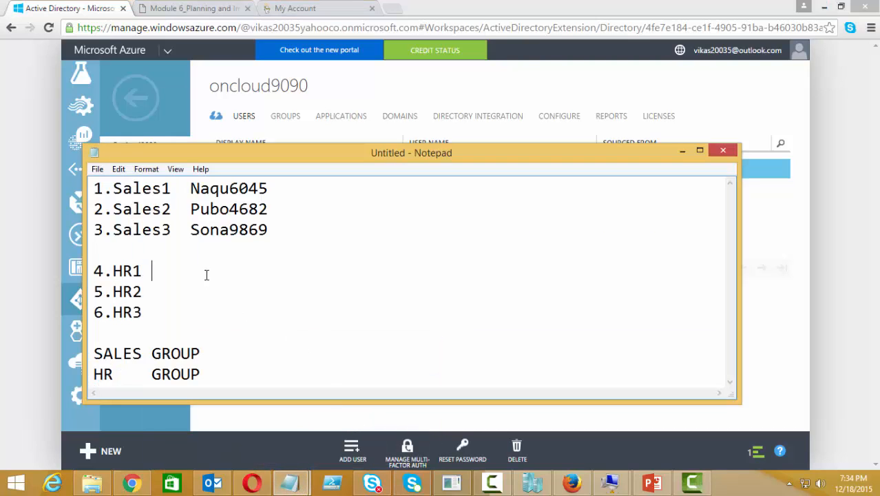
key("ctrl+v")
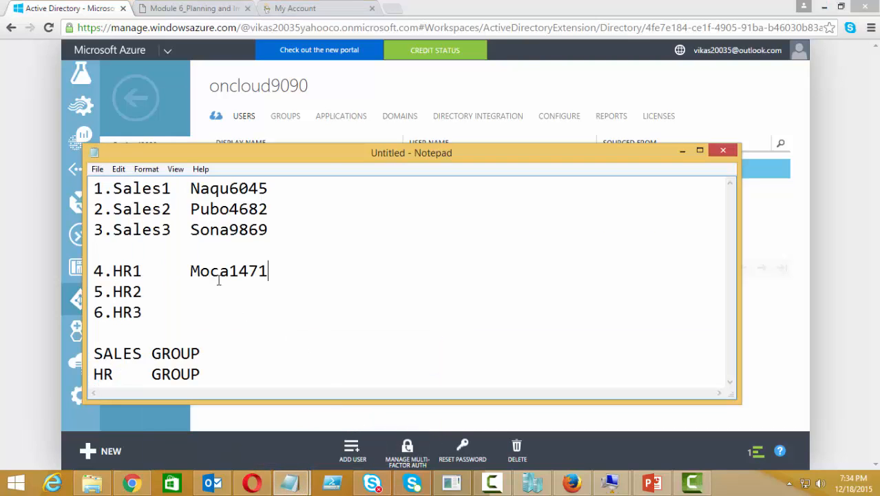
left_click(339, 108)
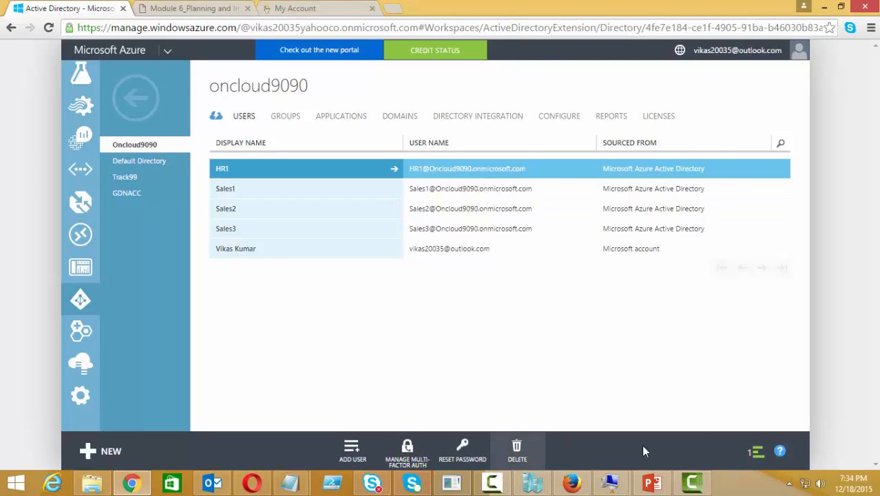
Start a new user HR2, reusing the name for first name and display name
left_click(353, 448)
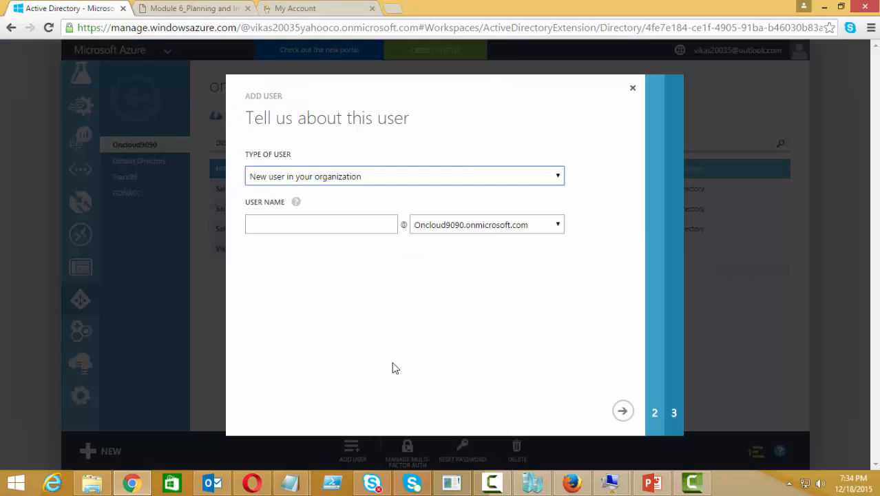
left_click(286, 223)
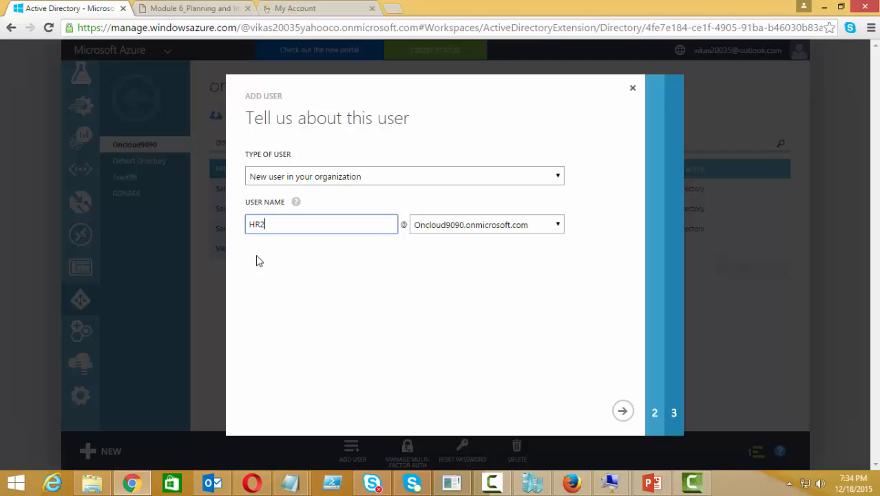
key("ctrl+a")
left_click(623, 411)
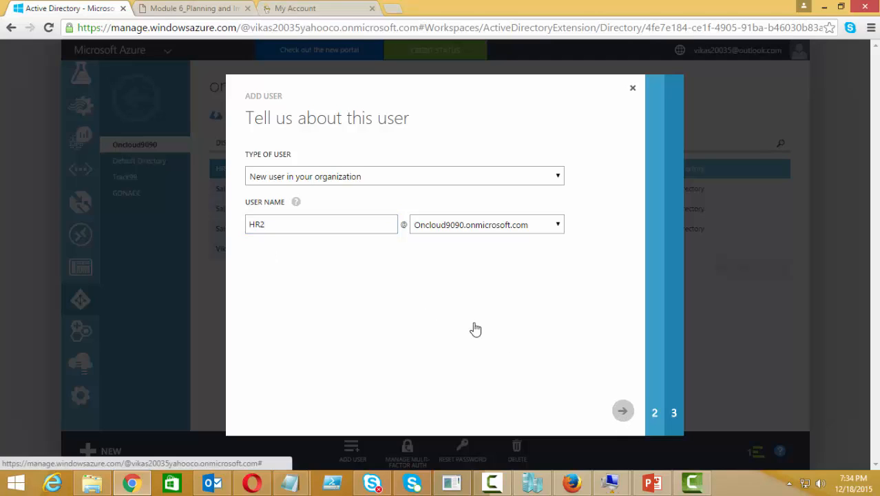
left_click(281, 181)
key("ctrl+v")
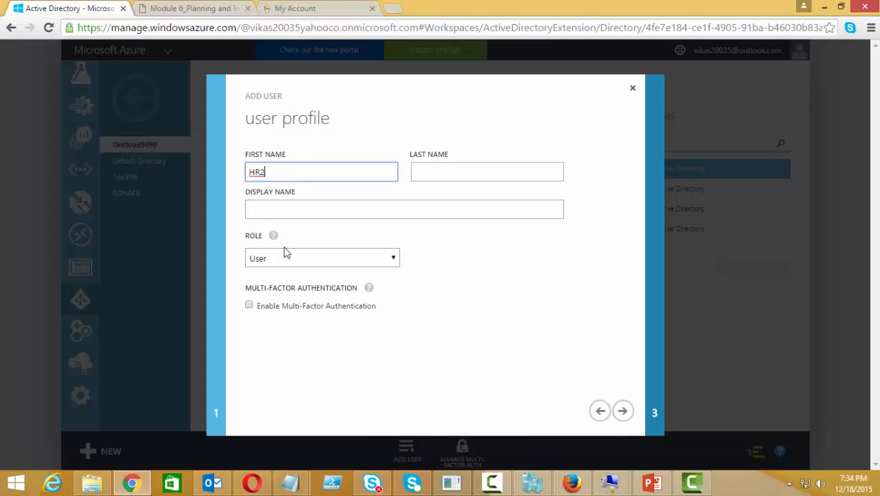
left_click(287, 215)
key("ctrl+v")
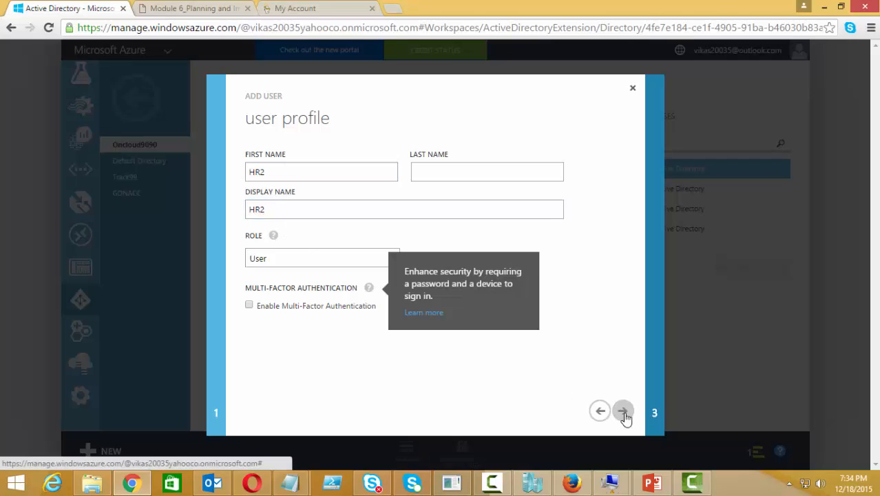
left_click(622, 410)
Create HR2 and paste its temporary password into the Notepad user list
left_click(357, 209)
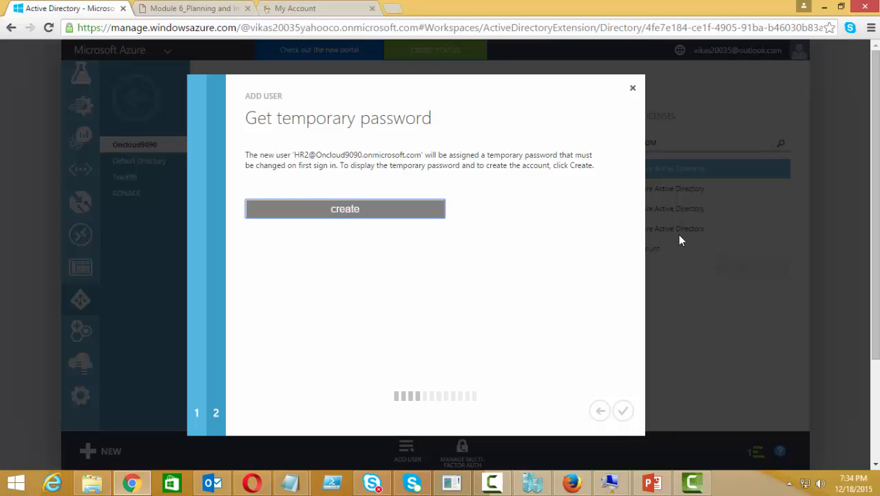
double_click(287, 194)
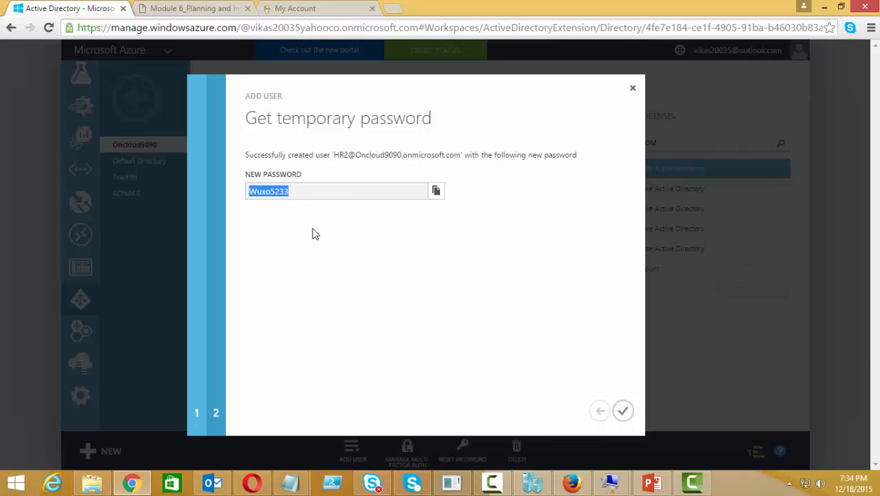
right_click(277, 190)
left_click(301, 200)
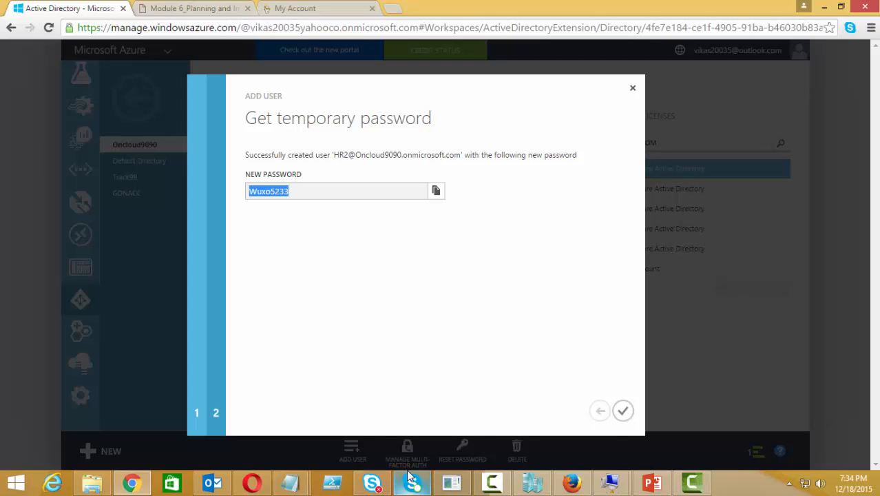
mouse_move(408, 477)
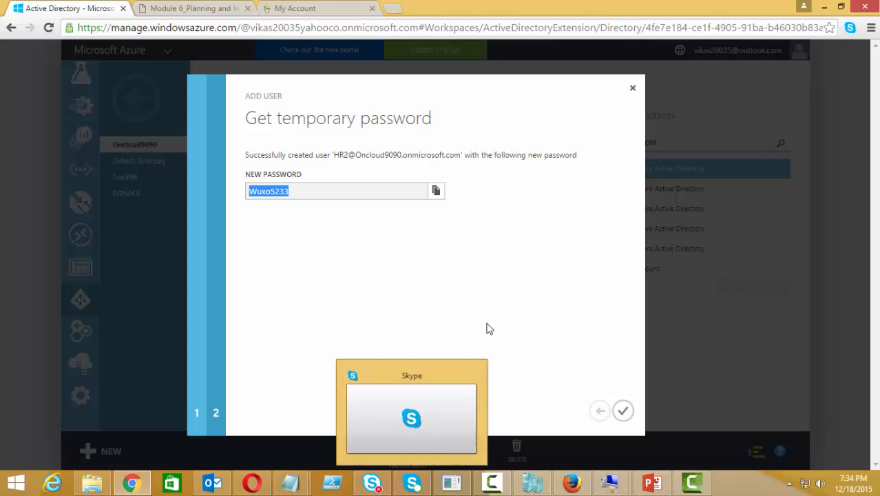
left_click(289, 481)
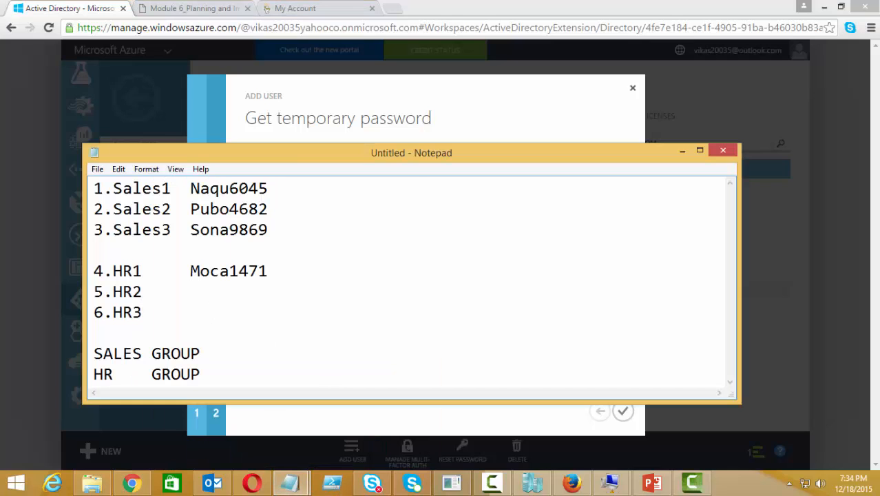
key("ctrl+v")
Finish adding HR2 and begin another new user at the User Name field
left_click(308, 124)
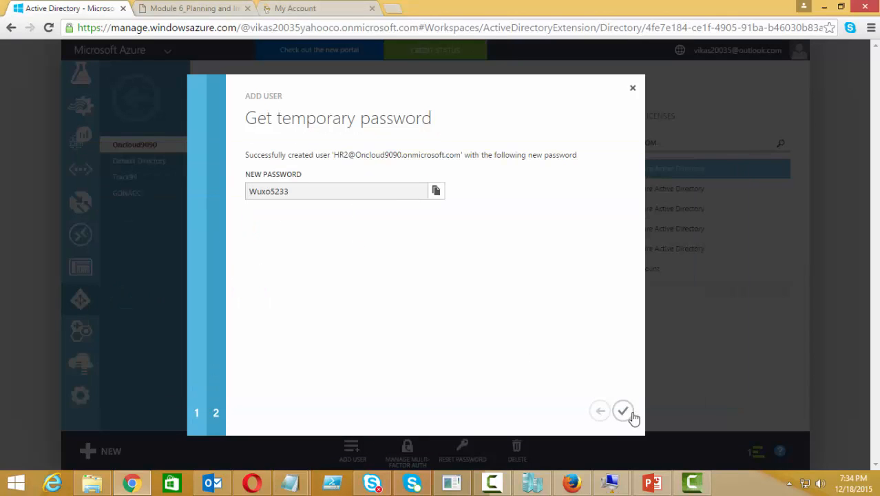
left_click(623, 413)
left_click(357, 451)
left_click(297, 221)
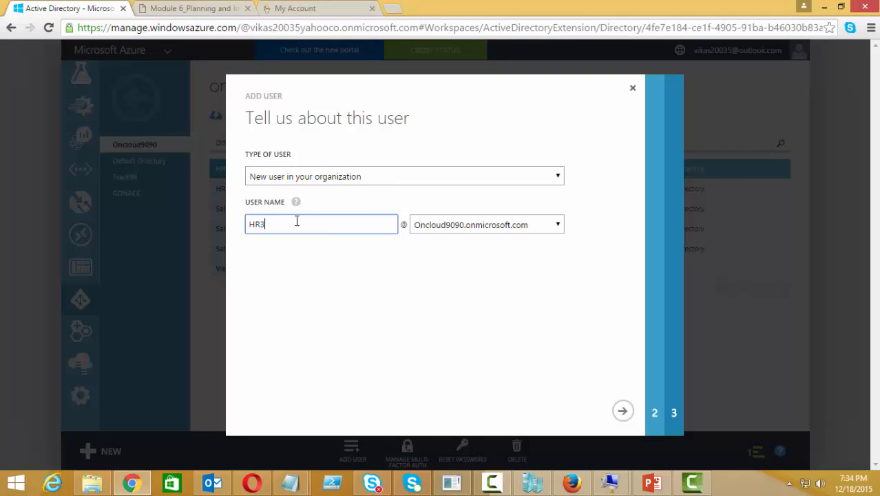
Create user HR3 with HR3 as user name, first name and display name
type("HR3")
left_click(622, 411)
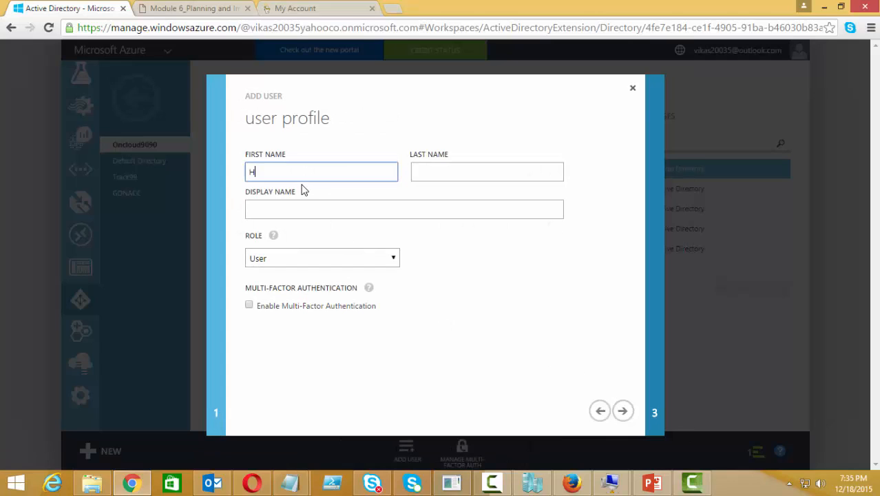
key("ctrl+a")
left_click(301, 205)
key("ctrl+v")
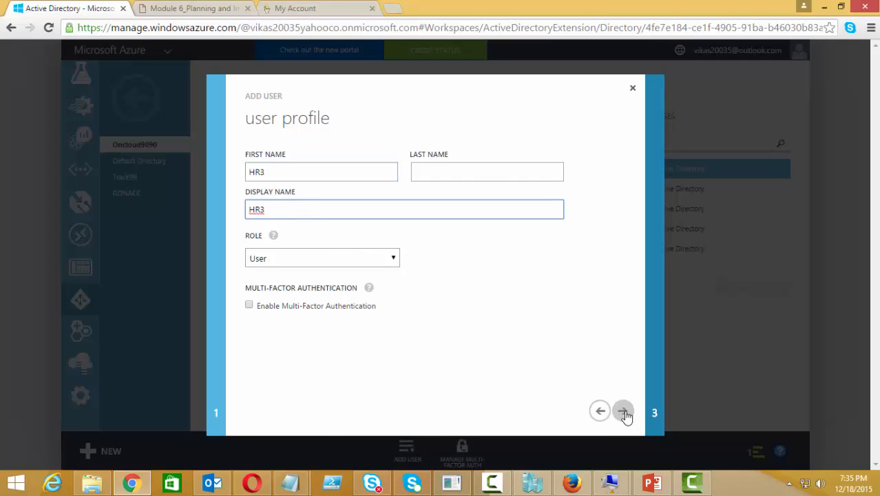
left_click(622, 411)
left_click(373, 214)
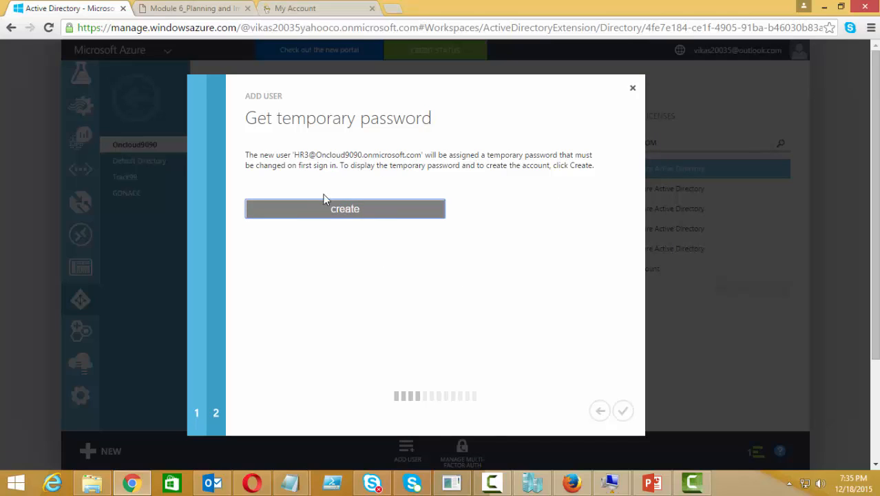
Copy HR3's temporary password into the Notepad notes beside the HR3 line
double_click(283, 193)
right_click(280, 192)
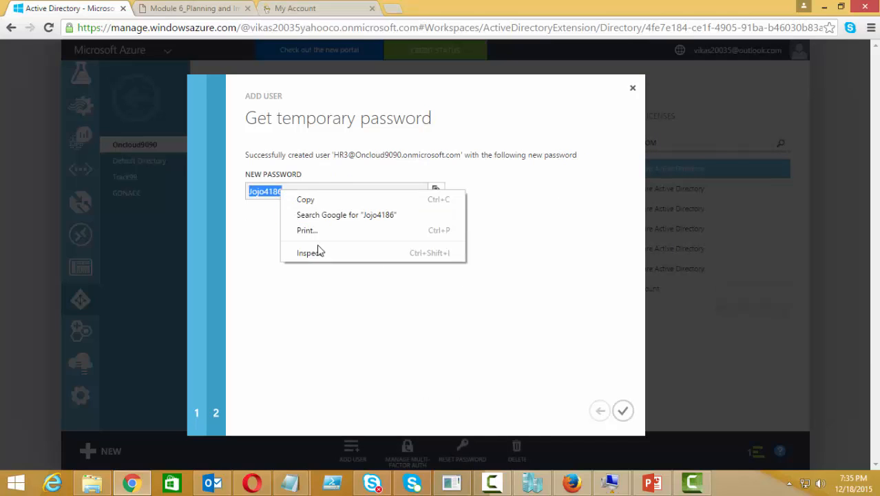
left_click(314, 203)
mouse_move(289, 482)
left_click(334, 447)
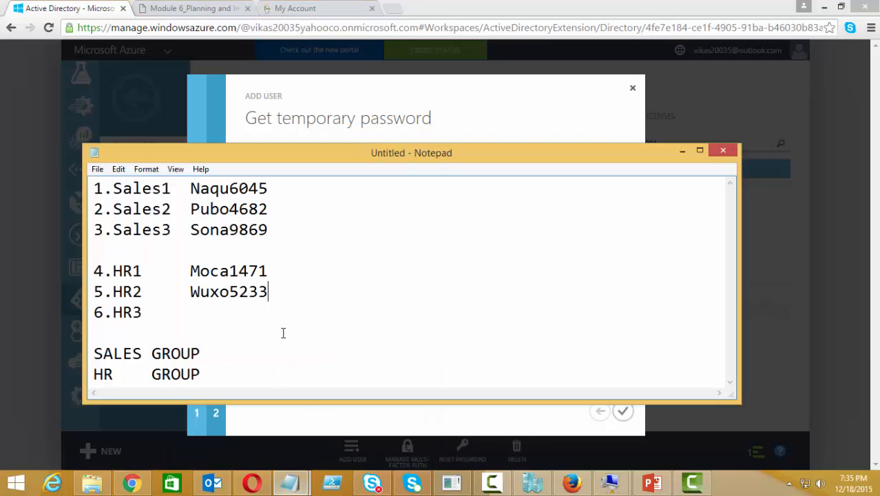
left_click(197, 317)
key("Tab")
key("ctrl+v")
Finish adding HR3 and show the directory's empty Groups list
left_click(374, 86)
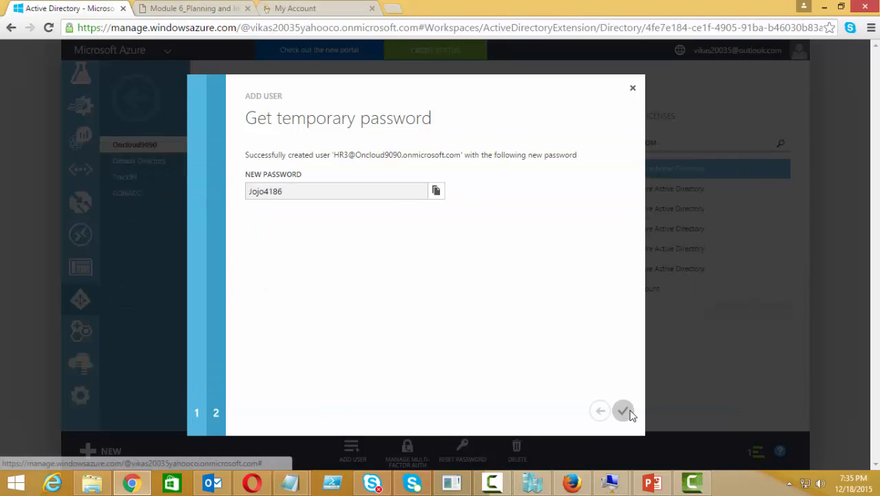
left_click(629, 411)
left_click(285, 117)
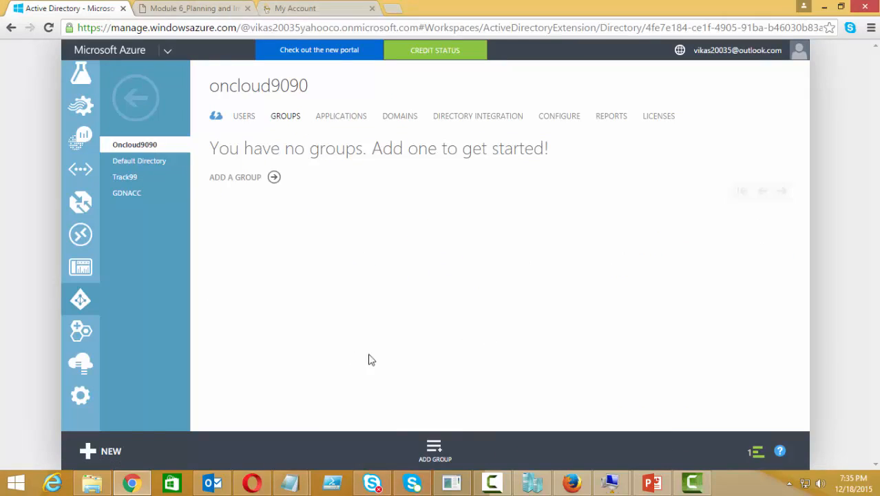
Add group HR with description 'Only HR Members'
left_click(236, 177)
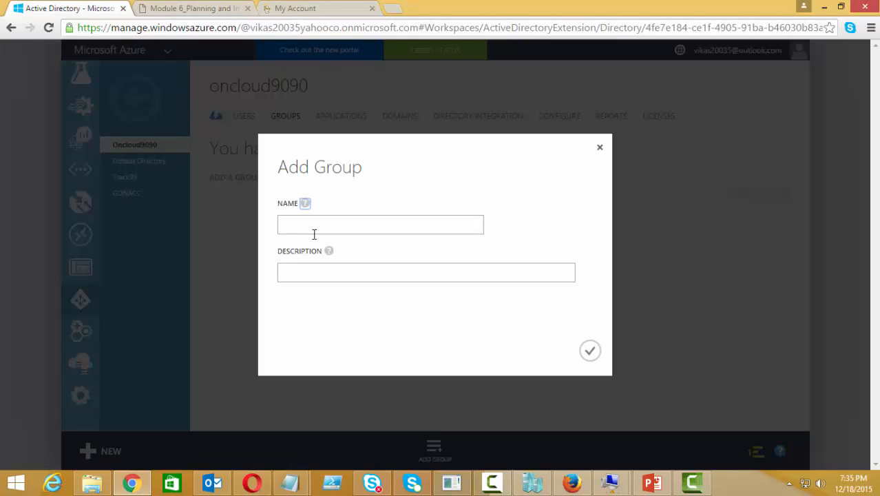
left_click(313, 233)
type("HR")
key("Tab")
key("Tab")
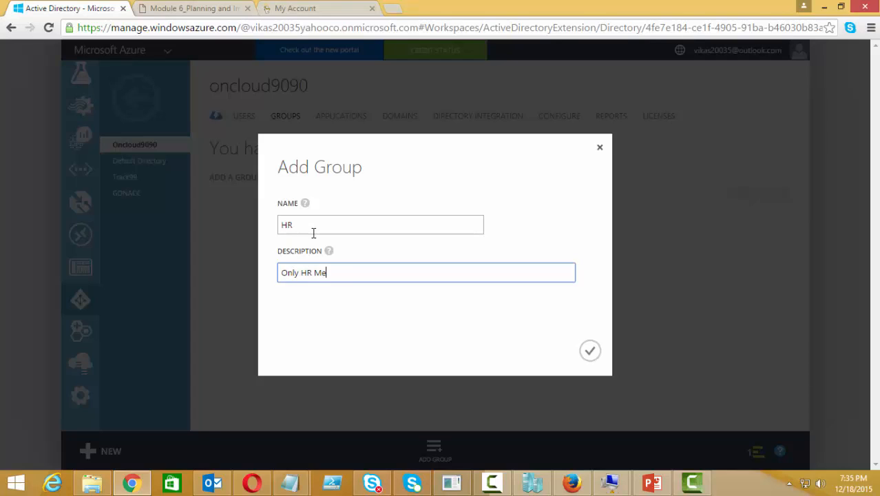
left_click(590, 350)
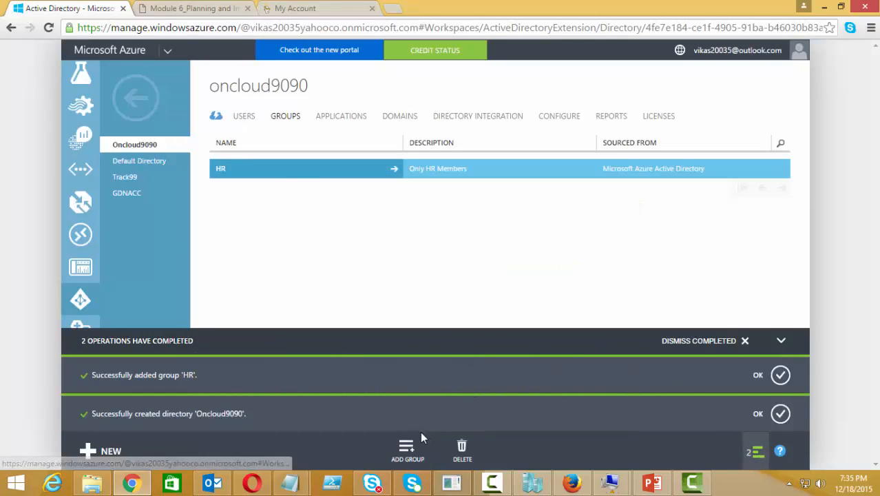
Add group Sales with description 'Only Sales Members'
left_click(407, 446)
left_click(341, 230)
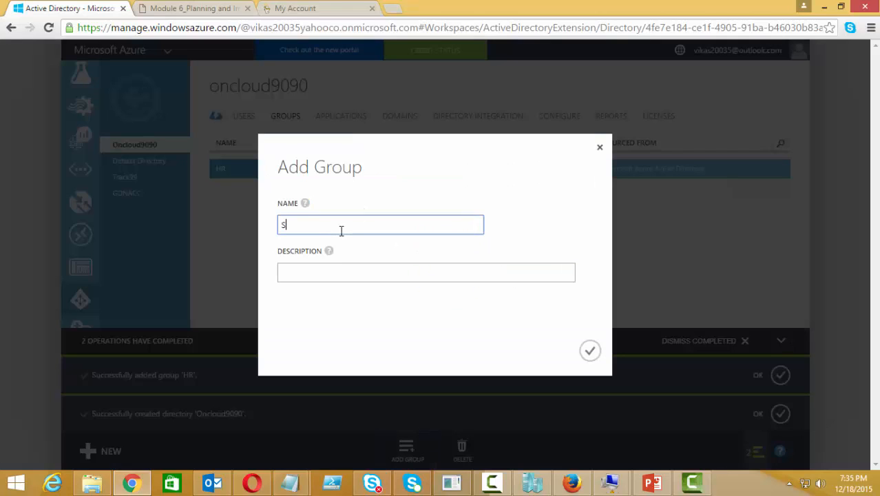
key("Tab")
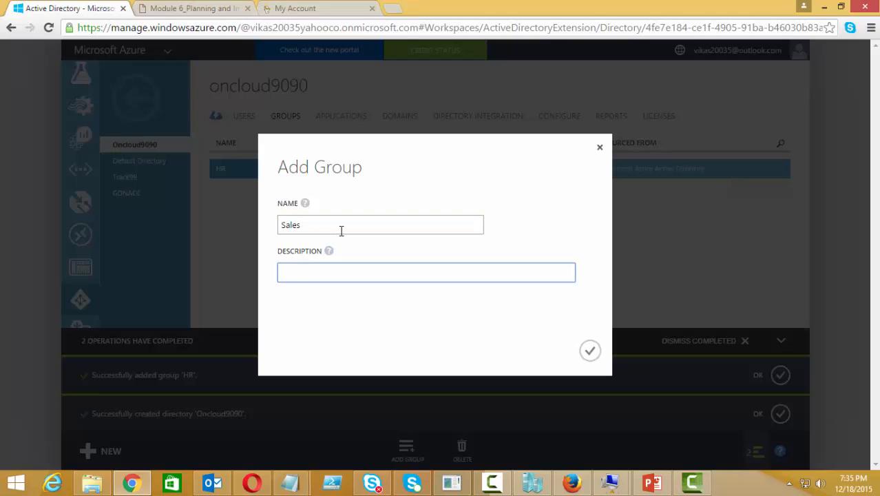
type("Only Sales M")
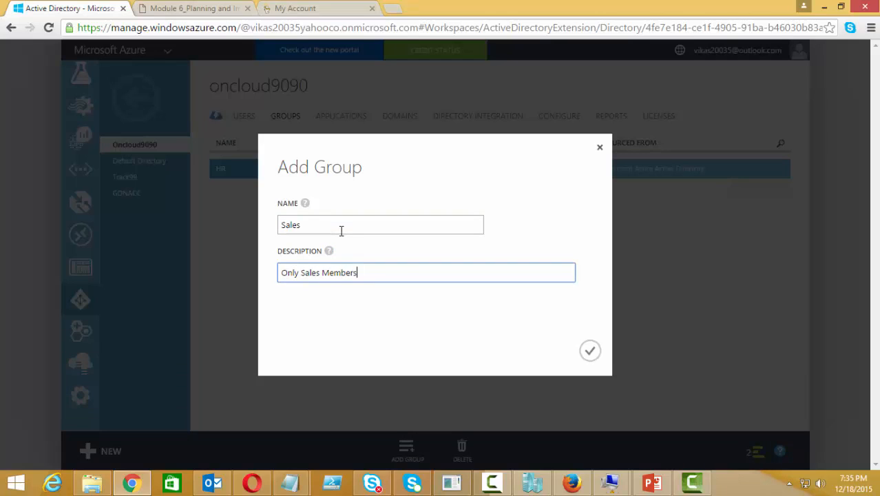
type("embers")
left_click(590, 351)
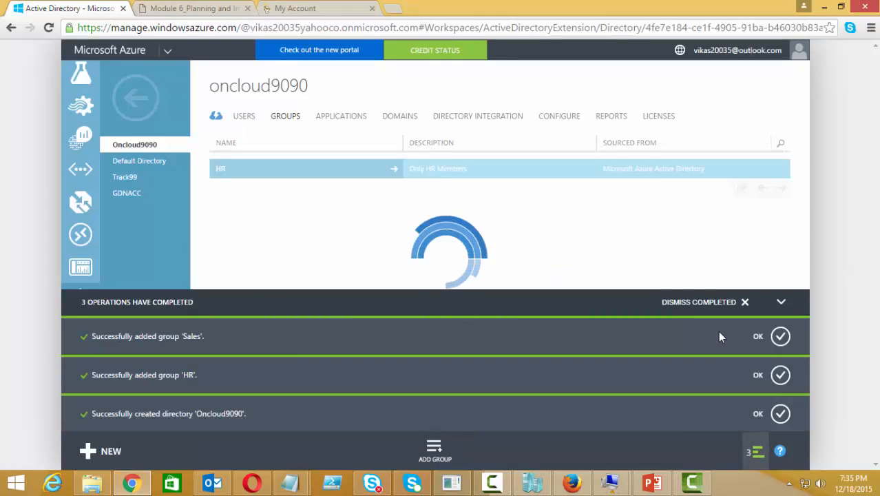
Dismiss the three group-creation notifications and go to the Domains page
left_click(780, 336)
left_click(780, 374)
left_click(781, 414)
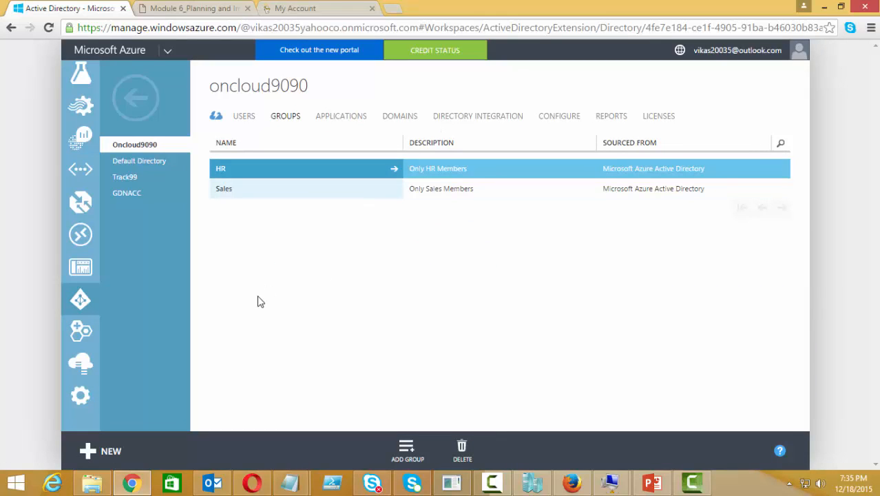
left_click(399, 117)
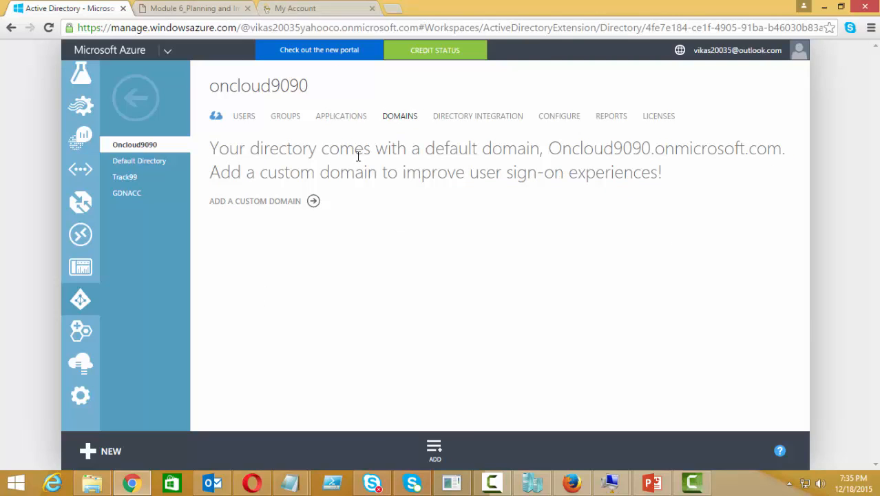
Reopen Oncloud9090, check its users' default-domain names, then show its Domains page
left_click(135, 97)
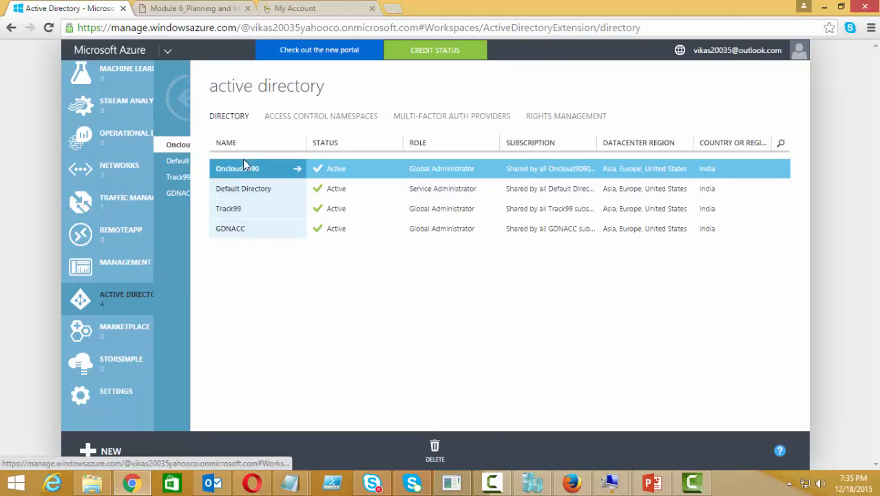
left_click(242, 172)
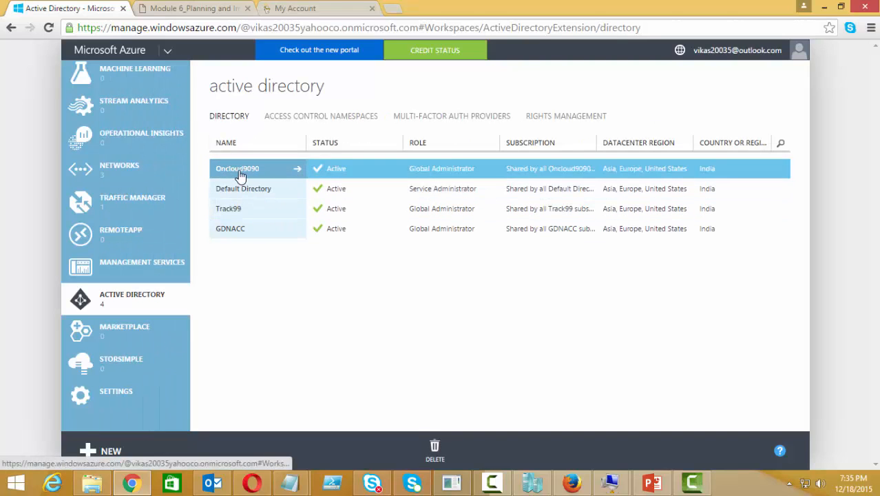
left_click(244, 117)
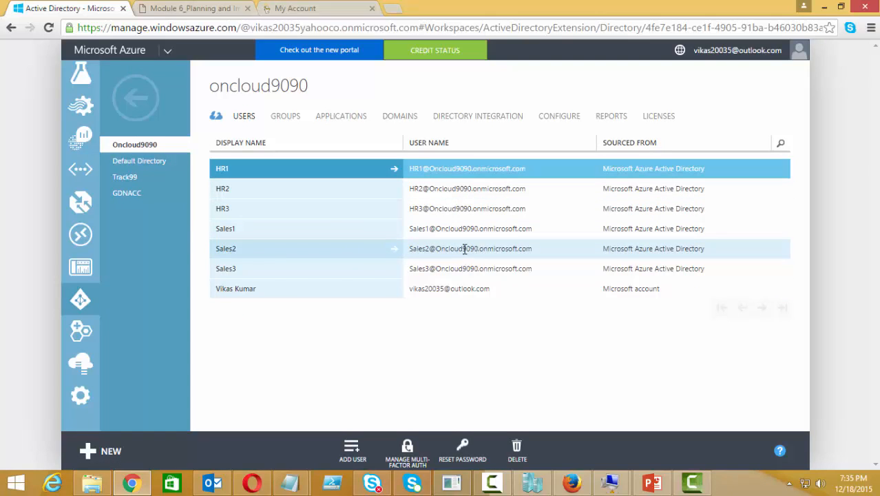
left_click_drag(465, 249, 534, 250)
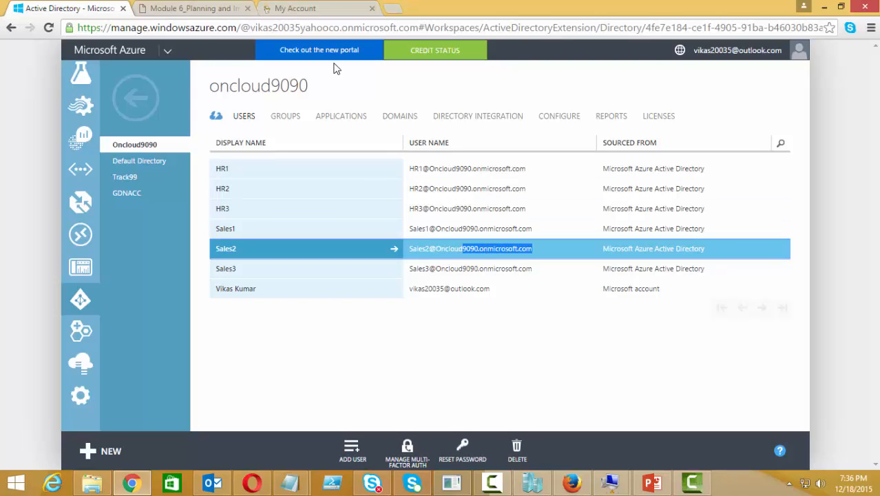
left_click(402, 116)
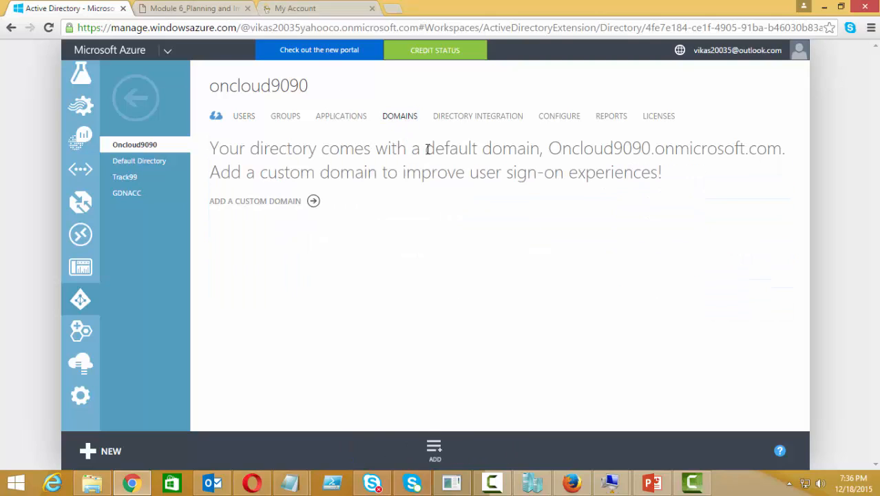
Add custom domain training101.co.in and continue to its verification step
left_click(244, 204)
left_click(311, 188)
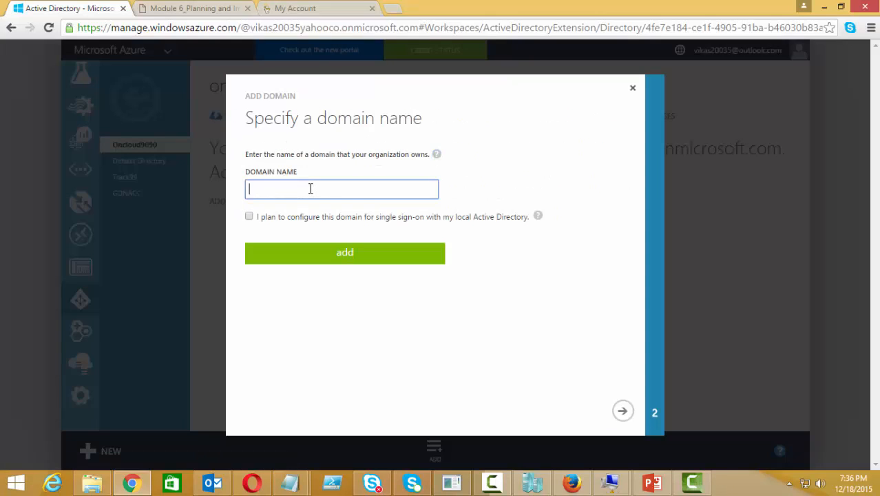
type("training101.c")
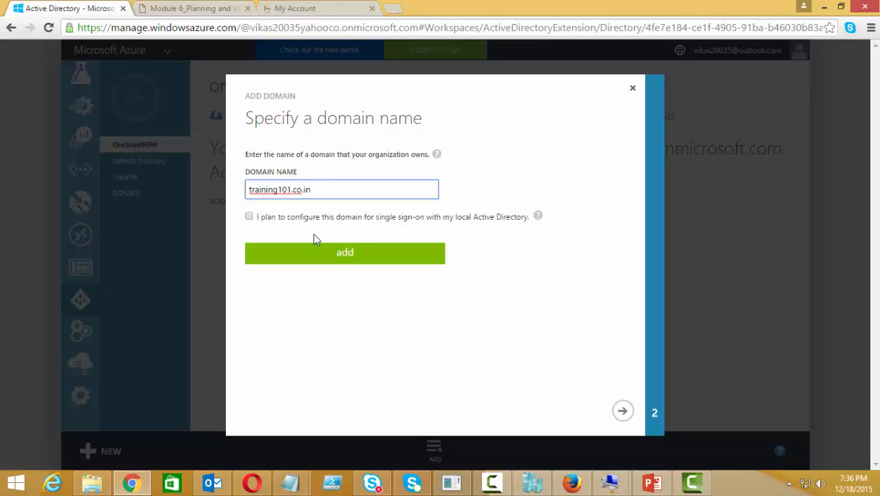
type("o.in")
left_click(311, 264)
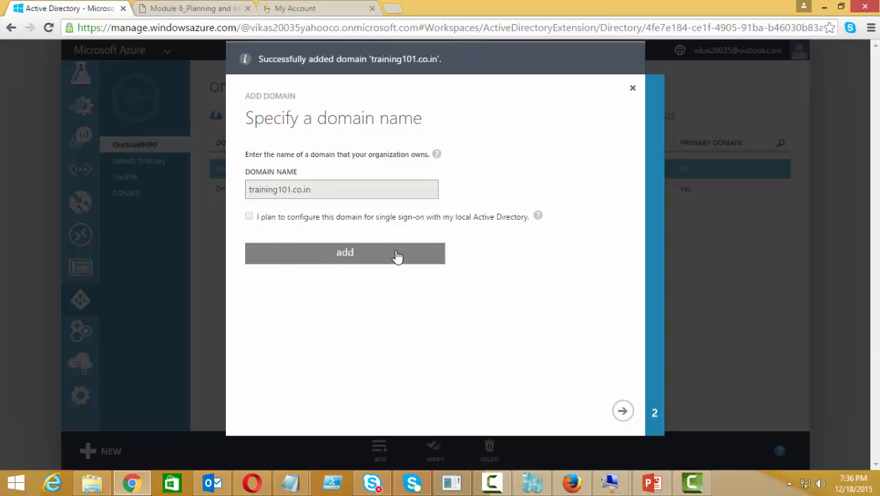
left_click(623, 410)
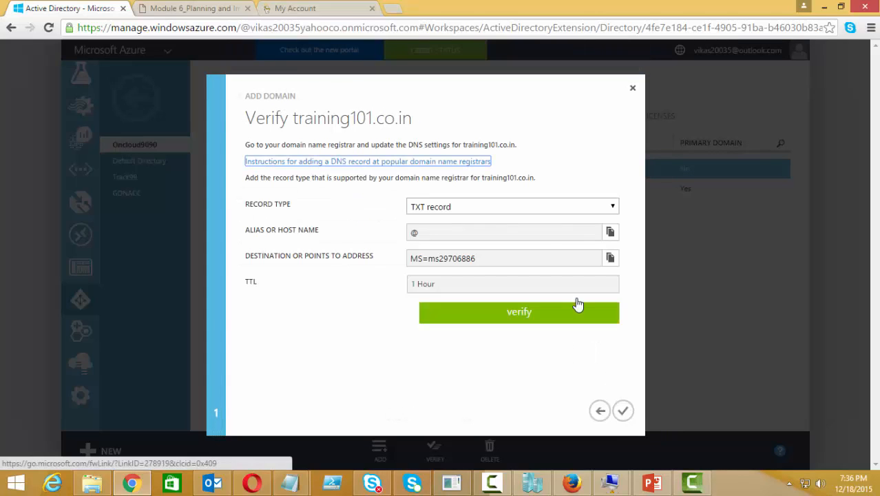
Copy the TXT verification record value and switch to the registrar page
triple_click(497, 258)
key("ctrl+c")
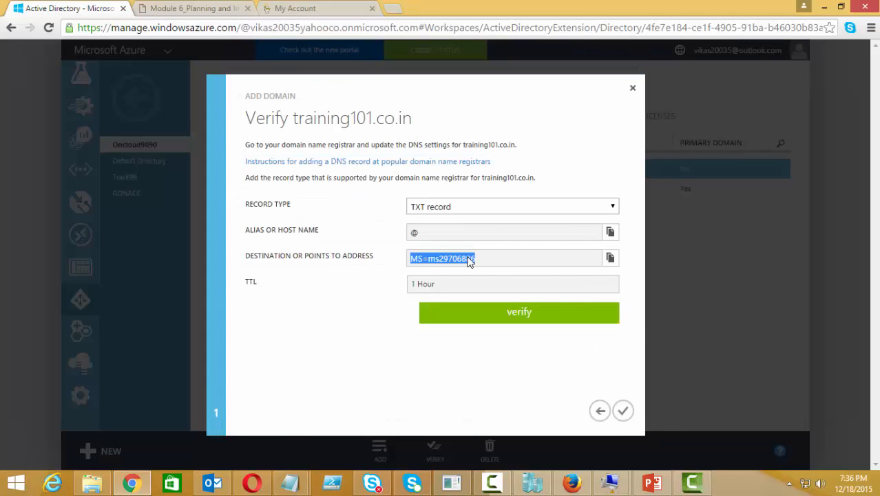
right_click(465, 257)
left_click(486, 271)
left_click(333, 8)
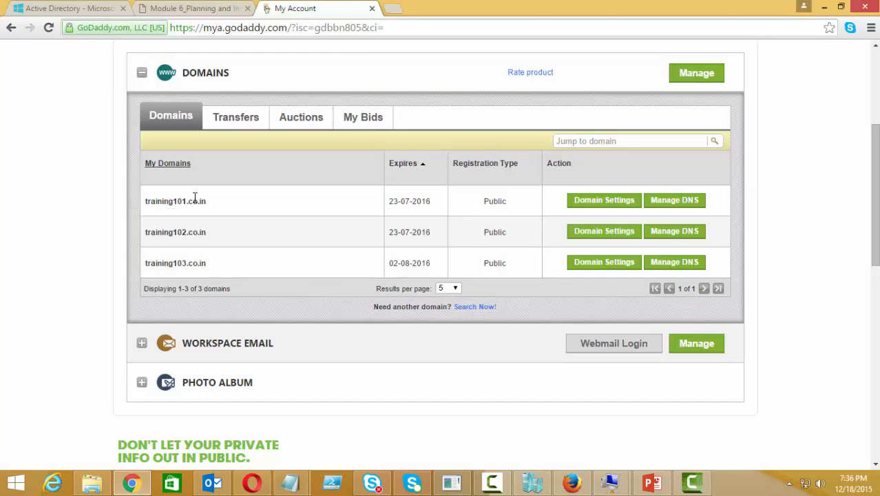
Open GoDaddy's DNS management for training101.co.in, cross-checking Azure's required TXT record
left_click(662, 201)
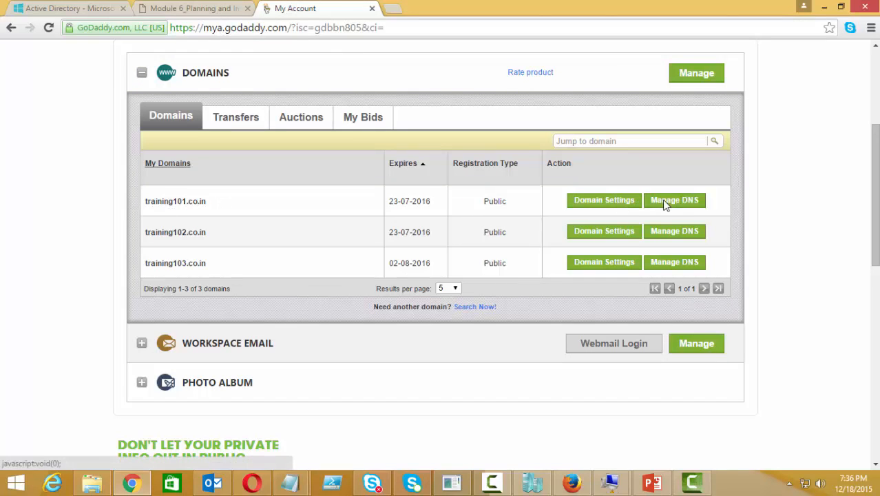
left_click(128, 5)
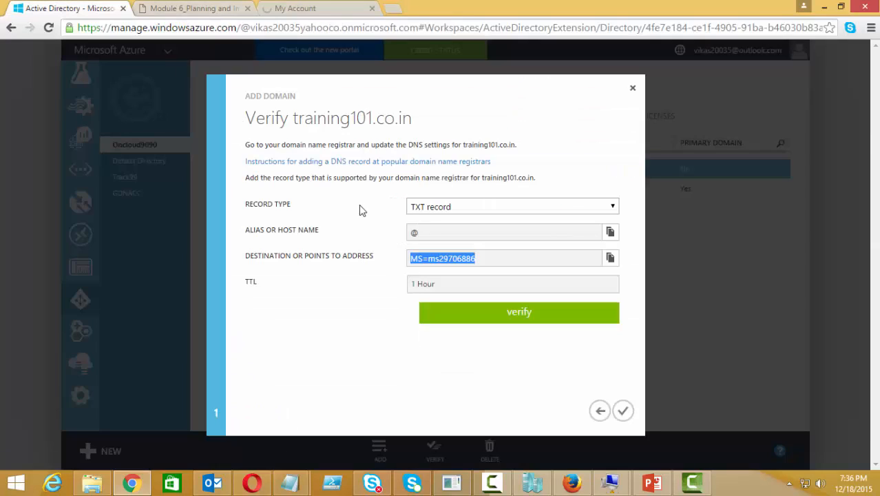
left_click(445, 211)
left_click(444, 215)
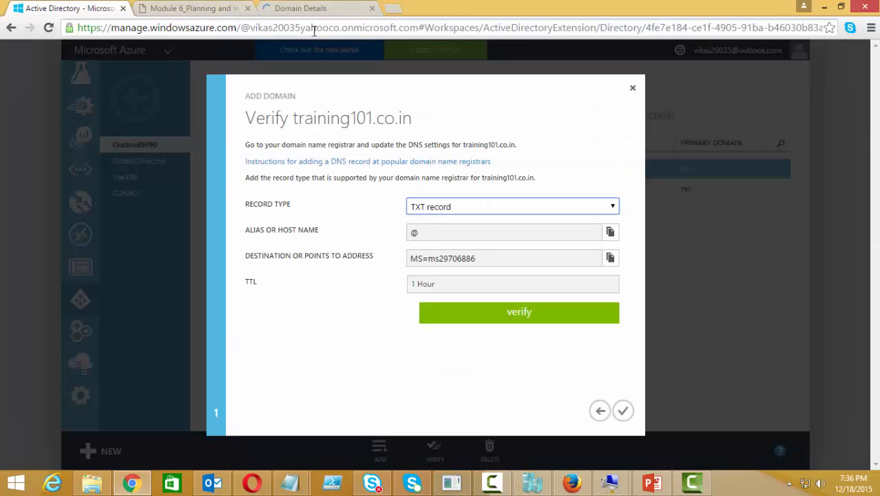
left_click(300, 8)
scroll(150, 332, "down", 2)
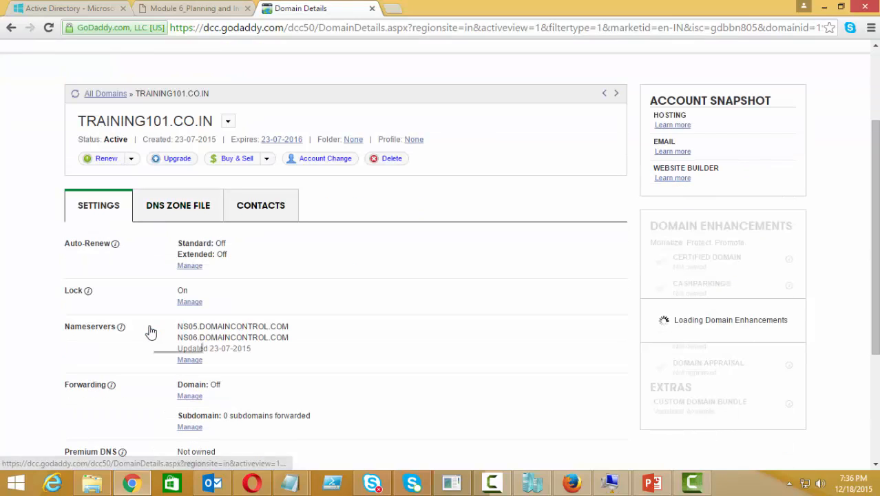
left_click(131, 160)
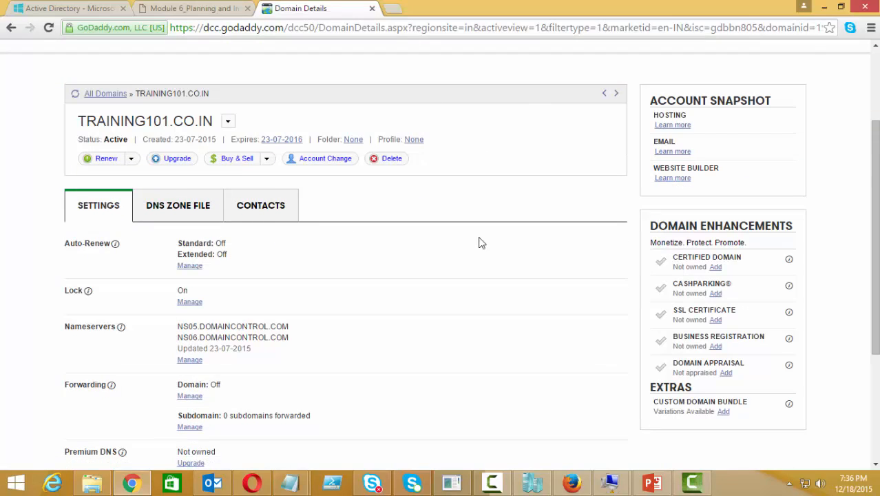
scroll(100, 246, "down", 2)
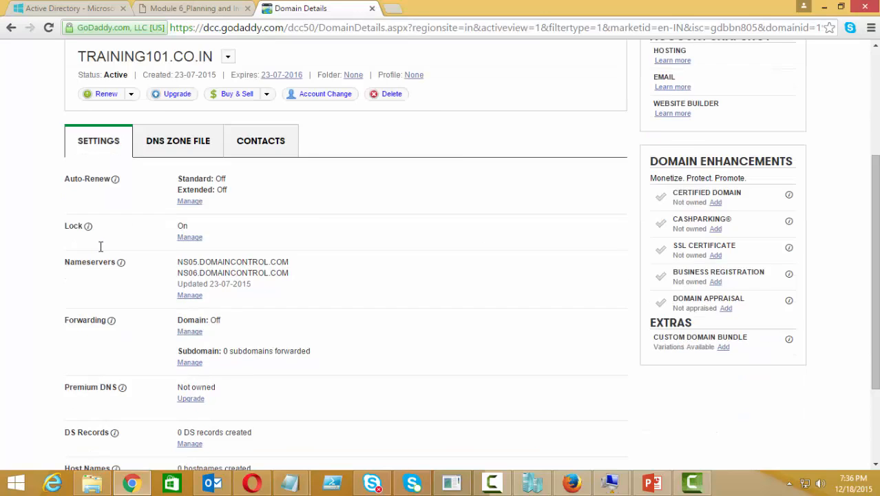
scroll(99, 251, "up", 4)
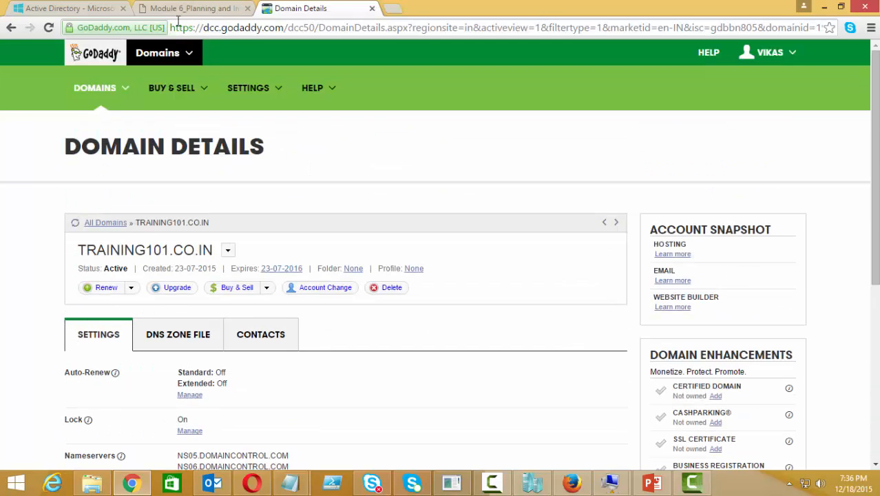
left_click(92, 9)
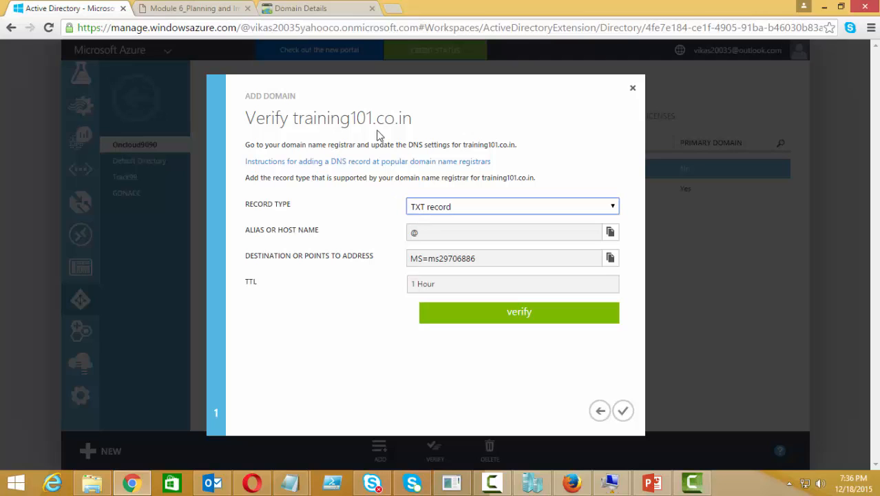
left_click(318, 9)
scroll(295, 245, "down", 2)
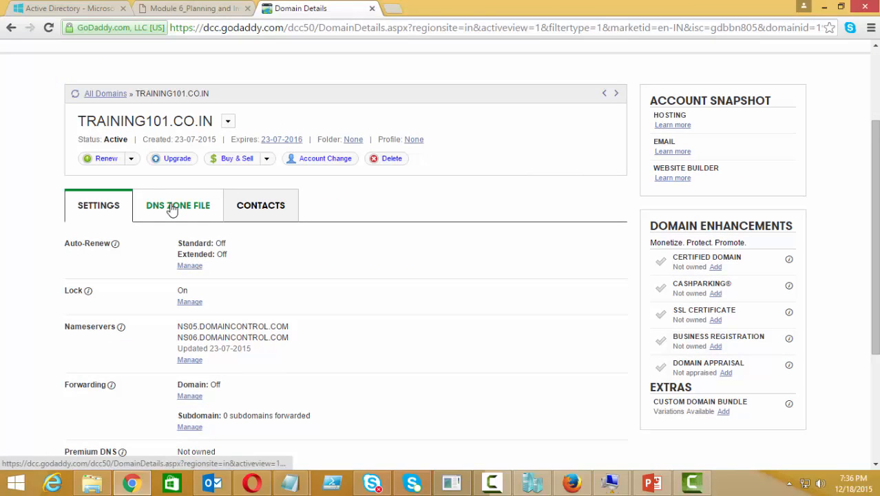
Open the training101.co.in DNS zone file, briefly checking the older DNS manager
left_click(172, 210)
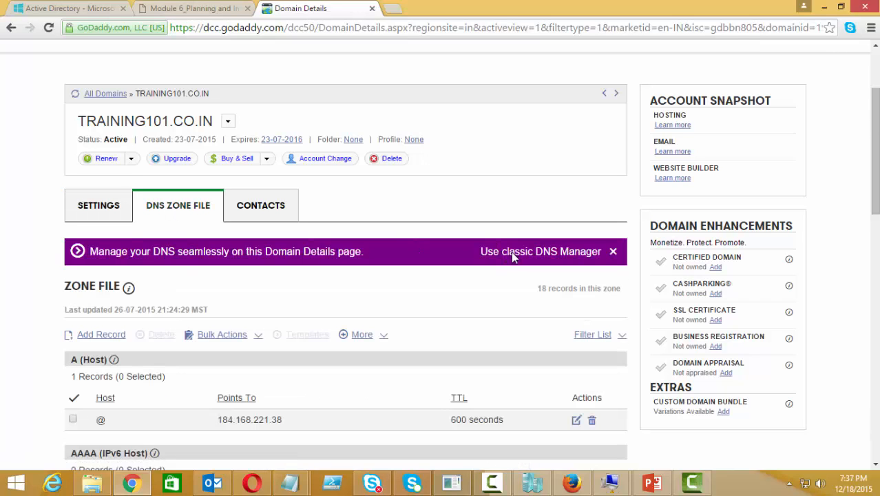
left_click(511, 252)
left_click(322, 9)
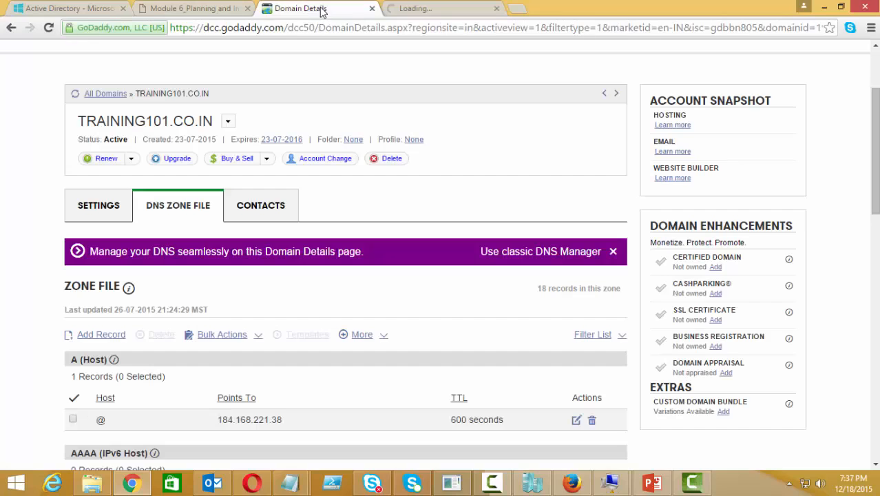
left_click(446, 13)
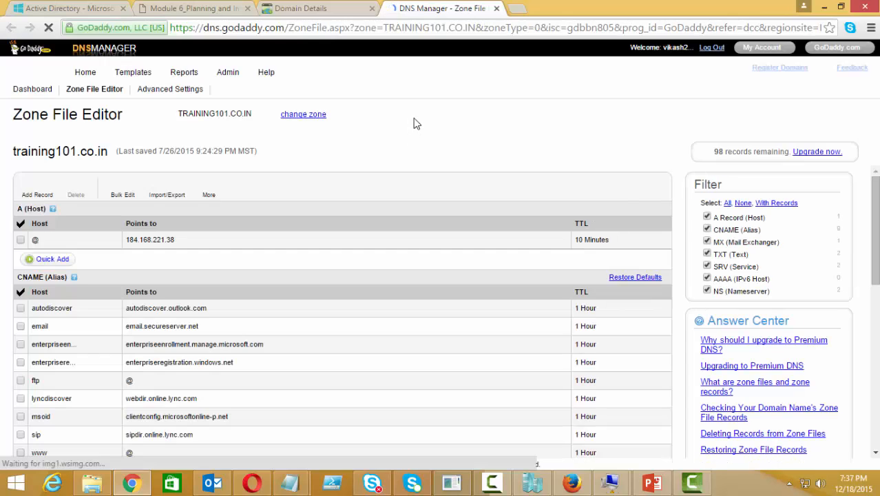
left_click(496, 8)
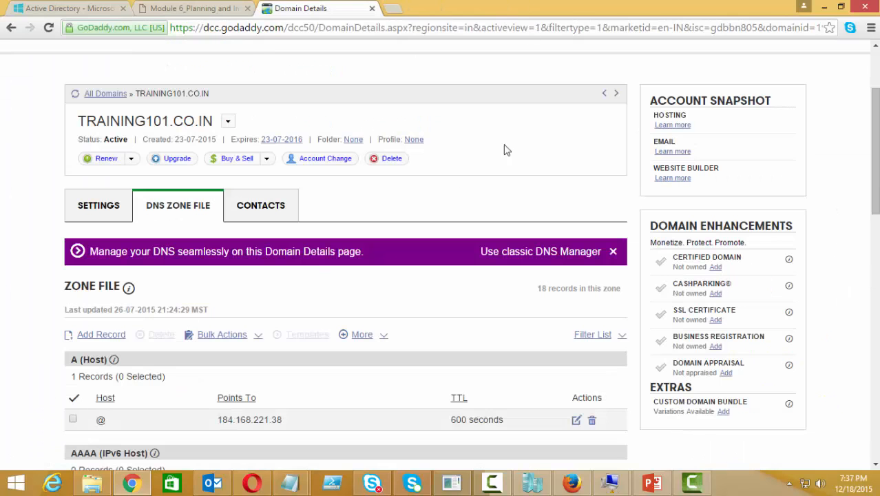
Add a TXT record with host @ and value MS=ms29706886, then save the zone file
left_click(101, 335)
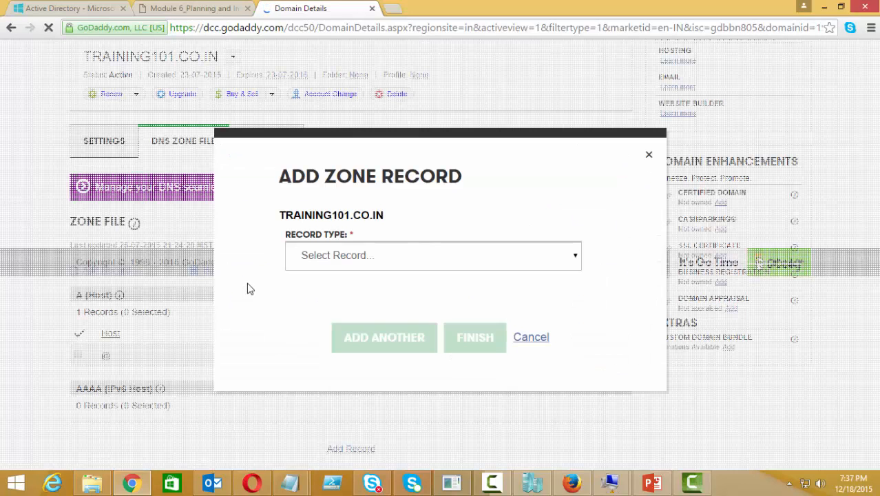
left_click(341, 256)
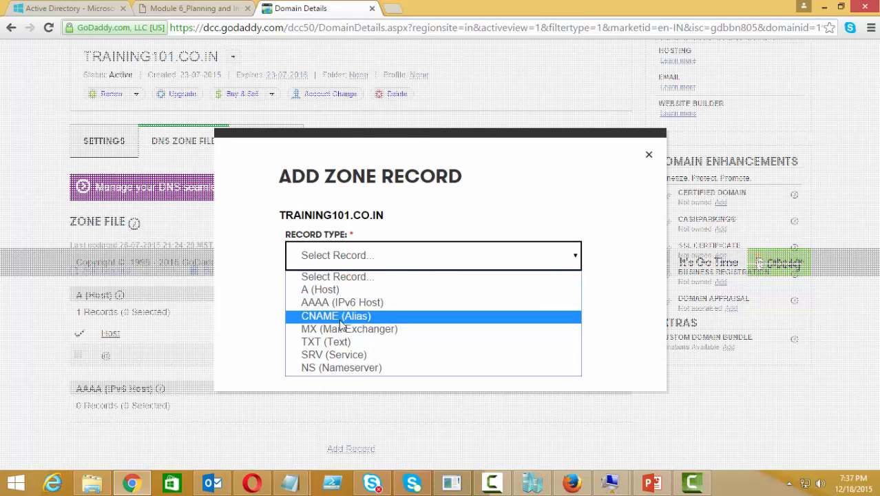
left_click(338, 341)
left_click(337, 243)
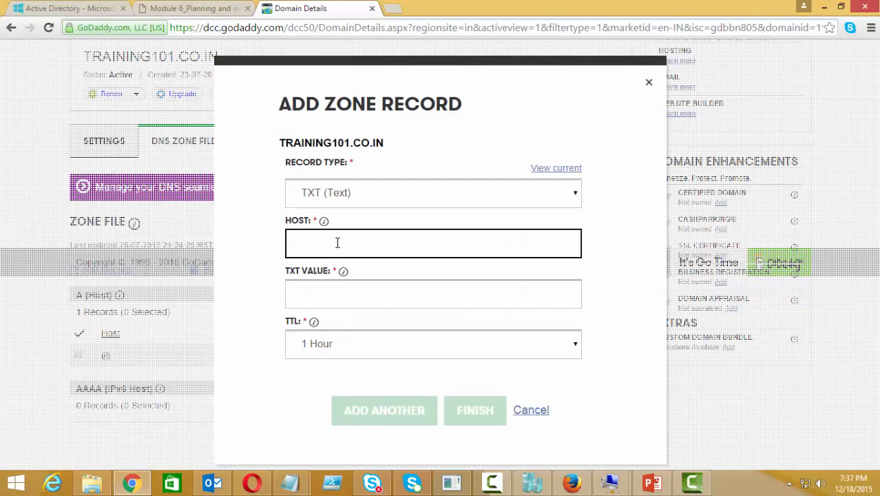
key("Tab")
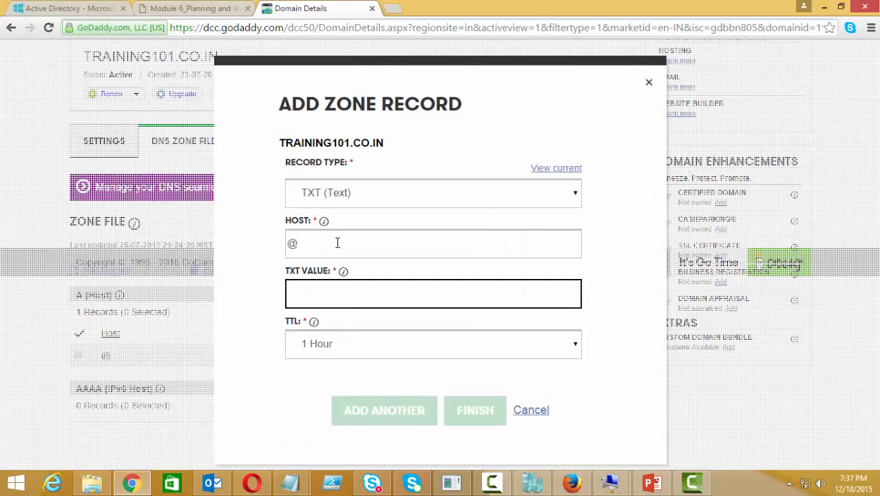
key("ctrl+v")
left_click(95, 8)
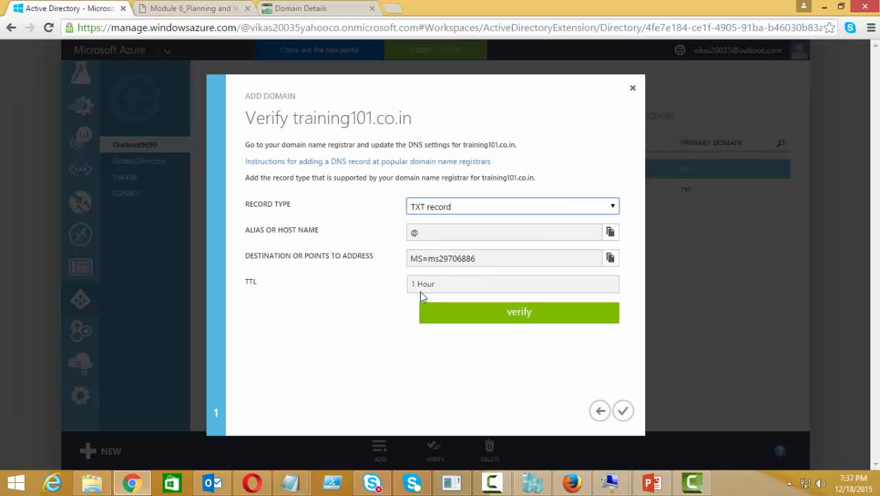
left_click(314, 8)
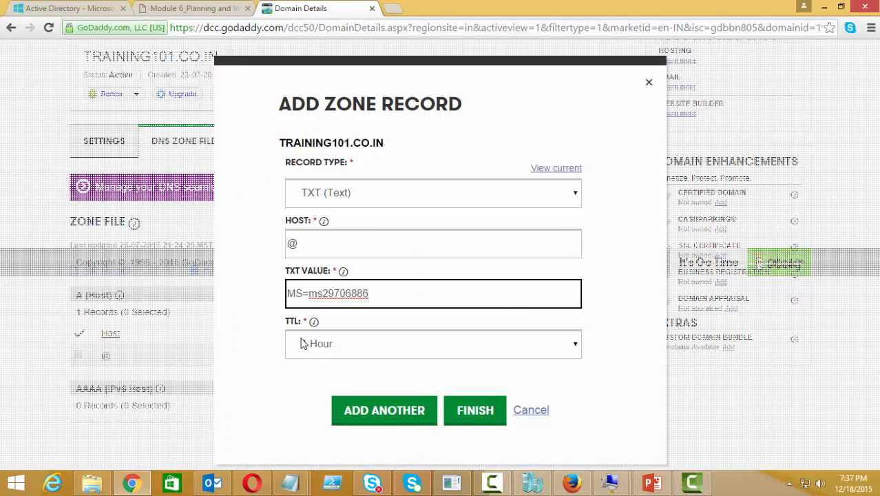
left_click(476, 411)
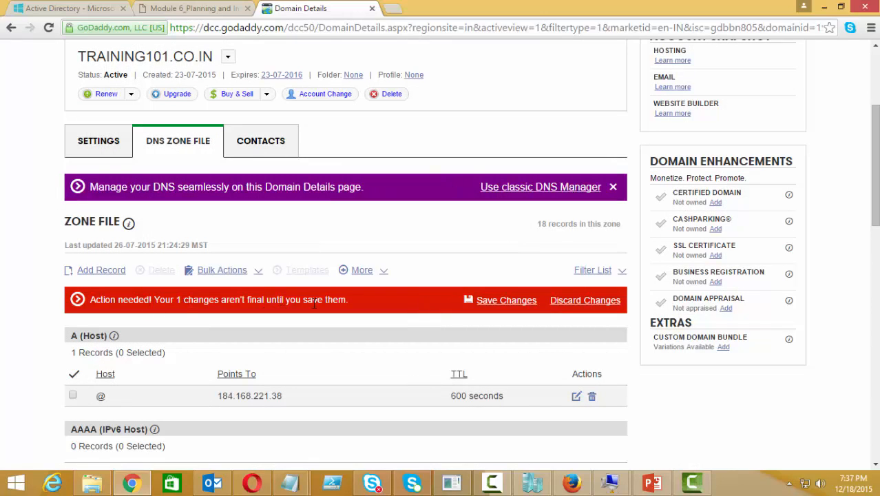
left_click(506, 300)
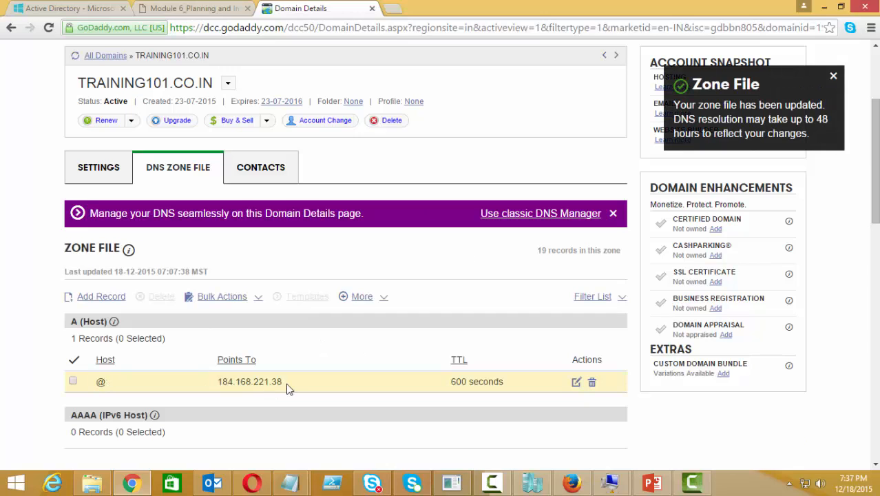
Ping training101.co.in from Command Prompt, getting replies from 184.168.221.38
key("super+r")
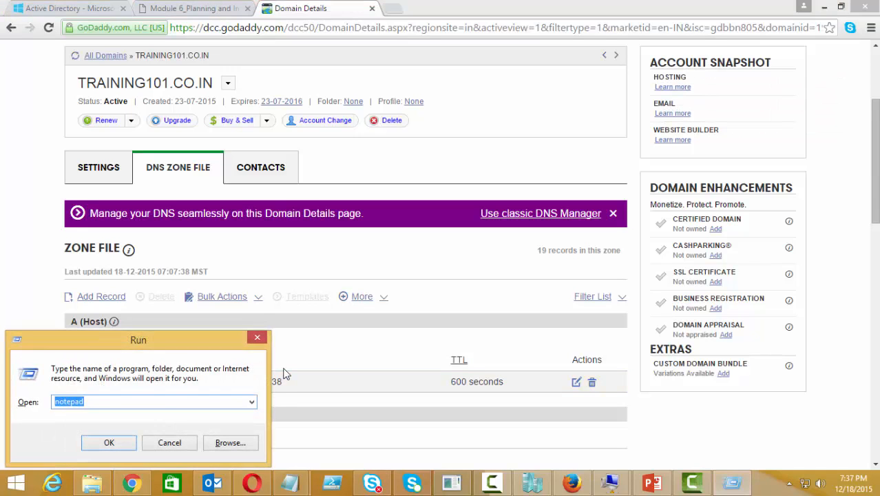
type("cmd")
key("Return")
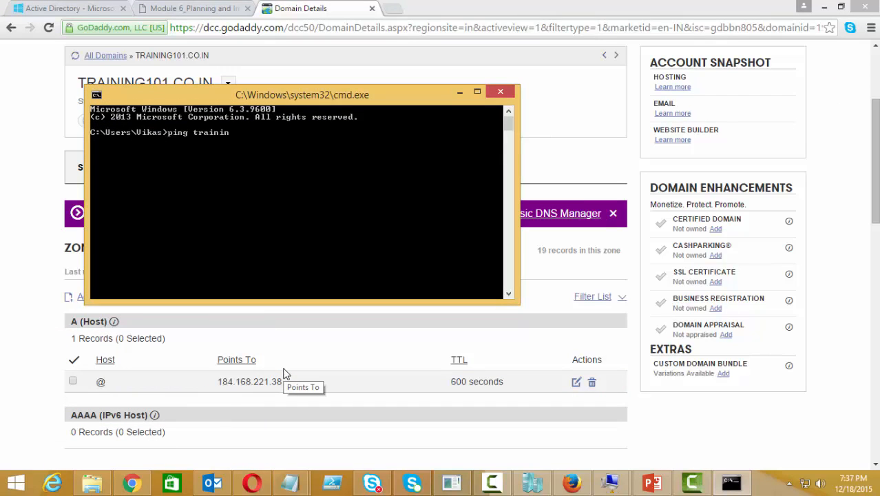
type("ping training101.co.in")
key("Return")
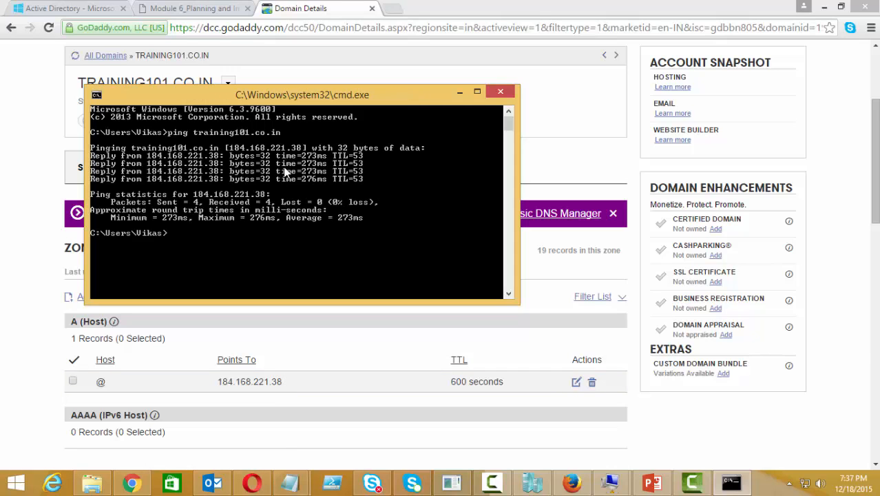
left_click(69, 8)
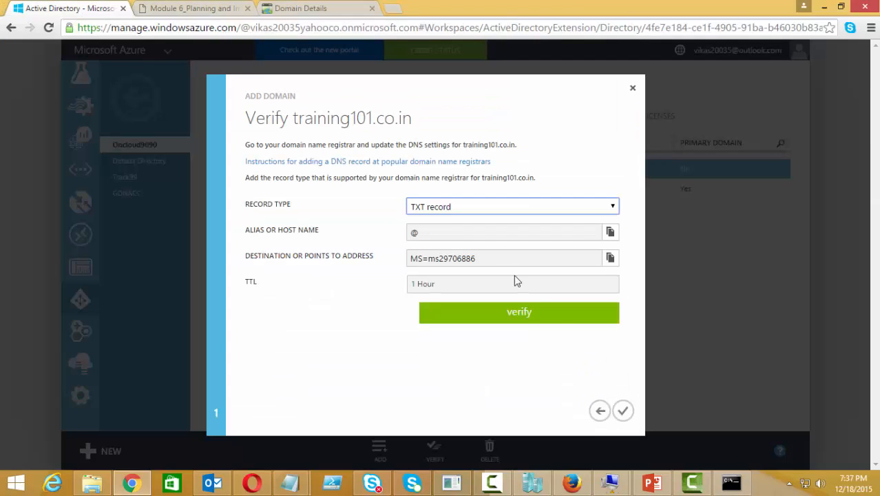
Verify training101.co.in, close the Add Domain wizard, and list Oncloud9090's users
left_click(517, 316)
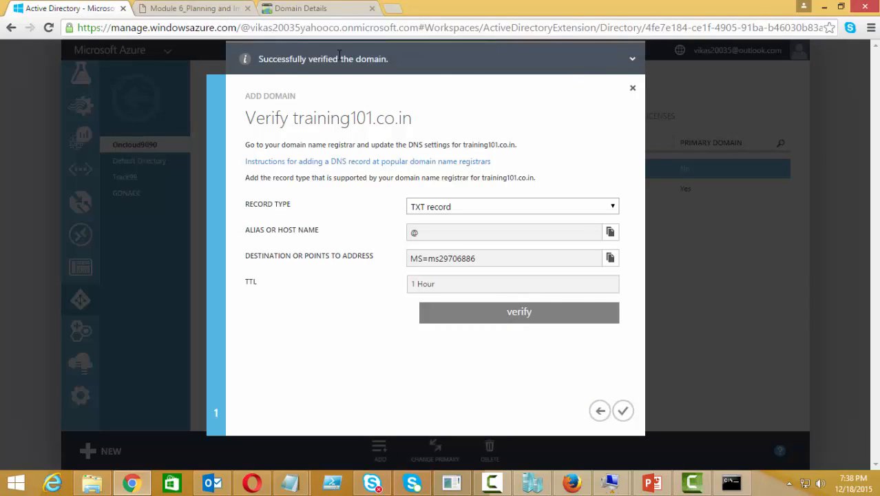
left_click(623, 411)
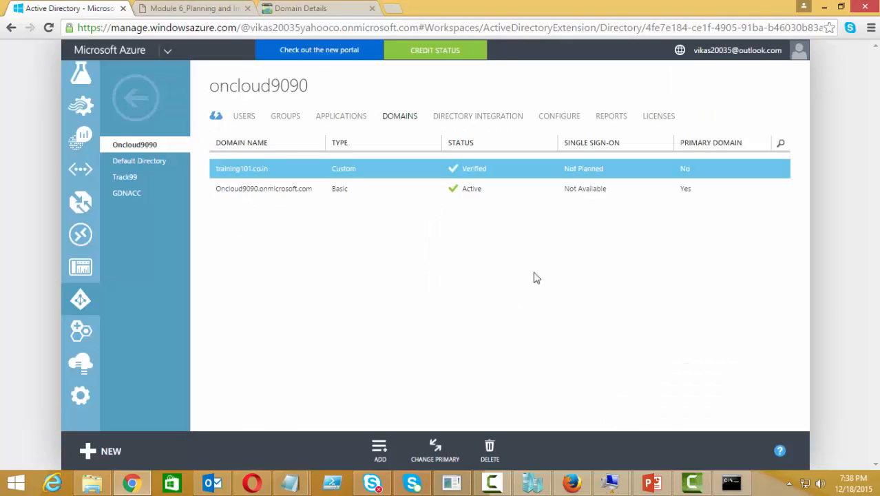
left_click(243, 118)
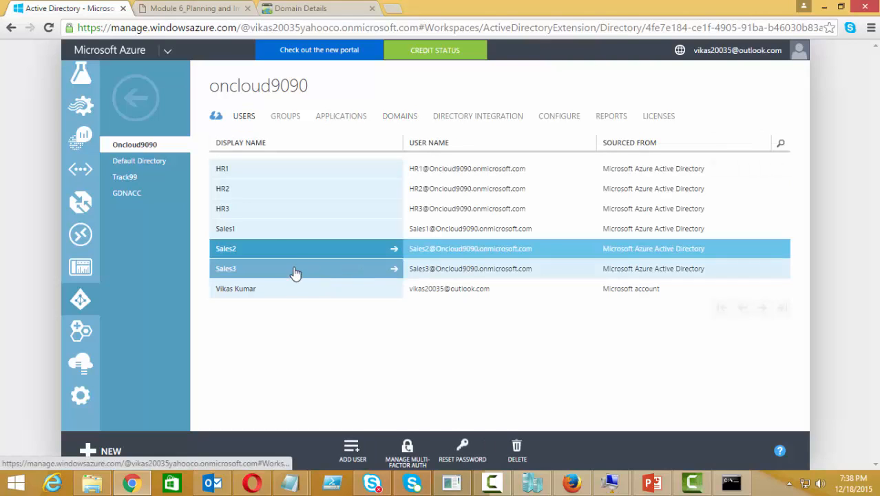
Change HR1's user name domain to training101.co.in and save
left_click(244, 172)
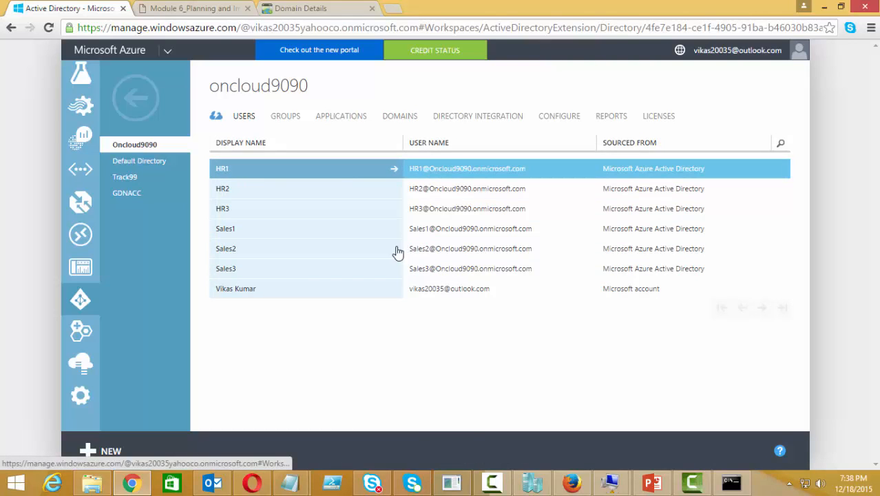
left_click(288, 175)
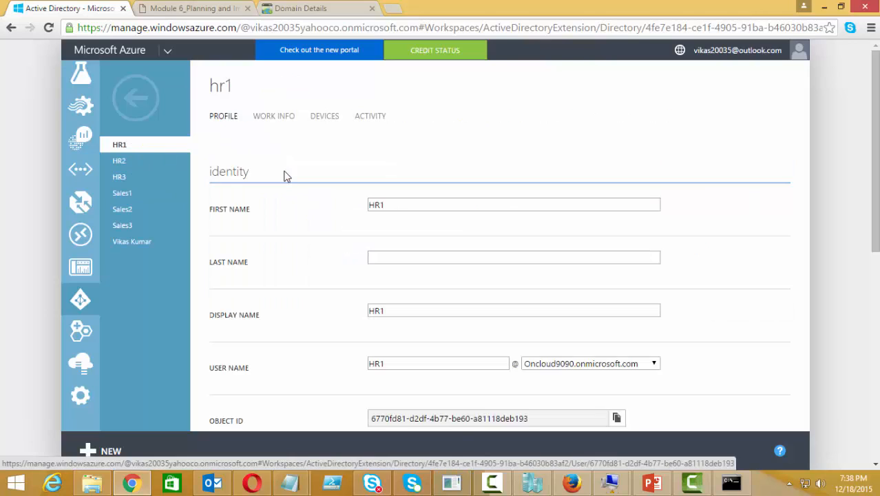
left_click(589, 364)
left_click(577, 388)
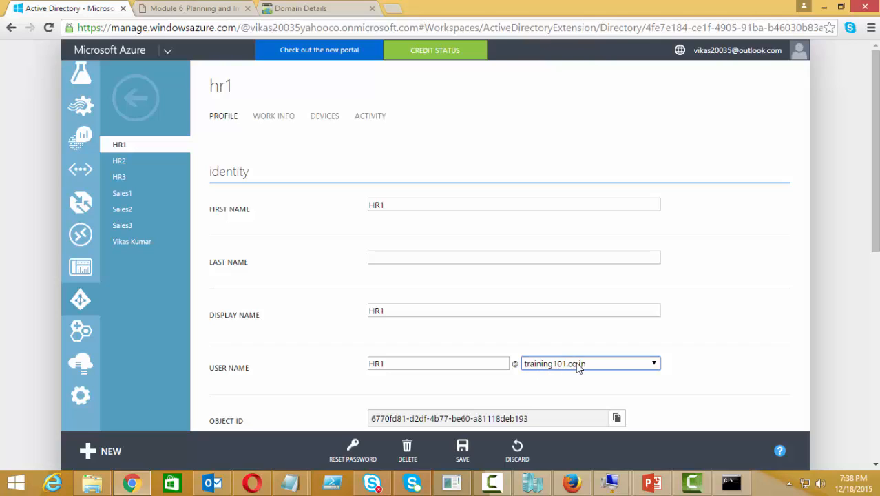
left_click(462, 449)
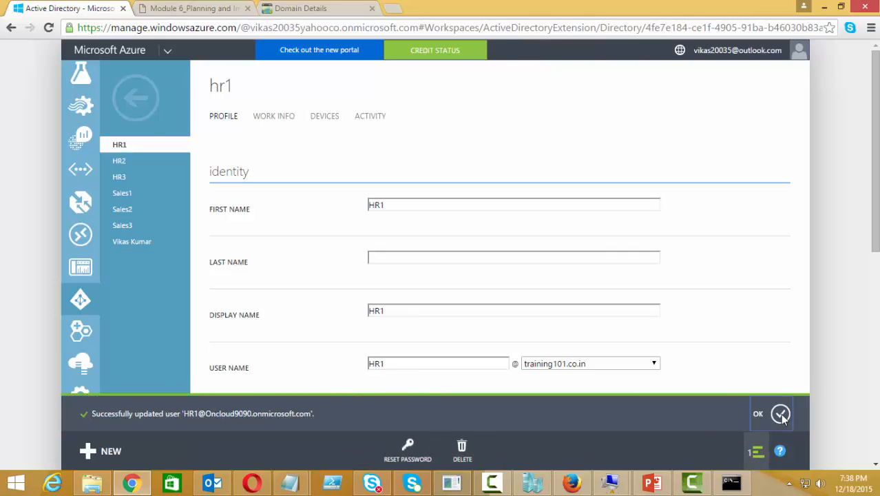
left_click(778, 415)
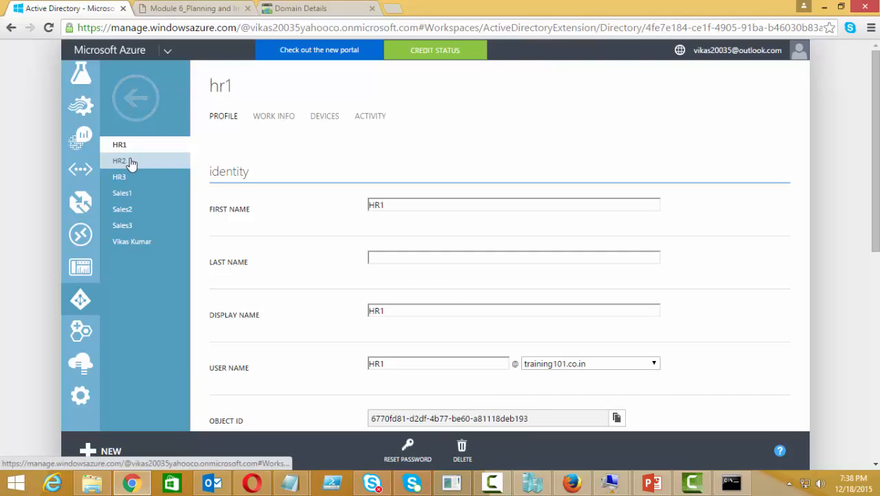
Move HR2 and HR3 onto training101.co.in, saving each
left_click(185, 171)
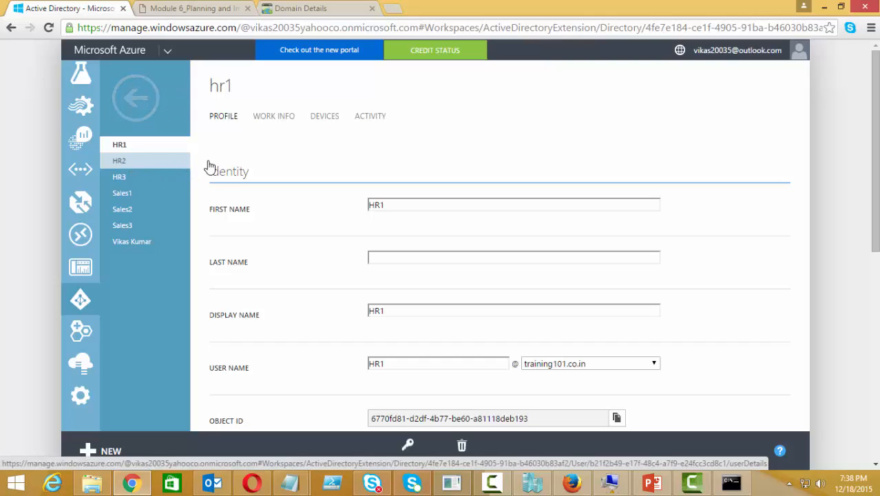
left_click(580, 363)
left_click(569, 388)
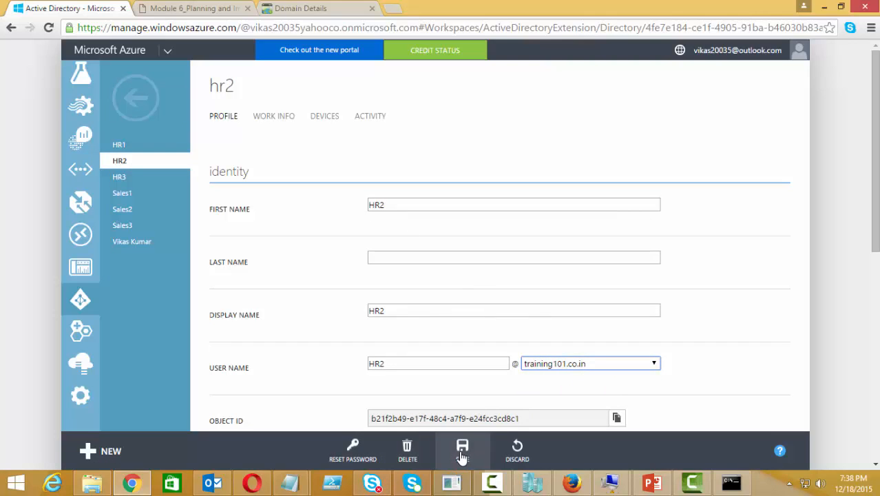
left_click(464, 450)
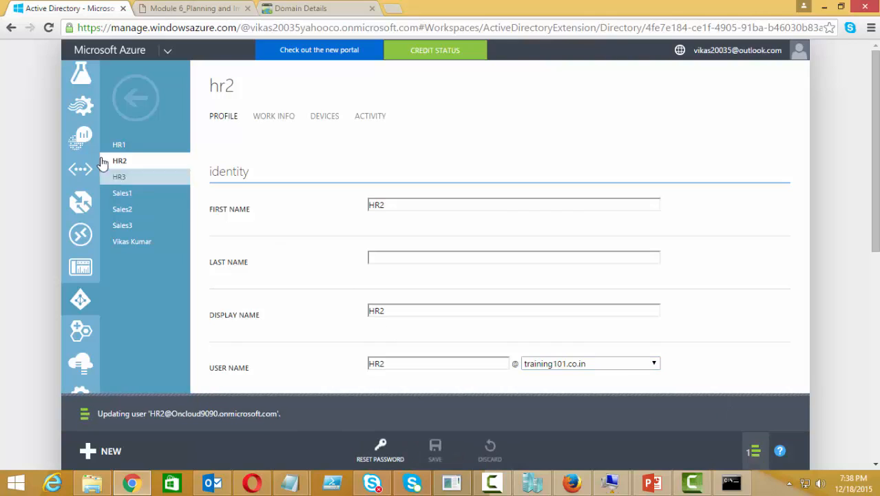
left_click(123, 180)
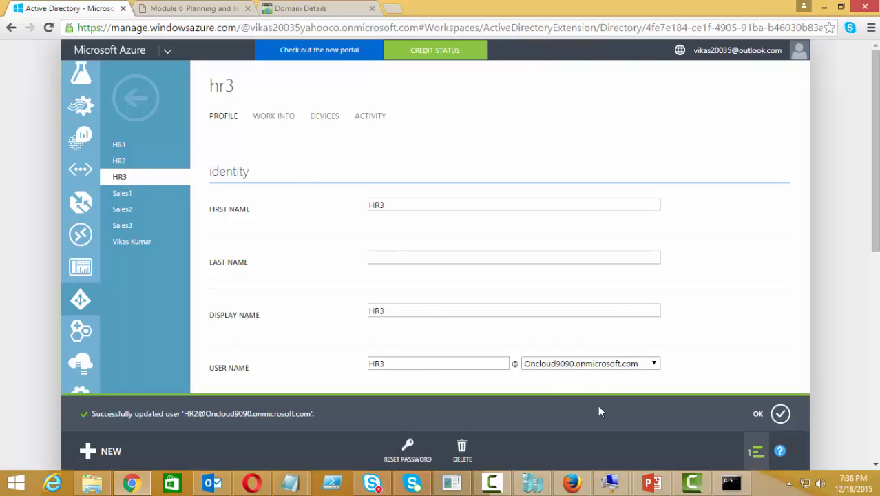
left_click(583, 372)
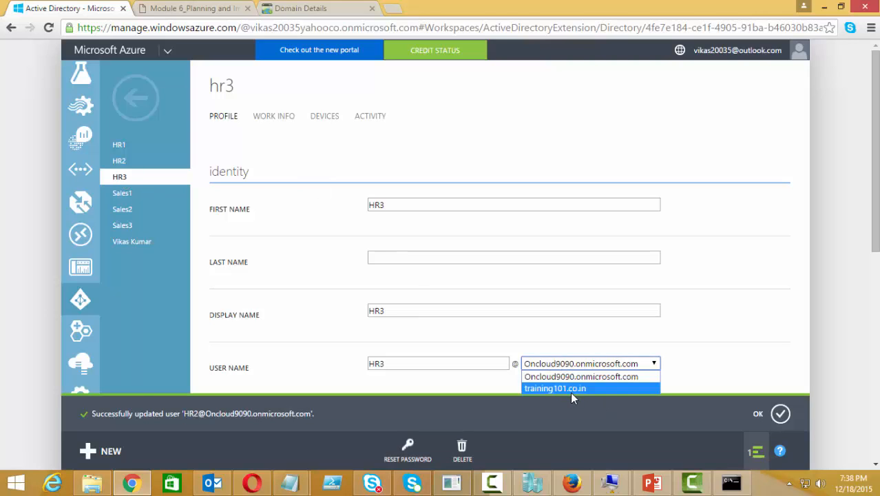
left_click(570, 392)
left_click(462, 451)
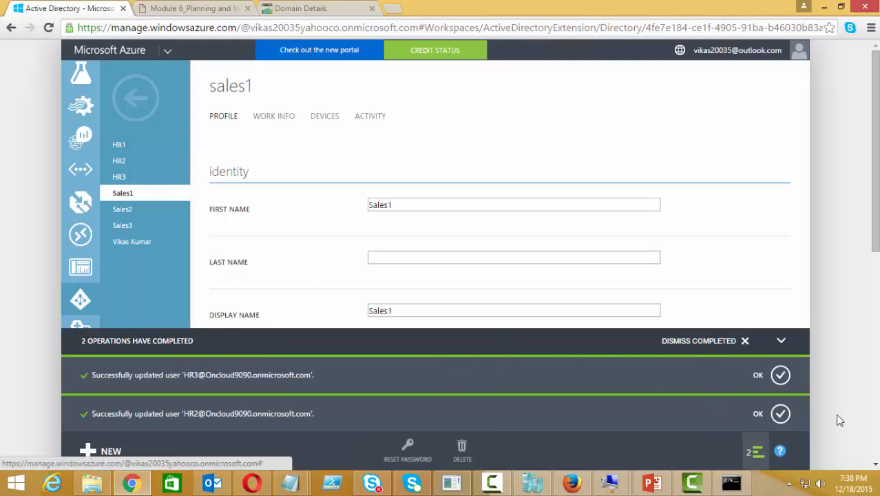
left_click(779, 413)
left_click(780, 413)
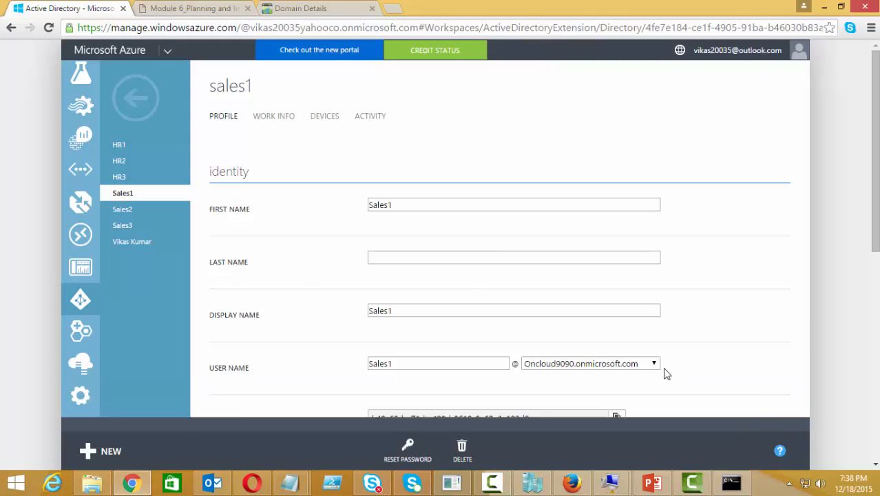
Switch Sales1's user name to the training101.co.in domain and save
left_click(586, 363)
left_click(569, 389)
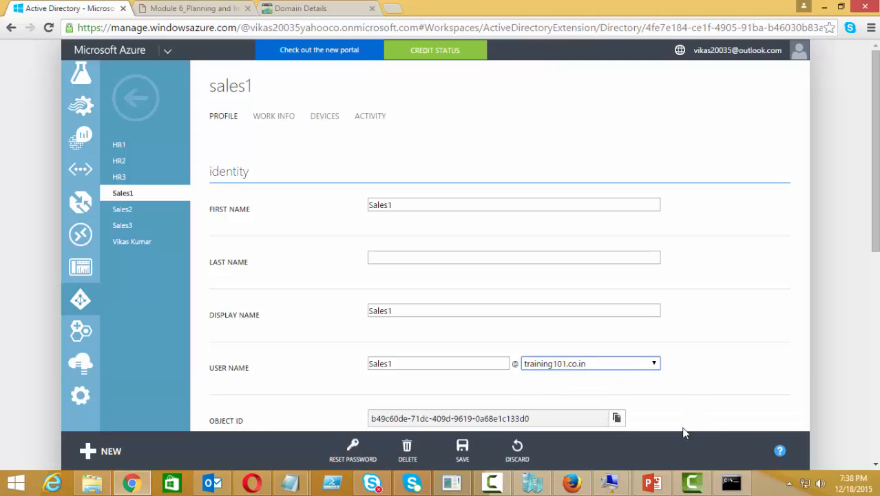
left_click(463, 454)
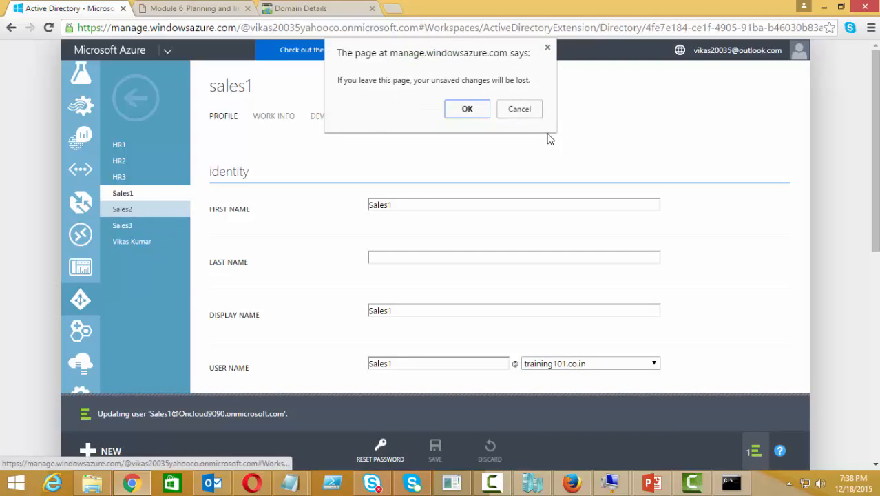
left_click(521, 111)
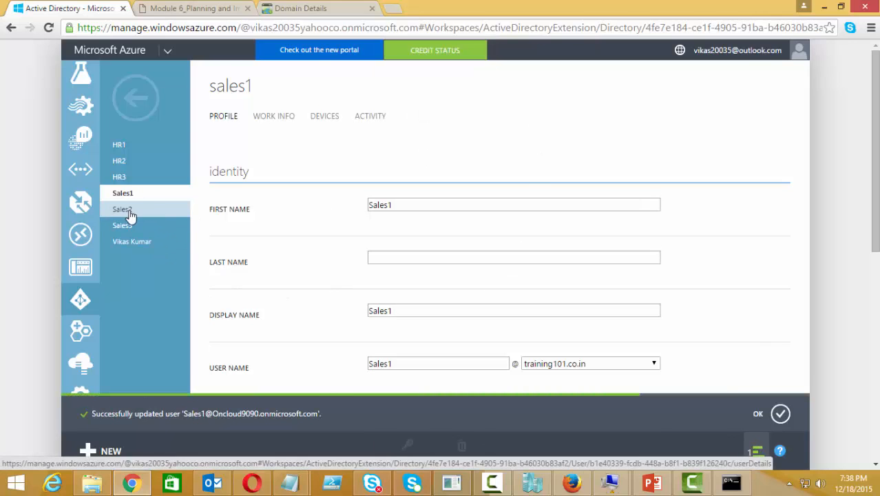
left_click(779, 413)
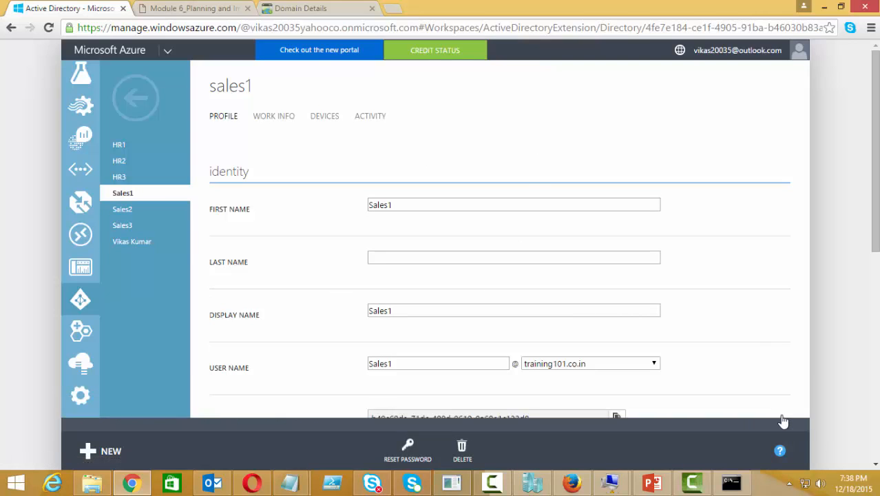
Move Sales2 and Sales3 onto training101.co.in, then return to the users list
left_click(126, 215)
left_click(575, 365)
left_click(554, 387)
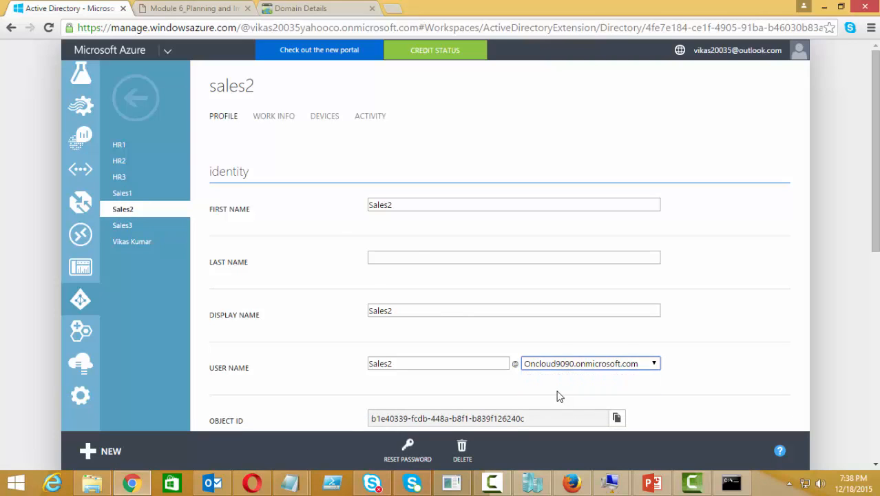
left_click(466, 449)
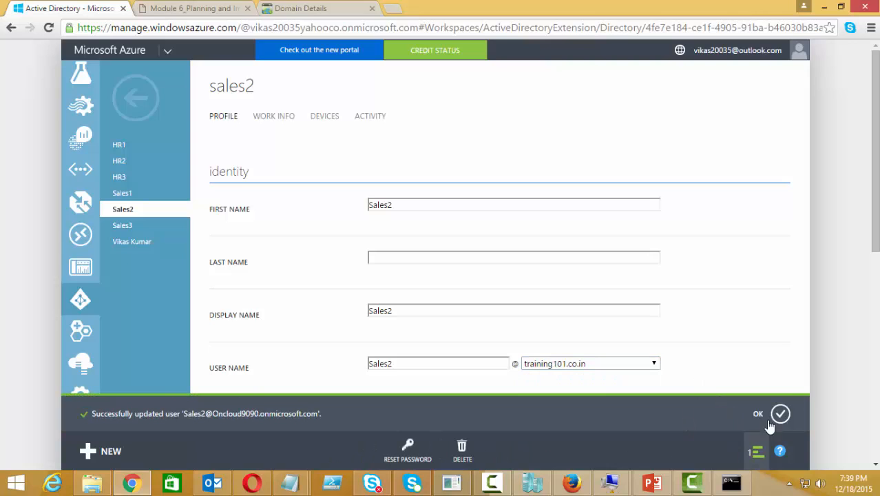
left_click(772, 417)
left_click(135, 227)
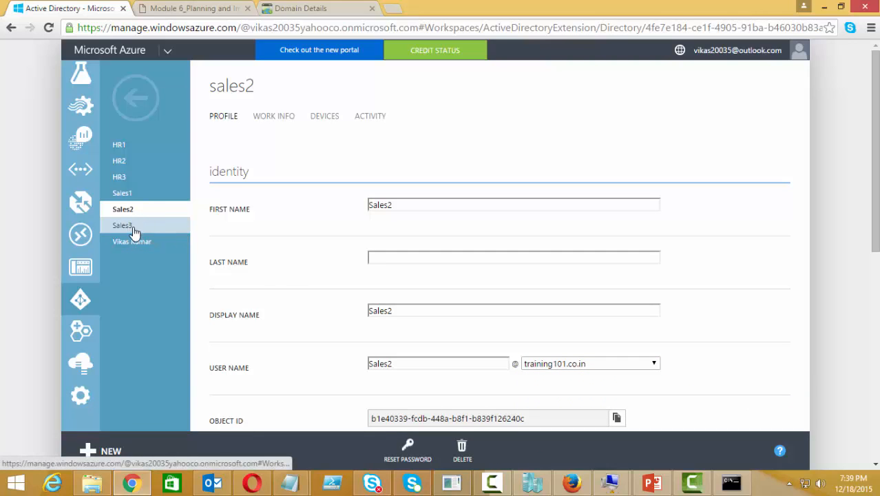
left_click(541, 367)
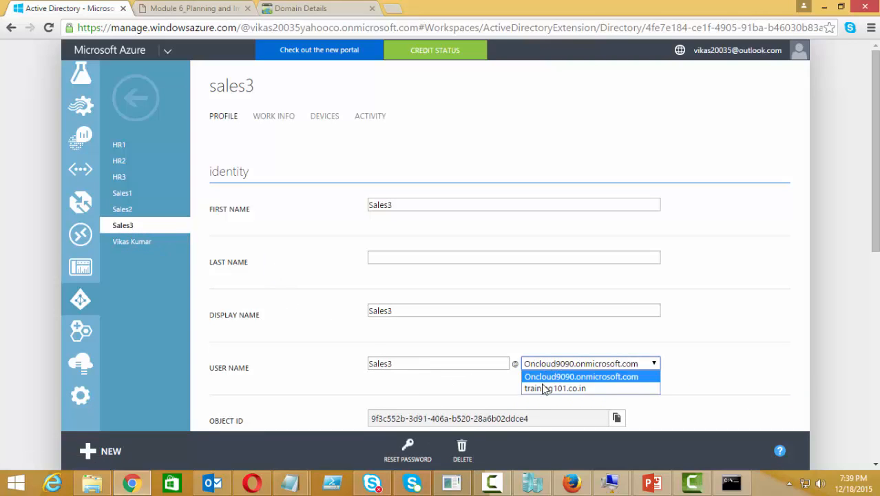
left_click(546, 387)
left_click(459, 448)
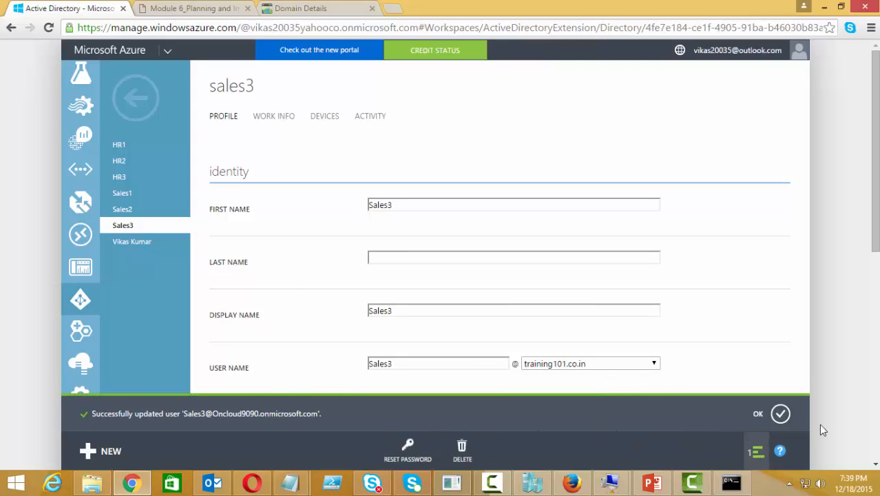
left_click(780, 412)
left_click(136, 97)
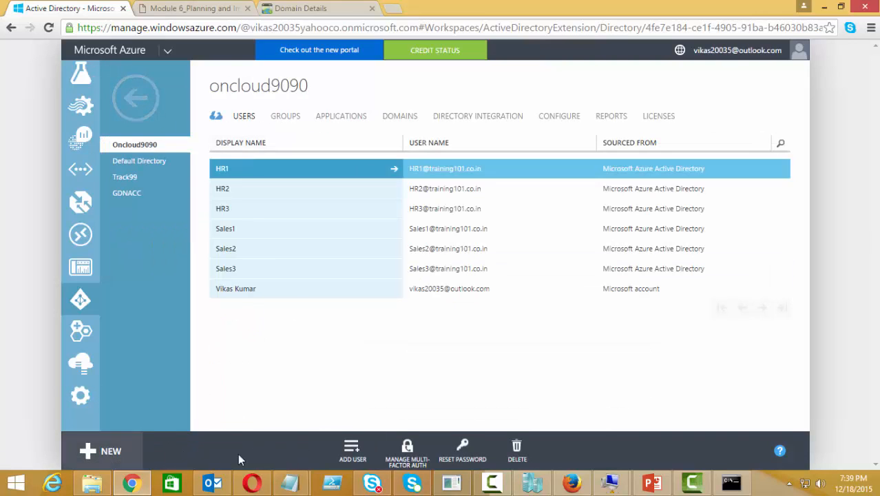
Begin user HR4 on training101.co.in, cancel it, and bring up the Azure AD PowerPoint deck
left_click(351, 450)
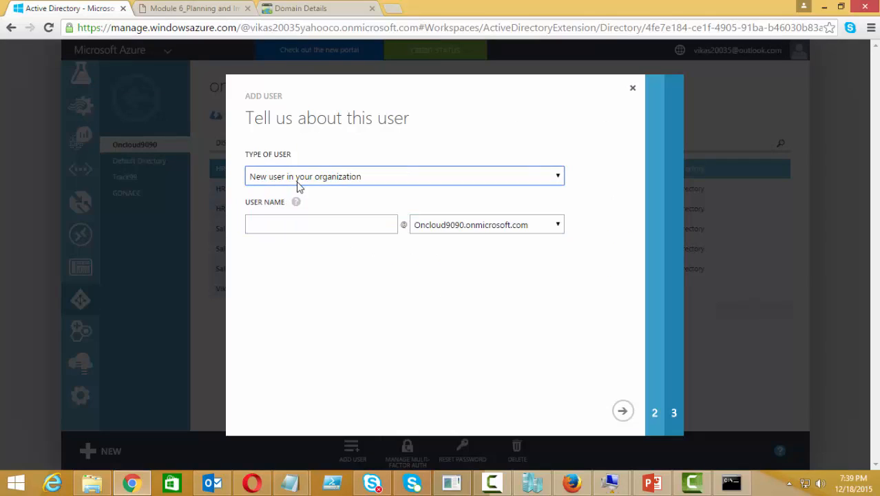
left_click(306, 225)
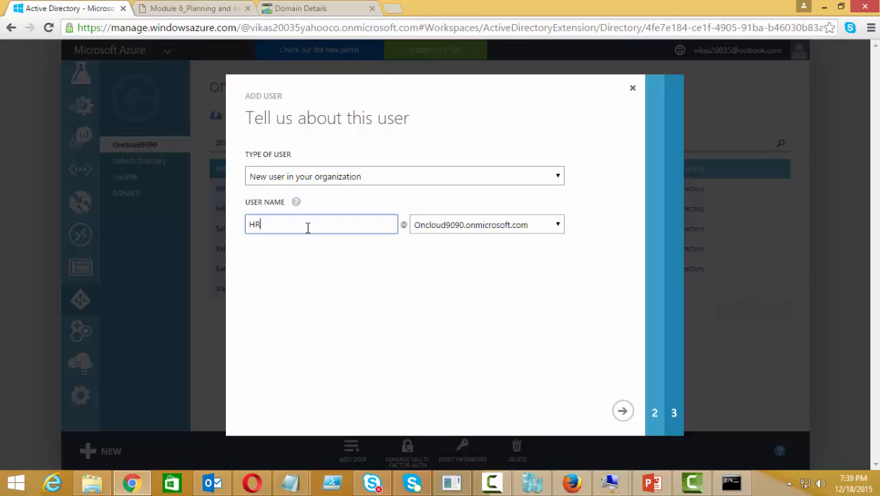
left_click(434, 228)
left_click(451, 252)
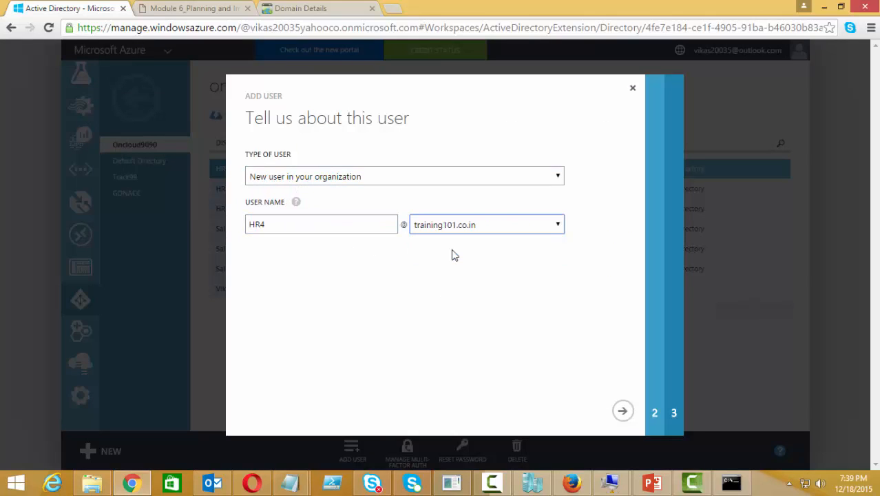
left_click(632, 89)
left_click(662, 484)
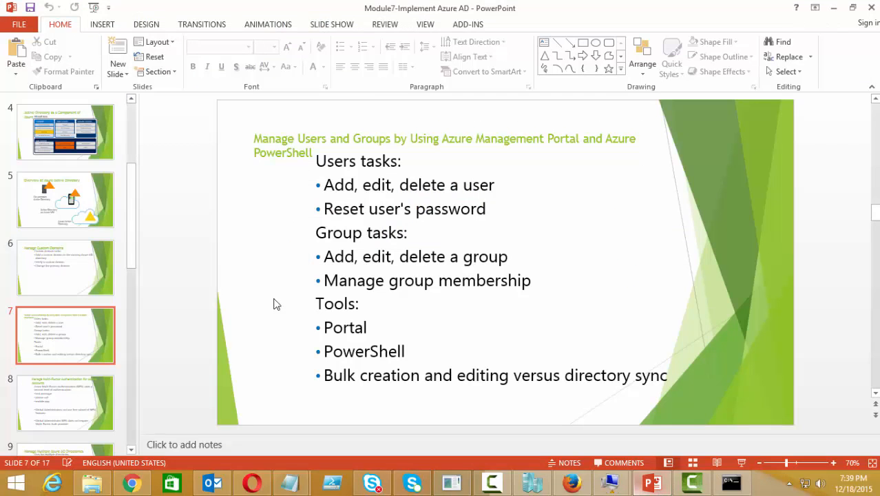
Run the Module7 deck as a slide show and advance to slide 8 on admin multi-factor authentication
left_click(742, 462)
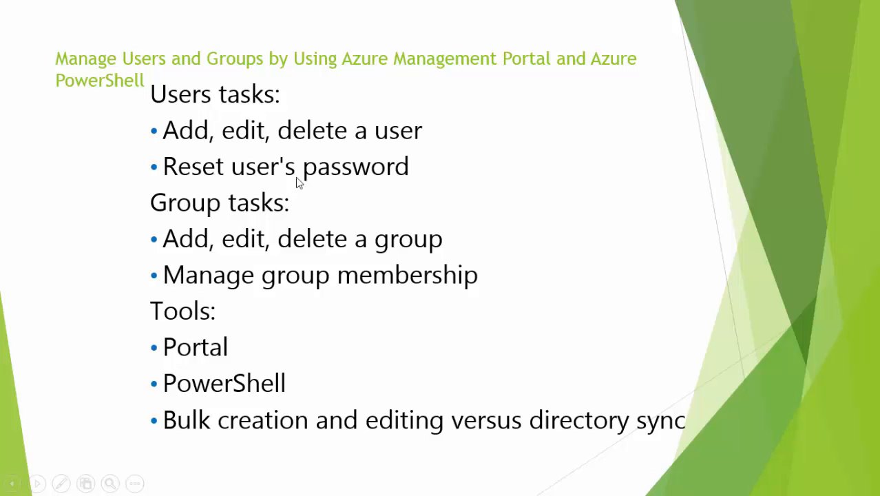
left_click(252, 210)
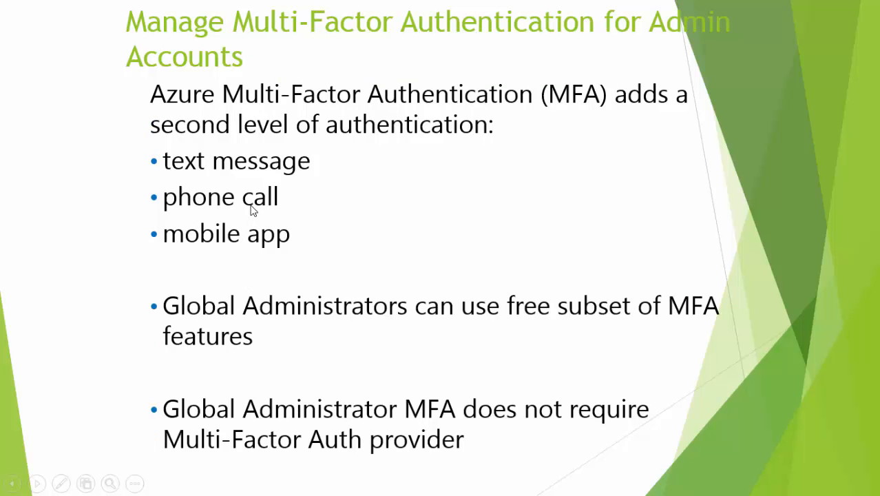
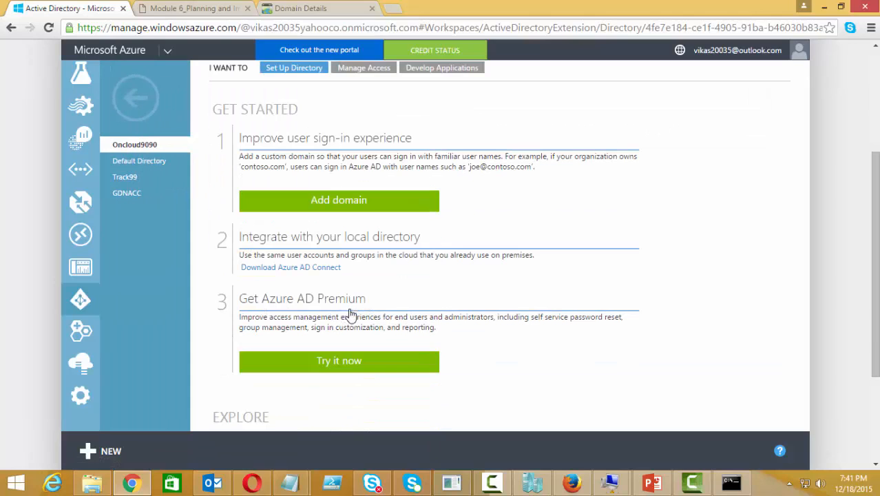
Activate the Azure Active Directory Premium trial from the oncloud9090 directory's licenses page
left_click(340, 361)
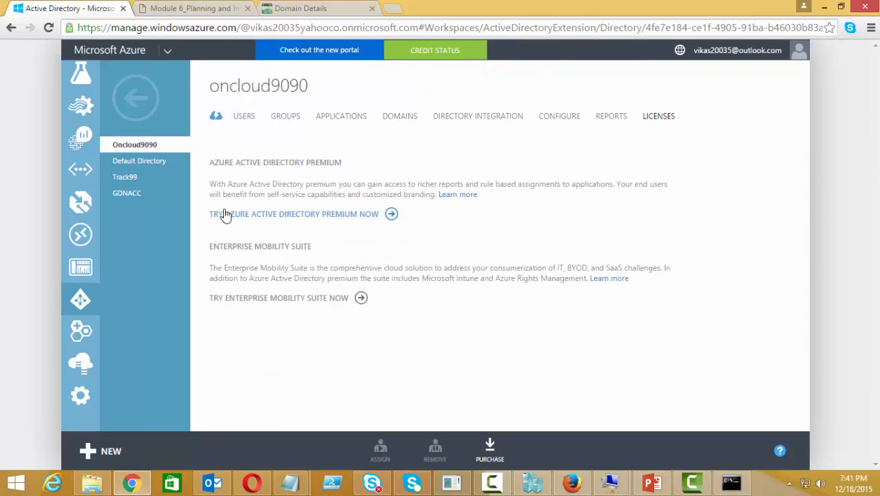
left_click(293, 215)
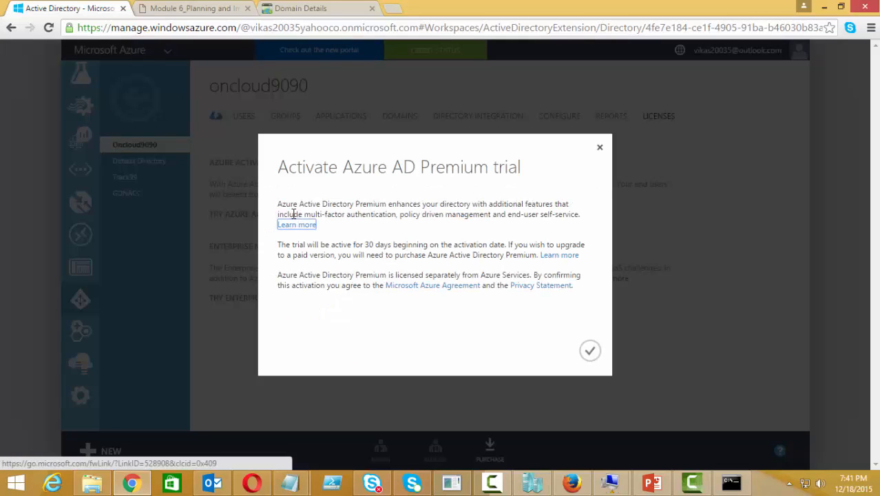
left_click(591, 356)
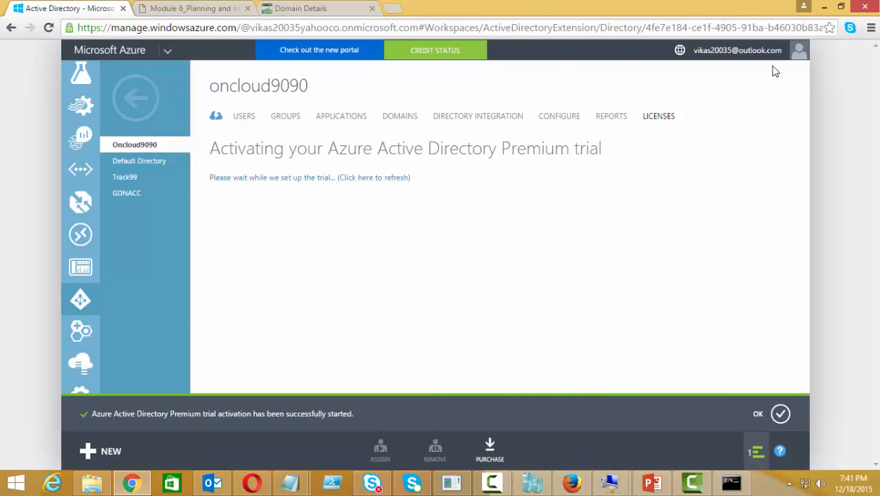
left_click(780, 413)
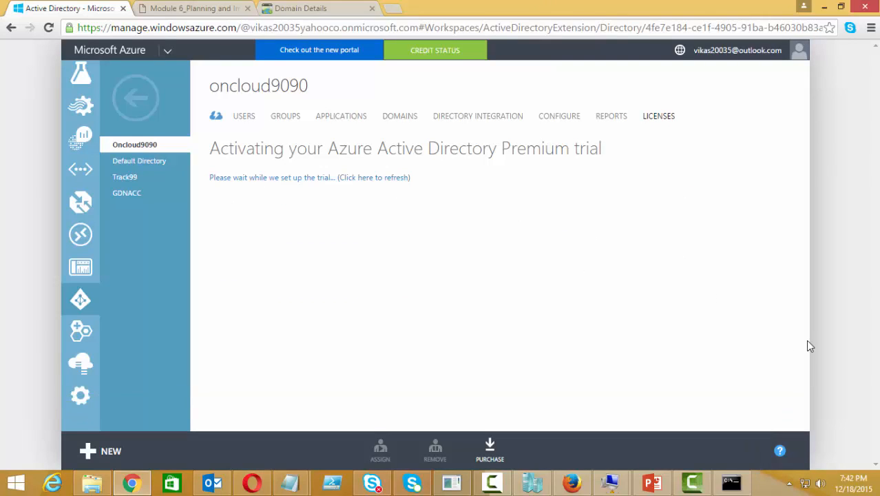
Refresh and reload the portal until the Premium plan with 100 units appears
left_click(362, 180)
left_click(359, 177)
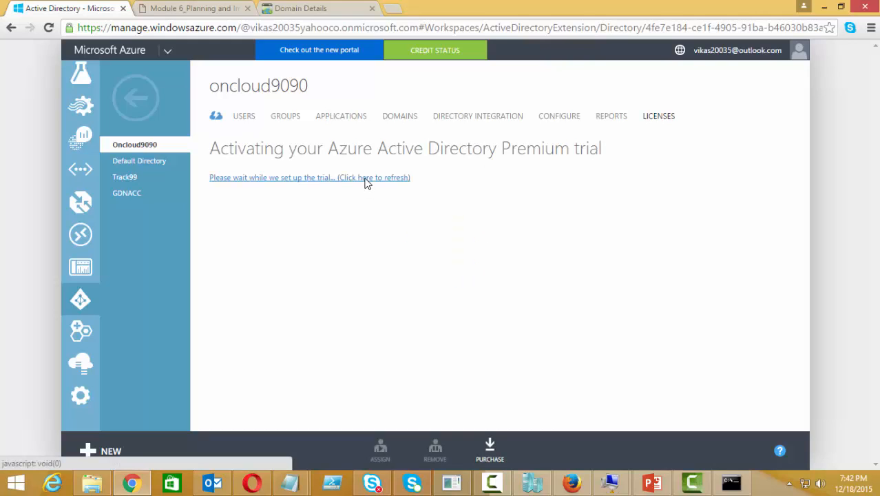
left_click(365, 181)
left_click(367, 29)
key("Return")
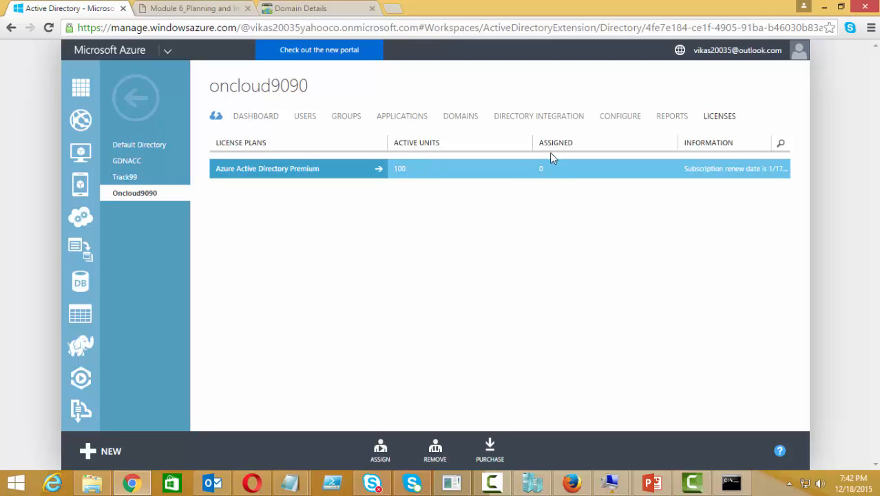
Start assigning the Premium plan and list All Users
left_click(281, 168)
left_click(324, 325)
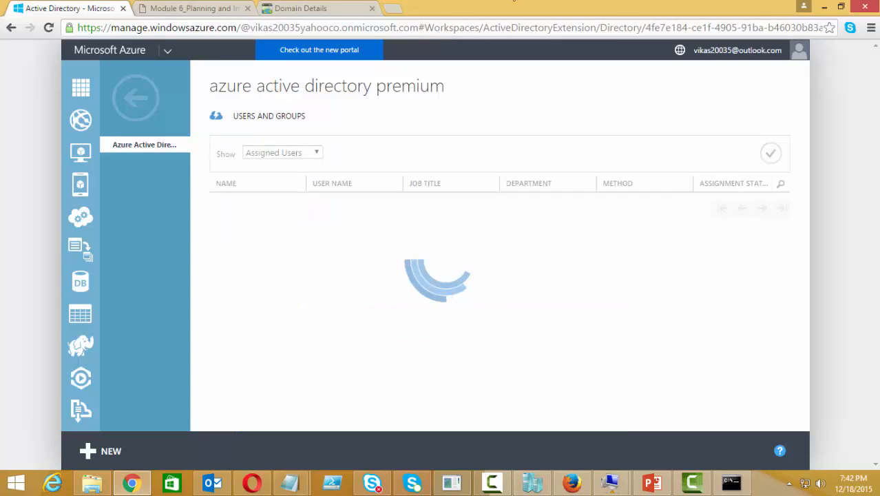
left_click(302, 159)
left_click(295, 167)
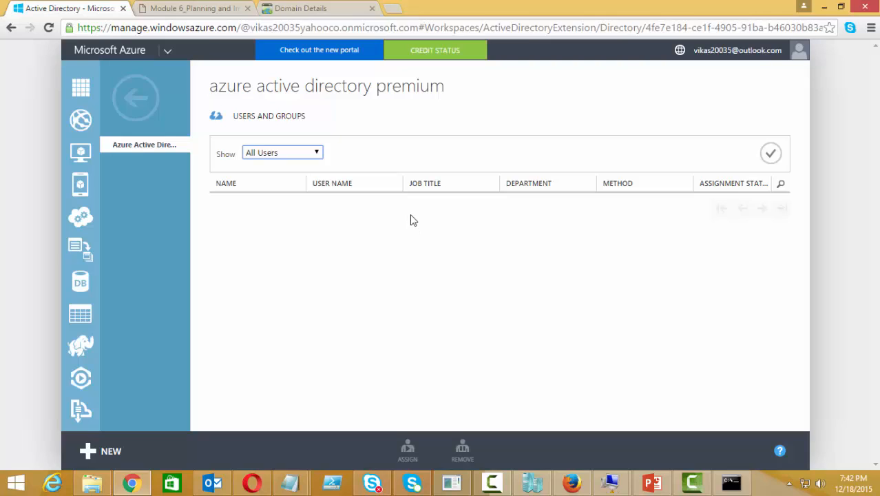
left_click(301, 158)
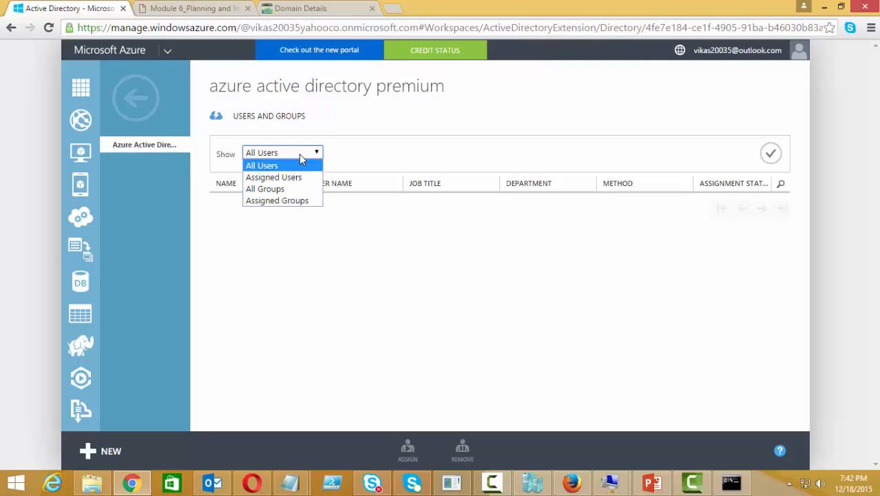
left_click(294, 168)
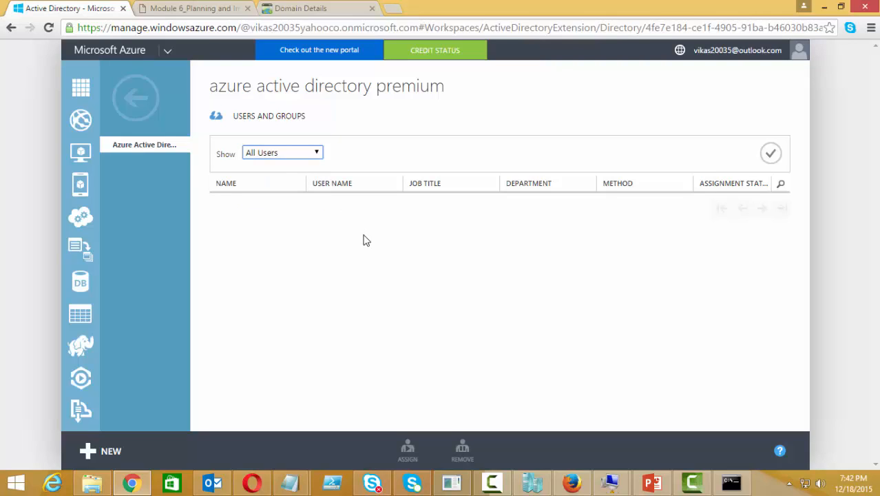
left_click(770, 152)
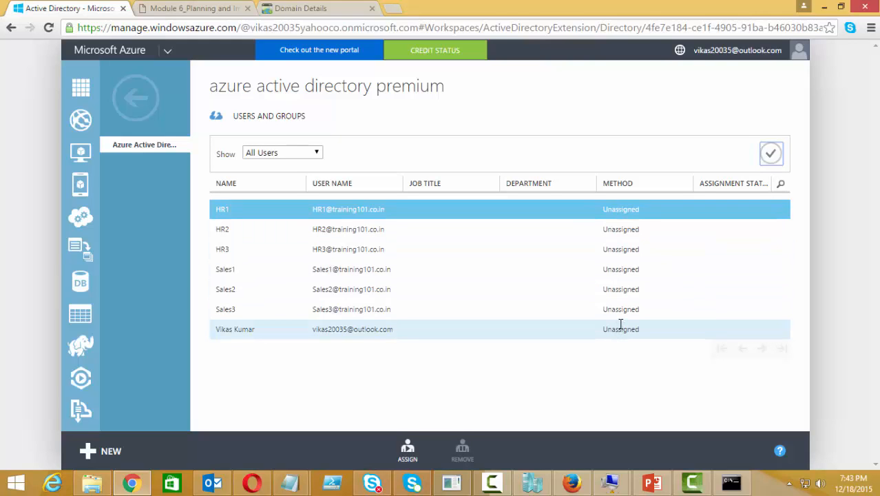
Give Premium licenses to the HR and Sales users, excluding the admin account, then return to licenses
left_click(359, 231, "ctrl")
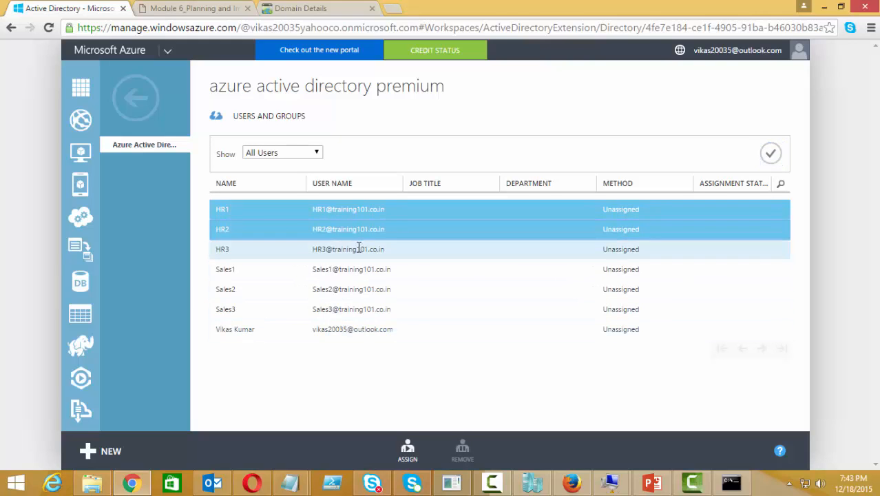
left_click(354, 249, "ctrl")
left_click(354, 269, "ctrl")
left_click(355, 289, "ctrl")
left_click(355, 309, "ctrl")
left_click(354, 329, "ctrl")
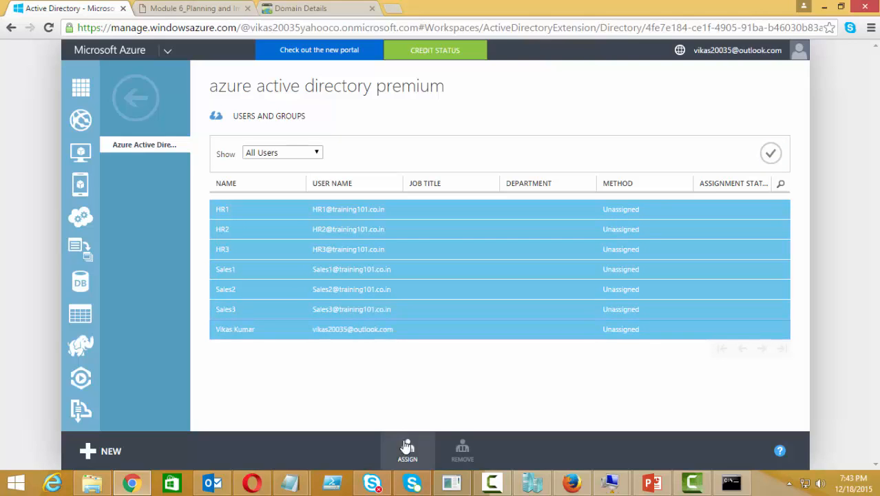
left_click(397, 329, "ctrl")
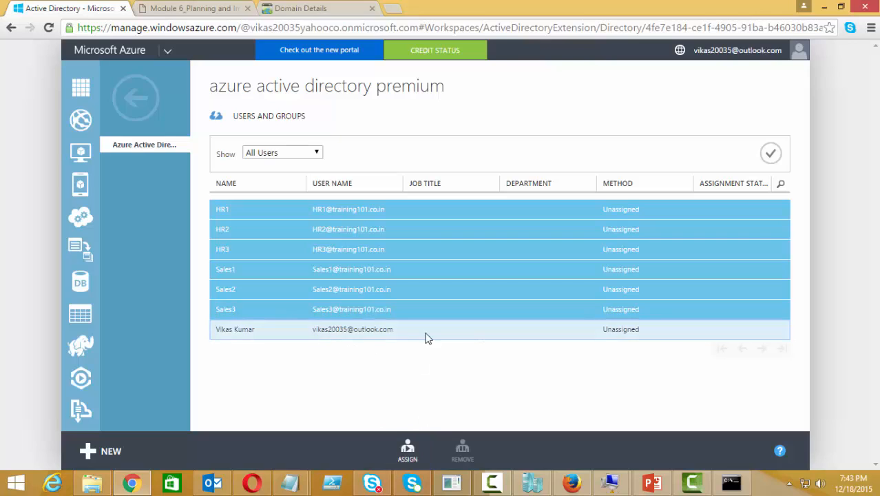
left_click(407, 450)
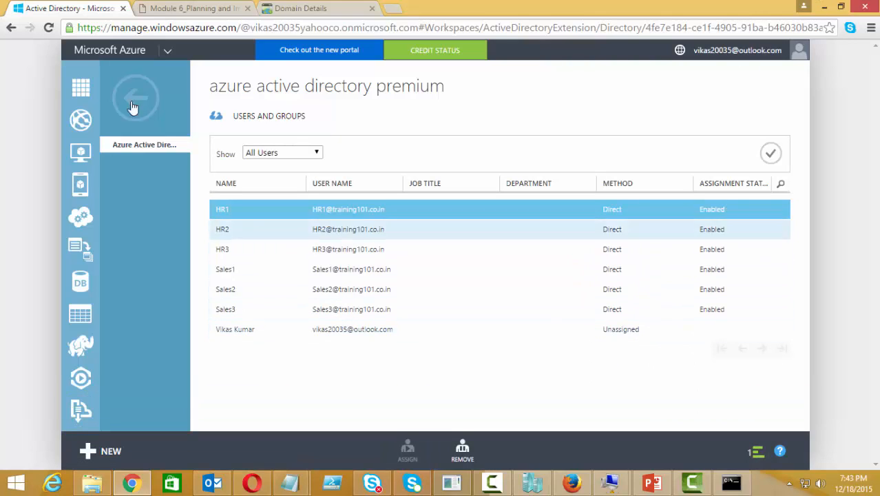
left_click(136, 97)
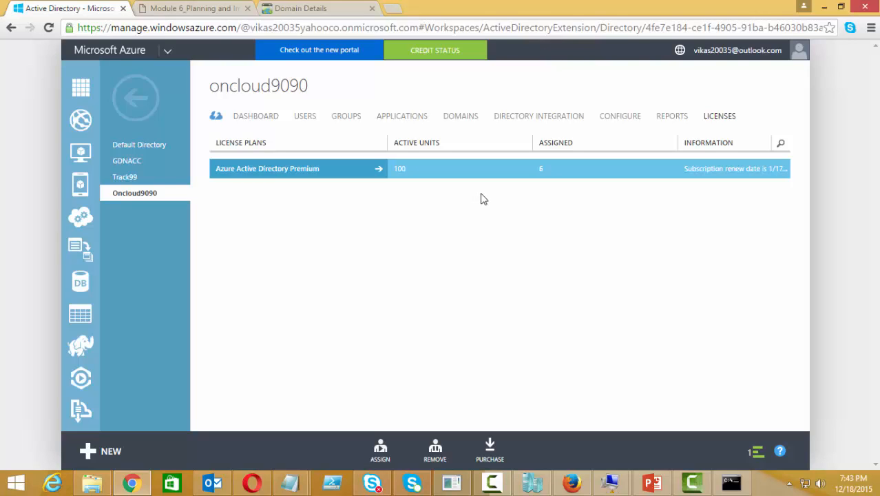
Add the Facebook app from the application gallery by searching 'FACEB'
left_click(406, 119)
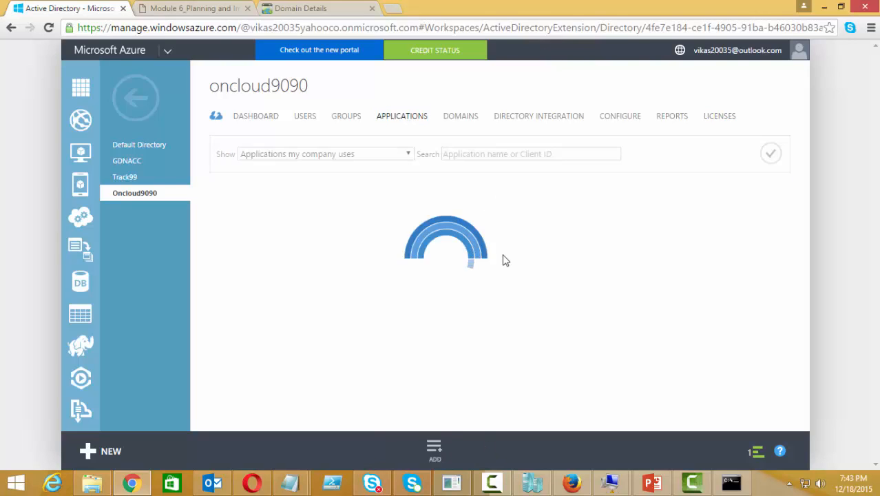
left_click(435, 452)
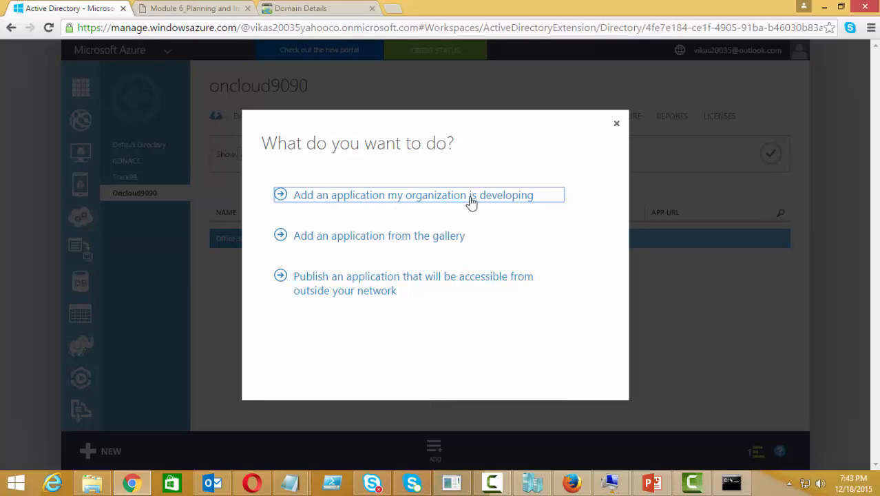
left_click(359, 237)
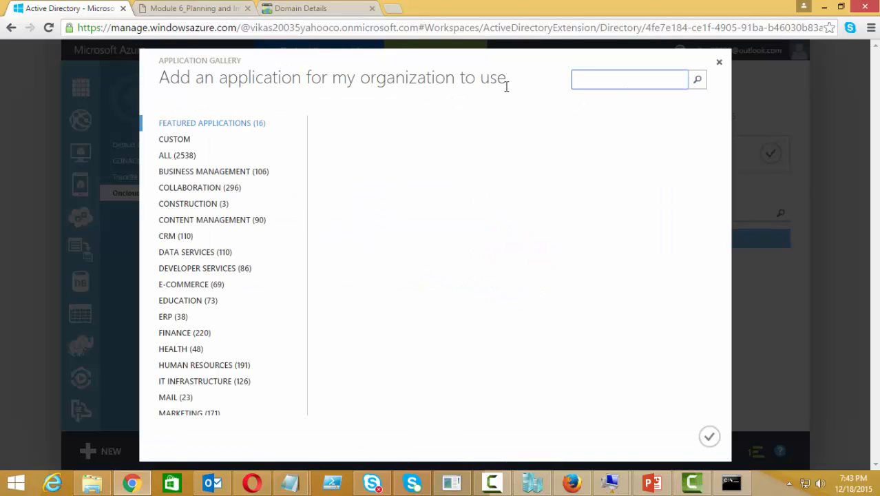
type("FACEBOOK")
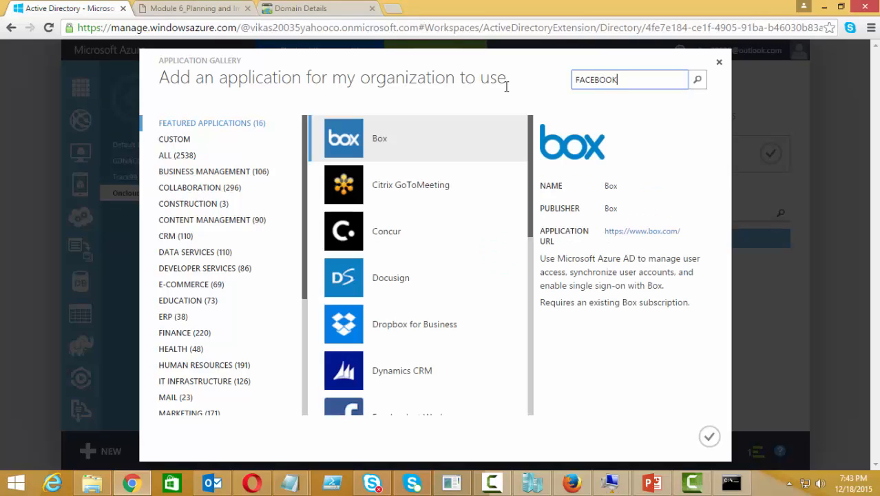
key("Return")
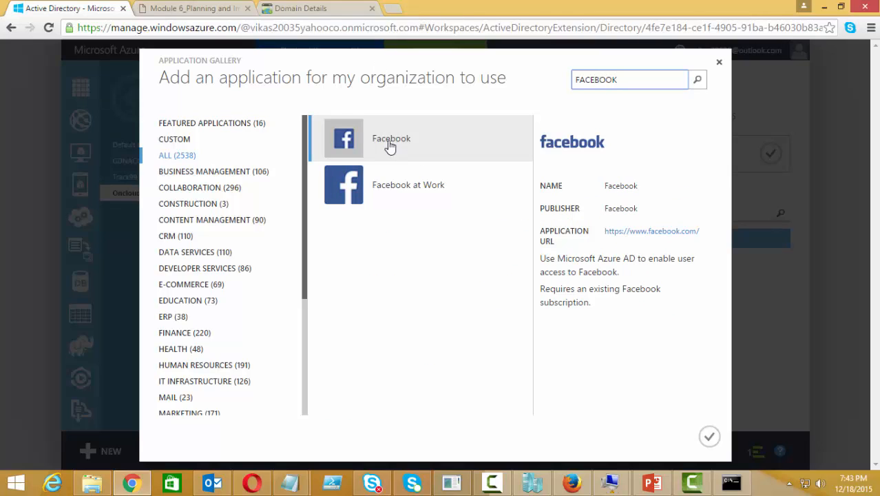
left_click(390, 147)
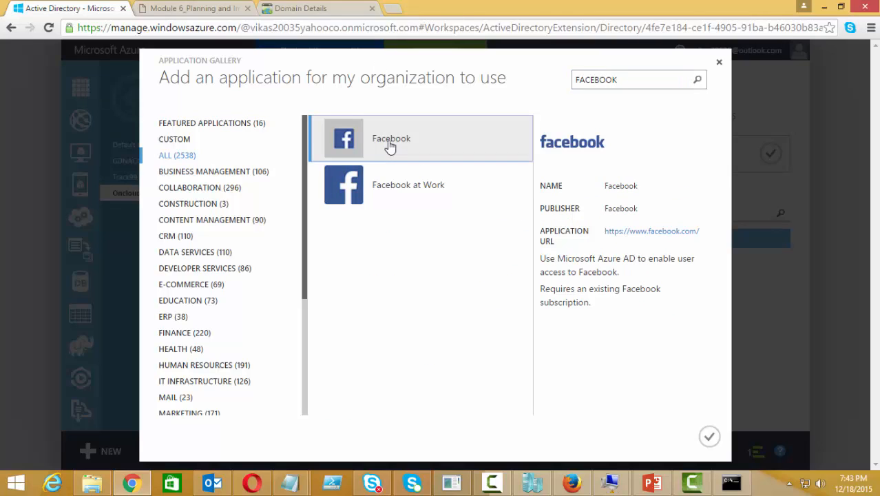
left_click(709, 438)
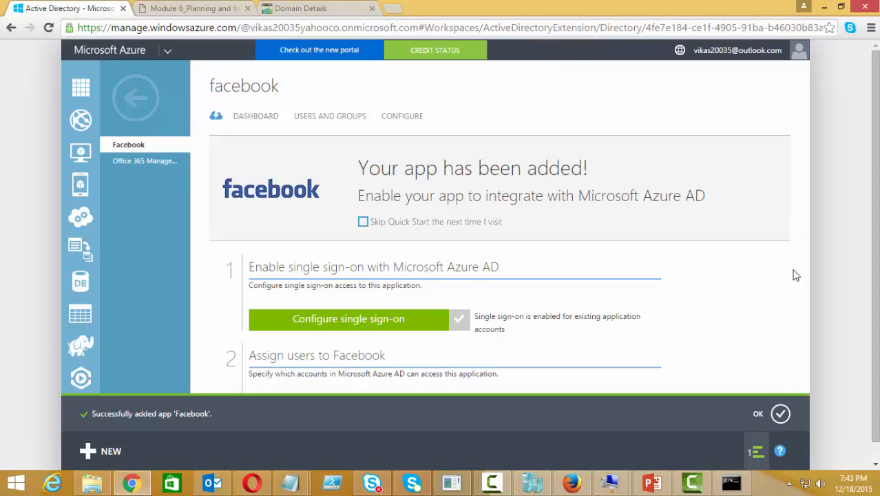
left_click(778, 412)
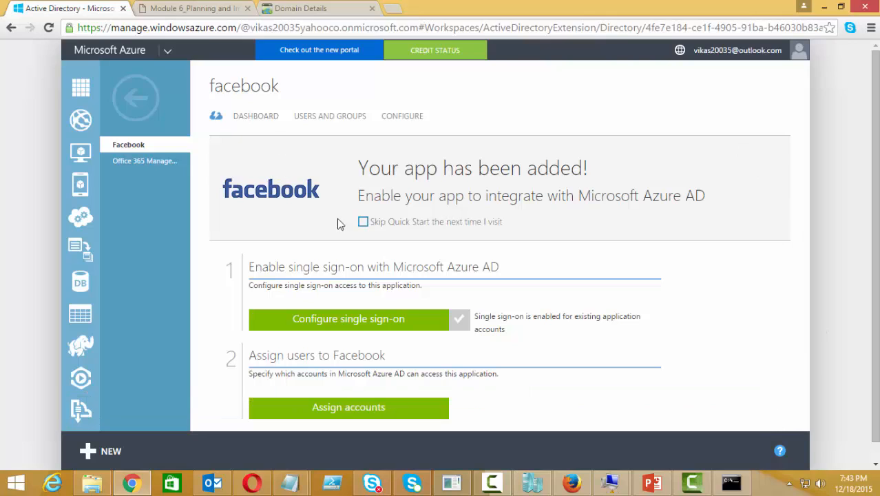
Assign the Facebook app to user HR1 from the All Users list, then switch to Firefox
left_click(318, 122)
left_click(304, 153)
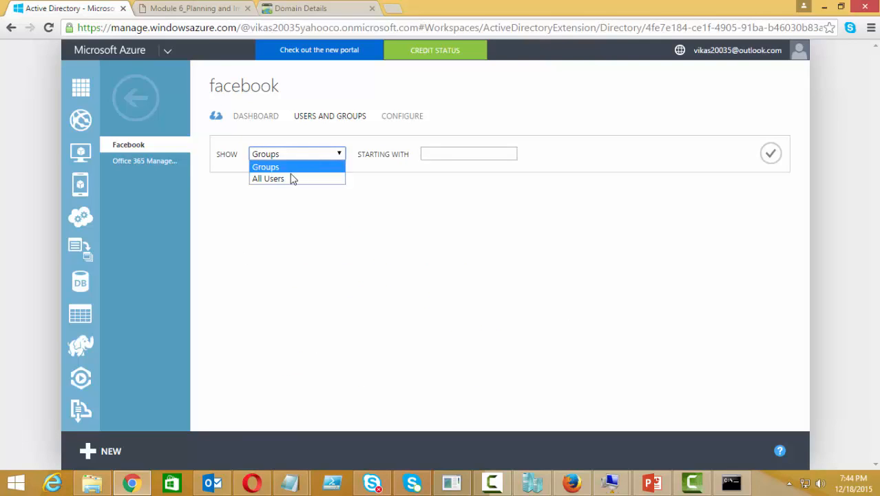
left_click(290, 178)
left_click(770, 153)
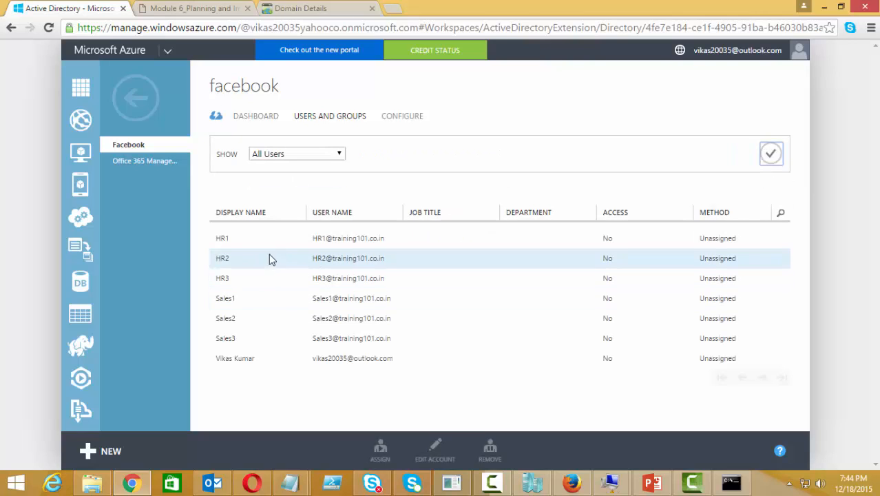
left_click(261, 238)
left_click(380, 451)
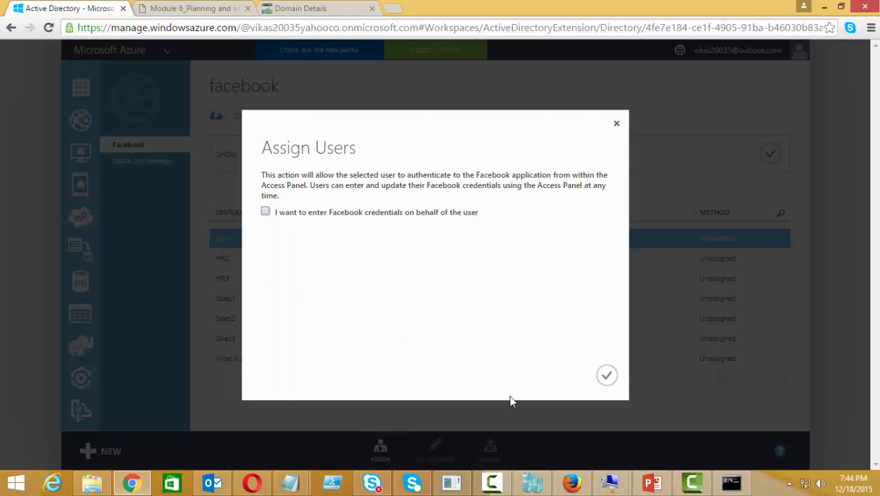
left_click(607, 379)
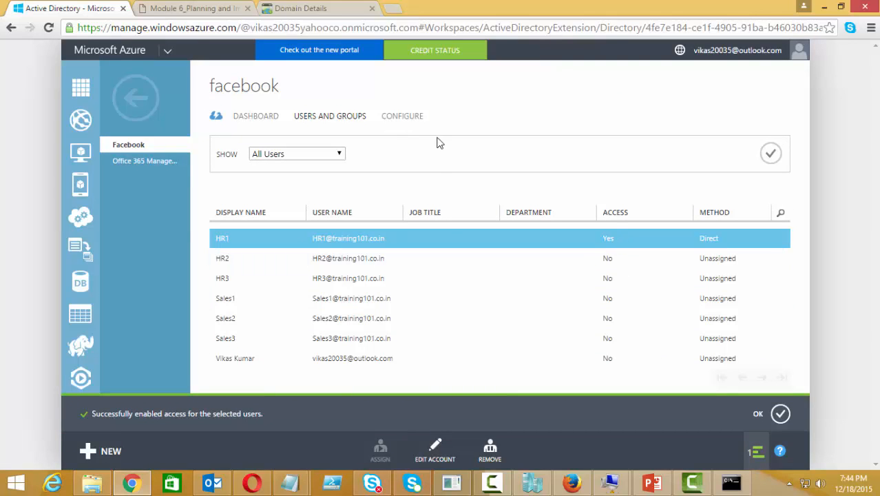
left_click(571, 483)
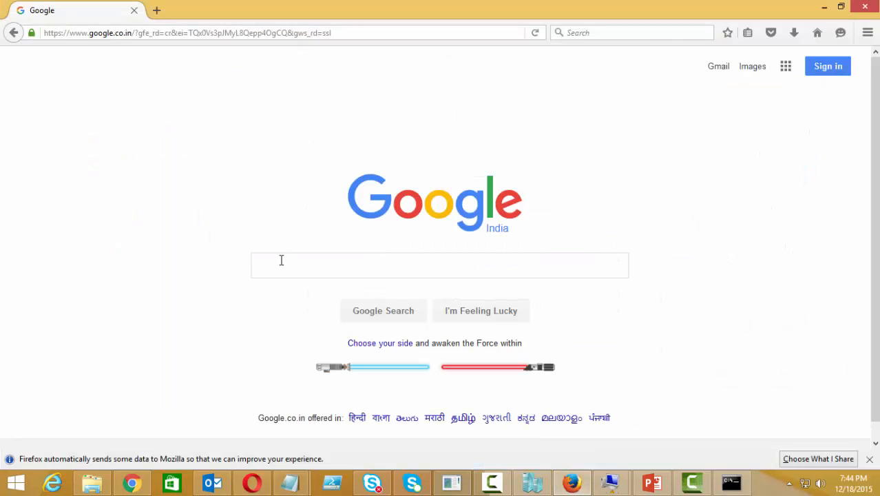
Search Google for myapps.microsoft.COM, open the App Access Panel sign-in, and select HR1's password in Notepad
left_click(281, 260)
type("MYAPPS")
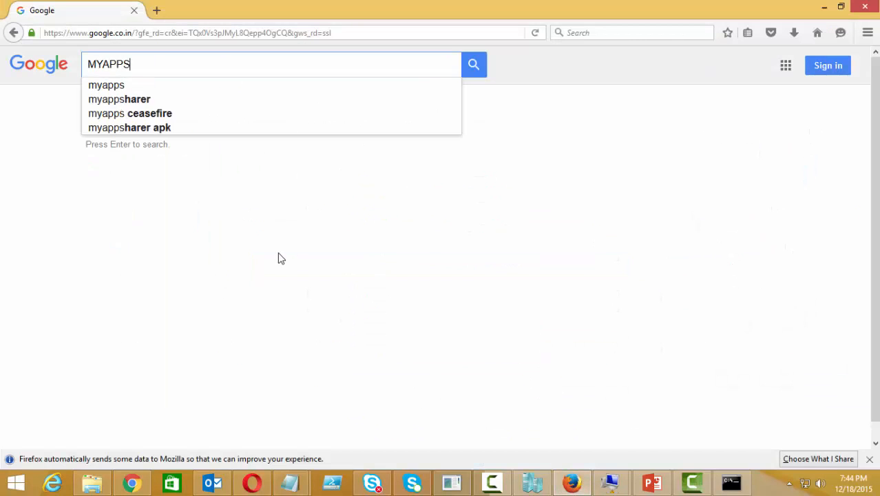
type(".M")
key("Down")
type(".C")
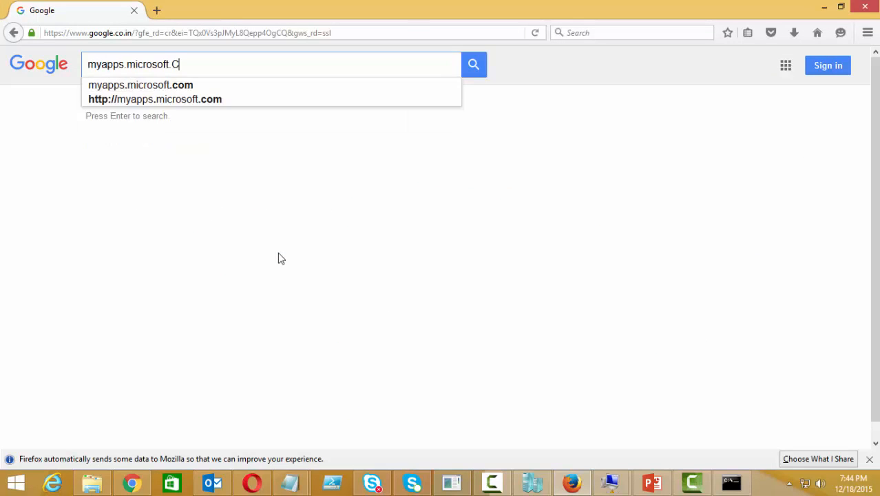
type("OM")
key("Return")
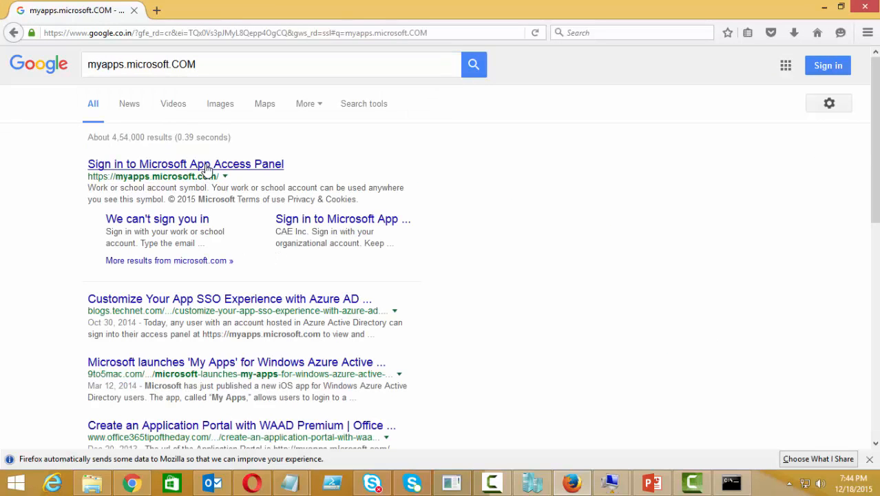
left_click(210, 165)
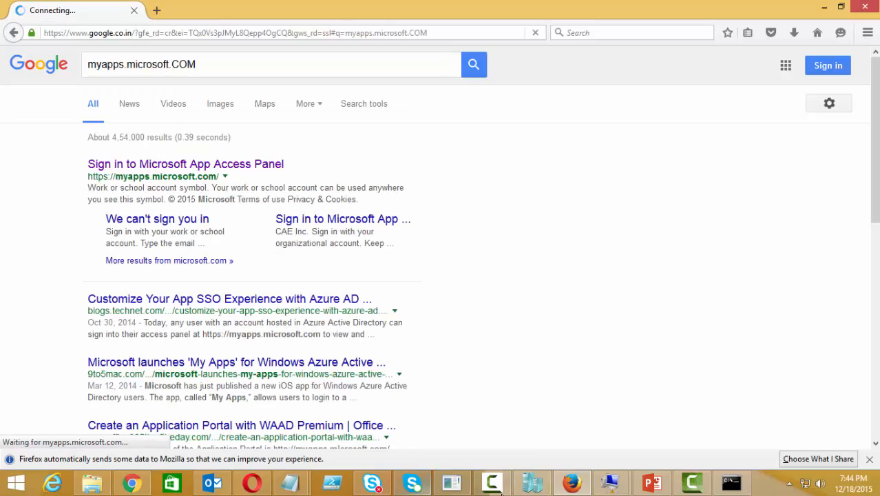
mouse_move(290, 482)
left_click(367, 442)
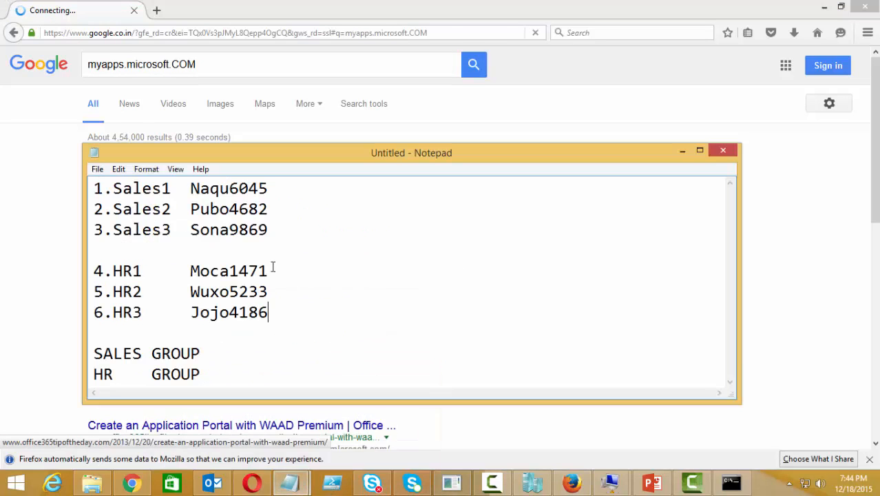
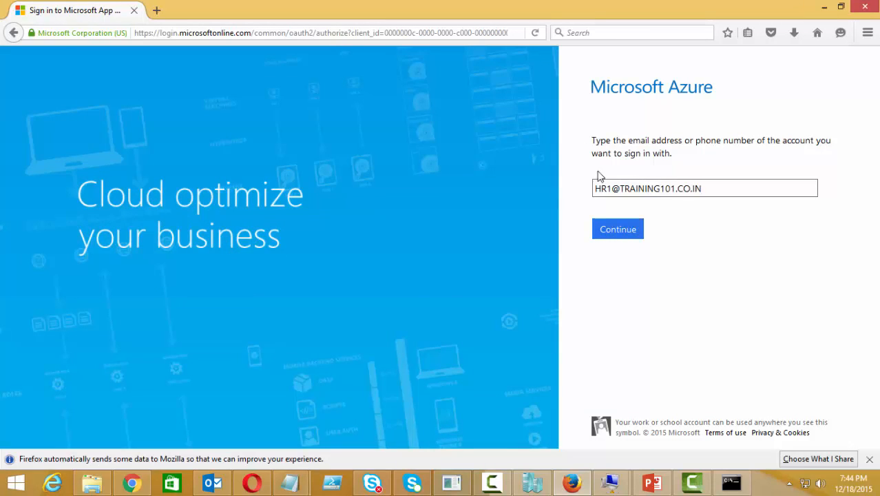
Sign in to the Access Panel as HR1 with the pasted temporary password
left_click(610, 234)
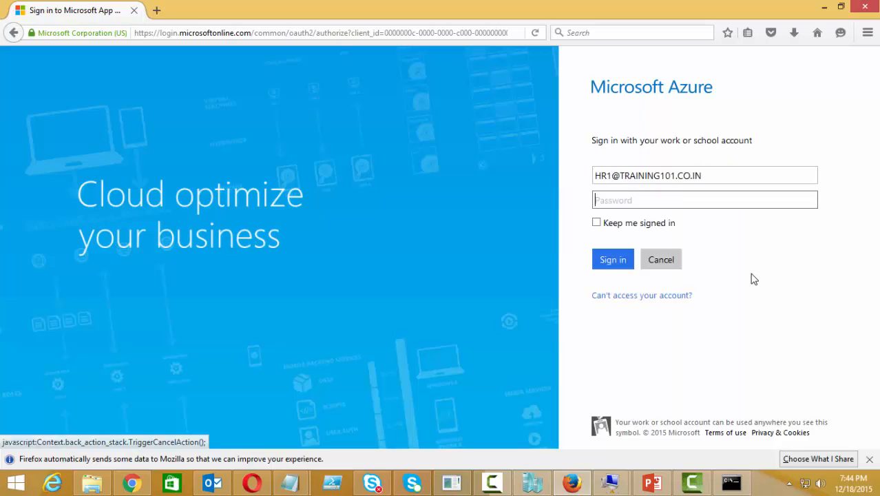
key("ctrl+v")
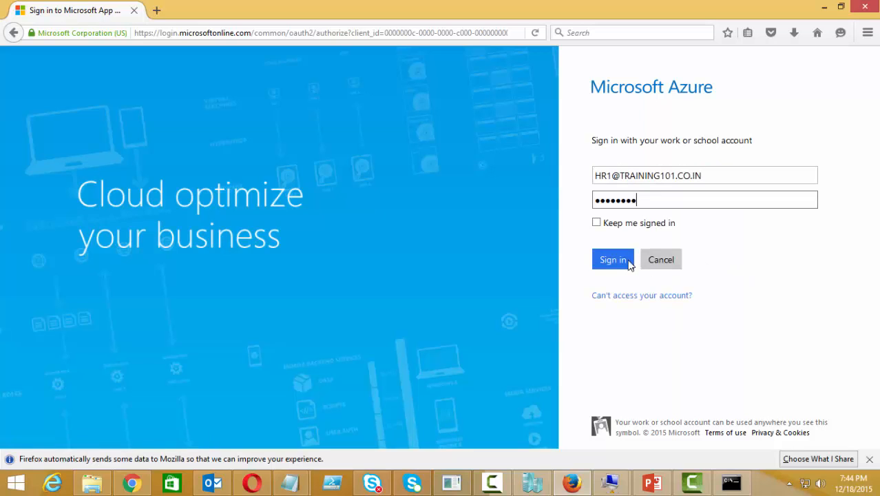
left_click(601, 259)
left_click(618, 259)
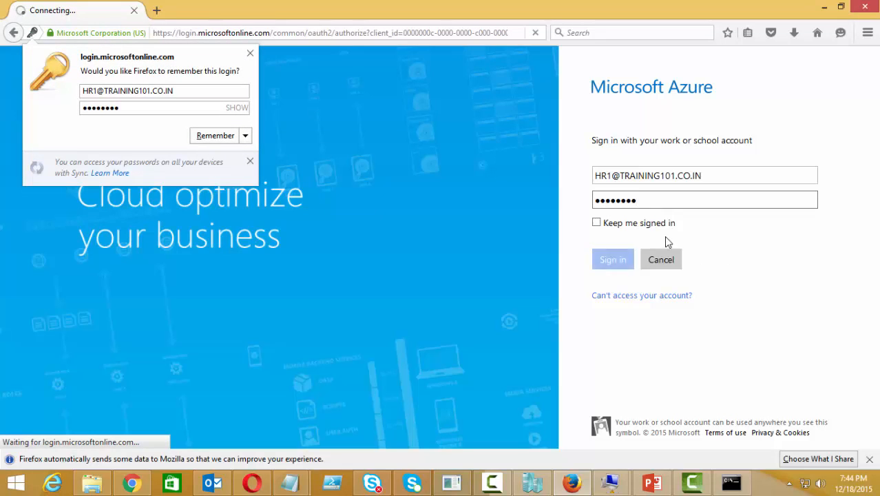
left_click(250, 53)
Fill in the current, new and confirm password fields, sign in, and return to the Facebook users list
type("********")
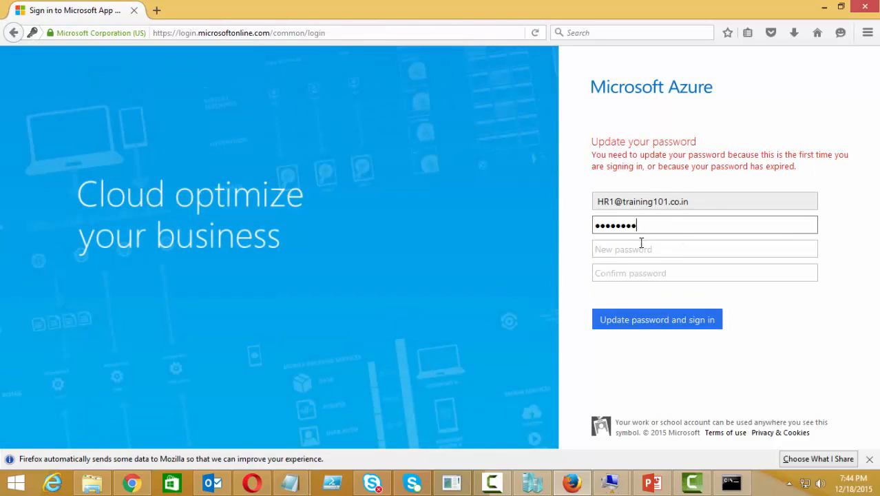
left_click(641, 245)
type("*")
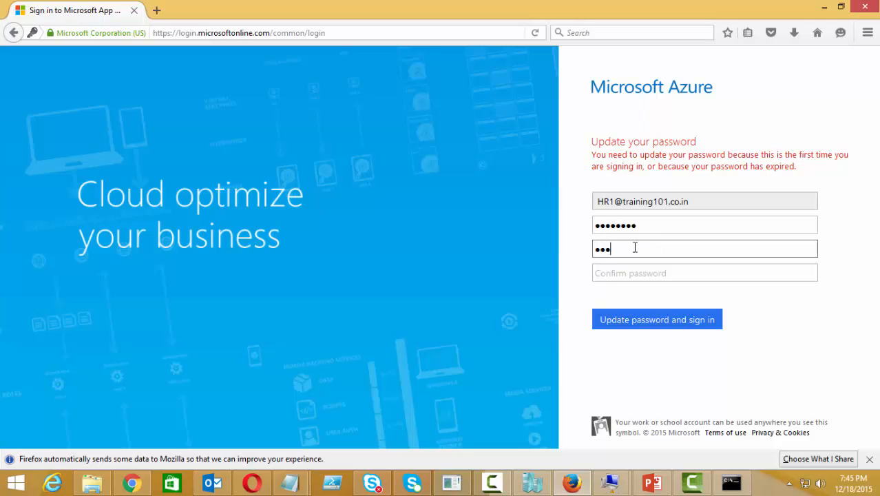
type("*******")
key("Tab")
type("*")
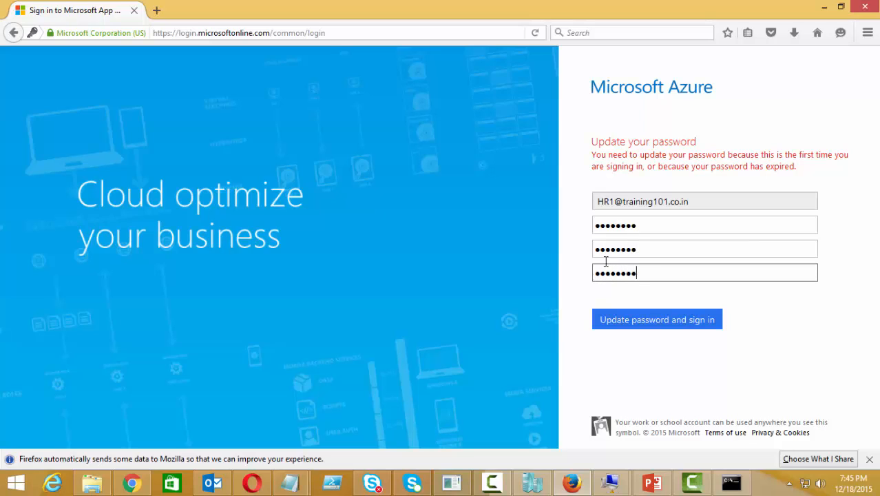
left_click(631, 320)
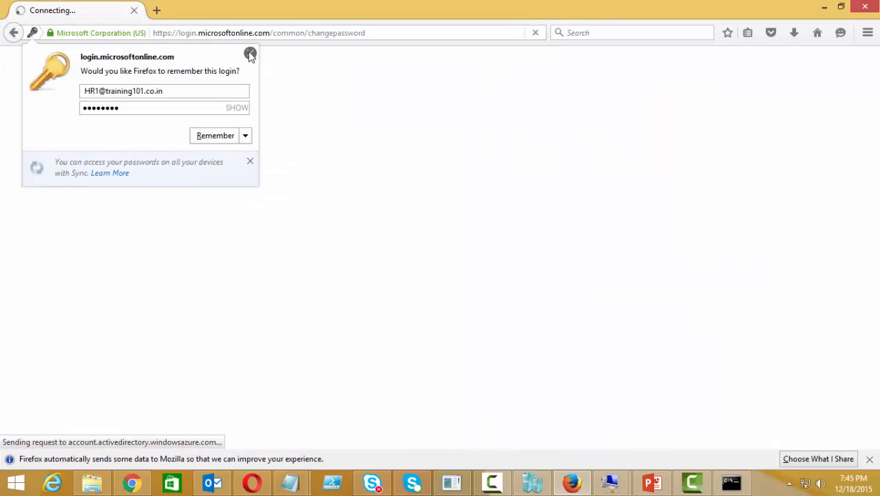
left_click(249, 53)
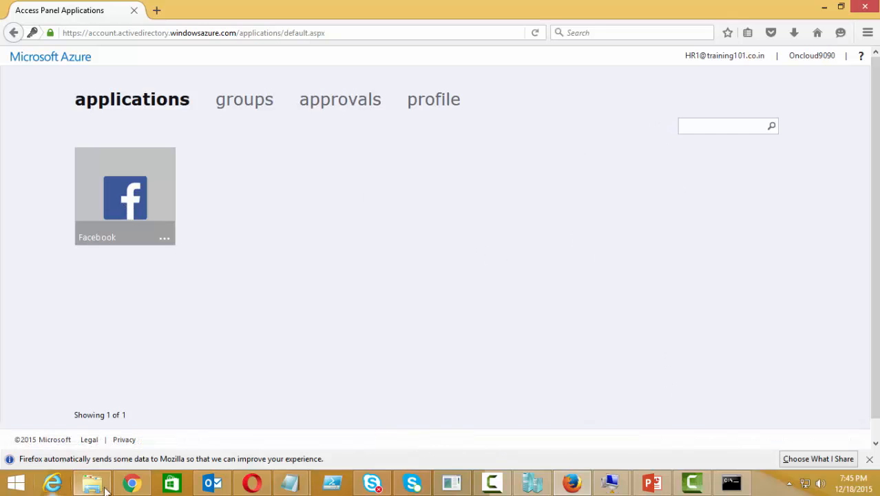
left_click(132, 481)
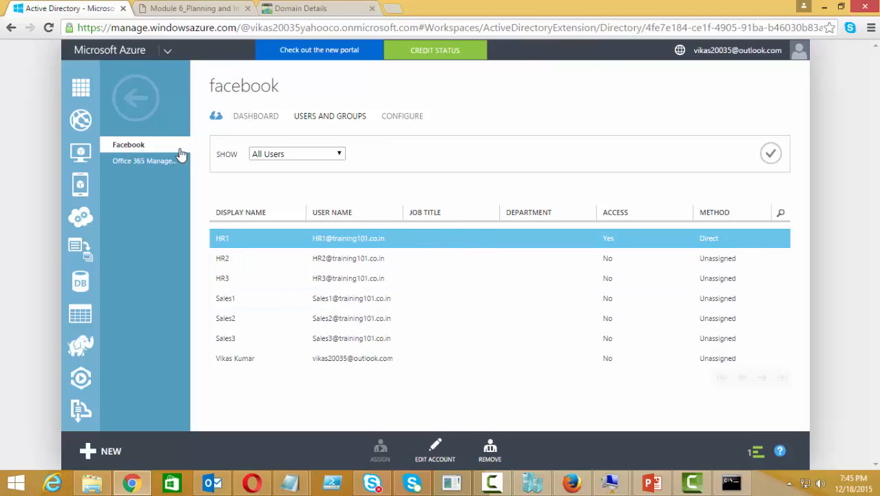
Go back to the directory's applications, then present the gallery, custom and multi-tenant application slides in PowerPoint
left_click(135, 98)
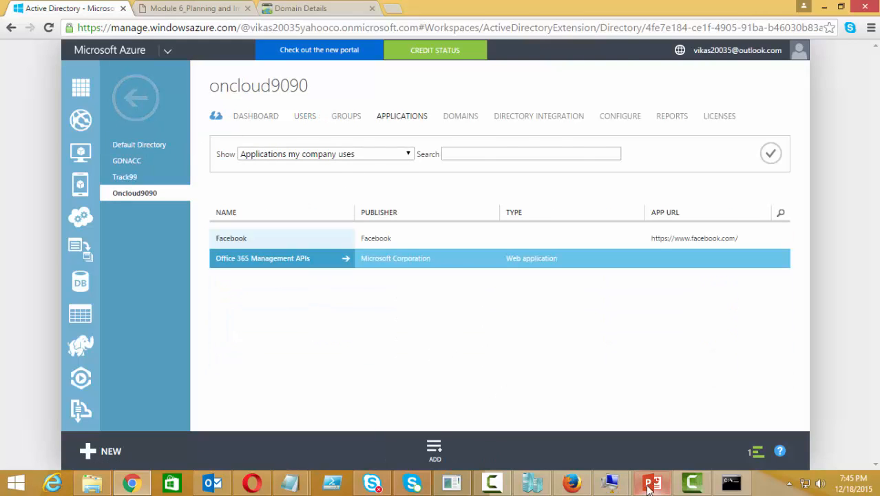
left_click(652, 482)
left_click(739, 461)
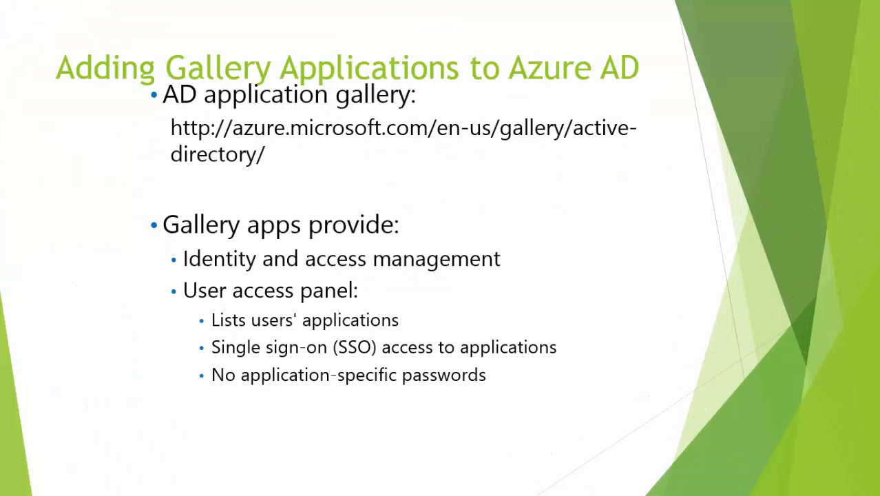
key("Right")
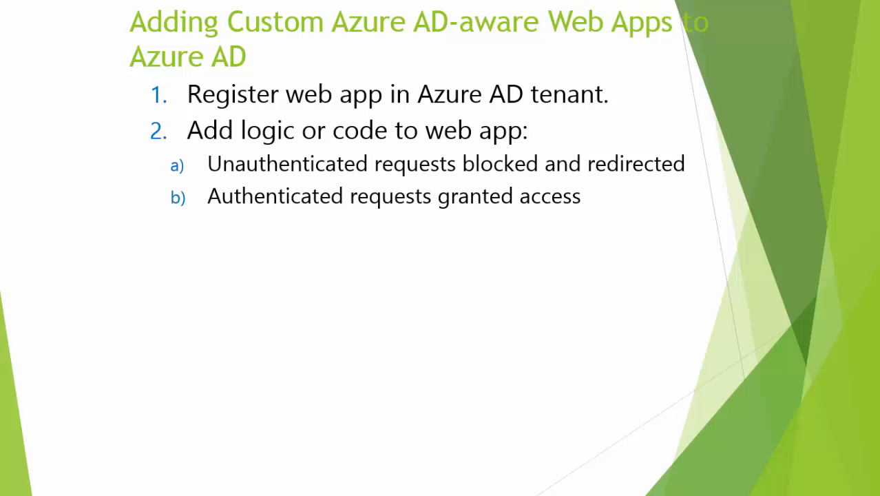
key("Right")
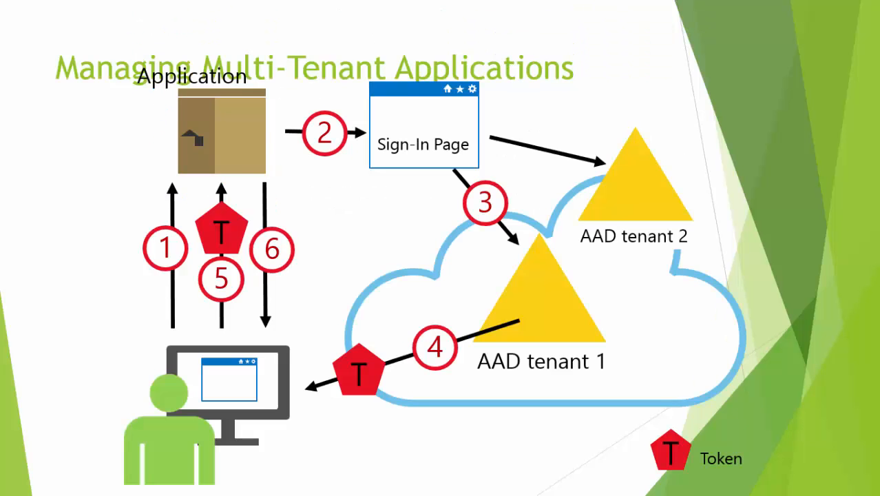
key("Right")
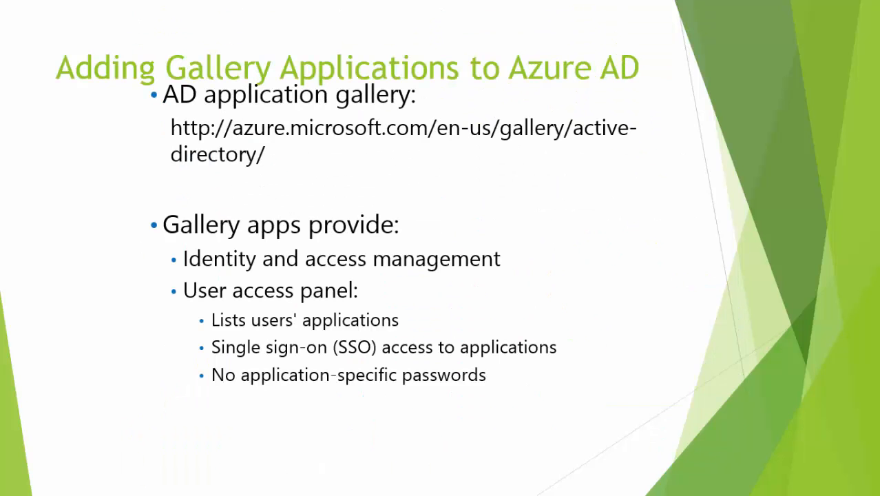
key("Escape")
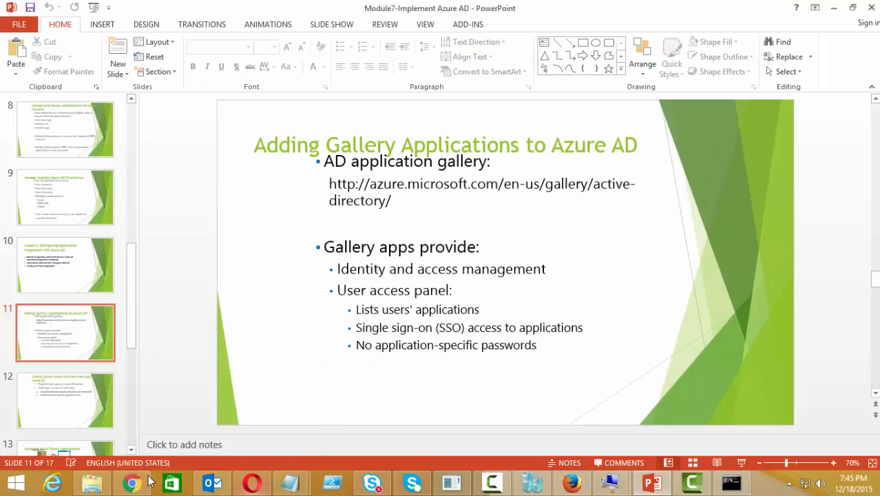
From ADD in the Azure portal, browse the application gallery, then close it
left_click(132, 482)
left_click(433, 448)
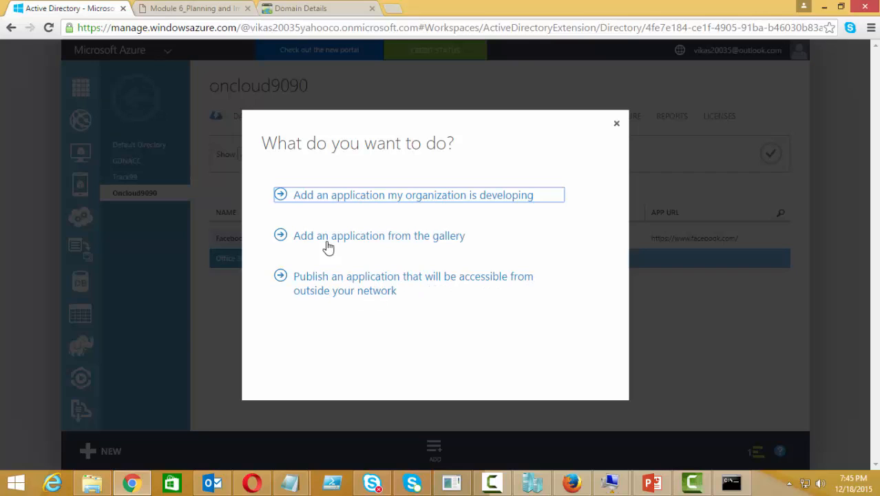
left_click(387, 243)
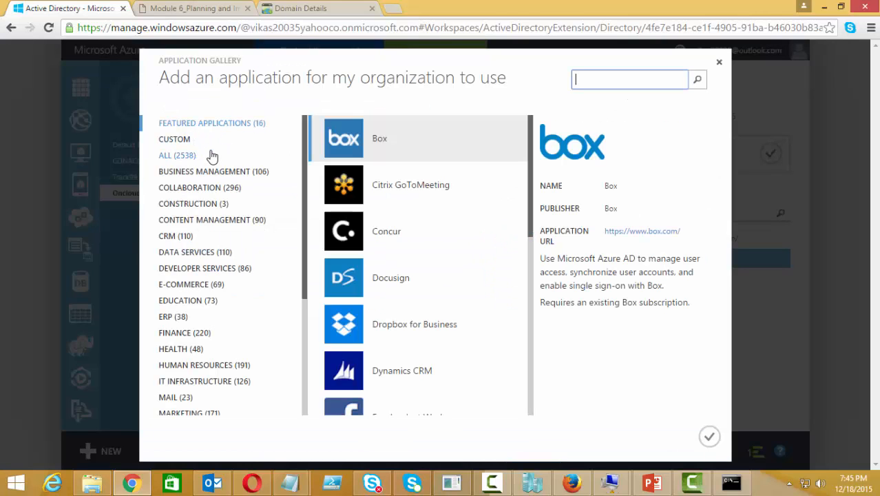
scroll(212, 155, "down", 3)
scroll(211, 153, "up", 3)
left_click(719, 63)
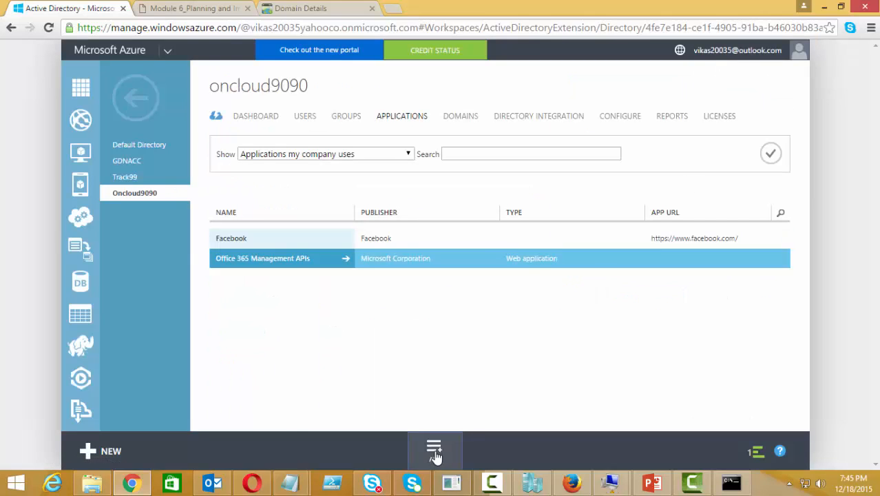
Preview the 'Publish an application' option, cancel the form, and switch to Hyper-V Manager
left_click(435, 449)
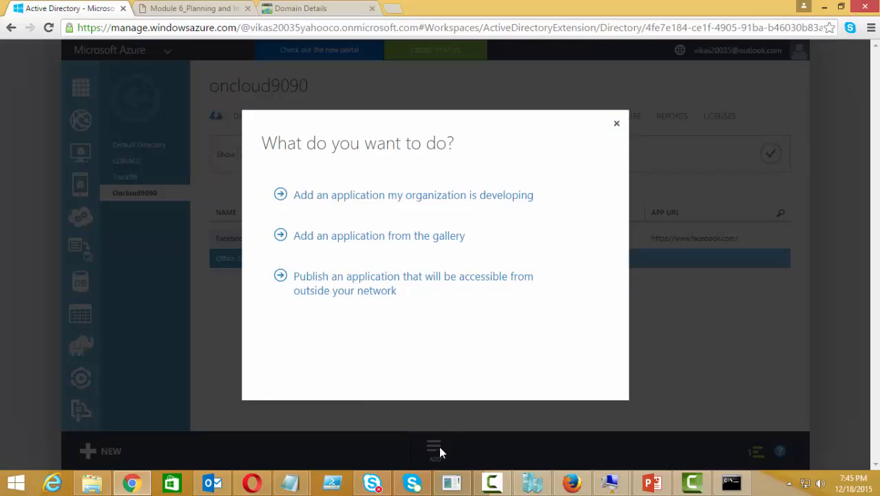
left_click(435, 288)
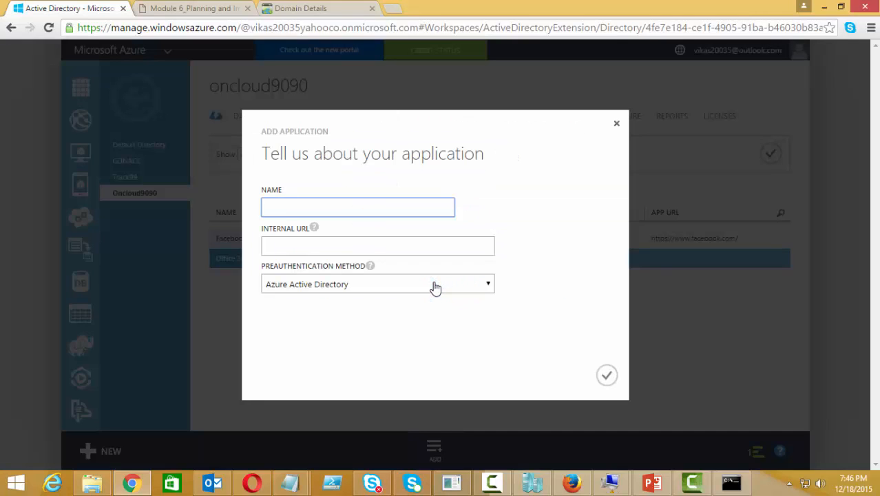
left_click(618, 125)
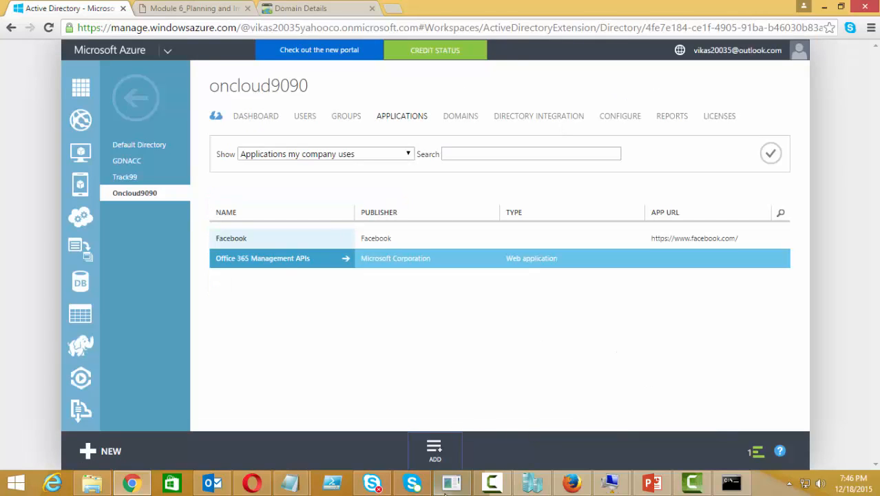
left_click(549, 485)
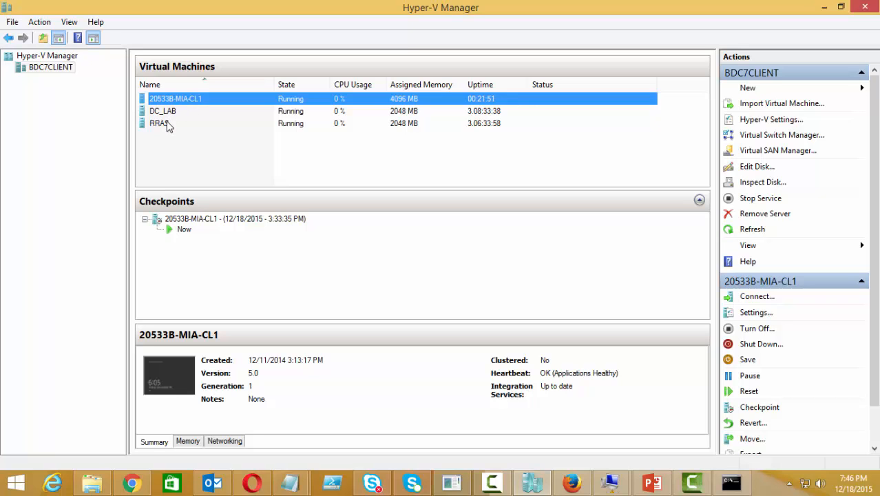
Connect to 20533B-MIA-CL1, sign in as Administrator, go full screen, then close the connection
right_click(184, 101)
left_click(206, 108)
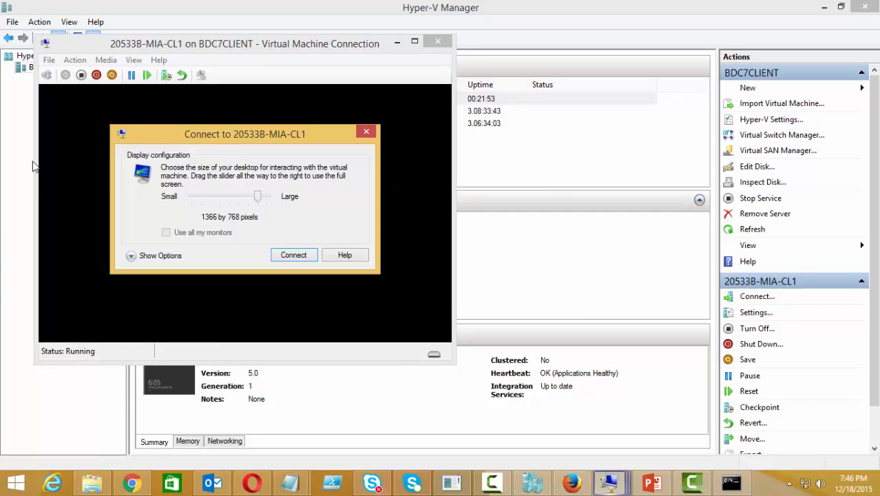
left_click(276, 256)
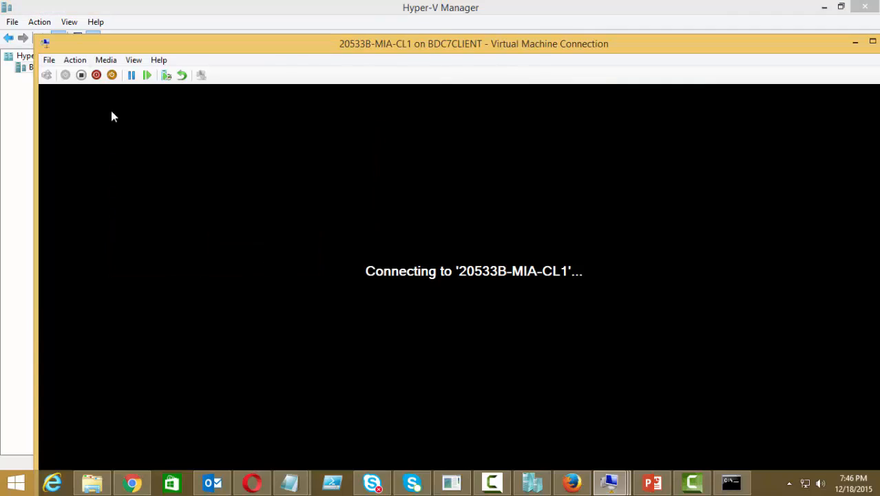
left_click(75, 60)
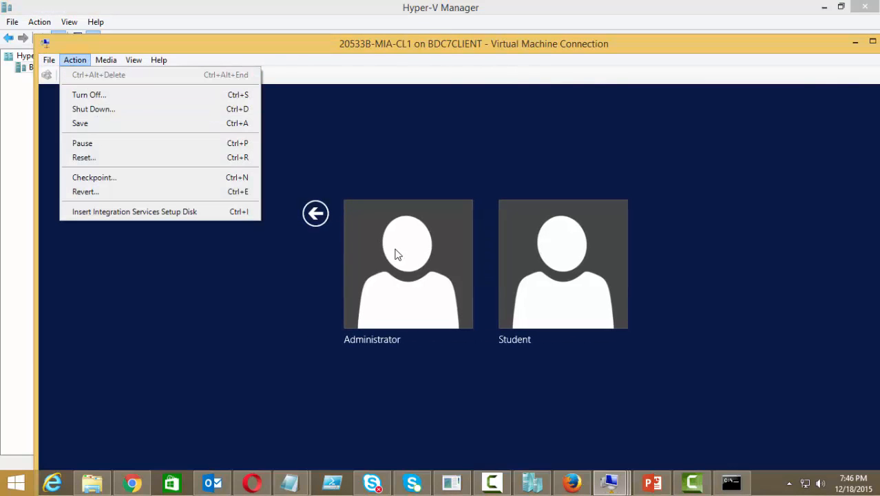
left_click(397, 278)
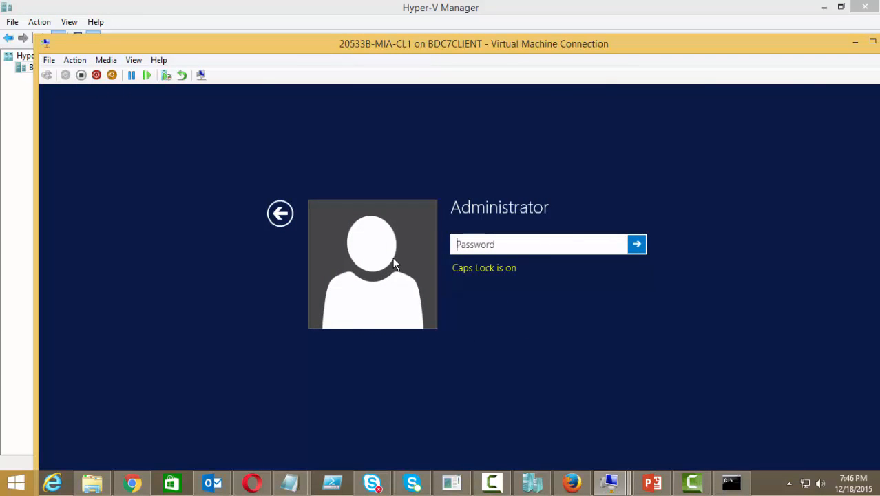
type("••")
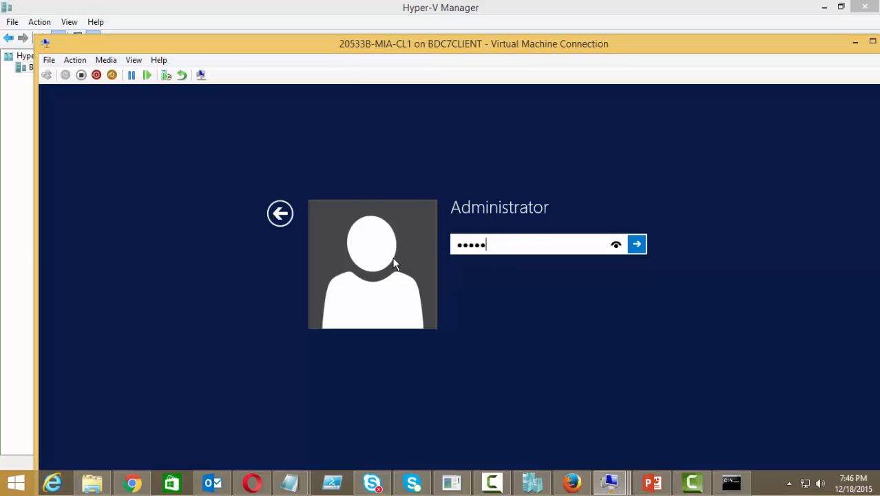
key("Return")
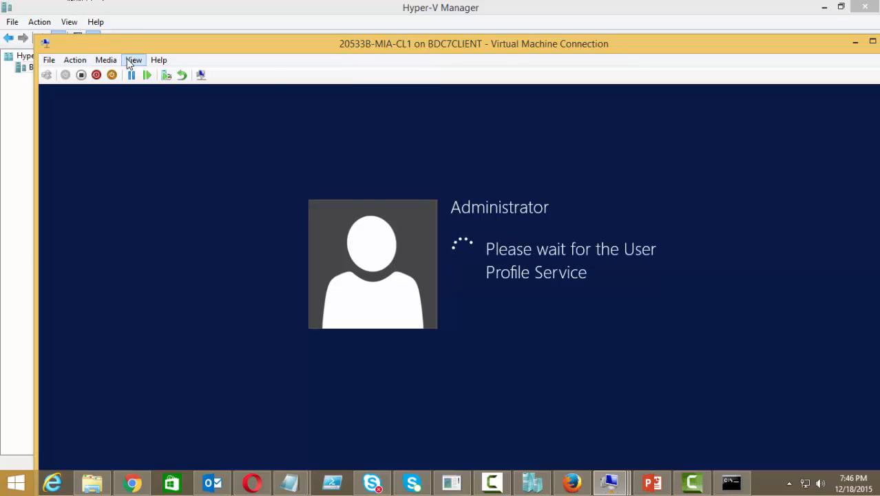
left_click(134, 60)
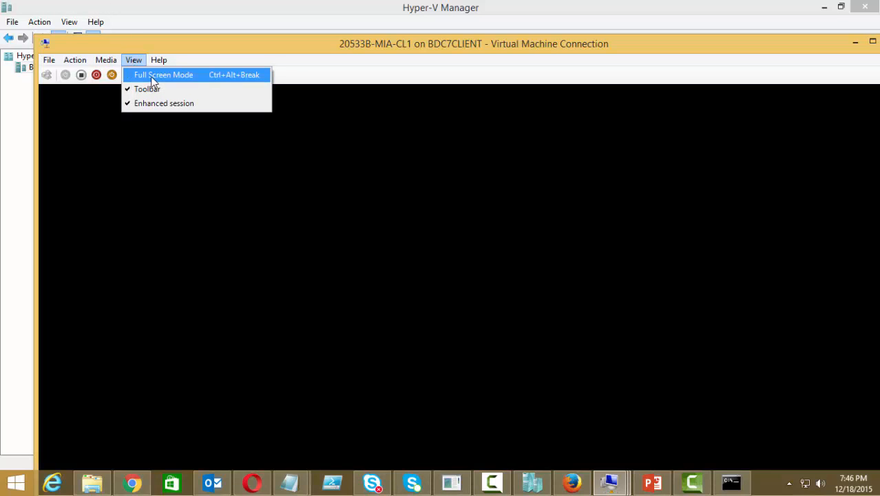
left_click(151, 77)
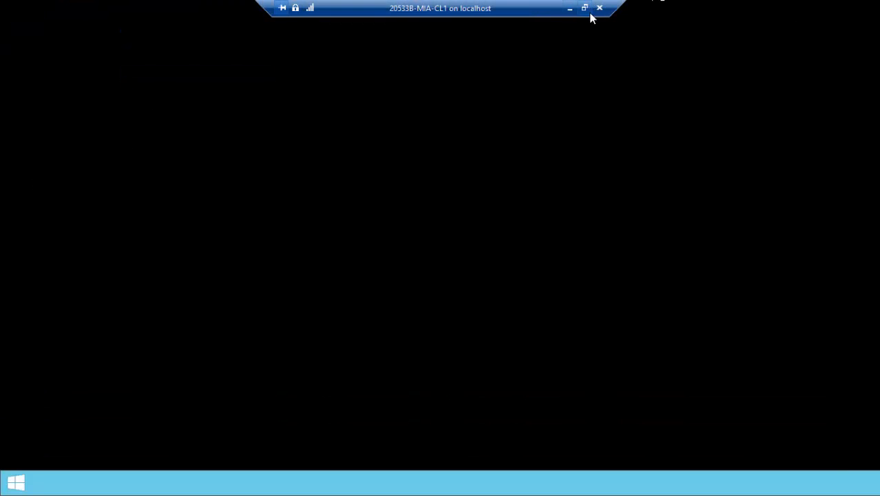
left_click(598, 9)
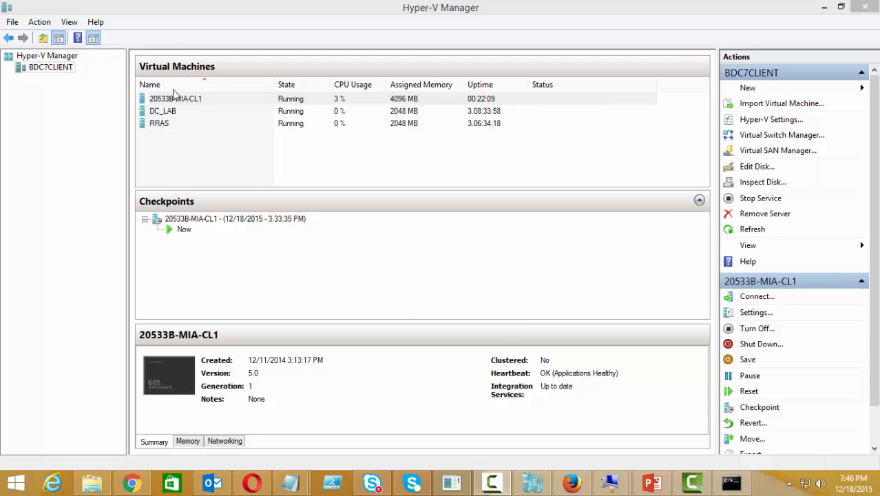
Select the RRAS virtual machine and open its Connect menu
left_click(174, 115)
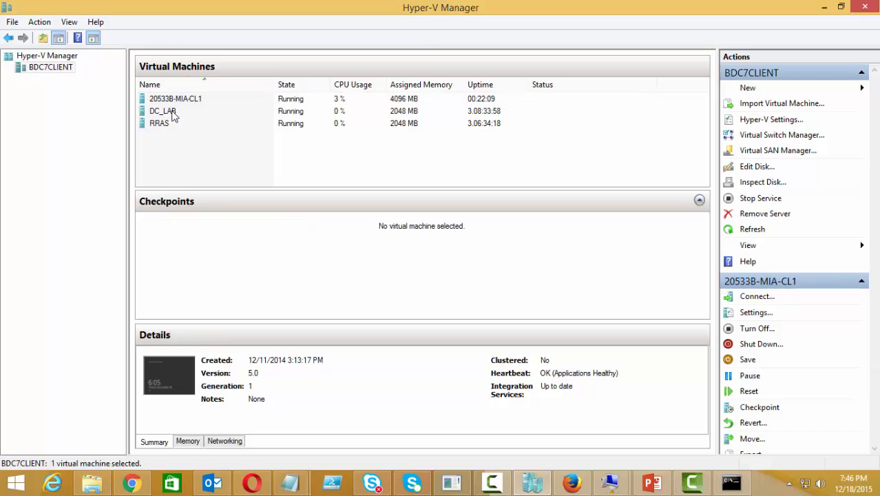
left_click(172, 114)
left_click(168, 125)
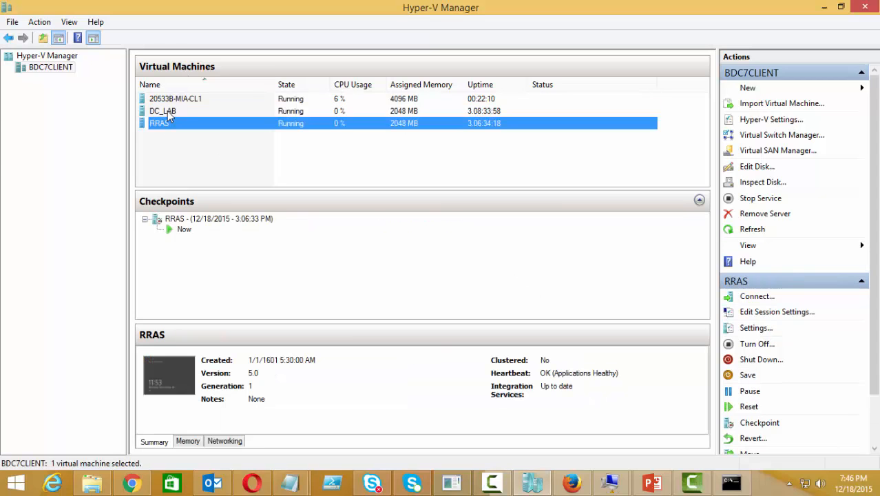
left_click(168, 111)
left_click(169, 124)
right_click(168, 124)
Connect to the RRAS console and check This PC's system properties
left_click(189, 129)
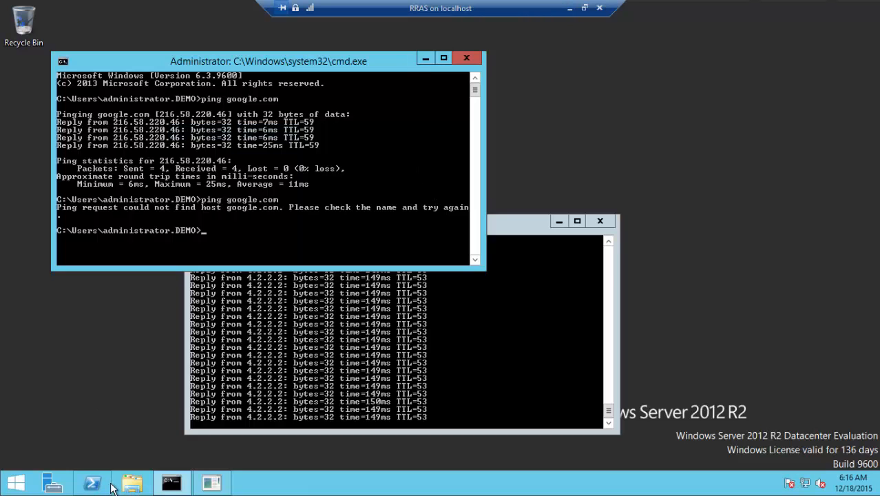
left_click(132, 482)
right_click(219, 201)
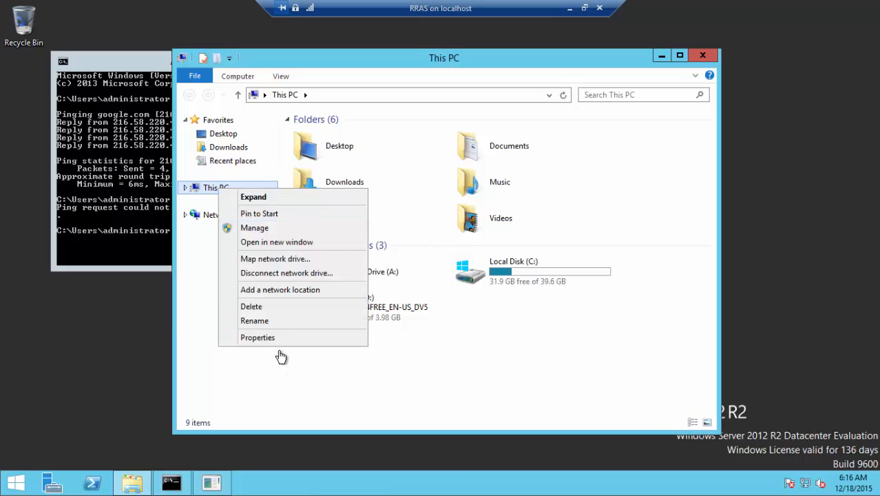
left_click(280, 336)
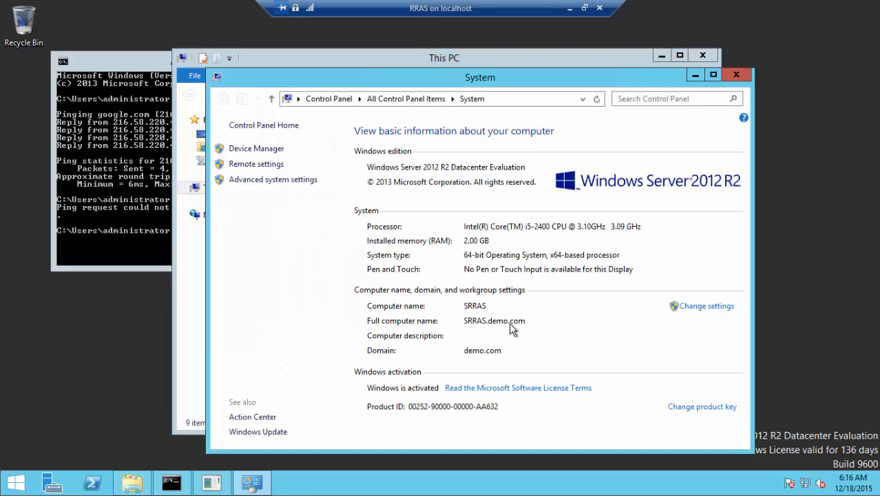
left_click(727, 74)
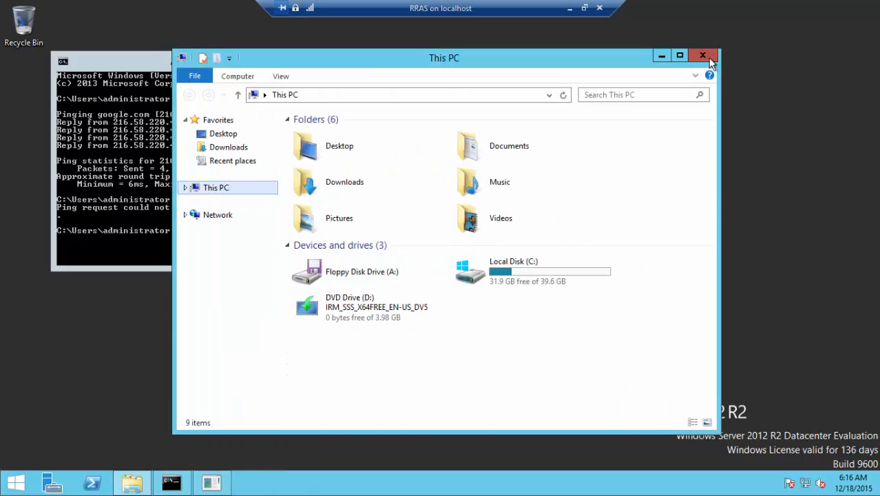
left_click(702, 55)
Open IIS Manager from Server Manager and browse SRRAS's Default Web Site on port 80
left_click(52, 482)
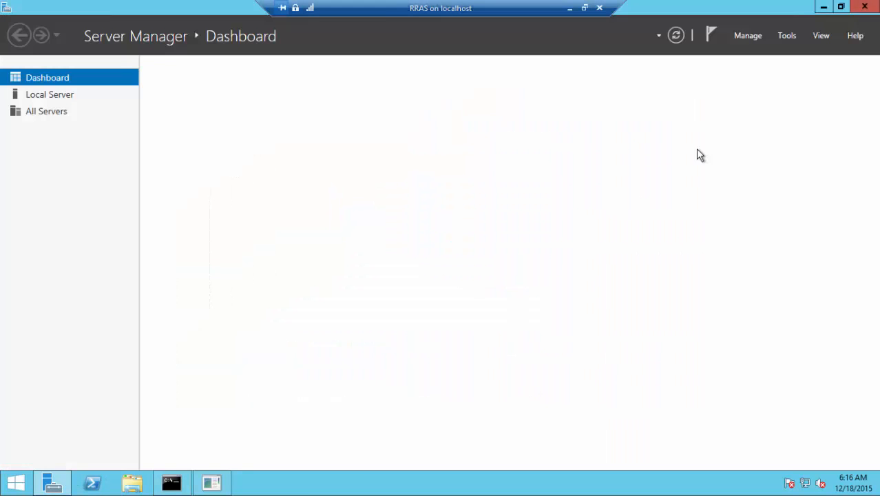
left_click(785, 36)
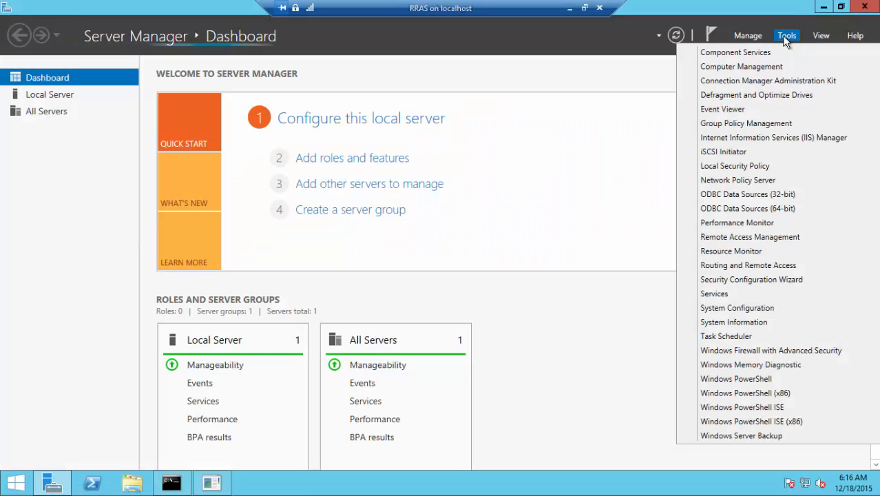
left_click(786, 135)
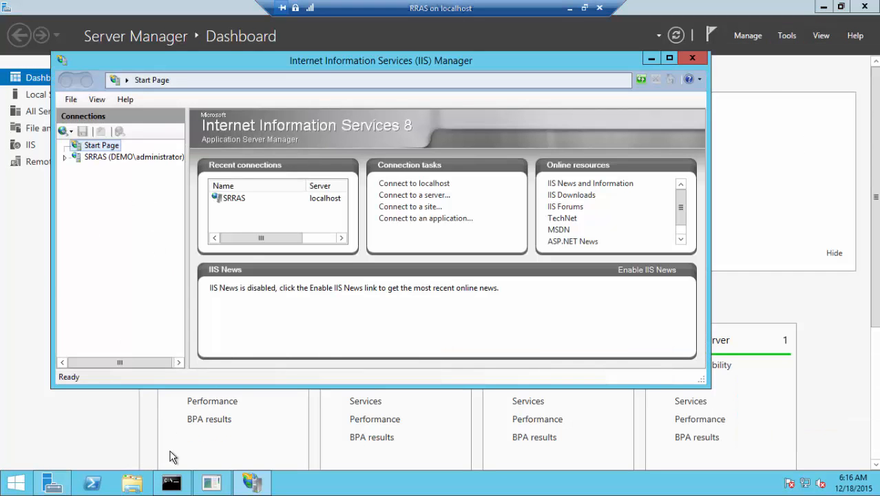
left_click(64, 157)
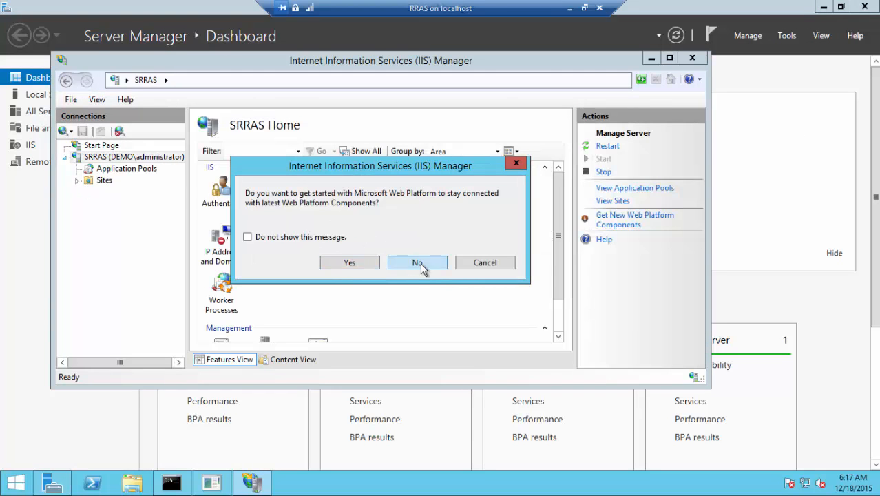
left_click(418, 263)
left_click(130, 193)
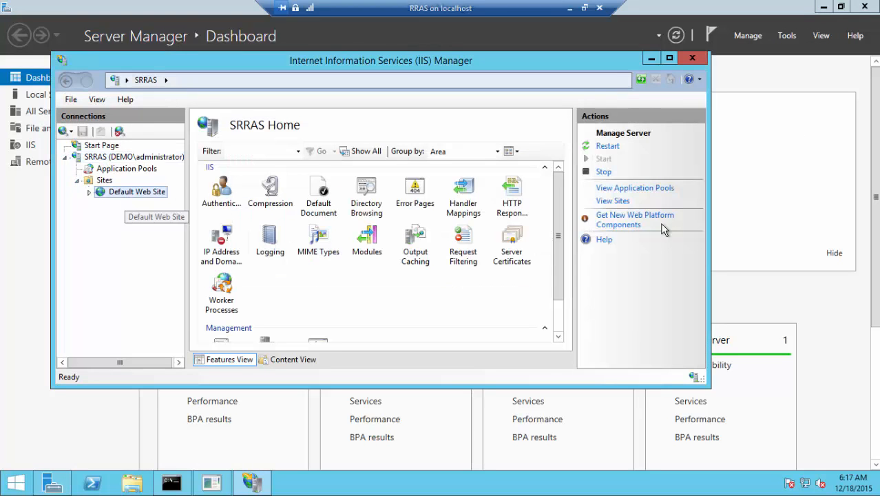
left_click(620, 305)
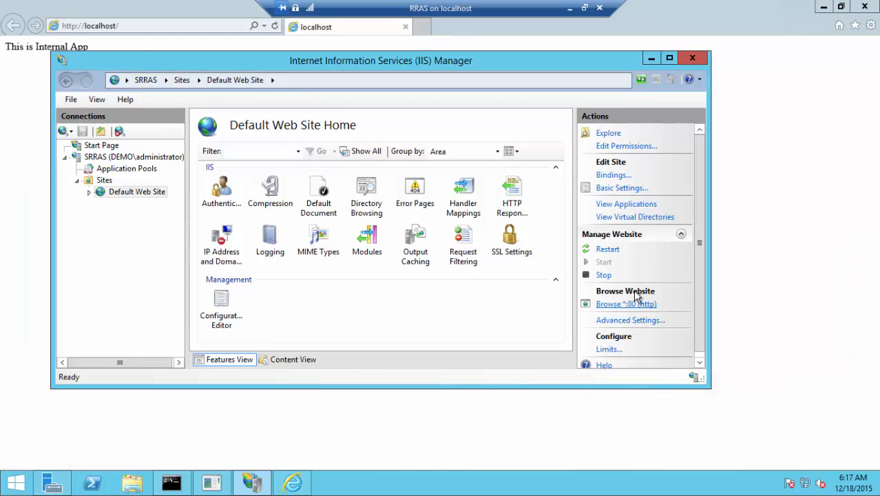
Highlight the 'This is Internal App' page text and open C:\inetpub\wwwroot in File Explorer
left_click(86, 48)
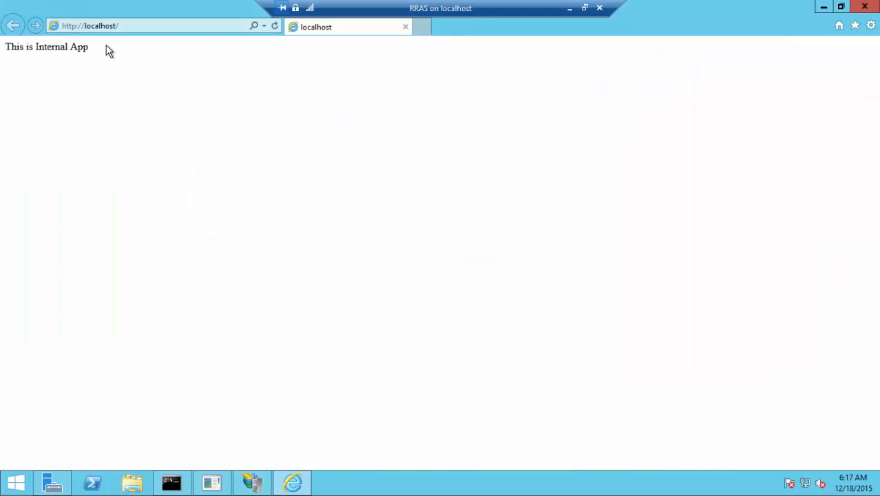
left_click_drag(4, 47, 108, 327)
left_click(132, 482)
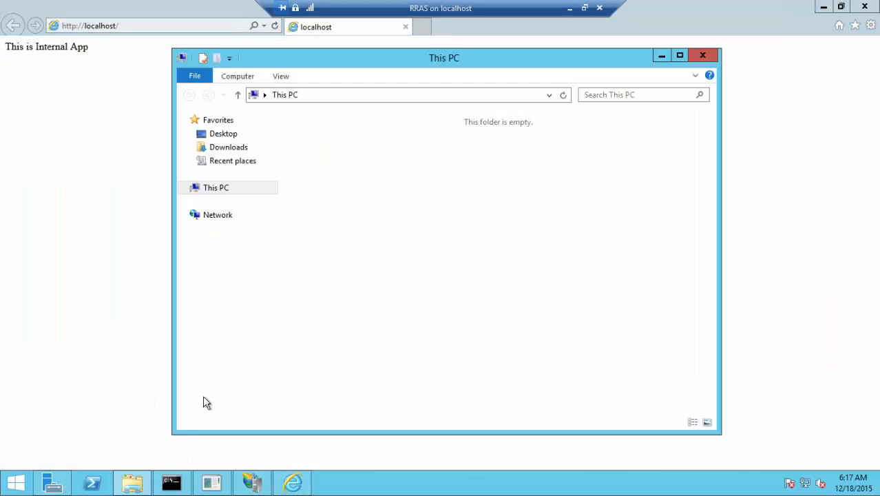
double_click(523, 281)
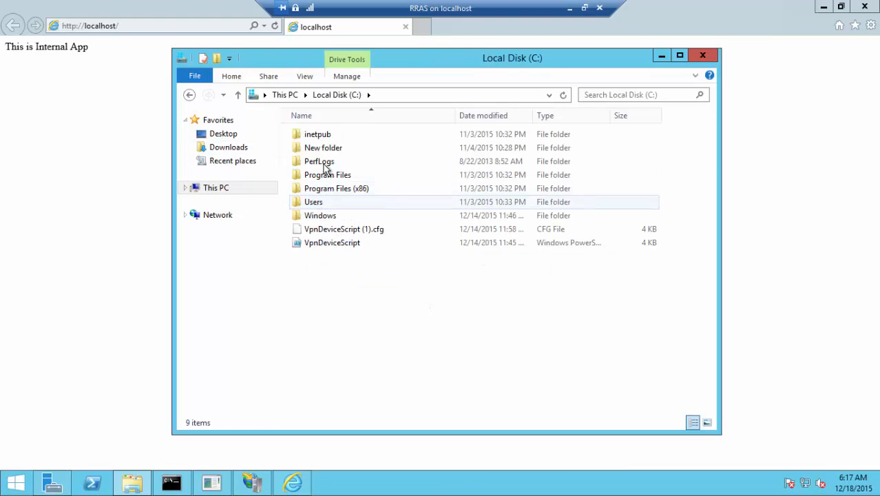
double_click(332, 137)
double_click(324, 190)
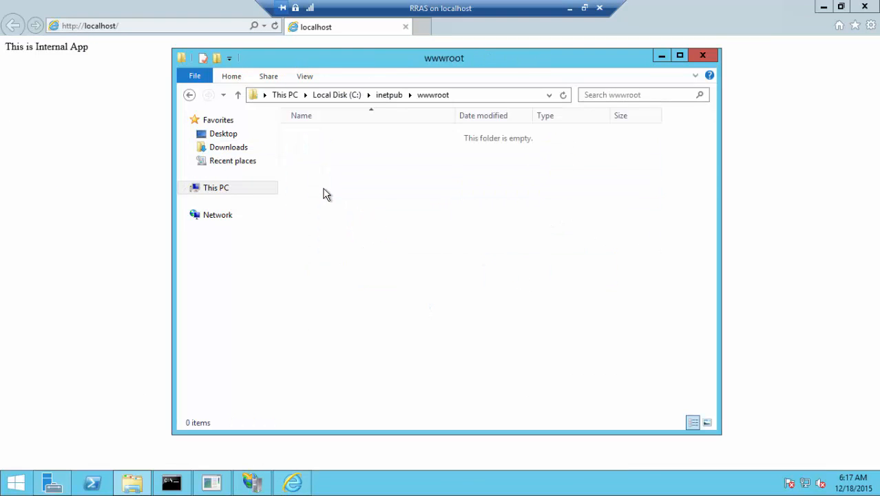
Open the Default page in Internet Explorer twice, closing the browser each time
double_click(318, 136)
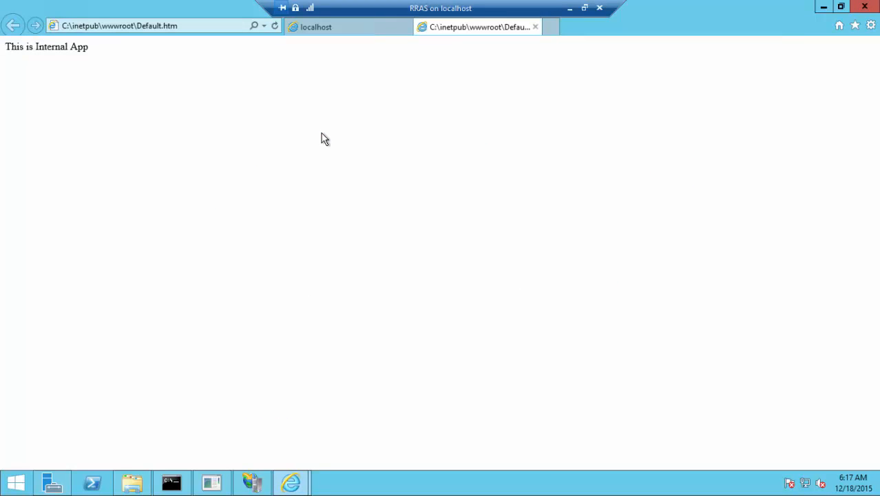
left_click(865, 6)
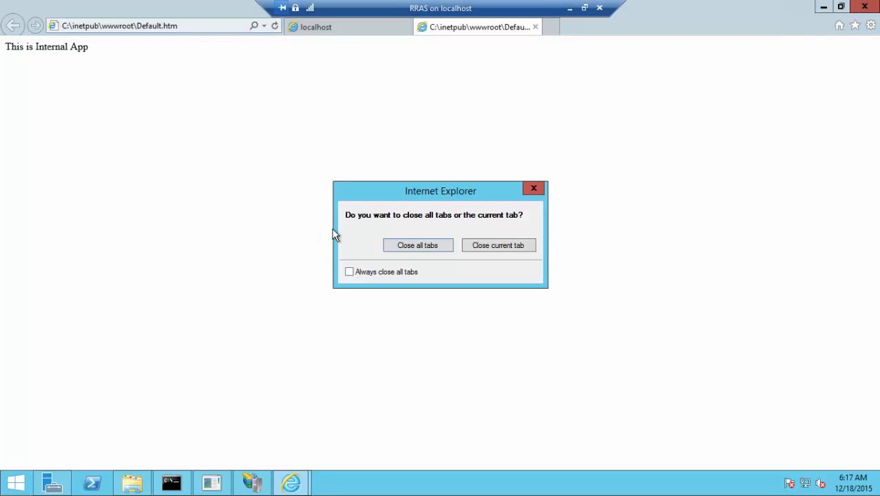
left_click(416, 245)
right_click(320, 134)
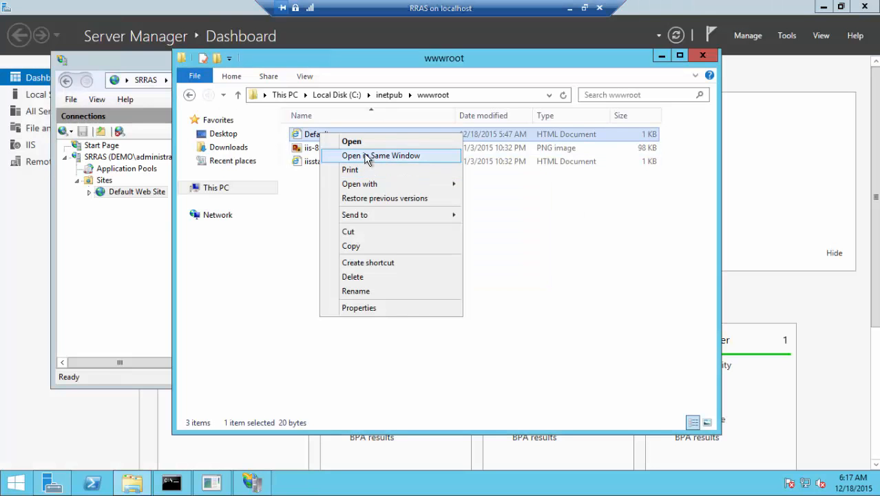
left_click(361, 141)
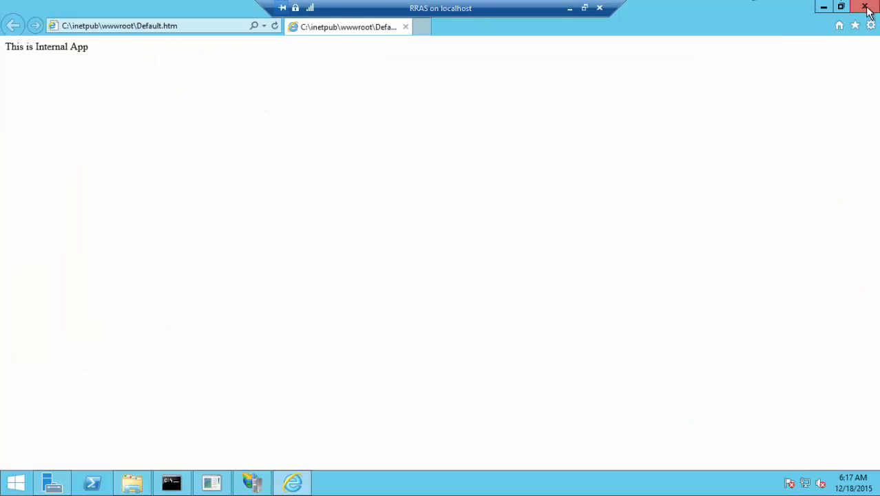
left_click(865, 6)
View Default.htm in Notepad, then close Notepad, the wwwroot folder and IIS Manager
right_click(319, 136)
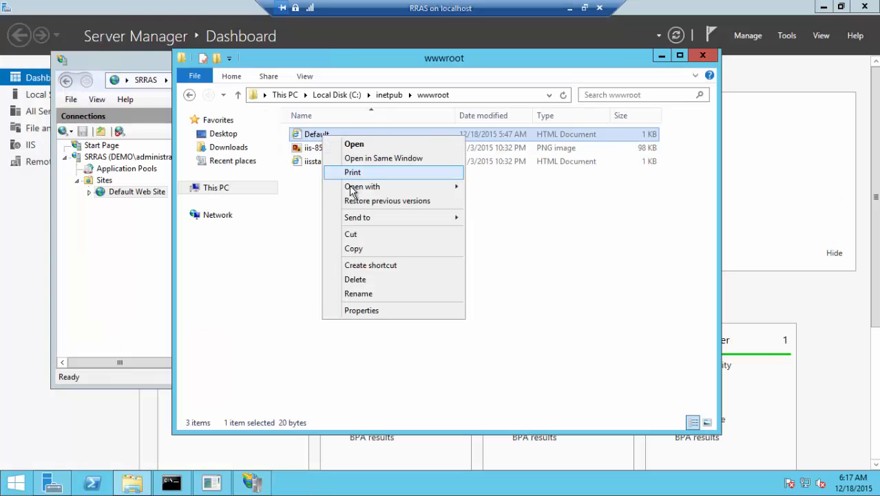
mouse_move(355, 192)
left_click(476, 201)
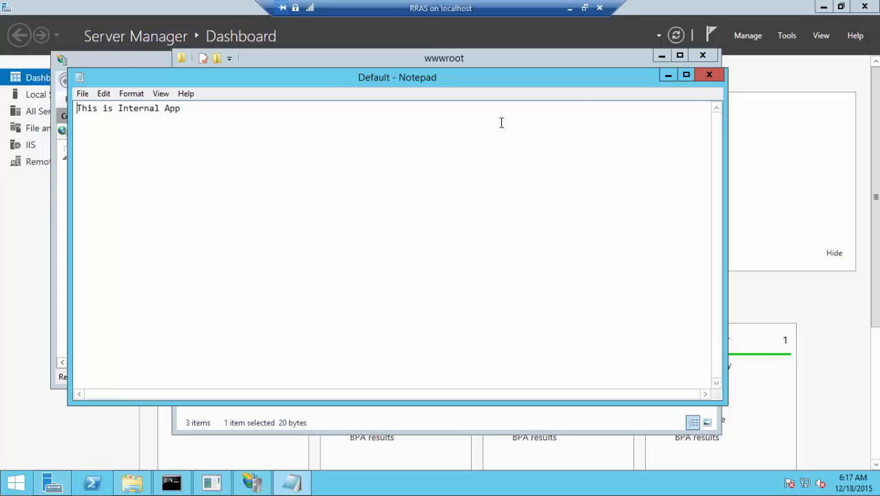
left_click(708, 75)
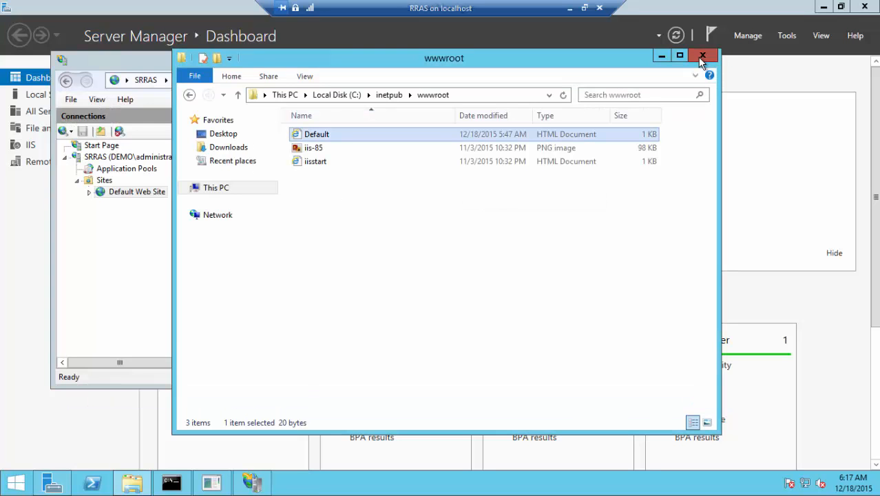
left_click(699, 55)
left_click(691, 58)
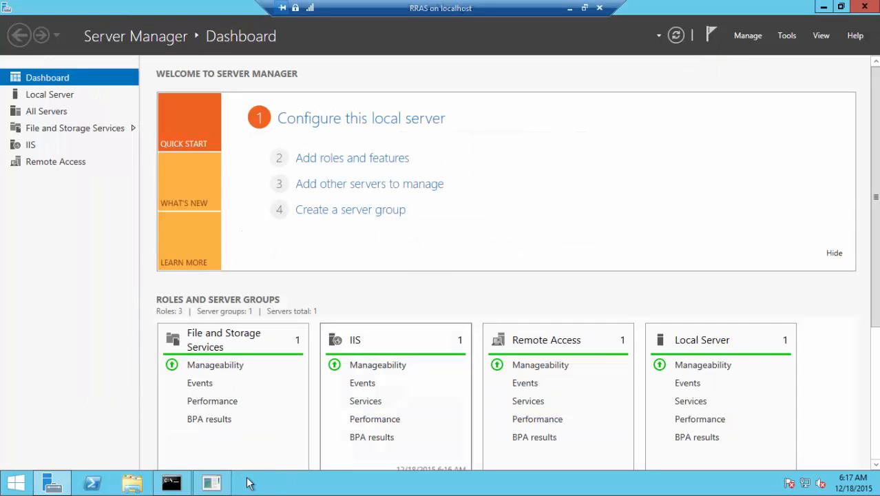
Run hostname in the RRAS Command Prompt to confirm SRRAS, then minimize the VM session
left_click(173, 483)
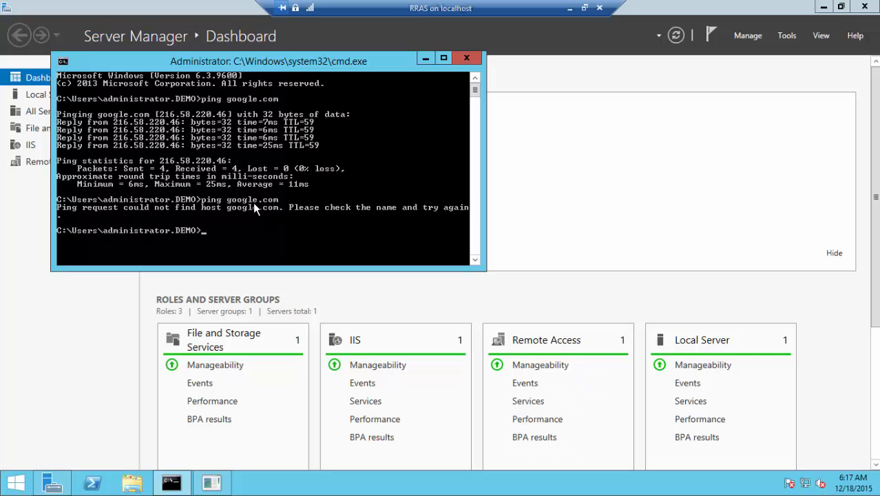
type("hostname")
key("Return")
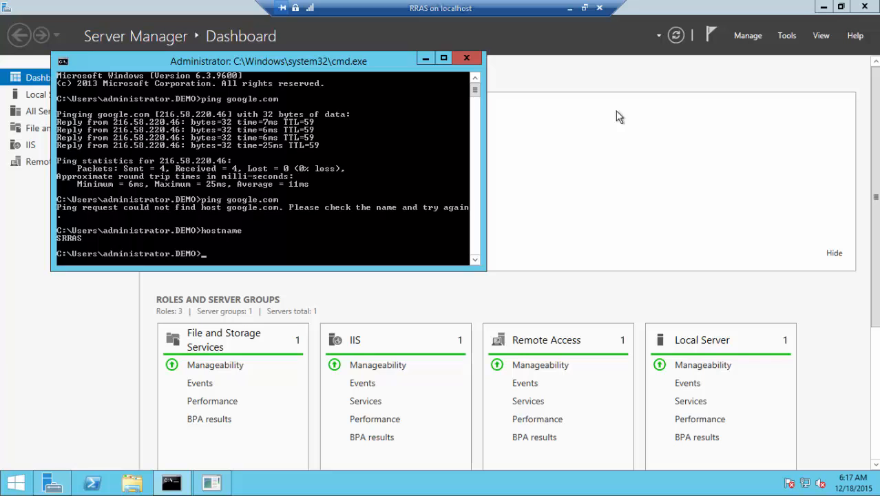
left_click_drag(337, 61, 379, 62)
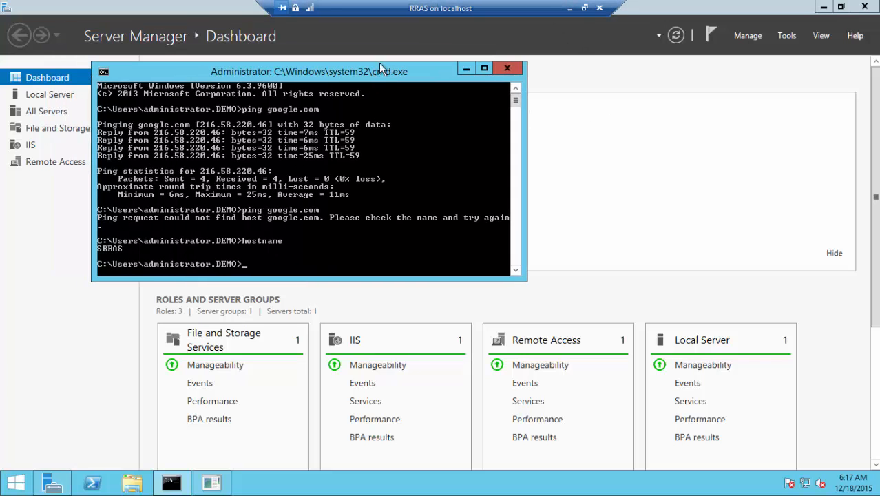
left_click(570, 8)
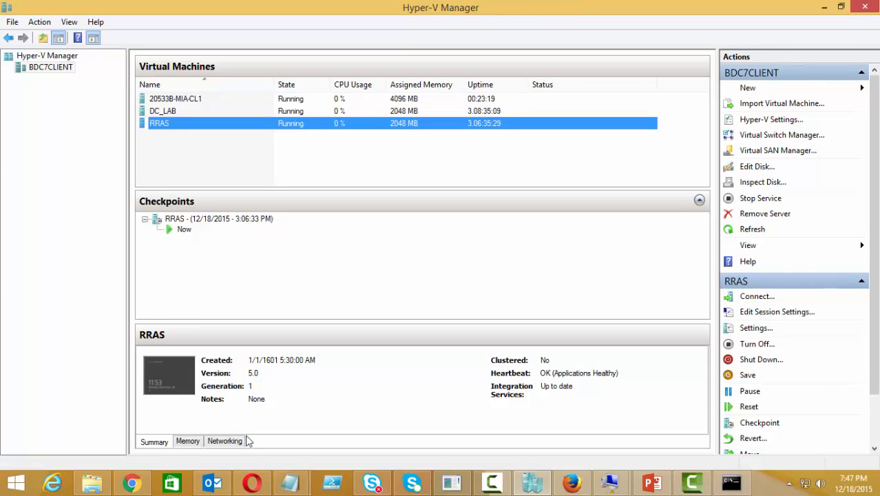
Start publishing a new Azure application named InternalApp and begin typing its internal URL
left_click(132, 482)
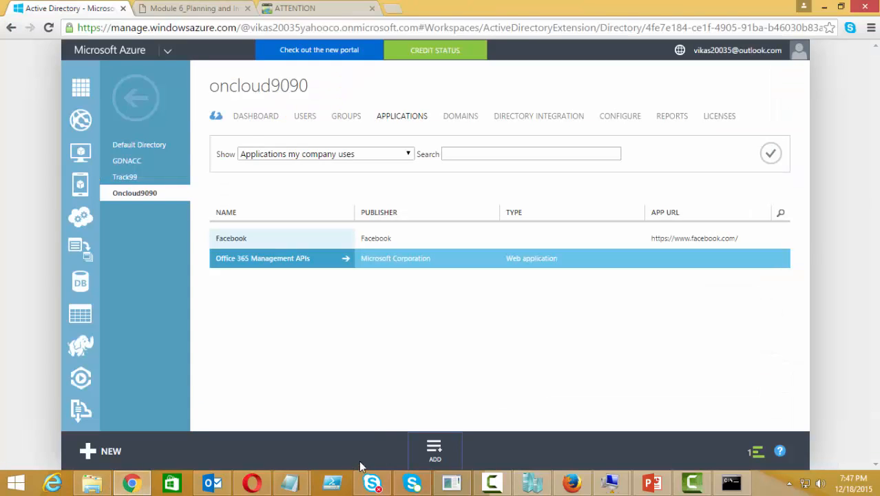
left_click(435, 449)
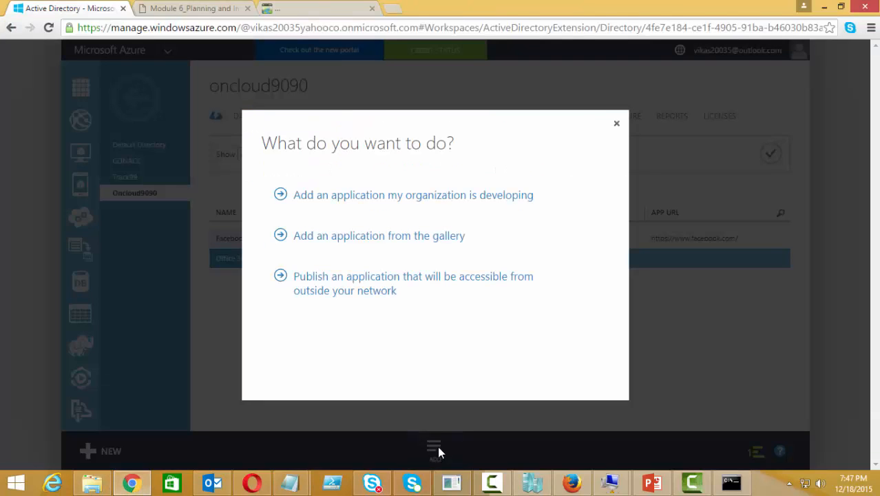
left_click(376, 284)
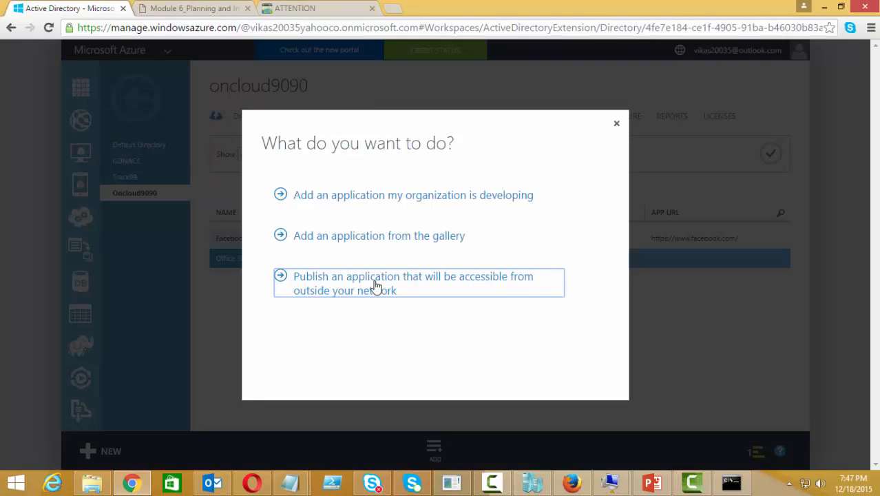
left_click(293, 11)
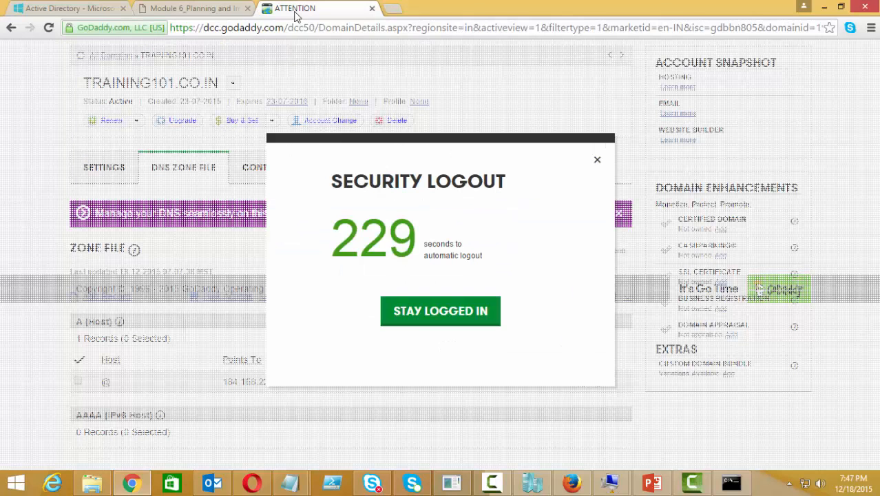
left_click(86, 9)
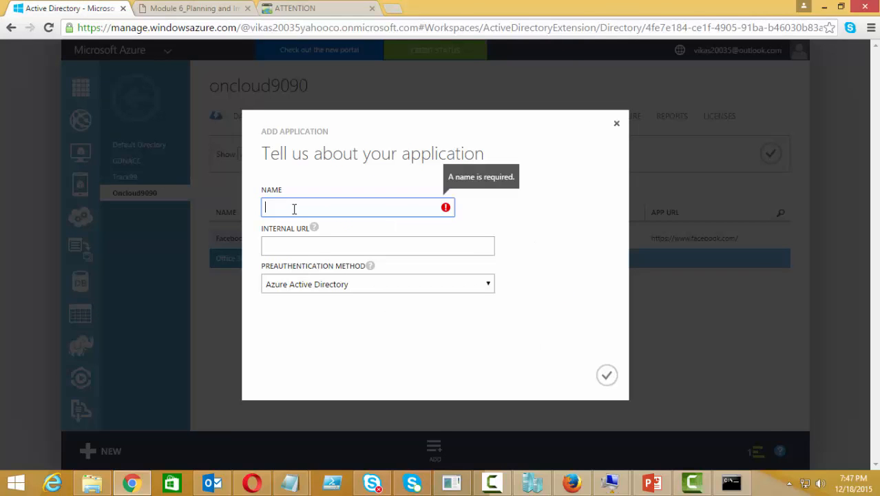
type("In")
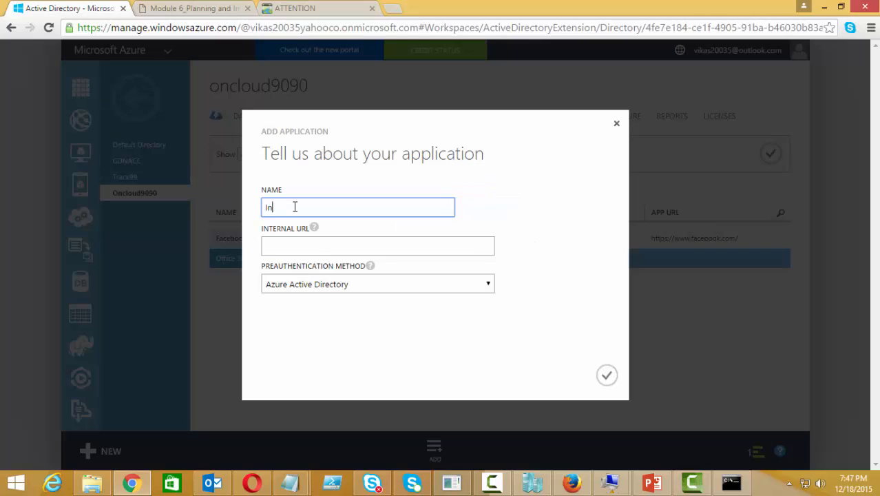
type("ternalApp")
key("Tab")
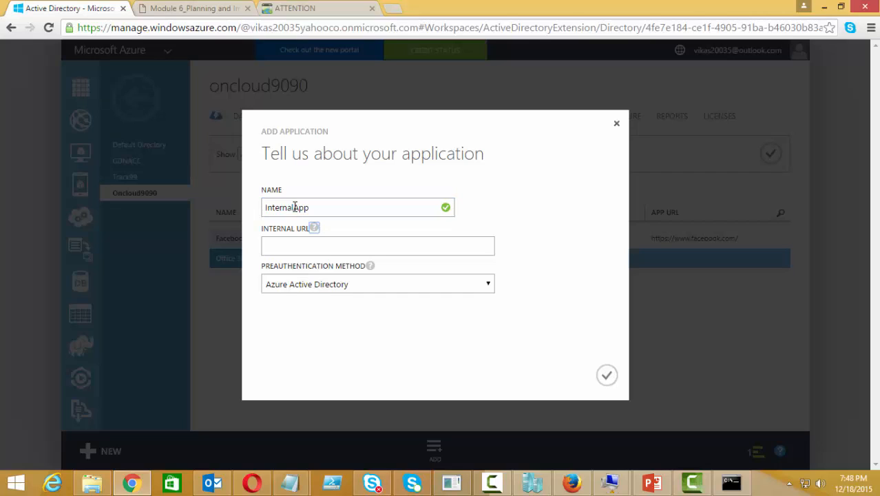
key("Tab")
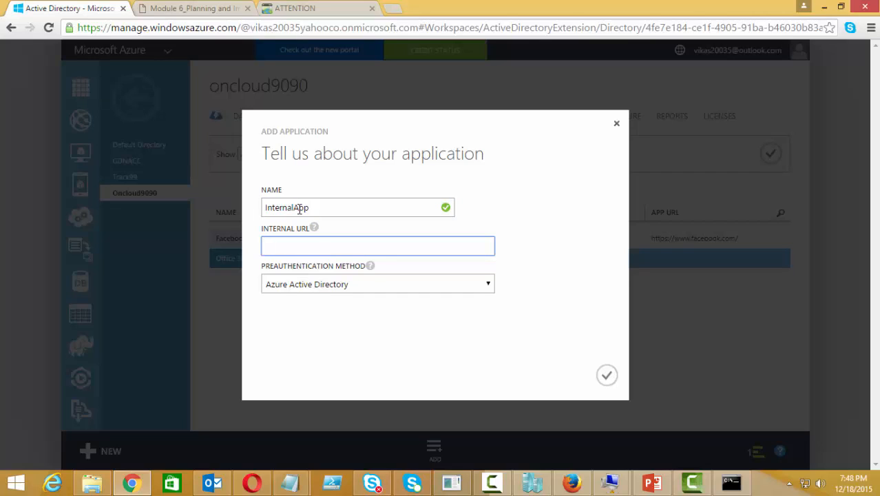
mouse_move(314, 227)
type("In")
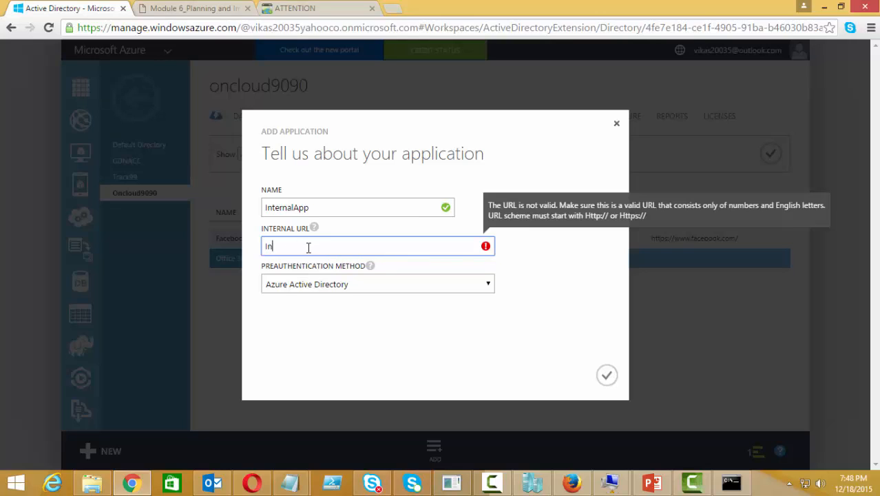
type("t")
type("htt")
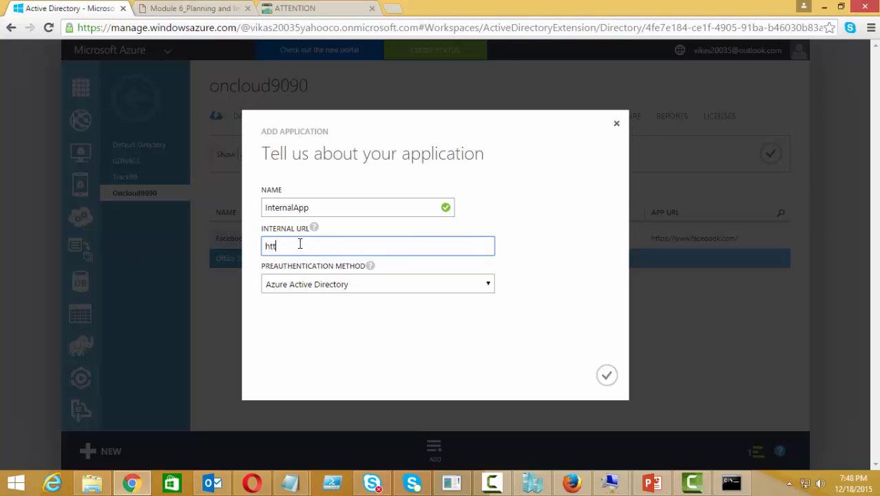
type("p://Inter")
mouse_move(614, 485)
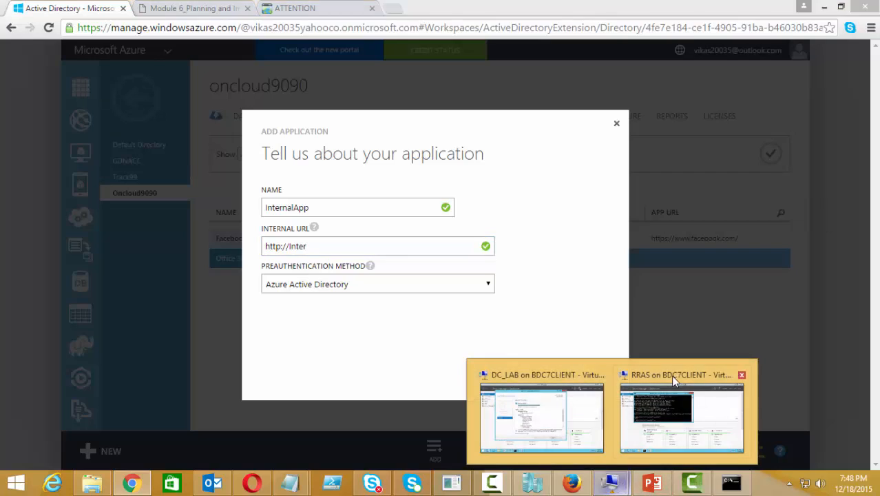
left_click(664, 374)
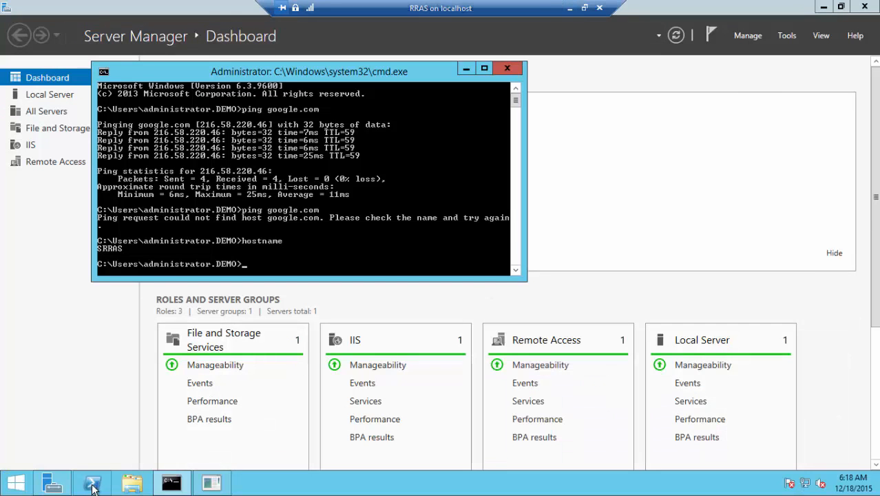
key("super")
left_click(204, 329)
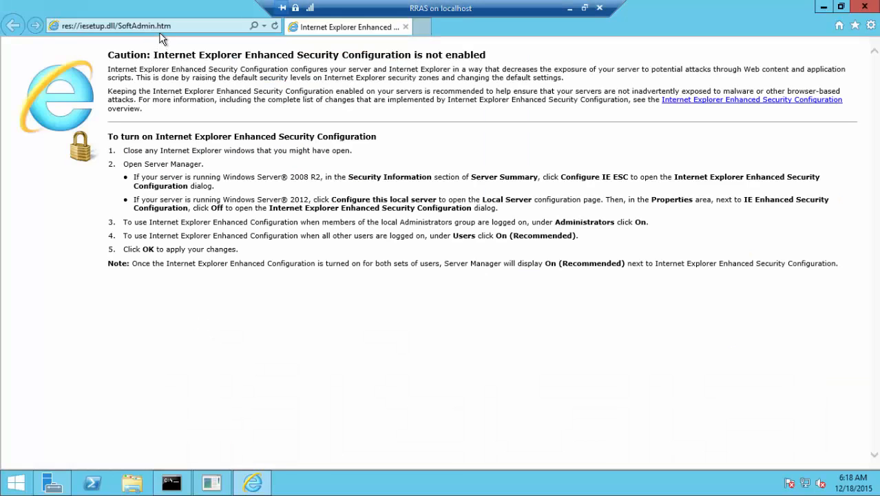
left_click(163, 25)
type("http")
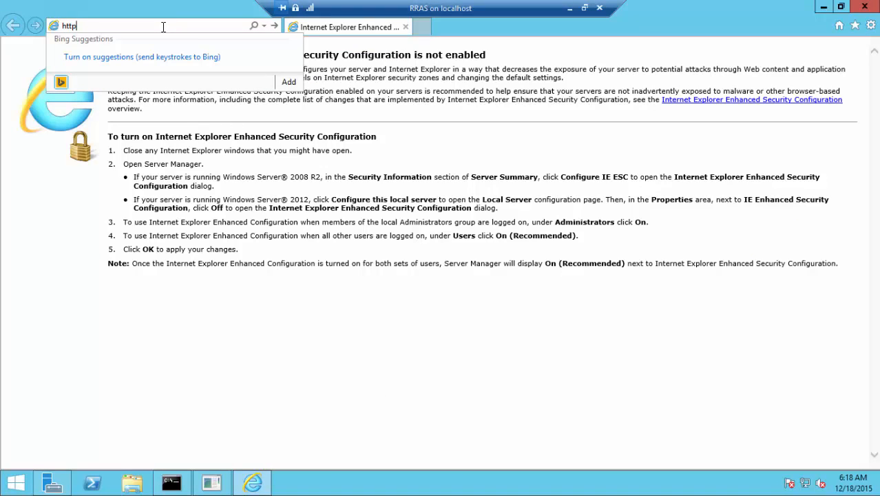
type("://s")
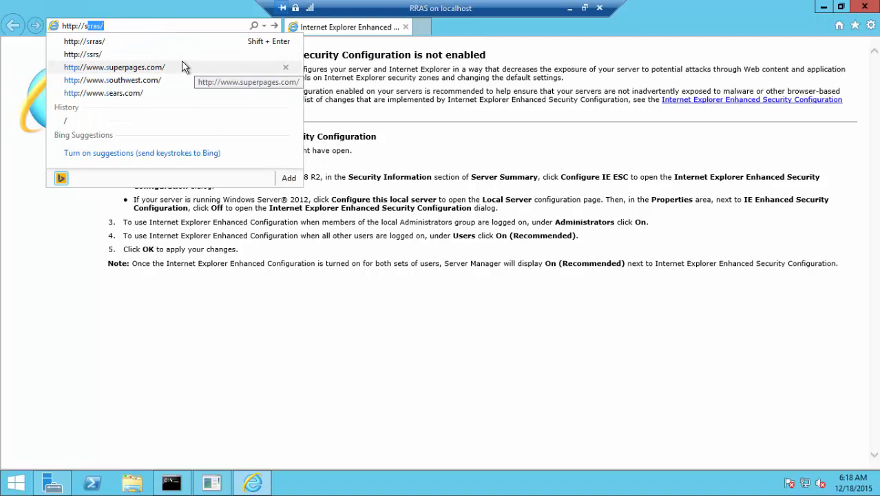
left_click(103, 43)
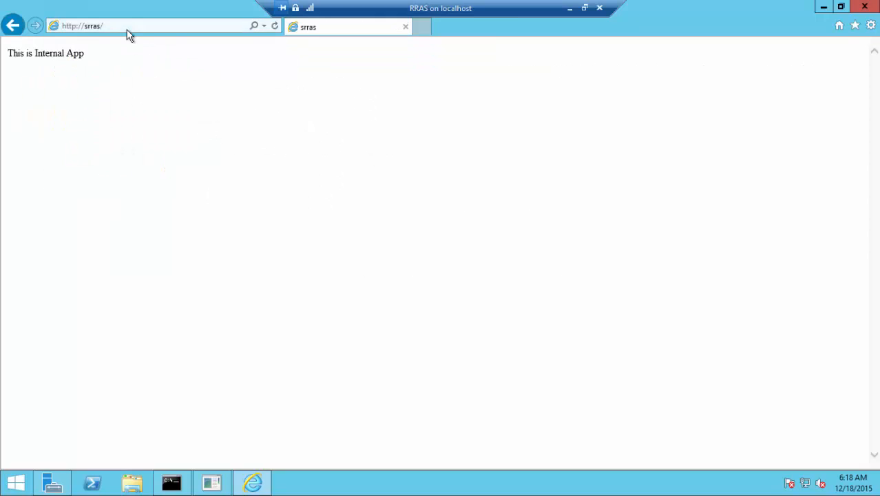
left_click(103, 26)
left_click(102, 26)
type(".")
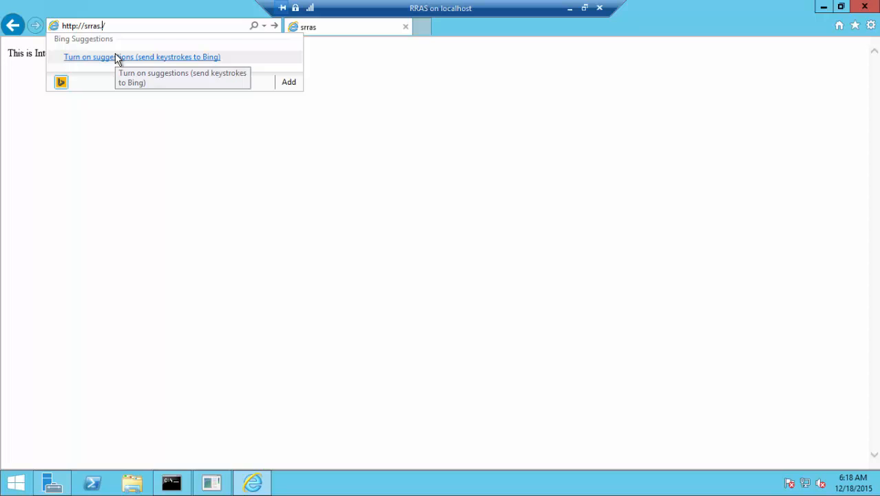
left_click(570, 9)
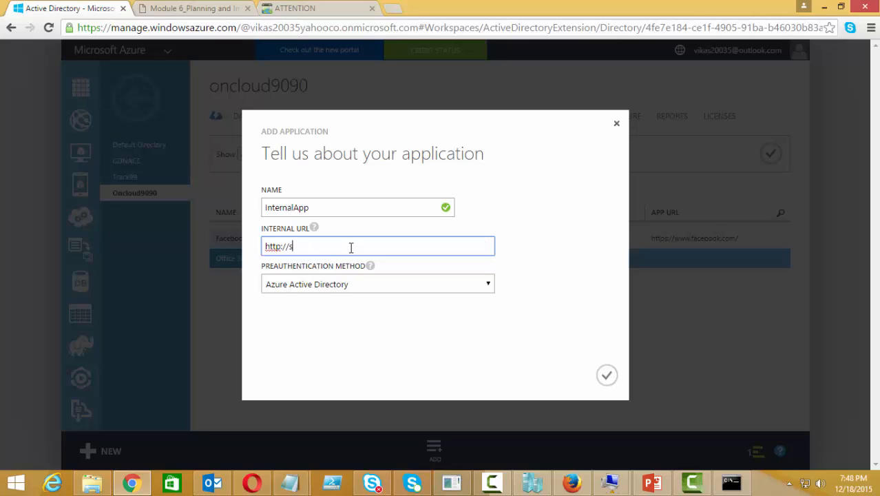
left_click(350, 248)
type("http://srras")
left_click_drag(316, 206, 266, 223)
left_click(318, 246)
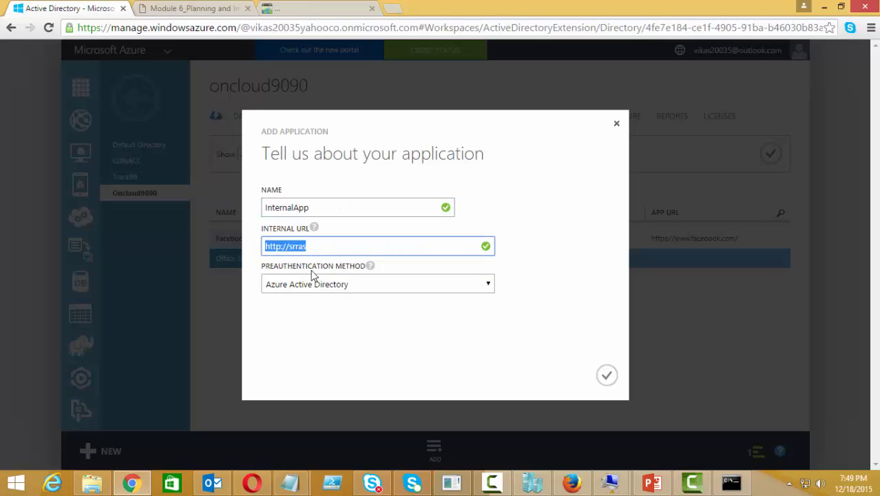
left_click(605, 381)
left_click(451, 278)
left_click(482, 299)
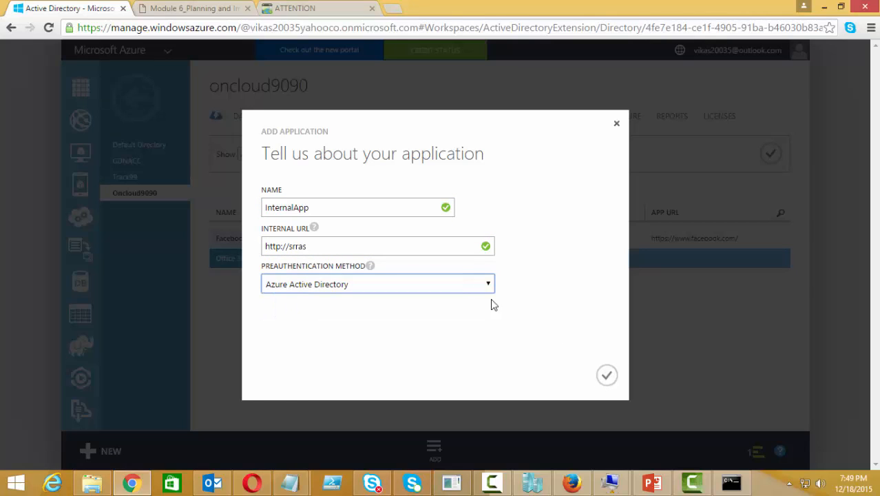
left_click(606, 377)
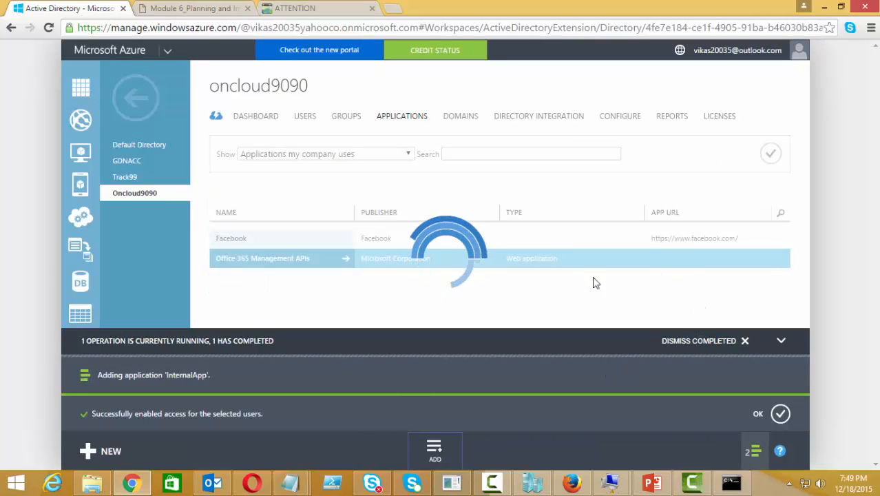
Dismiss the completed notifications and open the connector download page from InternalApp's quick start
left_click(780, 413)
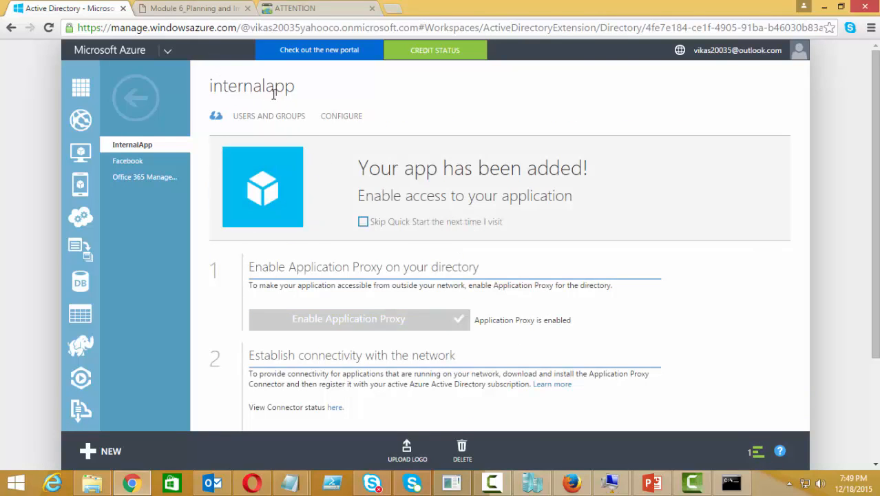
scroll(361, 177, "down", 1)
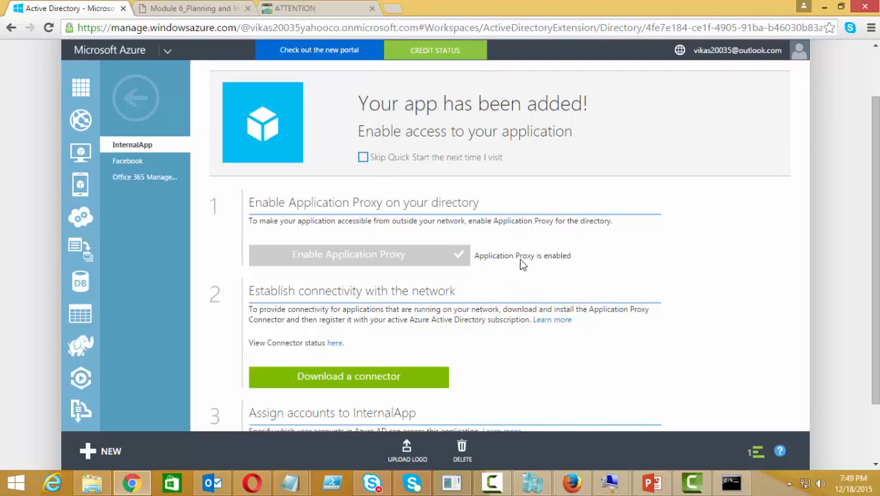
scroll(512, 266, "down", 1)
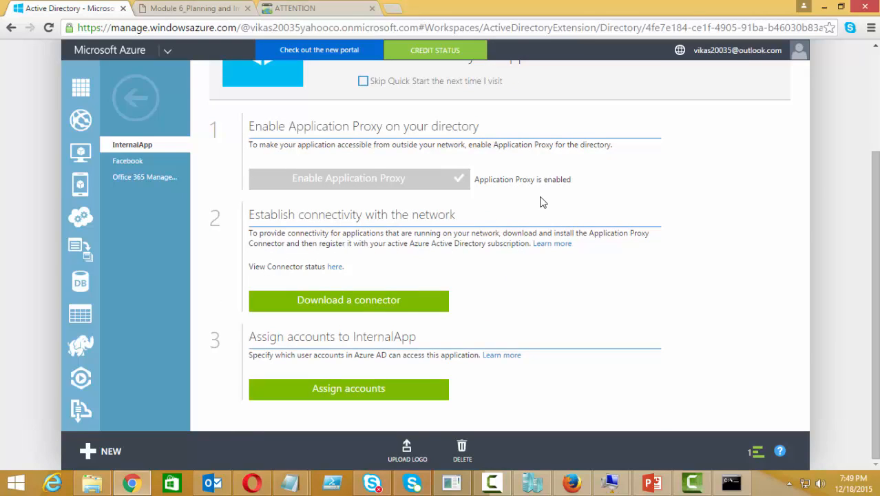
left_click(369, 302)
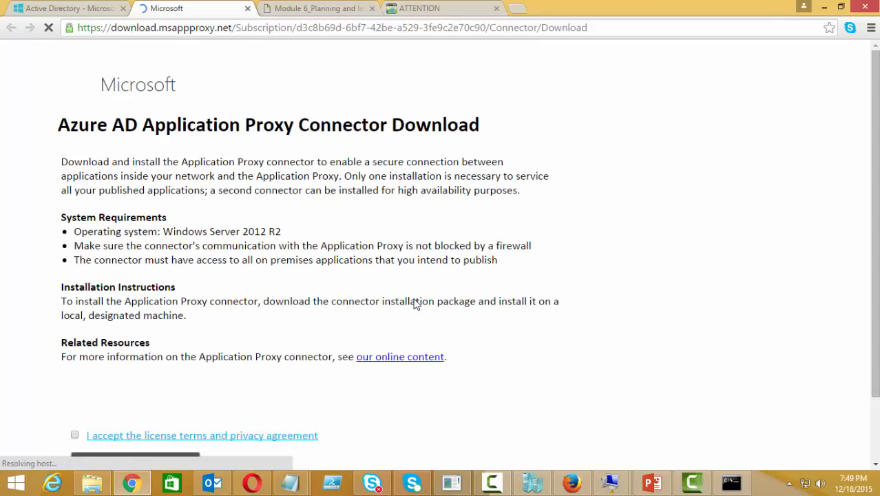
Accept the license terms and download the 64-bit Application Proxy connector installer
left_click(75, 435)
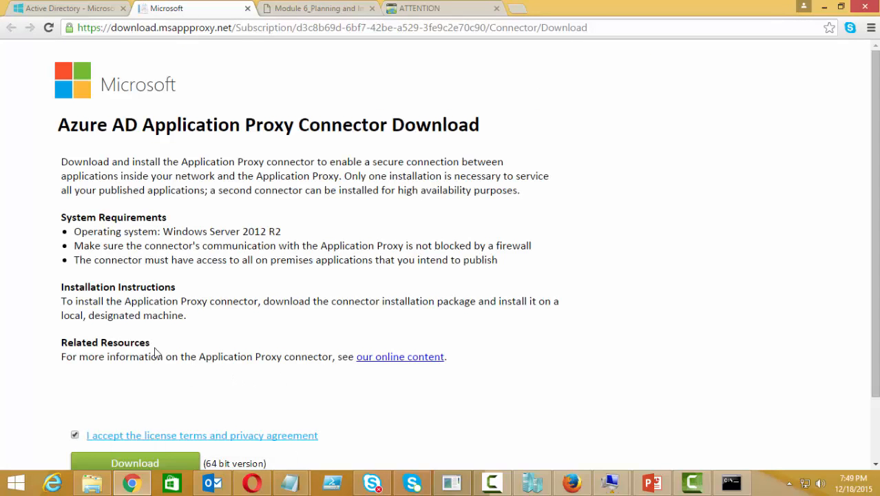
left_click(101, 10)
left_click(210, 7)
left_click(74, 8)
left_click(365, 303)
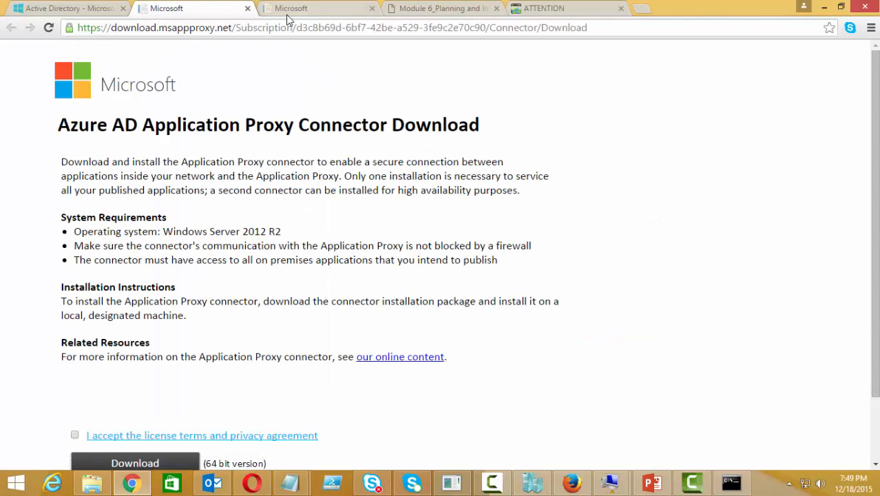
left_click(75, 434)
left_click(163, 462)
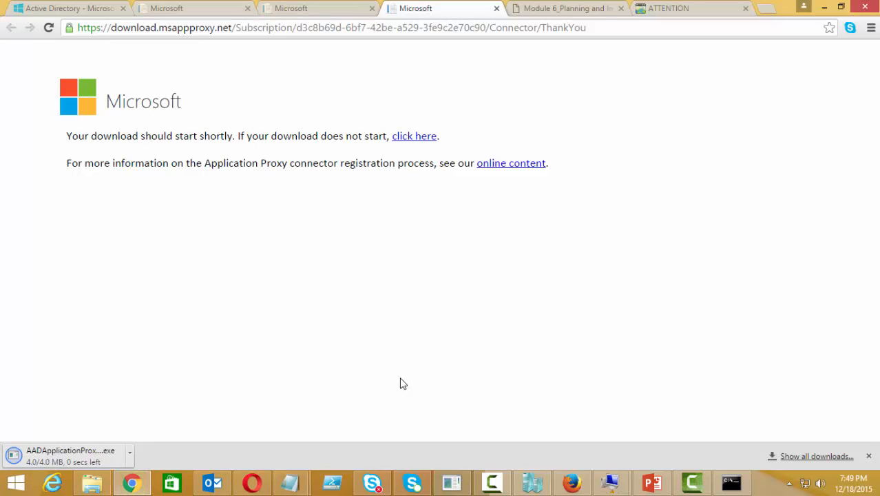
Check the RRAS VM window in Hyper-V Manager, then return to Chrome and restore the host Command Prompt
left_click(523, 487)
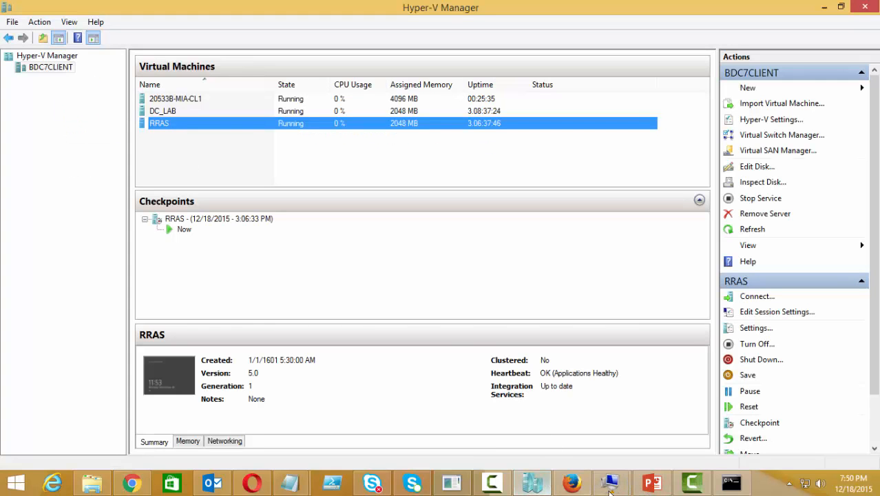
mouse_move(610, 489)
left_click(660, 372)
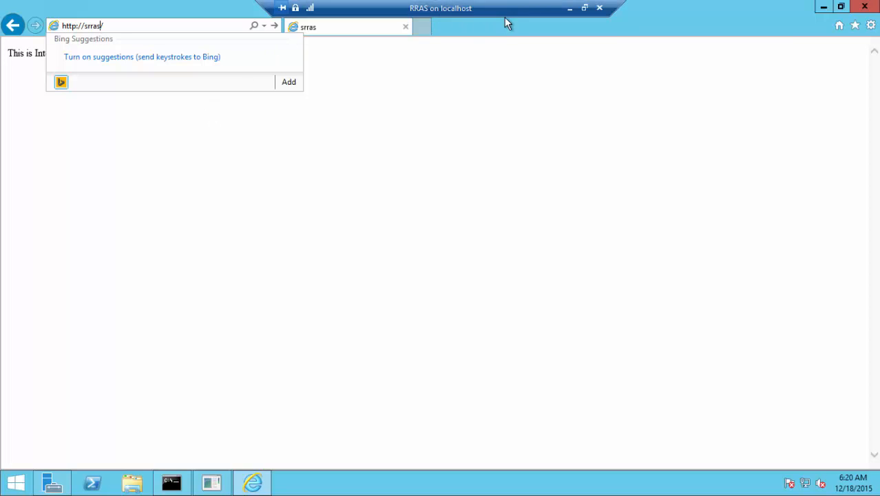
left_click(571, 9)
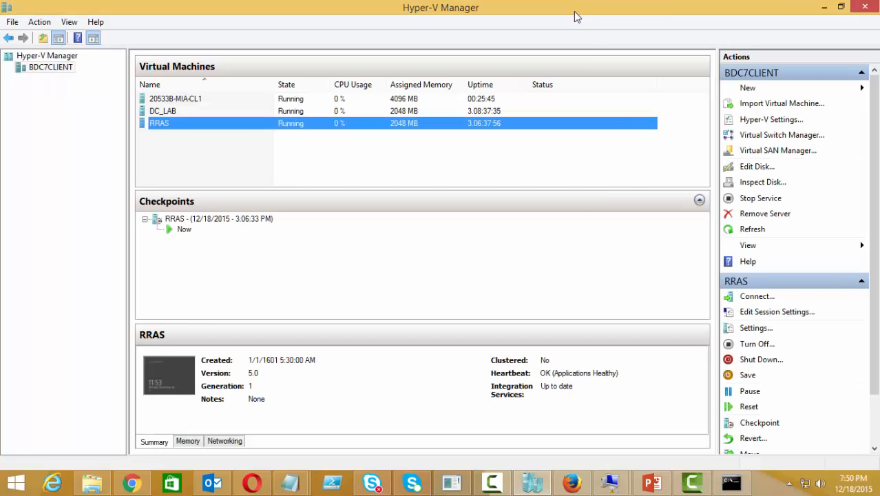
left_click(138, 485)
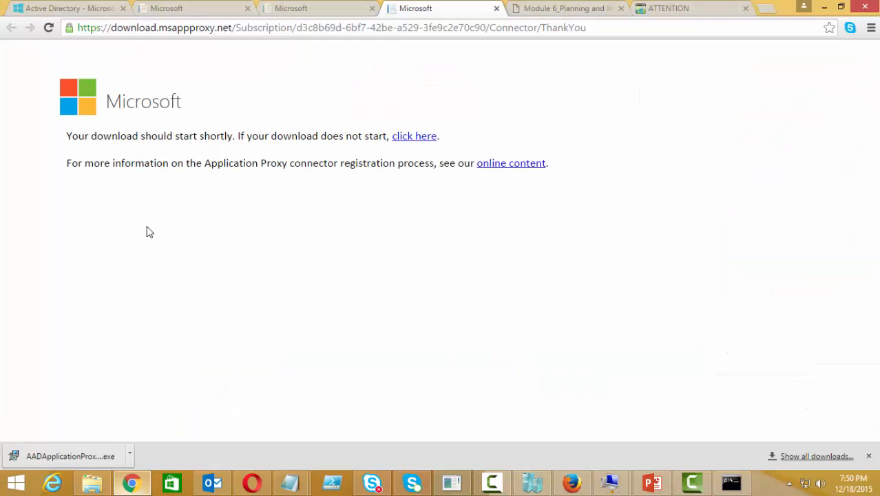
left_click(717, 474)
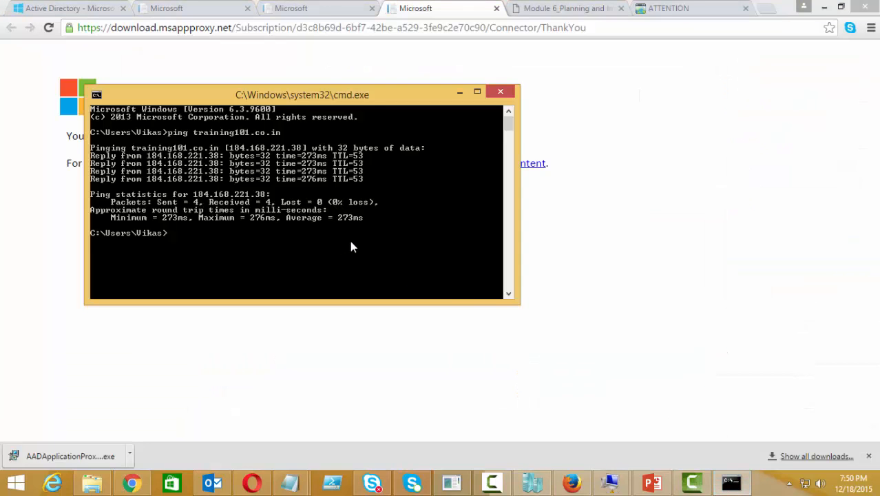
Run hostname in the host Command Prompt to confirm which machine it is
key("BackSpace")
type("tname")
key("Return")
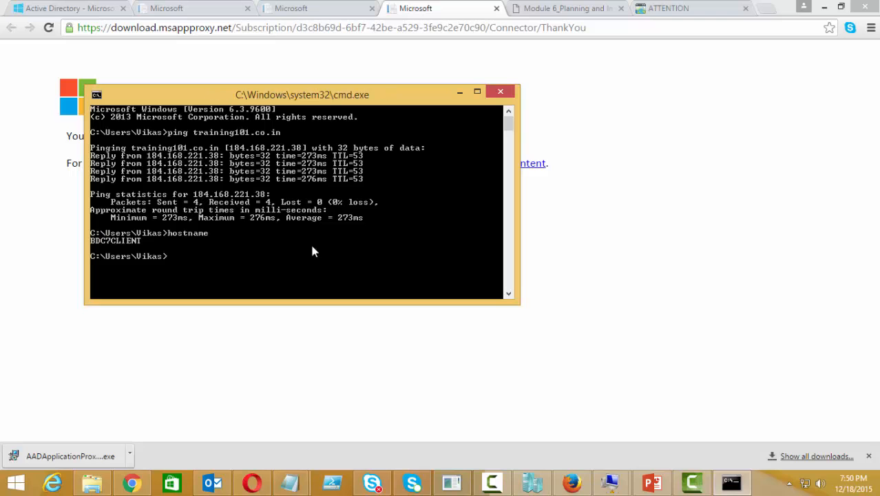
left_click(673, 8)
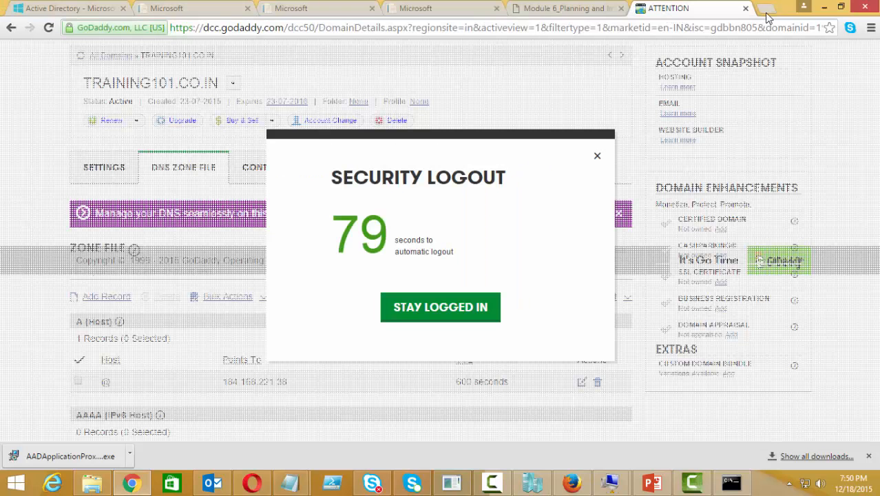
left_click(765, 8)
type("https")
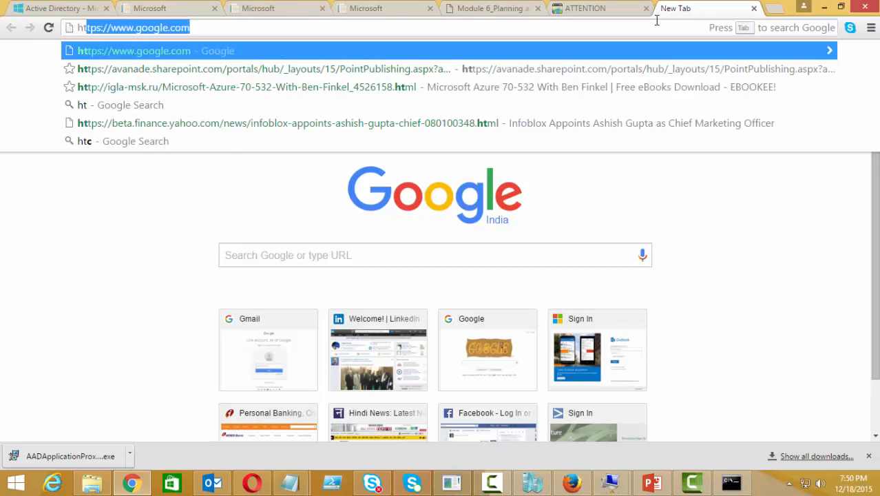
key("BackSpace")
key("BackSpace")
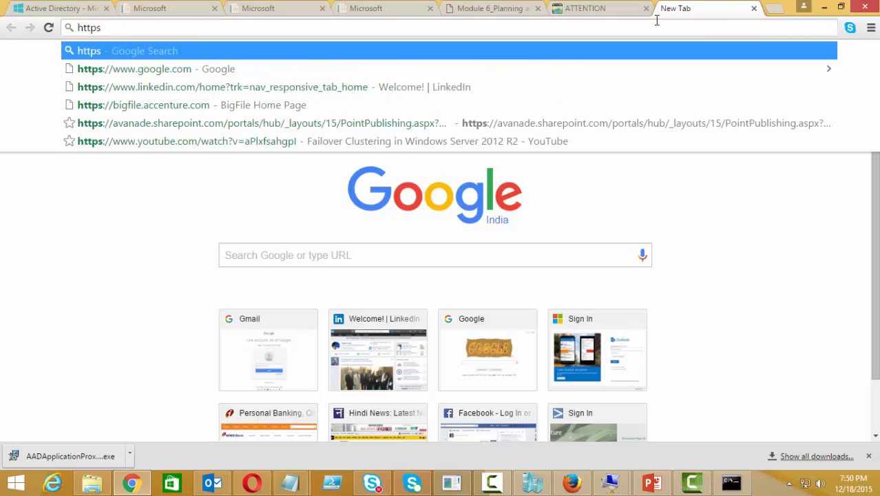
type("://")
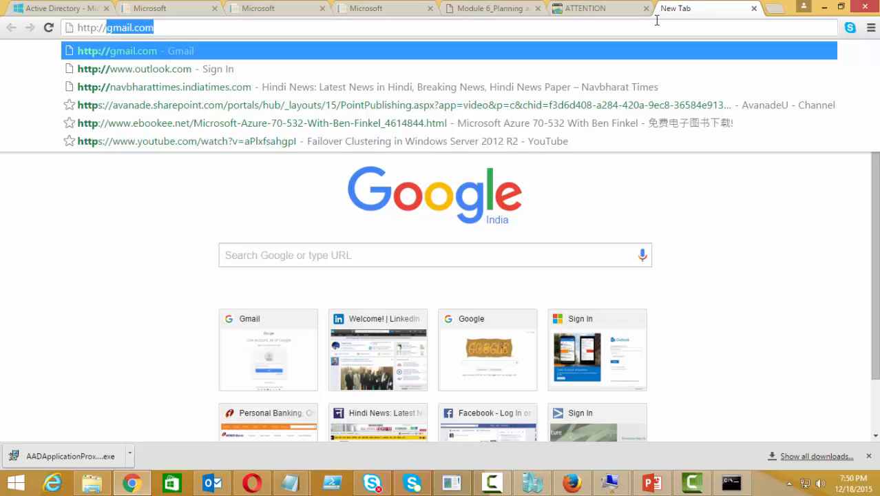
type("sr")
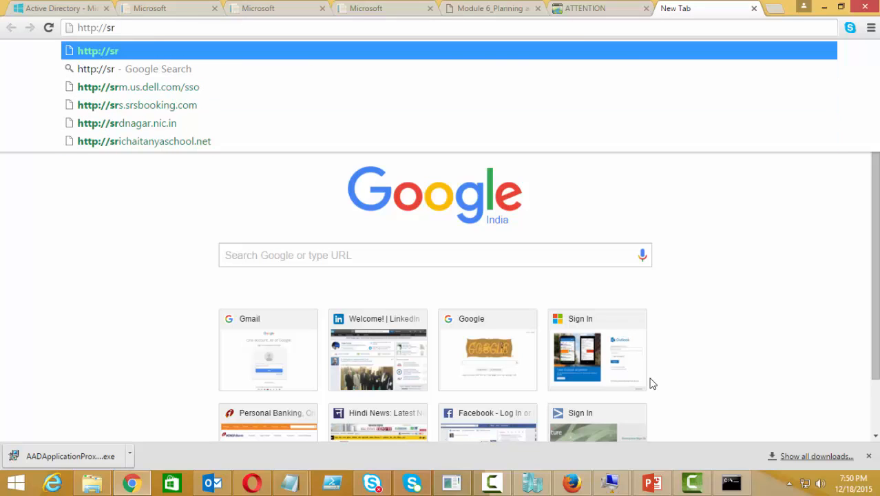
left_click(609, 482)
left_click(665, 377)
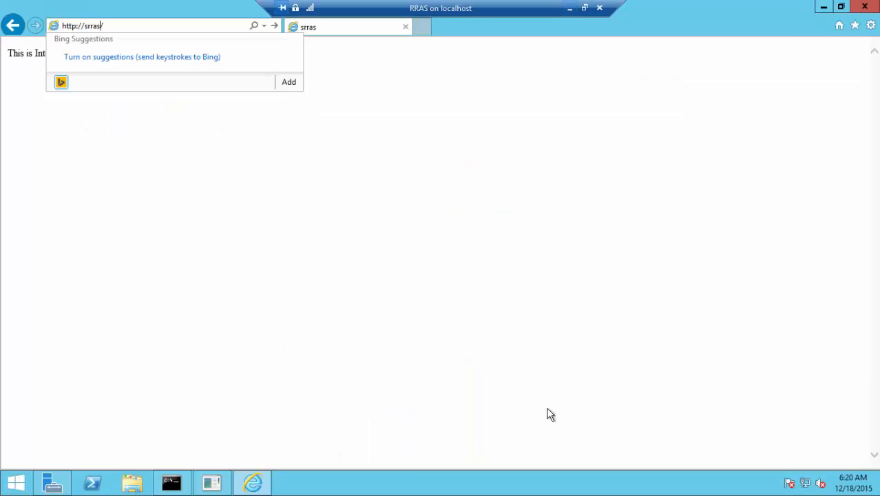
left_click(172, 481)
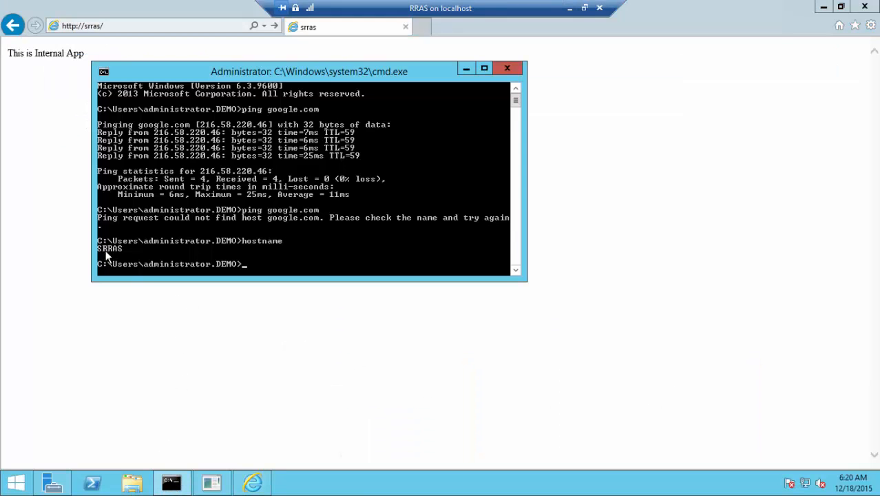
left_click(570, 8)
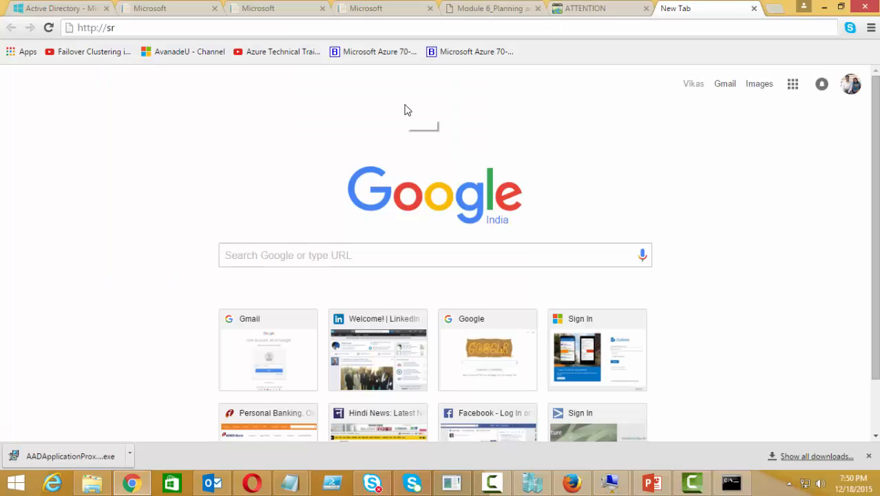
type("ras")
key("Return")
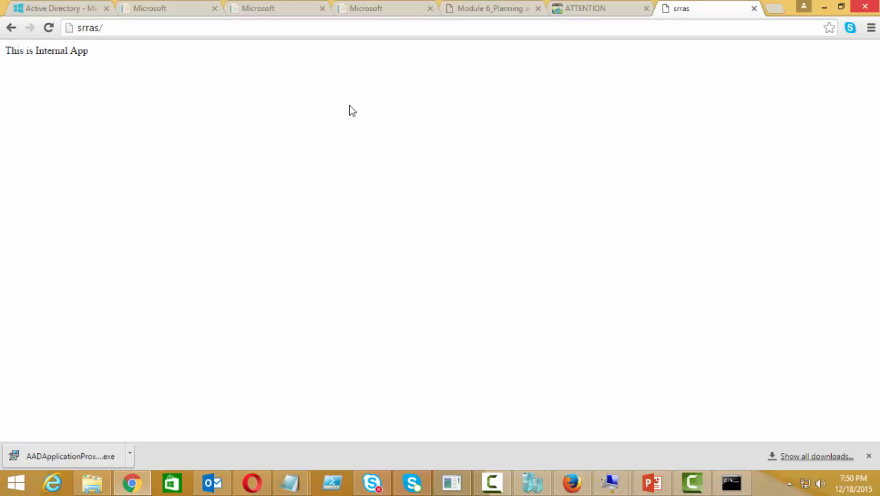
left_click(162, 27)
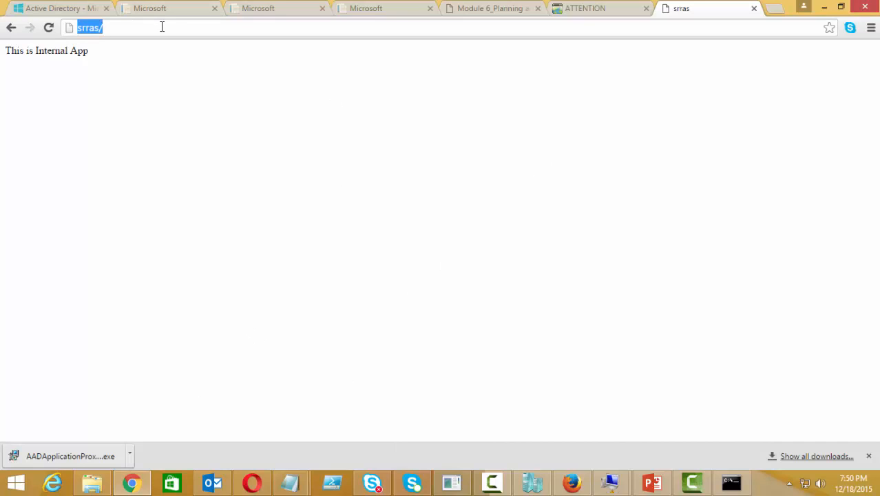
Disable the host's vEthernet (Internal) adapter from Network and Sharing Center, then return to Chrome
right_click(807, 486)
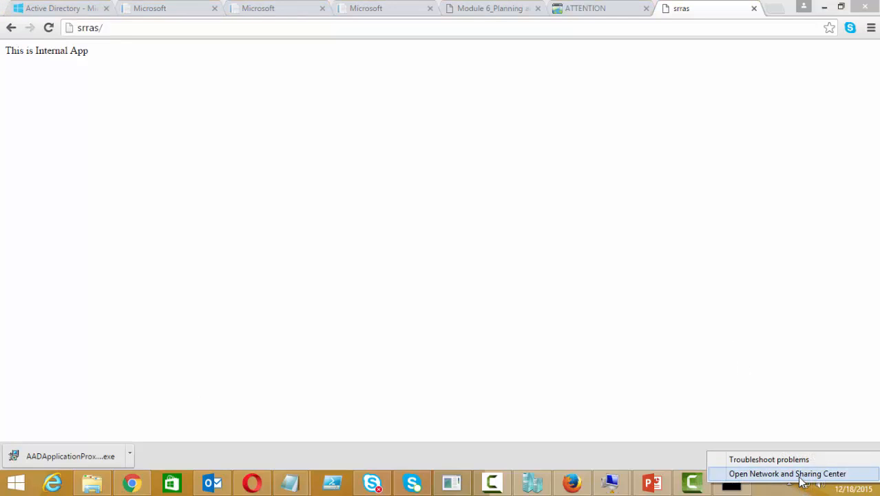
left_click(805, 473)
left_click(336, 100)
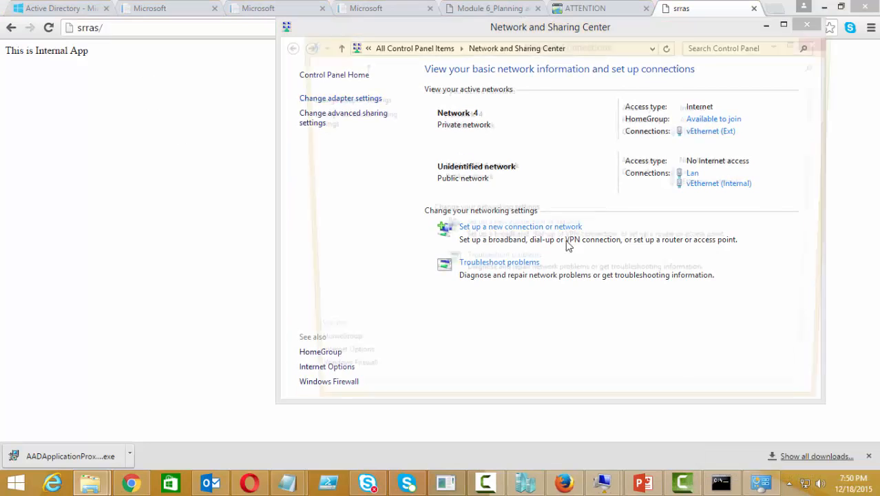
right_click(525, 160)
left_click(555, 164)
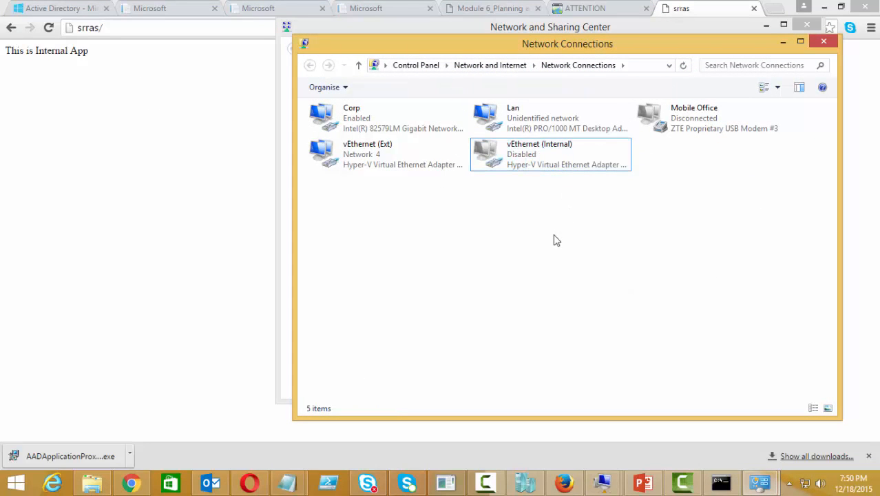
left_click(144, 27)
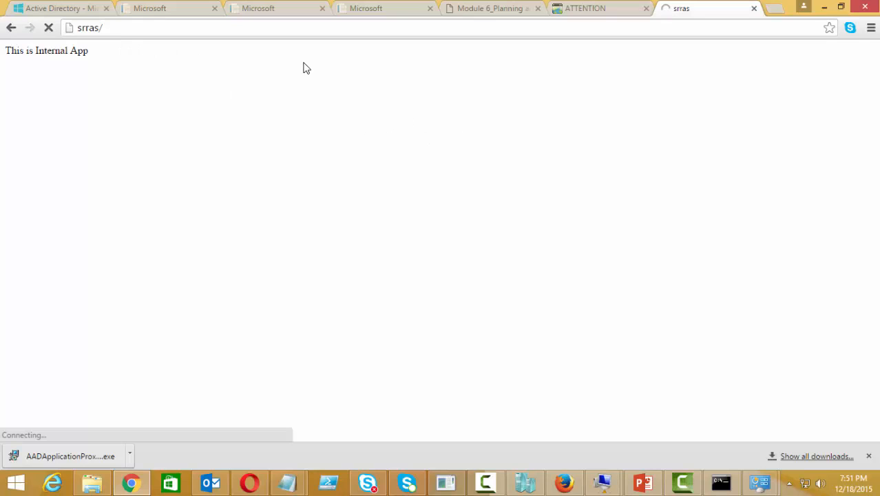
left_click(184, 29)
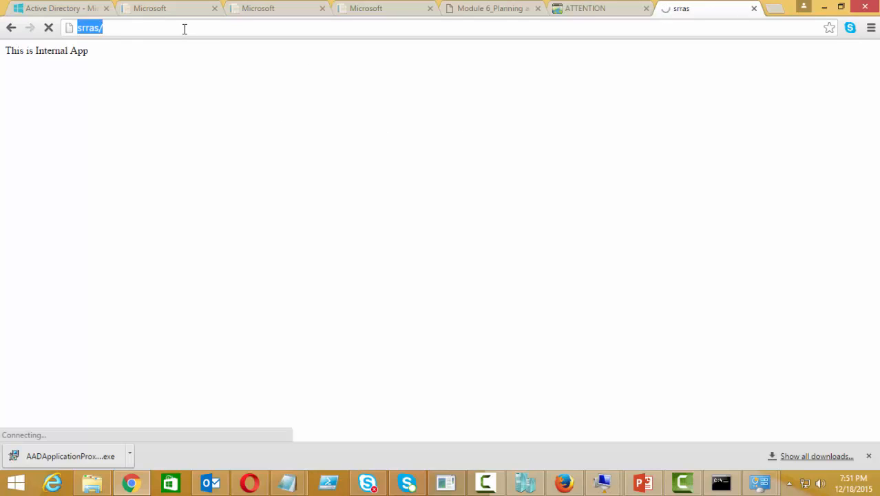
right_click(87, 28)
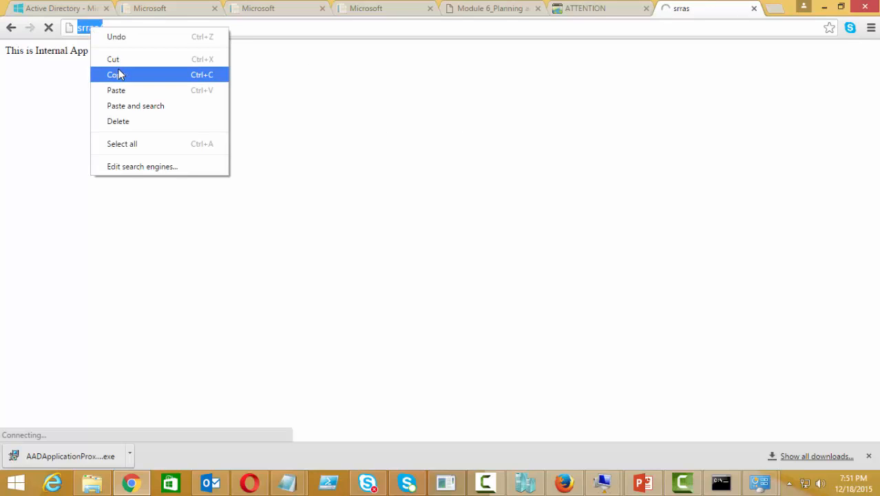
left_click(118, 73)
left_click(249, 483)
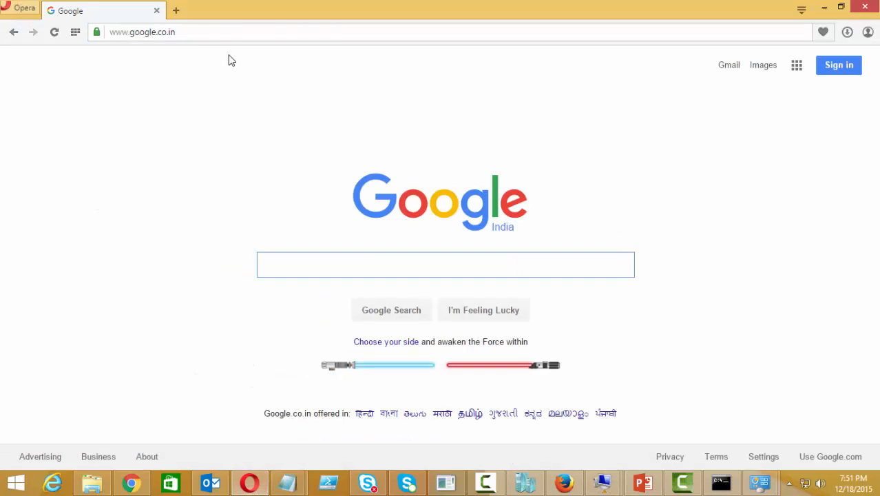
left_click(219, 35)
type("http://")
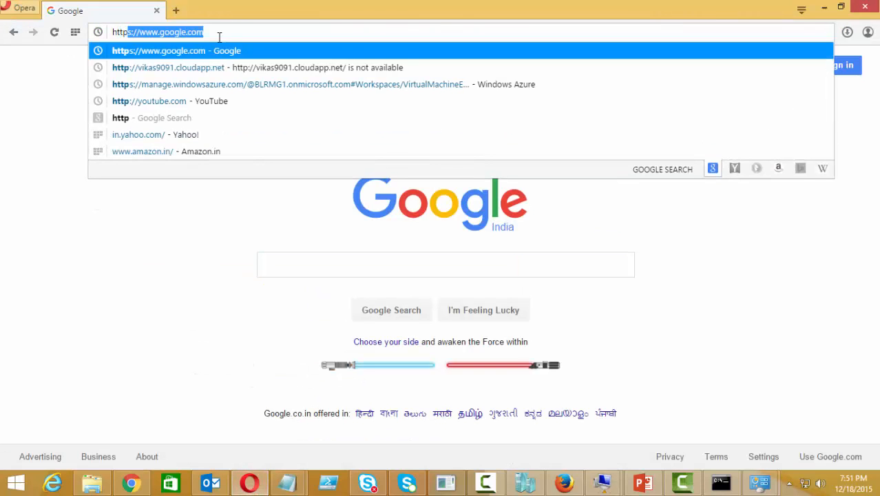
key("ctrl+v")
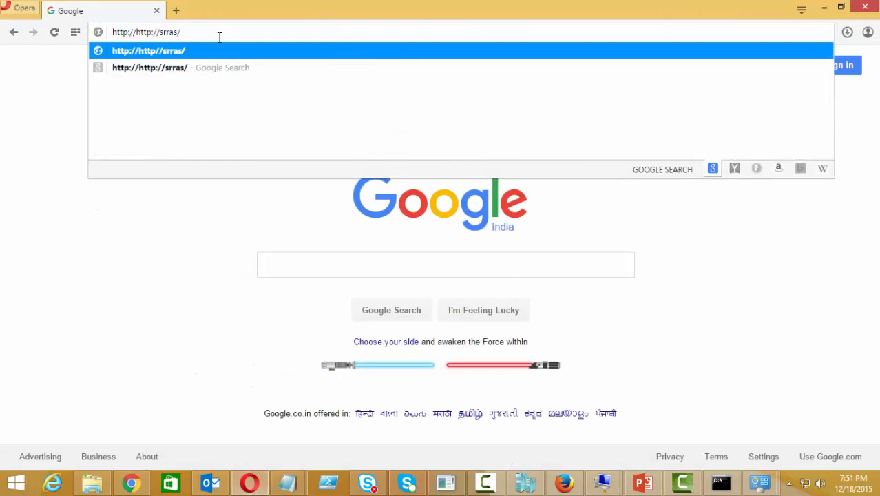
key("Left")
key("Left")
key("Left")
key("Left")
key("Left")
key("Left")
key("Left")
key("Left")
key("Left")
key("Left")
key("Left")
key("Left")
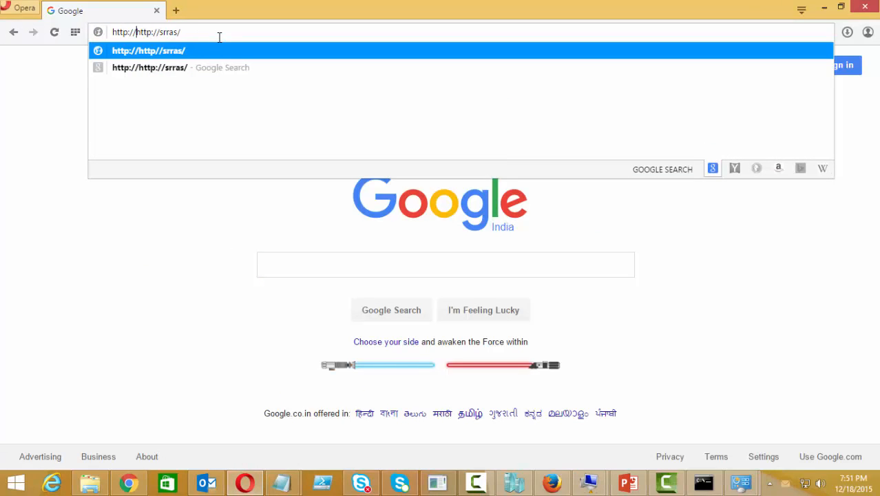
key("BackSpace")
key("BackSpace")
key("BackSpace")
key("BackSpace")
key("BackSpace")
key("BackSpace")
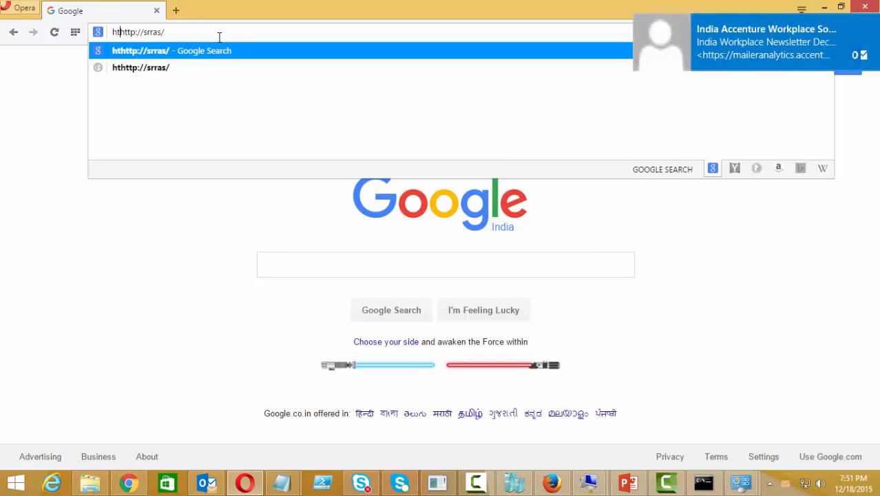
key("BackSpace")
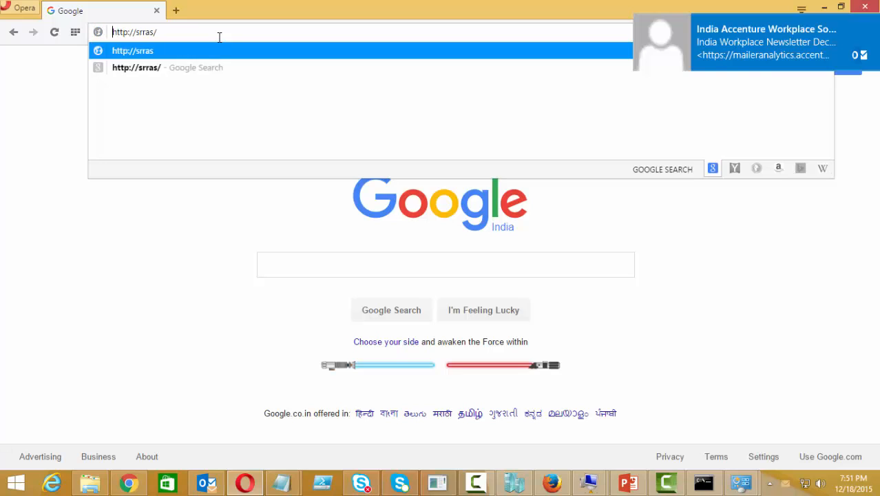
key("Return")
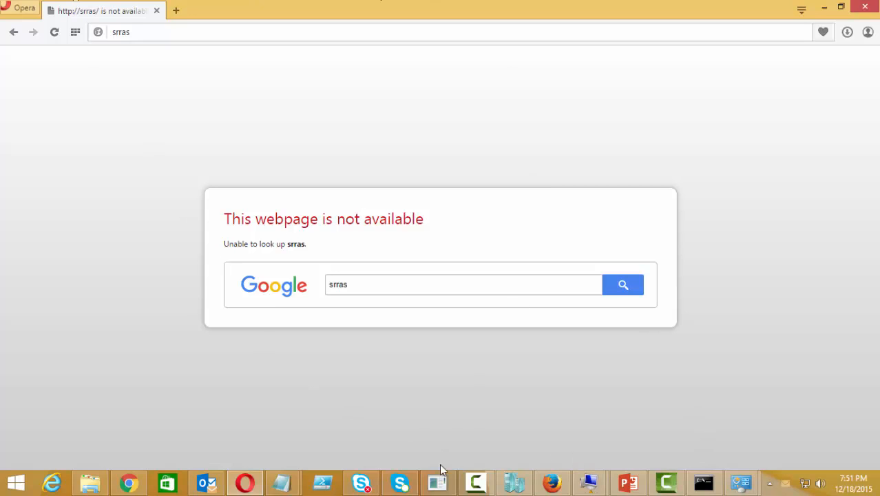
Minimise Hyper-V Manager and Opera to bring Chrome back in front
left_click(514, 481)
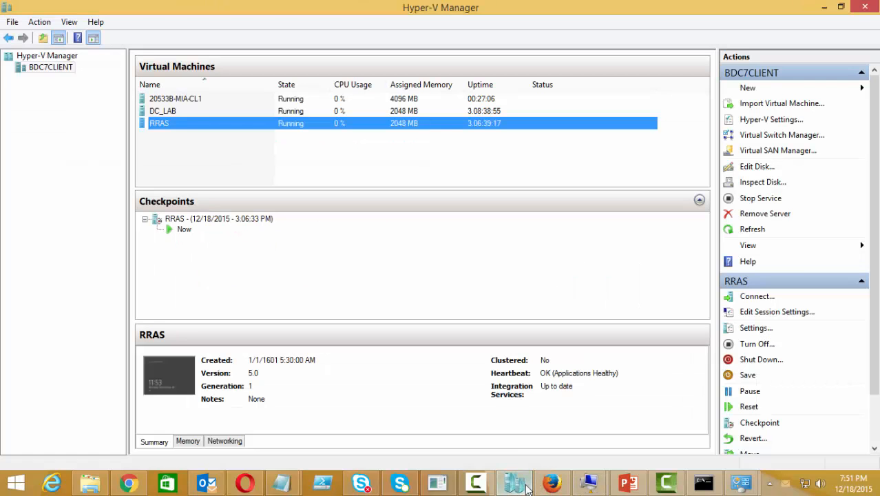
left_click(824, 7)
left_click(824, 7)
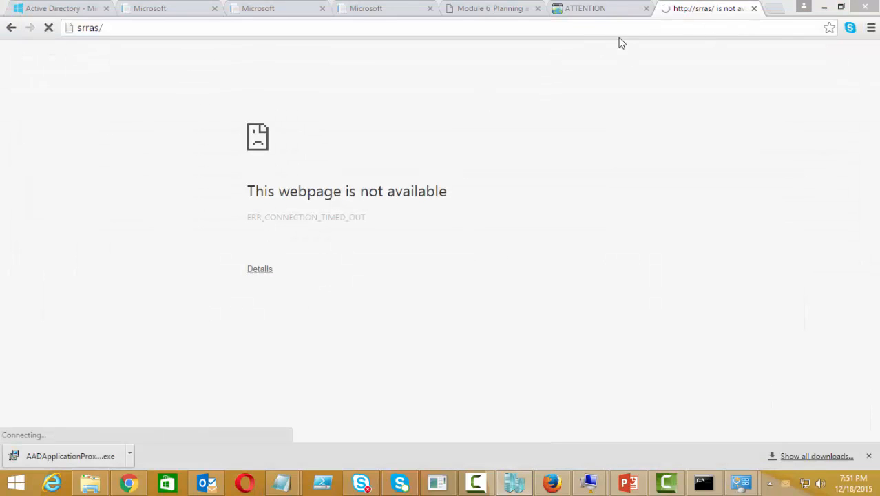
Copy AADApplicationProxyConnectorInstaller from the downloads folder to the OS (C:) root with administrator permission
left_click(248, 12)
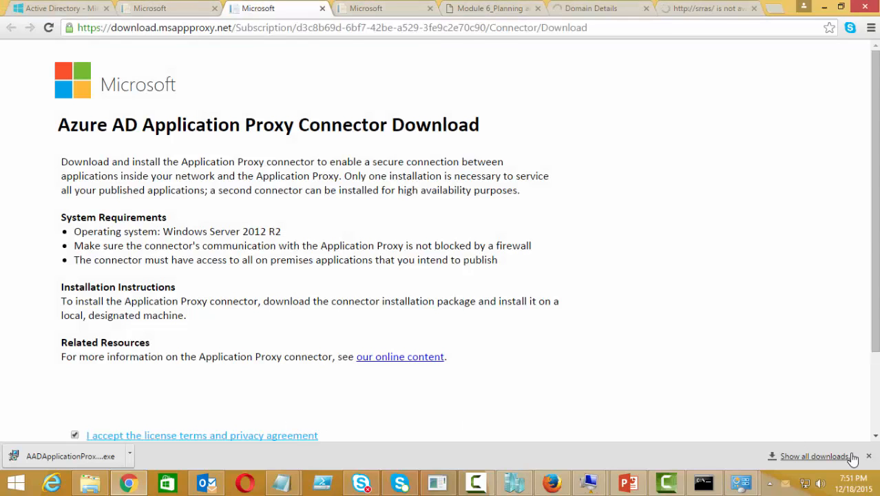
left_click(805, 457)
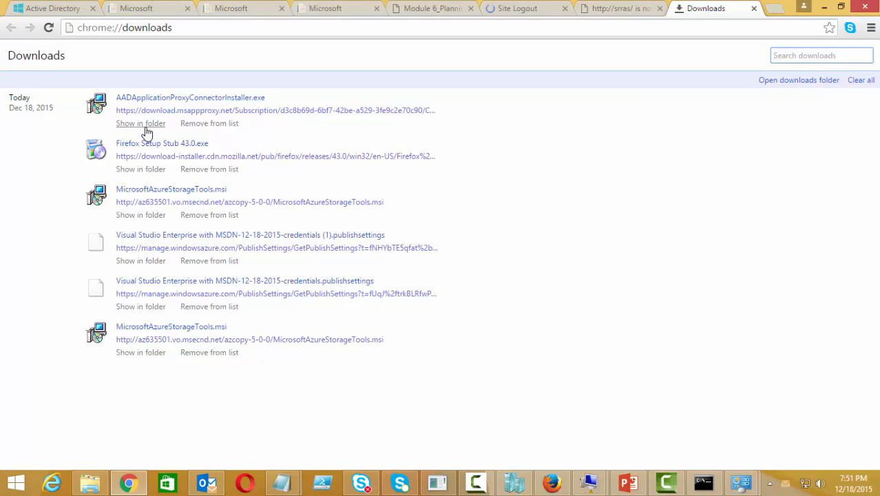
left_click(148, 125)
right_click(178, 140)
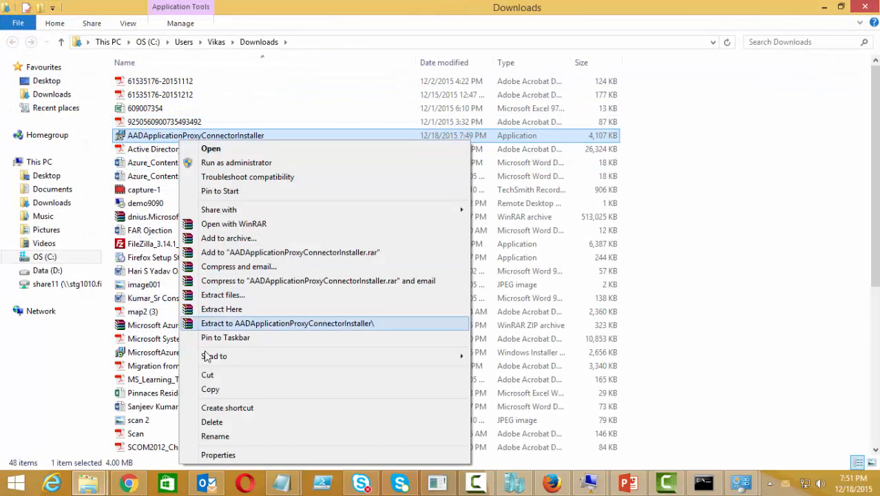
left_click(221, 390)
left_click(51, 257)
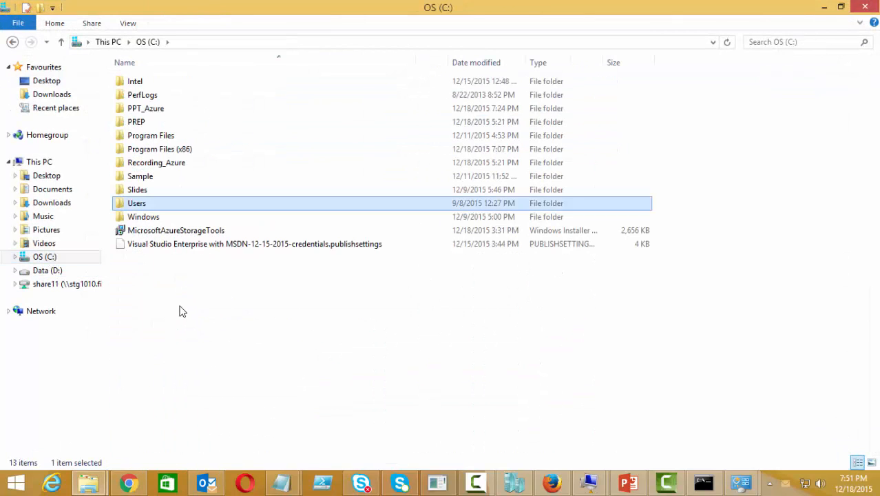
right_click(181, 308)
left_click(221, 375)
left_click(408, 162)
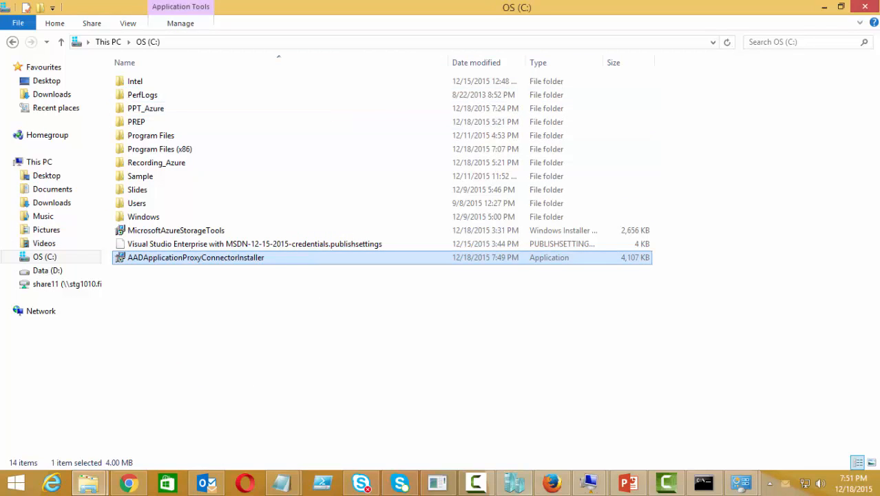
left_click(436, 483)
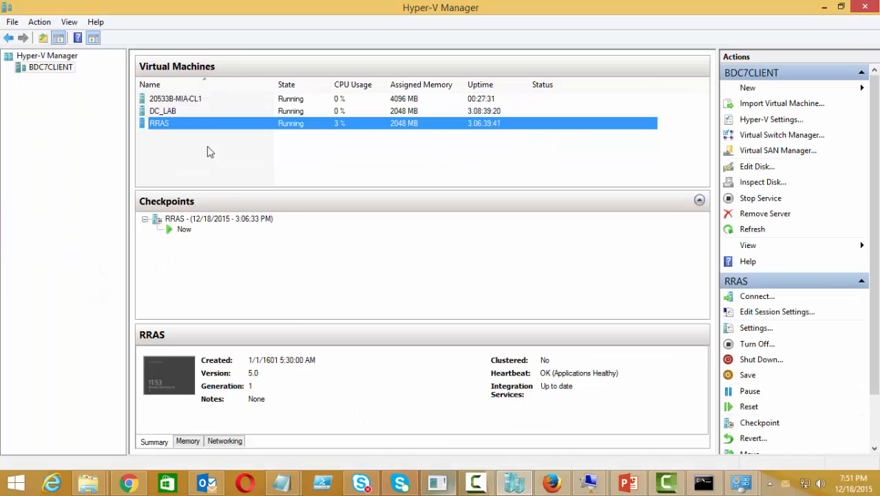
Connect to the RRAS VM and browse Internet Explorer to manage.windowsazure.com
right_click(162, 125)
left_click(178, 133)
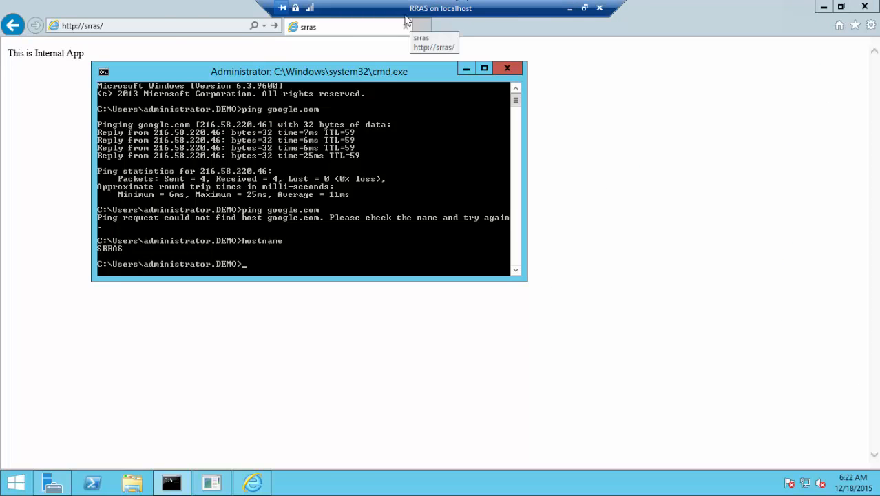
left_click(168, 28)
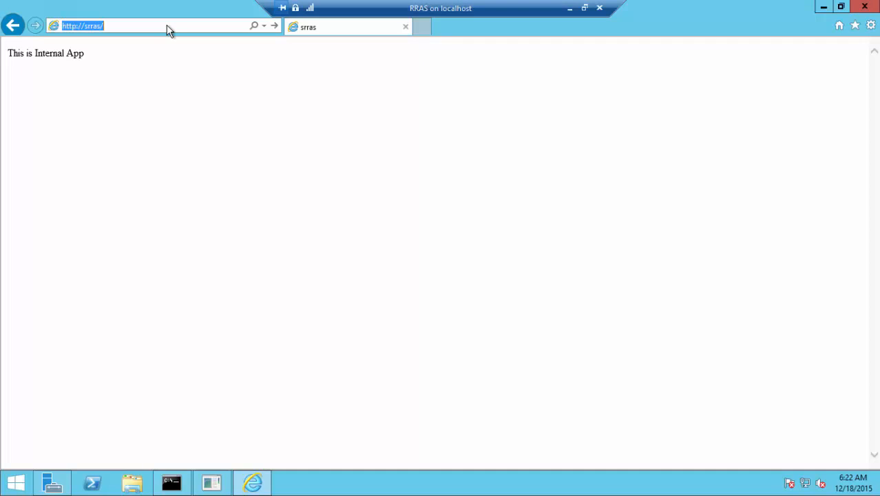
type("manage")
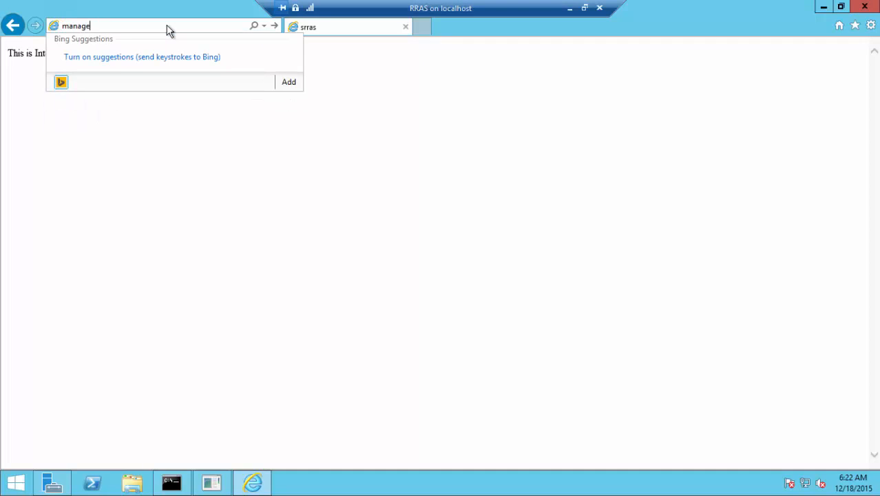
type(".windowsazure.com")
key("Return")
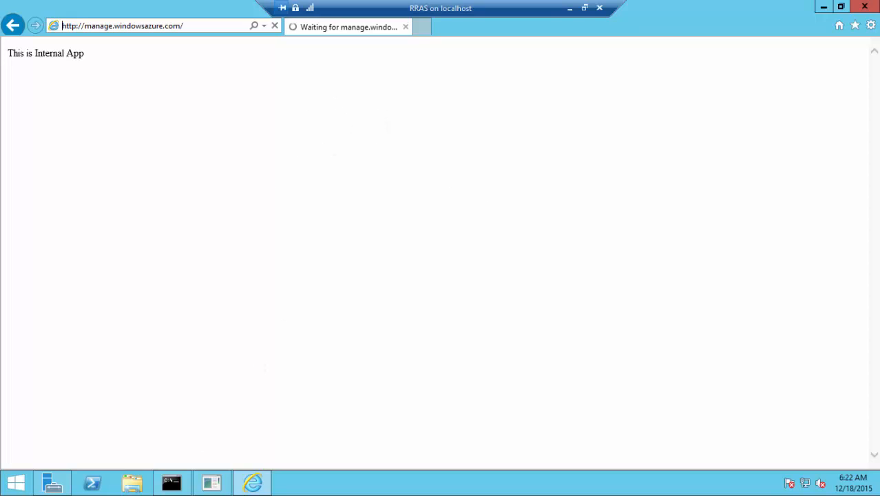
Rerun ping google.com in the VM's command prompt, then return to the Azure sign-in page
left_click(212, 482)
left_click(559, 221)
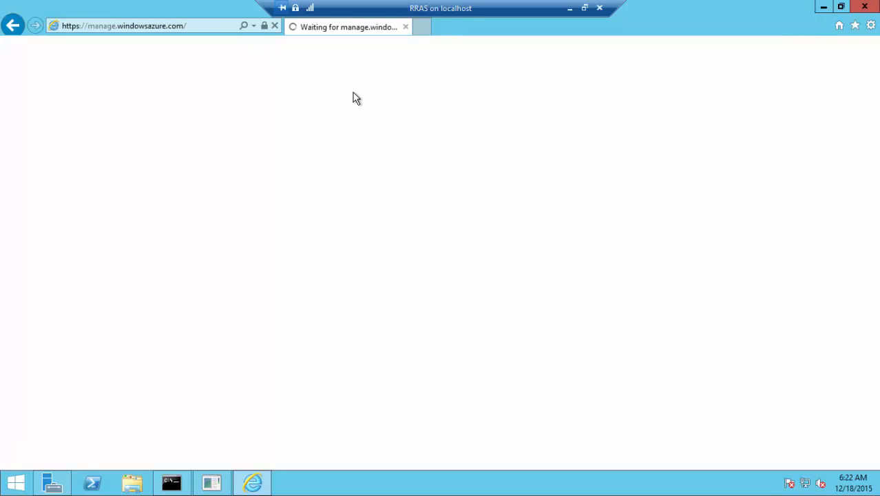
left_click(172, 482)
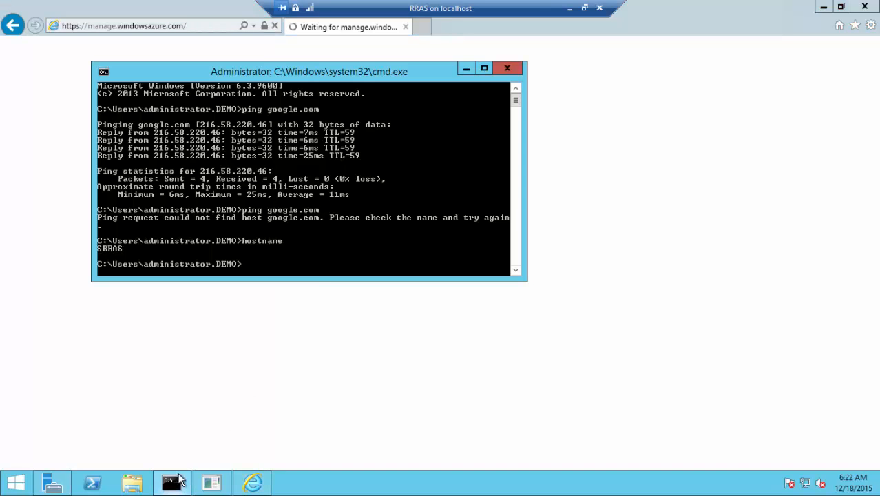
left_click_drag(346, 75, 445, 199)
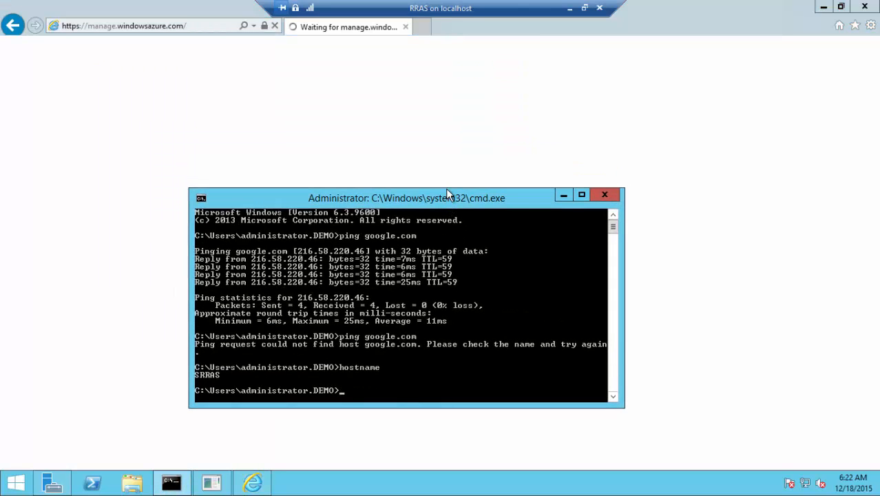
key("Up")
key("Up")
key("Return")
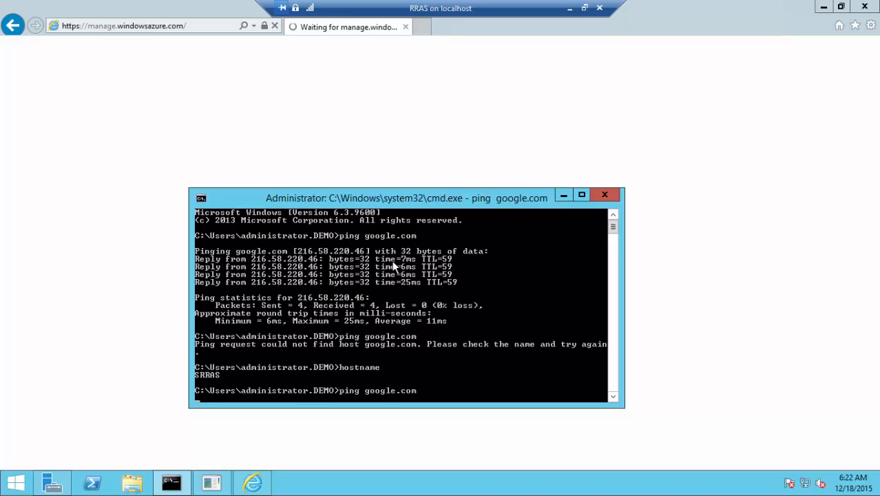
scroll(395, 265, "down", 2)
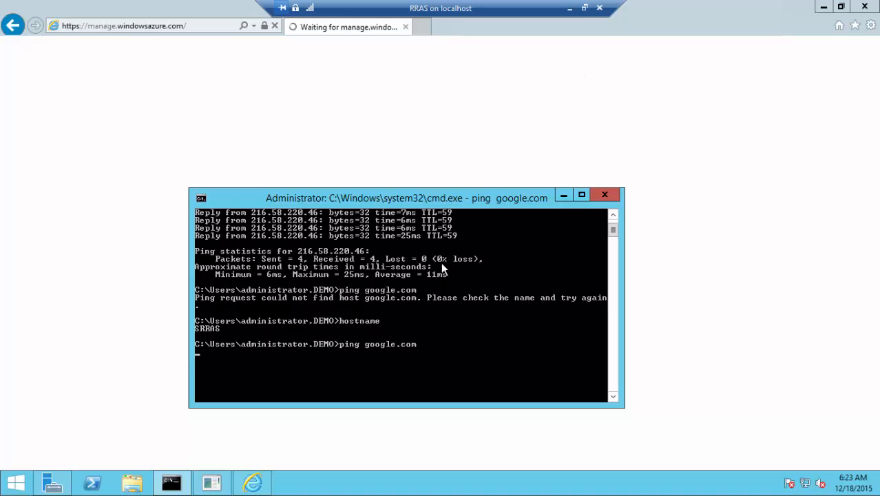
scroll(424, 312, "down", 2)
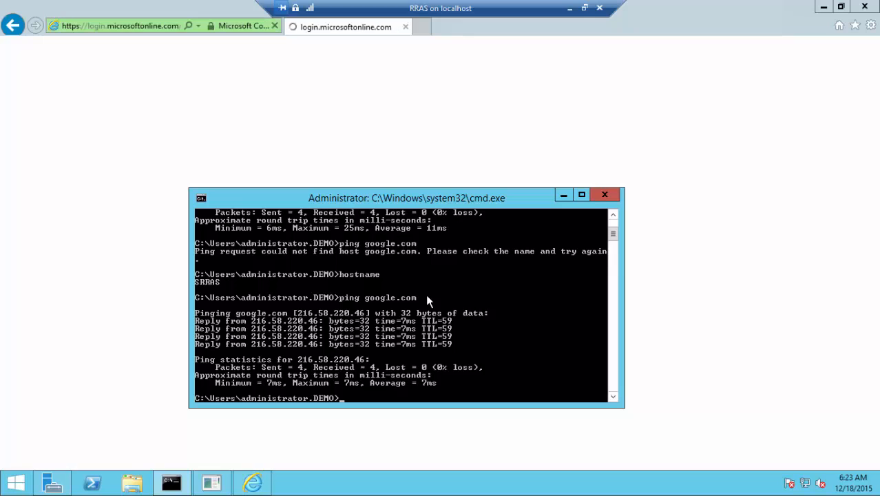
left_click(714, 29)
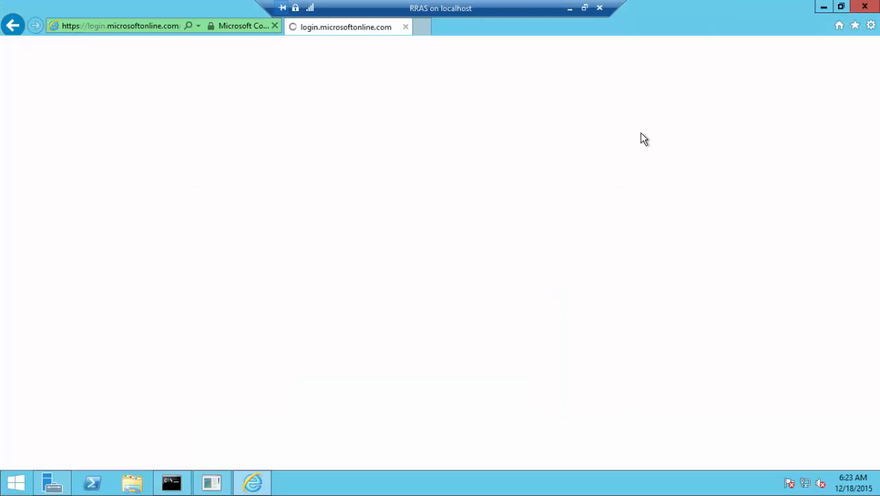
left_click(212, 482)
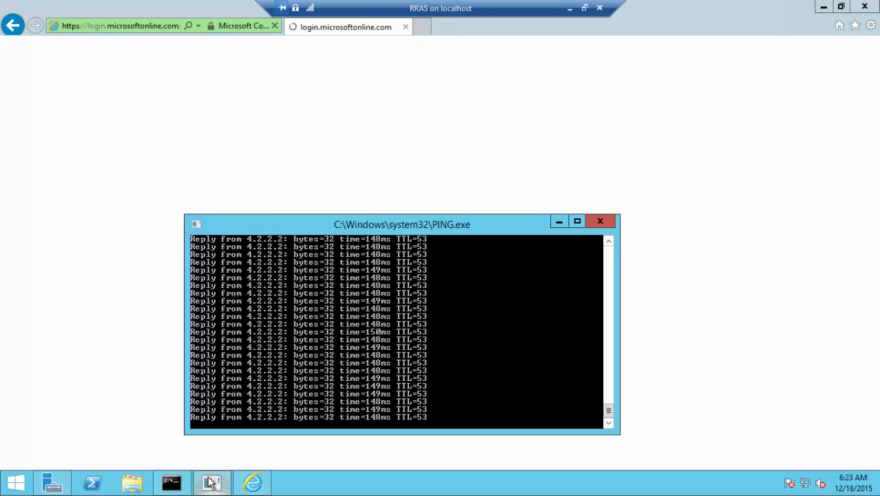
left_click(559, 221)
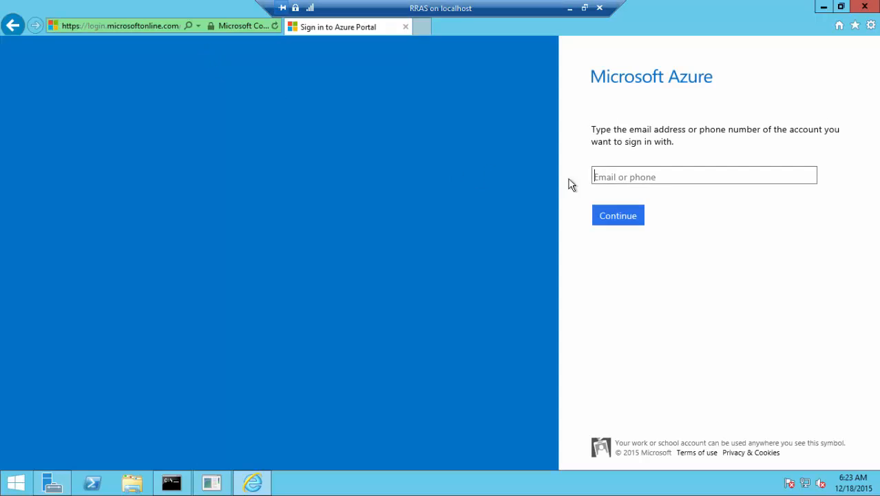
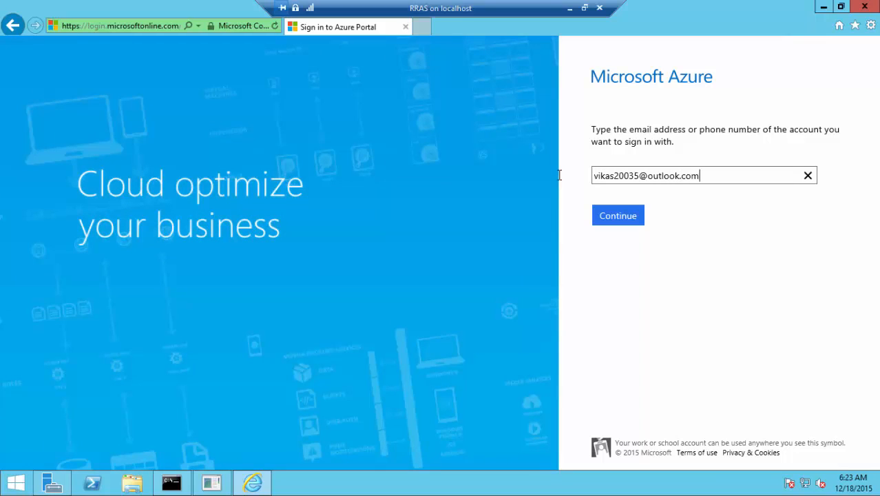
Sign in with the account e-mail and password, then decline saving the password
left_click(633, 217)
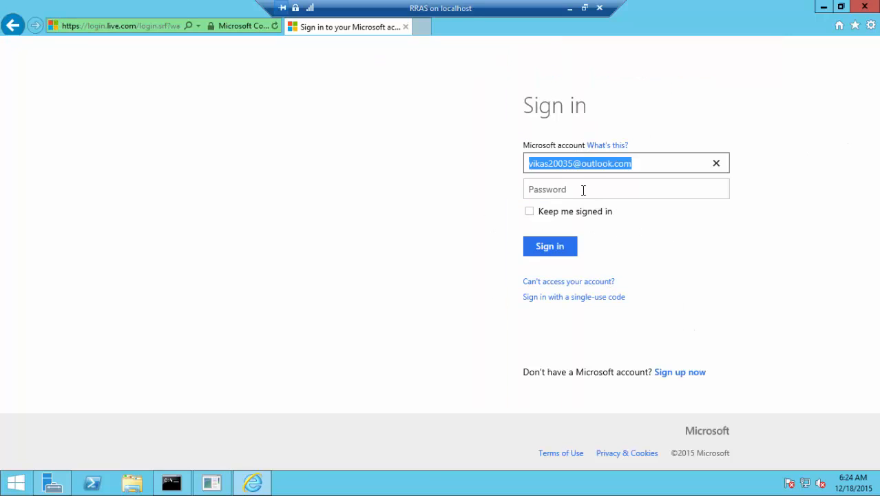
left_click(583, 188)
type("•")
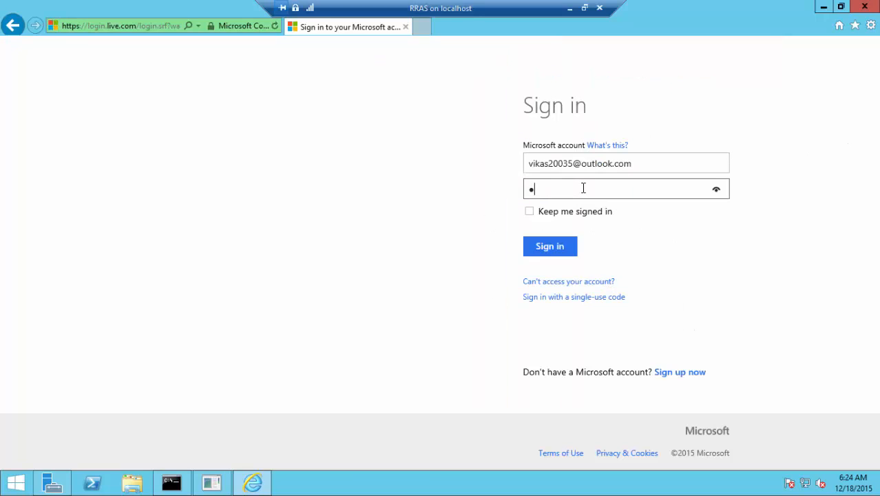
type("•••••••••")
left_click(564, 247)
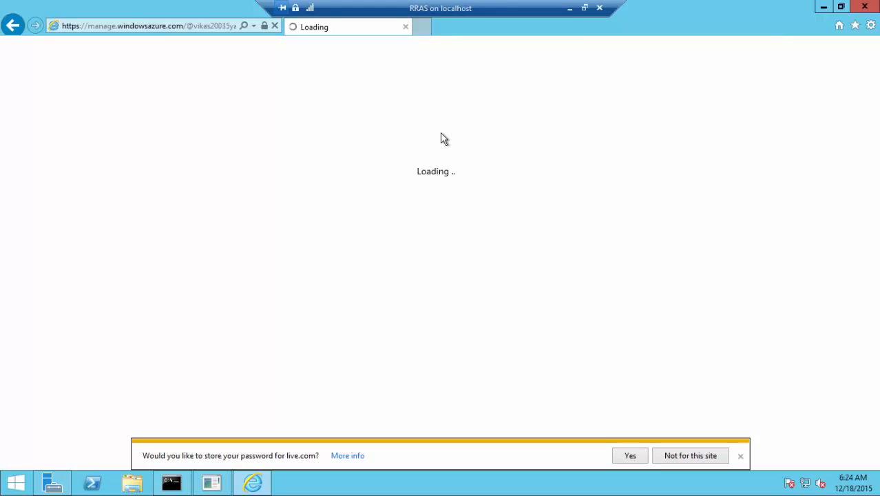
left_click(740, 456)
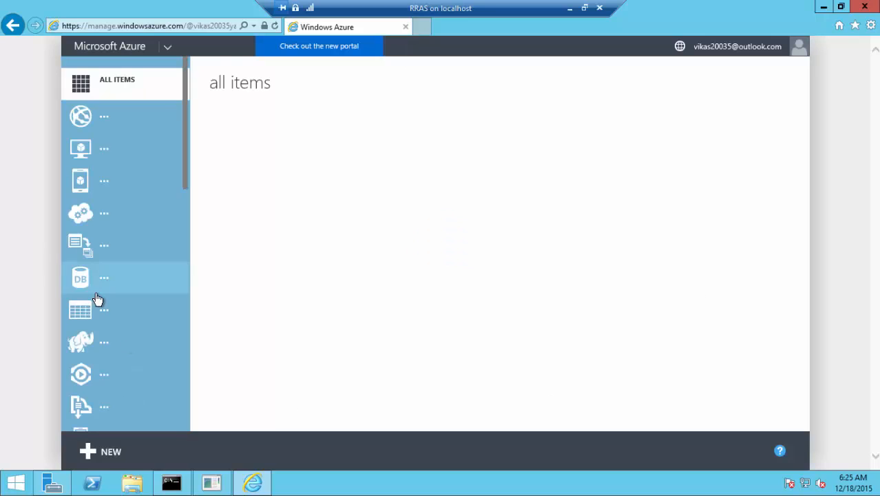
Open InternalApp under the Oncloud9090 directory's applications and start the connector download
scroll(102, 294, "down", 10)
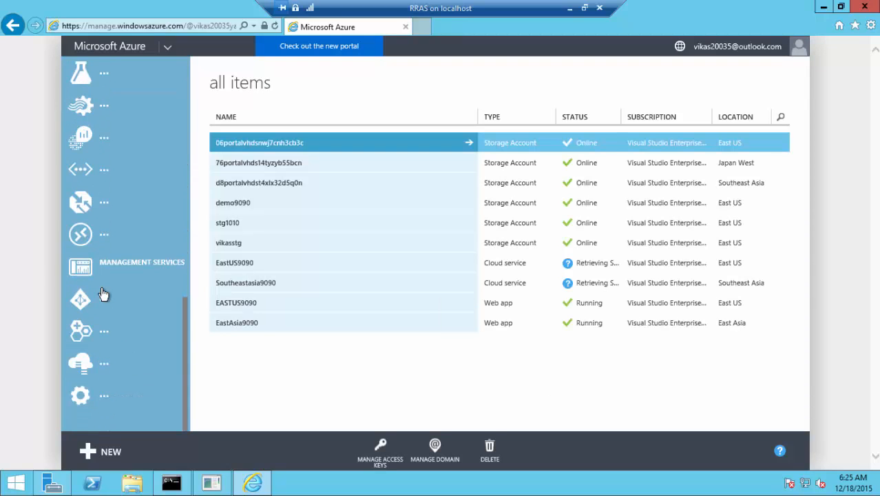
scroll(124, 286, "up", 5)
scroll(125, 277, "down", 5)
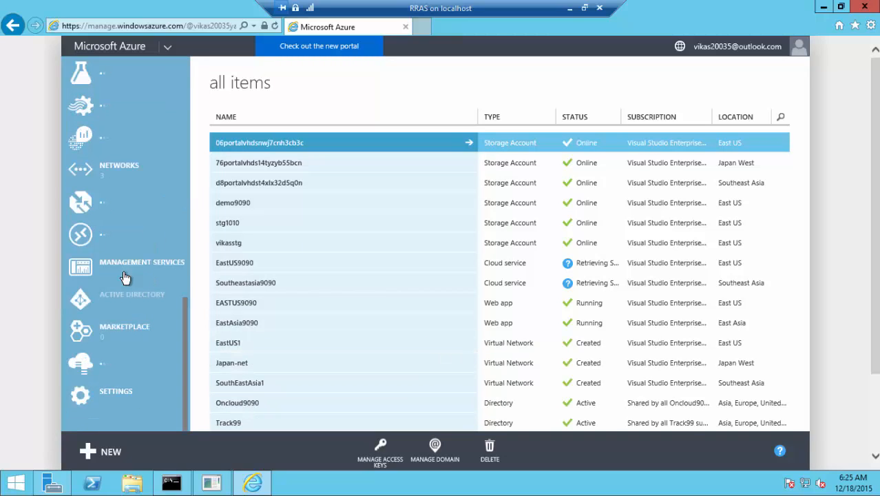
left_click(248, 405)
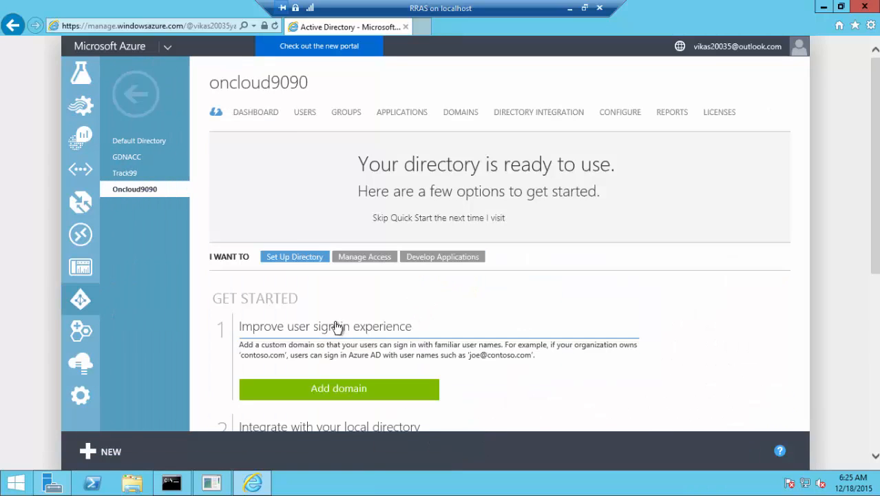
left_click(399, 123)
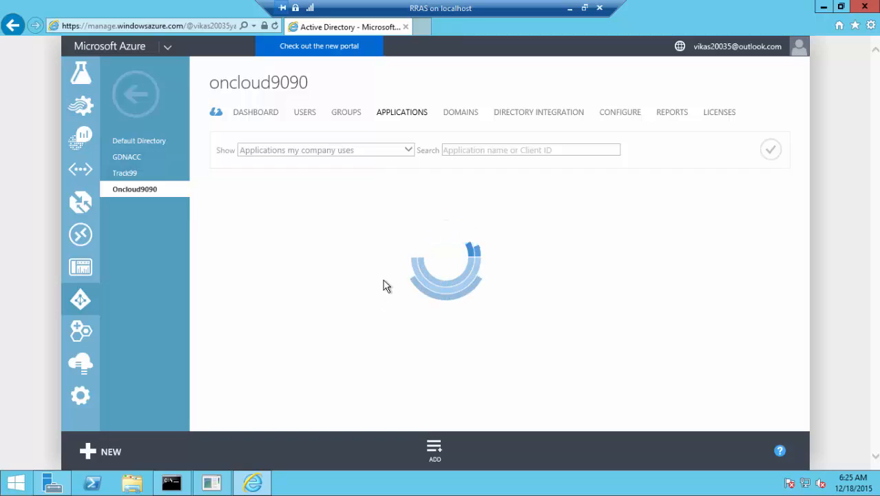
left_click(261, 255)
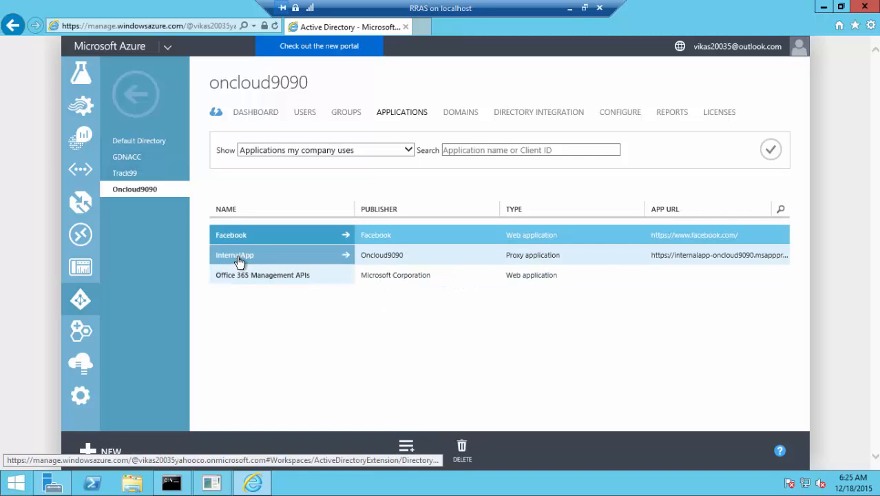
left_click(240, 256)
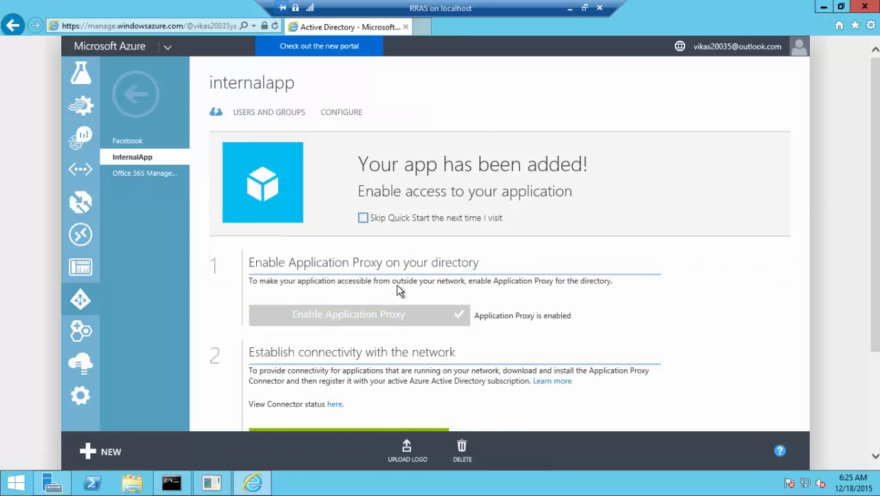
scroll(385, 309, "down", 2)
left_click(326, 377)
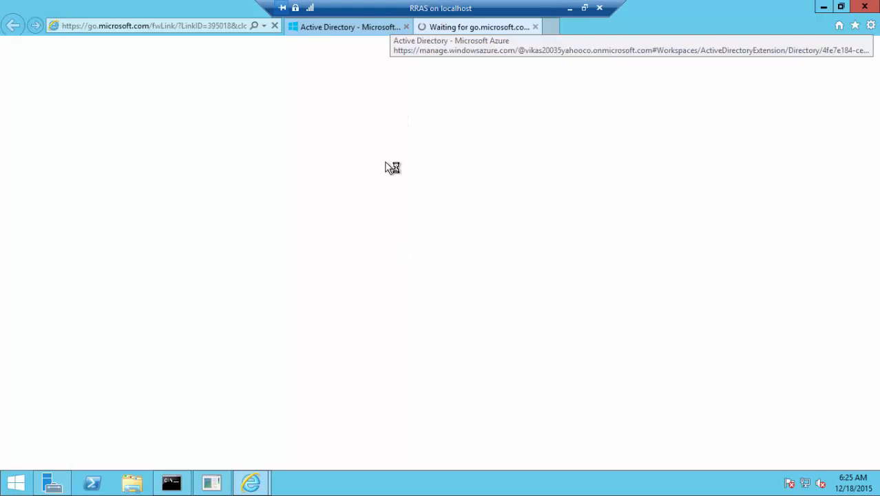
Check the server's name by running hostname in the command prompt
left_click(59, 485)
left_click(778, 35)
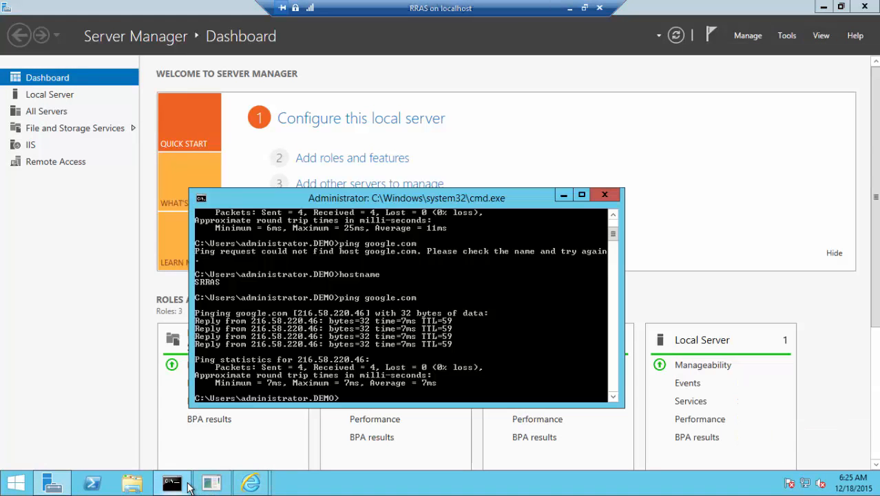
left_click(171, 483)
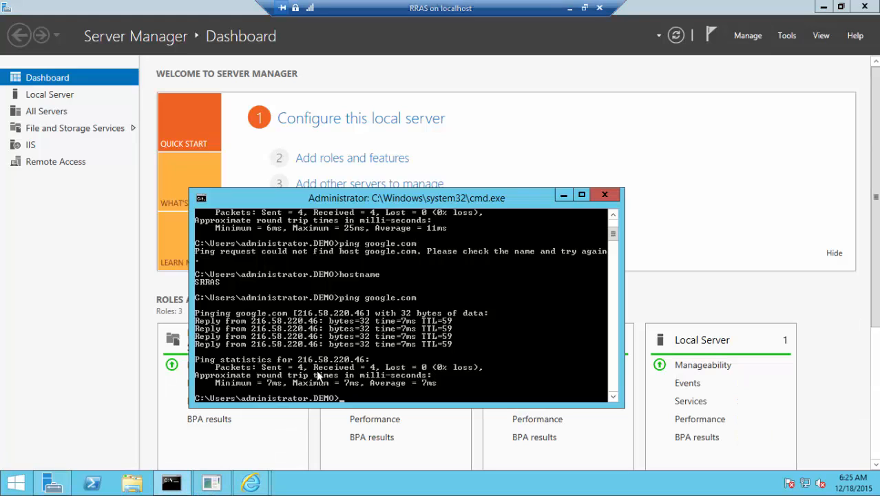
type("hostname")
key("Return")
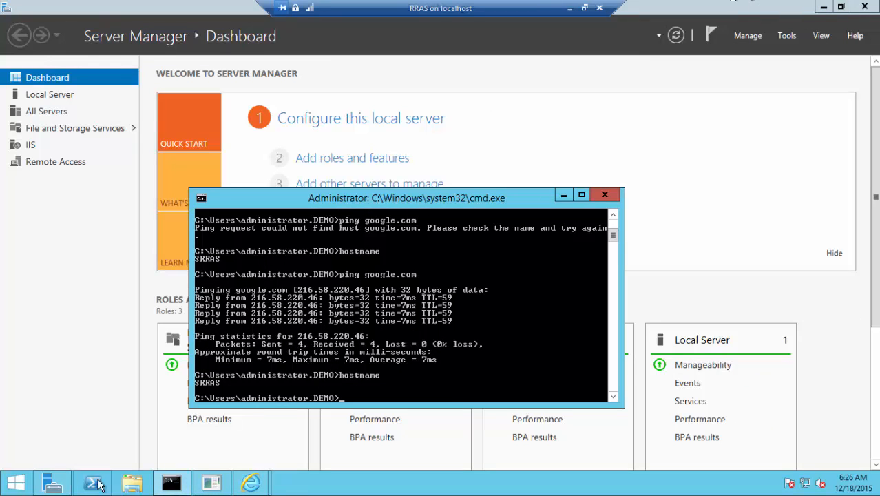
Retry the go.microsoft.com connector download page and check the continuous ping to 4.2.2.2
mouse_move(250, 483)
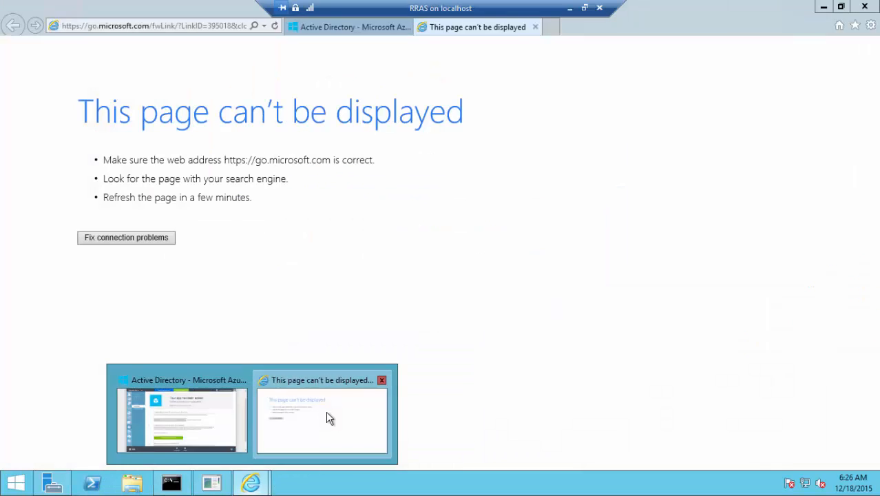
left_click(329, 417)
left_click(273, 26)
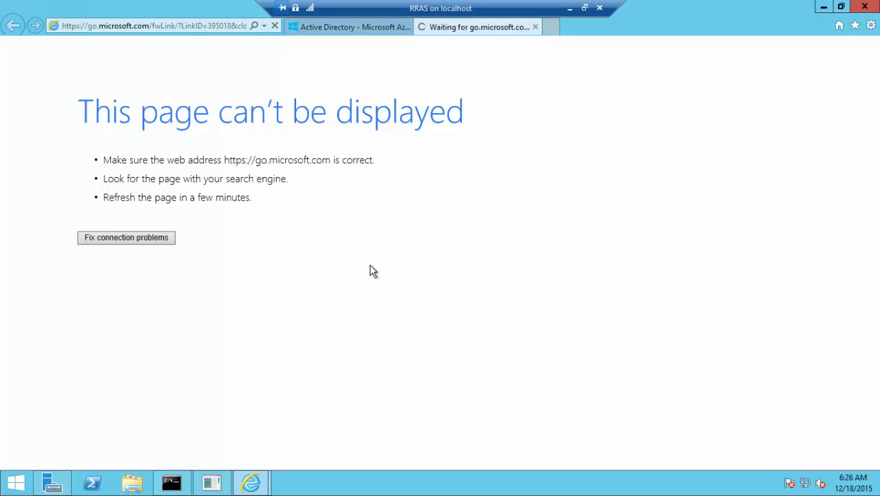
left_click(219, 483)
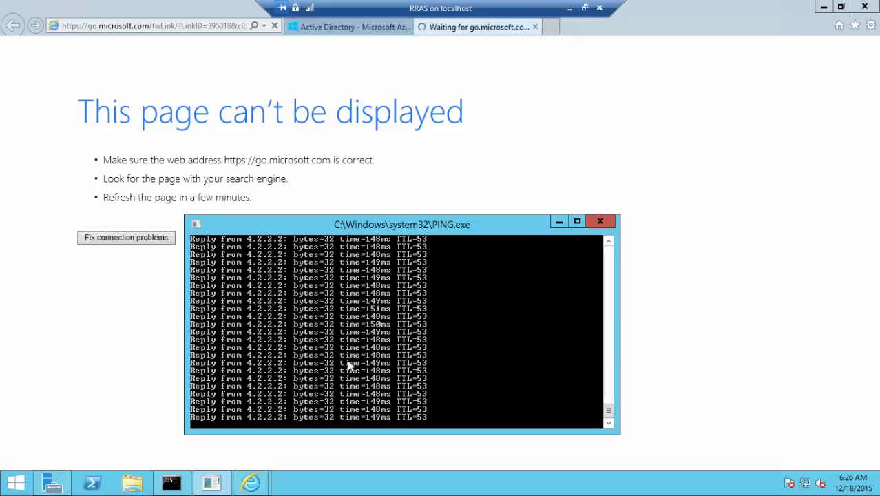
left_click(360, 30)
left_click(451, 26)
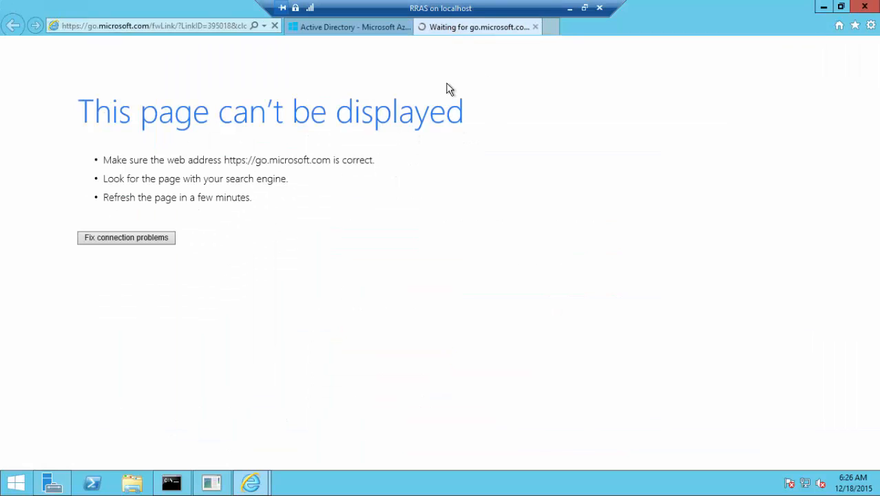
Open the Network and Sharing Center from the tray network icon, then close it
right_click(805, 481)
left_click(805, 474)
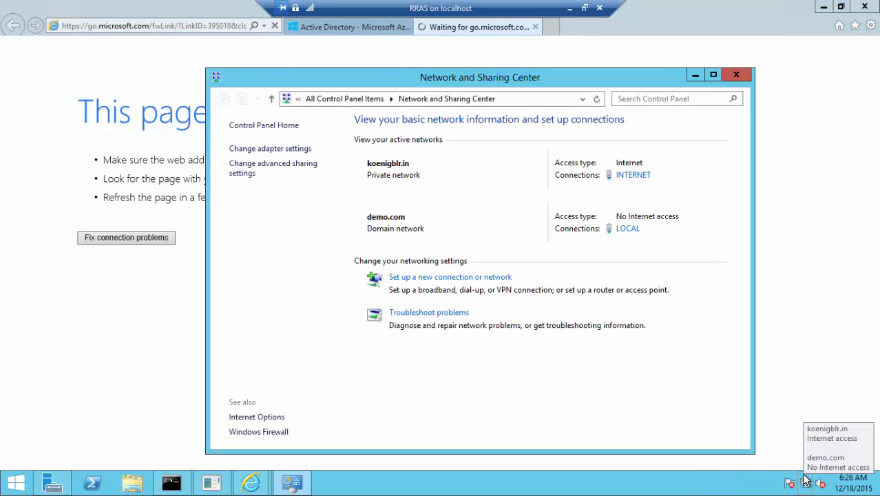
left_click(736, 75)
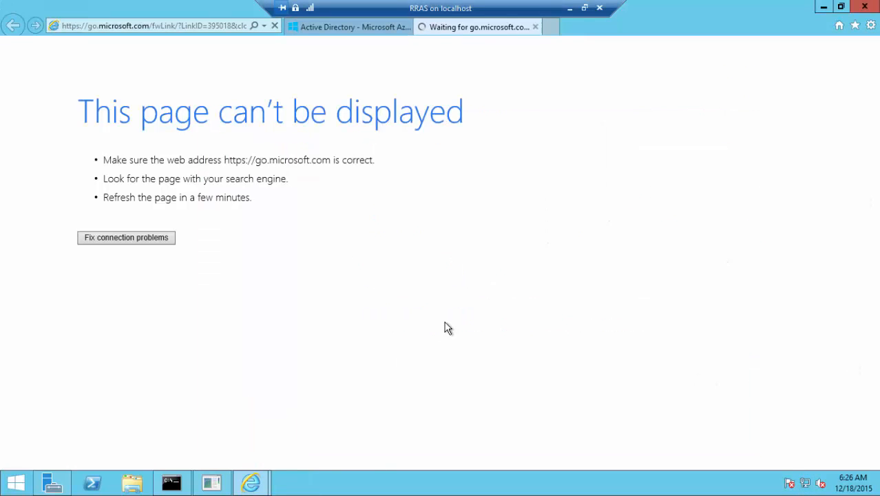
Run ipconfig /all in a new cmd console to find the INTERNET IPv4 172.20.11.87, then hide it
key("super+r")
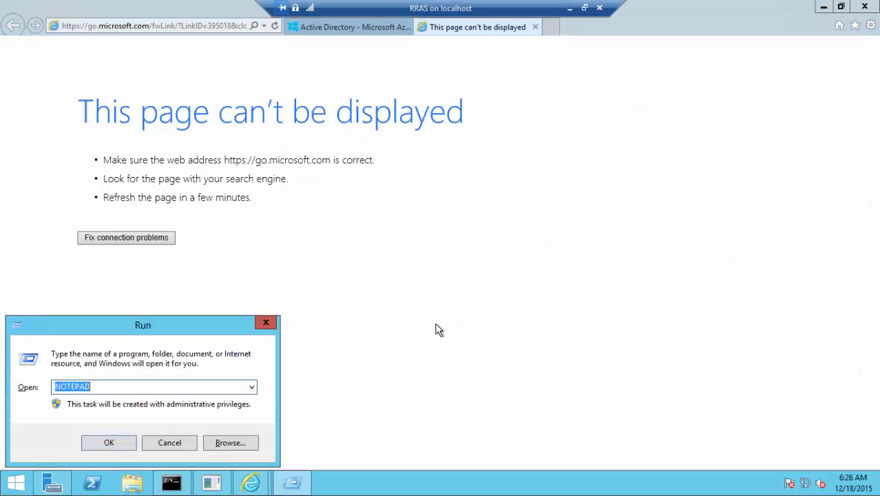
type("cmd")
key("Return")
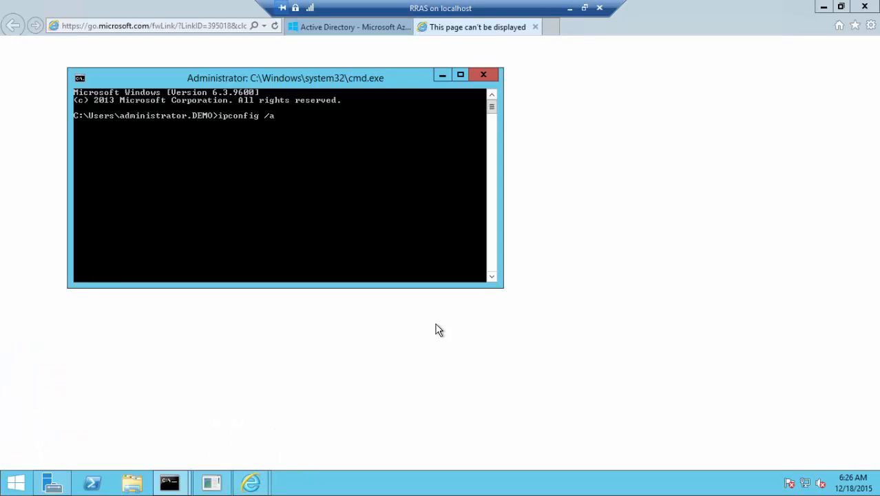
key("Return")
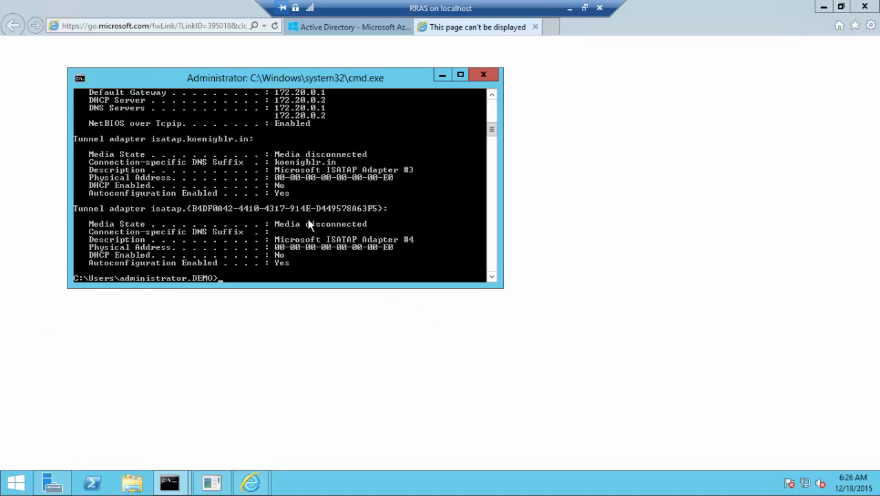
scroll(291, 218, "down", 2)
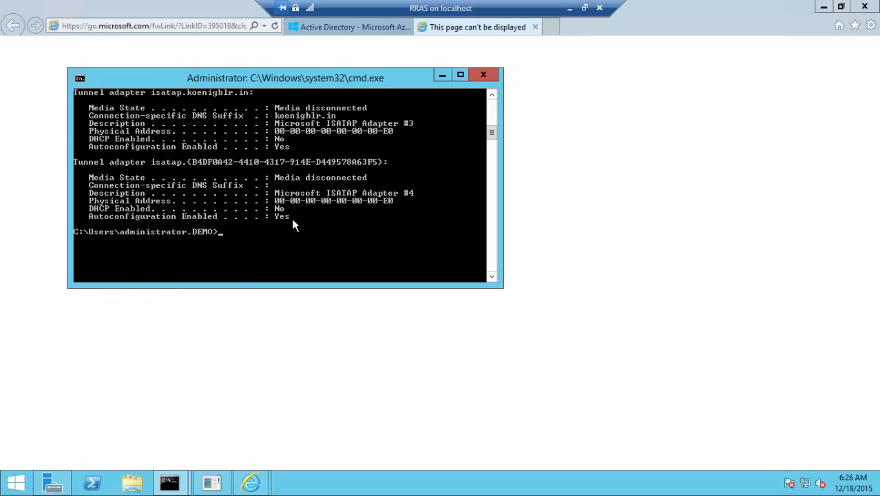
scroll(291, 218, "up", 5)
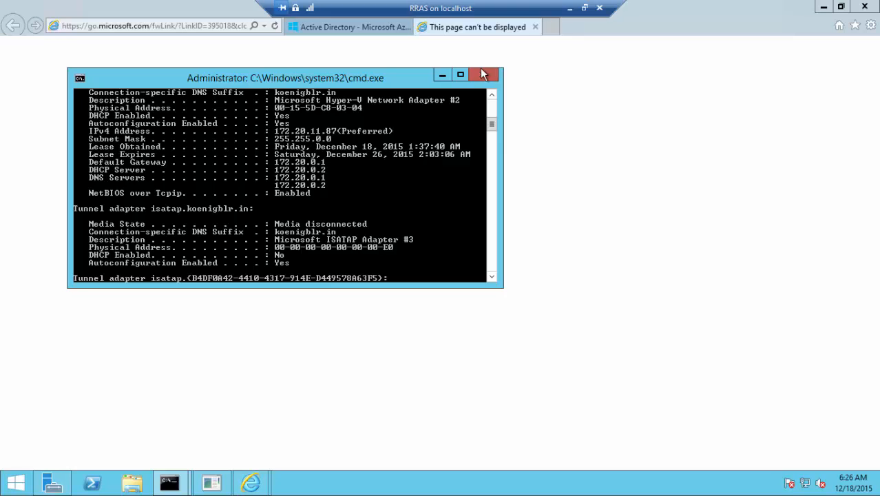
left_click(444, 77)
On the host, start entering a \\172.20.11 share address in the Run prompt
left_click(569, 9)
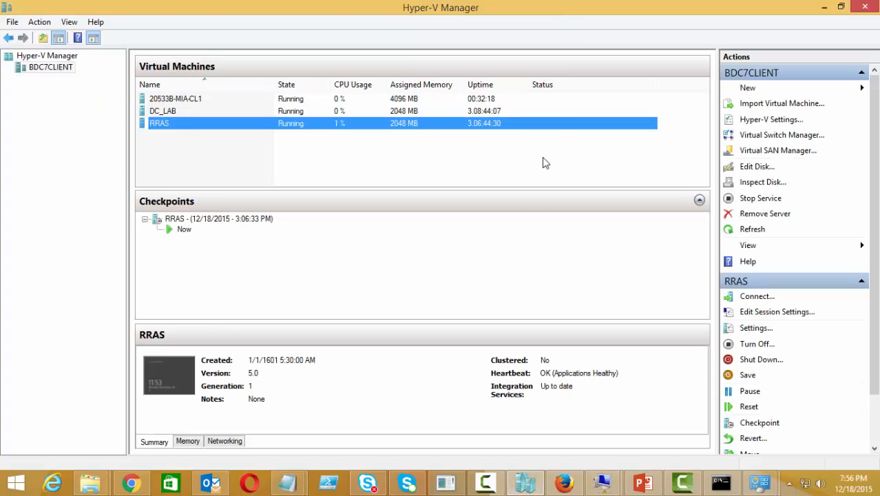
key("super+r")
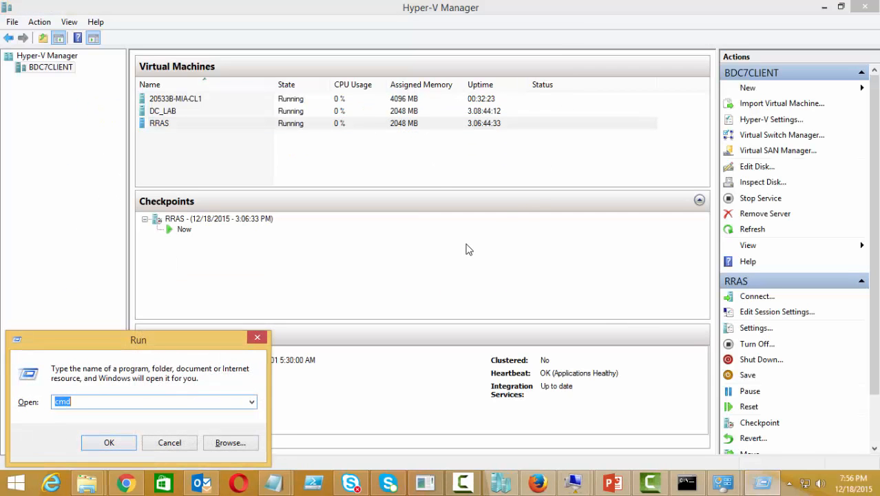
type("\\\\172")
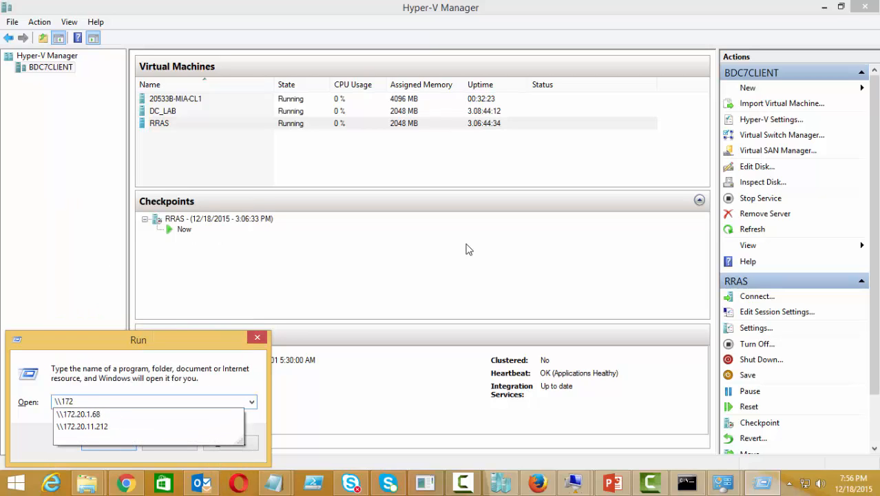
key("Down")
key("Down")
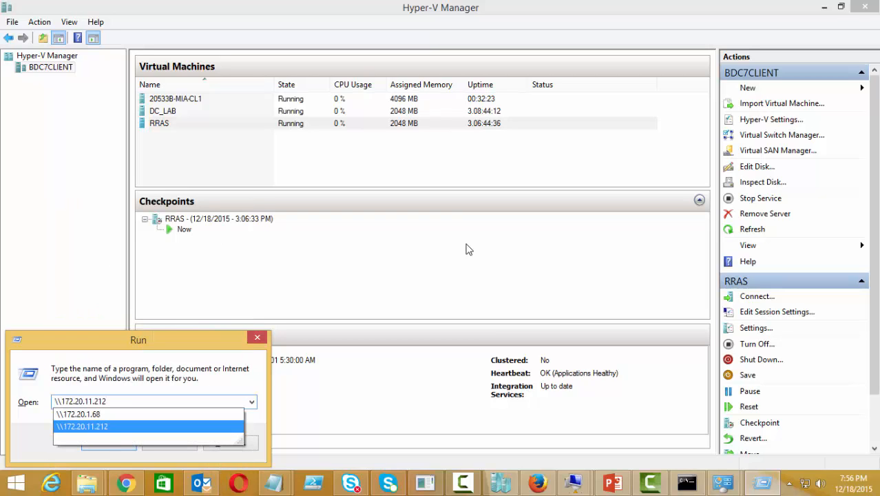
Recheck the RRAS VM's IP address in its ipconfig output
left_click(574, 481)
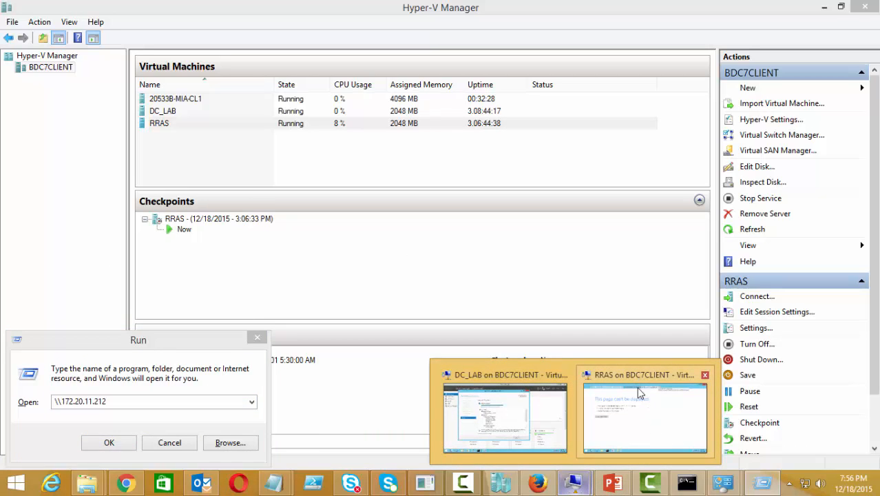
left_click(638, 391)
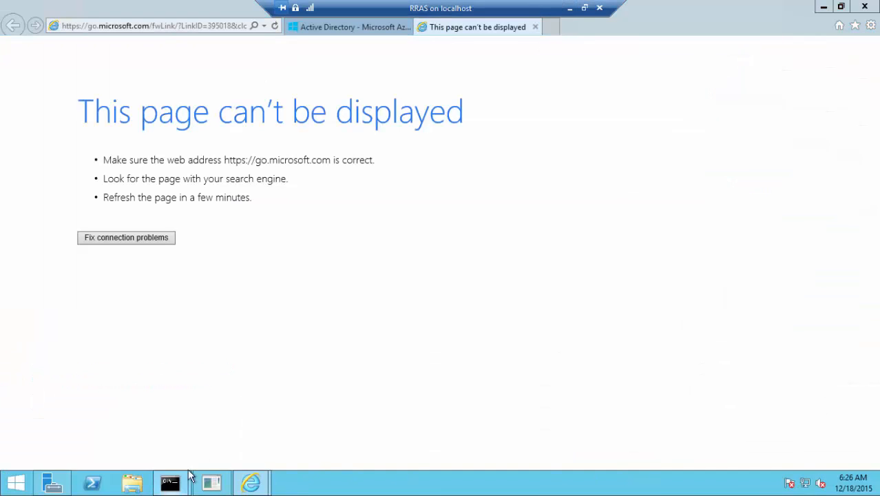
mouse_move(190, 475)
left_click(226, 449)
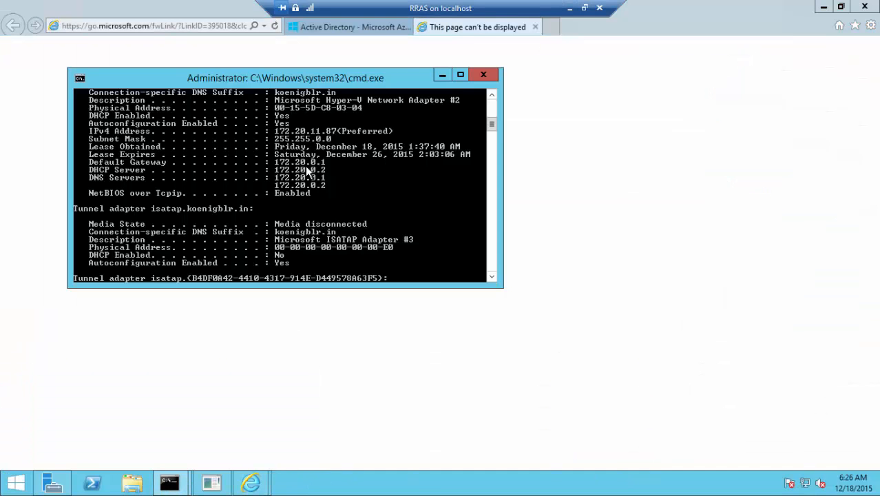
left_click(570, 9)
Correct the address to \\172.20.11.87, open it, and dismiss the Network Error
left_click(136, 401)
key("BackSpace")
key("BackSpace")
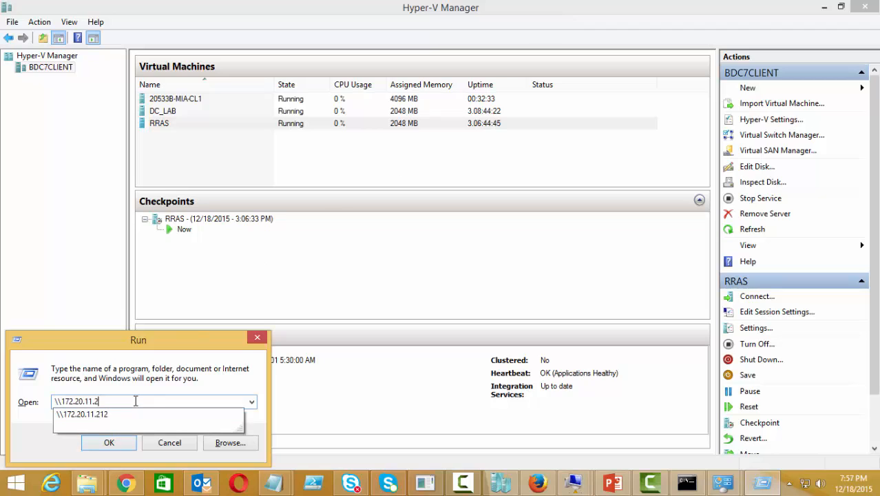
type("85")
key("Return")
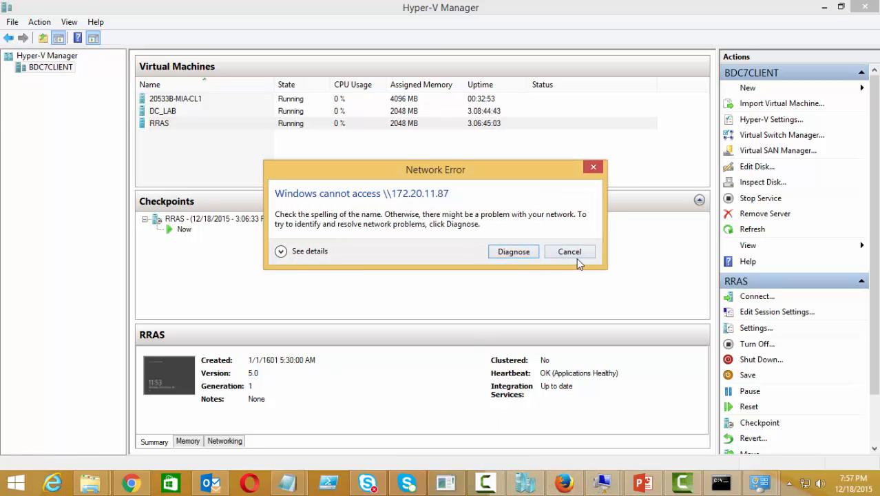
left_click(576, 258)
Reload the go.microsoft.com page in Internet Explorer on the RRAS VM
left_click(572, 482)
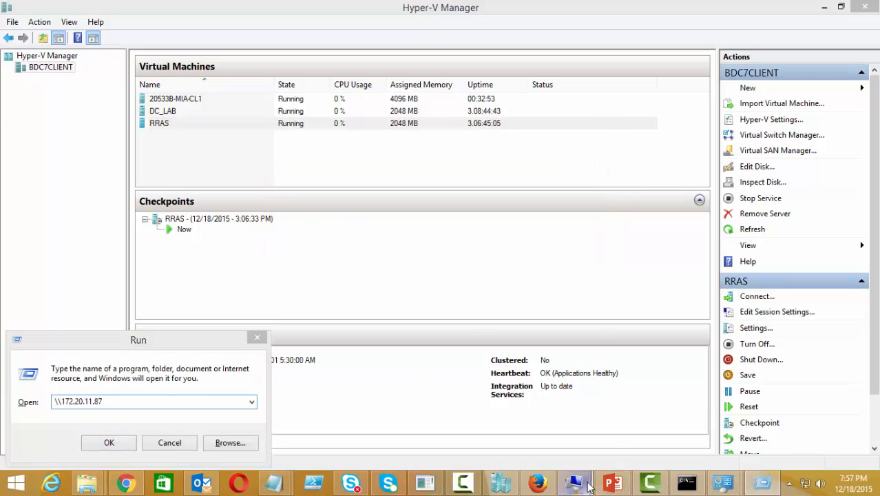
left_click(639, 373)
left_click(472, 35)
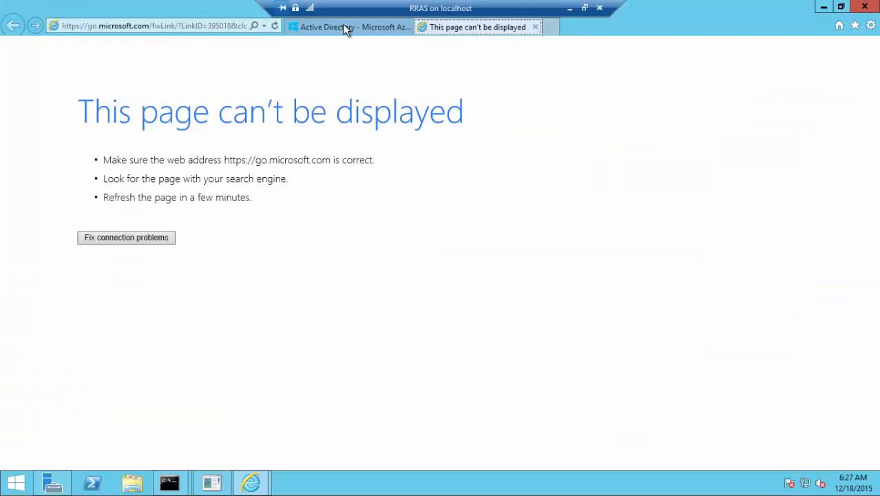
left_click(274, 26)
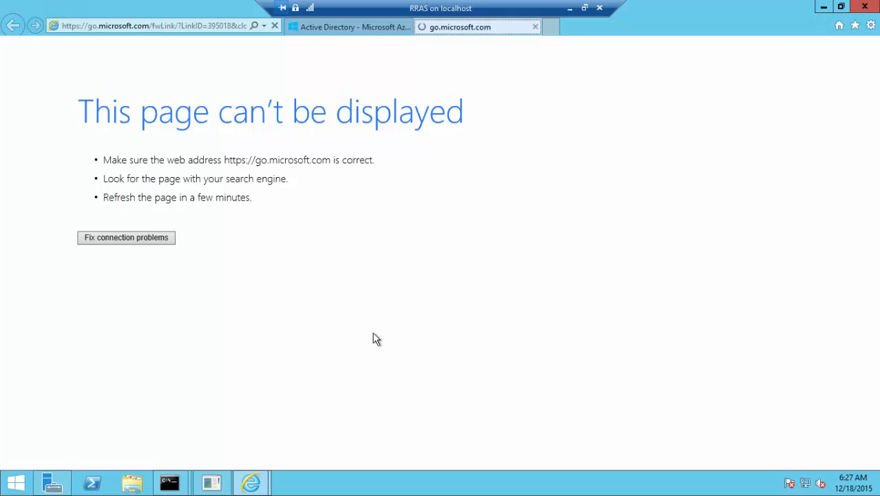
Find the LOCAL adapter's 192.168.10.11 address in the ipconfig output
mouse_move(170, 482)
left_click(219, 438)
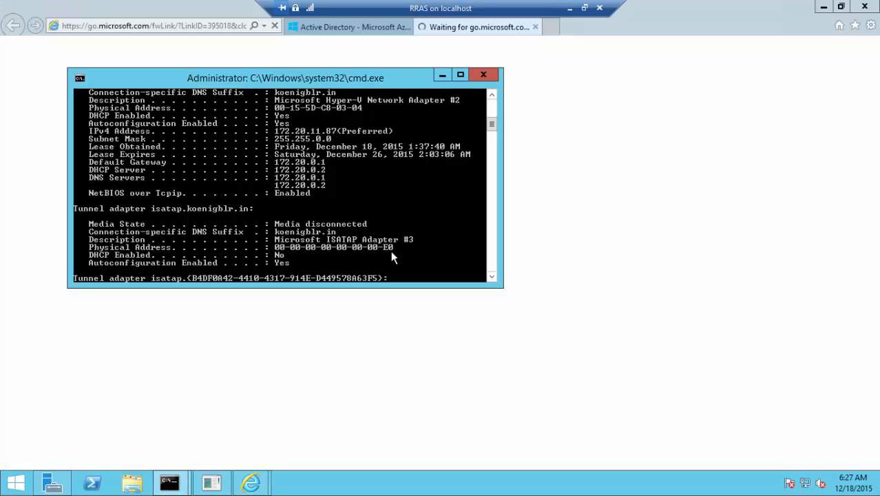
scroll(403, 165, "up", 4)
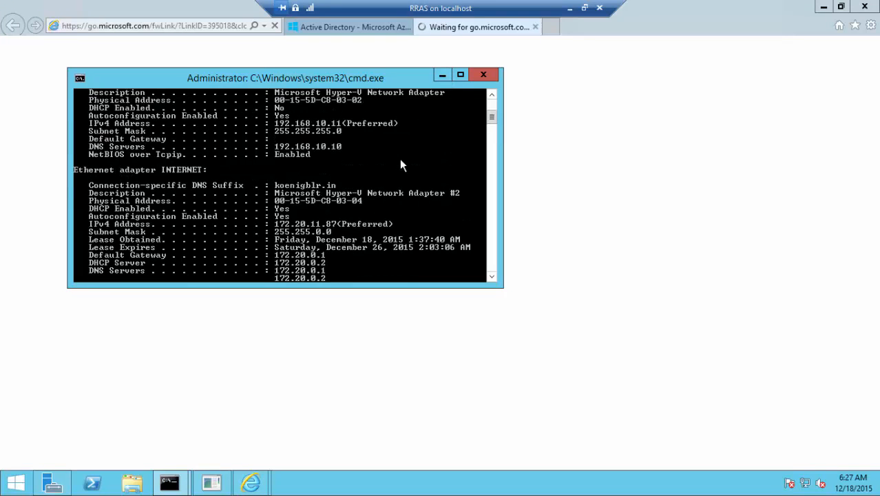
scroll(403, 165, "up", 1)
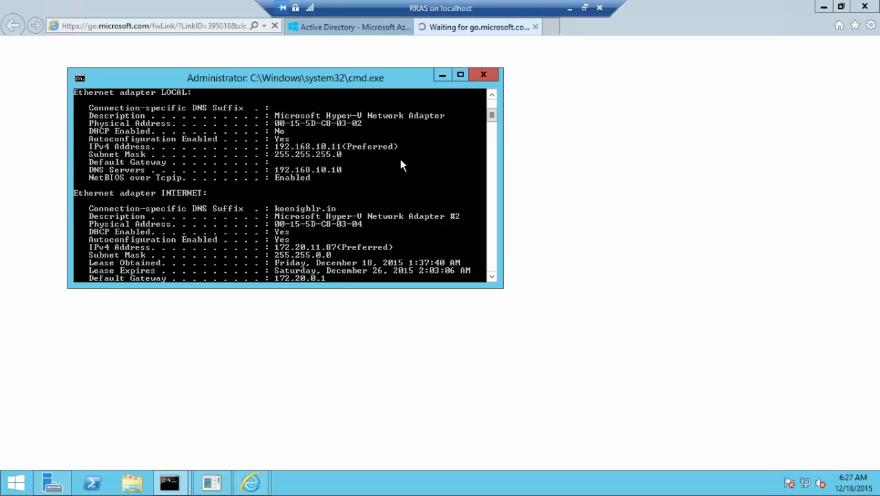
left_click(441, 75)
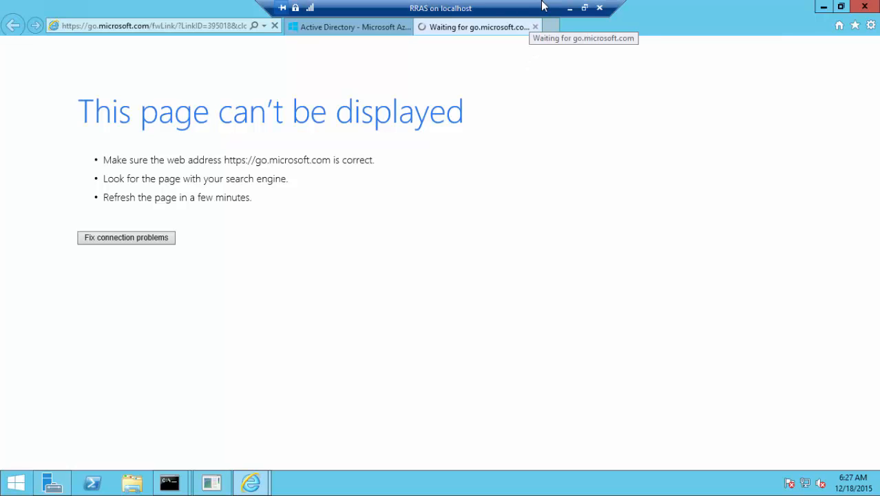
left_click(569, 8)
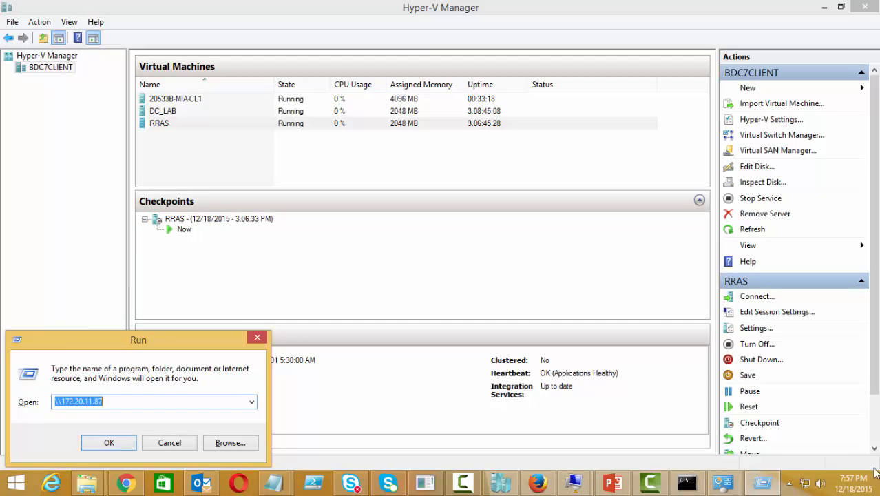
Enable the host's vEthernet (Internal) adapter and review its connection details
right_click(811, 486)
left_click(786, 473)
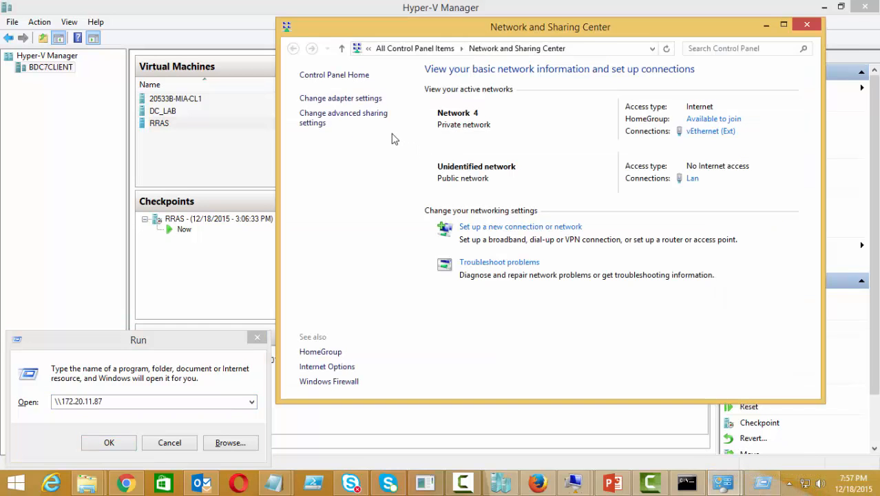
left_click(360, 94)
right_click(521, 141)
left_click(550, 164)
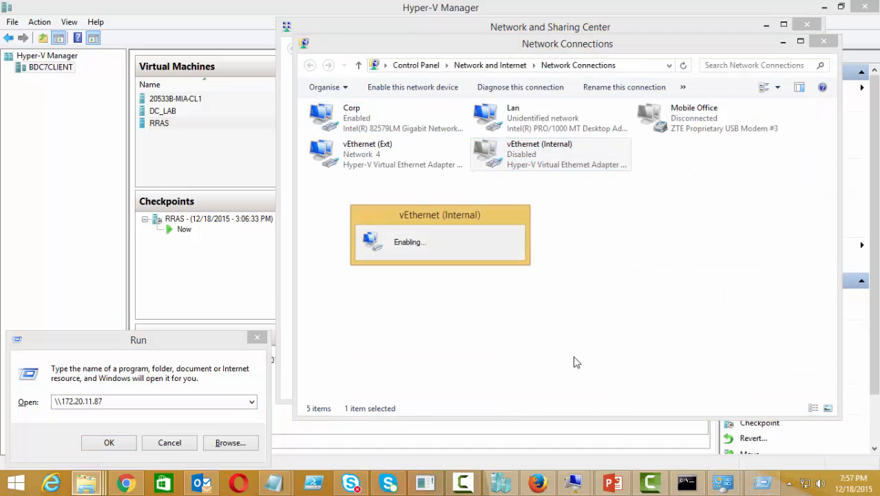
double_click(529, 161)
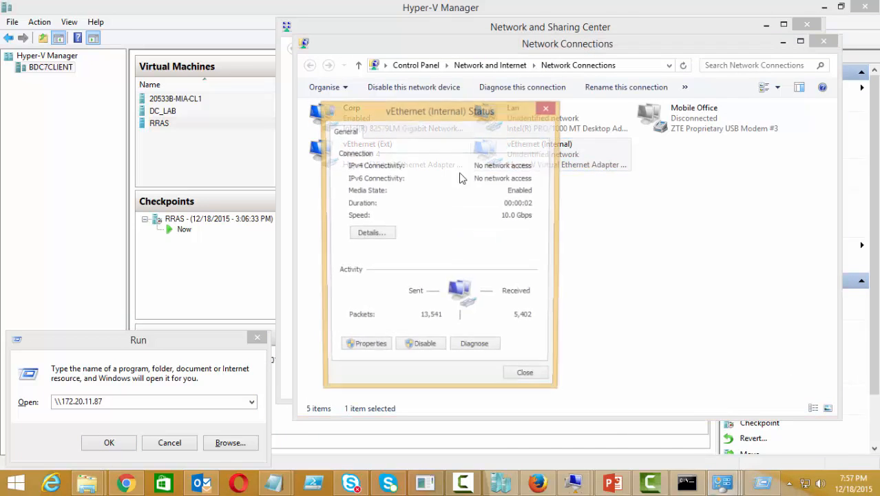
left_click(372, 234)
left_click(529, 385)
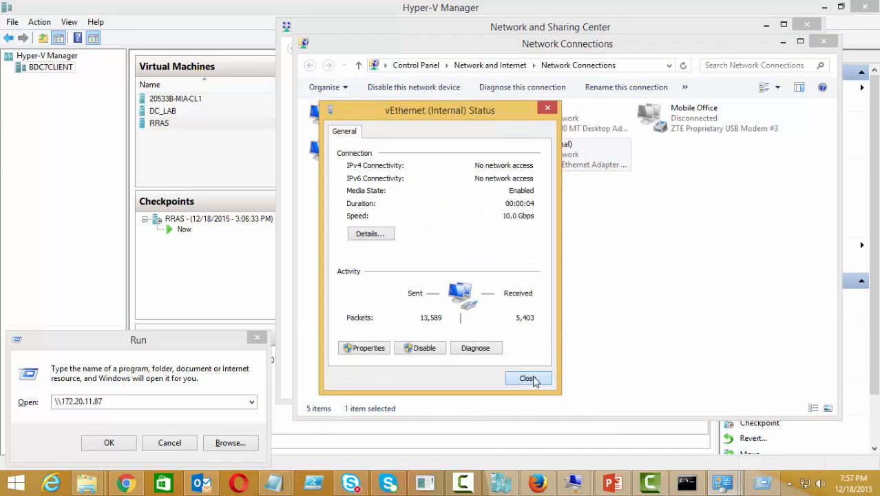
left_click(529, 378)
Open the \\192.168.10.11\c$ admin share from the Run prompt
left_click(12, 401)
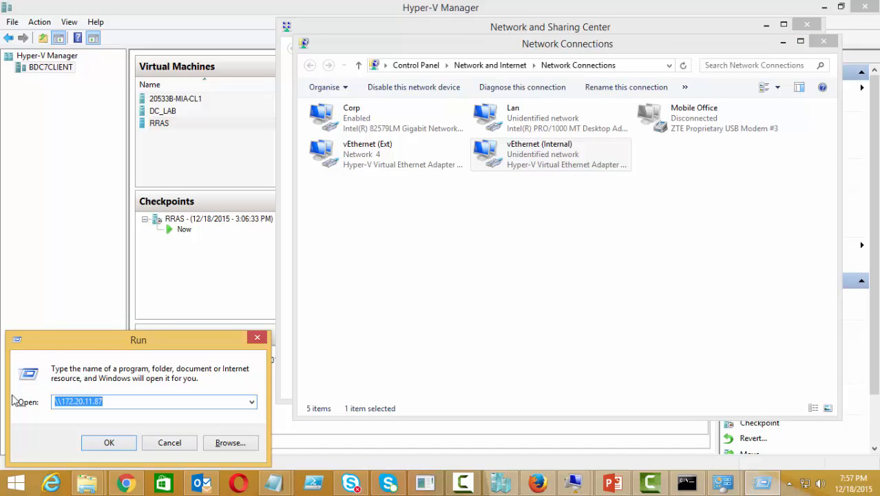
type("\\\\192.16")
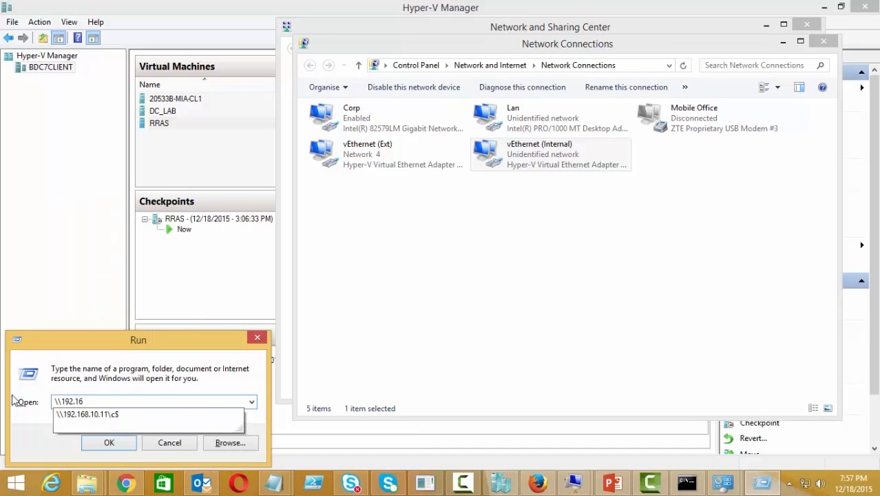
key("Down")
key("Return")
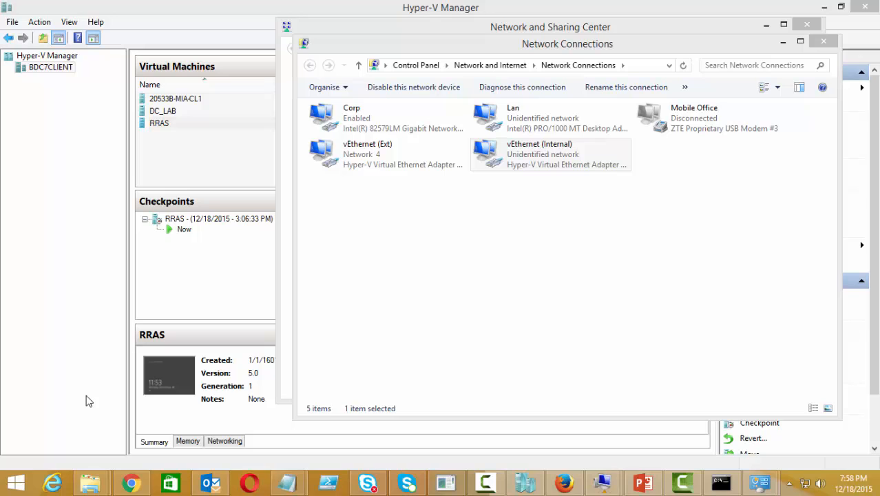
Enter the domain administrator's username and password to access the c$ share
key("super+r")
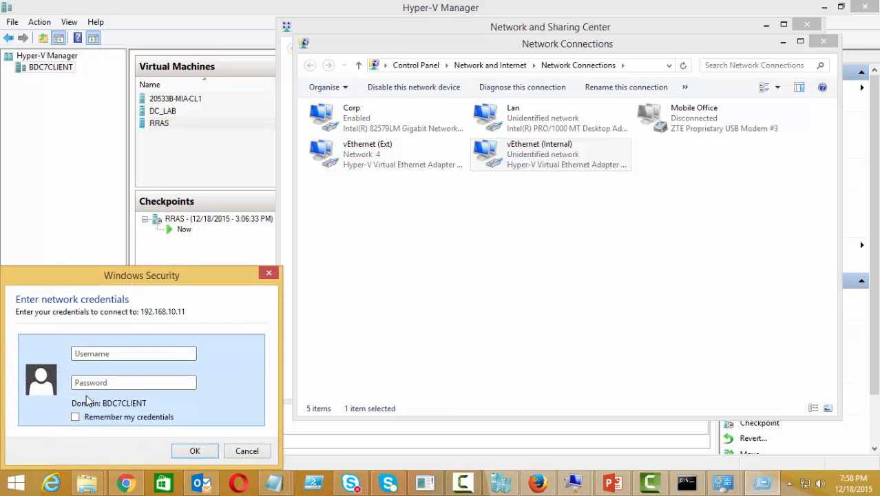
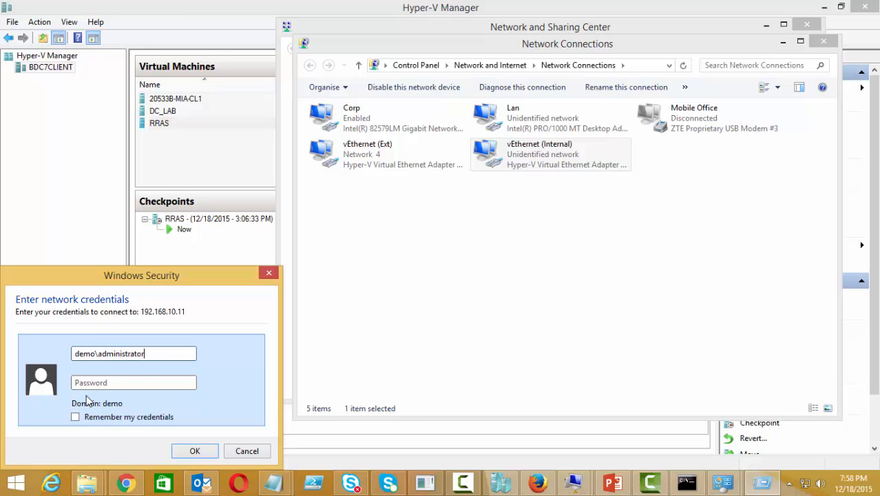
key("Caps_Lock")
key("Caps_Lock")
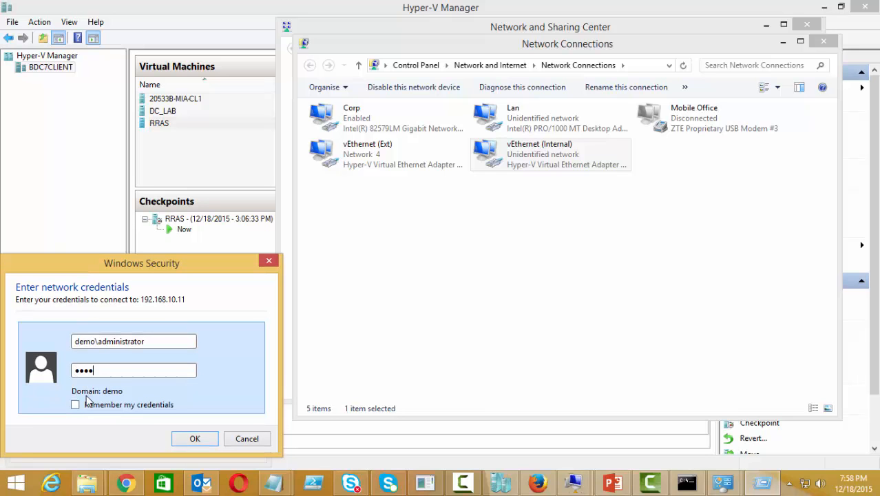
key("Return")
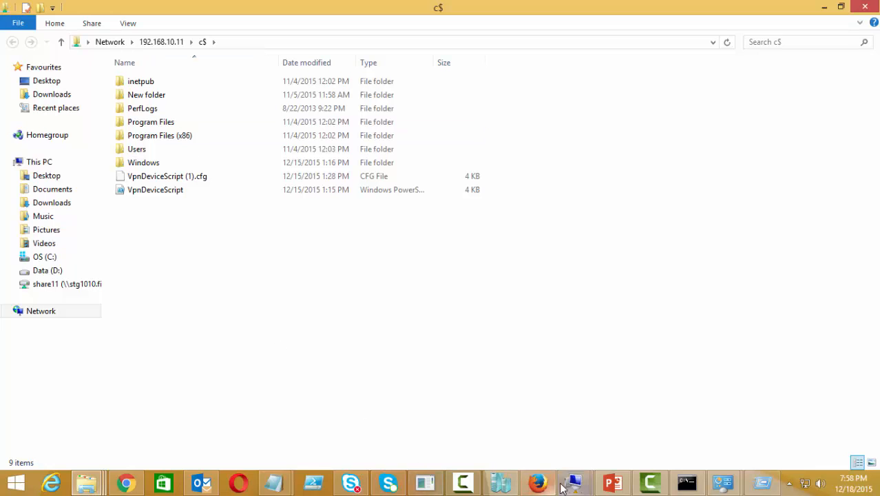
Copy AADApplicationProxyConnectorInstaller from the downloads folder into the RRAS c$ share
left_click(125, 483)
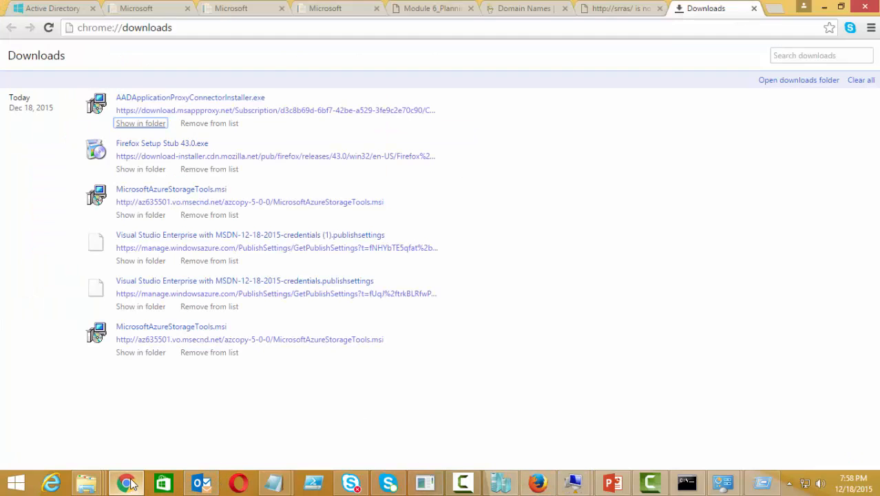
left_click(136, 128)
right_click(161, 134)
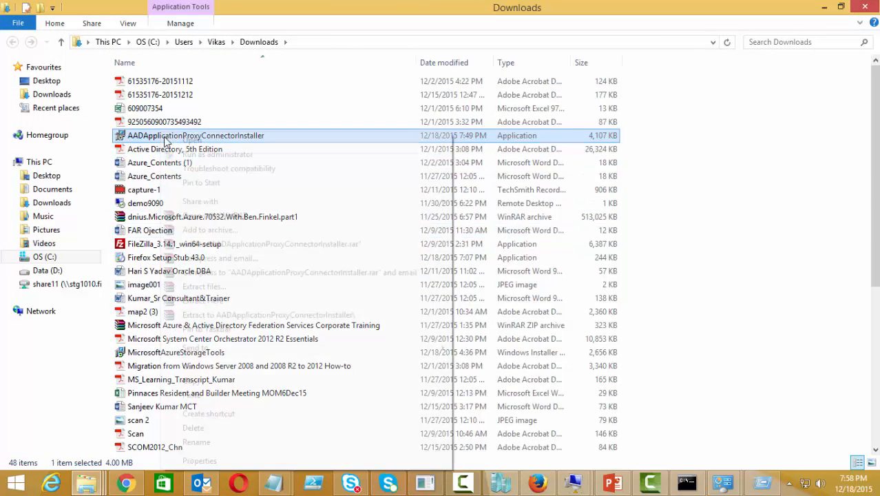
left_click(219, 380)
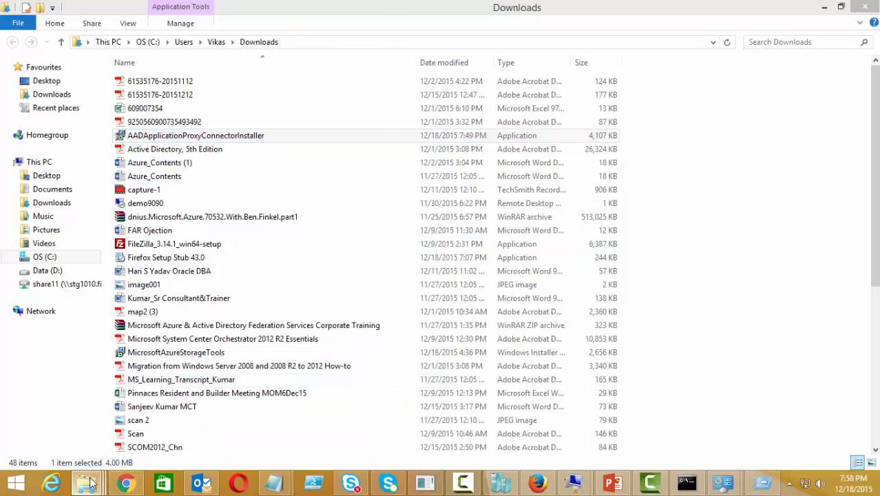
mouse_move(86, 482)
left_click(357, 377)
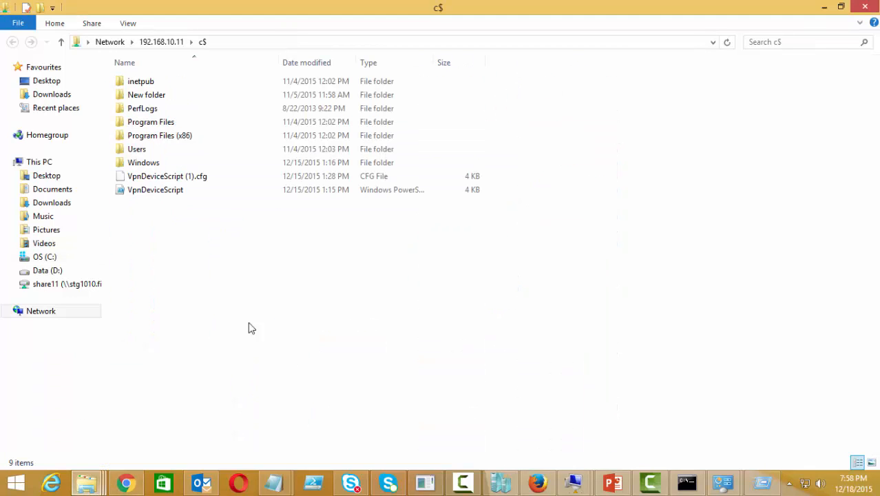
key("ctrl+v")
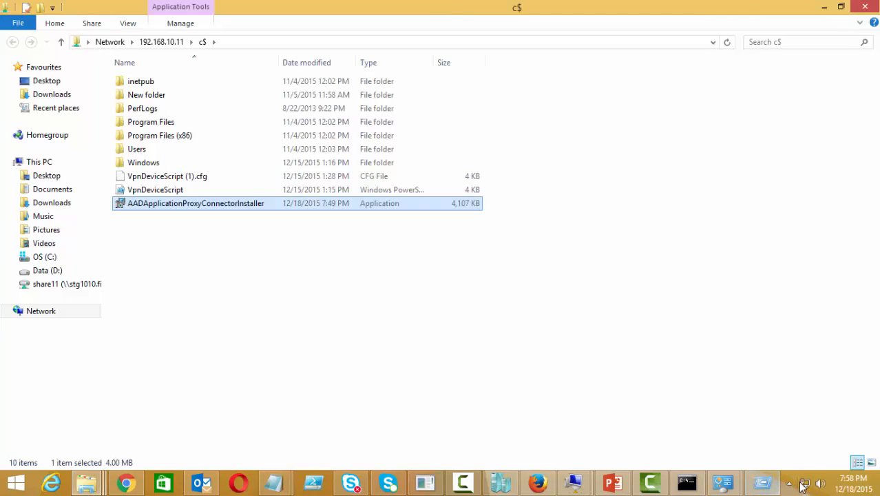
Disable the vEthernet (Internal) adapter again and return to the RRAS session
right_click(804, 483)
left_click(786, 472)
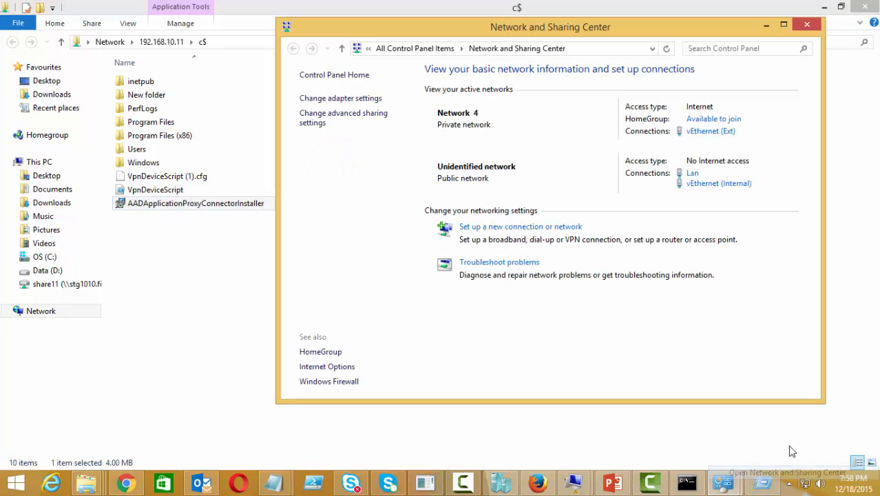
left_click(335, 99)
right_click(541, 166)
left_click(570, 173)
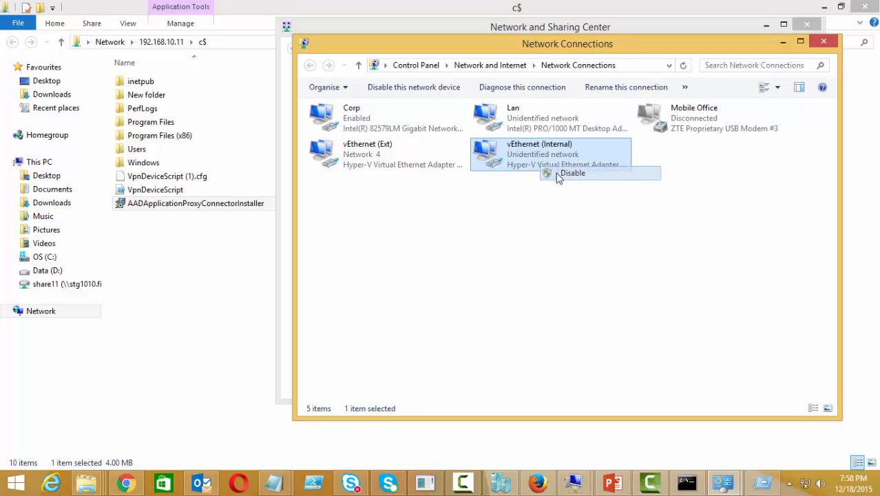
left_click(823, 42)
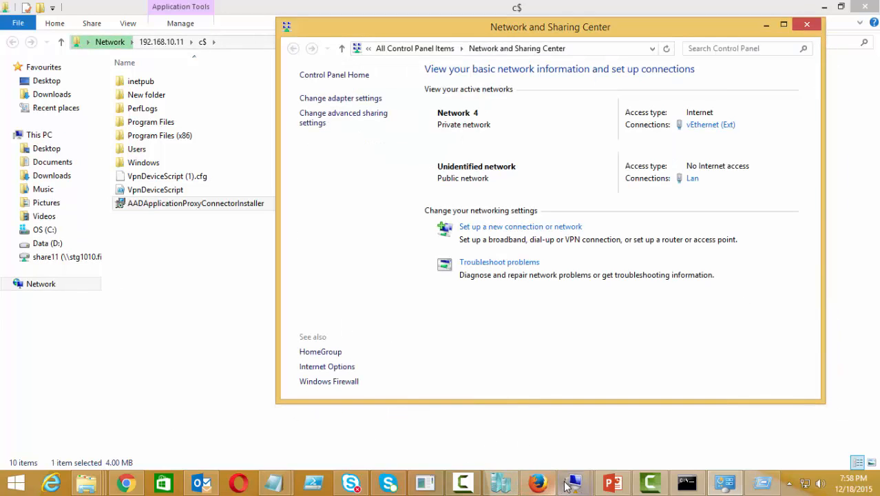
mouse_move(573, 483)
left_click(611, 382)
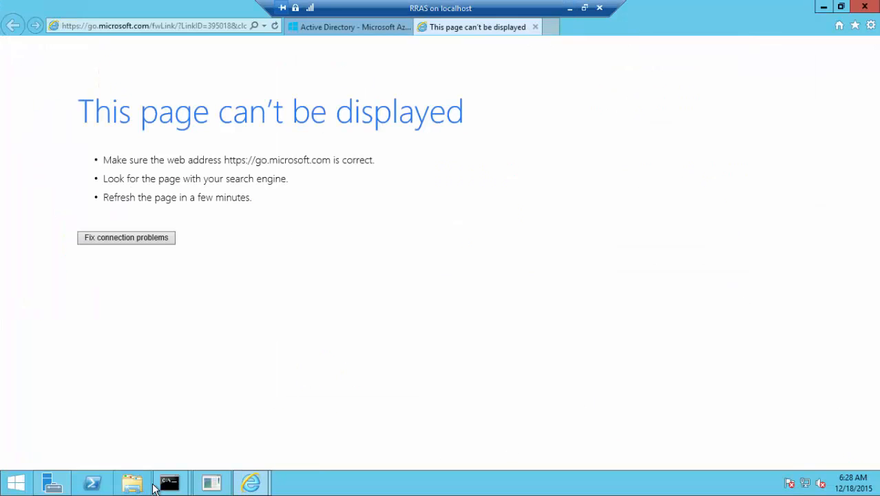
Run the copied connector installer from Local Disk (C:) as administrator
left_click(133, 482)
double_click(499, 268)
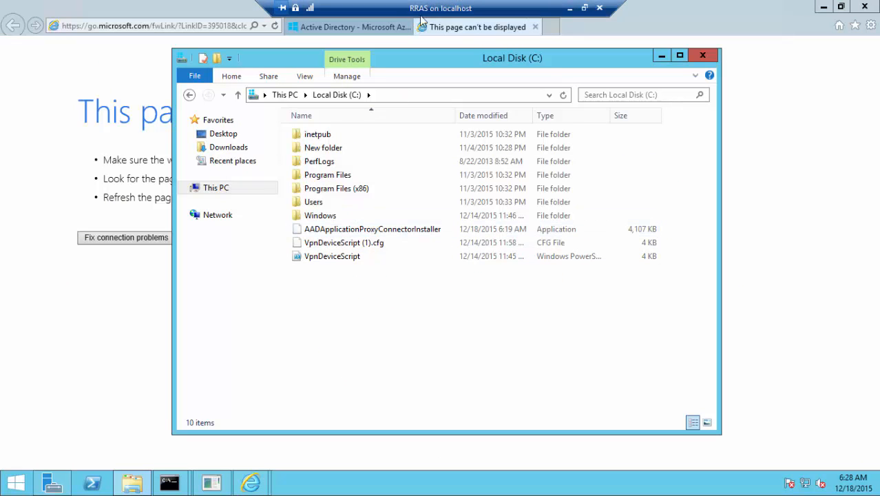
left_click(350, 231)
right_click(351, 234)
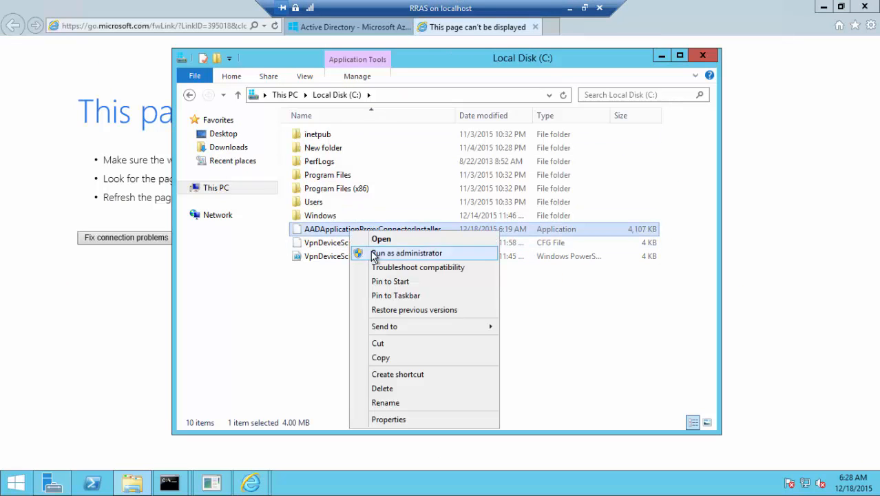
left_click(375, 244)
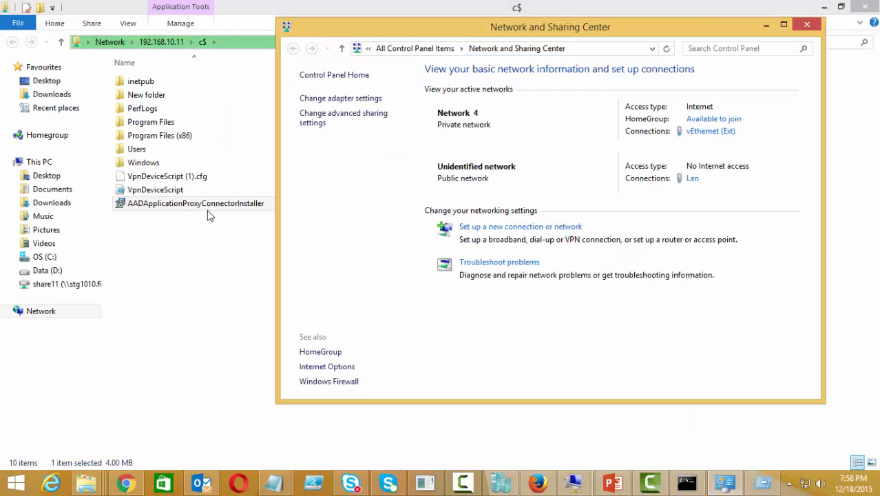
Minimize Internet Explorer, Server Manager, and the console windows to reveal Local Disk (C:)
double_click(207, 210)
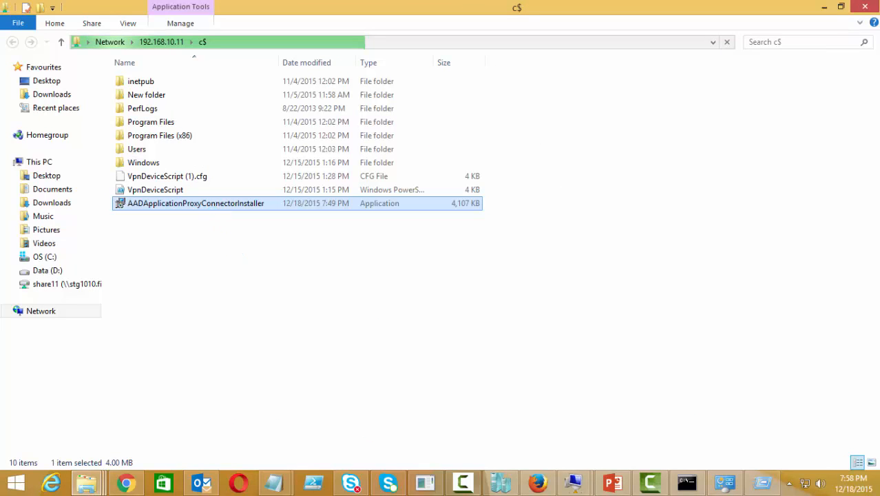
mouse_move(574, 482)
left_click(640, 381)
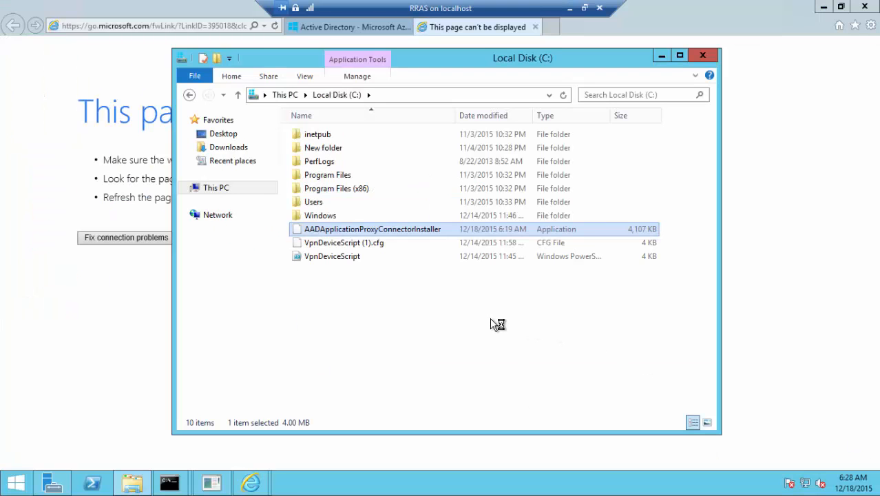
left_click(823, 7)
left_click(819, 8)
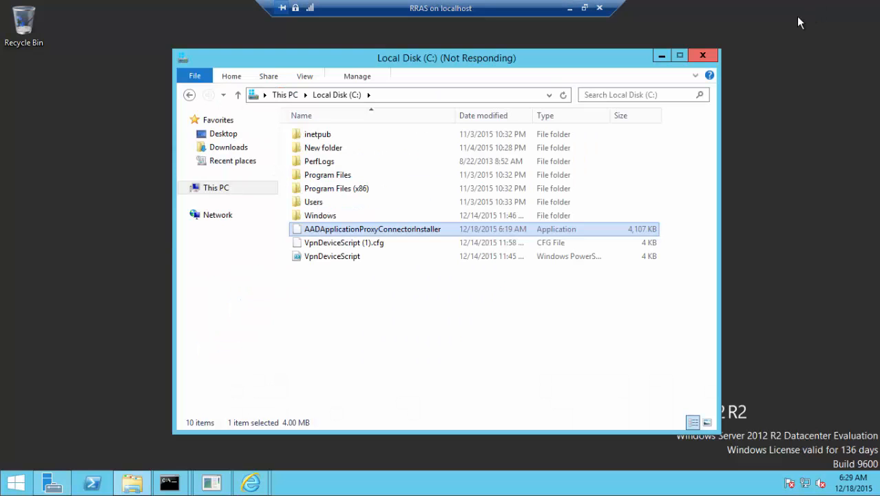
left_click(653, 56)
left_click(563, 195)
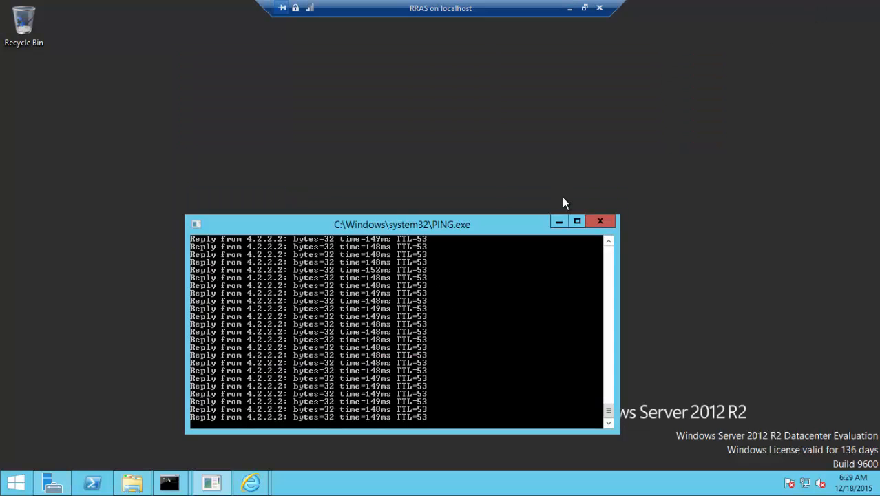
left_click(558, 221)
left_click(132, 482)
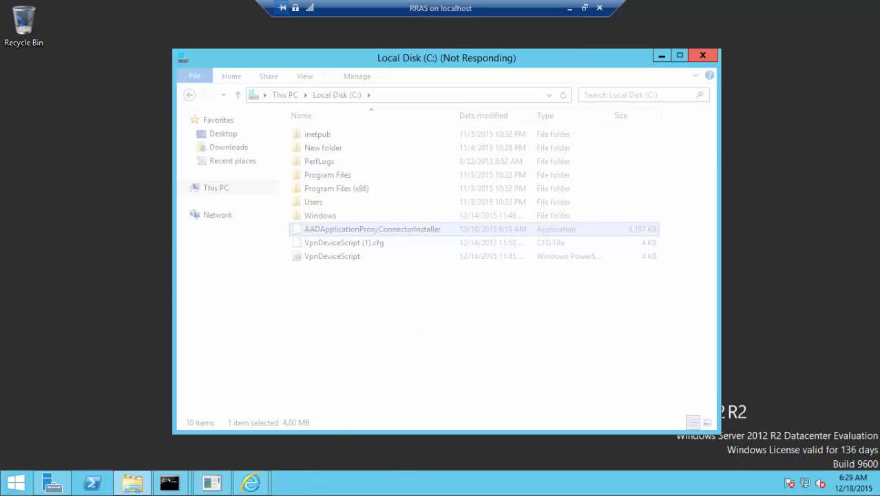
Confirm running the installer, accept the license terms, and start the connector installation
mouse_move(250, 484)
left_click(487, 254)
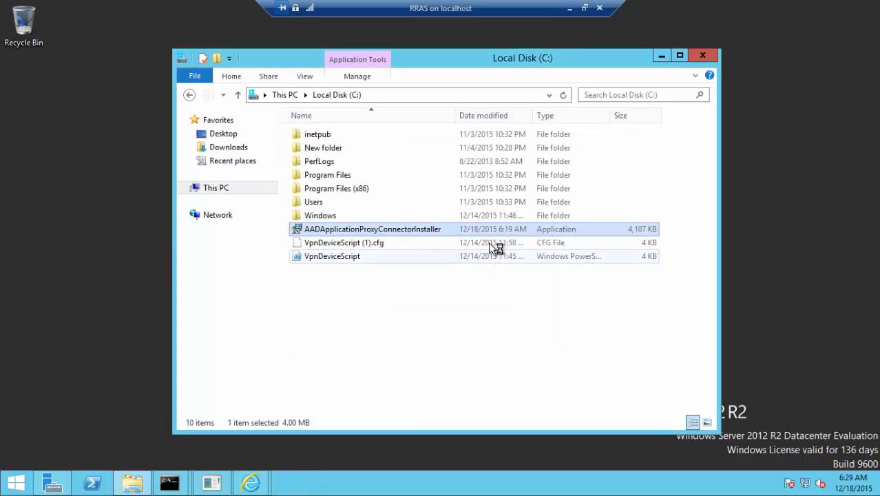
left_click(448, 310)
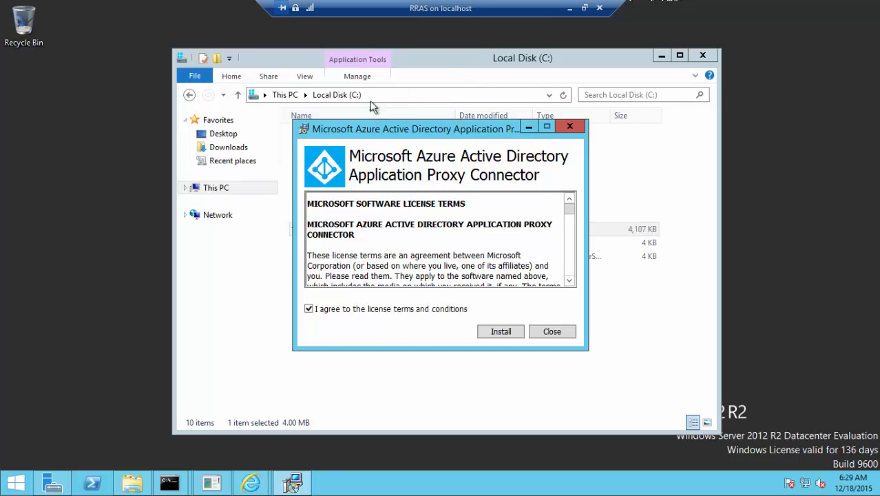
left_click(500, 333)
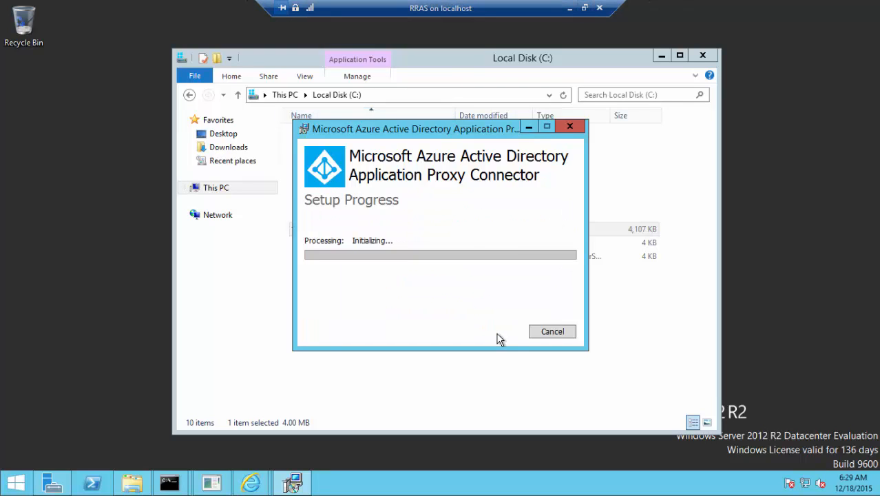
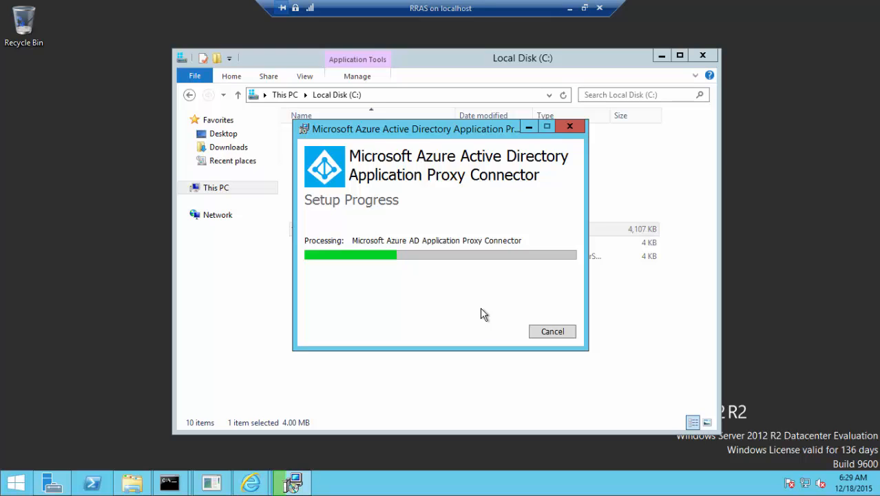
Close the Local Disk (C:) window and bring up the Run dialog
left_click(703, 54)
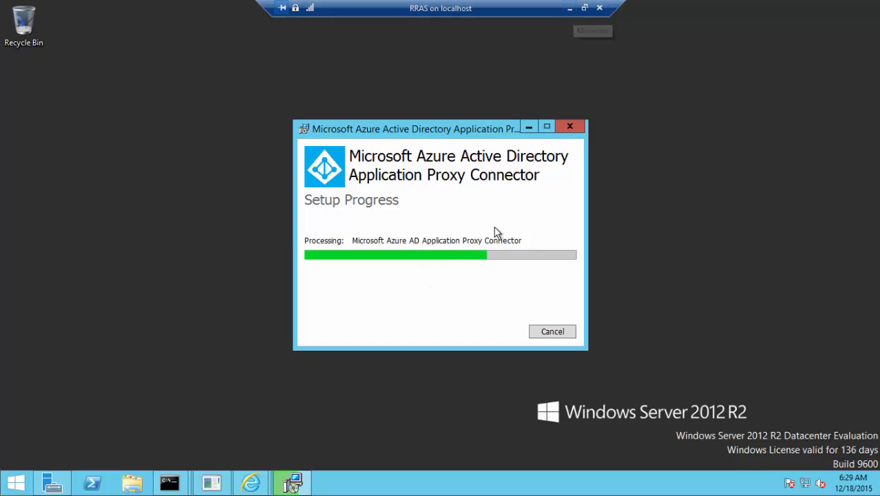
key("super+r")
Launch Paint with mspaint and draw a large circle containing a rounded square
type("mspaint")
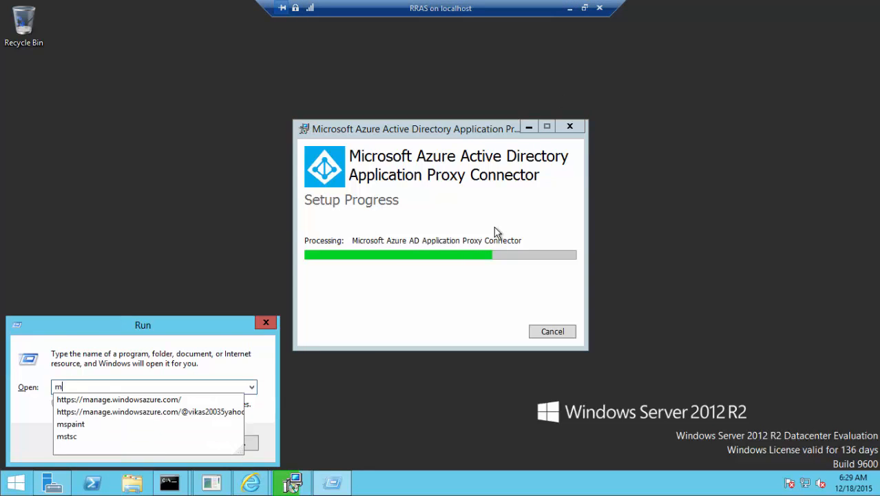
key("Return")
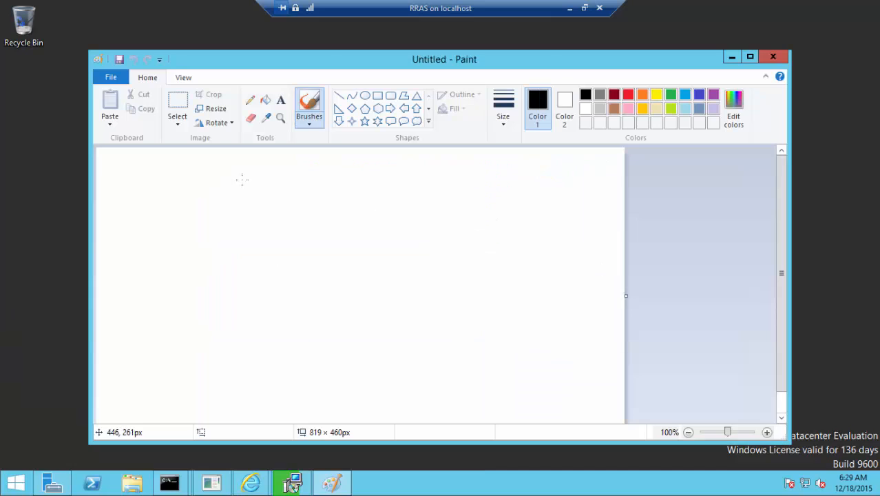
left_click(365, 95)
left_click_drag(124, 166, 287, 335)
left_click(389, 97)
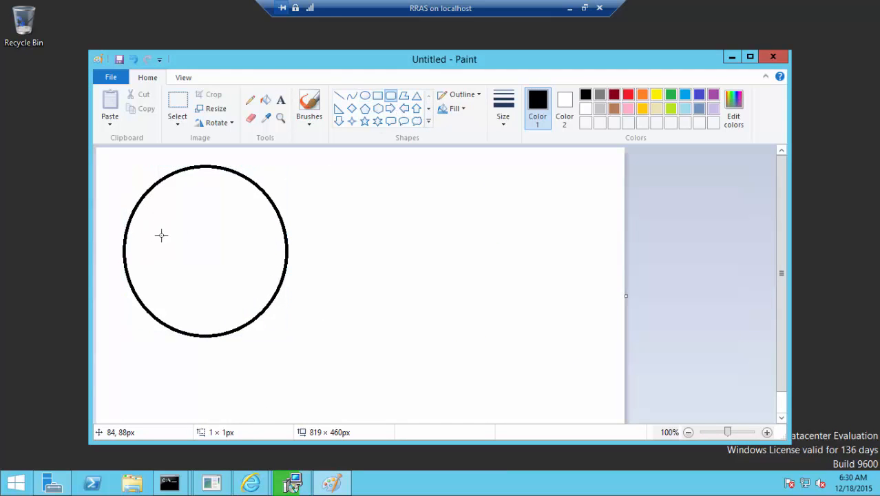
left_click_drag(149, 203, 206, 284)
Label the square 'Application', draw a freehand line up-right, and bring the connector setup forward
left_click(281, 99)
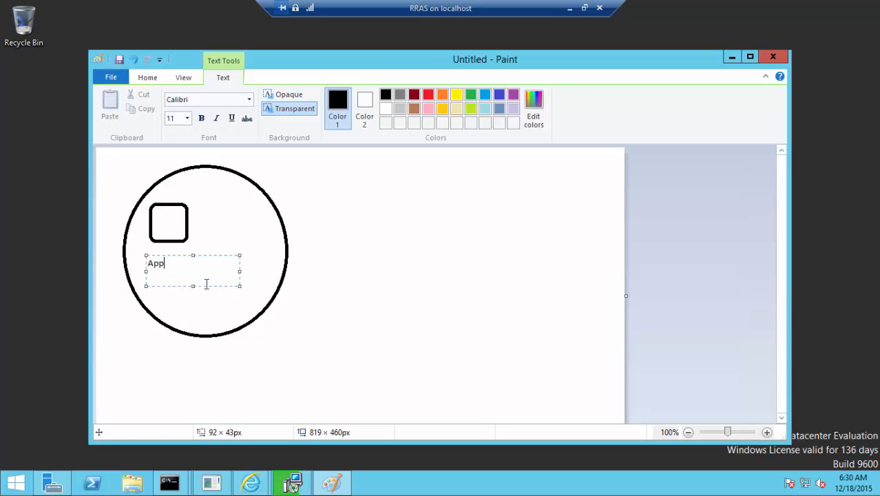
type("Application")
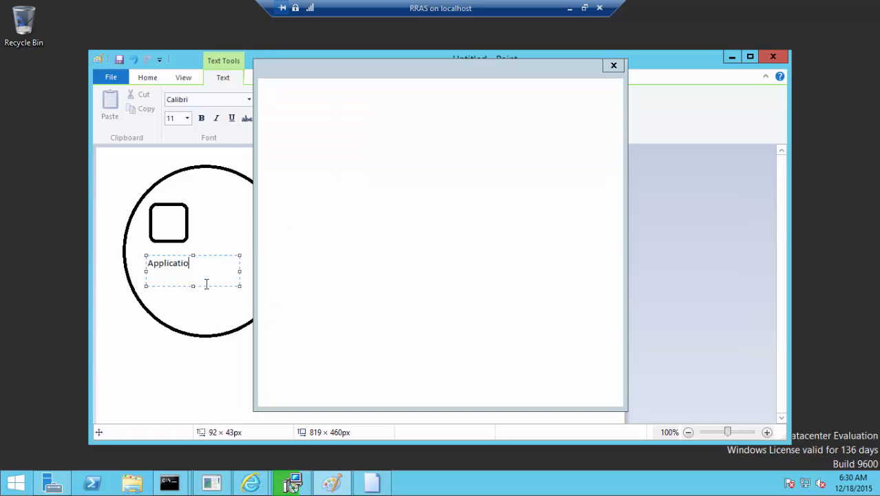
left_click(176, 359)
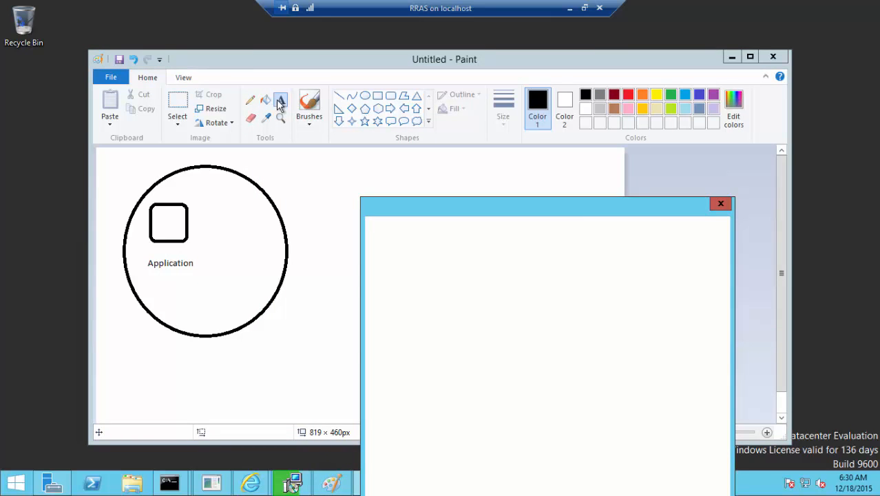
left_click(251, 104)
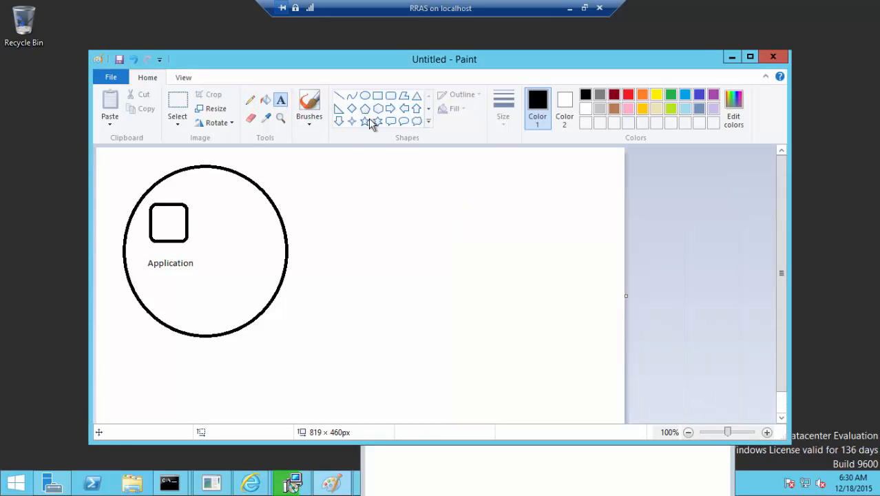
left_click(249, 100)
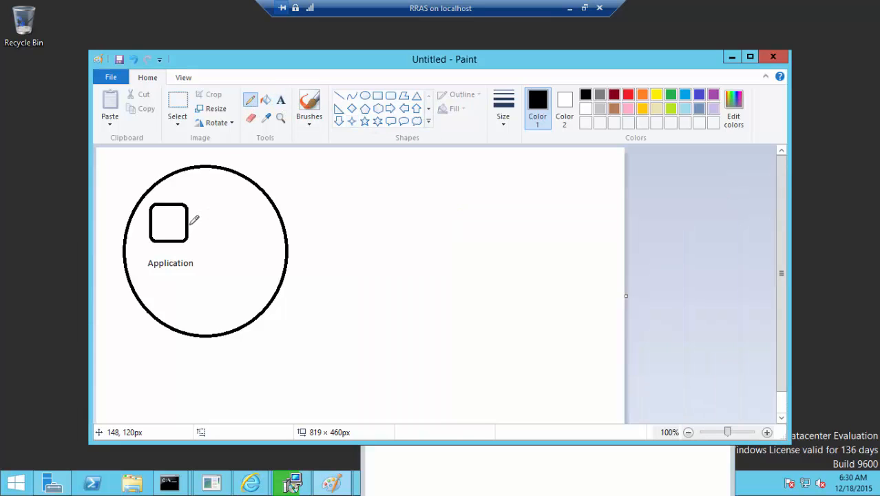
mouse_move(191, 223)
left_mouse_down()
mouse_move(306, 171)
mouse_move(345, 161)
mouse_move(348, 169)
left_mouse_up()
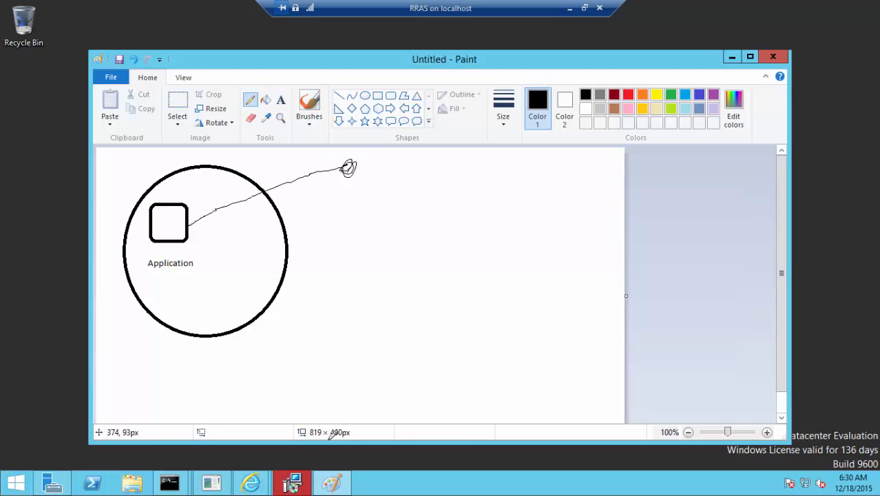
left_click(300, 479)
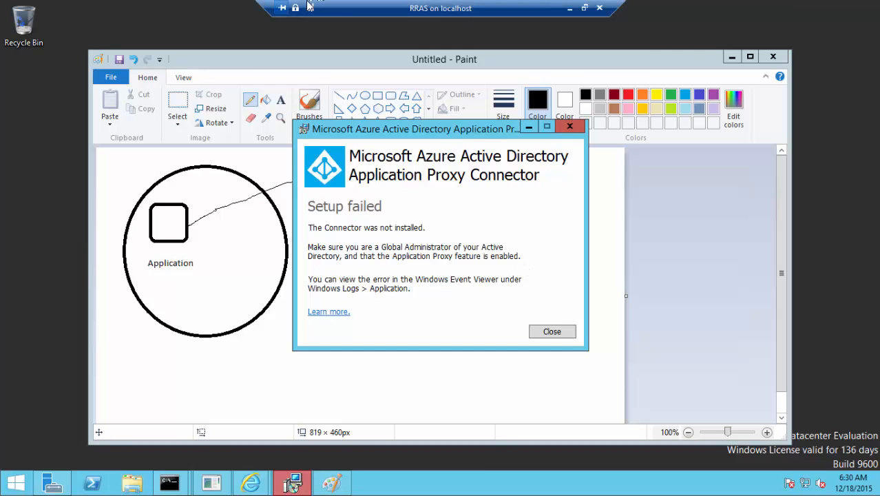
Dismiss the setup-failed notice, minimize Paint, and return to an empty desktop
left_click(551, 333)
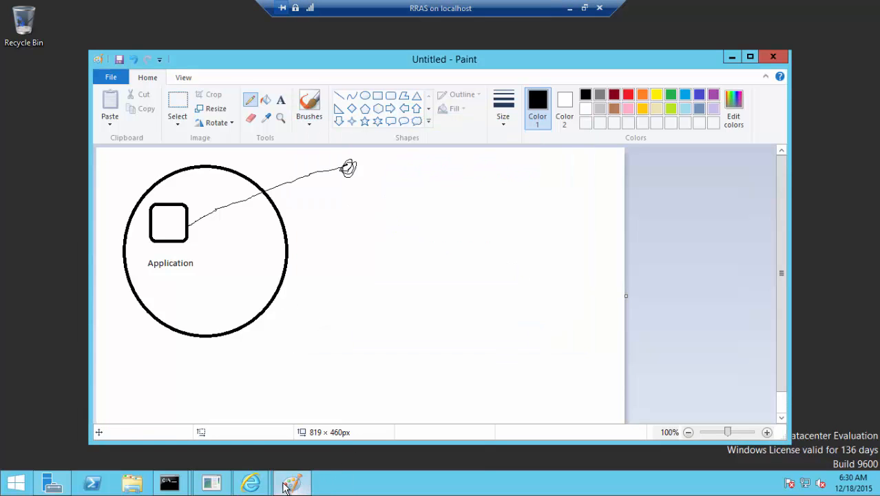
left_click(730, 58)
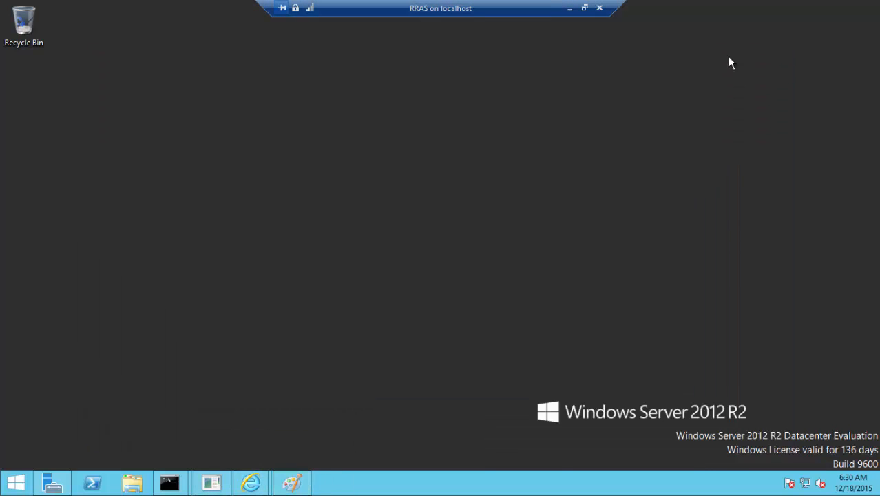
key("super")
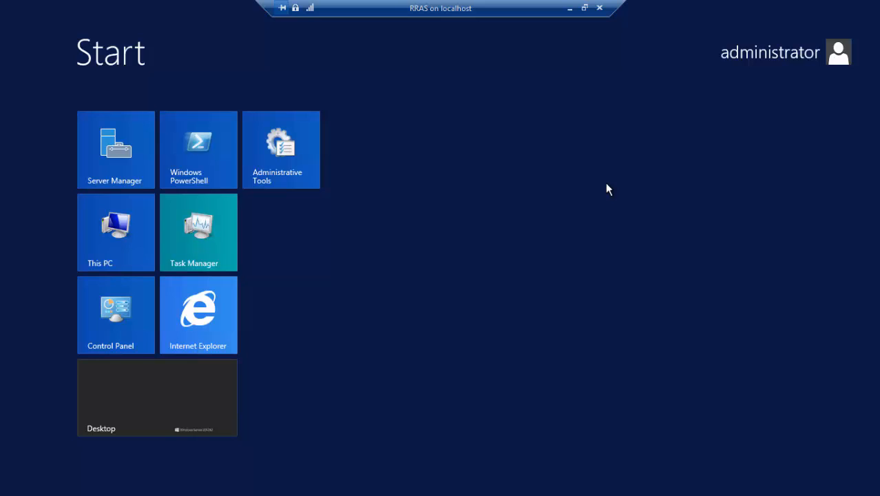
type("aure")
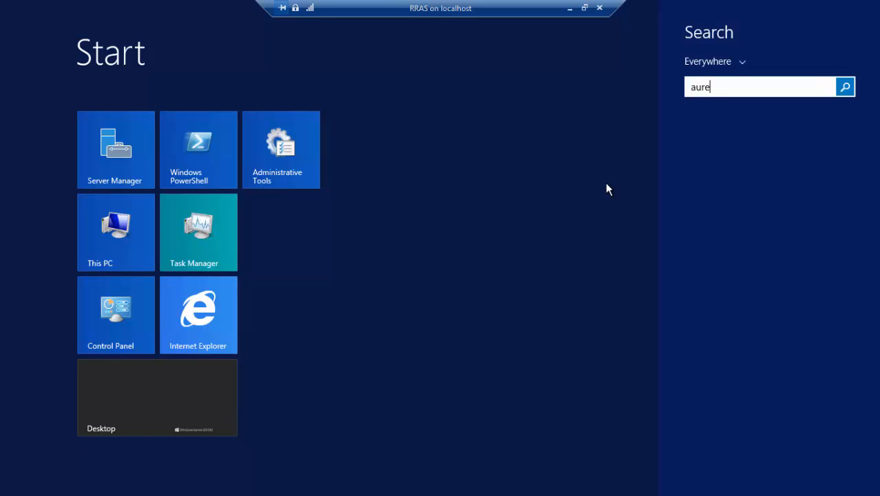
key("BackSpace")
key("BackSpace")
key("BackSpace")
type("zu")
left_click(204, 413)
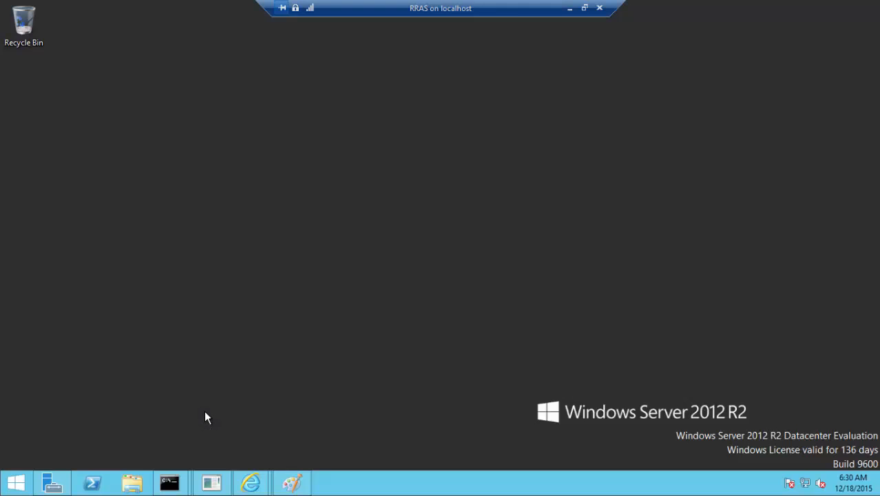
Rerun AADApplicationProxyConnectorInstaller from C: as administrator, accepting the license terms
left_click(138, 485)
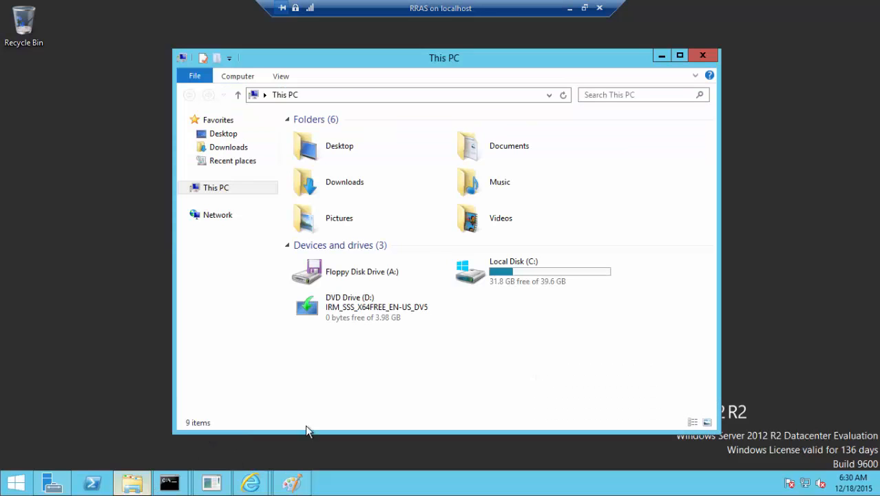
double_click(522, 277)
right_click(380, 230)
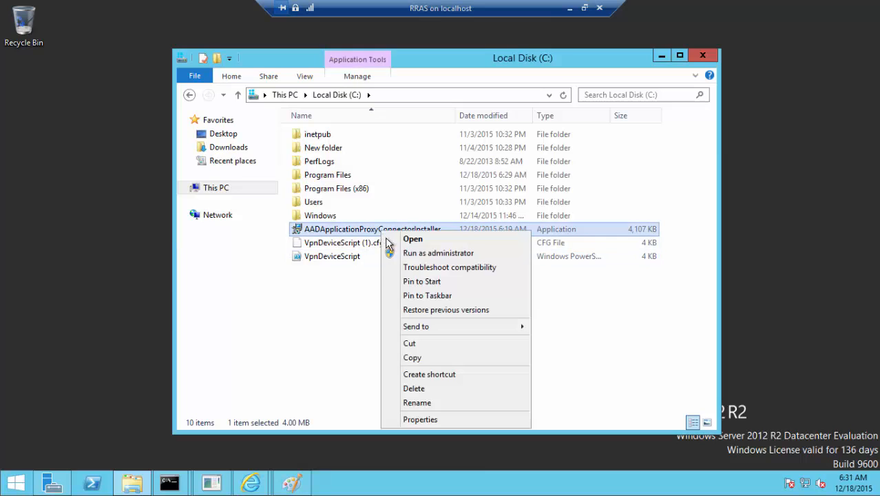
left_click(411, 255)
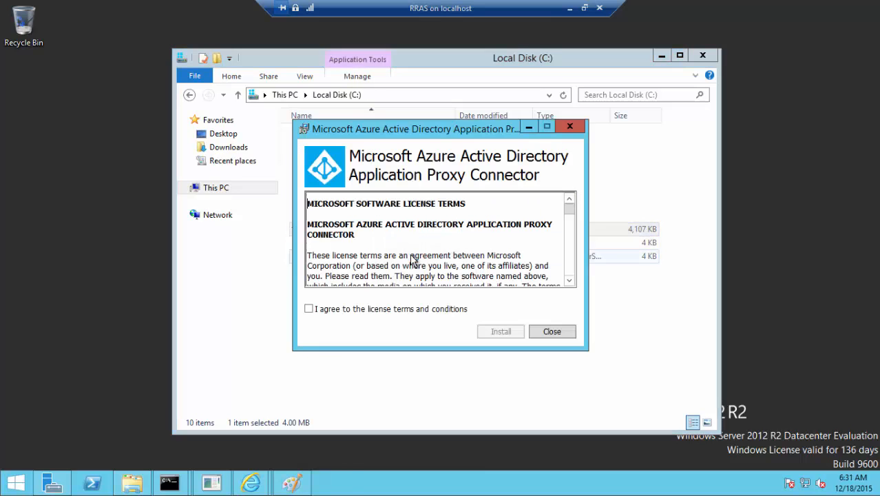
left_click(457, 311)
left_click(500, 332)
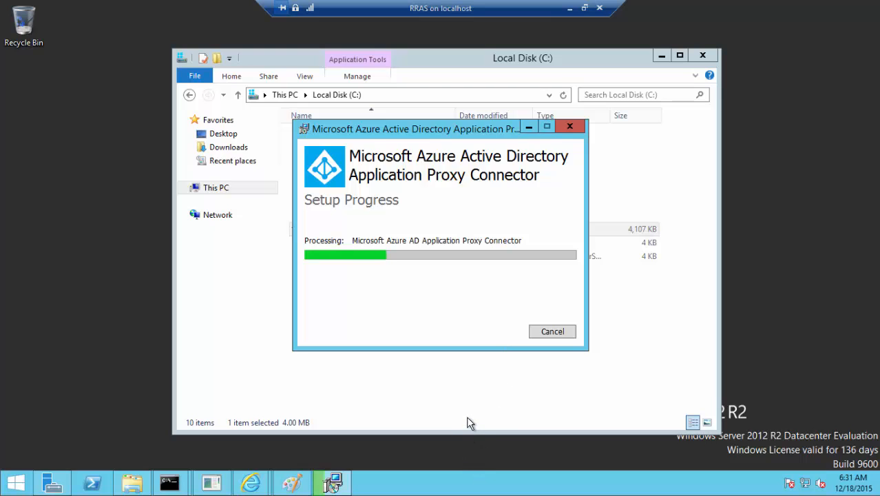
Return to the desktop, restore the setup window, and close the second setup-failed notice
key("super")
type("mic")
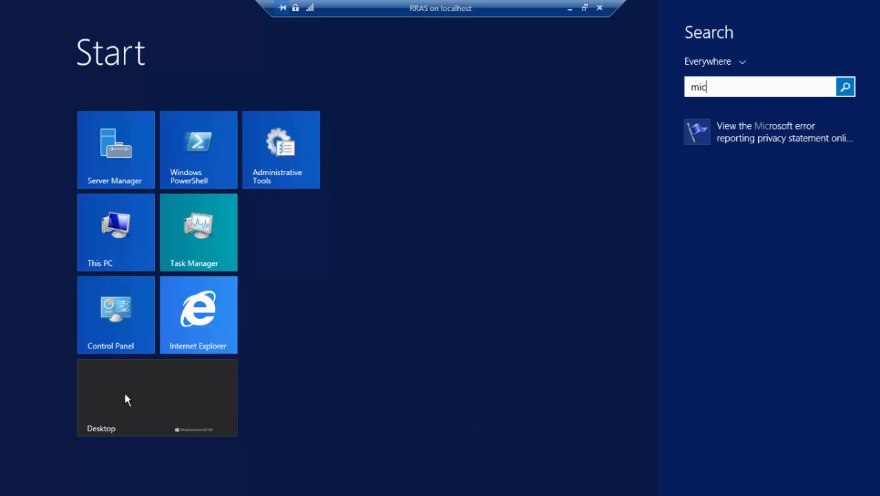
left_click(149, 392)
left_click(150, 391)
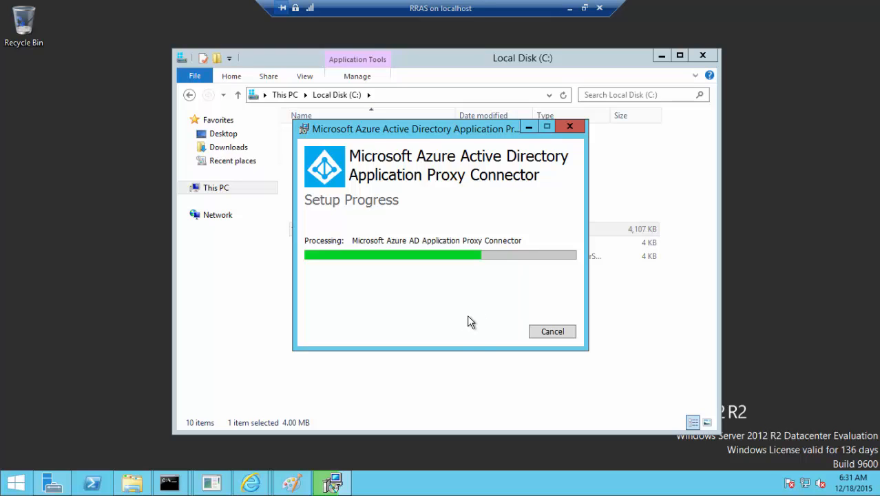
left_click(334, 484)
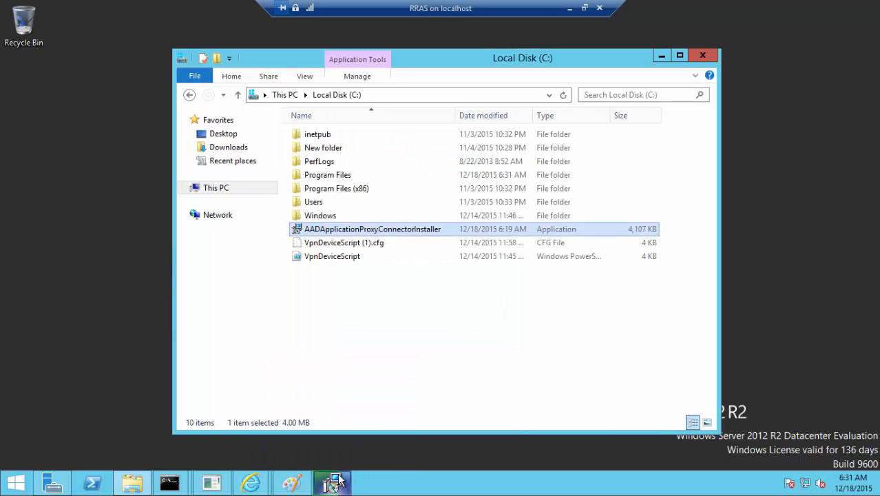
left_click(662, 56)
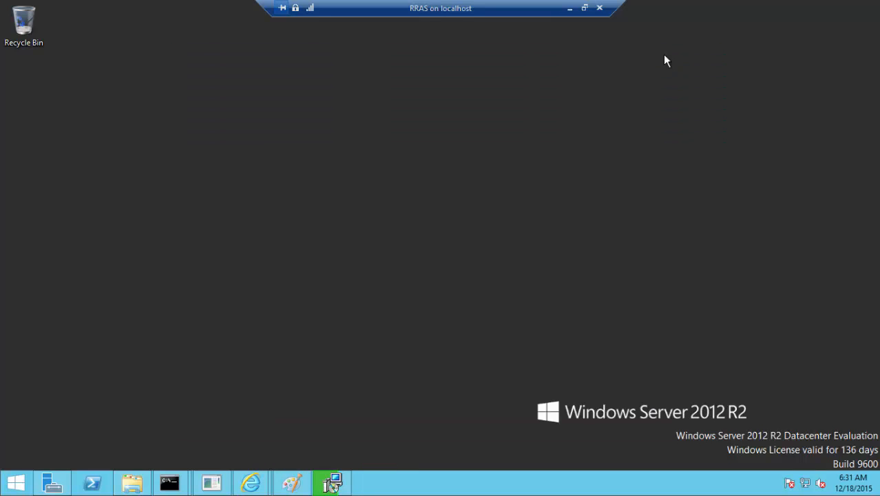
left_click(333, 484)
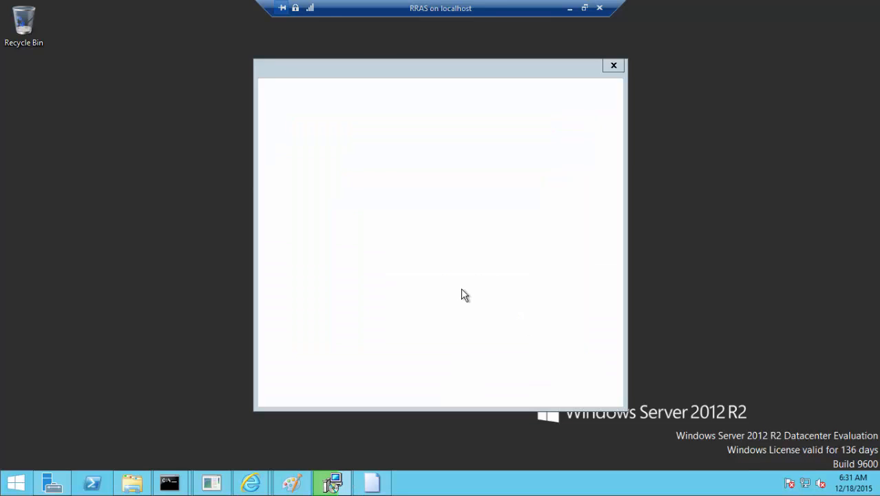
left_click(372, 482)
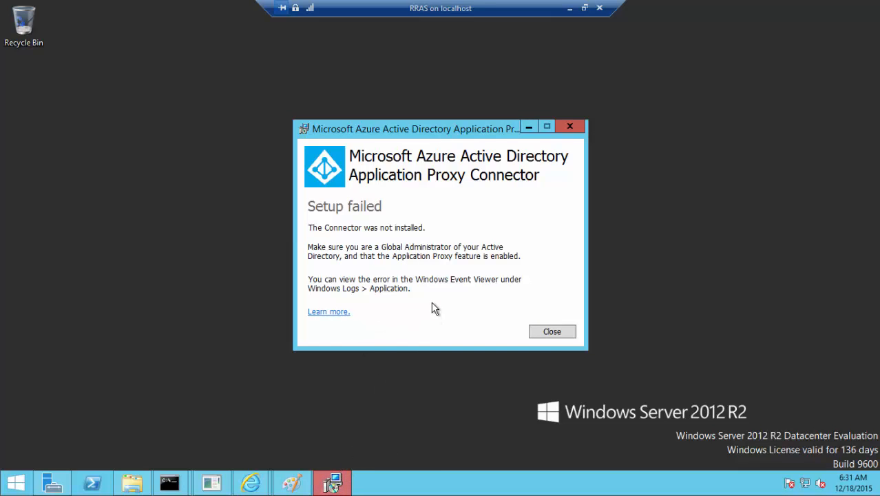
left_click(554, 331)
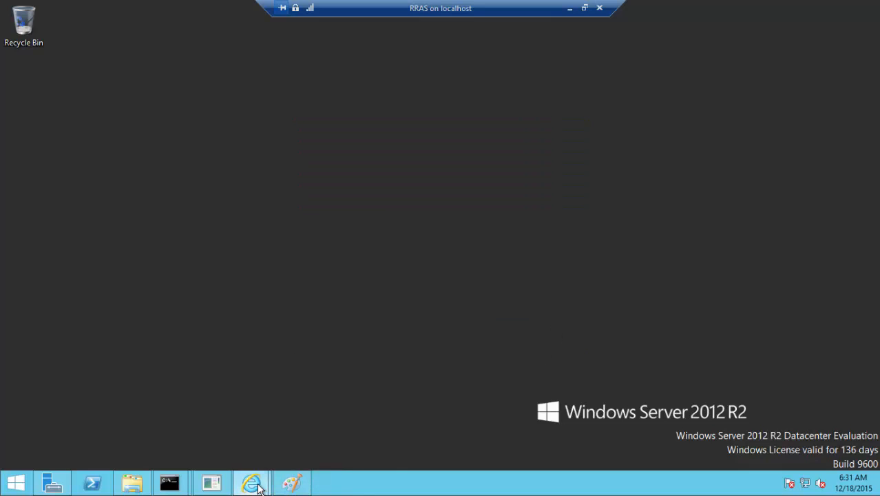
Check the remote browser's Active Directory tab, then minimize it and the remote desktop session
mouse_move(256, 483)
left_click(337, 448)
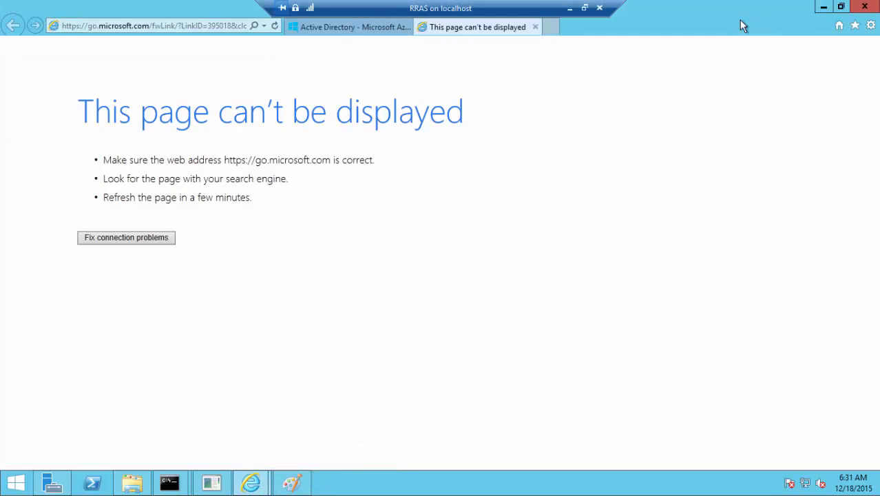
left_click(358, 30)
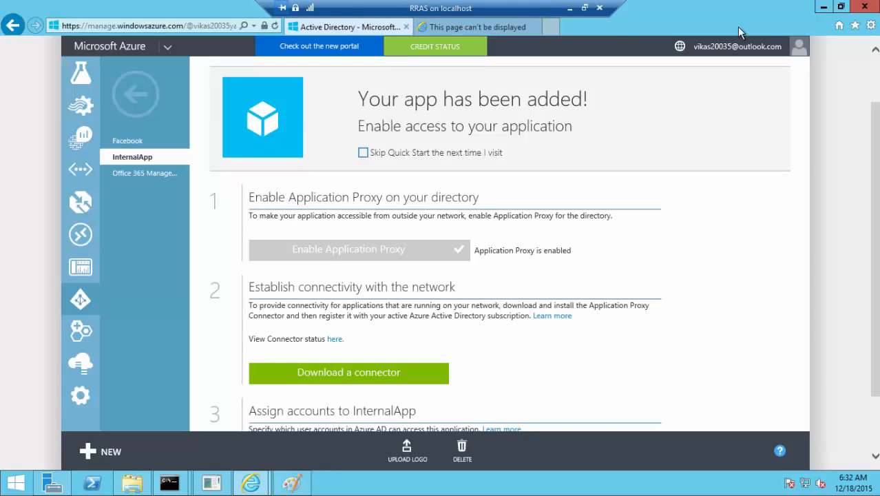
left_click(824, 9)
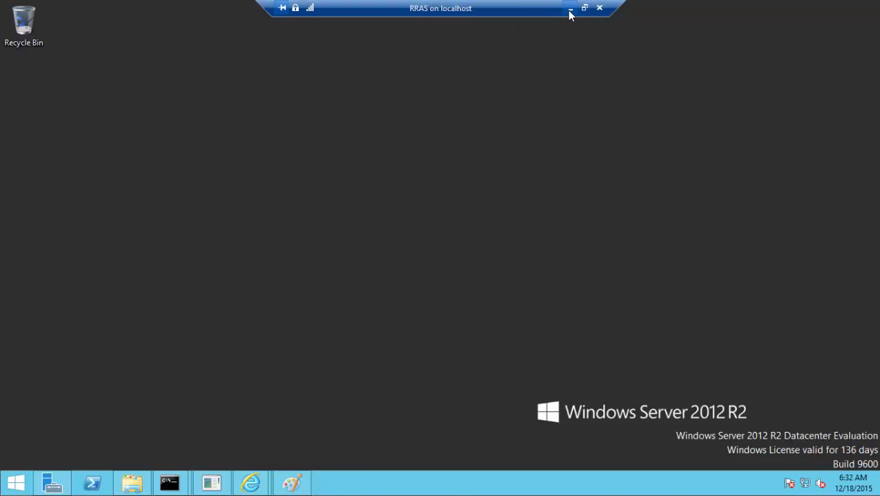
left_click(569, 9)
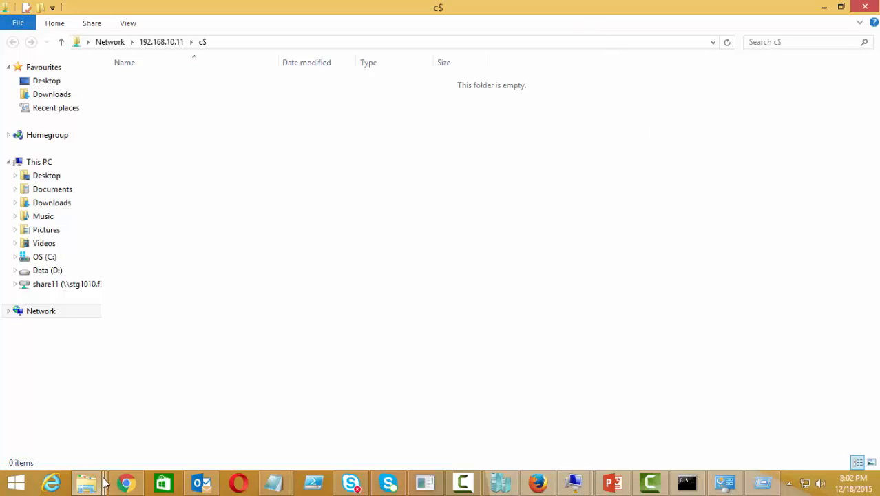
Review the connector instructions in the local portal and launch the installer from Downloads
left_click(141, 486)
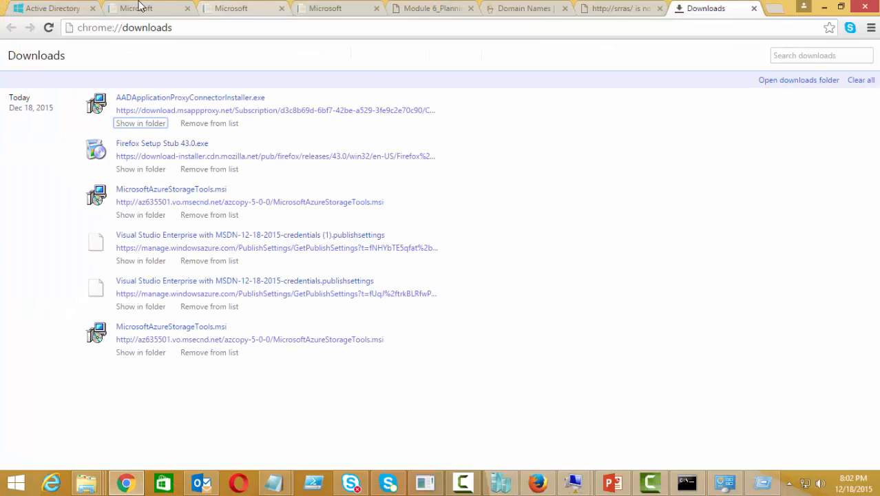
left_click(69, 8)
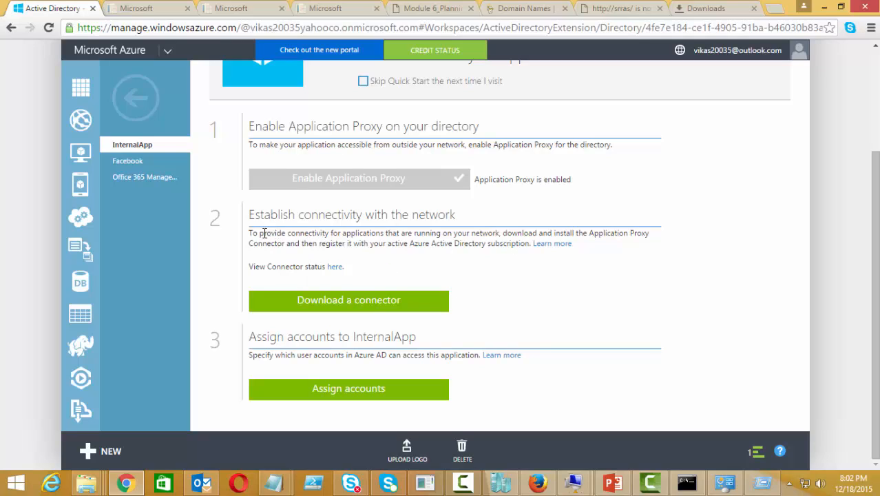
left_click_drag(264, 233, 505, 246)
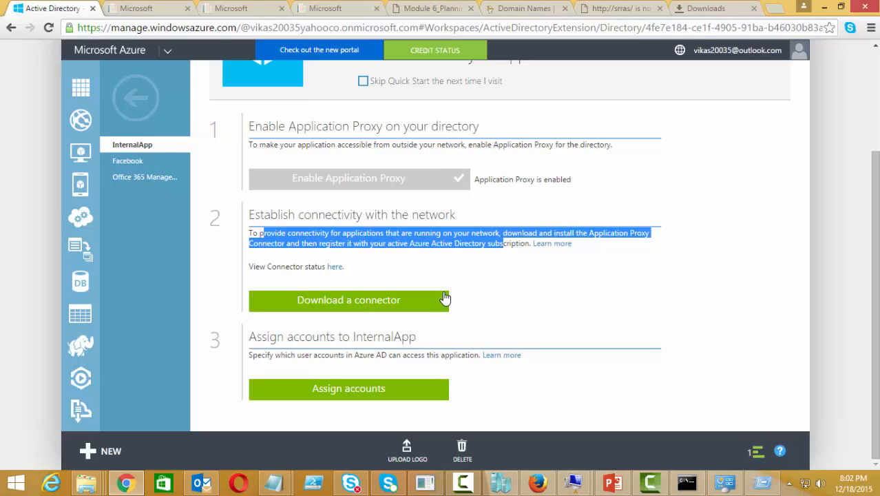
left_click(86, 483)
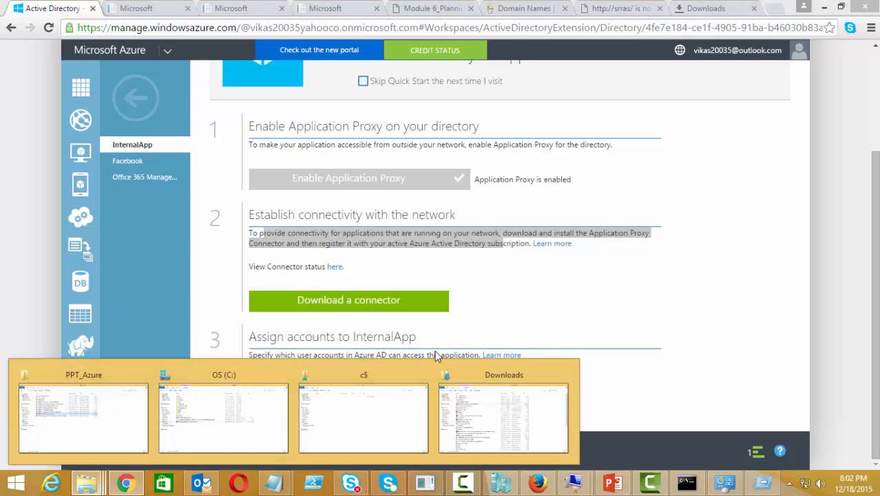
left_click(473, 374)
left_click(195, 137)
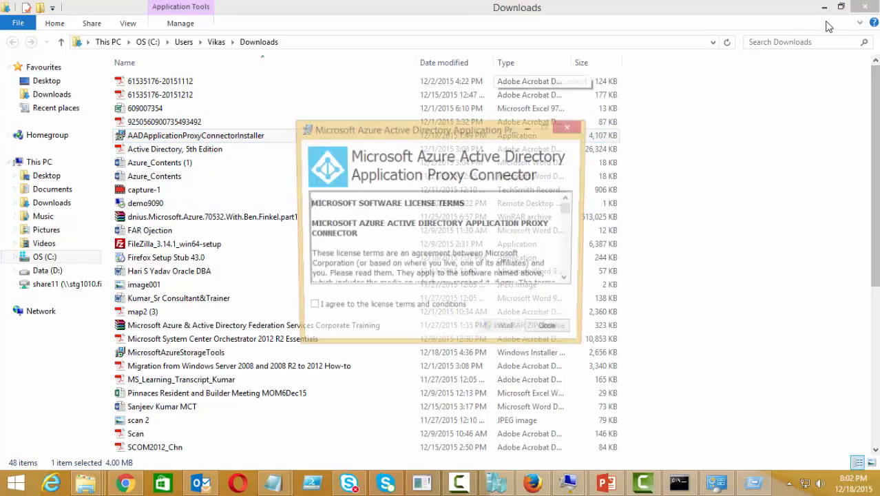
Start the local connector install and move the progress window aside to reveal the sign-in
left_click(501, 332)
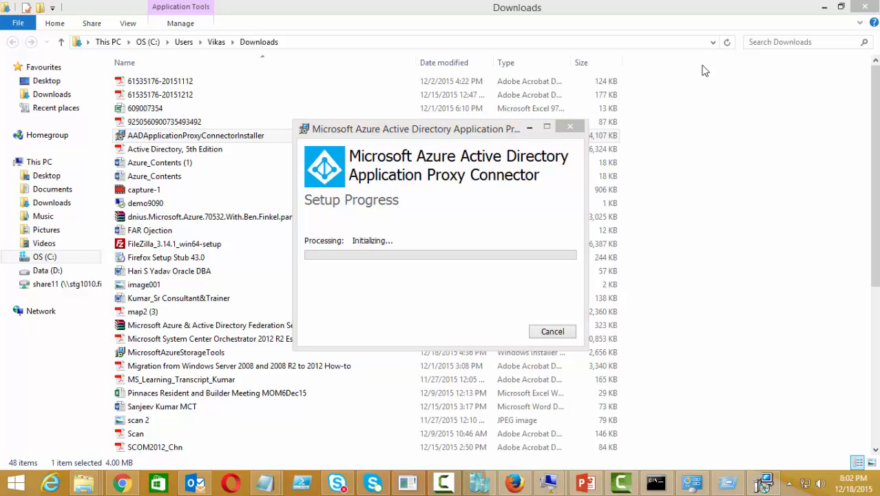
left_click(823, 8)
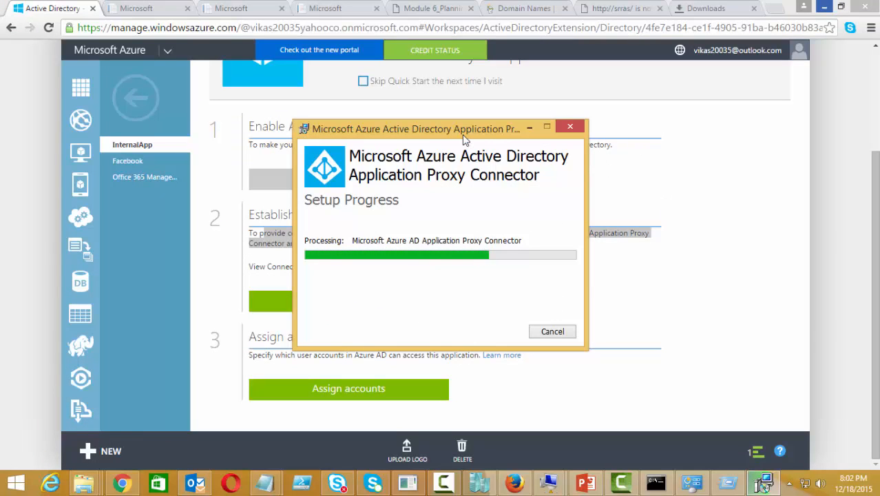
left_click_drag(463, 139, 603, 113)
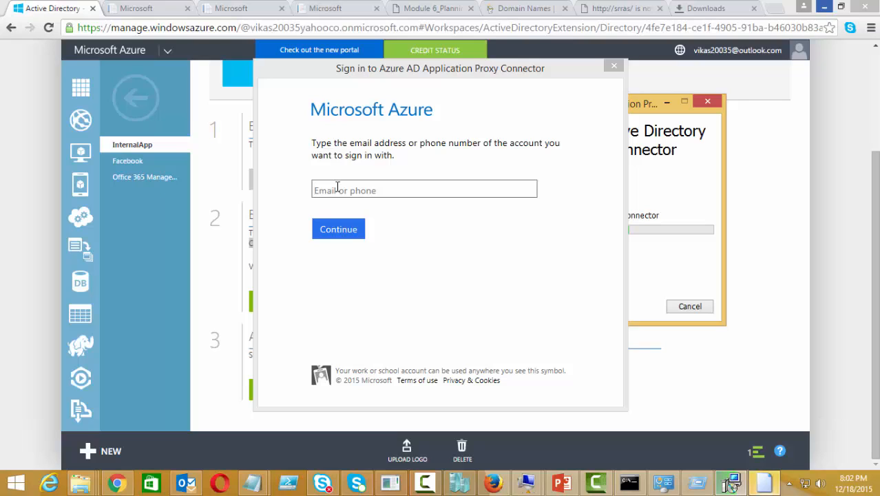
Sign in with the account email and password, then dismiss the setup-failed message
left_click(336, 189)
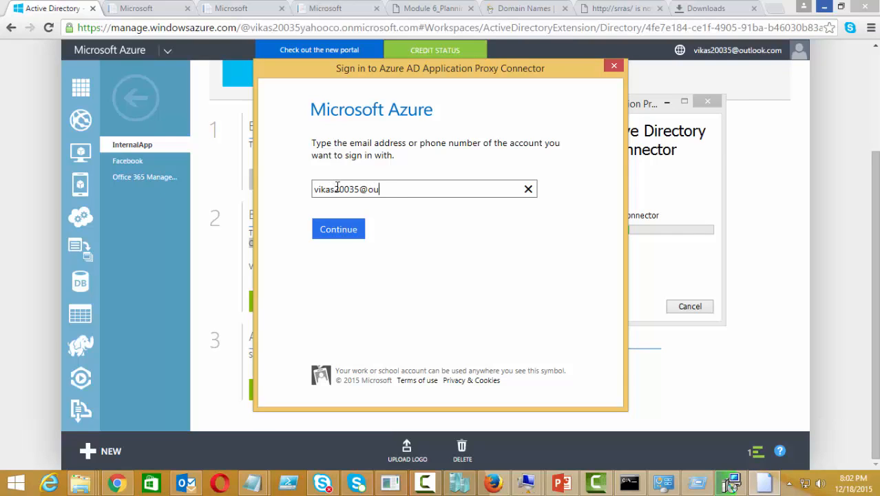
left_click(334, 229)
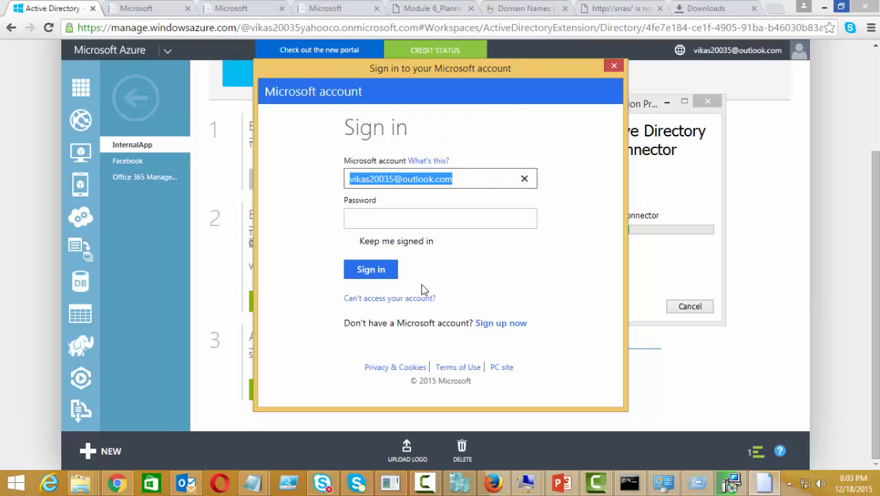
left_click(396, 224)
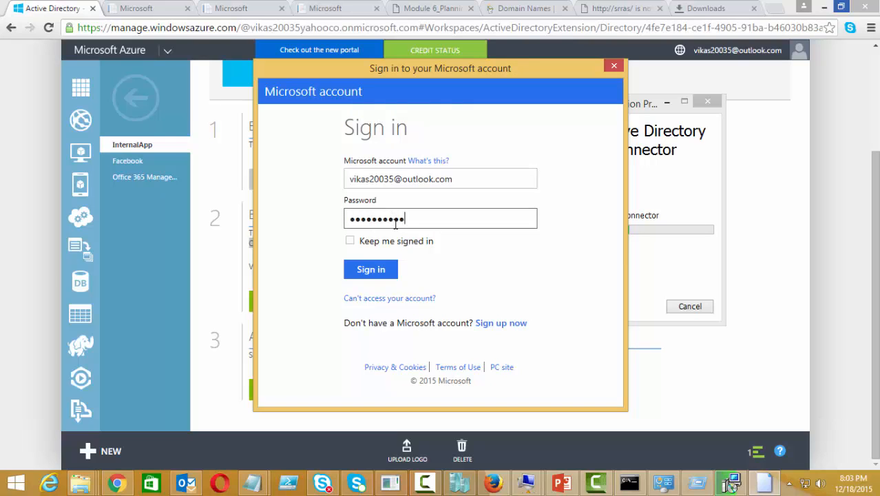
left_click(370, 272)
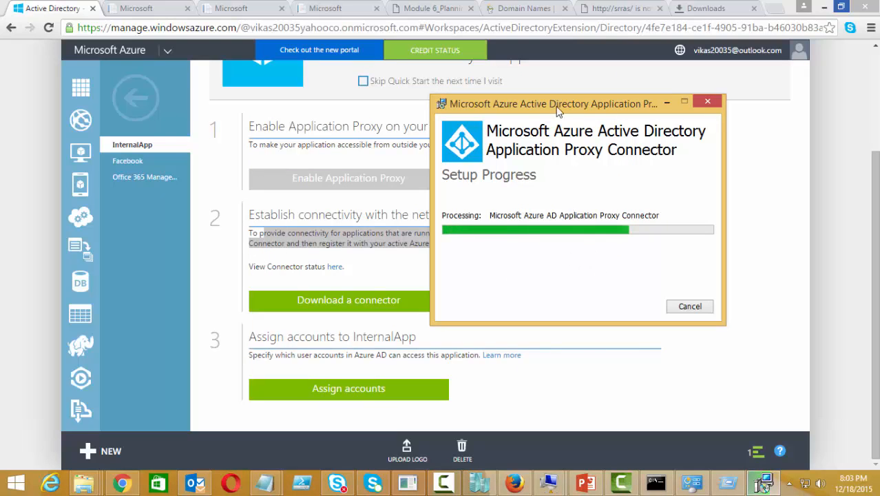
left_click_drag(568, 108, 507, 105)
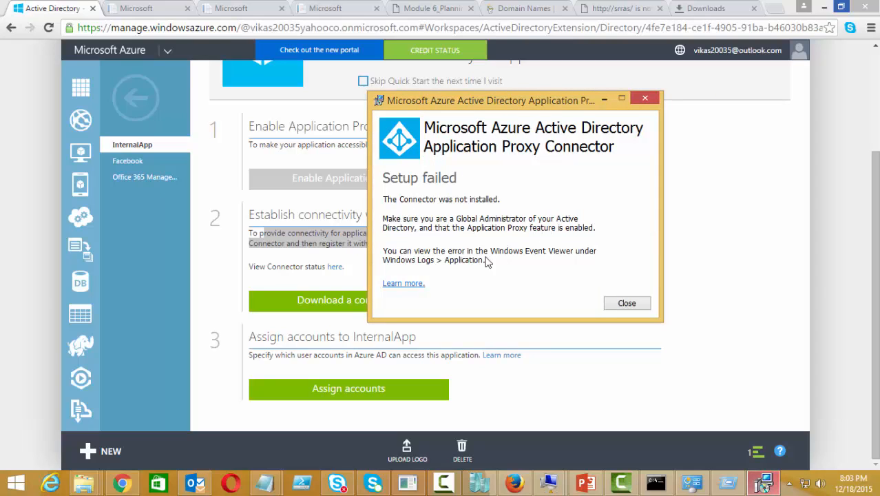
left_click(627, 305)
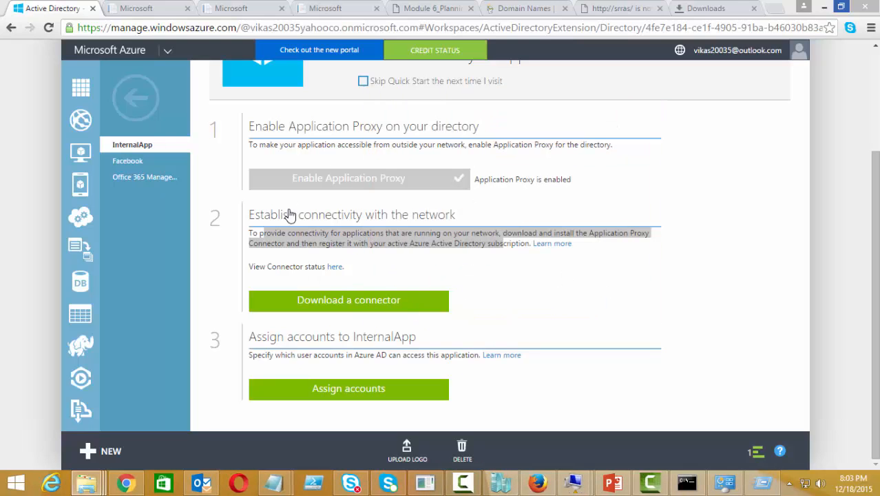
Open the oncloud9090 Users list, verify the Microsoft account user is Global Admin, then select HR1
left_click_drag(871, 210, 869, 141)
left_click(238, 80)
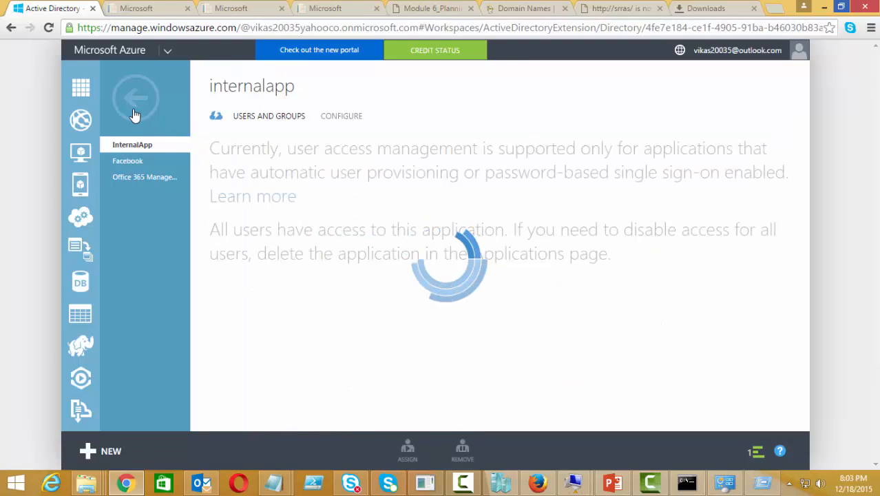
left_click(423, 256)
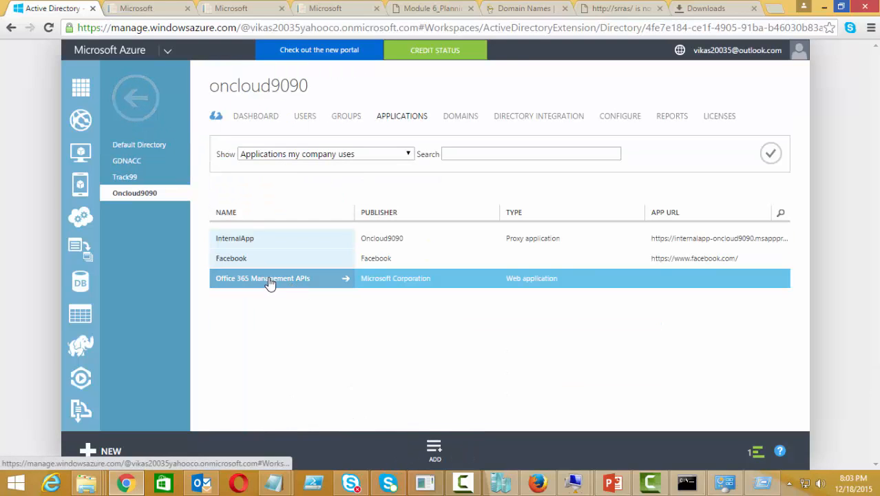
left_click(245, 239)
left_click(305, 117)
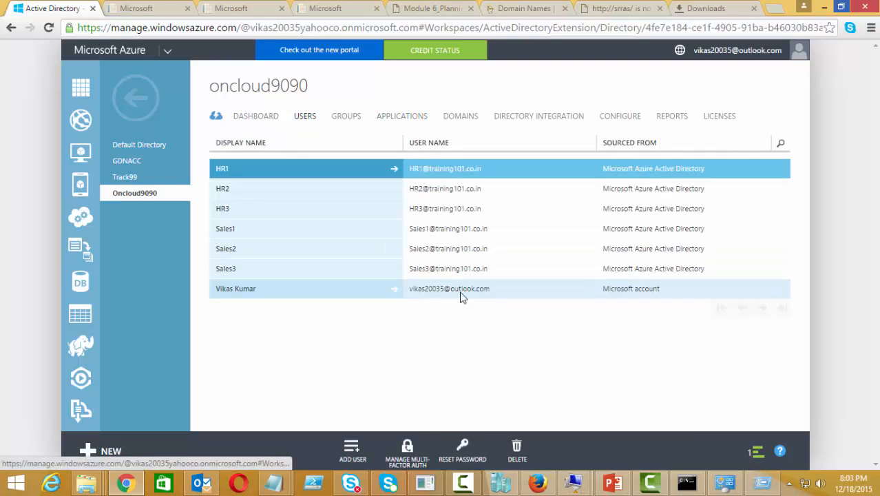
left_click(461, 289)
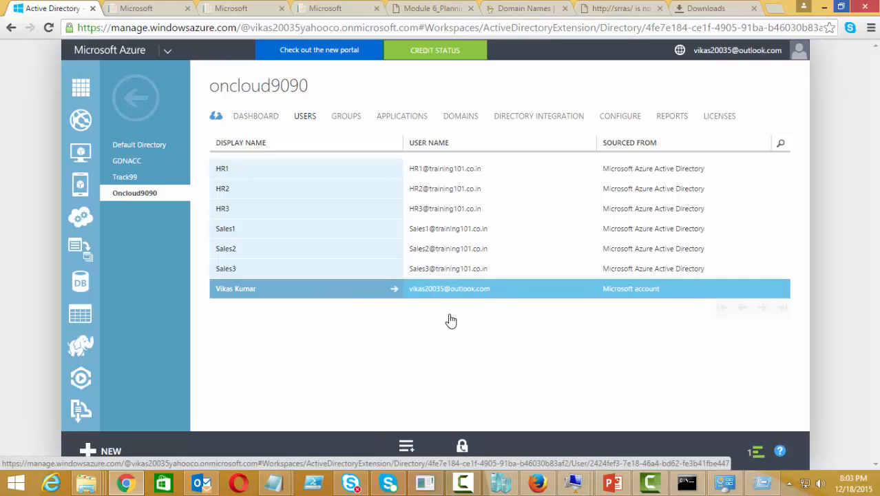
left_click(412, 288)
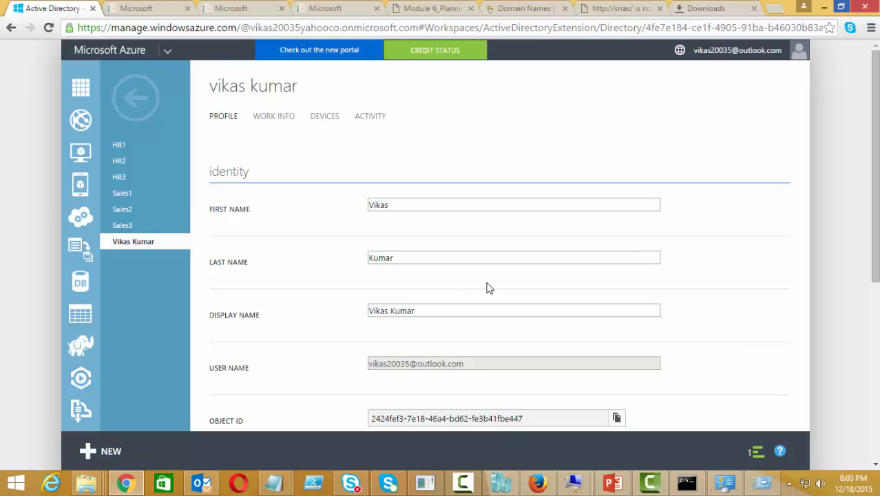
scroll(486, 288, "down", 3)
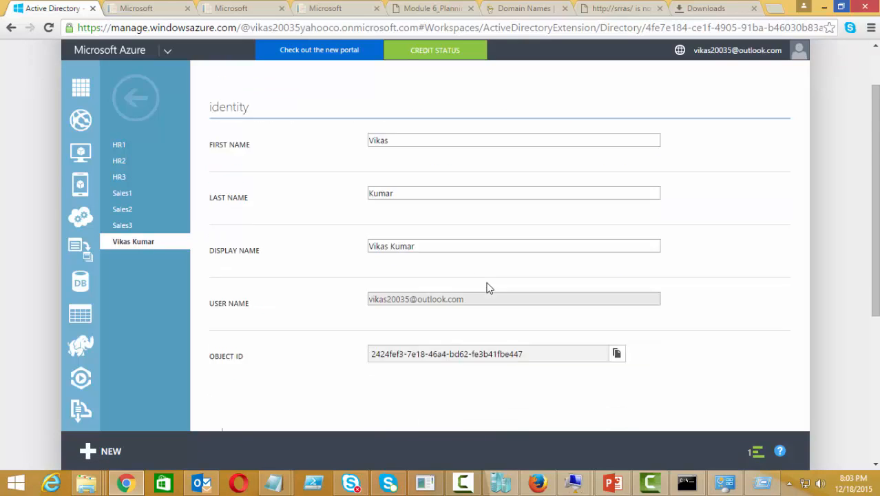
left_click(142, 100)
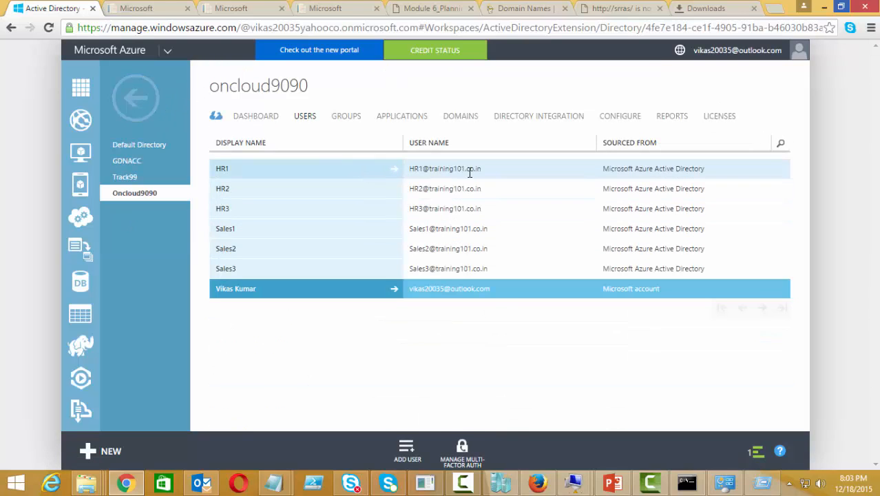
left_click(470, 170)
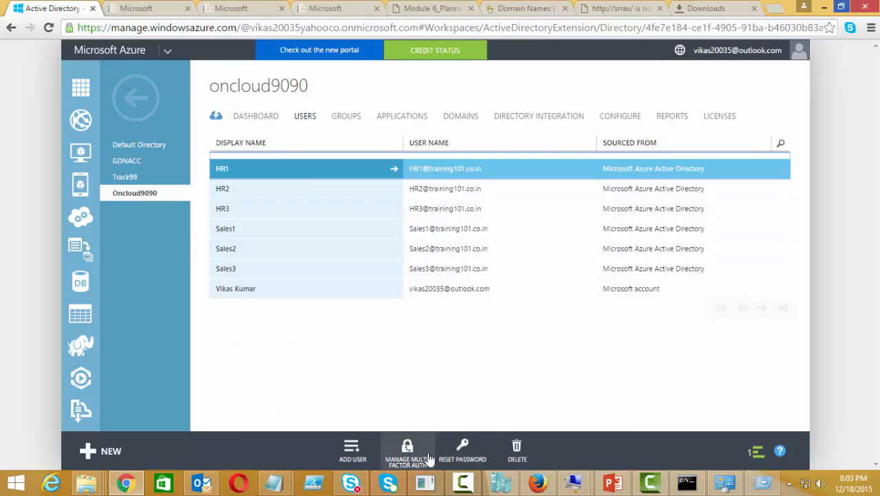
Give HR1 the Global Admin organizational role
left_click(357, 176)
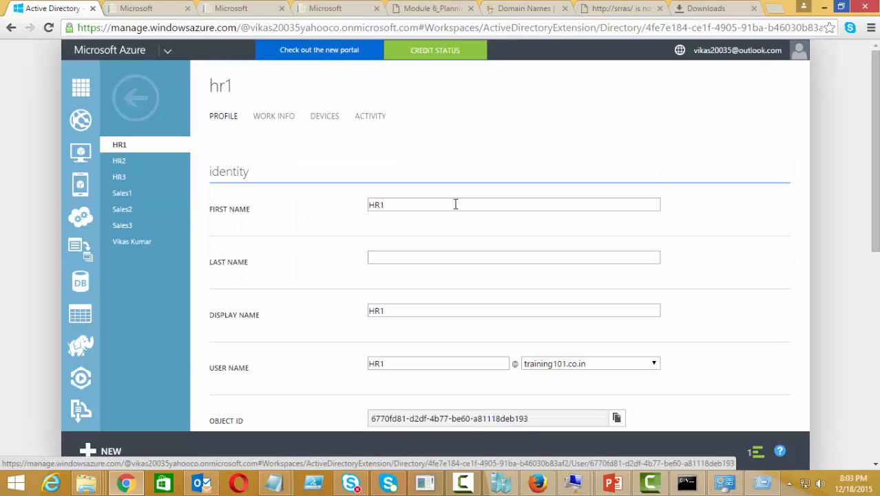
scroll(491, 255, "down", 2)
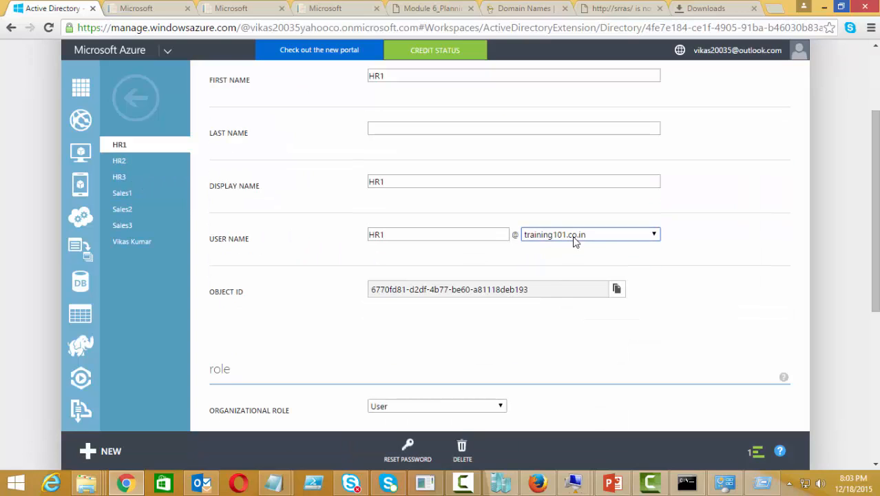
left_click(440, 405)
left_click(426, 346)
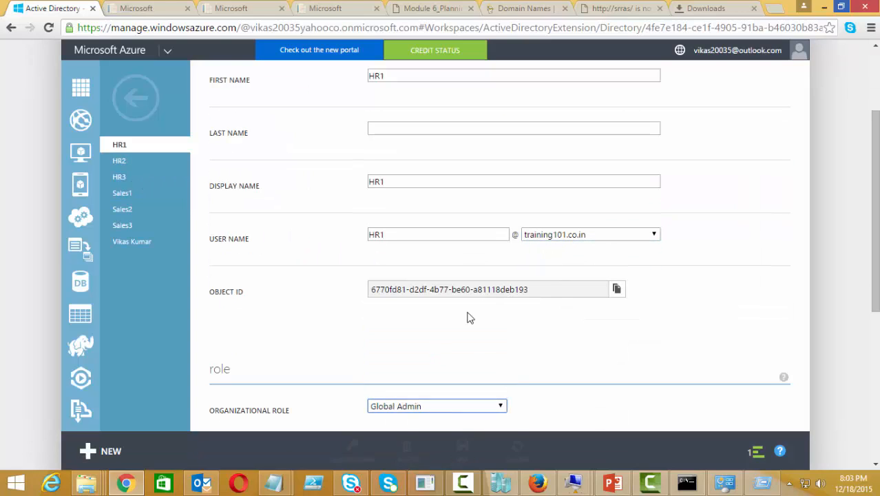
Add HR1's alternate email address, save, dismiss the notices, and minimize the browser
scroll(436, 420, "down", 2)
left_click(411, 328)
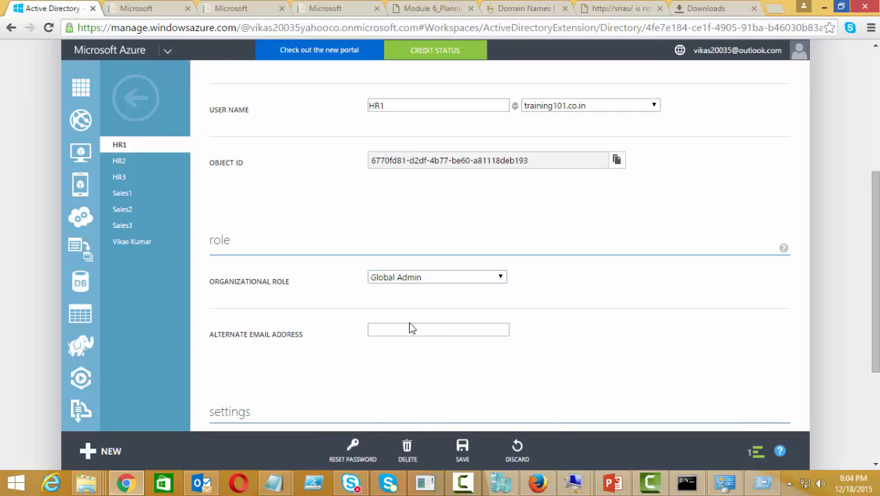
left_click(403, 330)
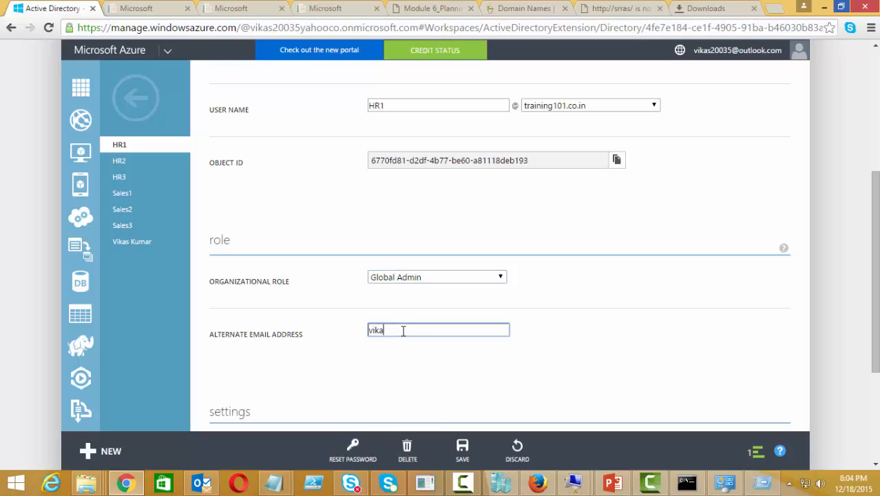
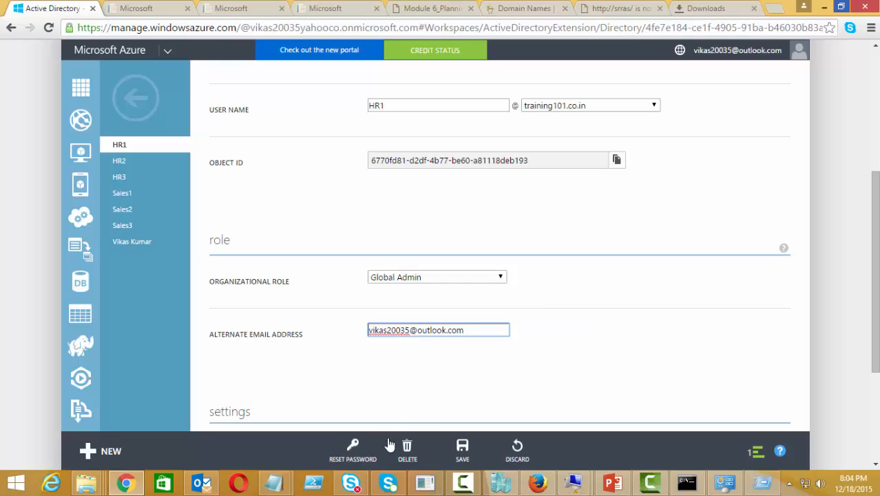
left_click(459, 448)
left_click(771, 412)
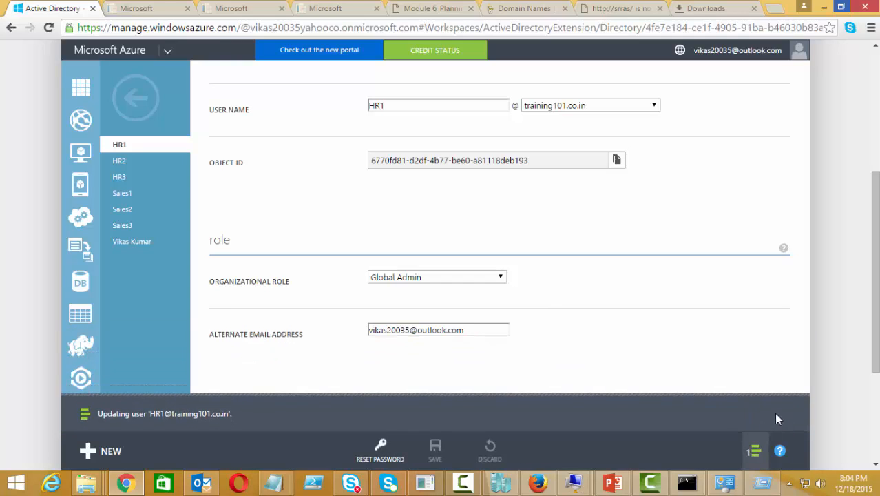
left_click(778, 413)
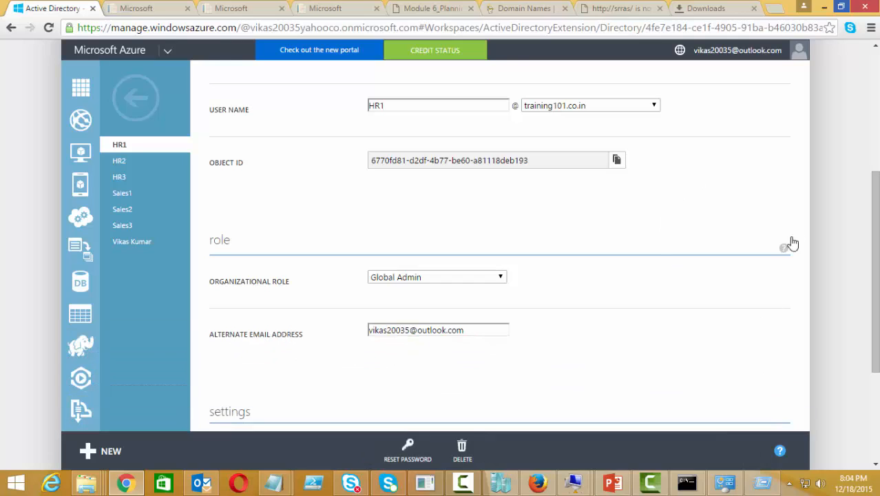
left_click(126, 483)
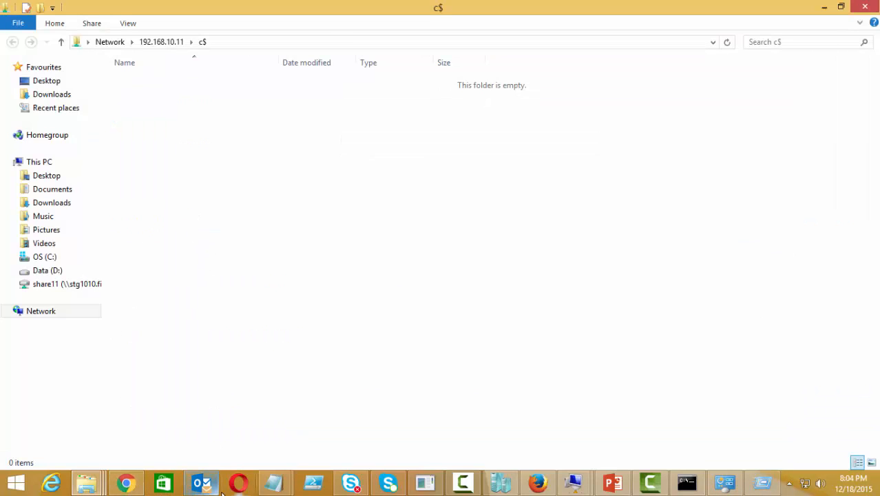
Relaunch AADApplicationProxyConnectorInstaller.exe from Chrome's downloads, accept the license terms and start installing
left_click(126, 483)
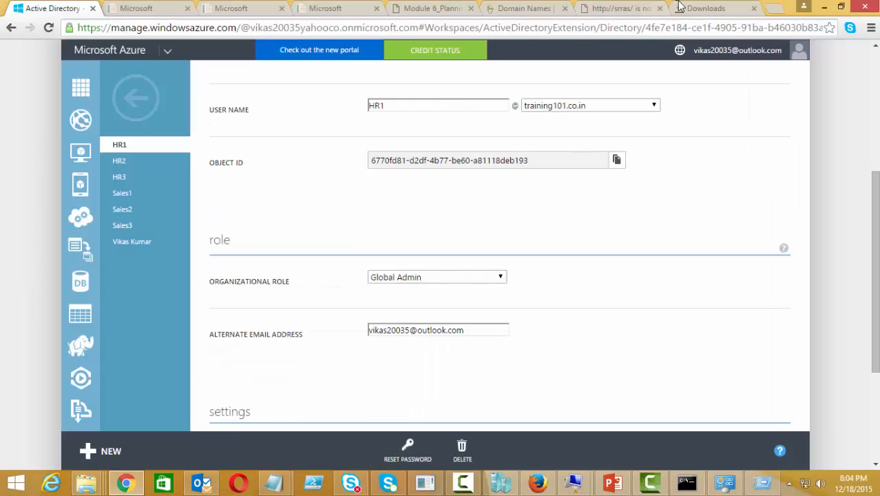
left_click(709, 8)
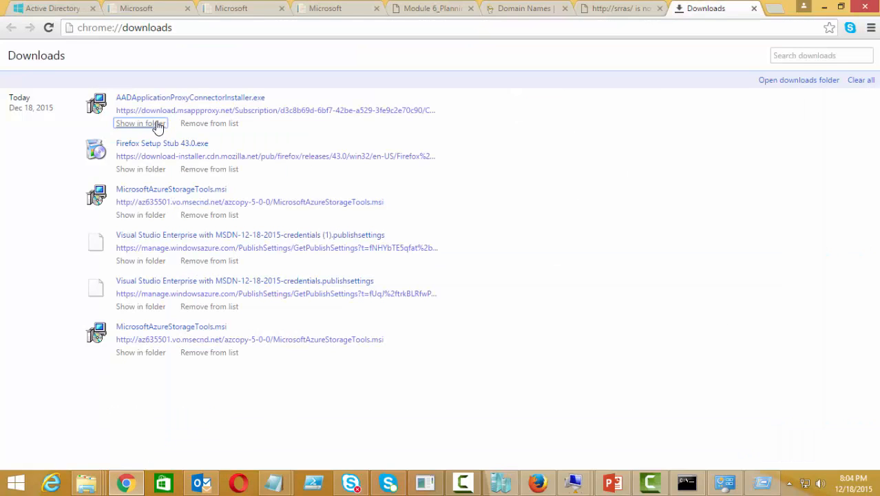
left_click(174, 98)
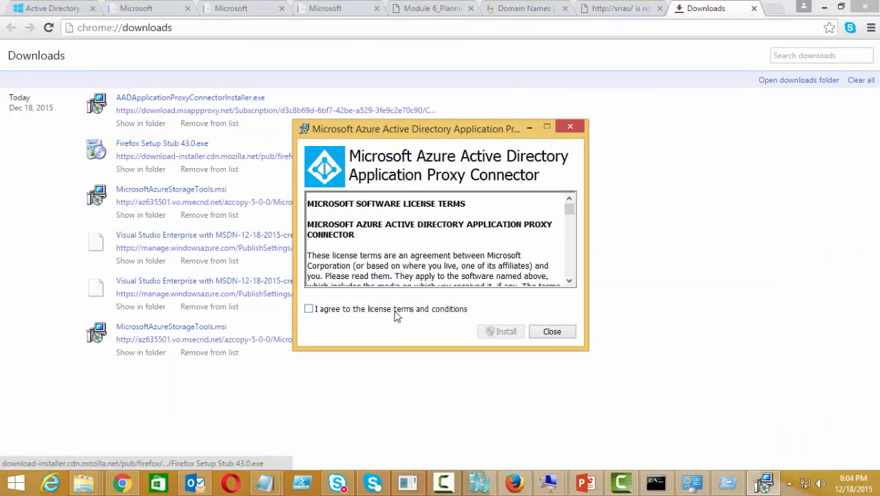
left_click(396, 315)
left_click(502, 331)
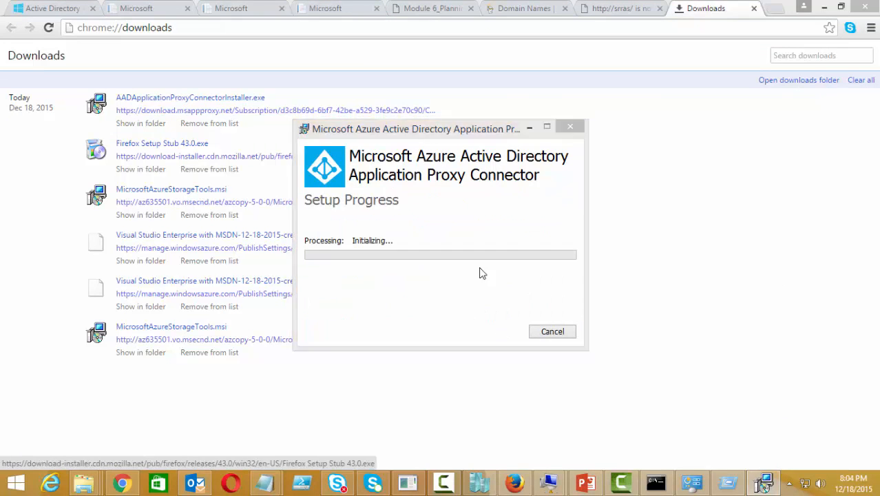
left_click(823, 7)
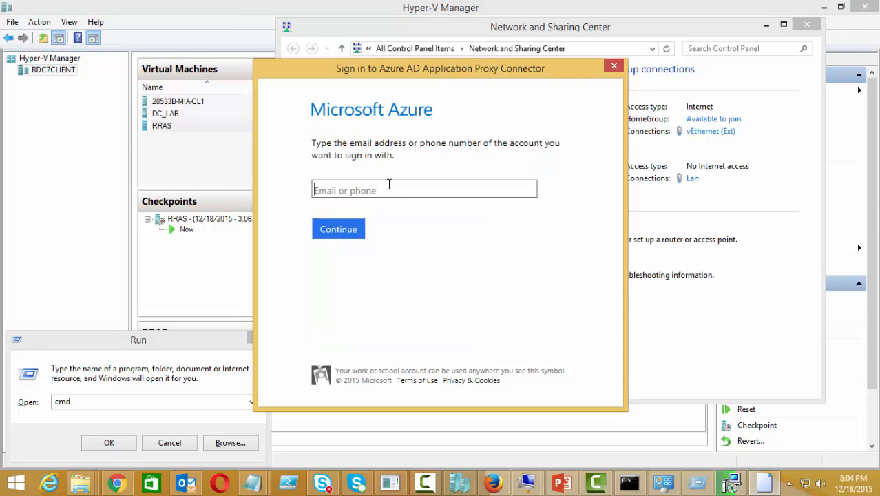
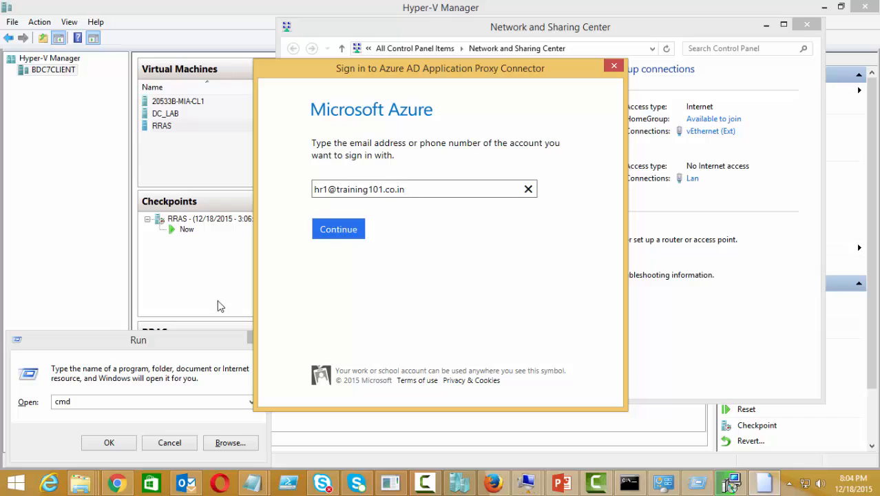
Register the connector by signing in with the HR1 account email and password, then close setup
left_click(320, 232)
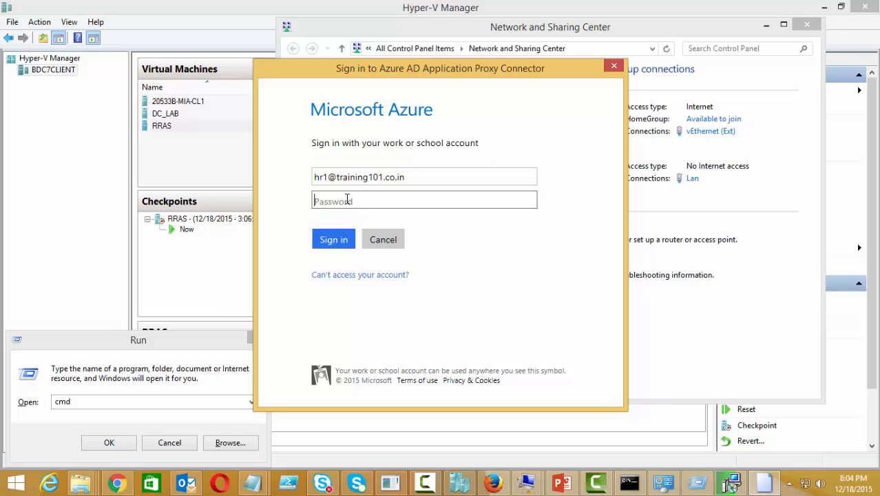
left_click(329, 240)
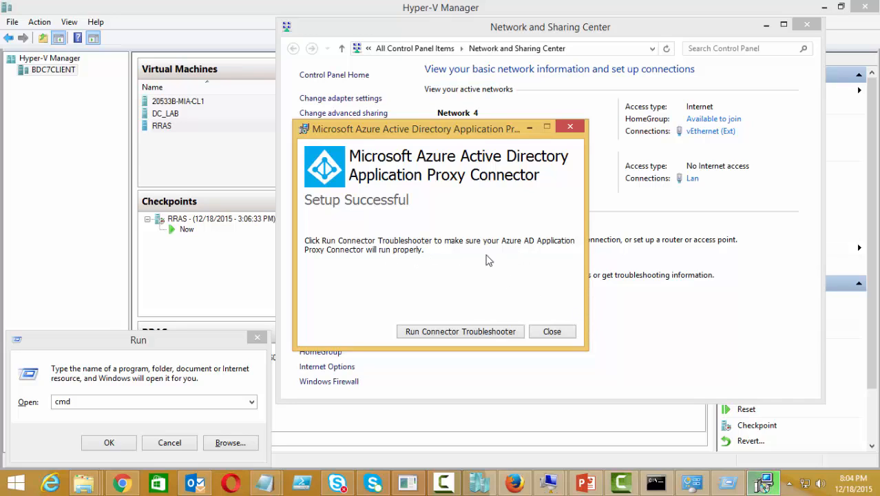
left_click(552, 331)
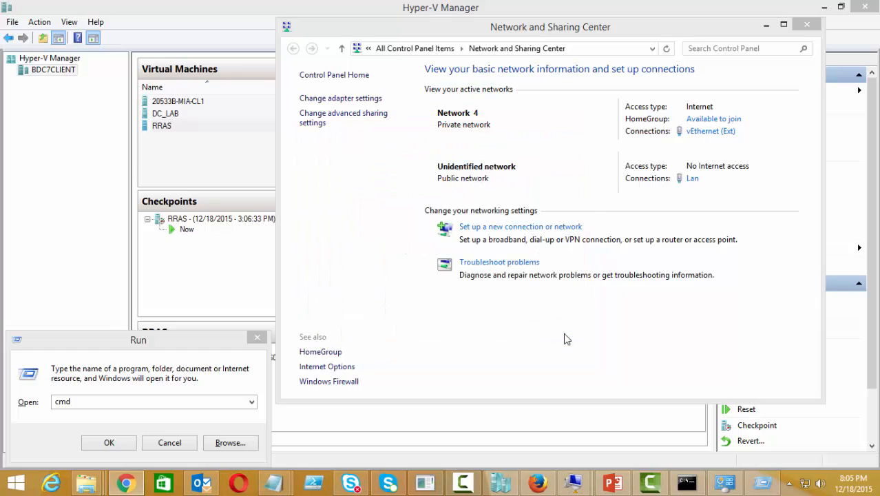
Close Network and Sharing Center and the Run dialog, returning to the Azure portal
left_click(806, 25)
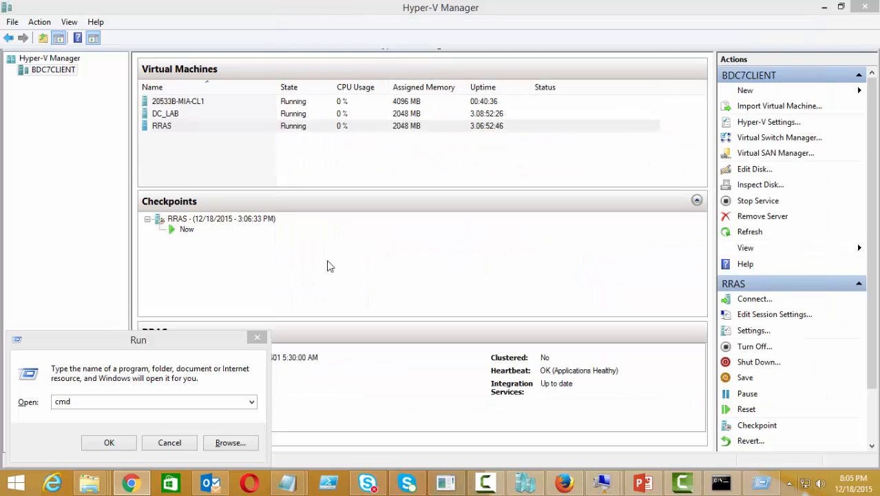
left_click(165, 446)
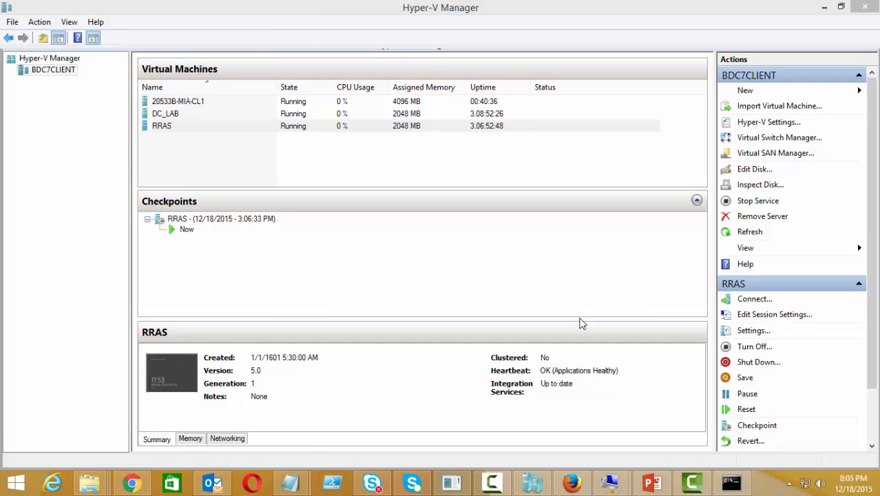
left_click(131, 483)
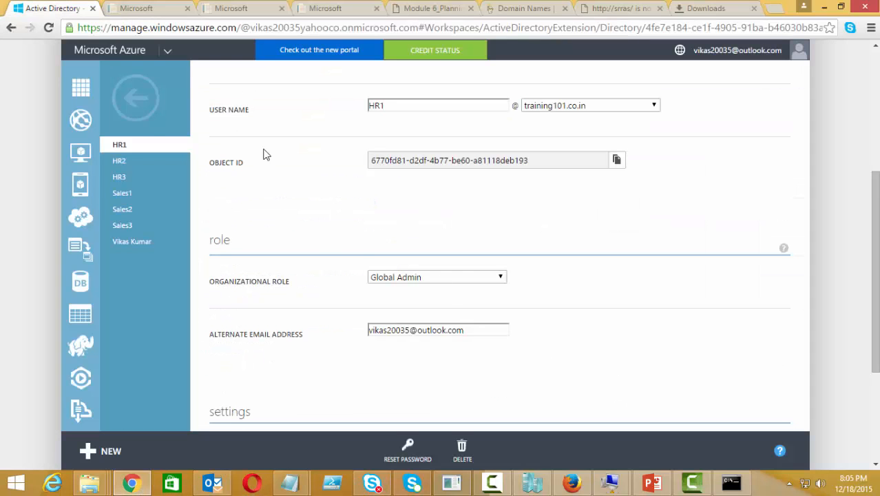
Open InternalApp from the oncloud9090 applications list and go to its user assignments
left_click(134, 100)
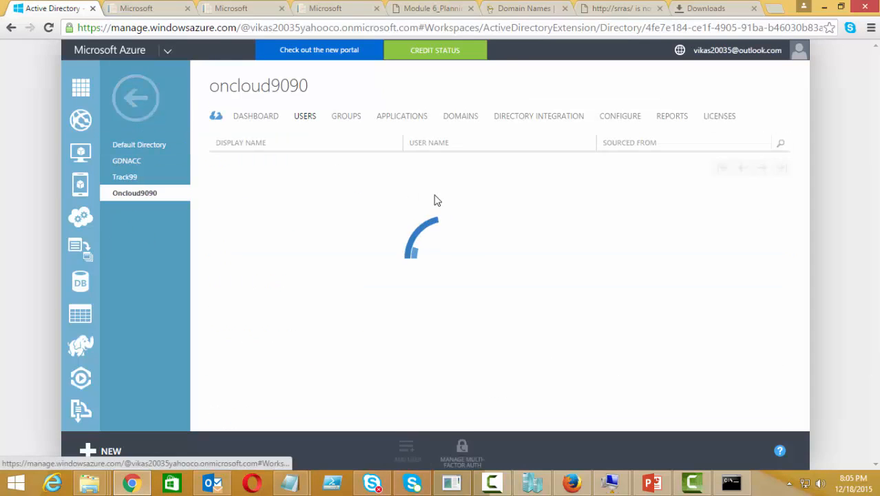
left_click(400, 117)
left_click(258, 242)
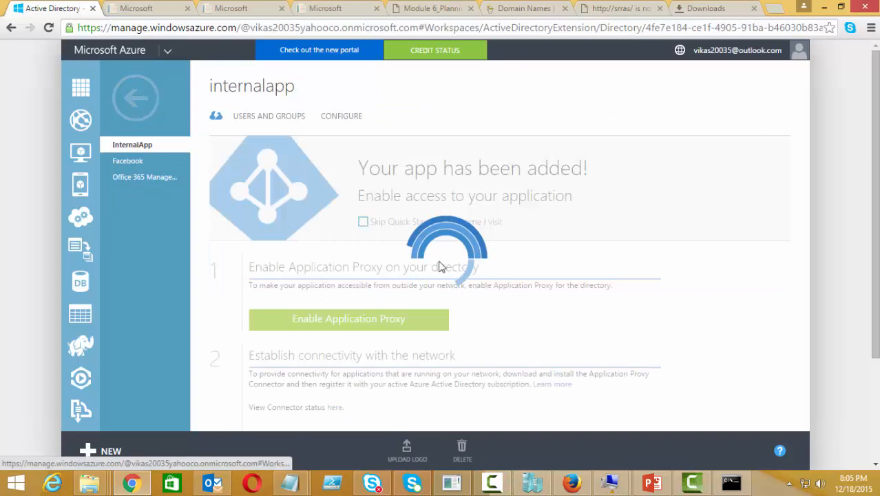
scroll(448, 275, "down", 2)
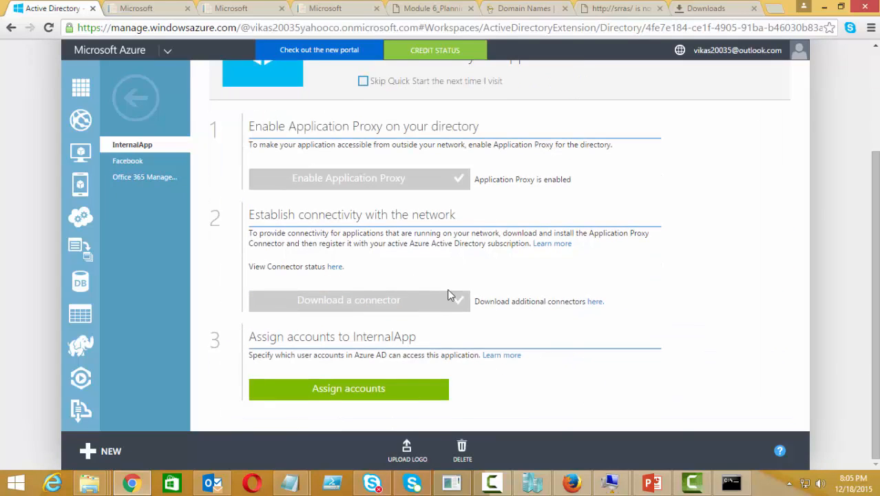
left_click(355, 393)
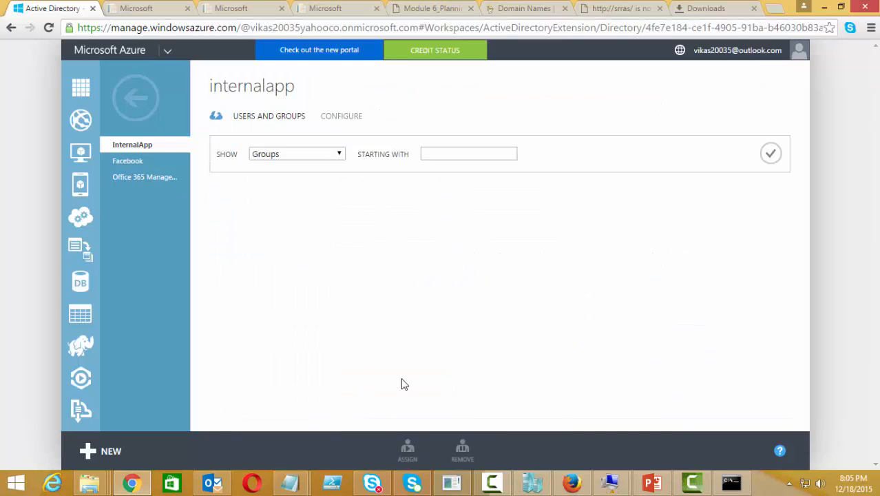
List All Users, select HR1 and assign it access to InternalApp, confirming with Yes
left_click(309, 152)
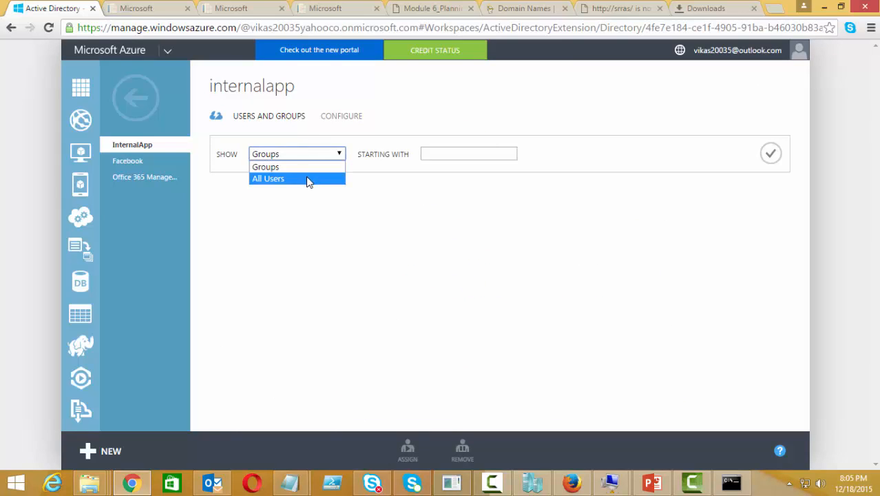
left_click(306, 177)
left_click(772, 154)
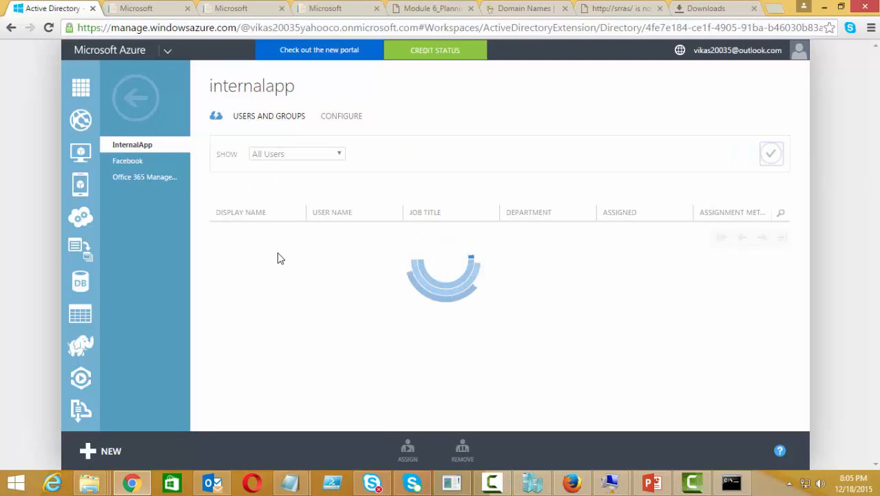
left_click(343, 238)
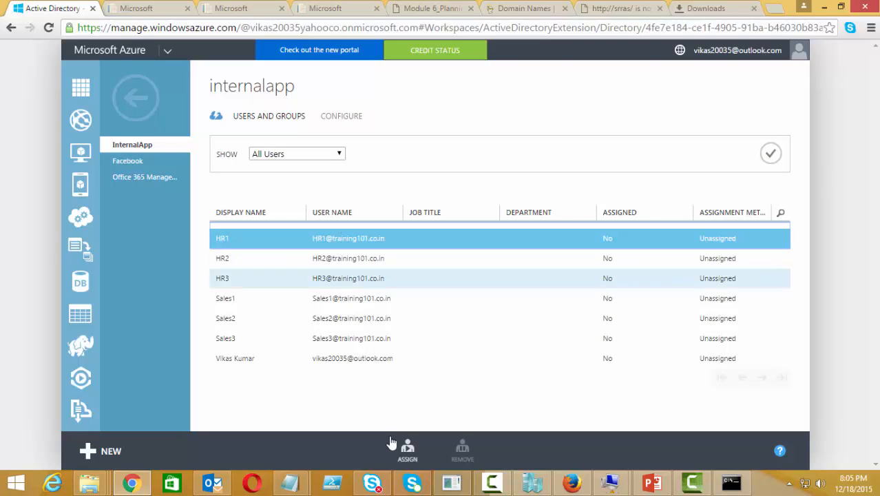
left_click(410, 447)
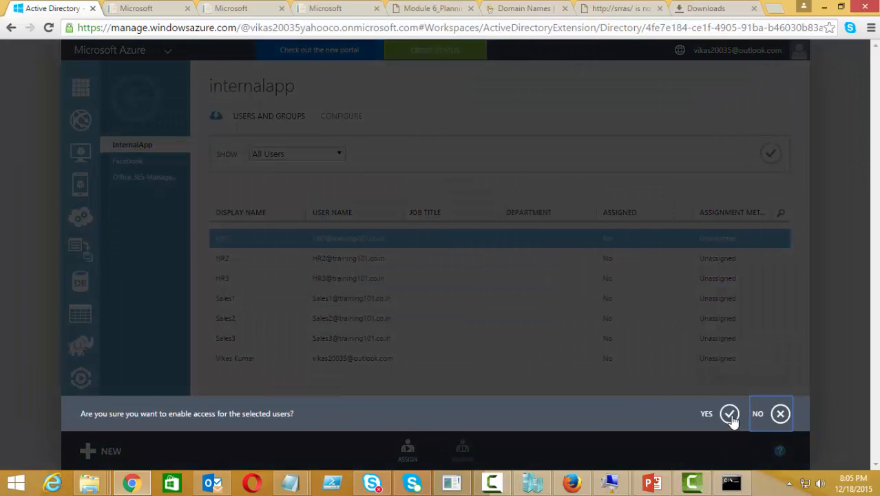
left_click(730, 415)
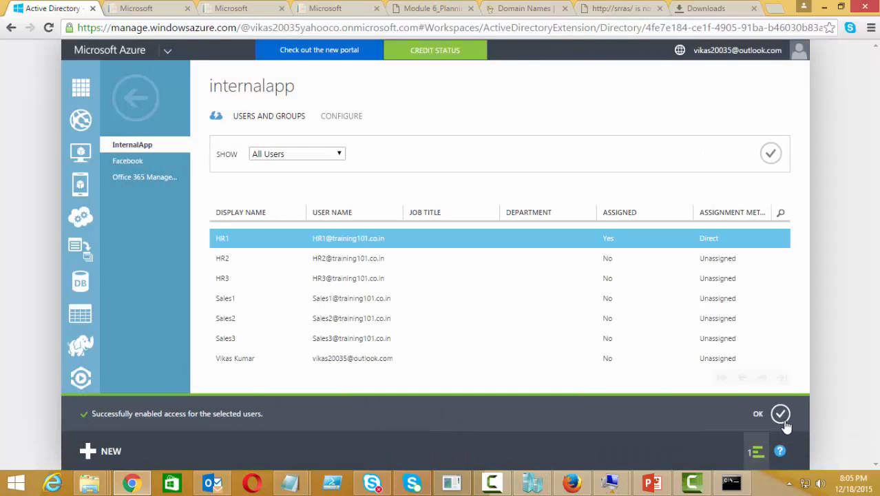
left_click(779, 413)
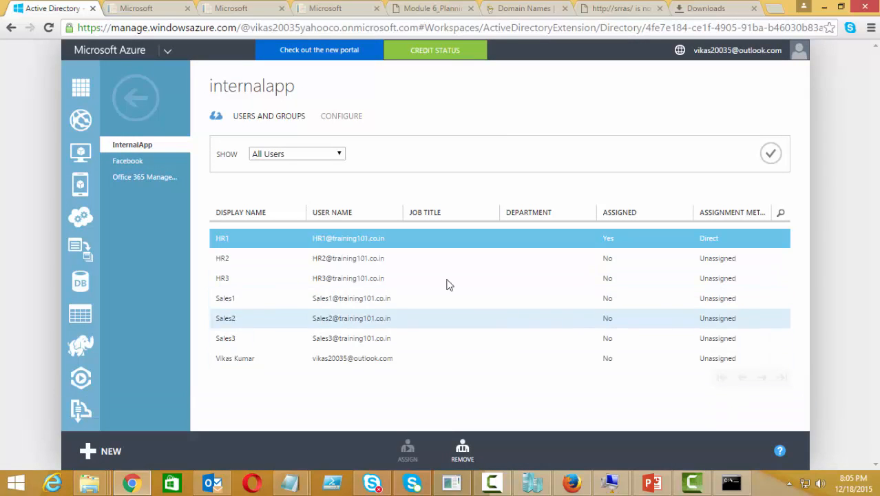
left_click(133, 112)
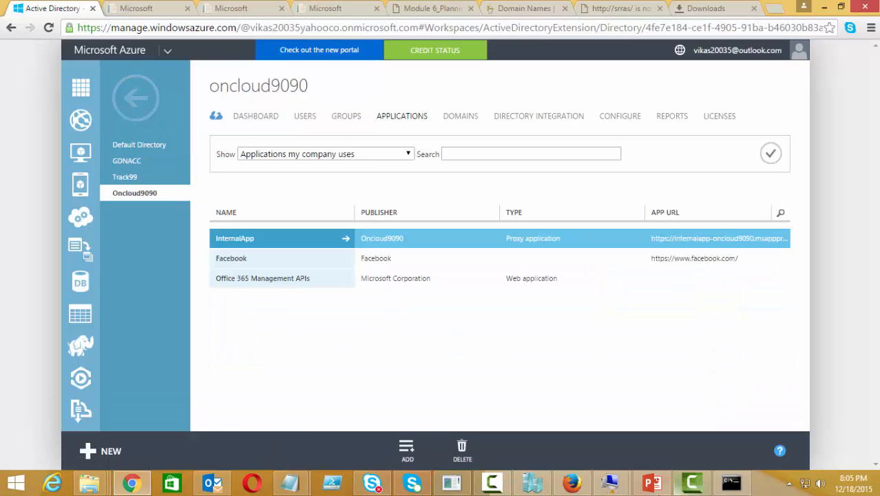
Reload HR1's Access Panel applications page in Firefox to check for InternalApp
left_click(577, 486)
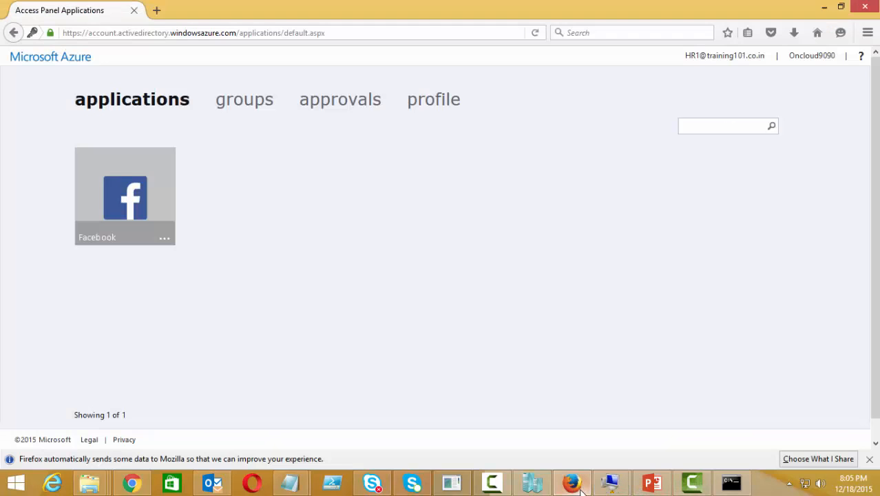
left_click(372, 34)
left_click(534, 34)
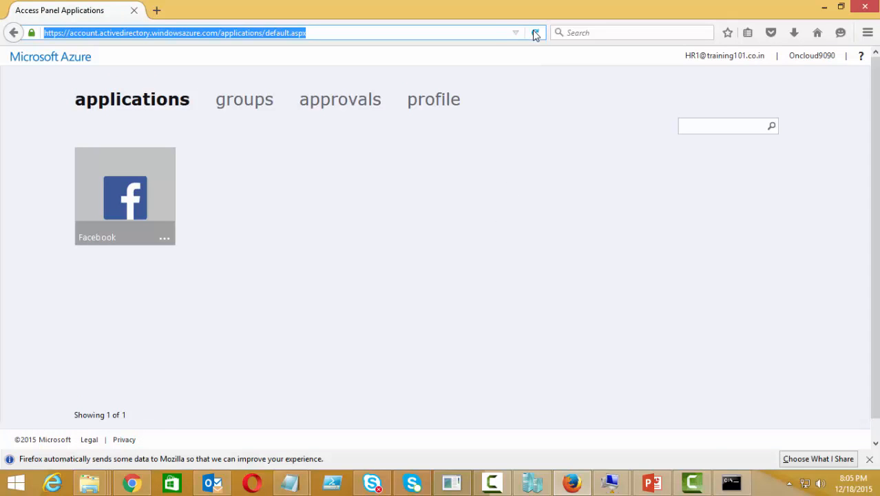
left_click(536, 33)
Show All Users on InternalApp's Users and Groups page to confirm HR1's assignment
key("alt+Tab")
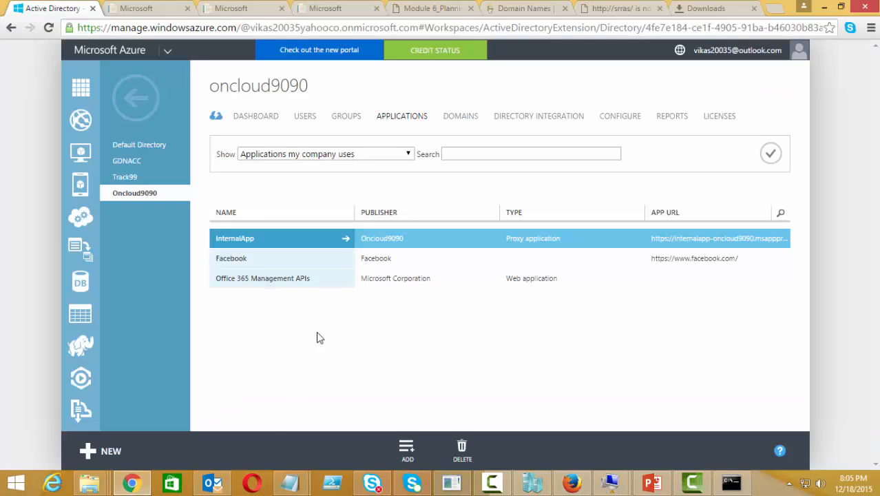
left_click(251, 239)
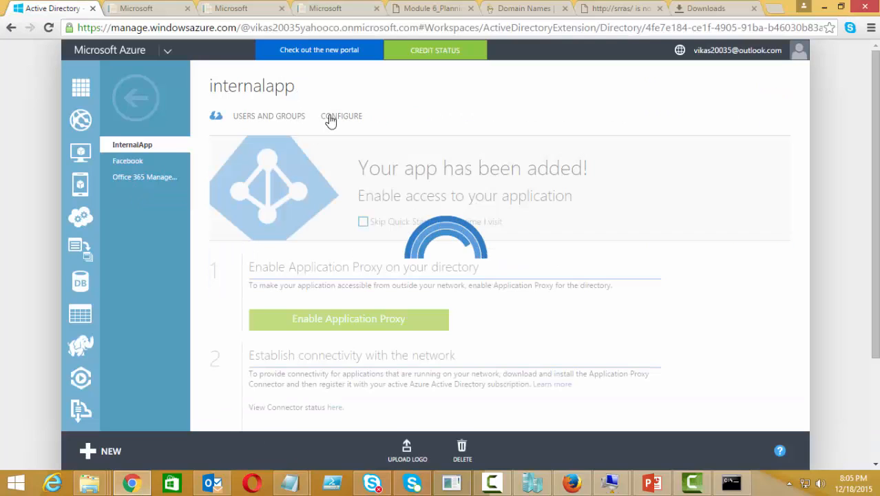
left_click(290, 117)
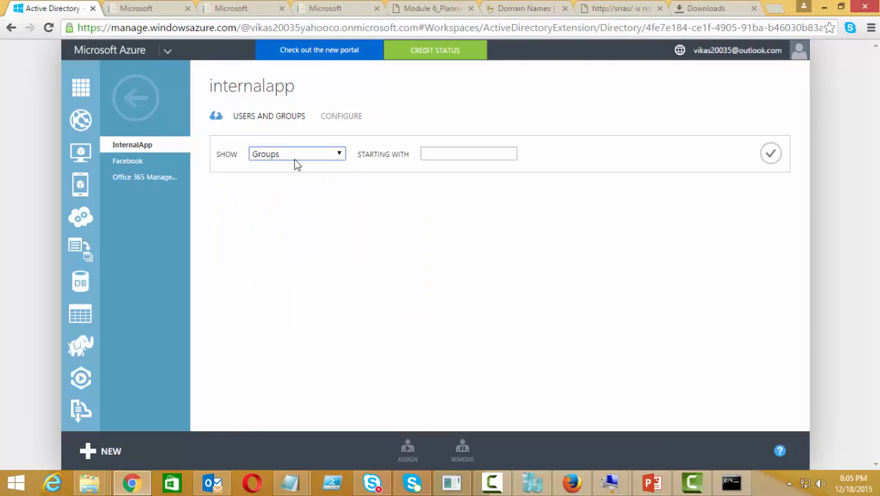
left_click(294, 165)
left_click(289, 177)
left_click(771, 155)
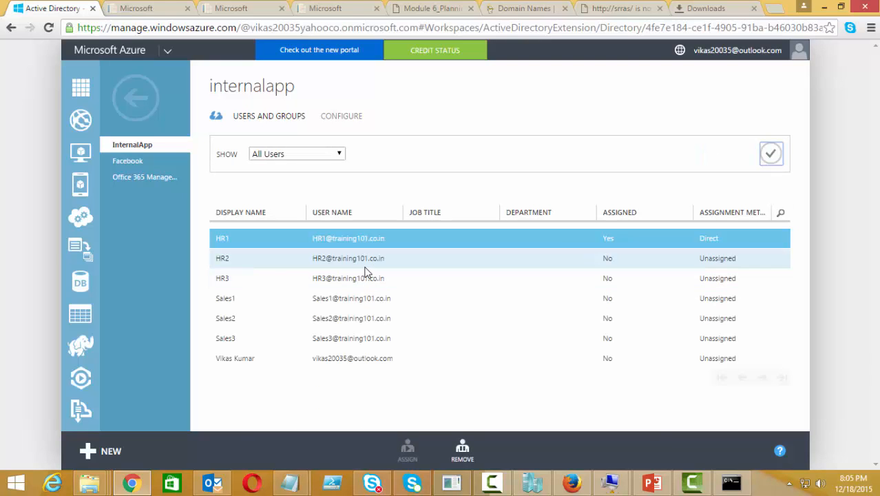
left_click(561, 481)
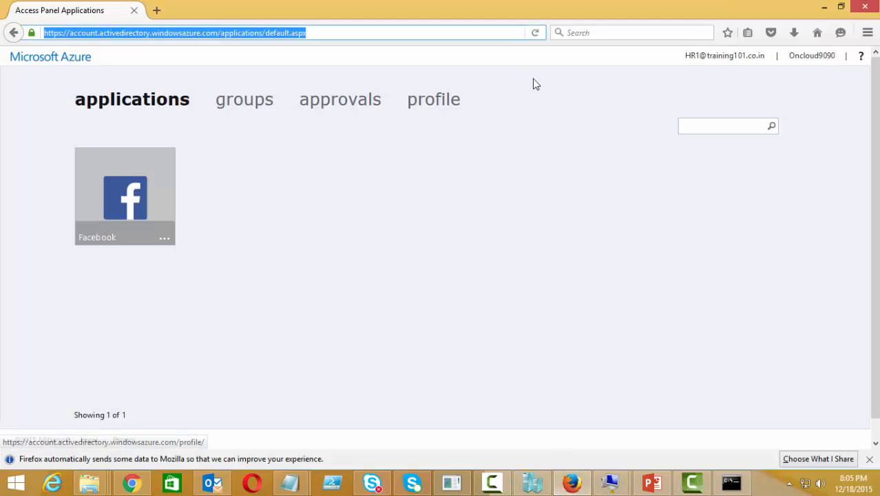
Reload HR1's Access Panel several times until InternalApp appears
left_click(535, 36)
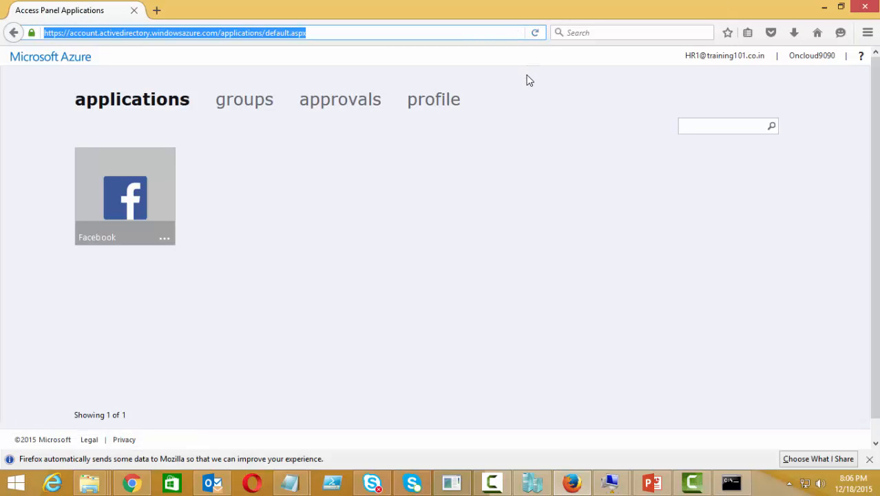
left_click(535, 33)
left_click(536, 34)
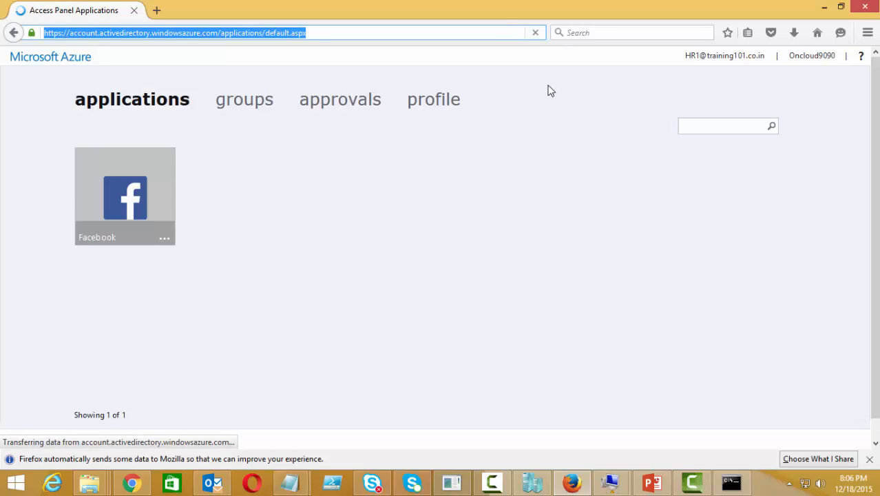
Launch InternalApp from the access panel and enter the HR1 account's password
left_click(247, 206)
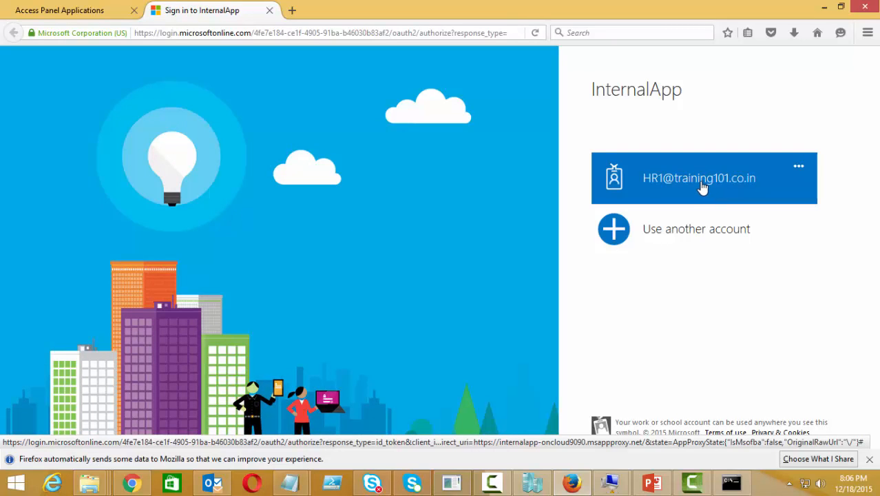
left_click(702, 187)
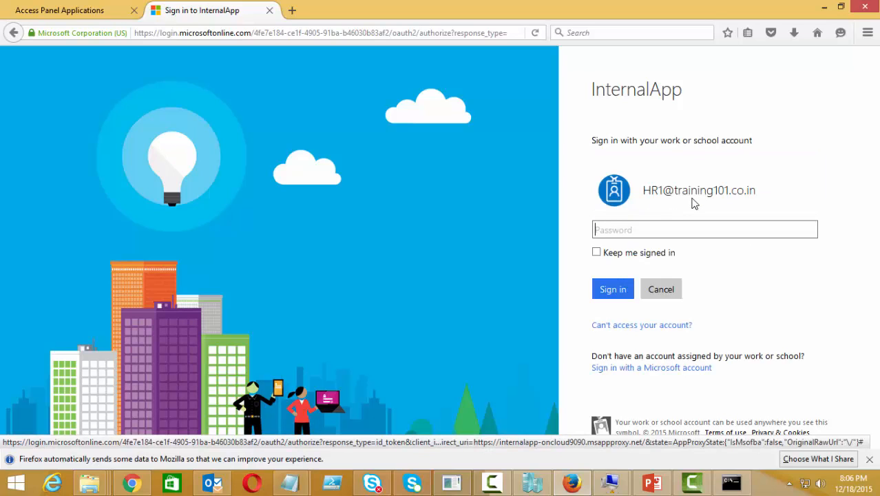
type("P")
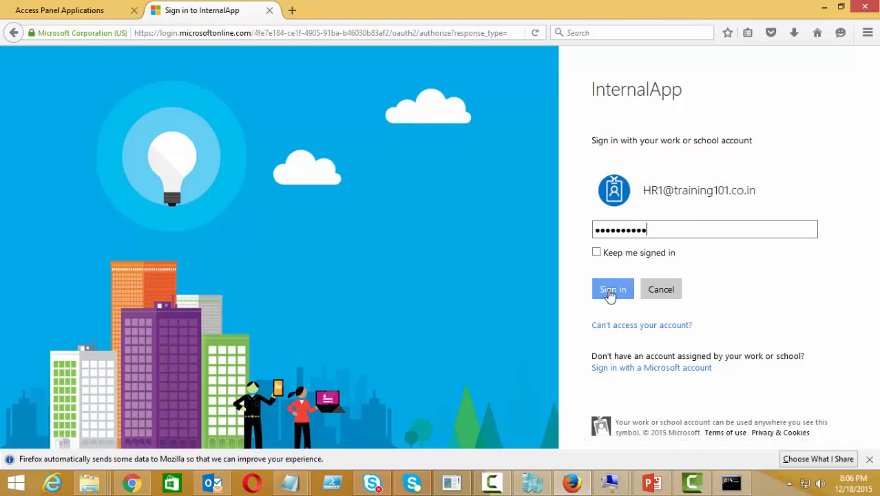
left_click_drag(651, 230, 381, 205)
type("••")
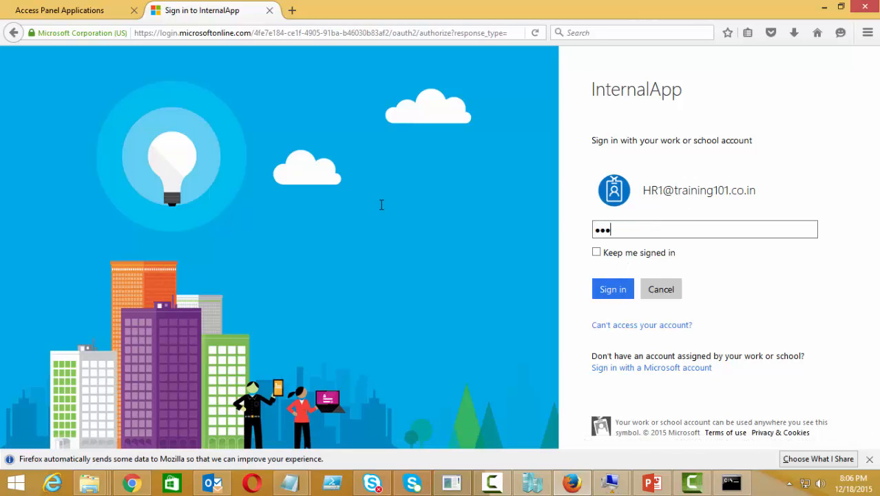
Sign in to InternalApp as HR1, decline saving the login, and check the access panel's InternalApp tile
left_click(610, 289)
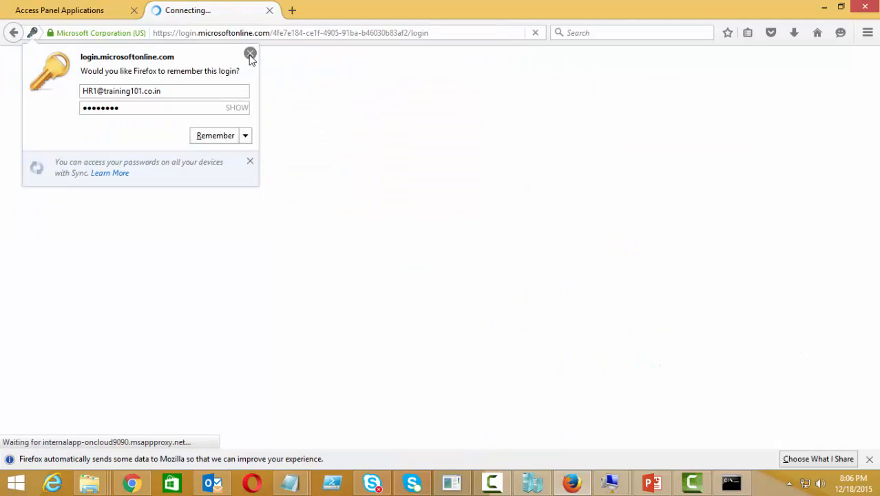
left_click(250, 54)
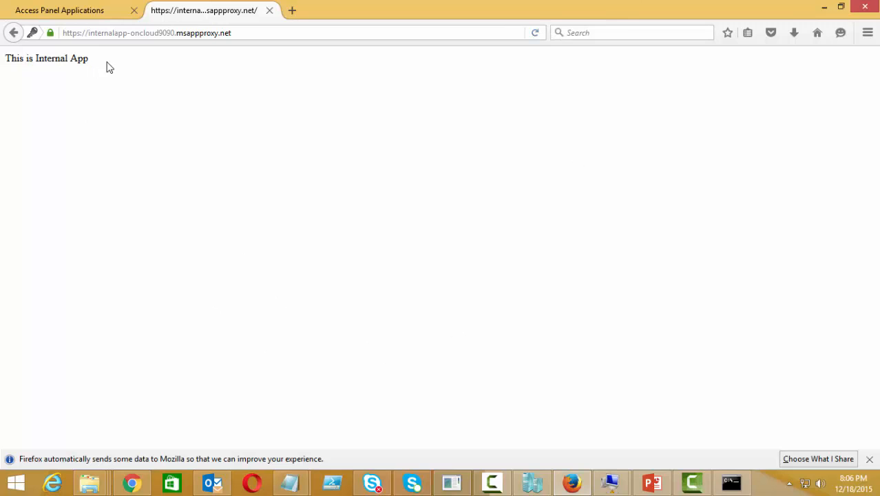
left_click_drag(258, 37, 74, 32)
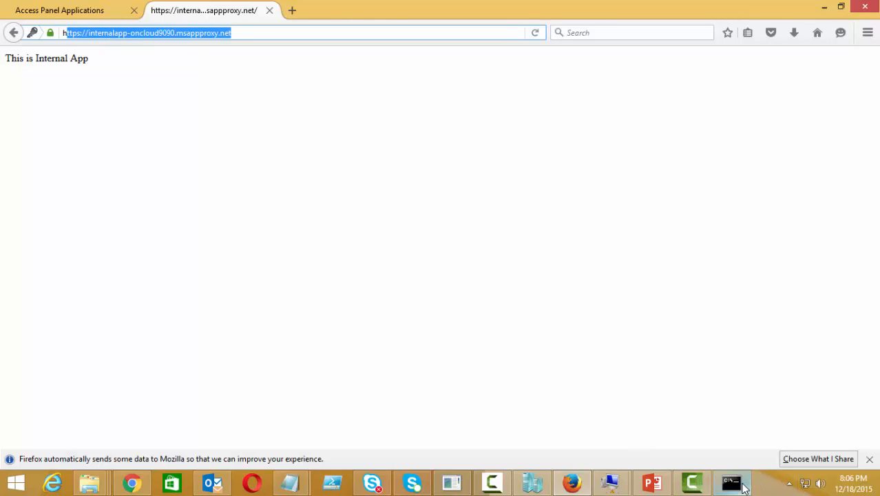
left_click(731, 482)
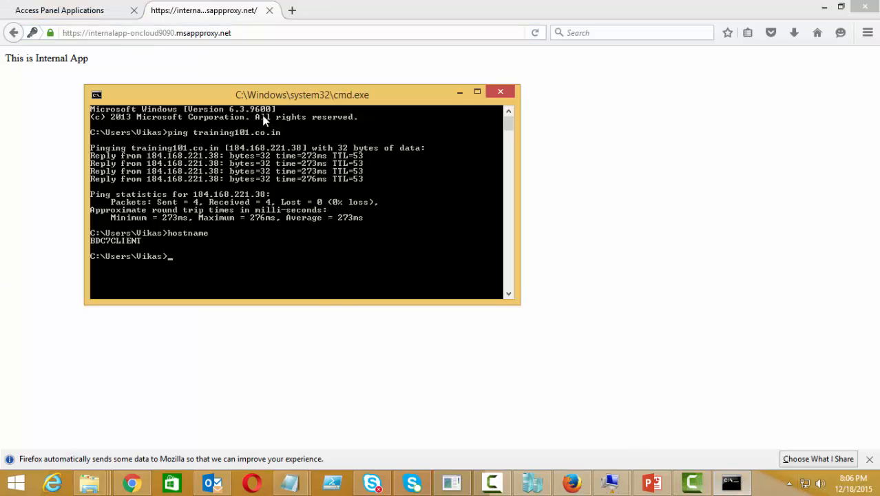
left_click(251, 34)
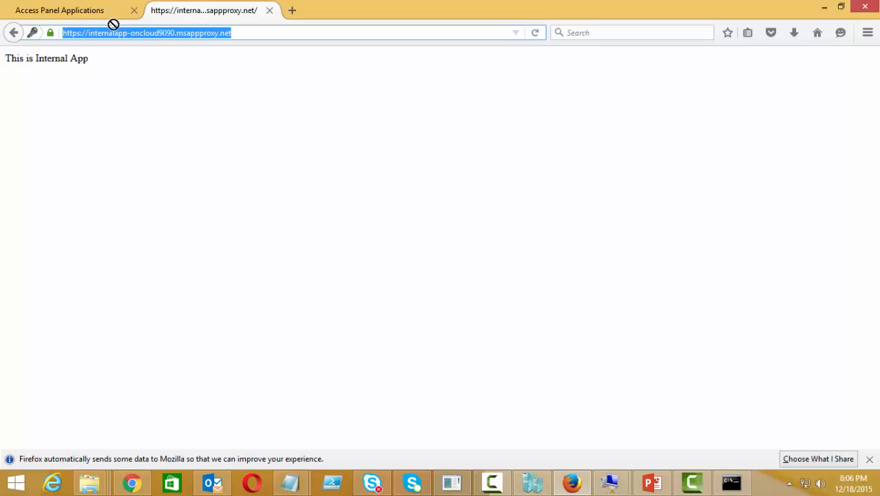
left_click(80, 7)
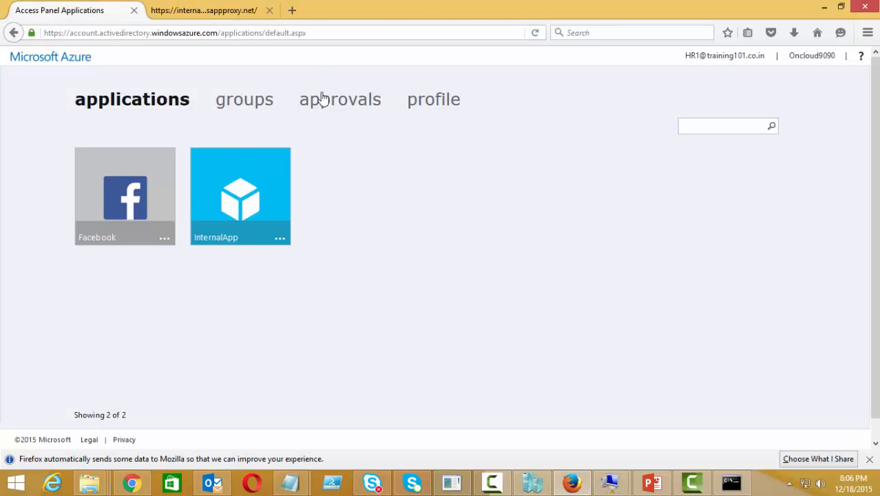
left_click(227, 9)
Present slide 11, Adding Gallery Applications to Azure AD, full screen, then return to the Azure portal
left_click(653, 482)
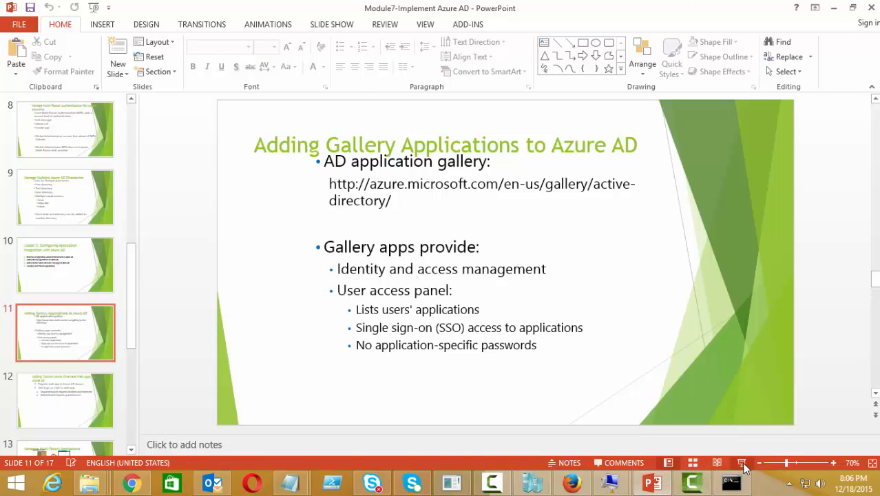
left_click(742, 463)
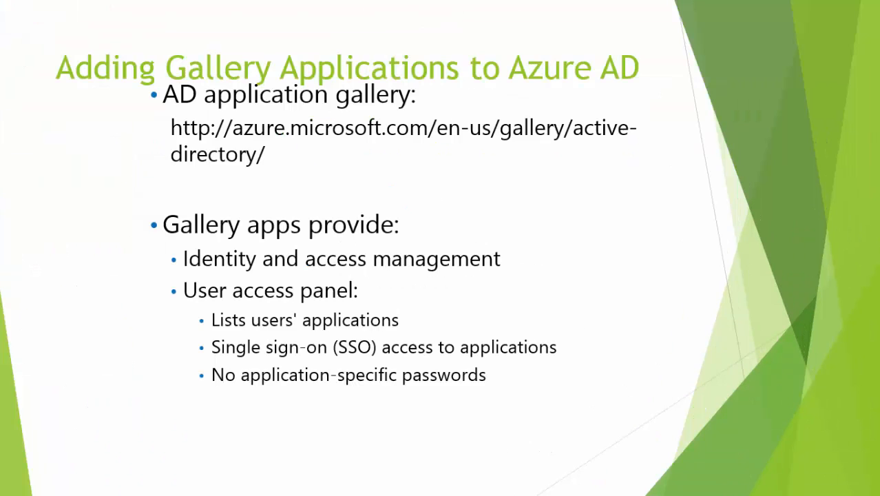
key("Escape")
left_click(131, 482)
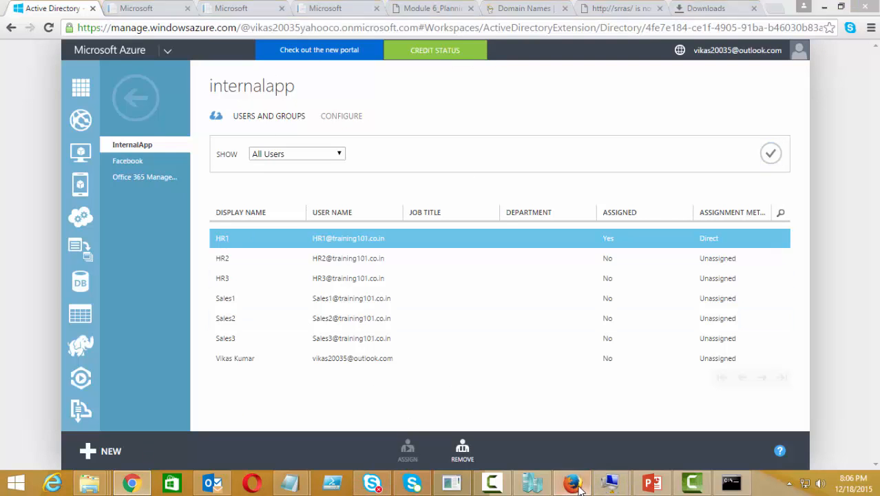
Copy the InternalApp web address from Firefox's address bar
left_click(571, 482)
right_click(197, 32)
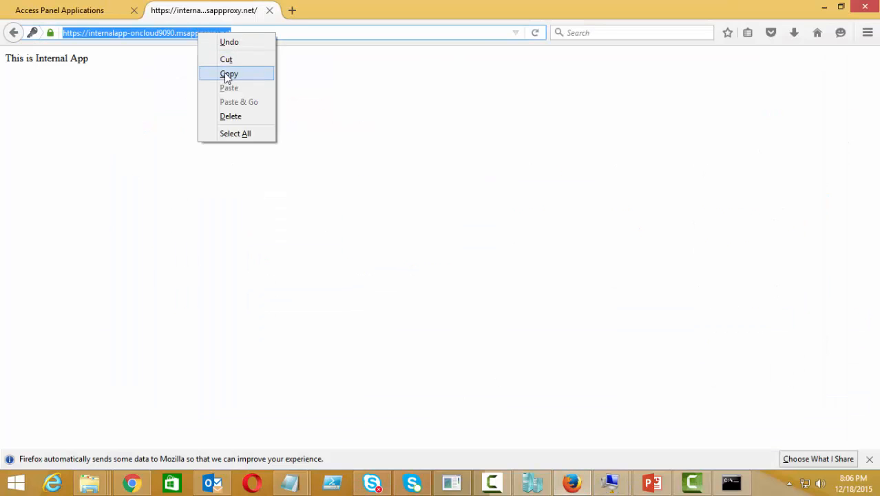
left_click(223, 72)
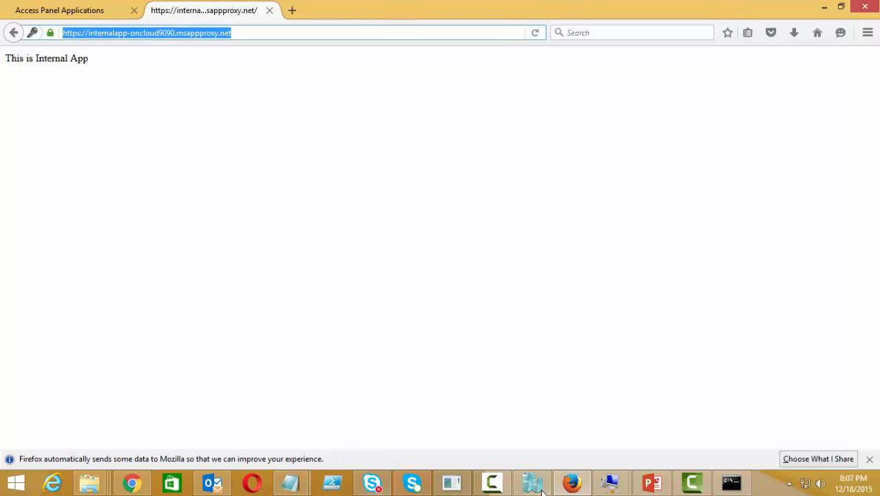
left_click(731, 483)
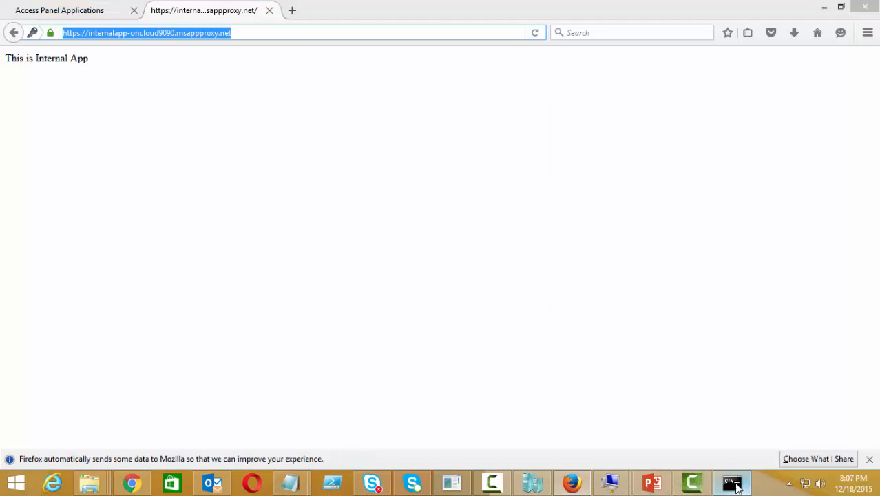
type("ping")
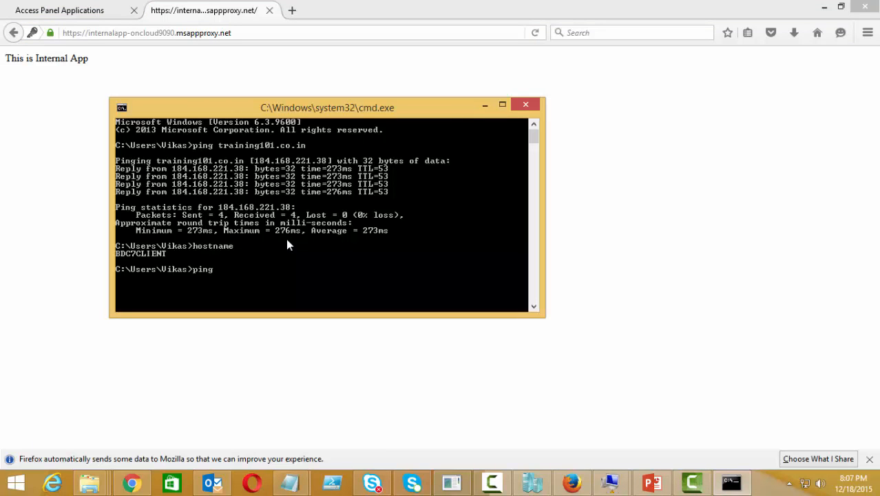
right_click(287, 241)
left_click(318, 277)
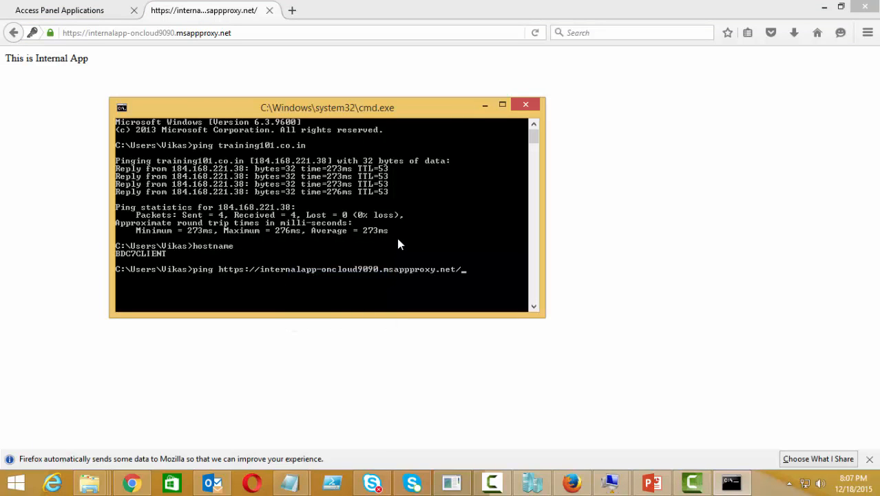
key("BackSpace")
key("Left")
key("Left")
key("Left")
key("Left")
key("Left")
key("Left")
key("Left")
key("Left")
key("Left")
key("Left")
key("Left")
key("Left")
key("Left")
key("Left")
key("Left")
key("Left")
key("Left")
key("Left")
key("Left")
key("Left")
key("BackSpace")
key("BackSpace")
key("BackSpace")
key("BackSpace")
key("BackSpace")
key("BackSpace")
key("BackSpace")
key("BackSpace")
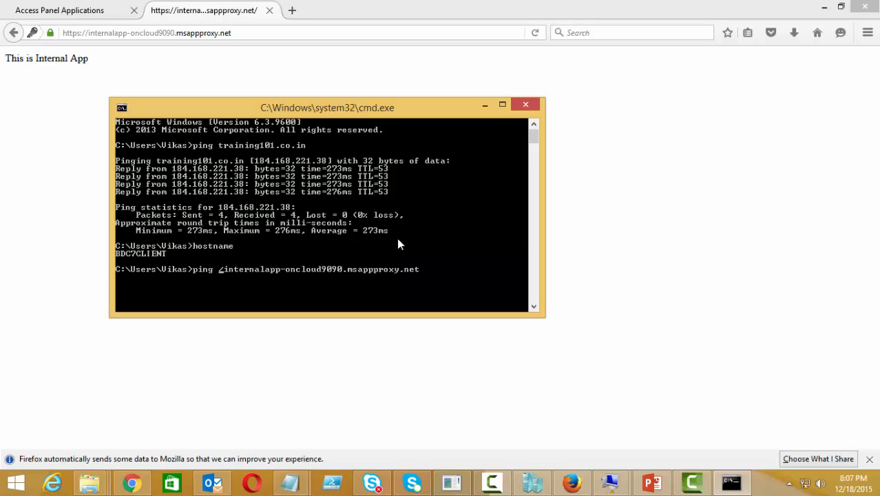
key("BackSpace")
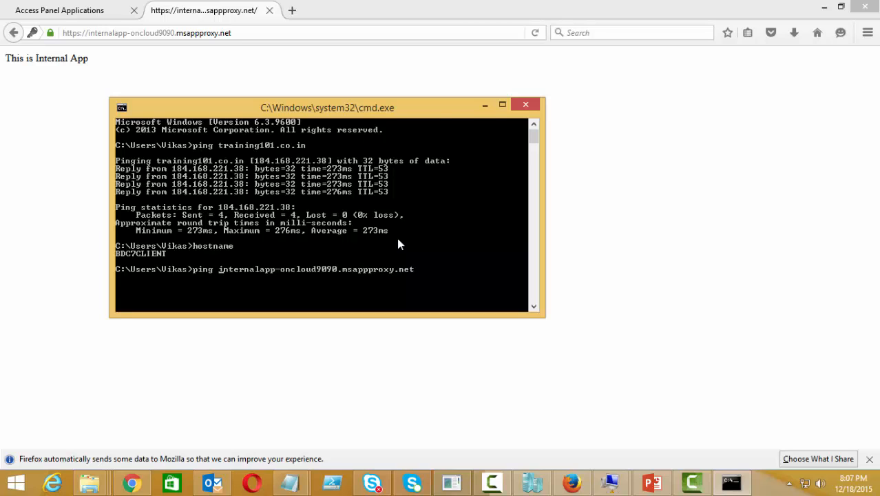
key("Return")
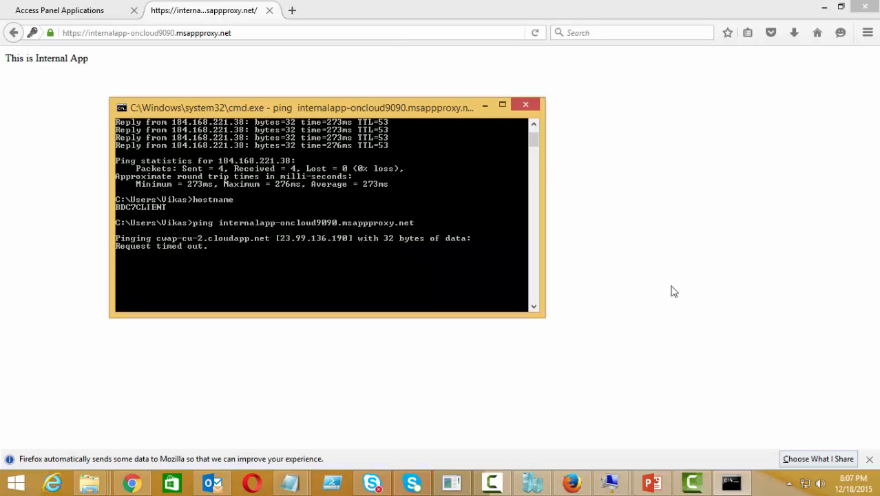
left_click(651, 483)
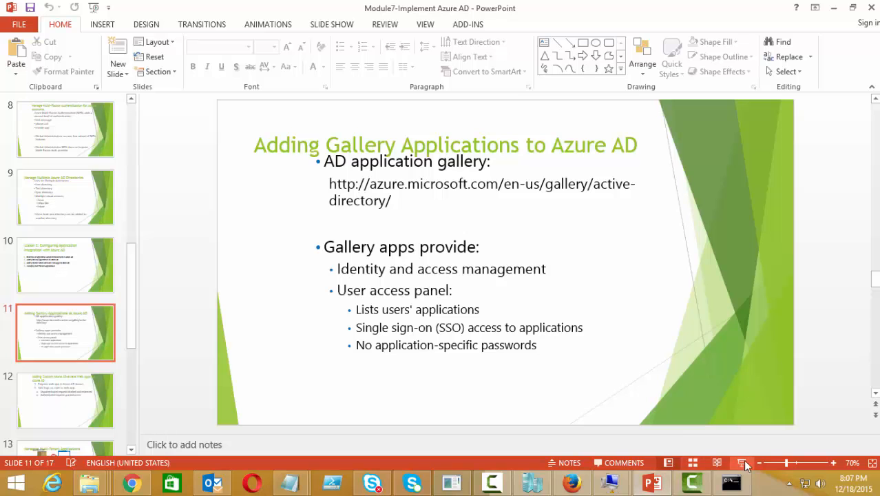
Present the slides from slide 11 through Features in Azure AD Premium, then end the show
left_click(741, 462)
left_click(745, 466)
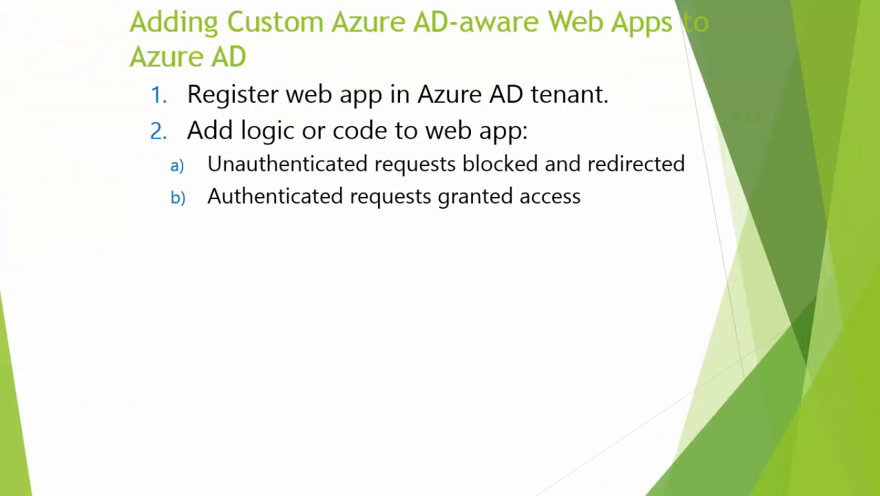
key("Right")
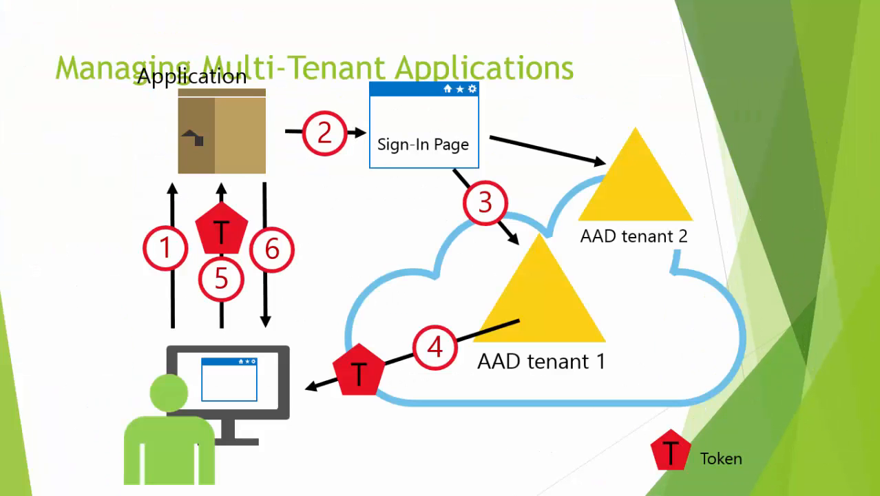
key("Right")
key("Right")
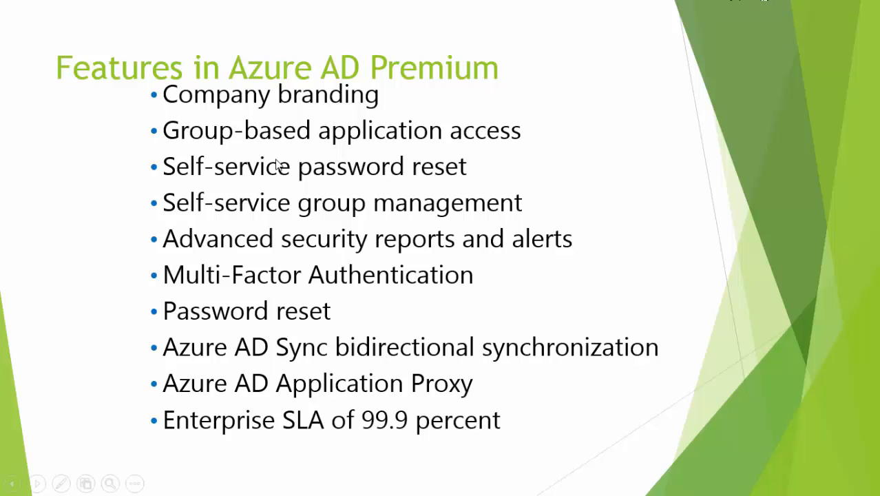
key("Escape")
Return the Azure portal to the oncloud9090 applications list, then bring up the srras tab
left_click(137, 485)
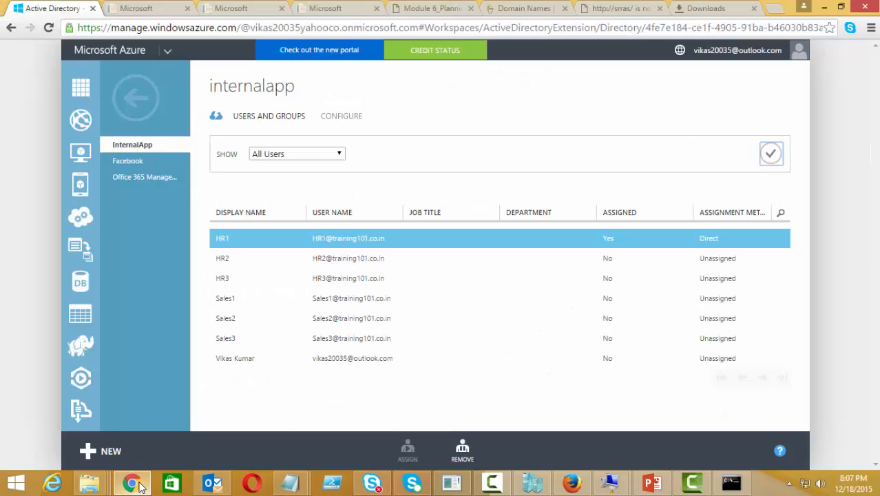
left_click(134, 103)
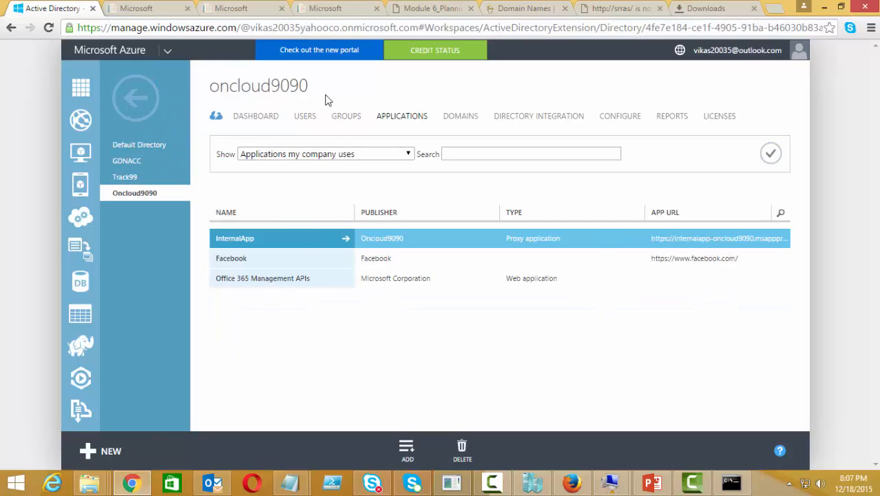
left_click(596, 20)
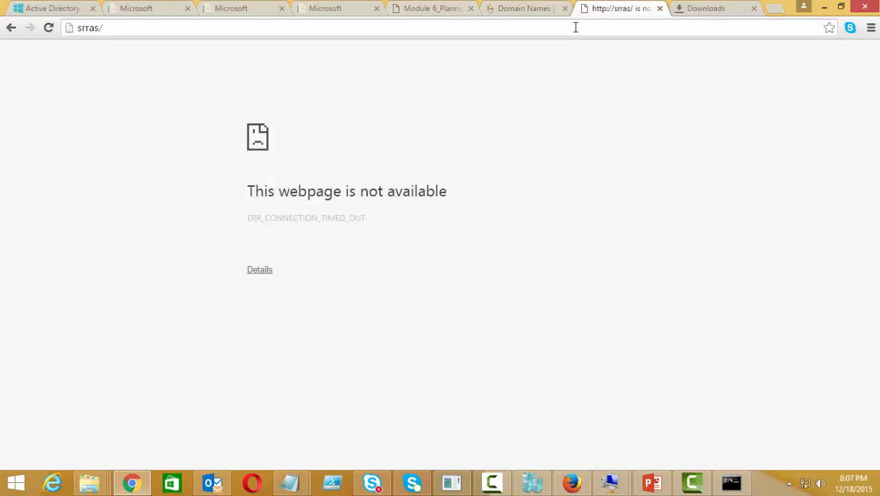
Open Google Images and search for 'books'
left_click(568, 28)
type("goo")
key("Return")
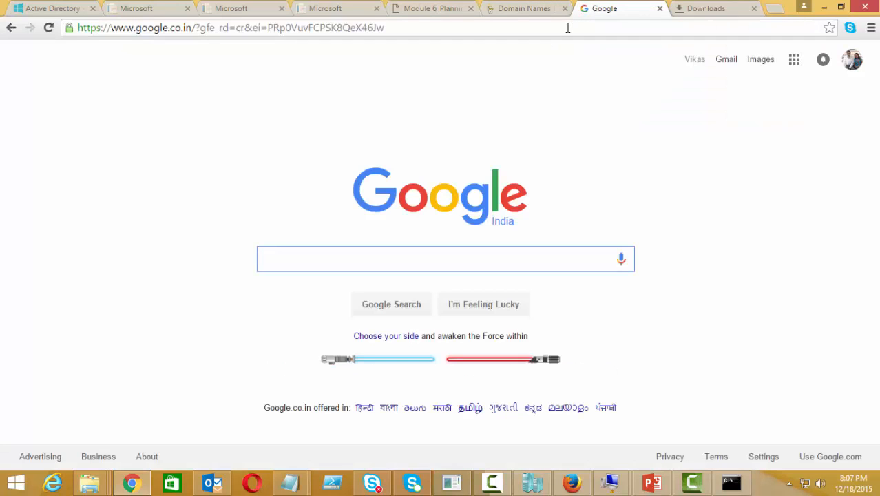
left_click(760, 60)
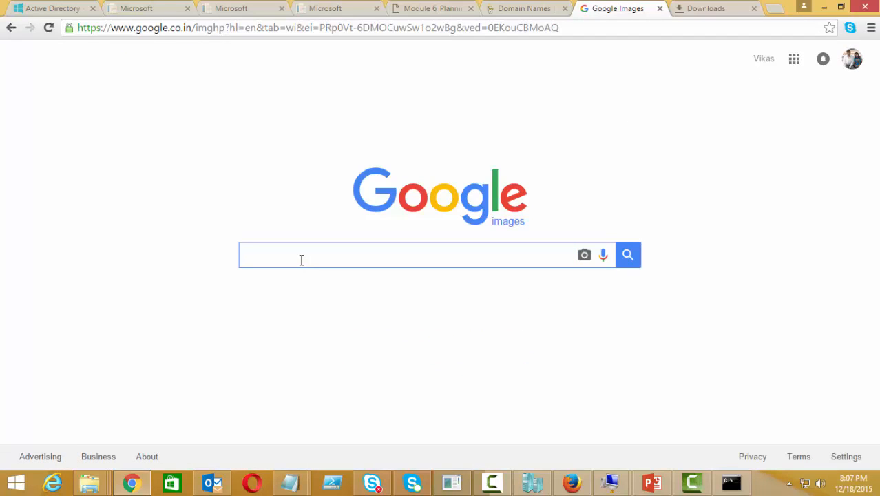
type("books")
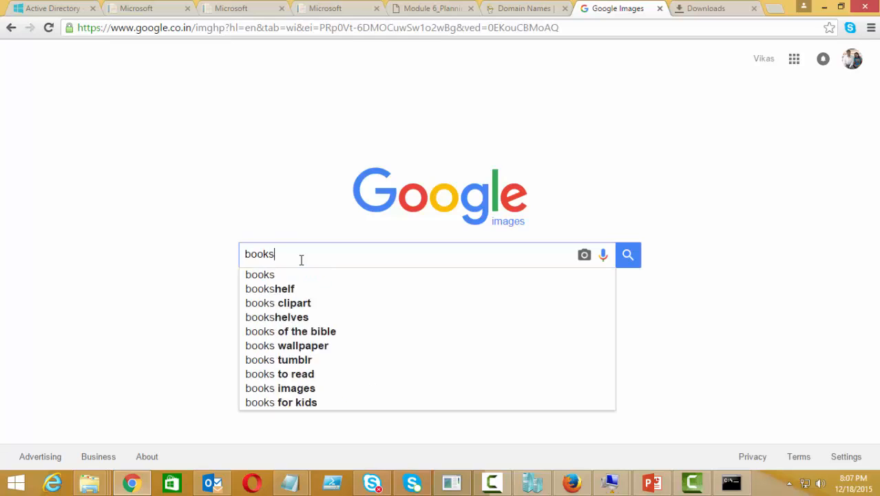
key("Return")
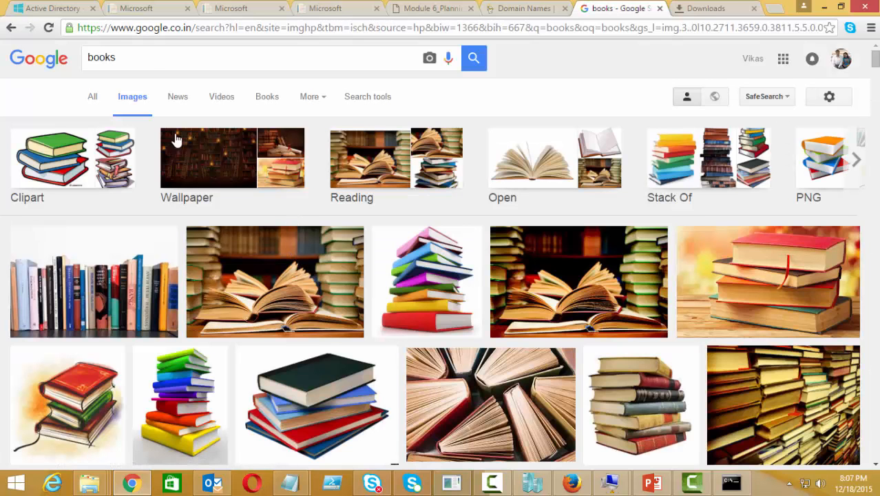
Change the image search to the 'mcgraw hill' suggestion
left_click_drag(148, 64, 17, 56)
left_click_drag(173, 63, 4, 54)
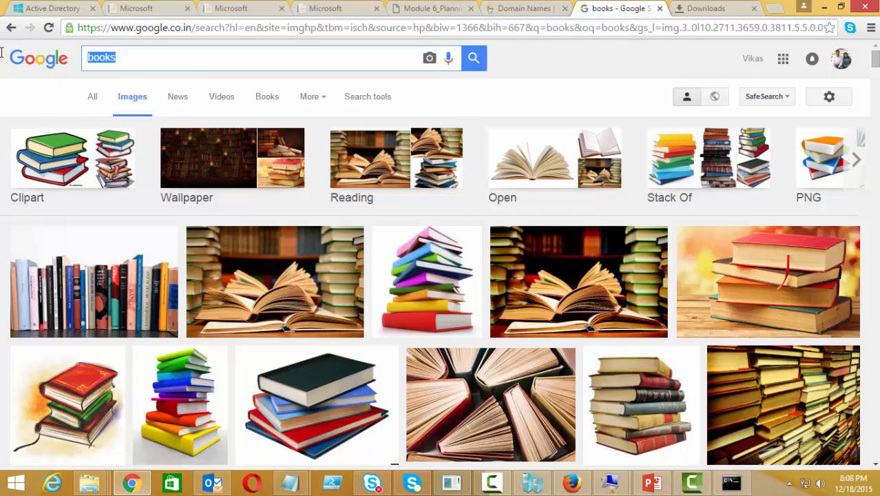
type("mc gra")
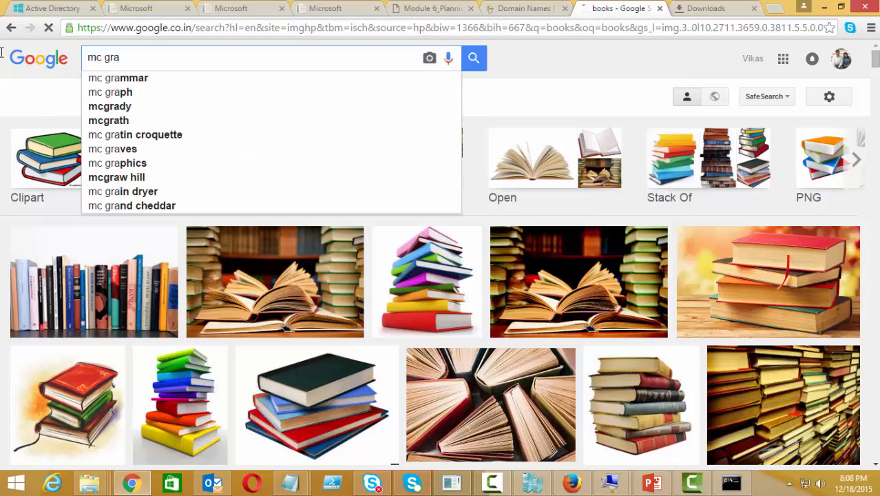
type("w")
key("Down")
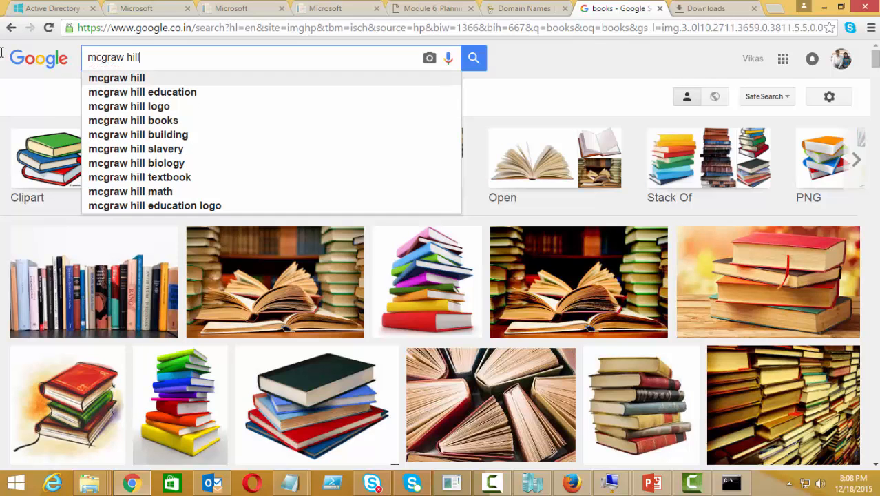
key("Return")
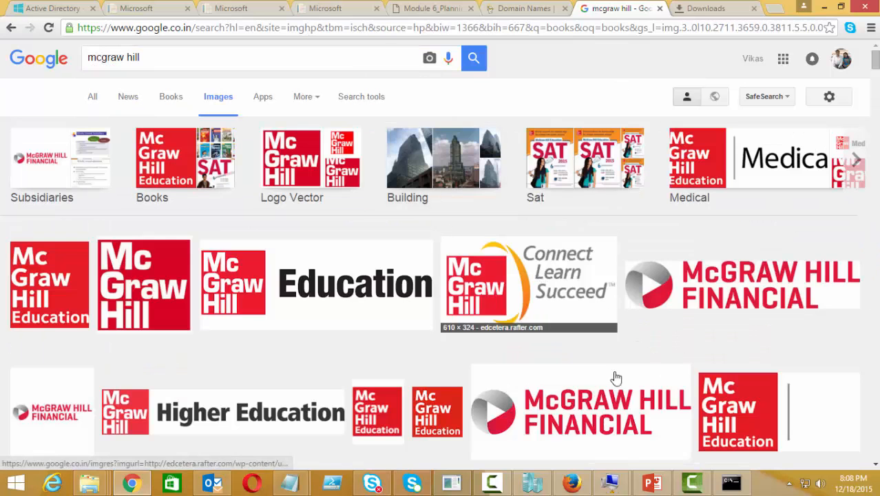
Save a McGraw Hill logo image as images.png in the Pictures folder
right_click(167, 163)
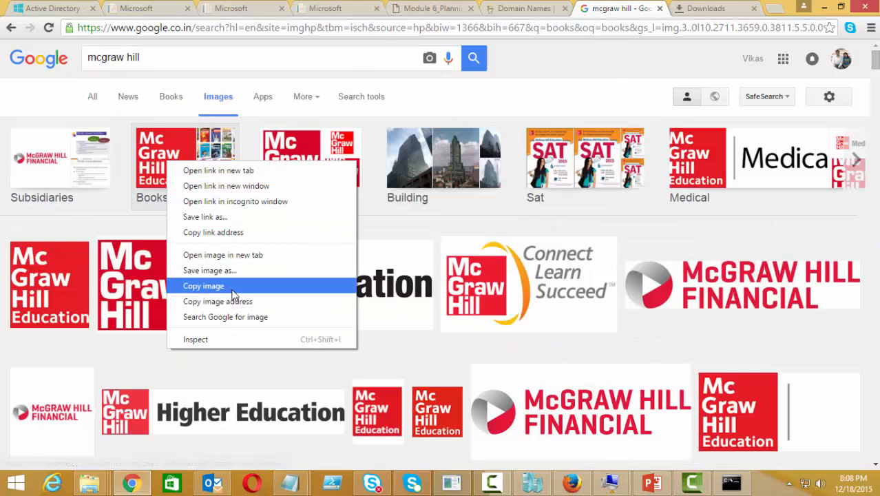
left_click(225, 271)
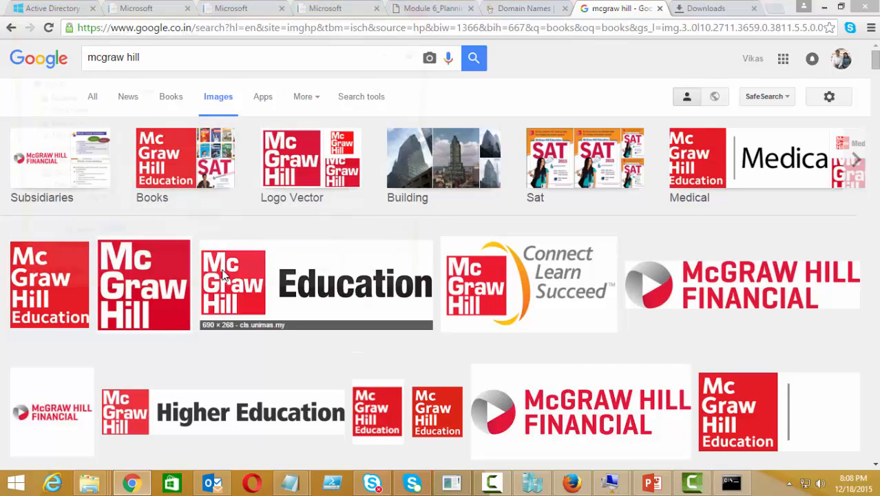
left_click(61, 182)
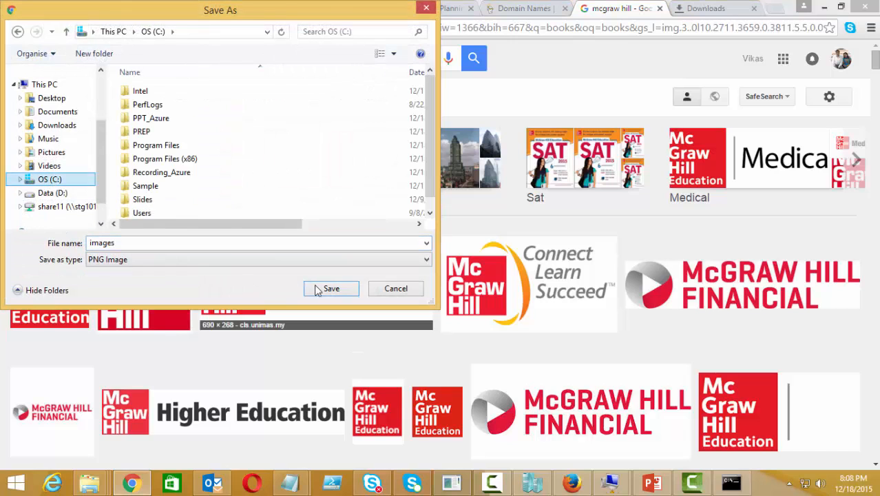
left_click(321, 288)
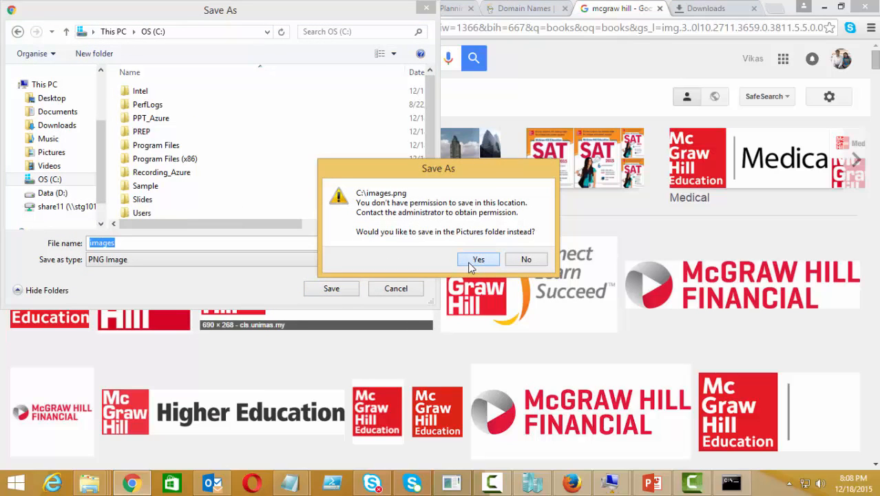
left_click(469, 262)
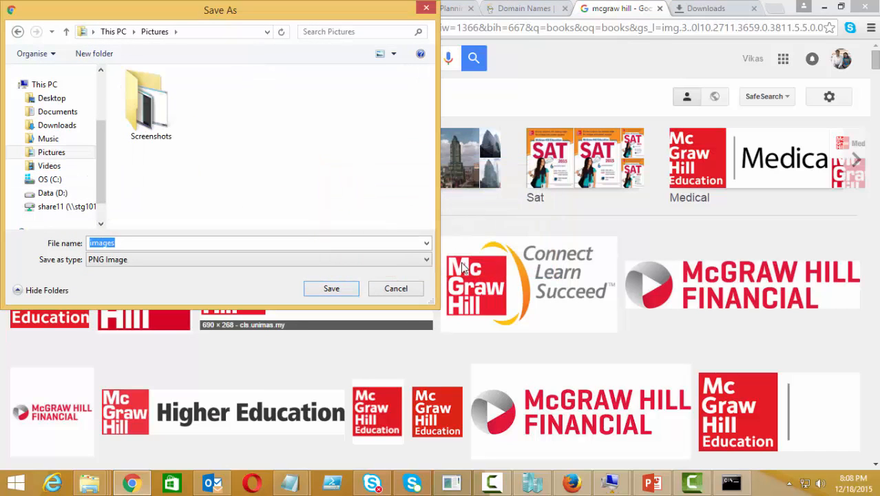
left_click(326, 288)
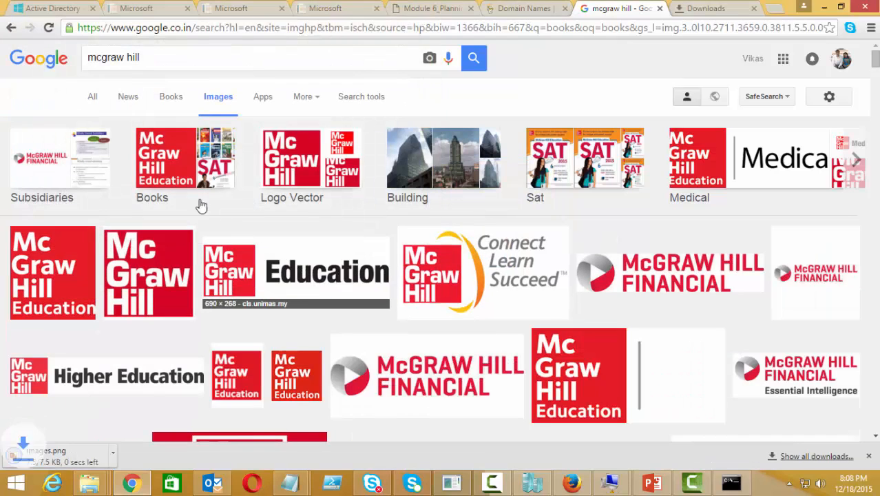
Open the oncloud9090 directory's dashboard and Quick Start, then its CONFIGURE settings page
left_click(66, 8)
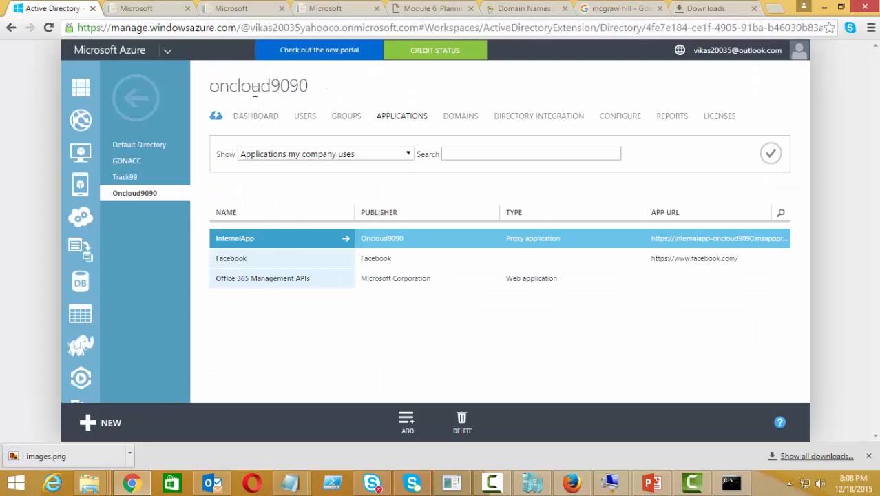
left_click(252, 116)
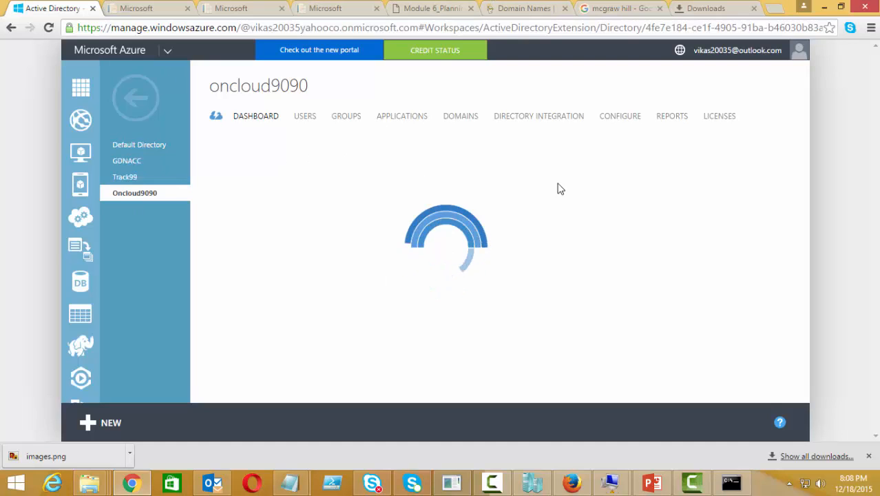
left_click(216, 118)
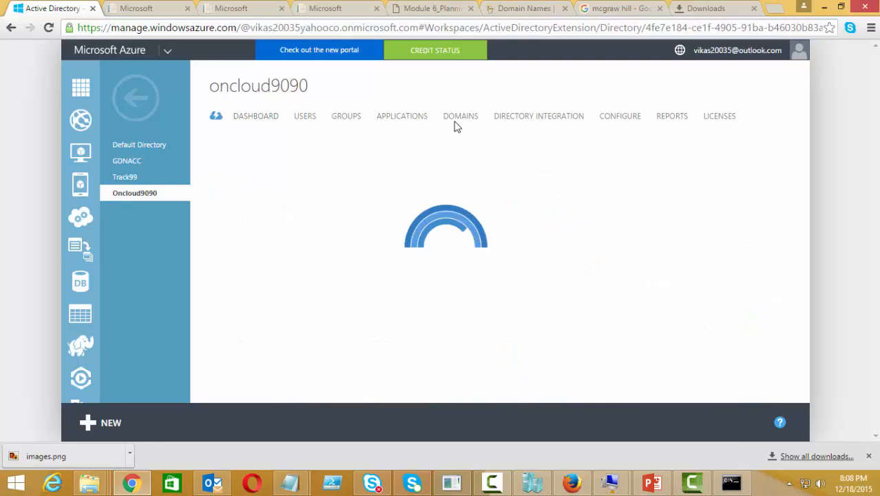
scroll(287, 212, "down", 2)
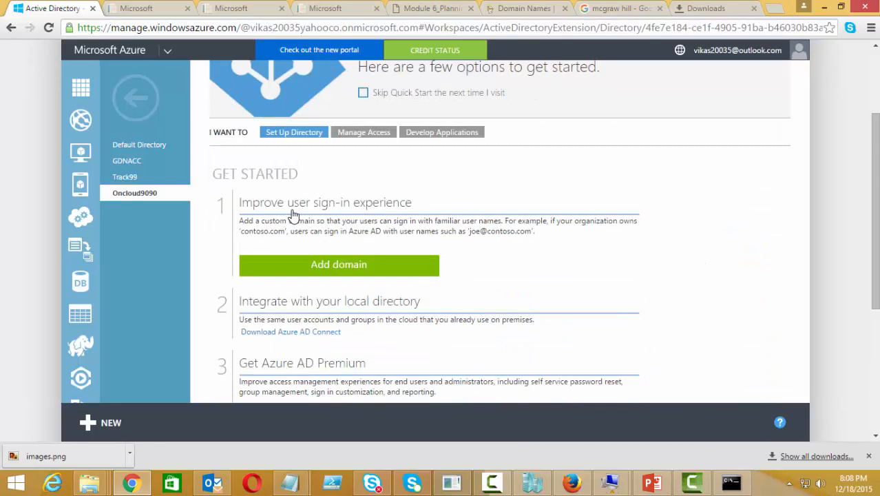
scroll(291, 216, "down", 2)
scroll(300, 206, "up", 3)
scroll(406, 134, "up", 1)
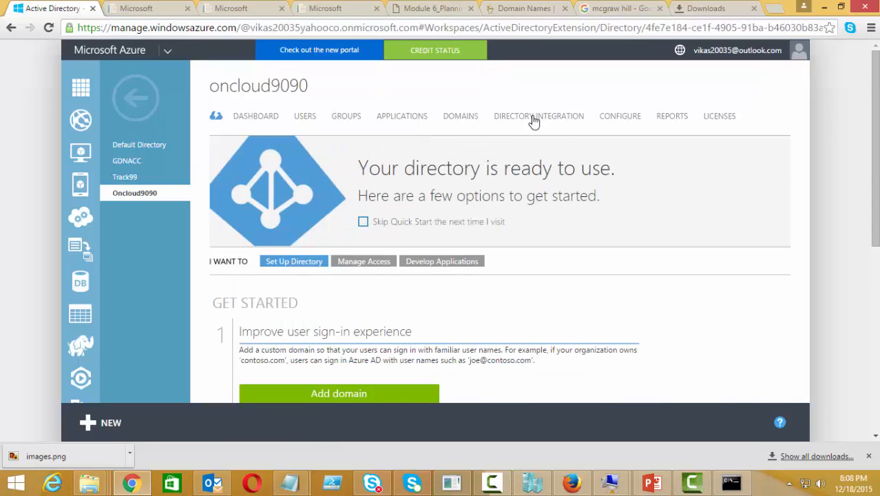
left_click(613, 123)
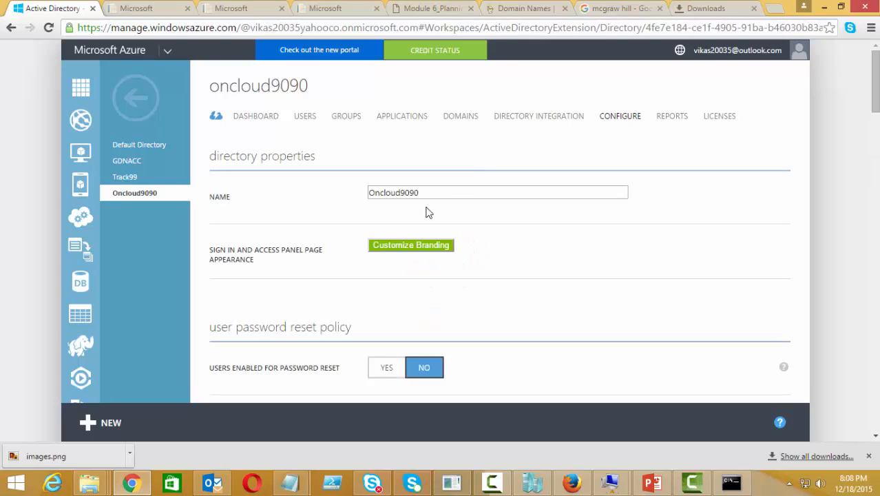
Use images.png as banner and square logos and enter 'CopyRighted Image' sign-in text
left_click(404, 245)
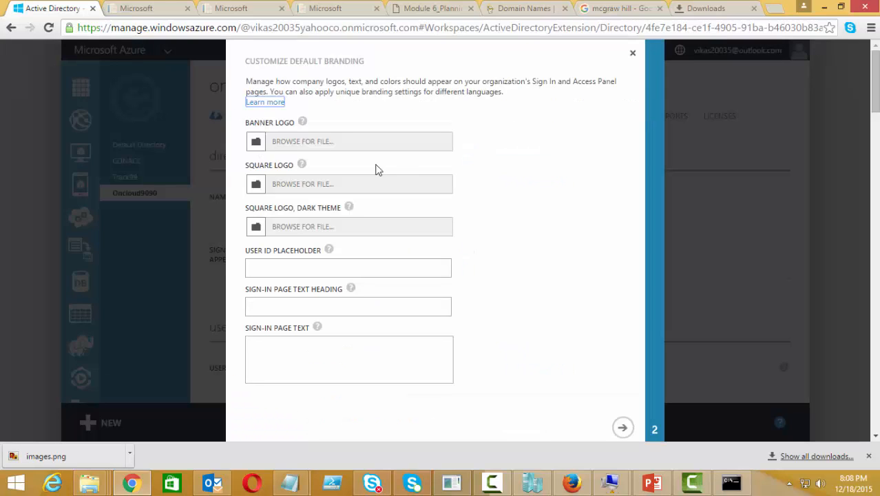
left_click(256, 147)
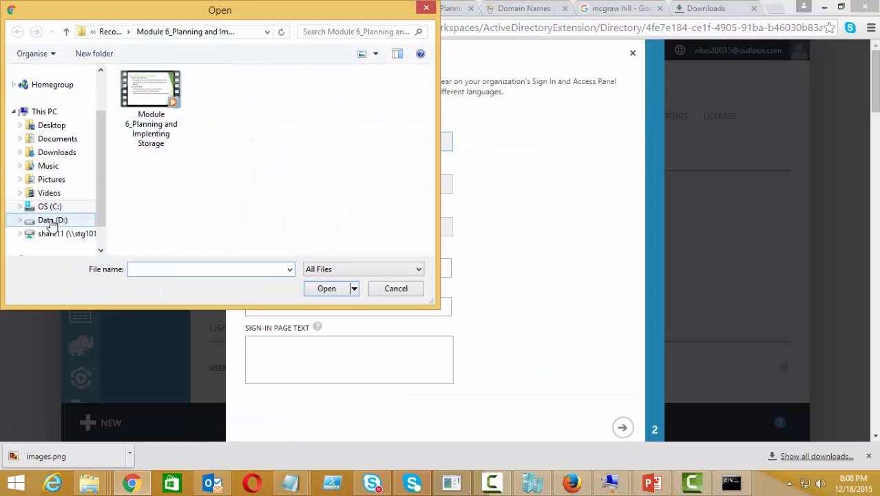
left_click(55, 181)
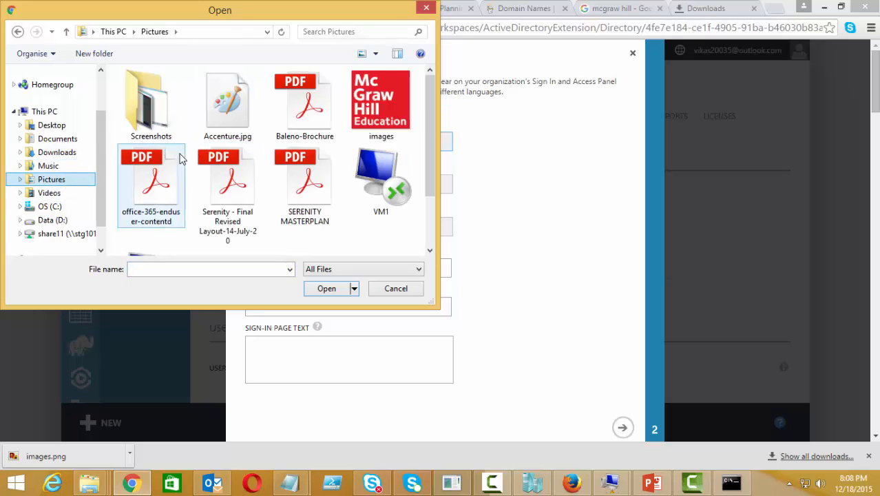
double_click(381, 114)
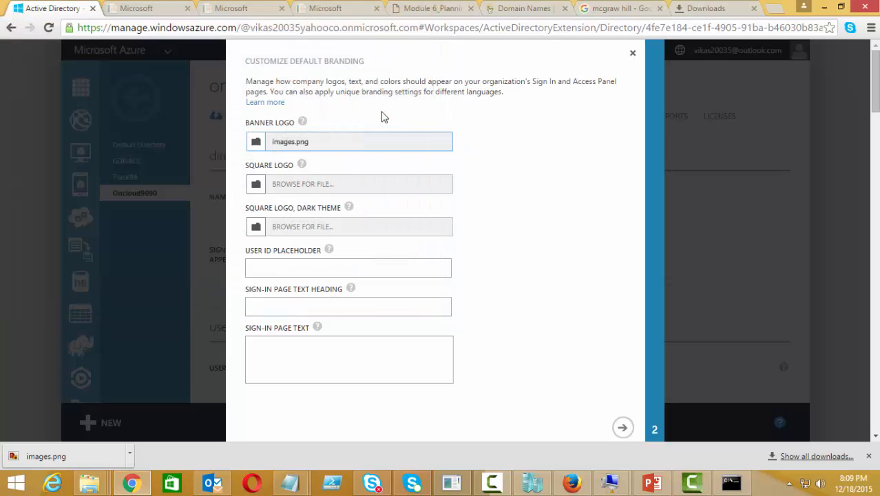
left_click(256, 187)
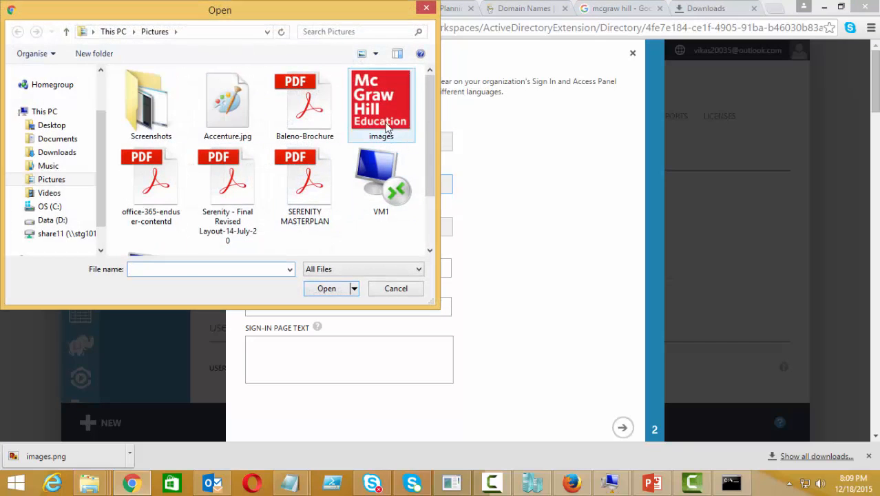
double_click(379, 72)
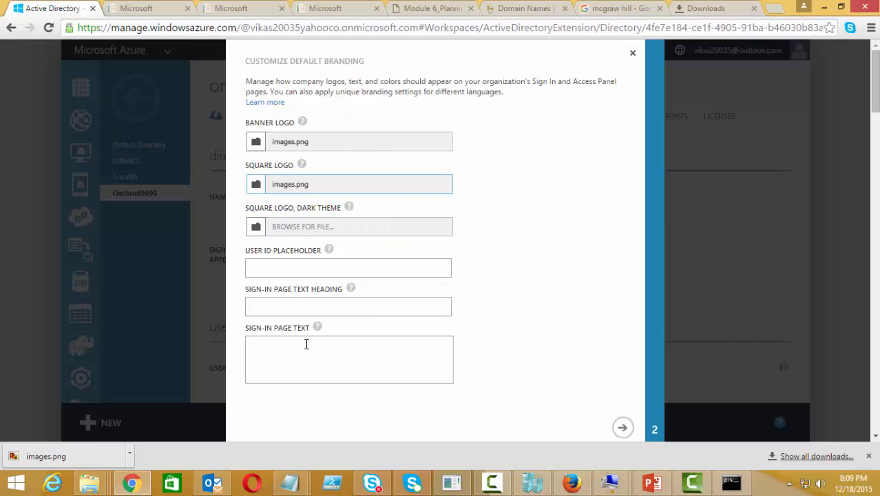
left_click(297, 346)
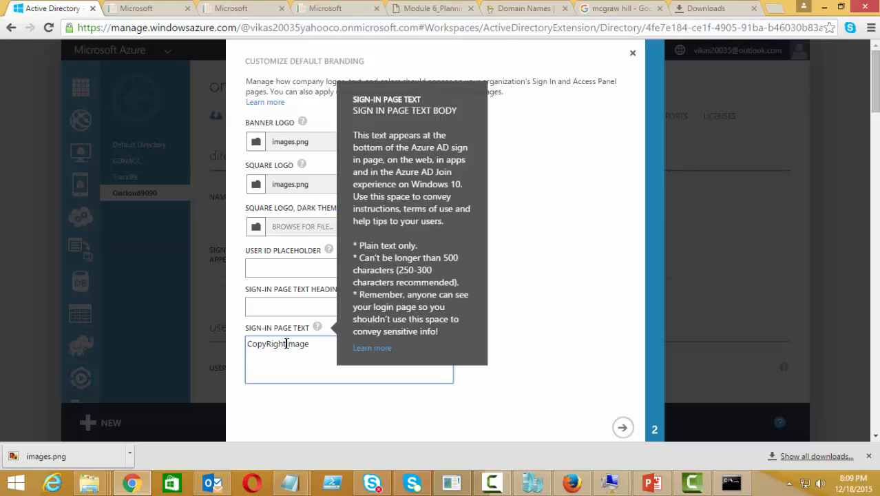
Add images.png as the sign-in page illustration and save the branding
left_click(623, 427)
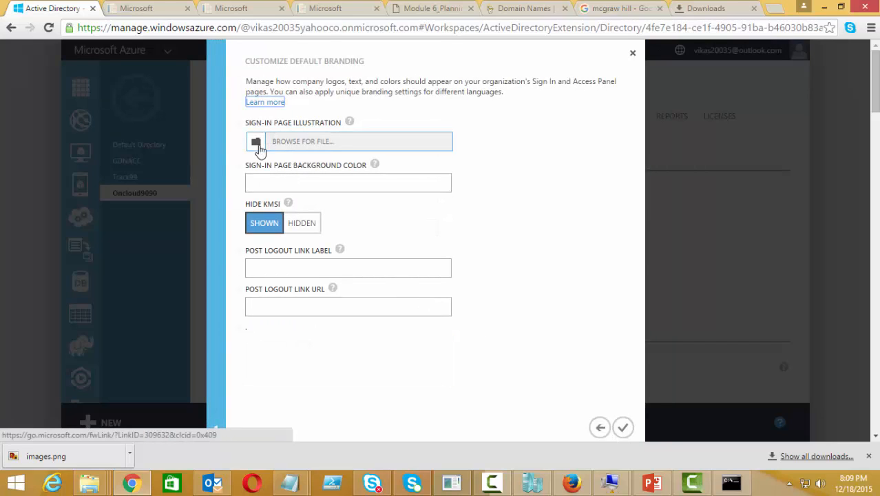
left_click(259, 143)
left_click(389, 120)
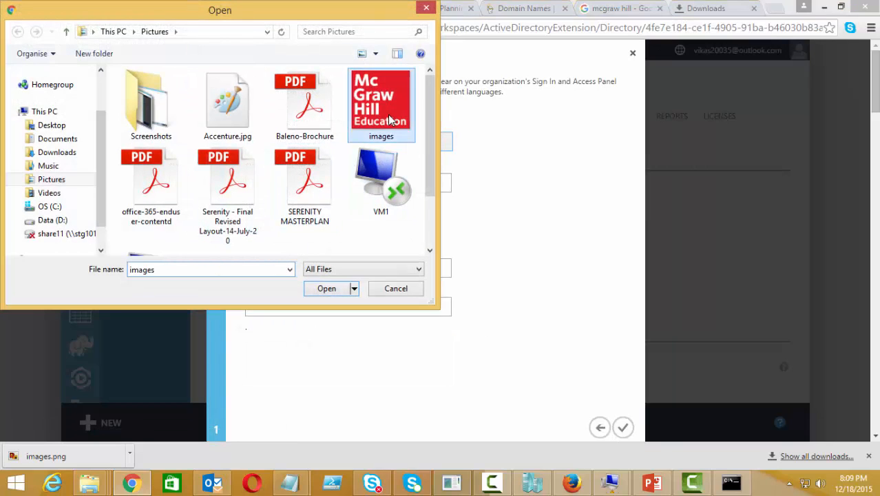
double_click(388, 120)
left_click(319, 181)
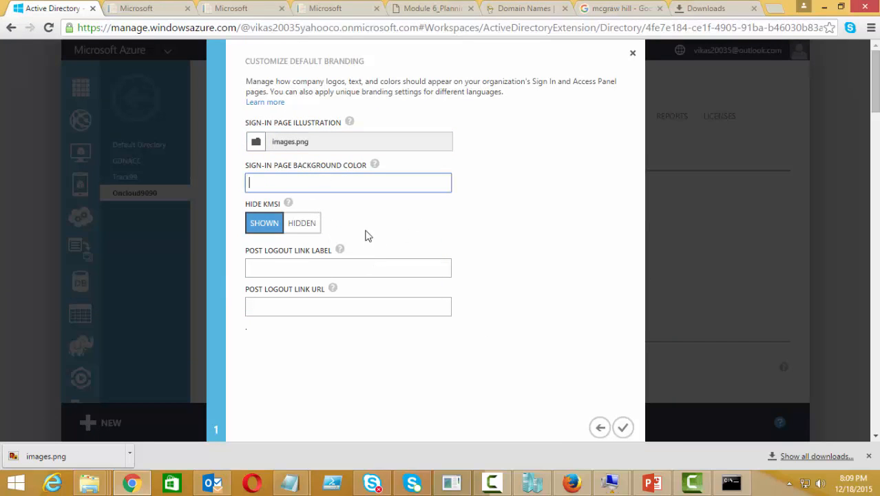
left_click(622, 427)
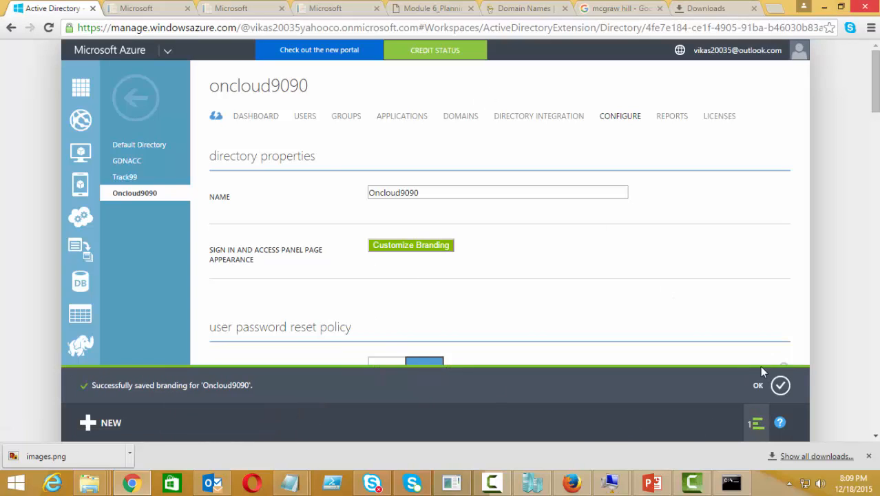
left_click(780, 384)
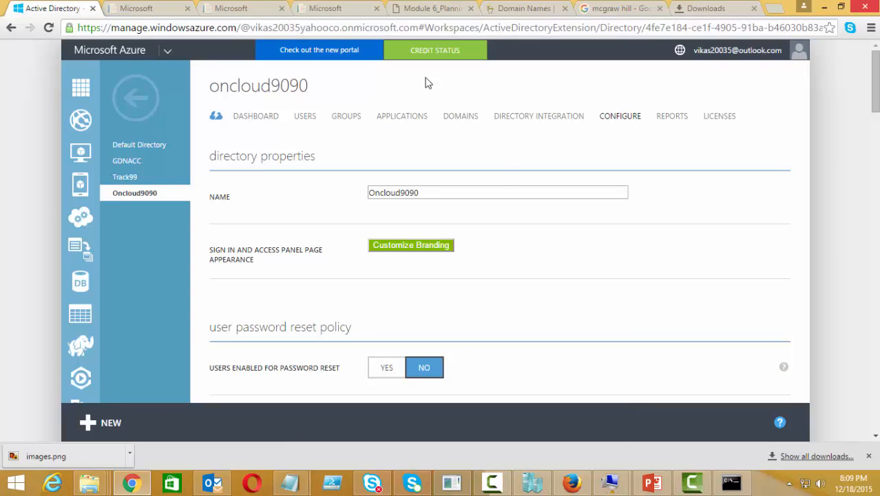
Add Citrix GoToMeeting from the gallery to oncloud9090 and view its users and groups
left_click(405, 123)
left_click(406, 415)
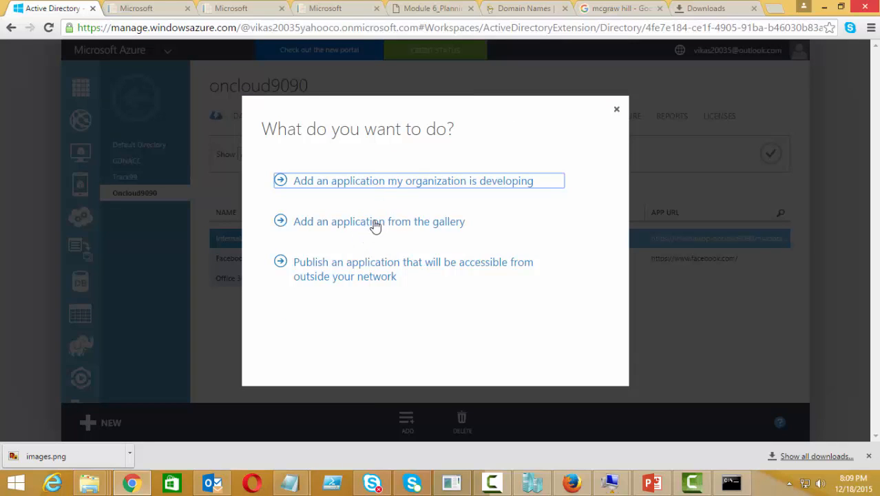
left_click(372, 223)
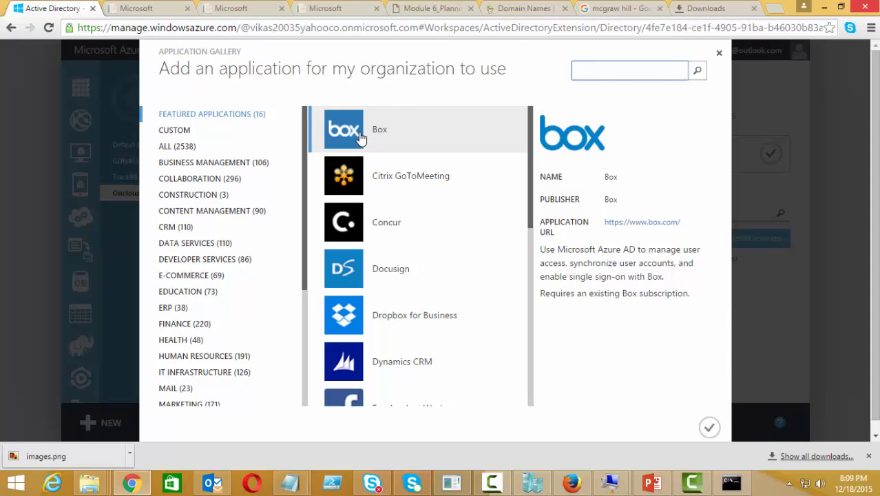
left_click(386, 182)
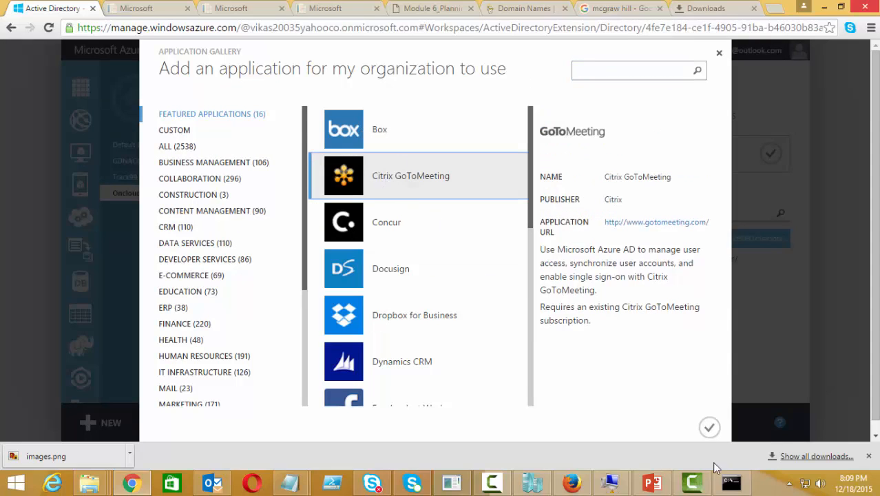
left_click(708, 428)
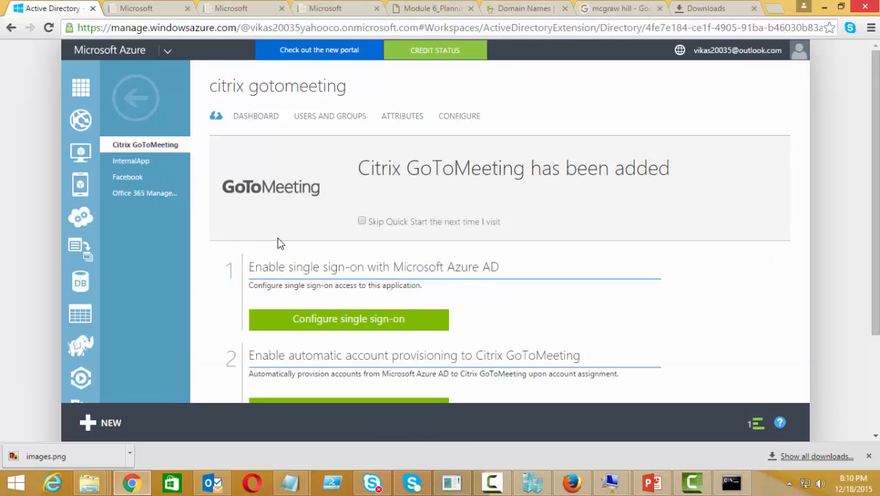
left_click(335, 122)
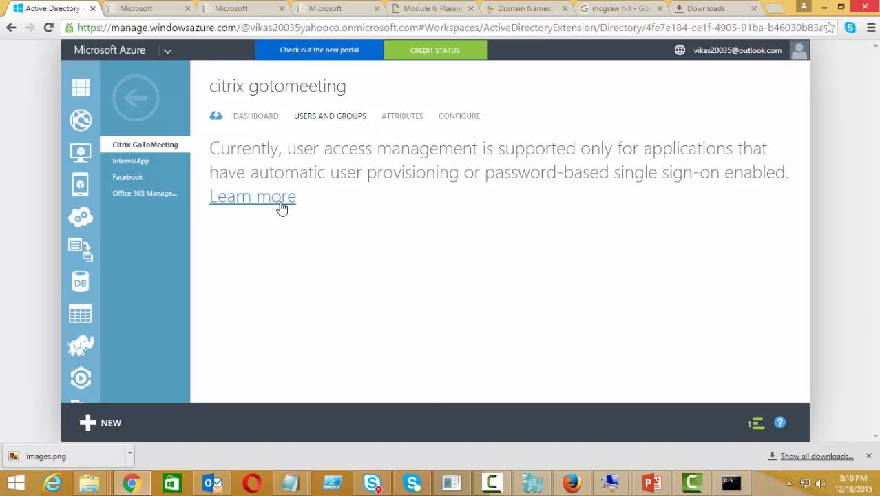
Add Skype from the application gallery to the oncloud9090 directory
left_click(134, 106)
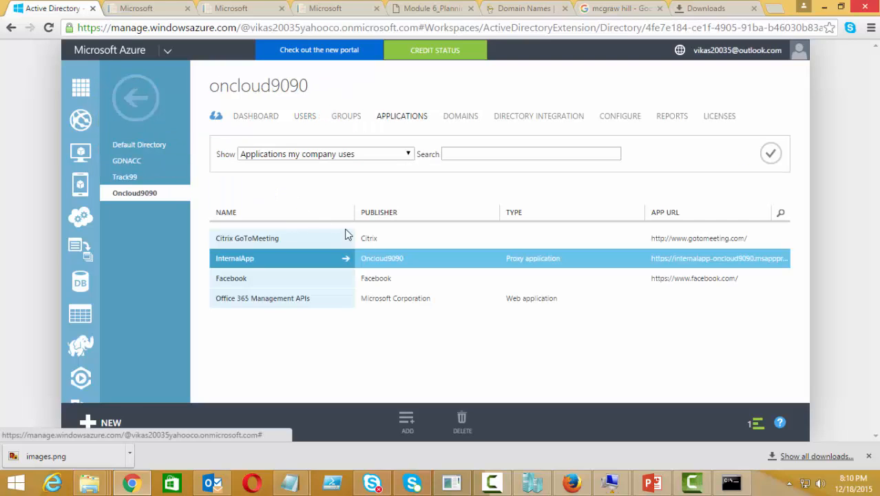
left_click(406, 421)
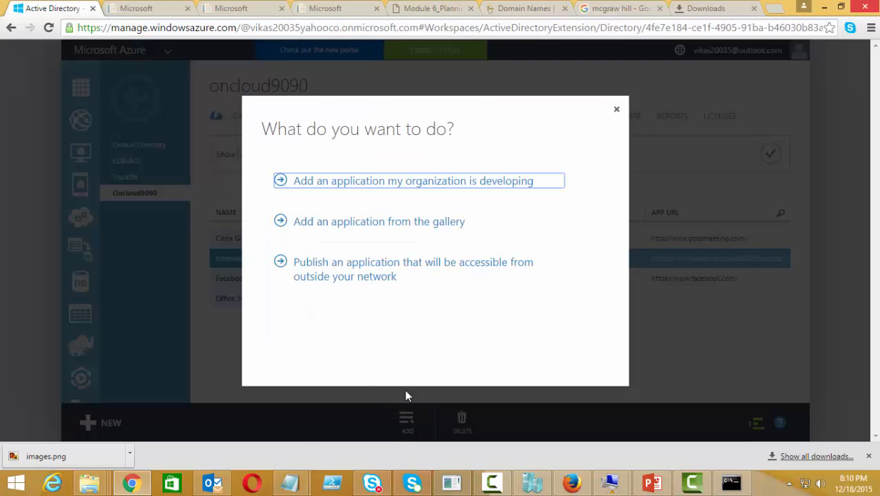
left_click(360, 222)
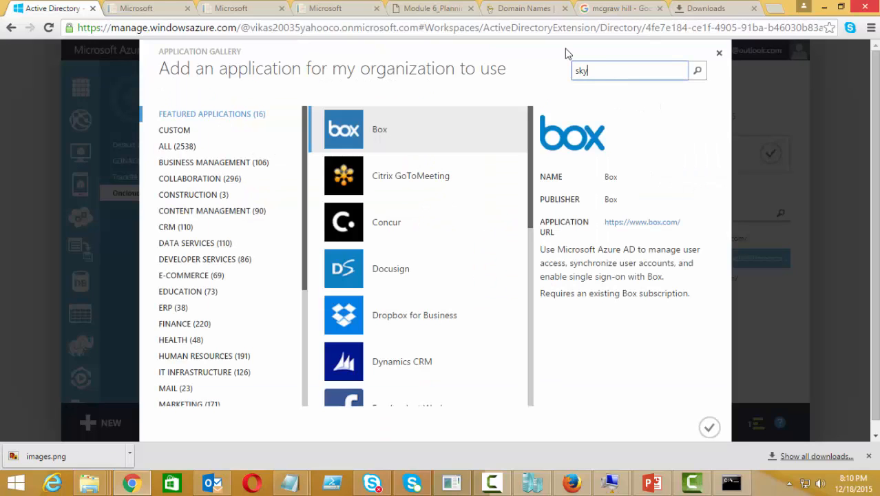
left_click(696, 70)
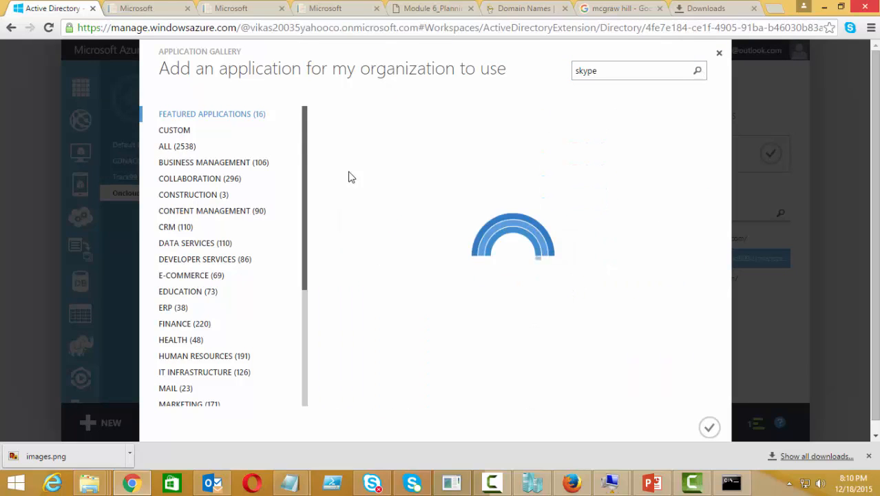
left_click(379, 134)
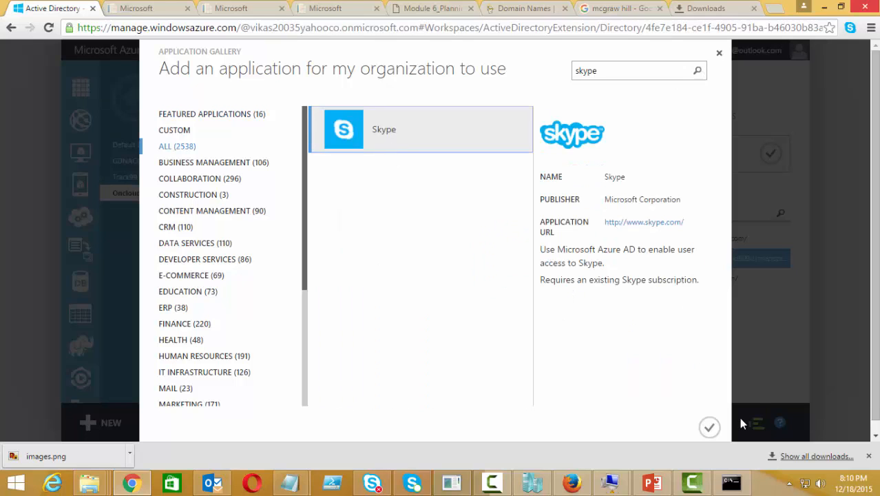
left_click(709, 426)
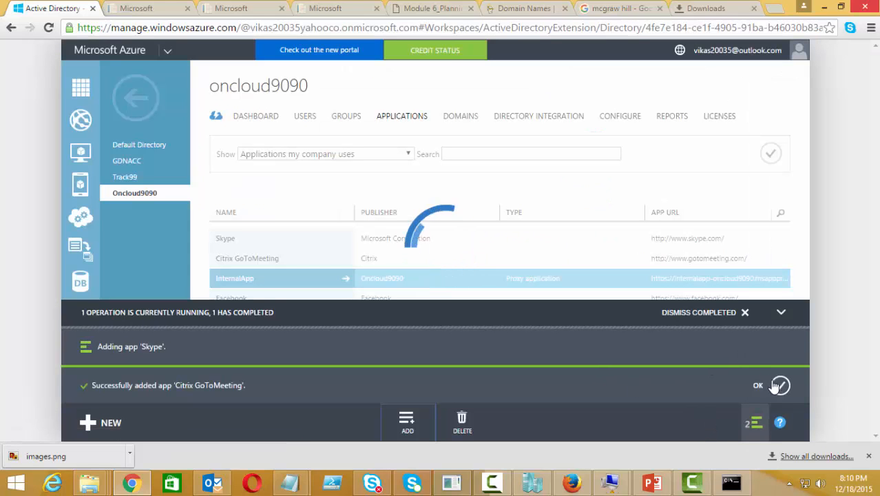
left_click(775, 388)
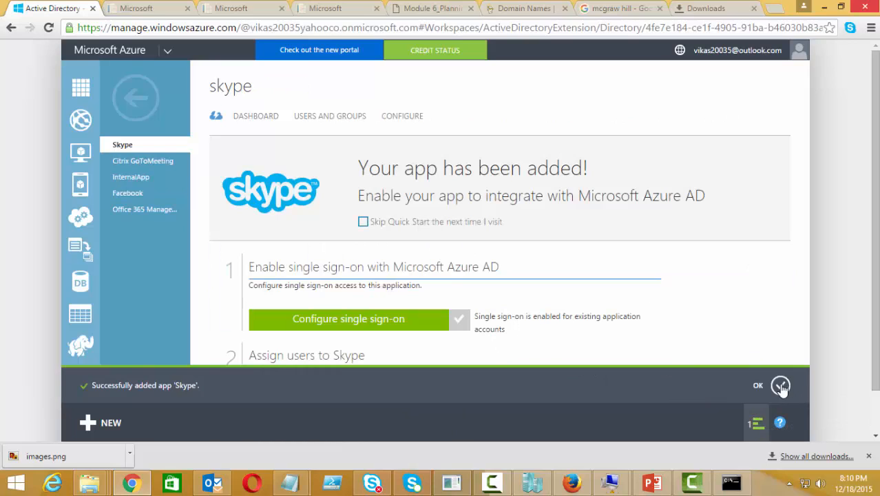
left_click(781, 386)
Assign the HR group access to Skype
left_click(344, 117)
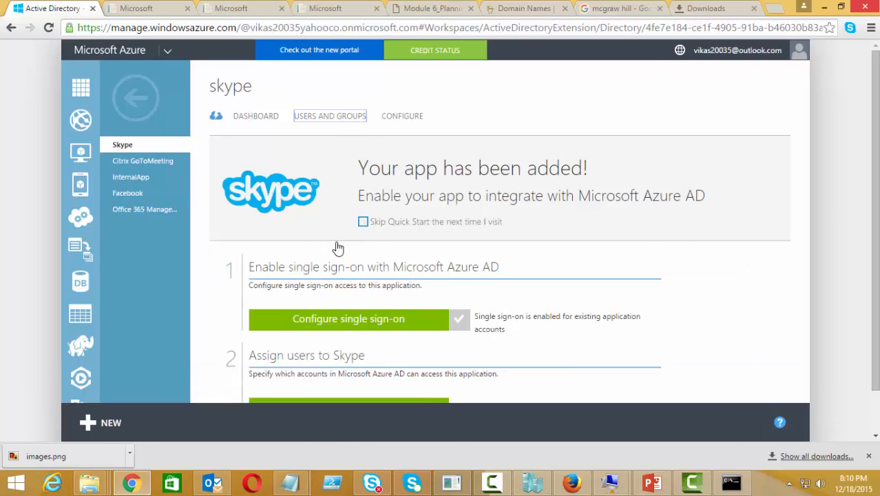
left_click(338, 121)
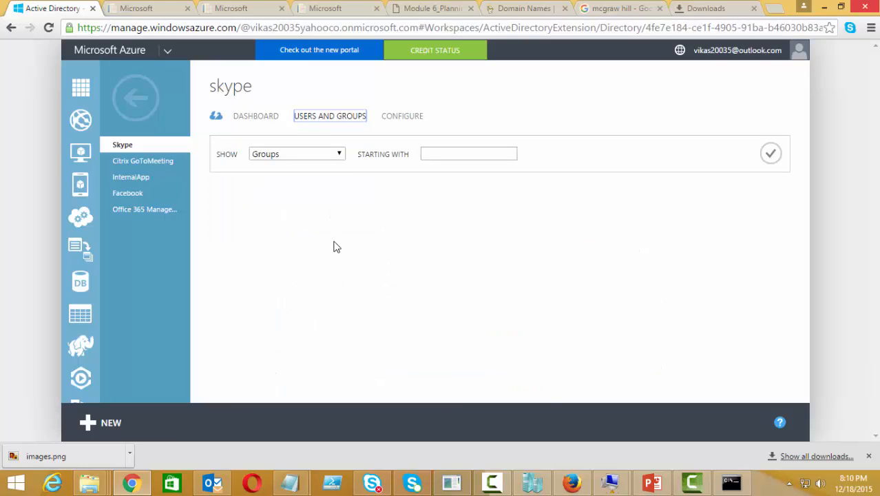
left_click(774, 157)
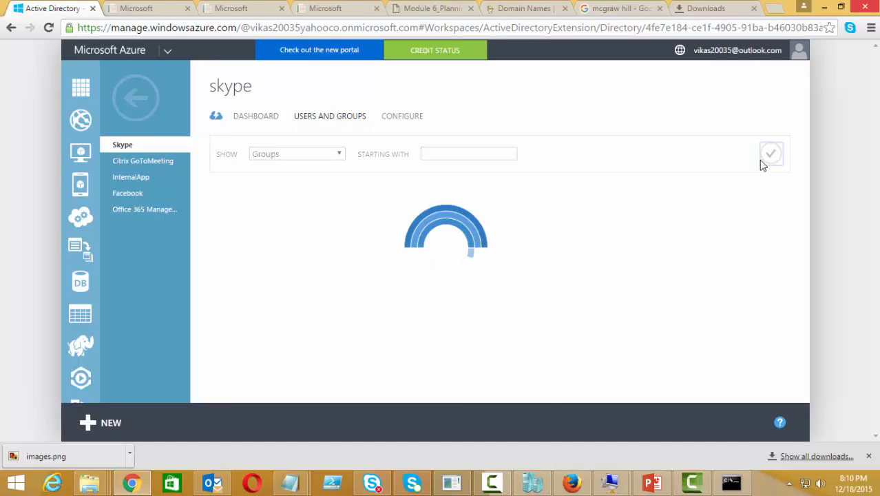
left_click(234, 238)
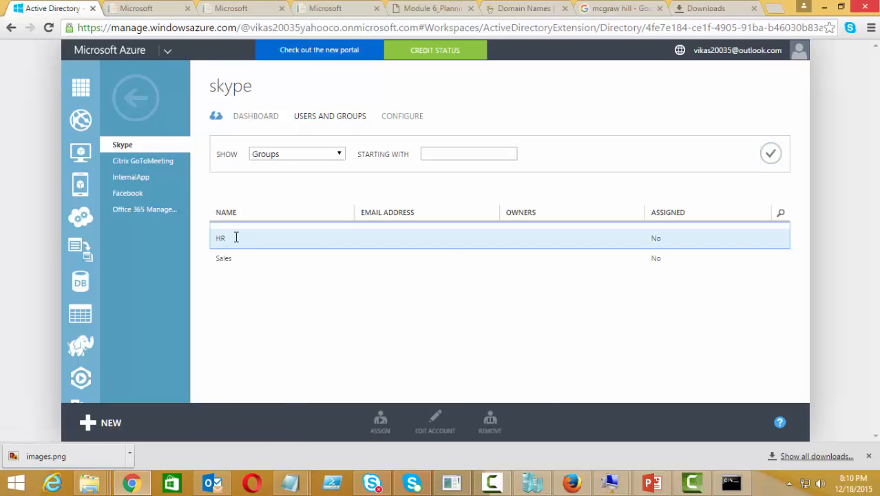
left_click(379, 422)
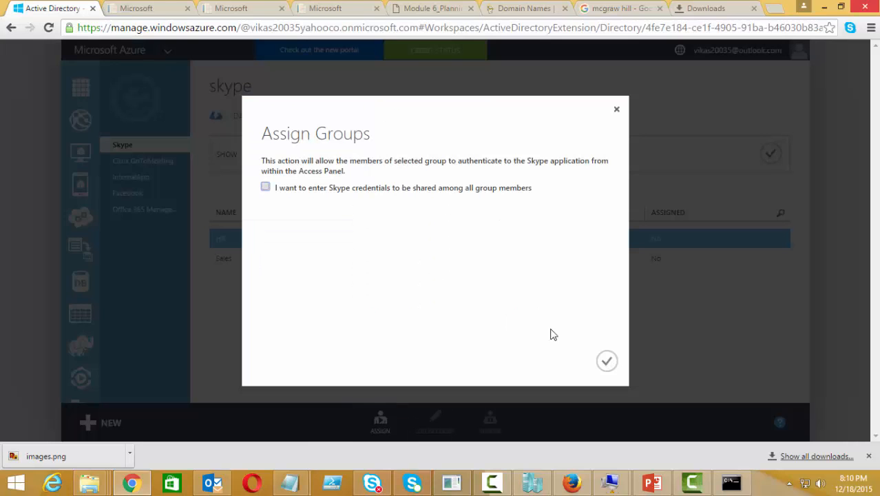
left_click(606, 361)
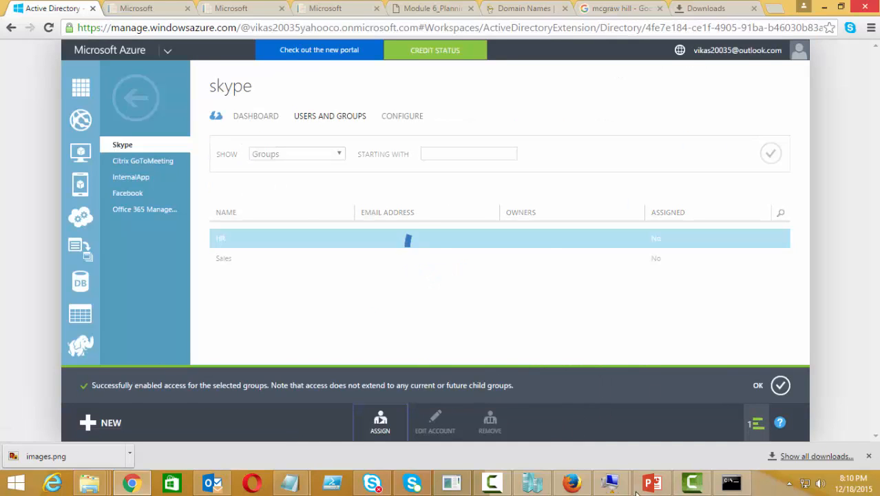
left_click(571, 482)
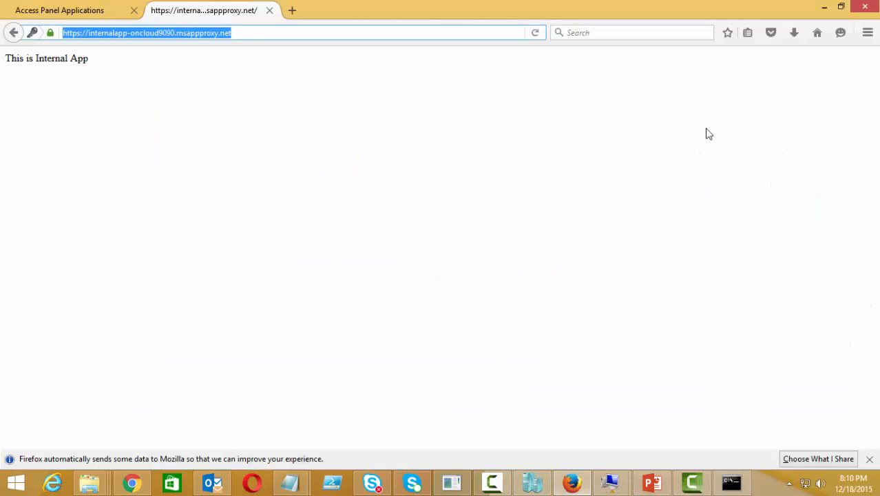
Close the InternalApp tab and reload the Access Panel until the McGraw Hill logo shows
left_click(268, 10)
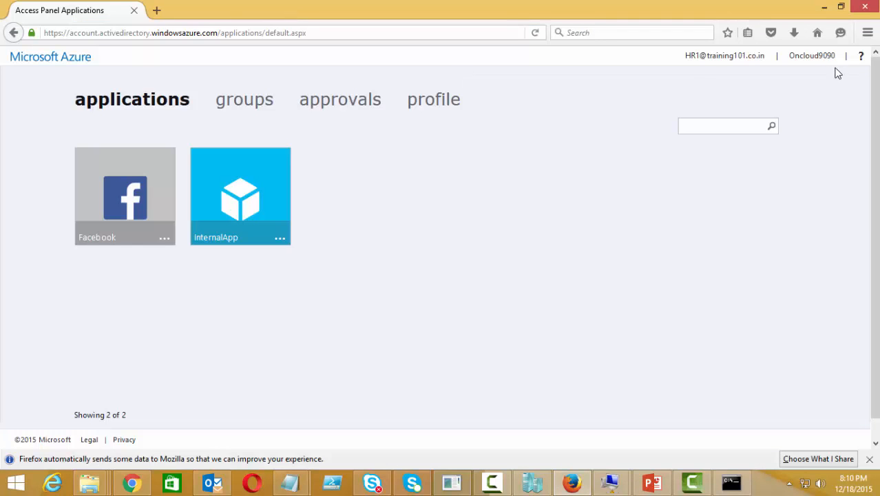
left_click(535, 33)
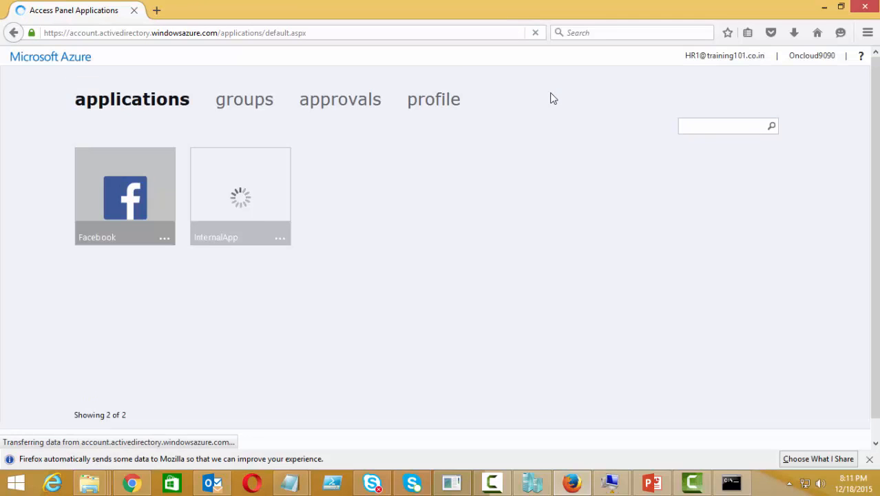
left_click(535, 34)
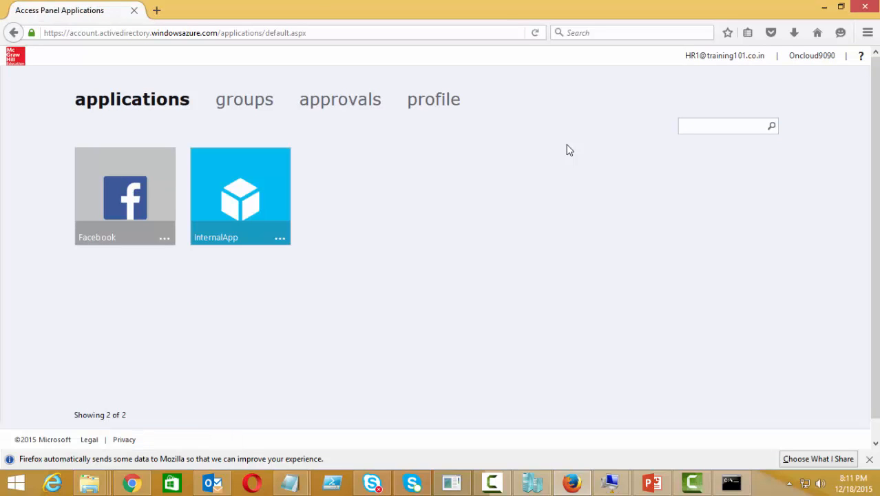
left_click(536, 34)
left_click(535, 34)
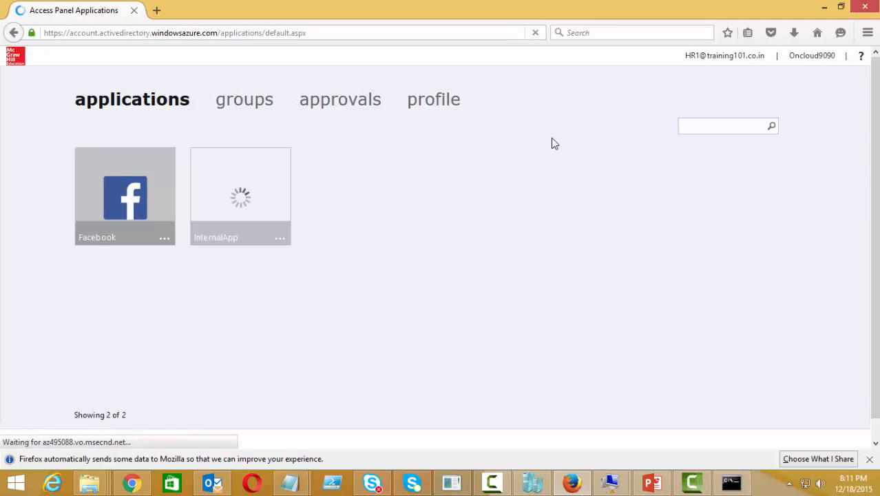
left_click(536, 34)
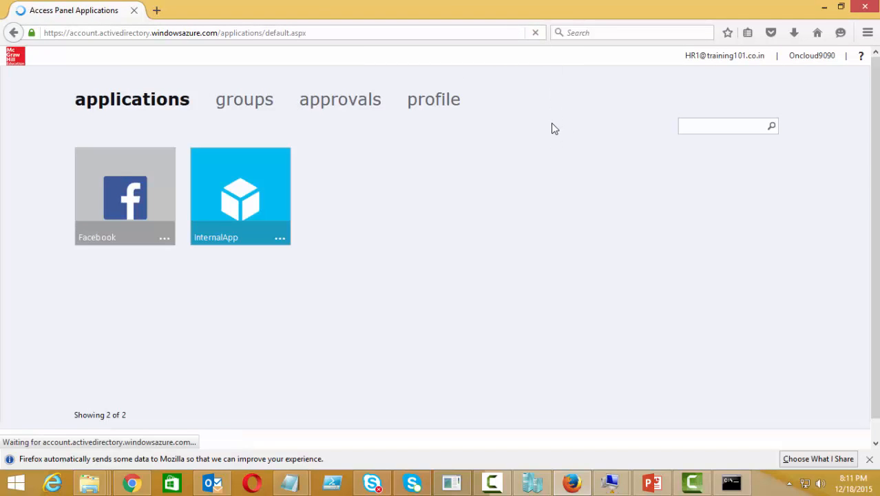
left_click(363, 29)
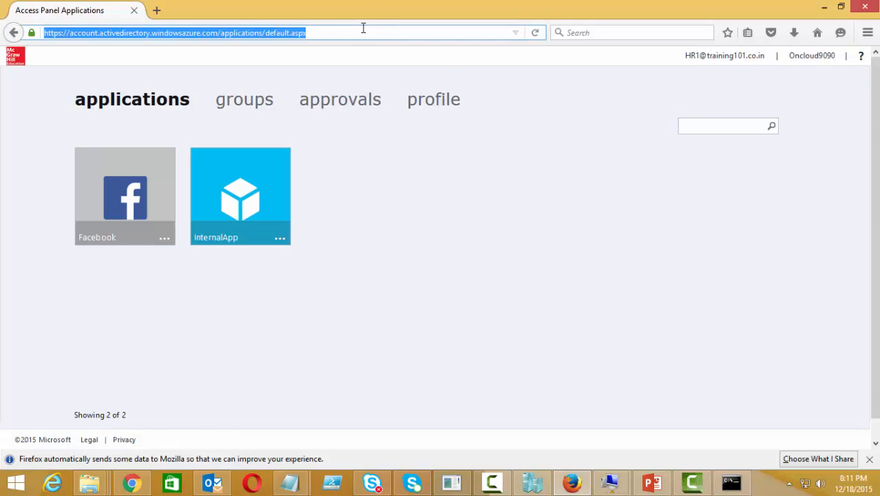
key("Return")
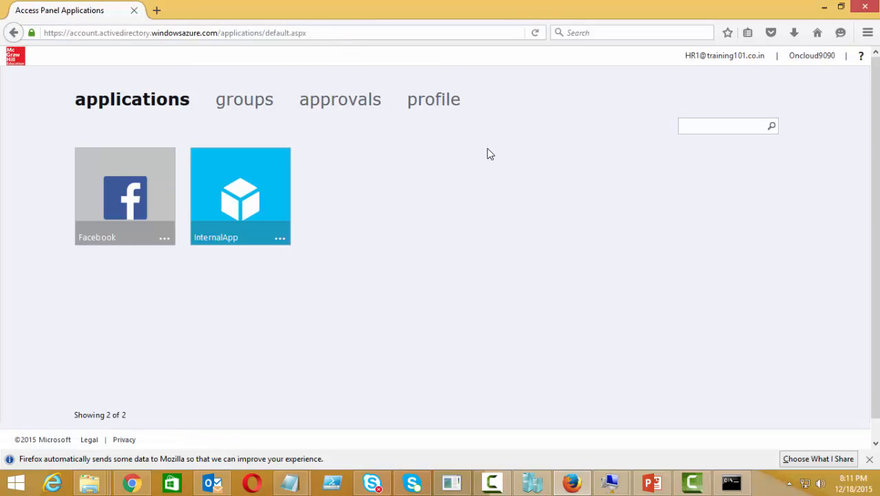
left_click(536, 34)
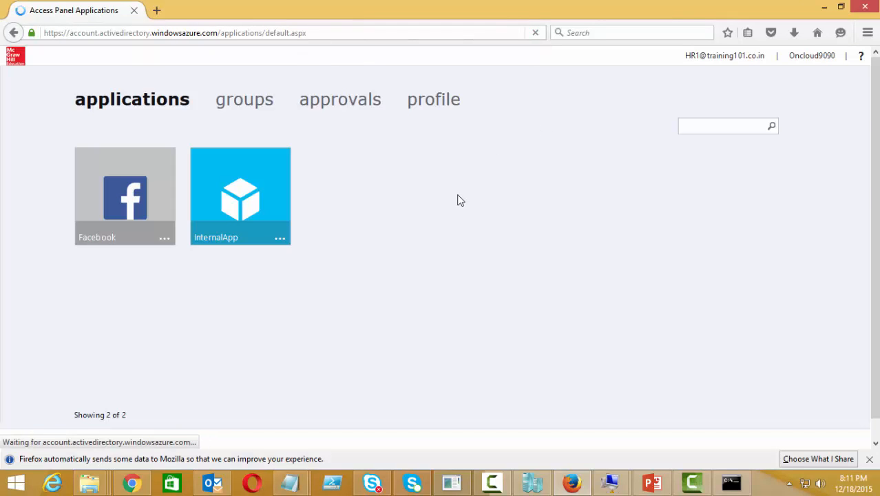
left_click(751, 58)
Sign out and back into the Access Panel as the HR user, then reload it
left_click(699, 76)
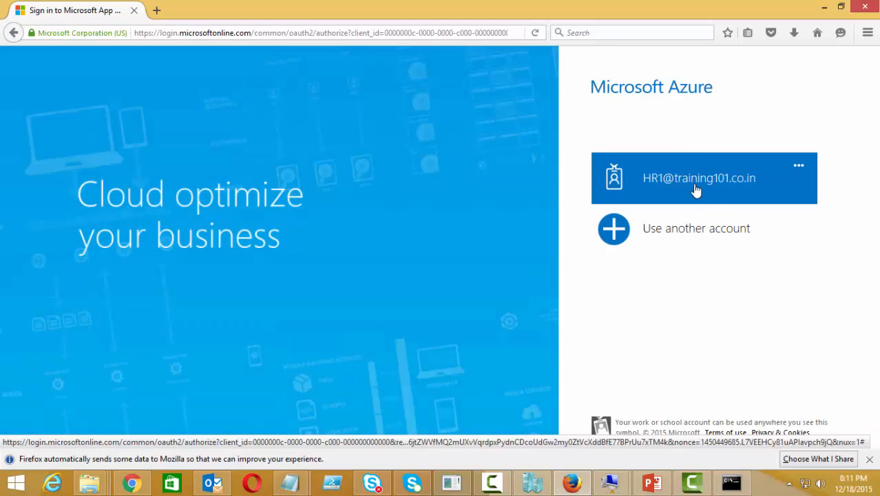
left_click(691, 185)
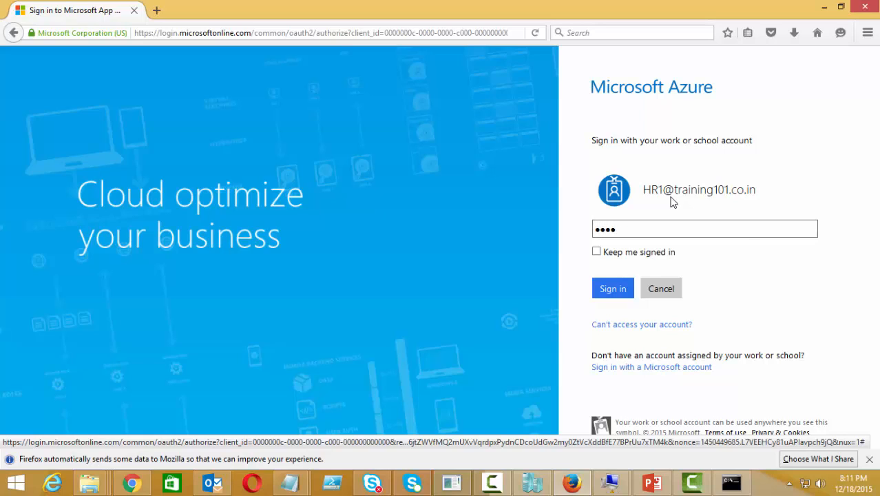
key("Return")
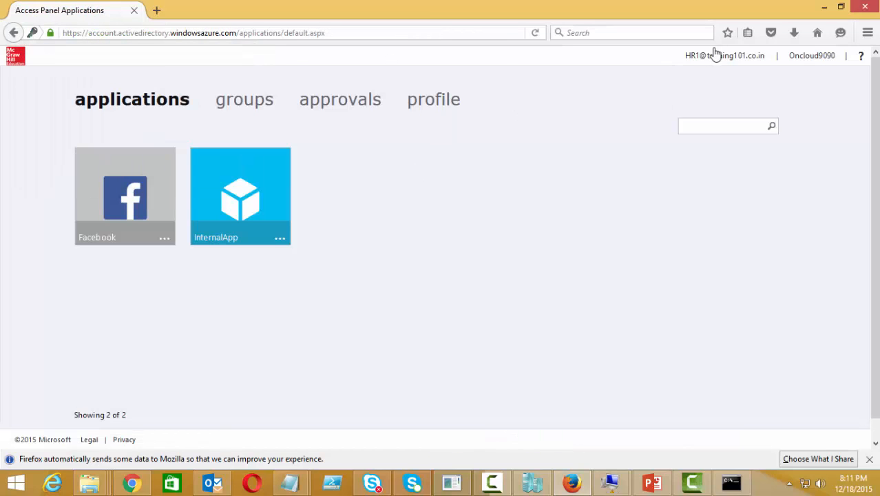
left_click(534, 35)
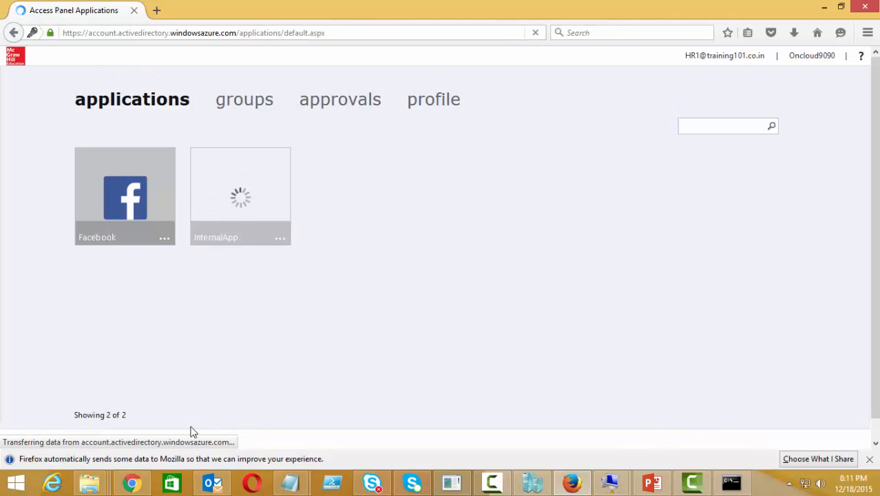
left_click(132, 482)
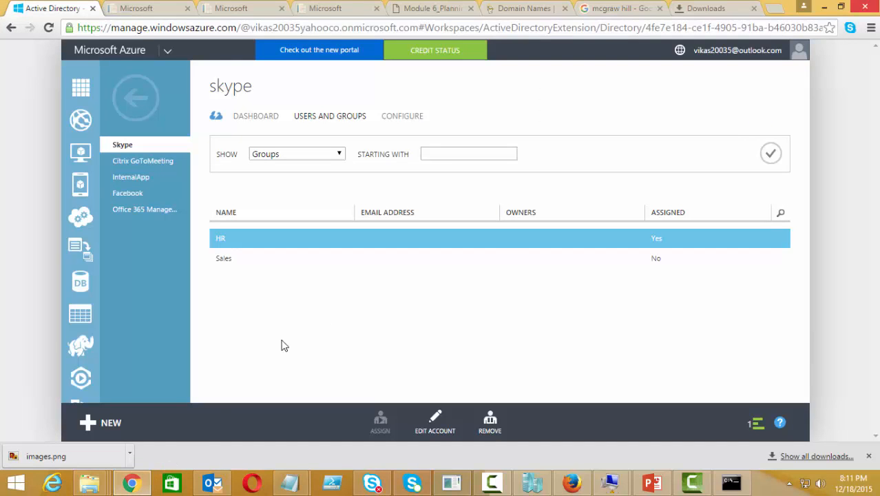
Open Skype's users and groups view and show all users
left_click(138, 111)
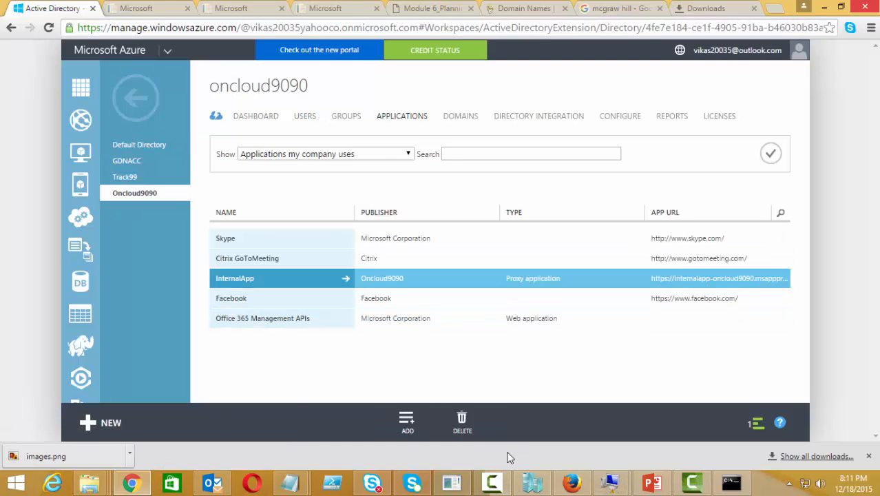
left_click(232, 249)
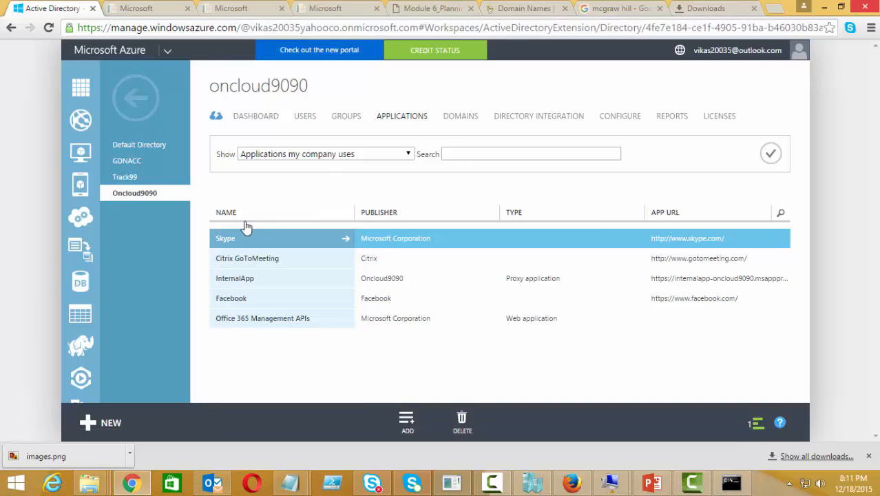
left_click(232, 239)
left_click(321, 121)
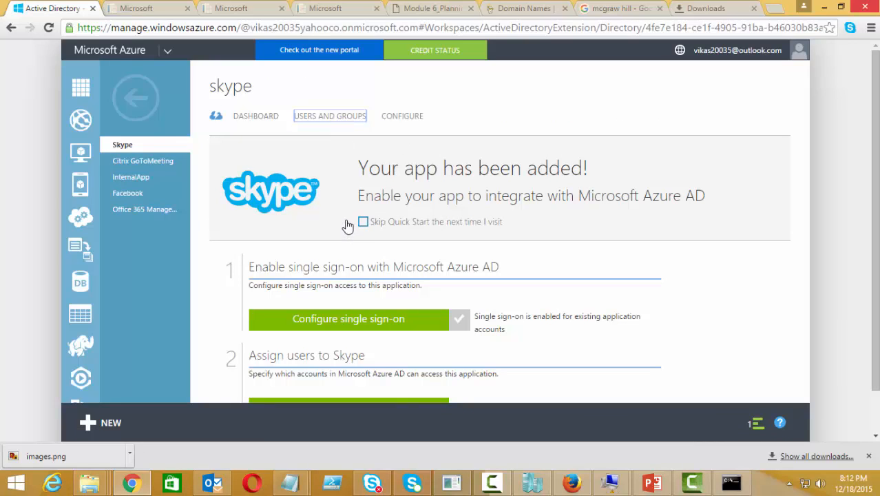
left_click(314, 157)
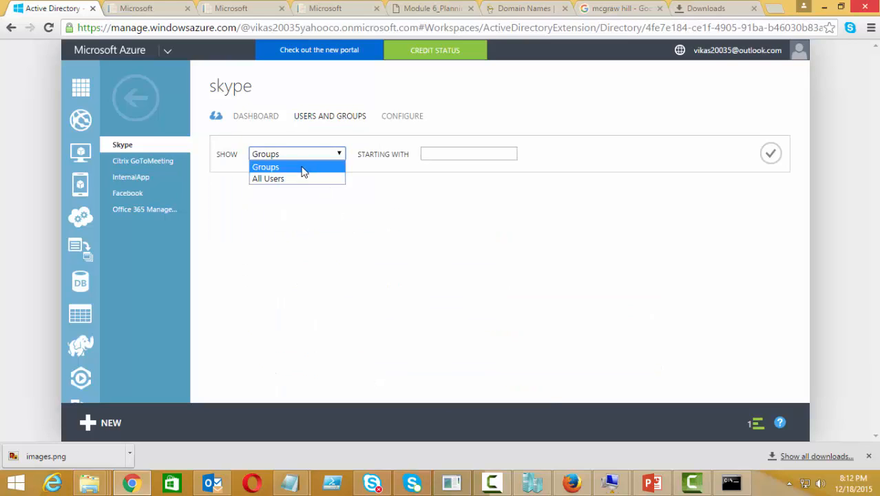
left_click(297, 176)
left_click(769, 157)
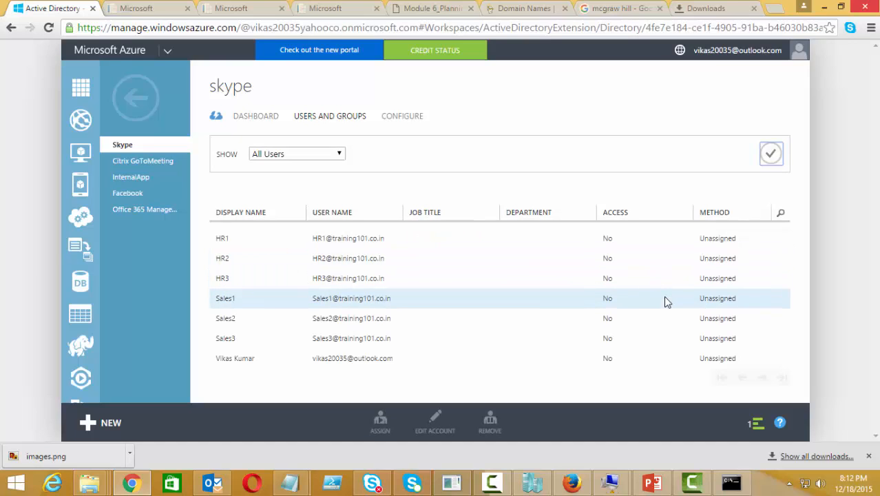
Show groups and check the HR group's Skype account settings without changing anything
left_click(274, 155)
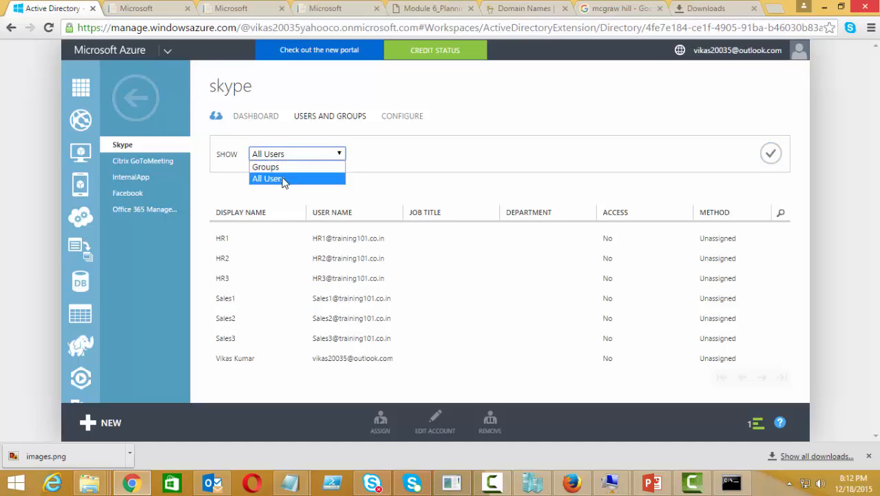
left_click(292, 166)
left_click(772, 155)
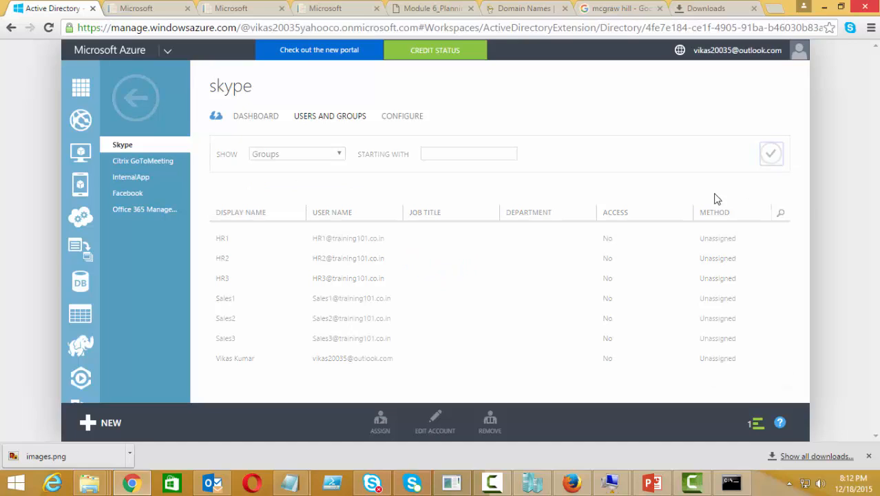
left_click(262, 247)
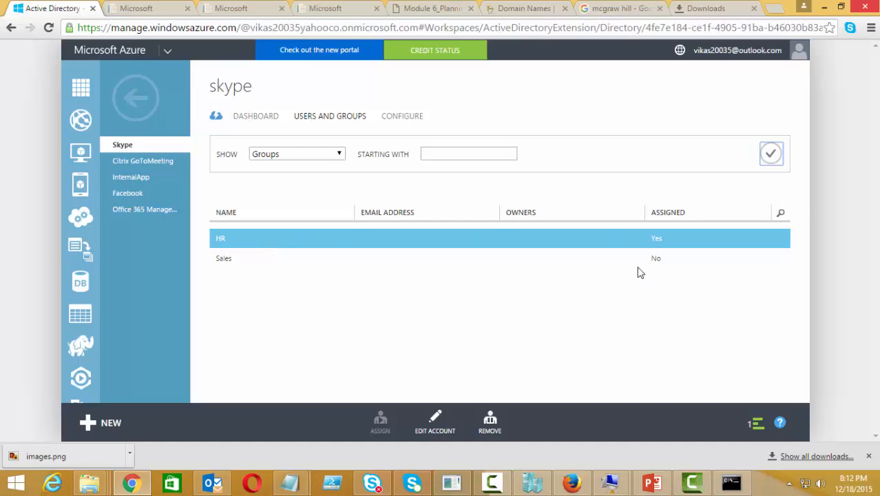
left_click(440, 420)
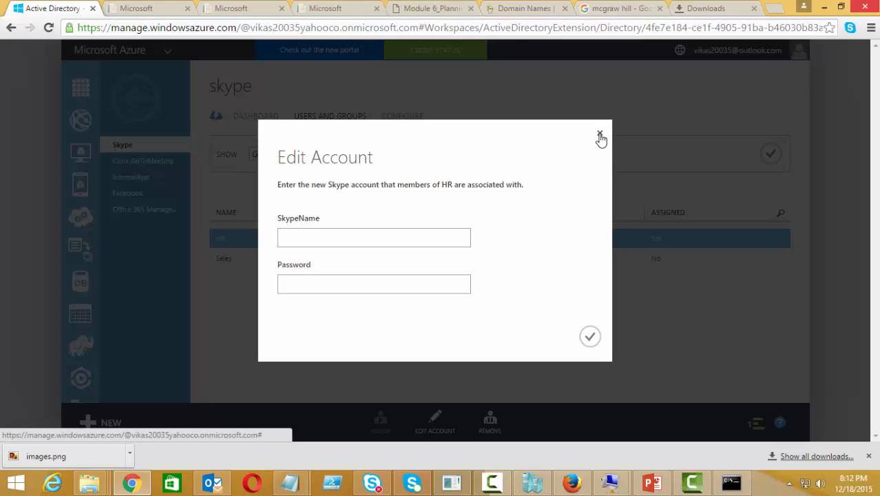
left_click(599, 136)
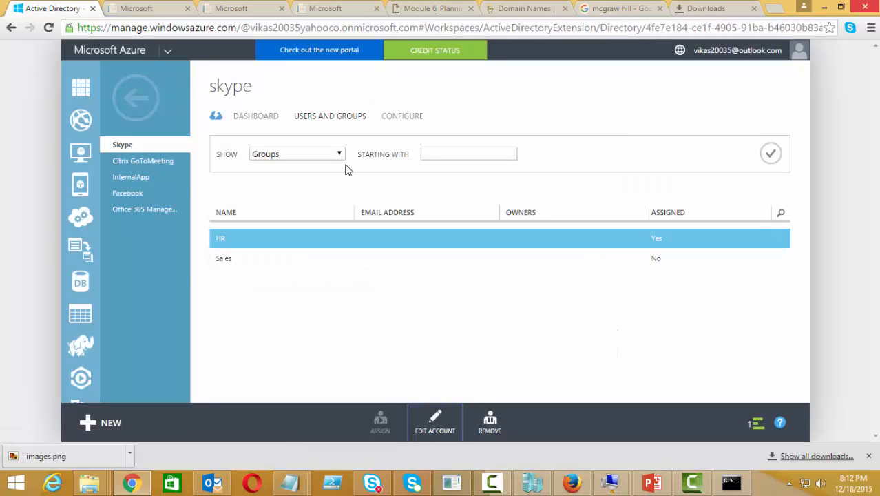
Navigate back to the top-level list of Active Directory directories
left_click(311, 121)
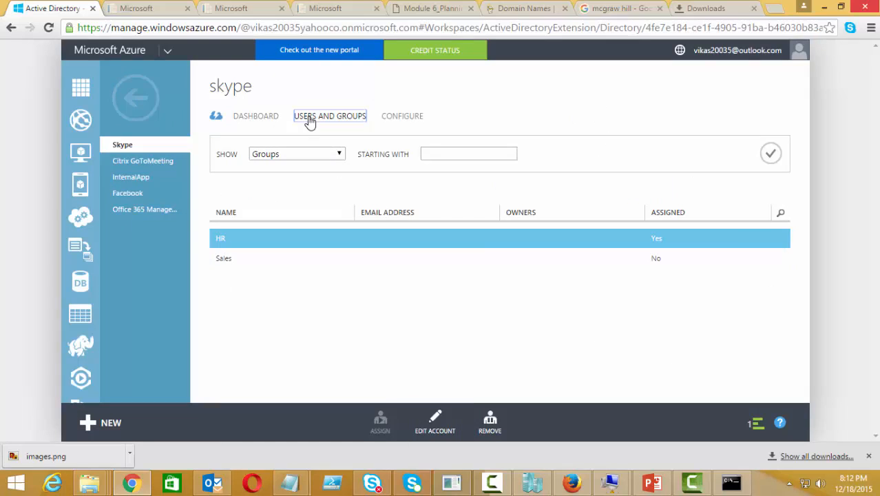
left_click(137, 103)
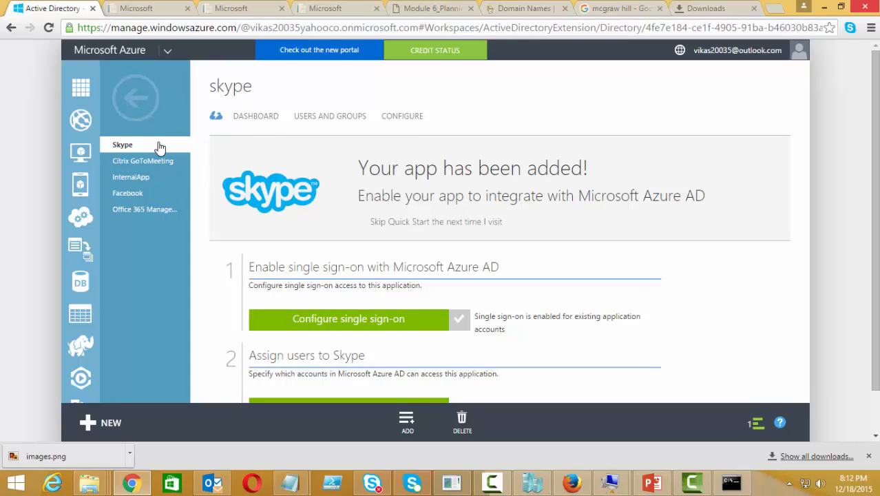
left_click(137, 112)
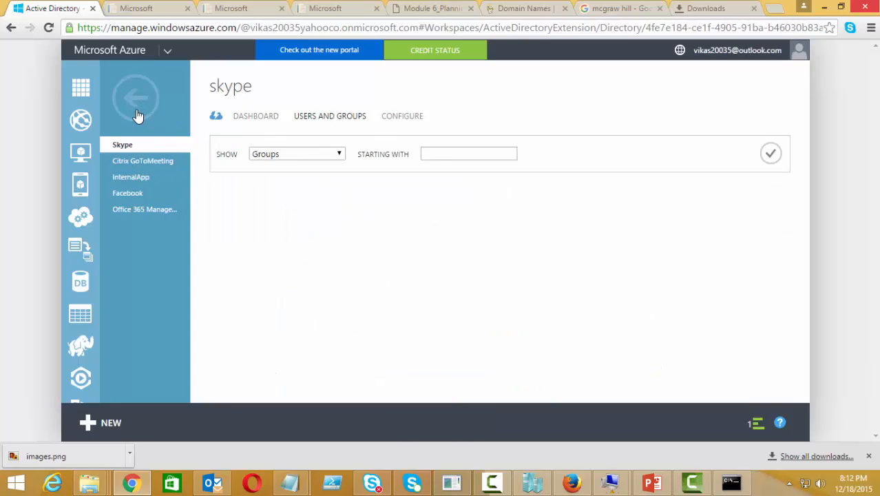
left_click(137, 112)
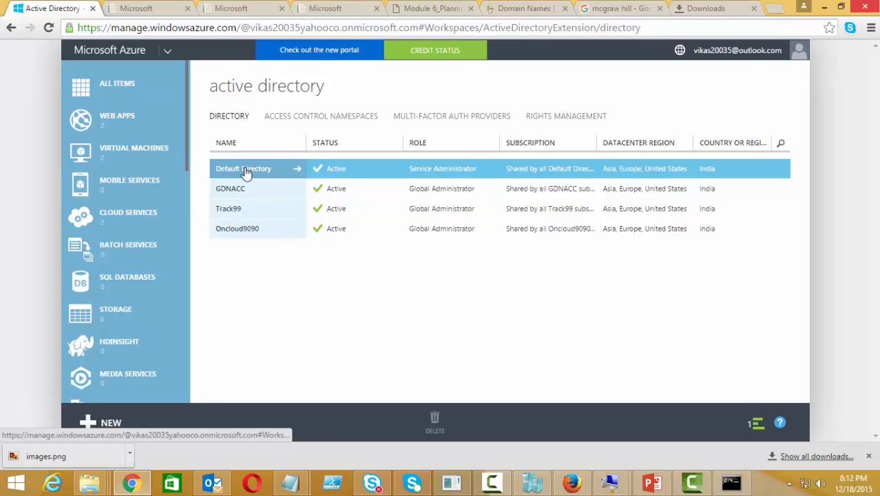
Open Oncloud9090 and refresh its applications list showing 'Applications my company uses'
left_click(246, 233)
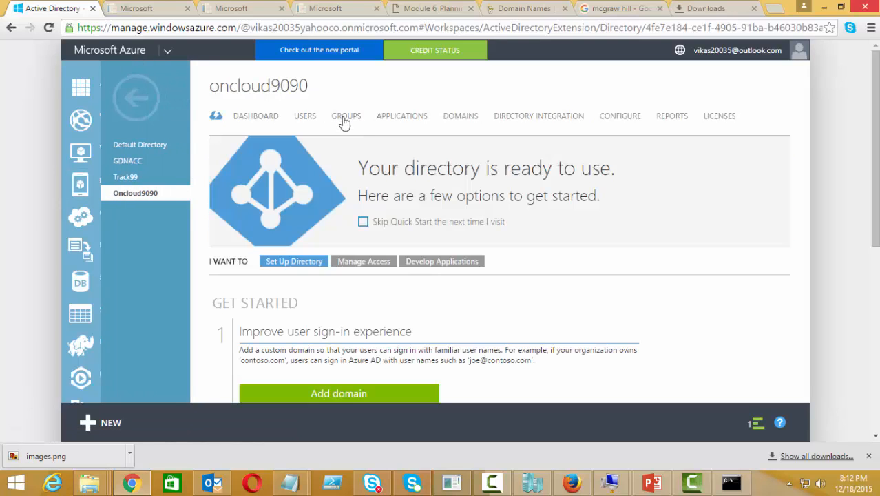
left_click(346, 117)
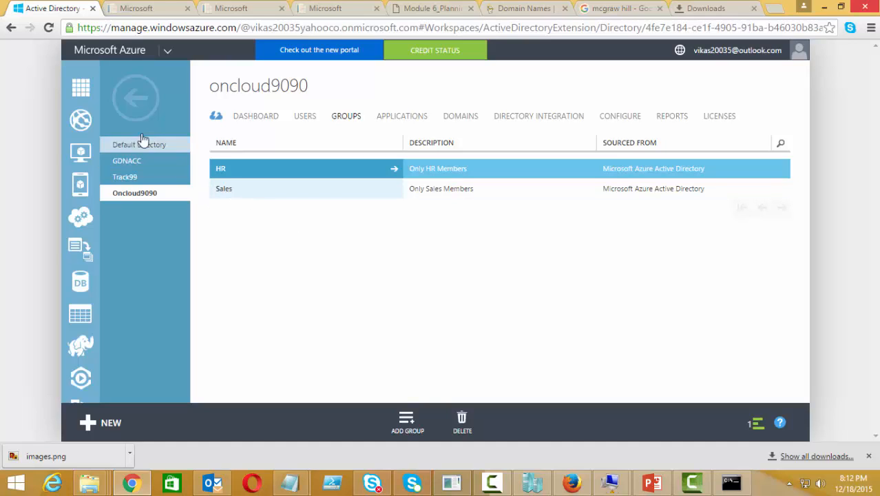
left_click(406, 122)
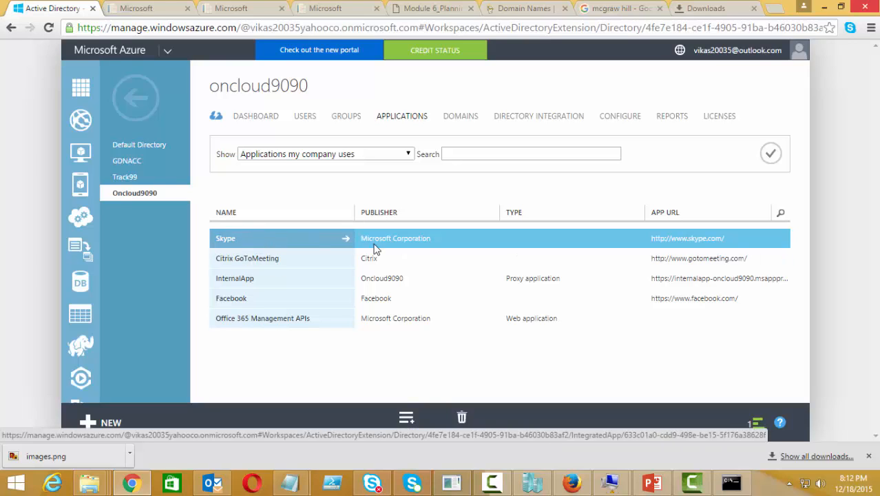
left_click(319, 159)
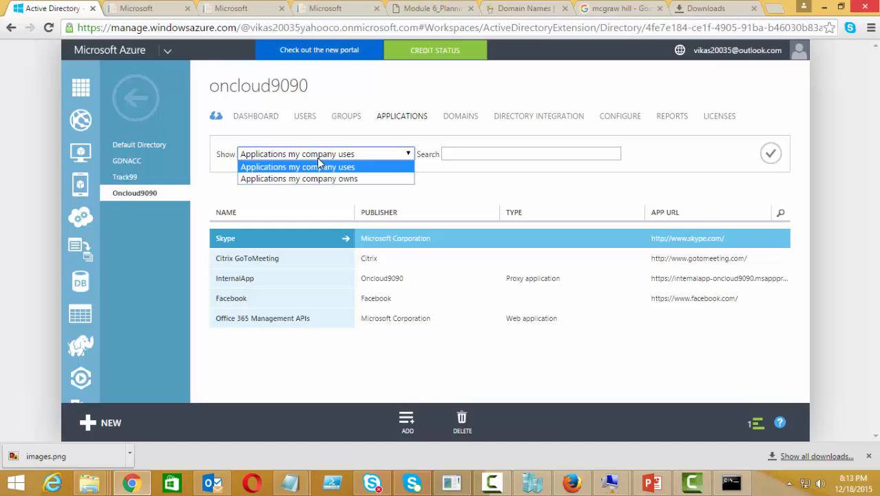
left_click(318, 165)
left_click(769, 152)
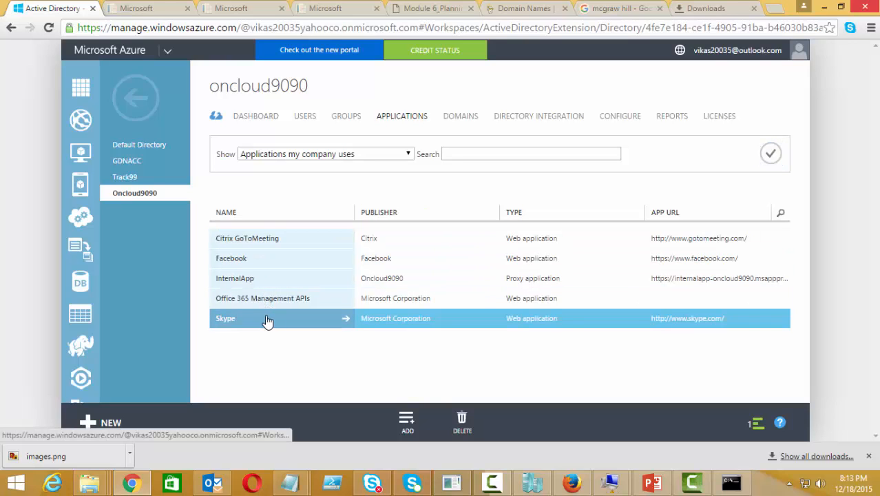
Reload HR1's Access Panel, which still lists only Facebook and InternalApp, then open Skype's users and groups view
left_click(564, 484)
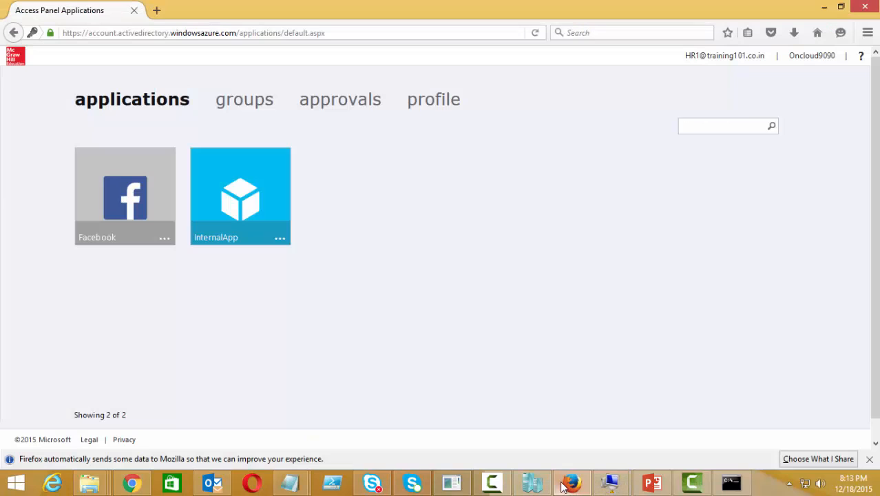
left_click(536, 35)
left_click(535, 34)
left_click(132, 484)
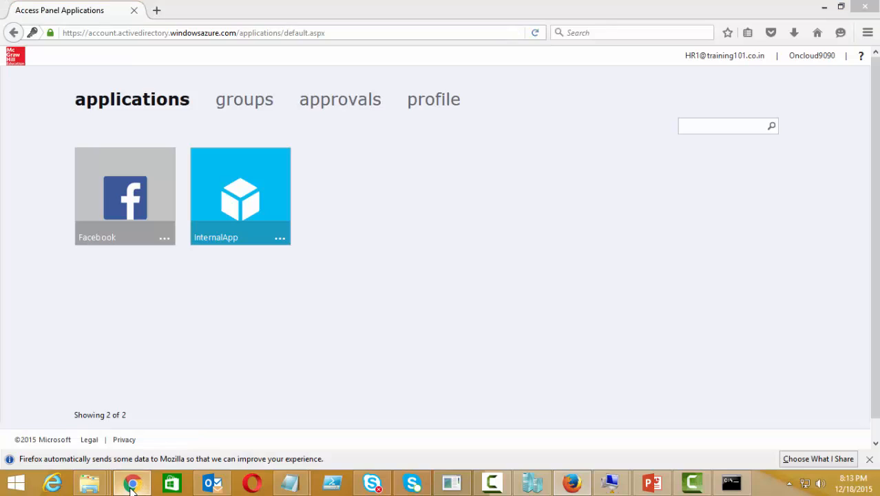
left_click(338, 117)
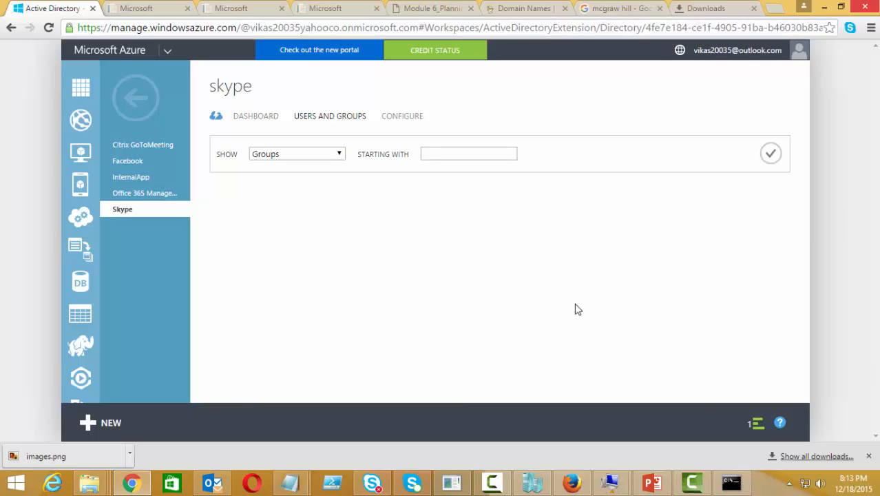
Filter Skype's users and groups list to Groups and view the Skype dashboard
left_click(318, 158)
left_click(317, 155)
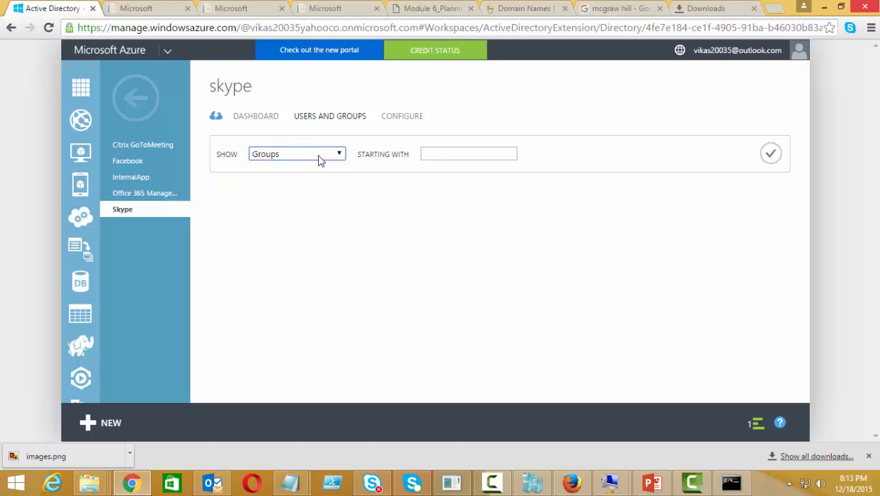
left_click(252, 118)
left_click(255, 118)
Assign the HR group to Skype, dismiss the success notice, and return to HR1's Access Panel
left_click(769, 159)
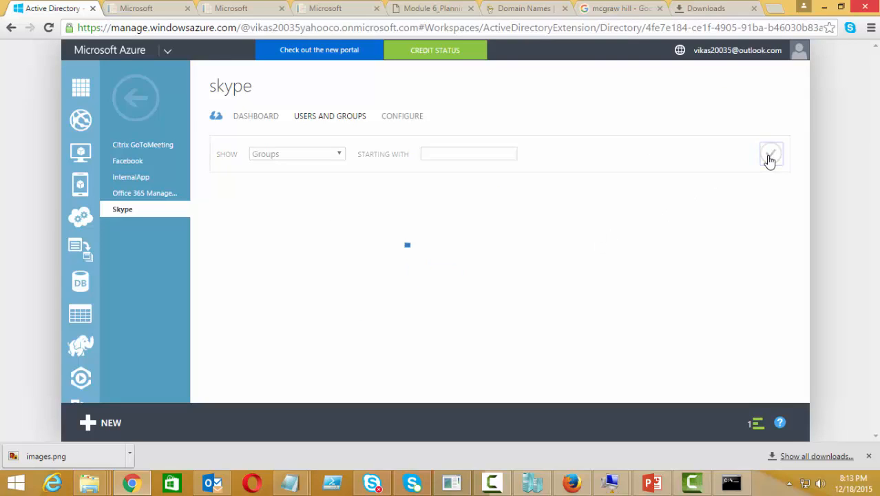
left_click(691, 234)
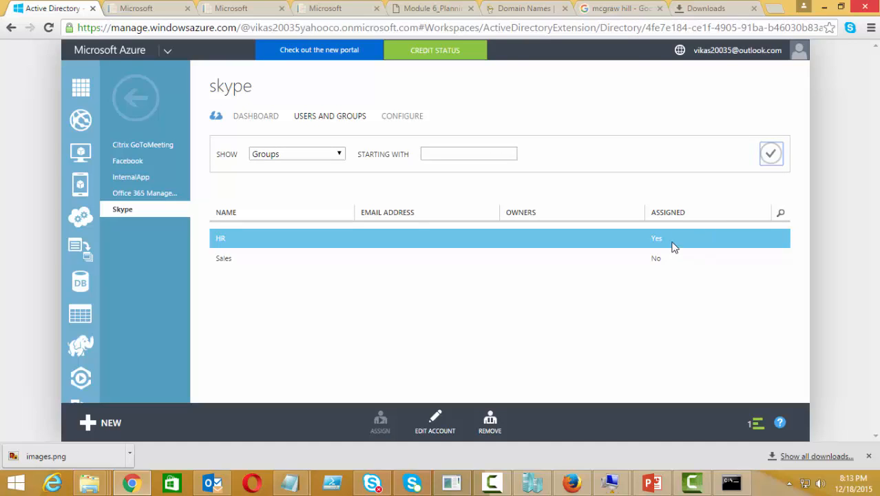
left_click(755, 422)
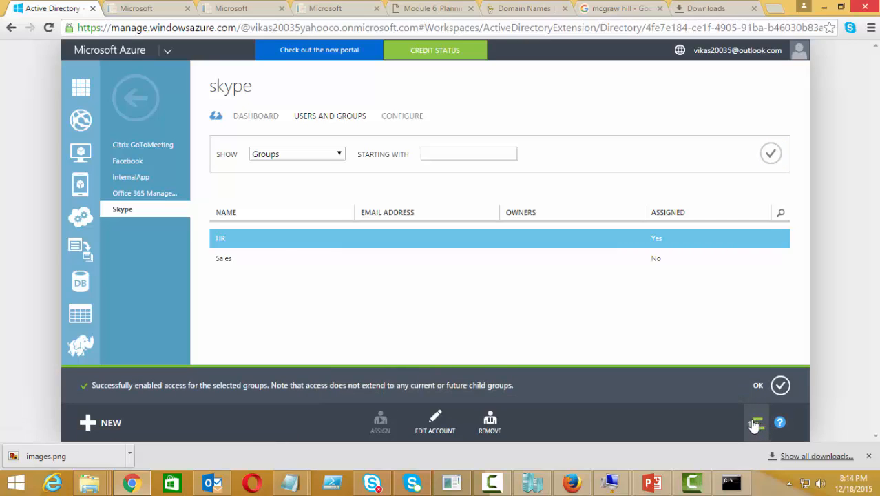
left_click(780, 385)
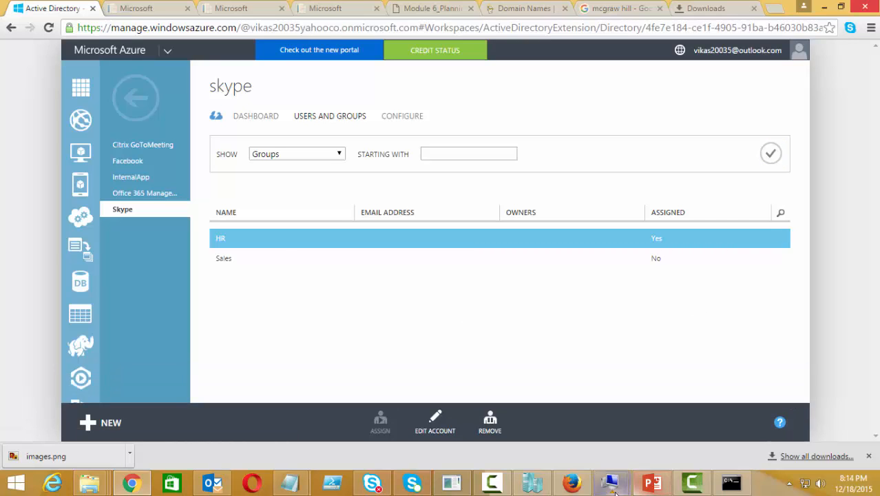
left_click(583, 480)
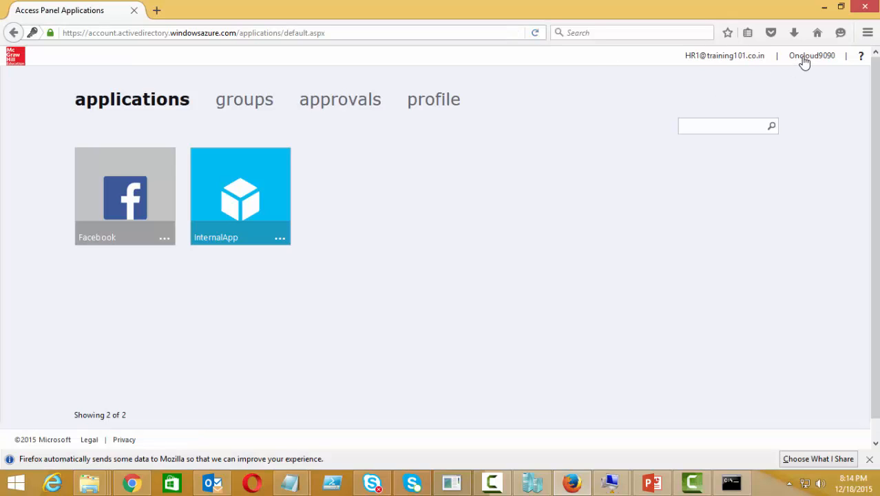
Sign HR1 out and start signing in with HR2's account name via Use another account
mouse_move(709, 69)
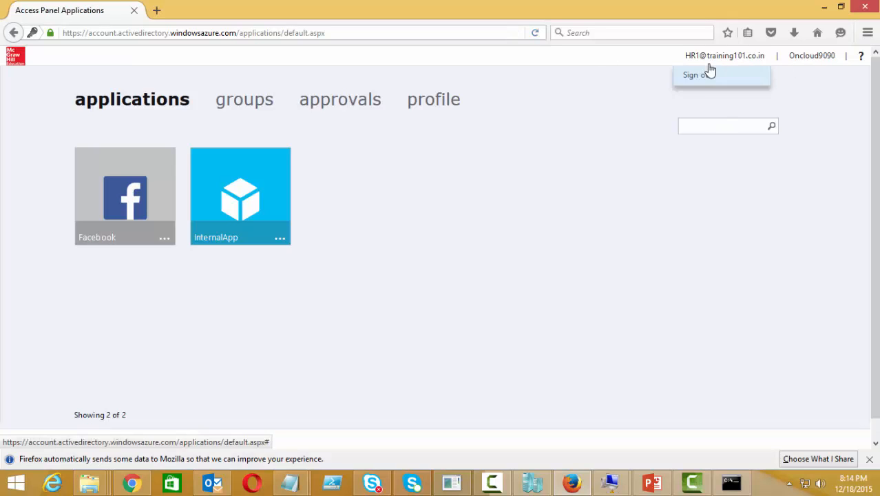
left_click(706, 86)
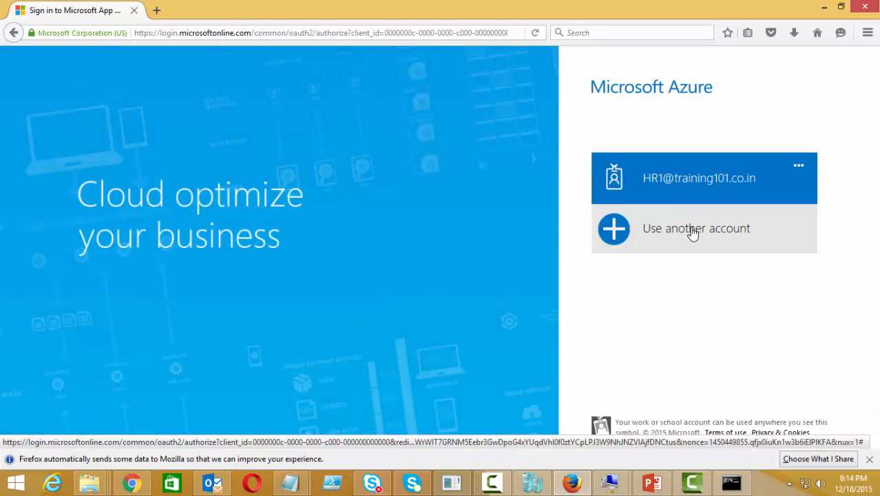
left_click(692, 229)
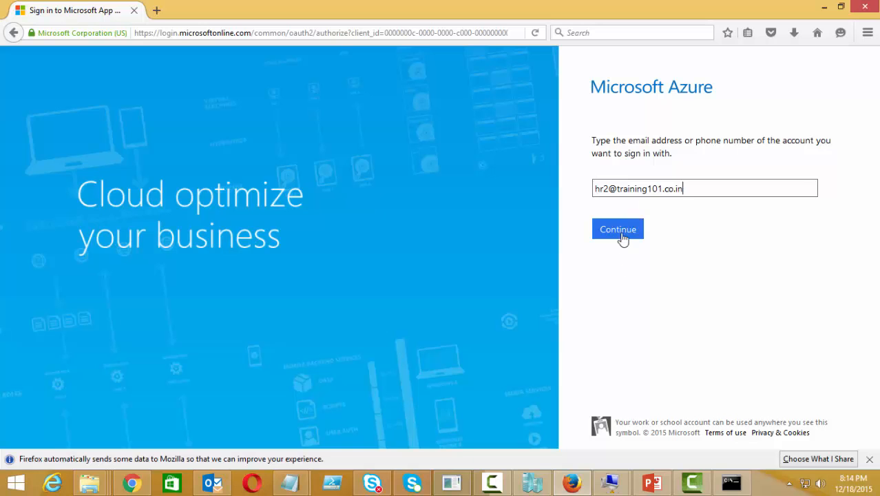
left_click(622, 238)
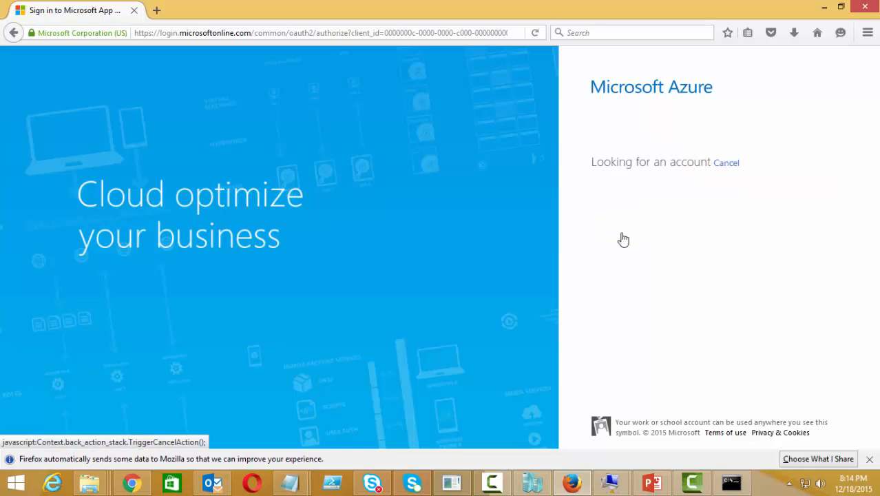
Copy HR2's password from the Notepad notes, paste it into the sign-in page, and sign in
mouse_move(291, 482)
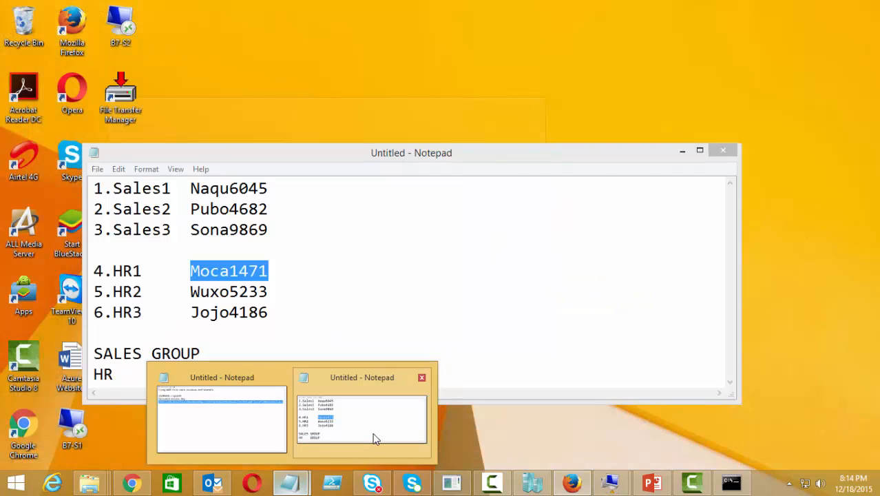
left_click(375, 439)
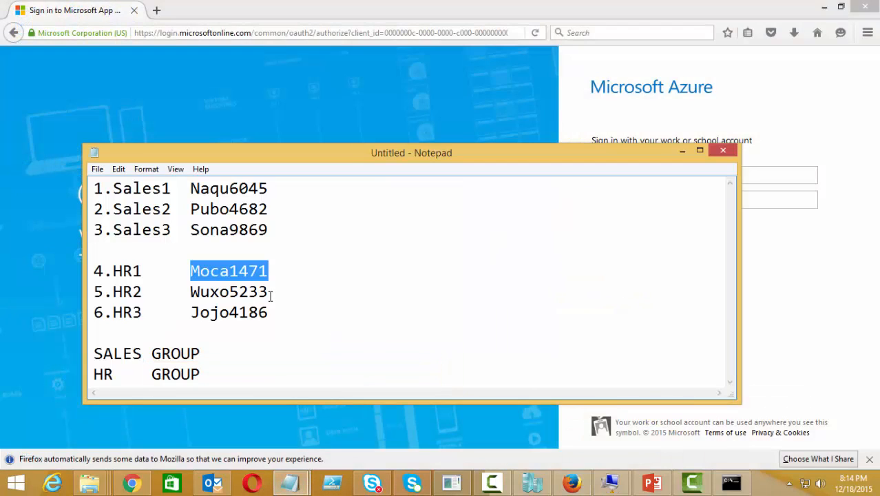
left_click_drag(269, 294, 195, 292)
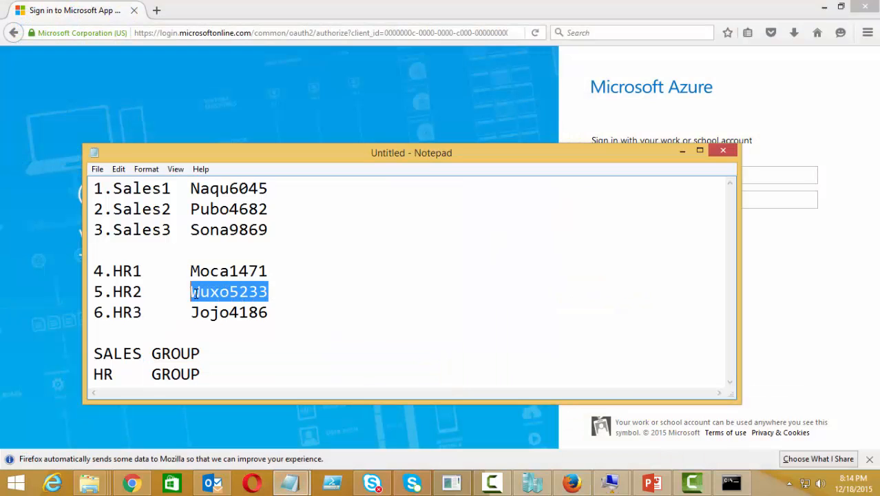
left_click(819, 310)
left_click(669, 199)
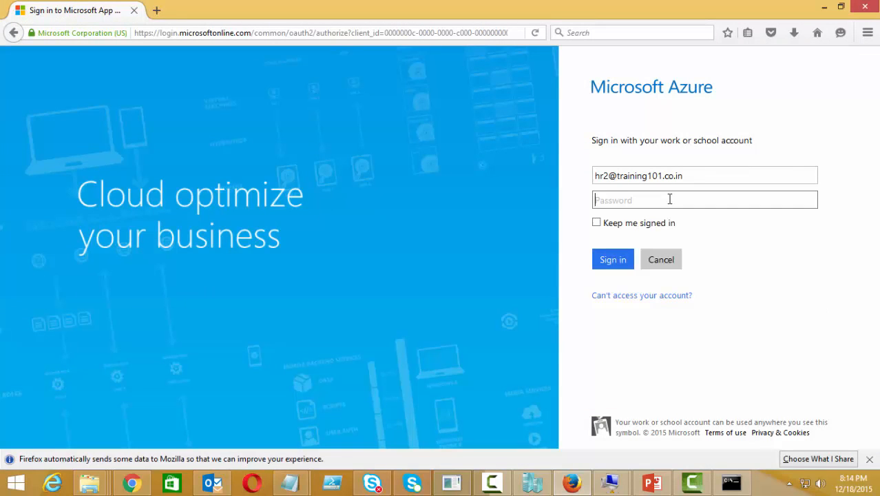
key("ctrl+v")
left_click(613, 260)
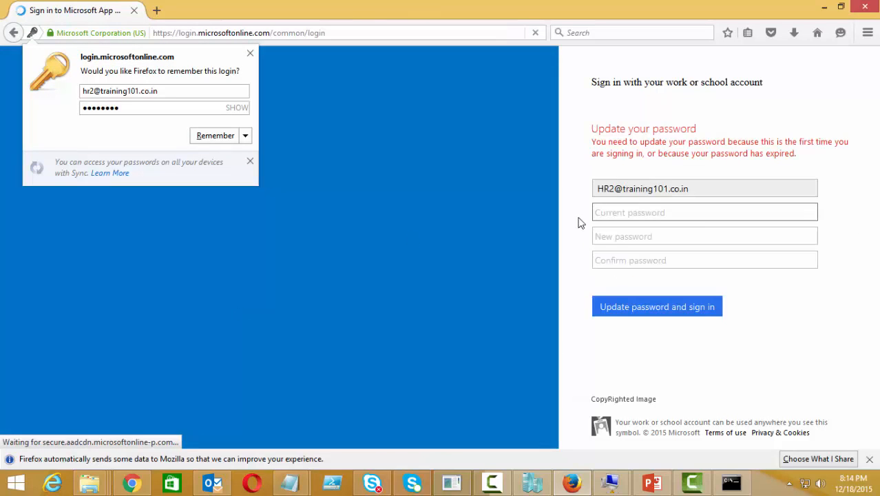
Update HR2's password by entering the current password and a new confirmed password, then sign in
left_click(645, 240)
key("ctrl+v")
left_click(640, 265)
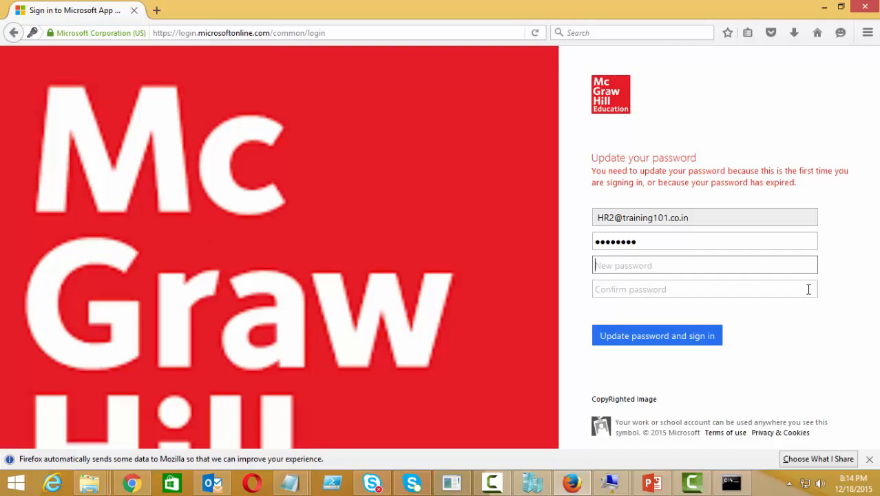
type("P")
key("Tab")
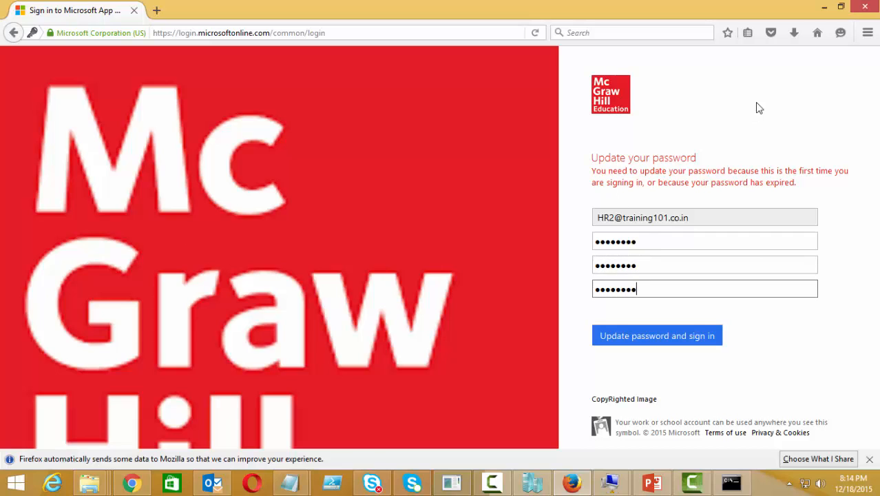
left_click(664, 338)
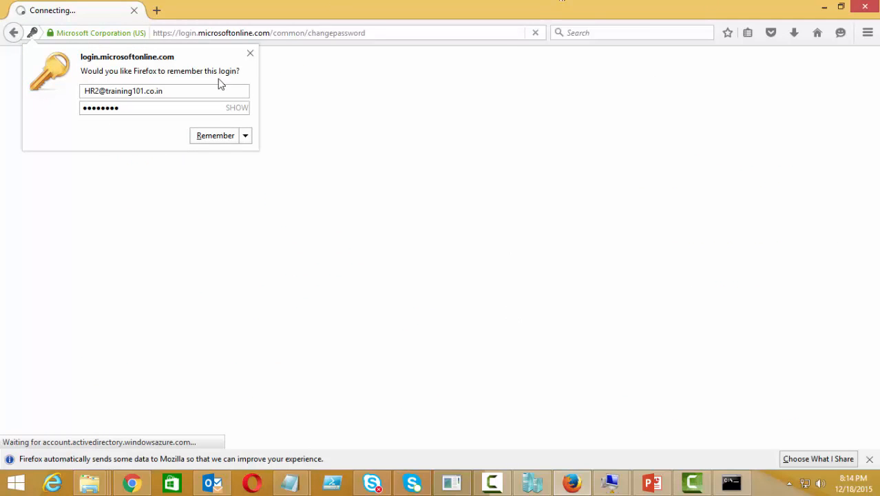
Dismiss the remember-login prompt and refresh Skype's group list in the Azure portal
left_click(251, 54)
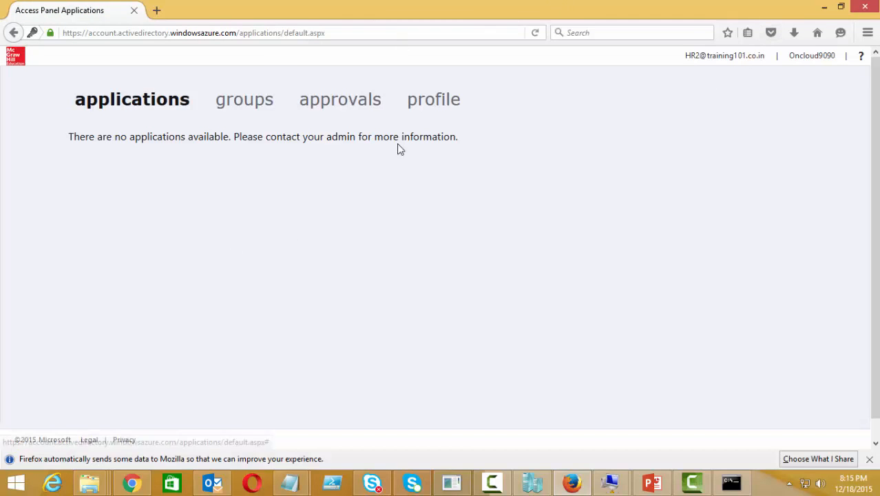
left_click(131, 482)
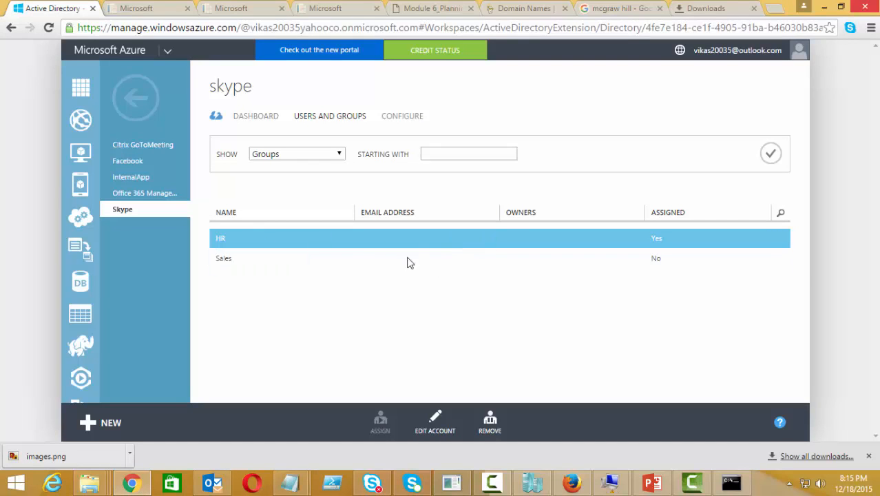
left_click(771, 160)
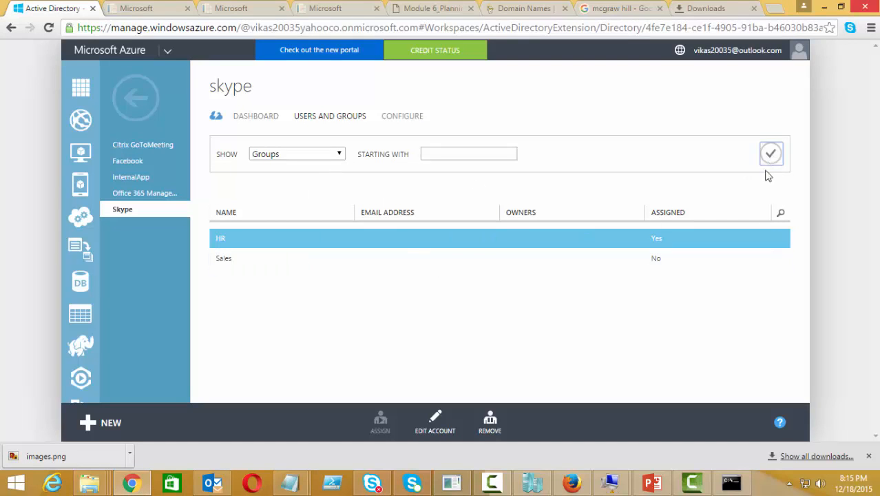
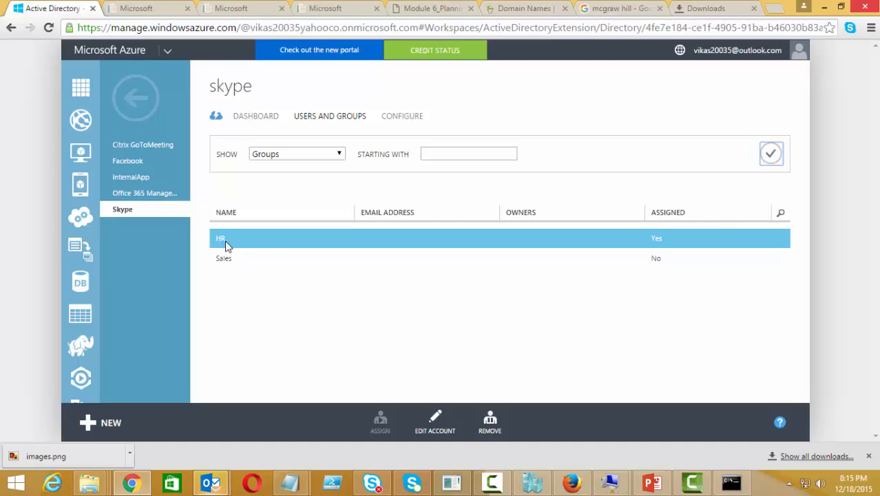
Add users HR1, HR2 and HR3 as members of the HR group and dismiss the notification
left_click(144, 110)
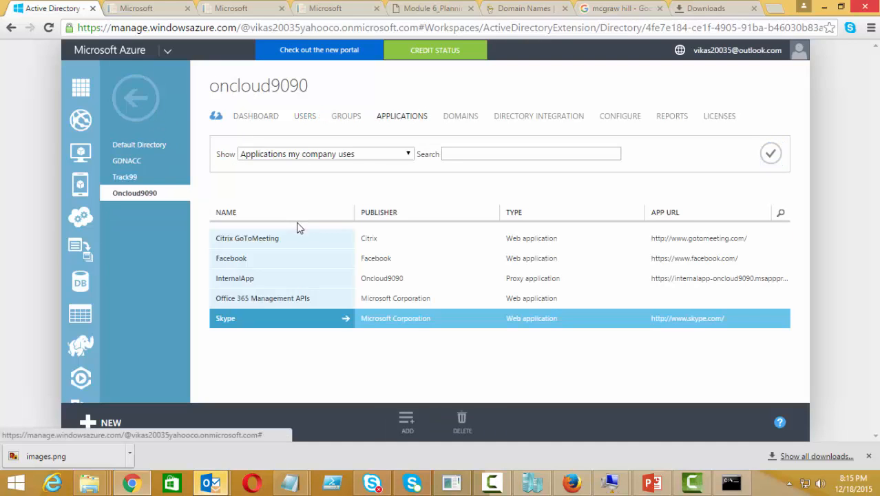
left_click(345, 117)
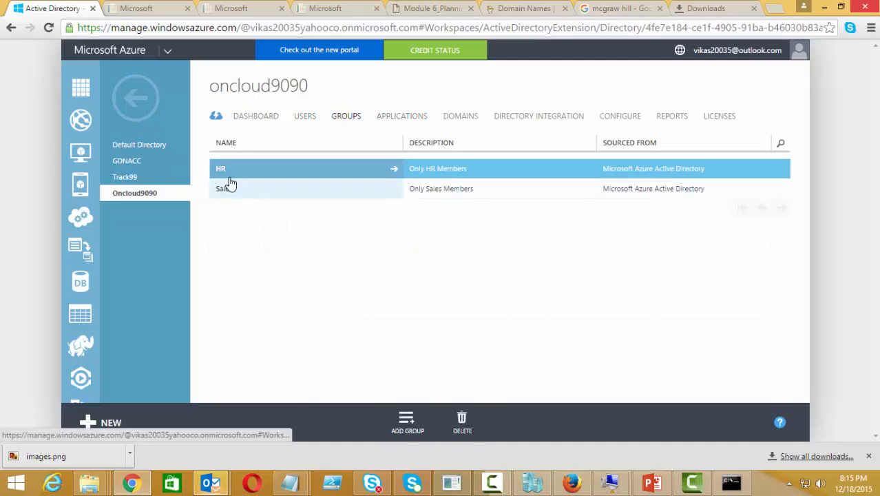
left_click(232, 181)
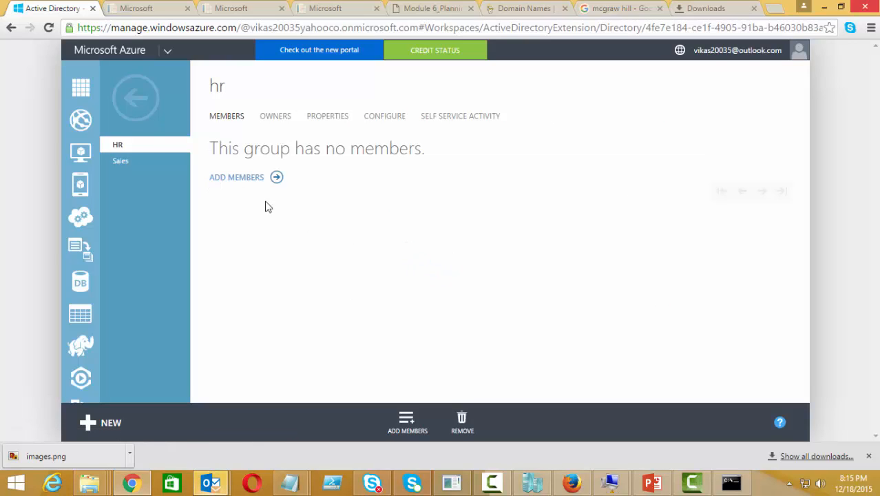
left_click(251, 180)
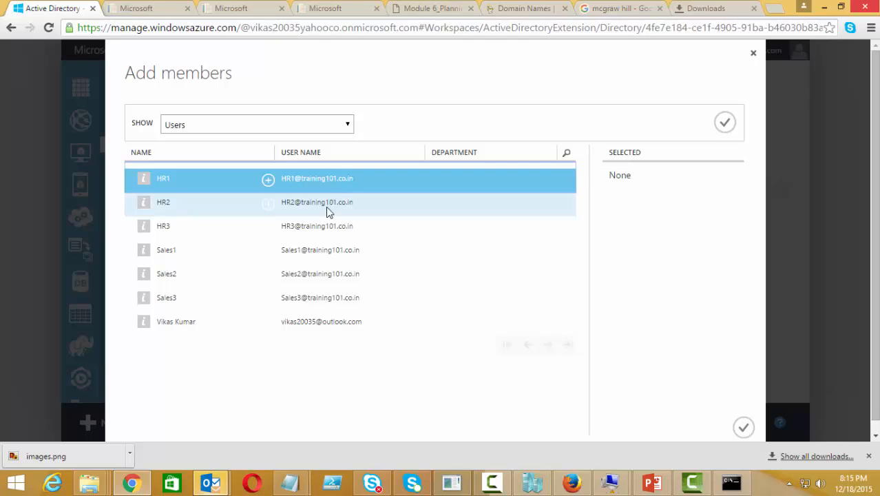
left_click(224, 205)
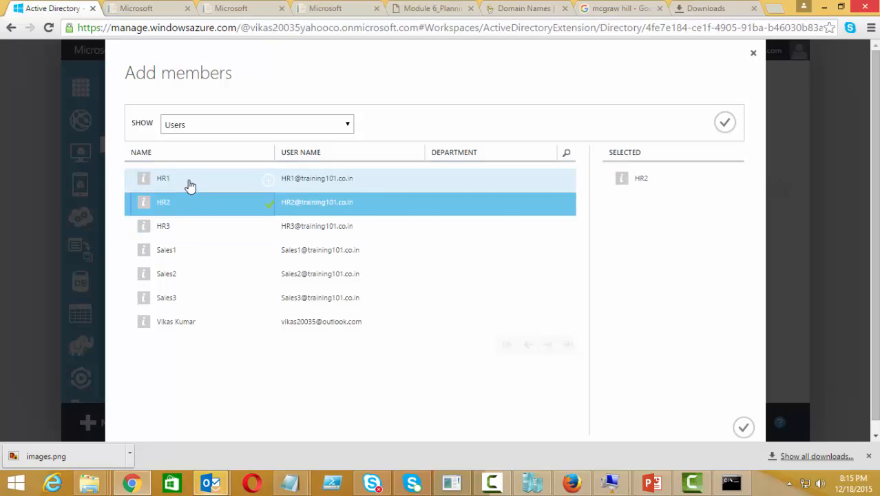
left_click(189, 183)
left_click(196, 228)
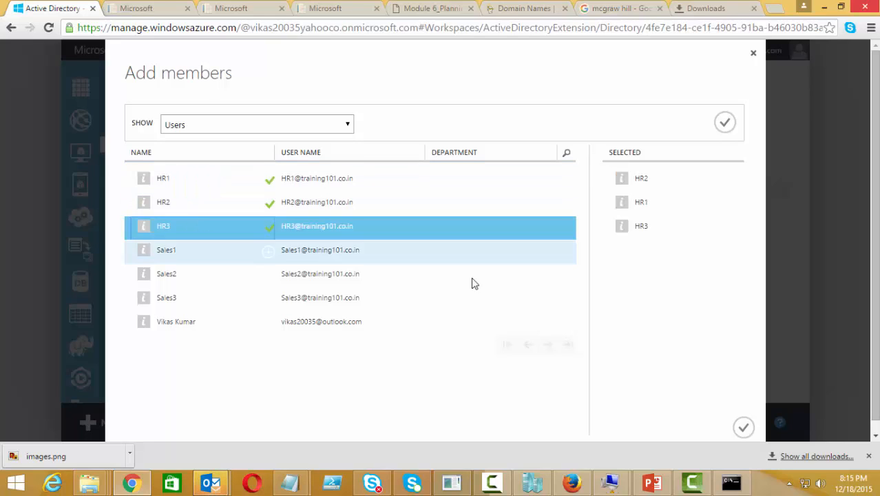
left_click(744, 427)
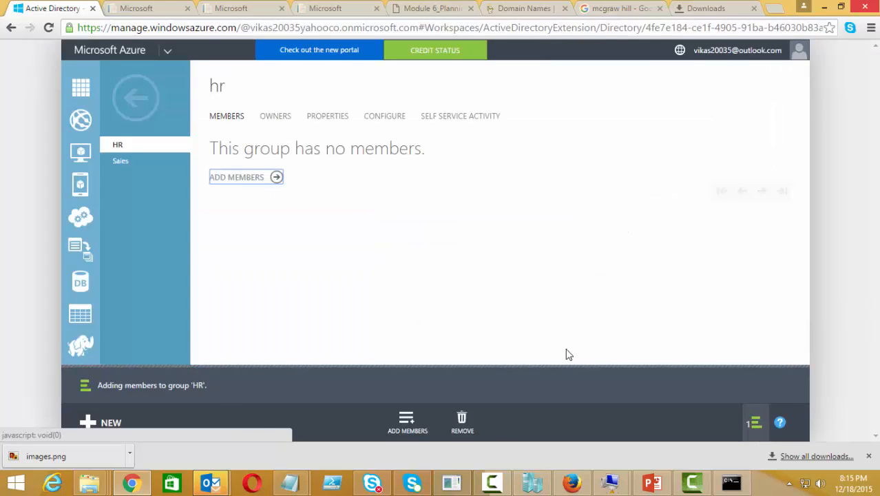
left_click(781, 386)
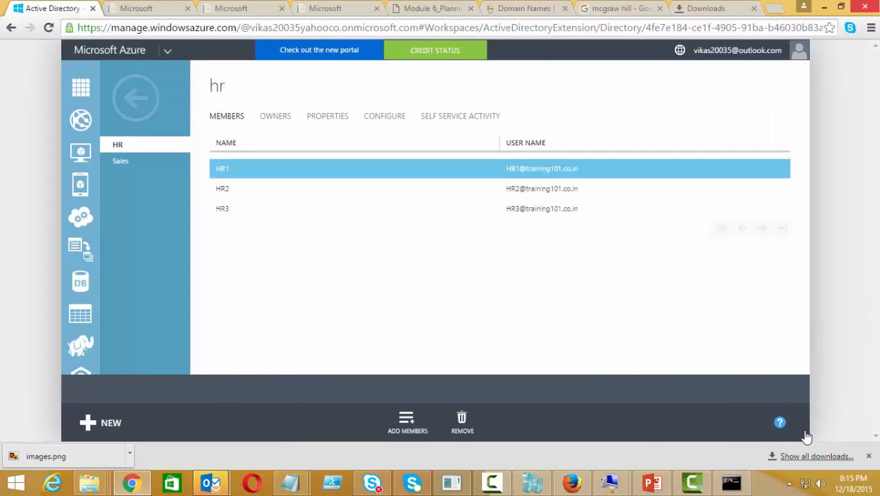
Reload the HR user's Access Panel in Firefox until the Skype app tile appears
left_click(582, 487)
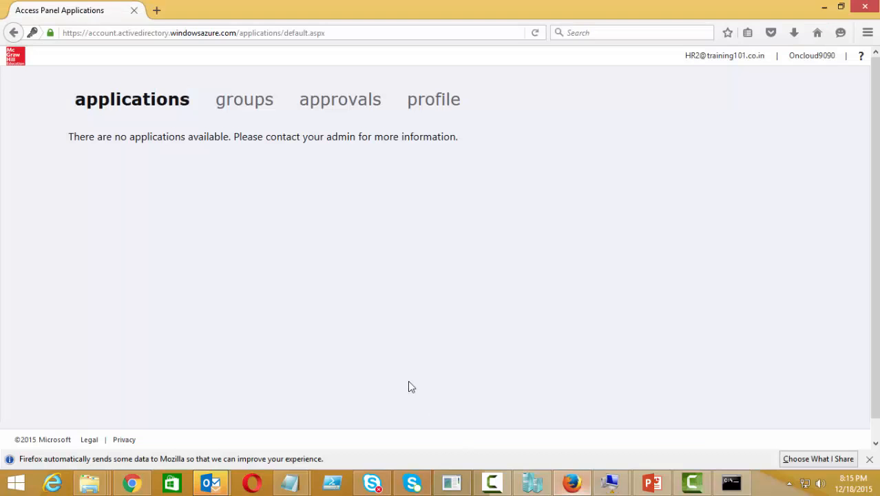
left_click(536, 33)
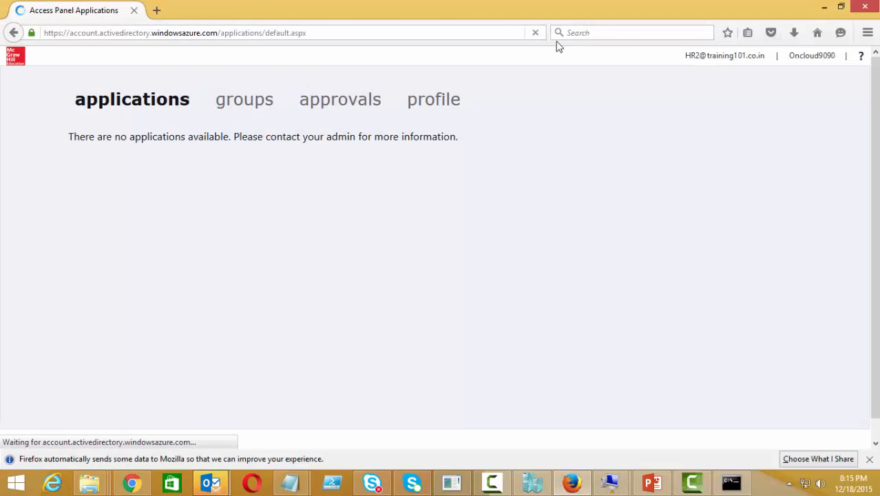
left_click(536, 33)
left_click(536, 33)
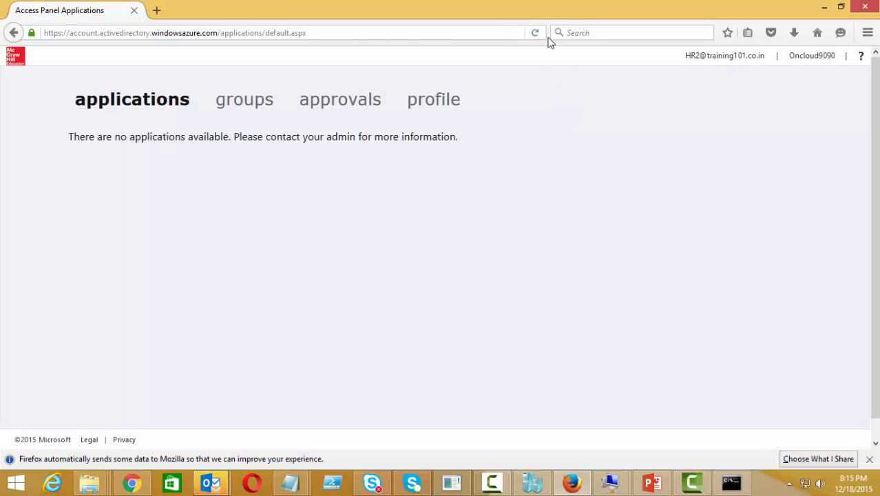
left_click(535, 33)
left_click(536, 33)
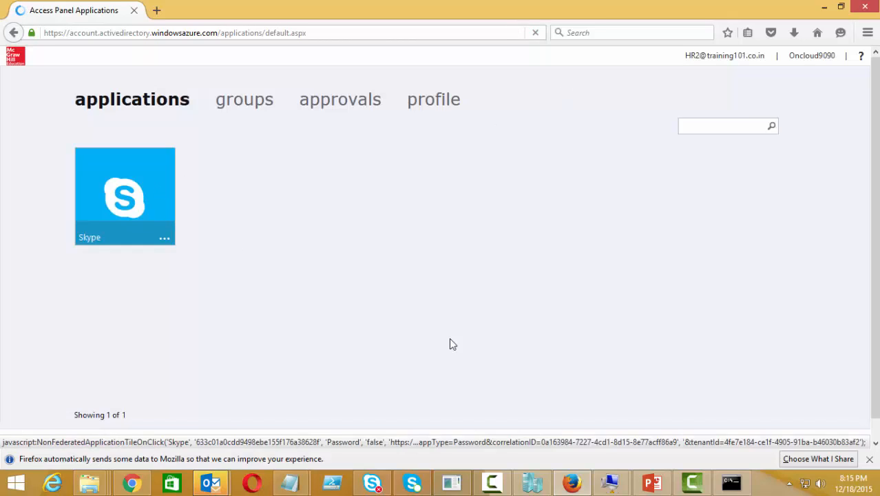
In the directory's Configure settings, set Users Enabled for Password Reset to YES
left_click(130, 483)
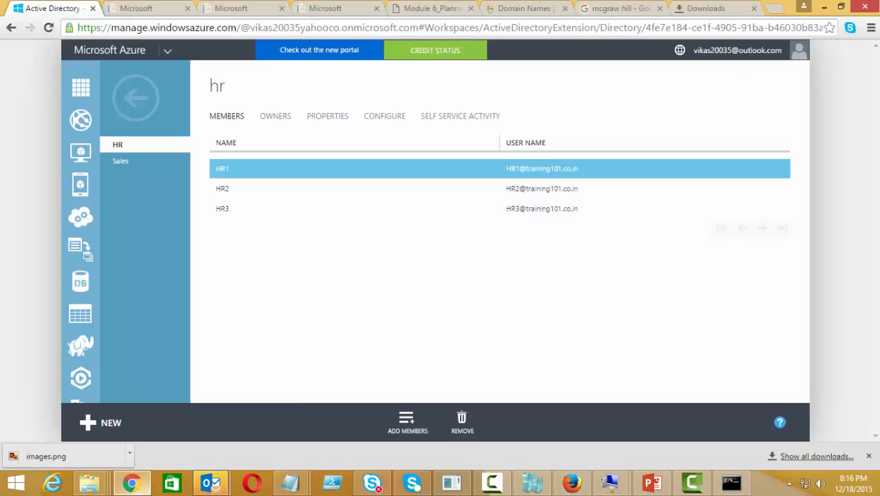
left_click(136, 98)
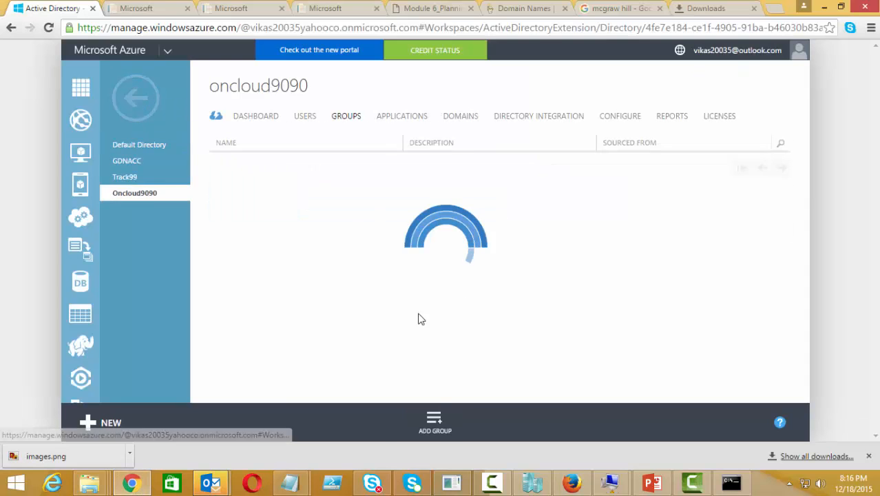
key("alt+Tab")
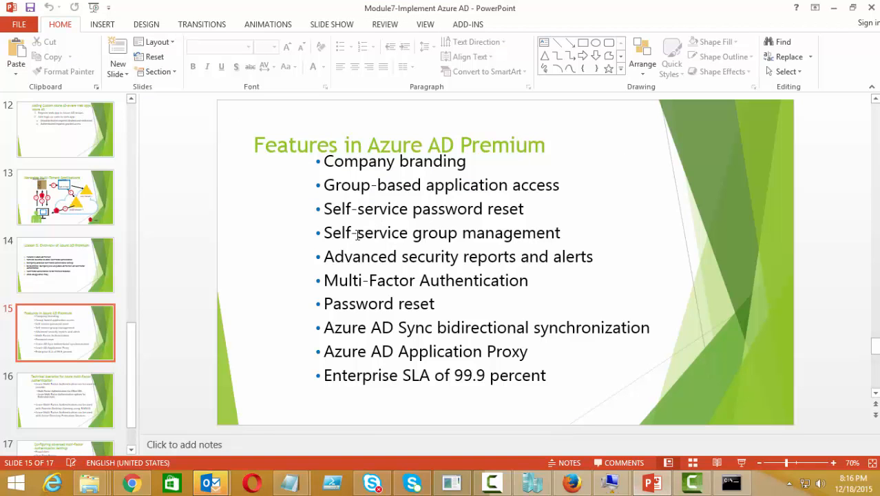
left_click(130, 483)
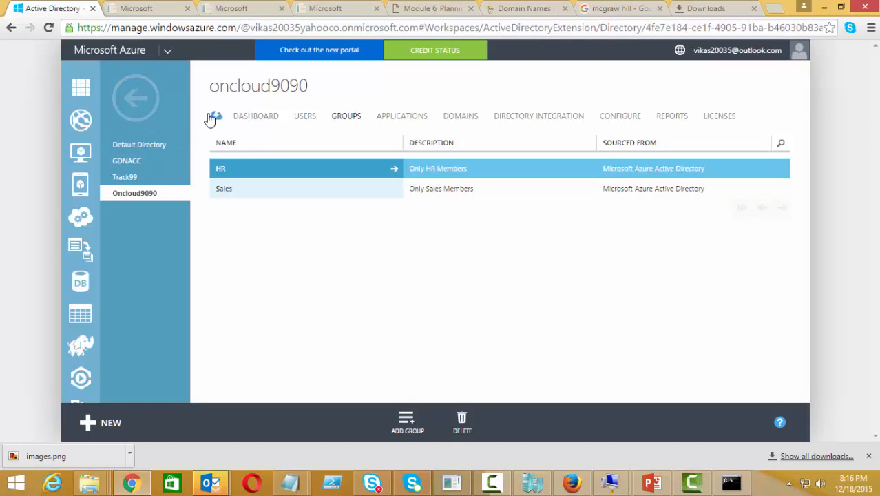
left_click(616, 118)
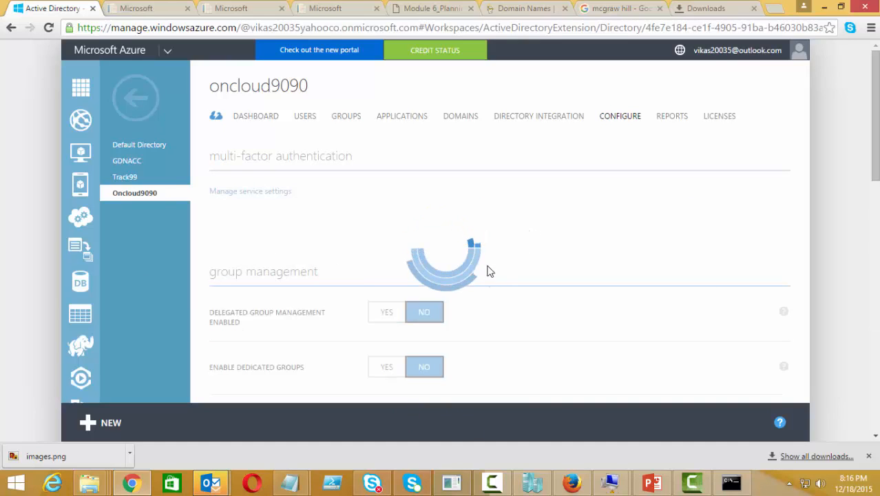
scroll(466, 279, "down", 3)
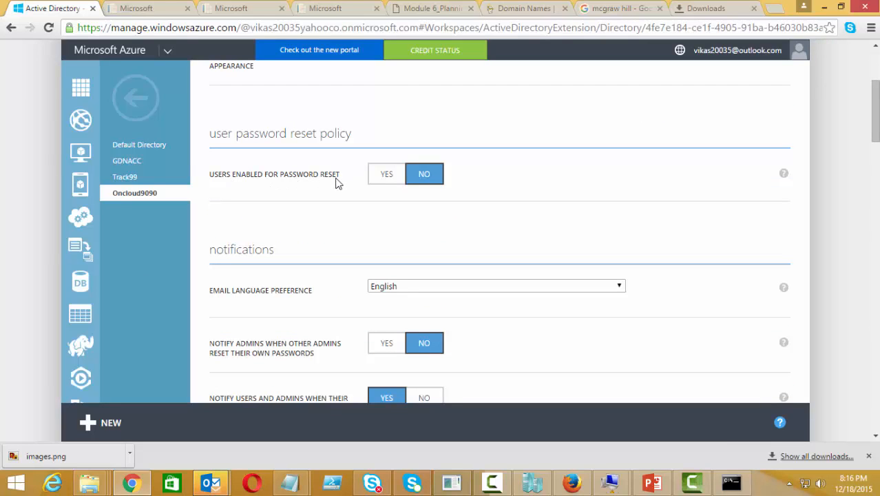
left_click(384, 175)
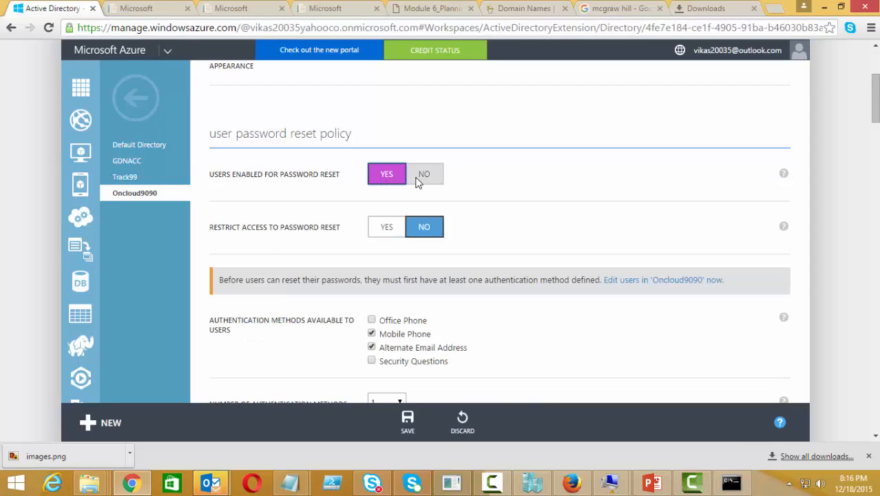
Highlight the Password reset bullet on the Azure AD Premium features slide
left_click(651, 482)
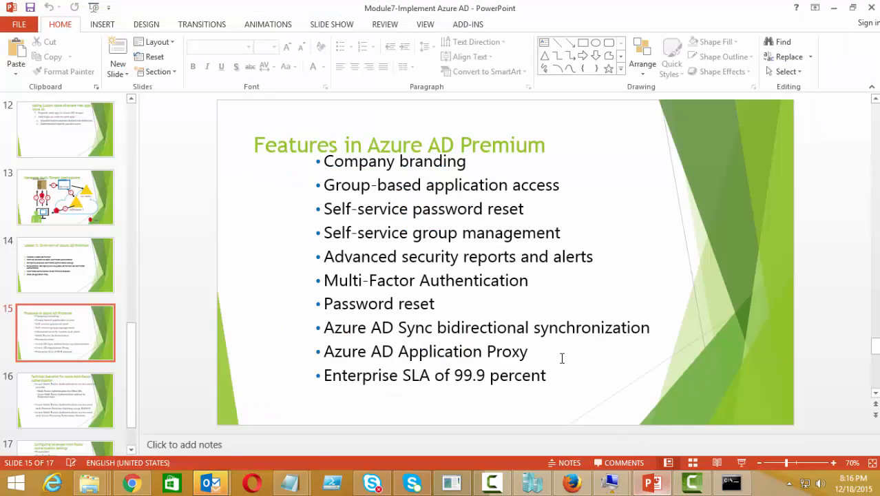
triple_click(342, 303)
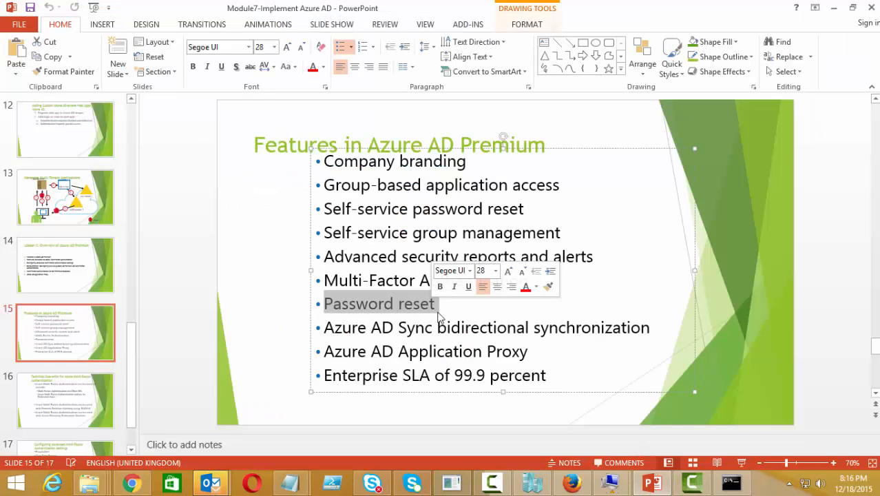
left_click(833, 7)
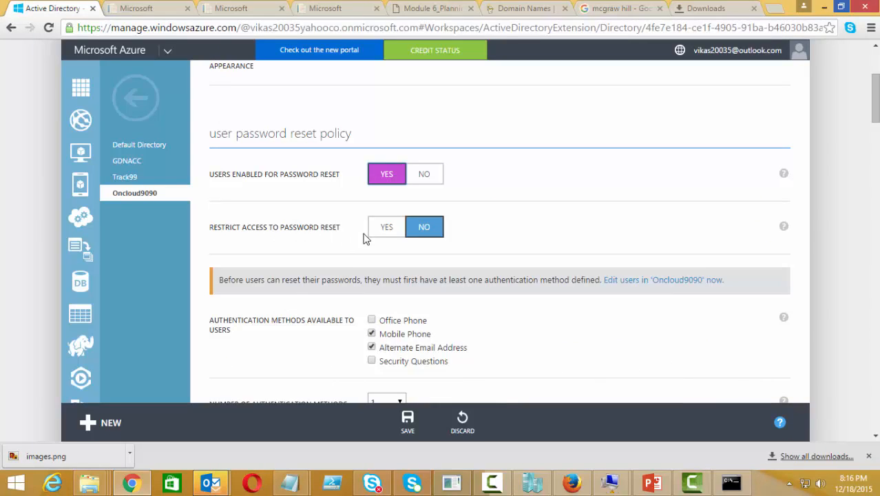
Uncheck Alternate Email Address, leaving Mobile Phone as the only reset method
scroll(541, 223, "down", 1)
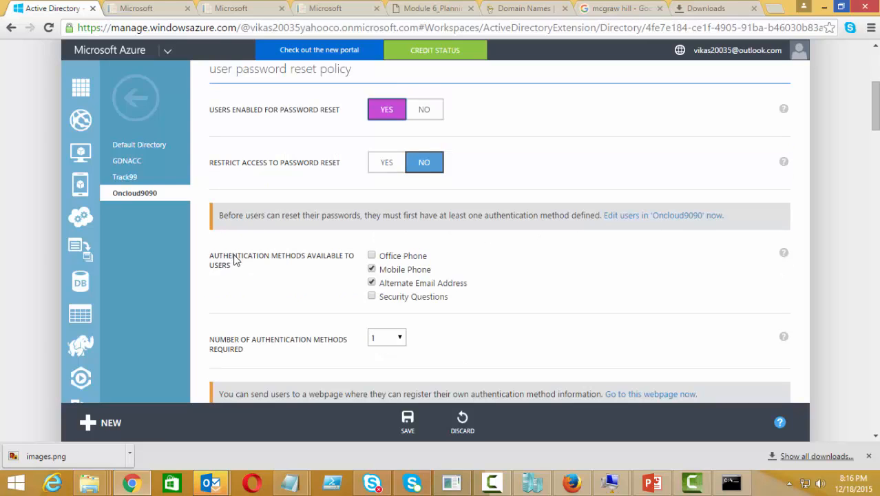
left_click(372, 283)
scroll(349, 215, "down", 2)
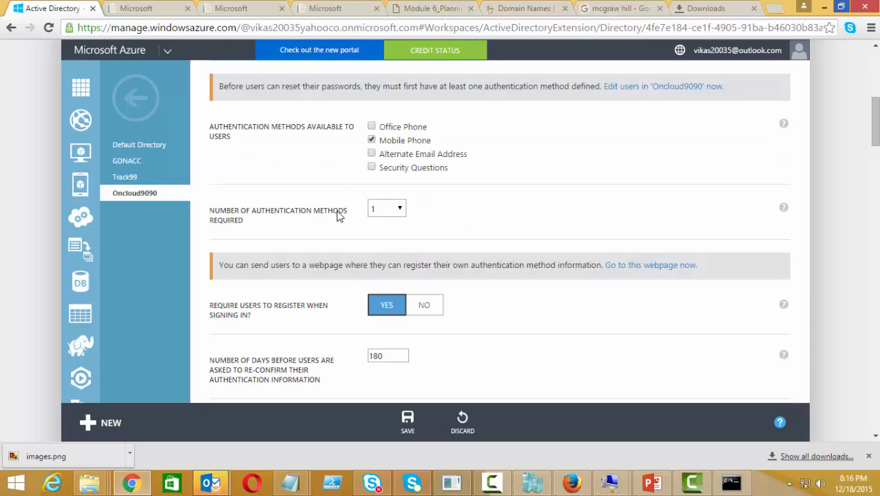
Keep the unsaved changes and turn on notifying admins when other admins reset passwords
left_click(651, 86)
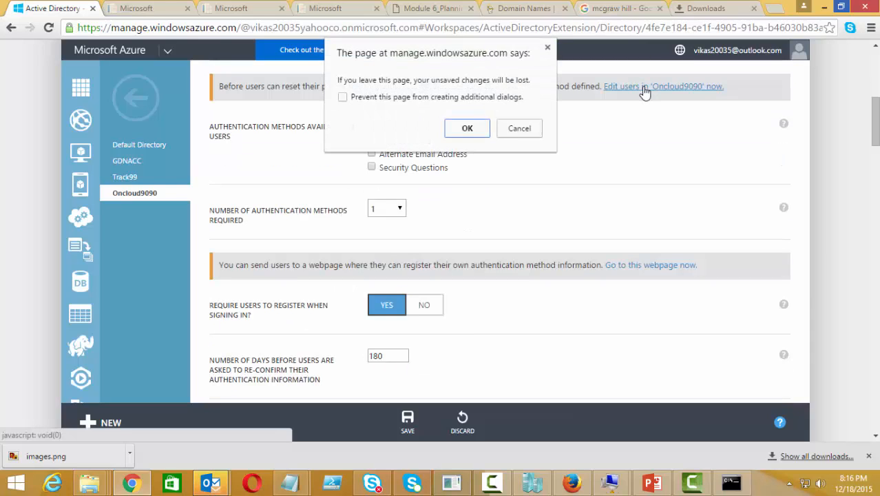
left_click(535, 129)
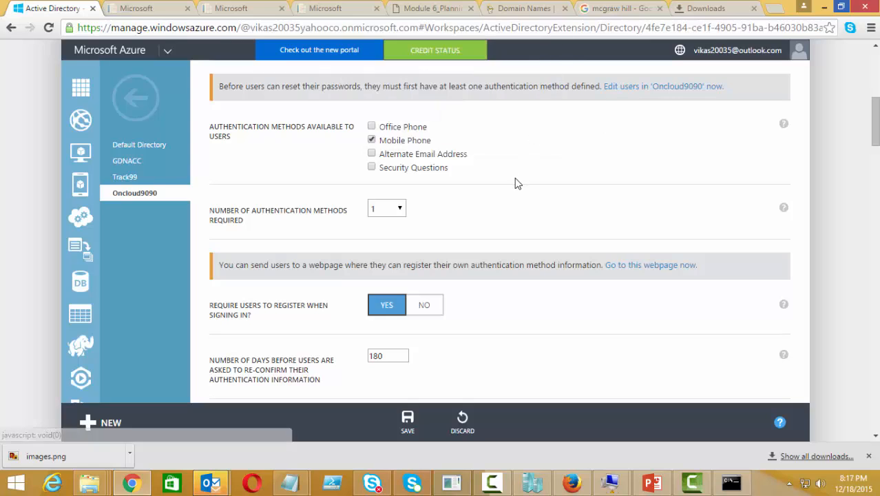
scroll(475, 213, "down", 2)
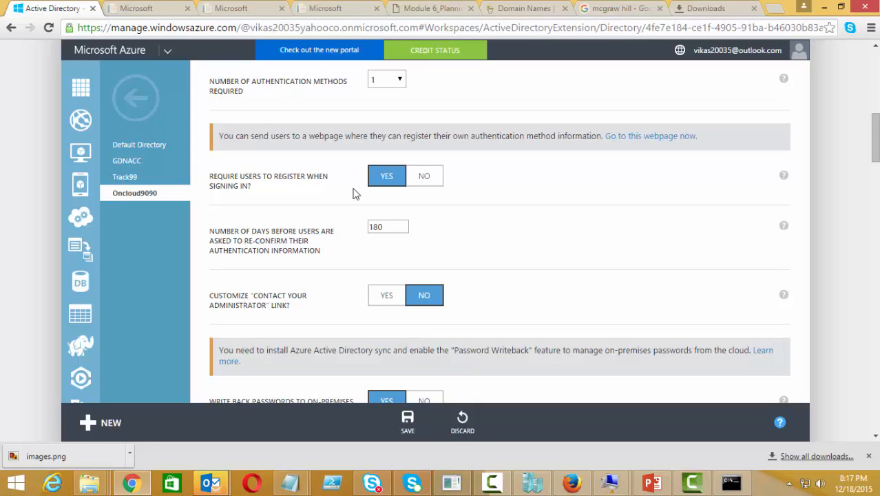
scroll(311, 210, "down", 2)
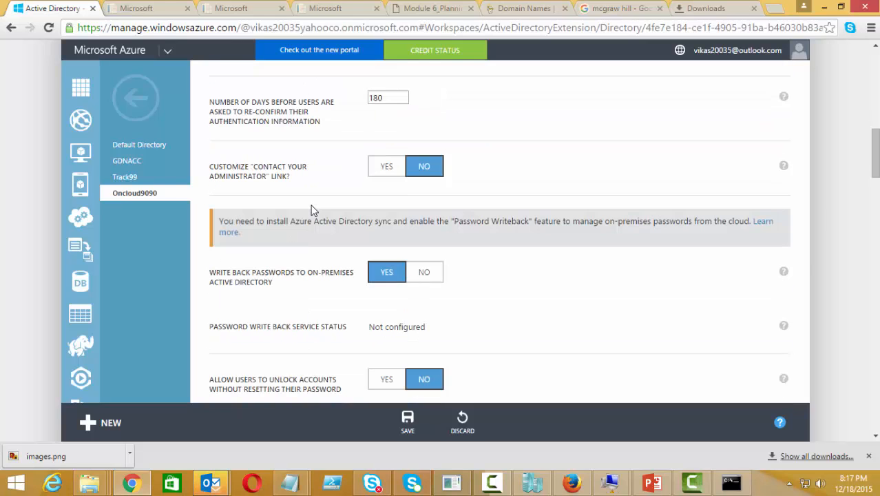
scroll(311, 209, "down", 4)
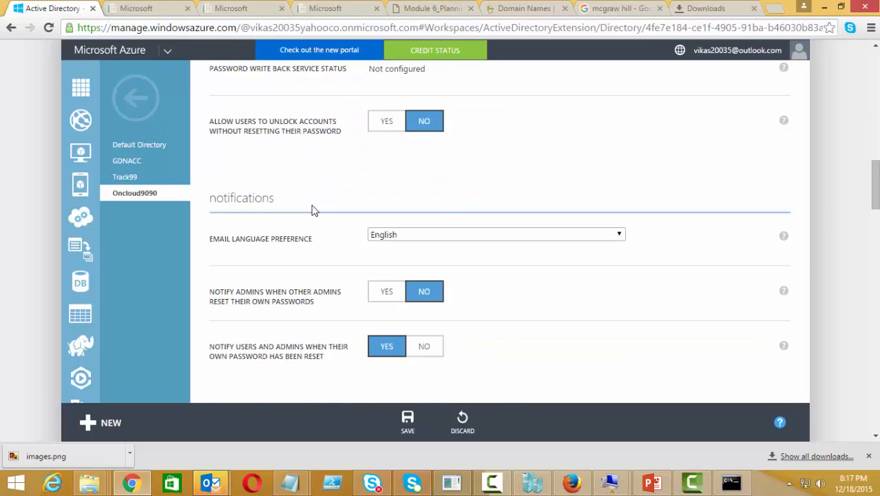
scroll(313, 209, "down", 1)
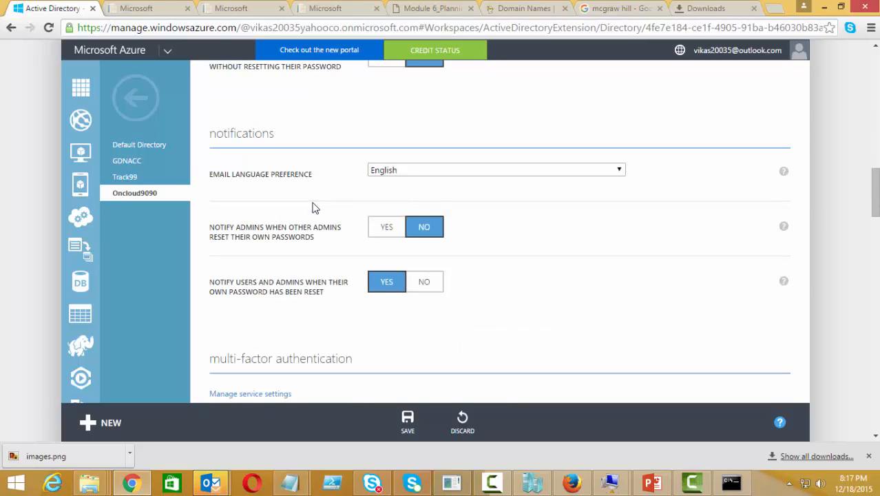
scroll(313, 208, "down", 1)
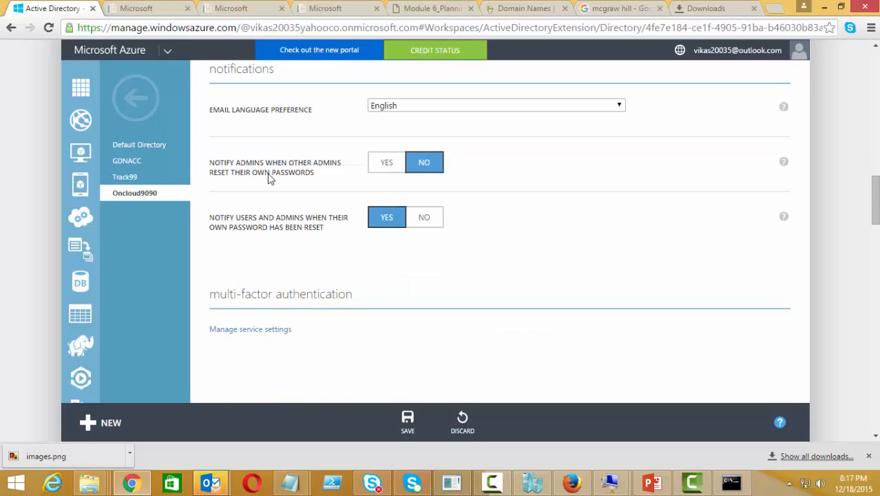
left_click(386, 165)
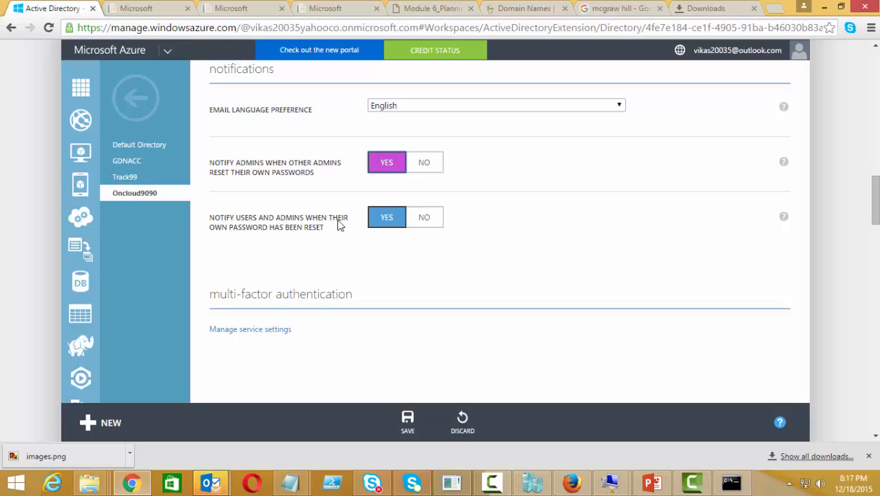
Set Delegated Group Management Enabled and Users Can Create Security Groups to YES
scroll(351, 241, "down", 4)
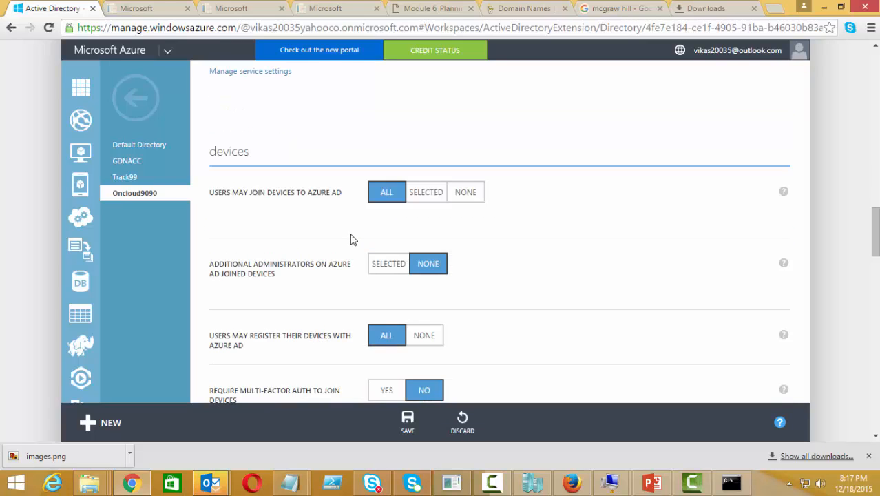
scroll(351, 239, "down", 5)
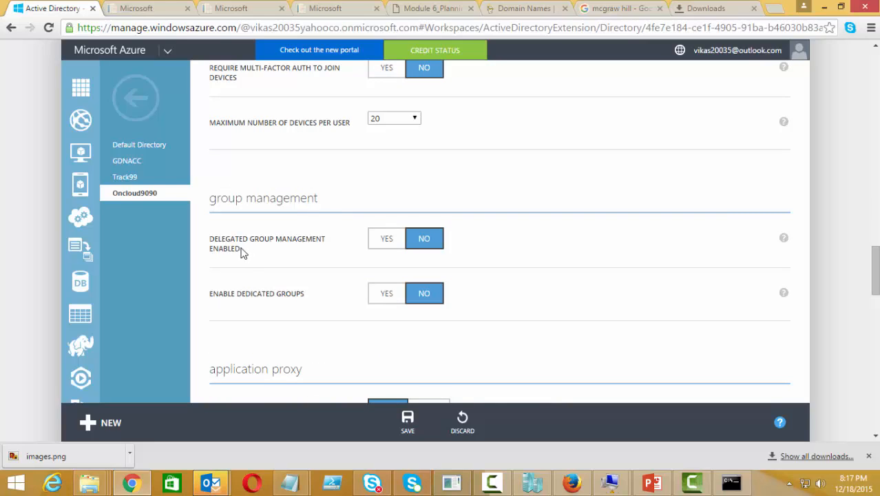
left_click(381, 243)
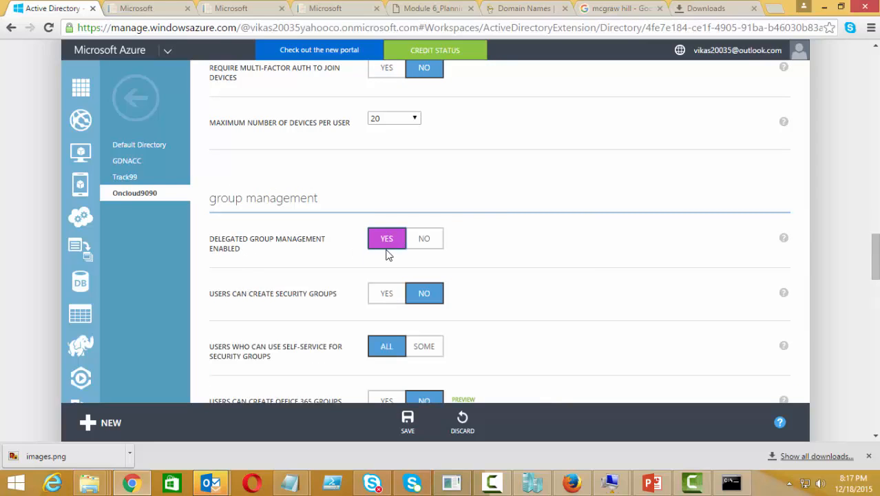
left_click(374, 294)
scroll(484, 241, "down", 1)
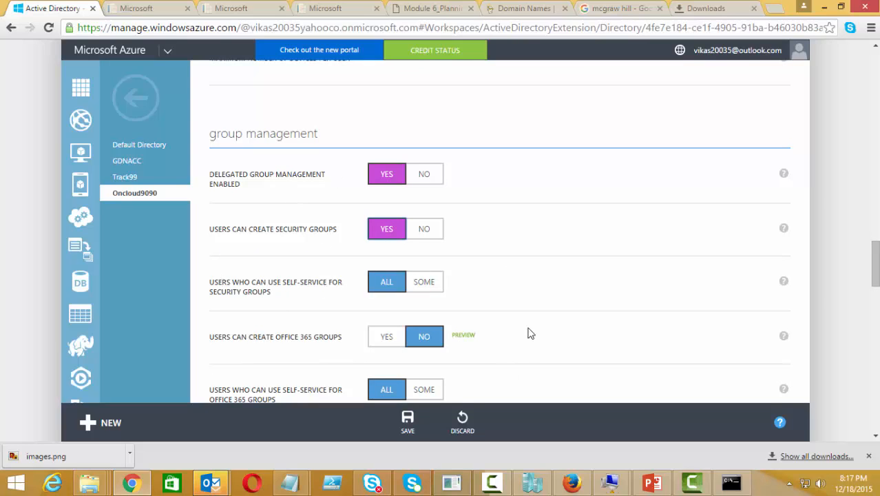
key("super+r")
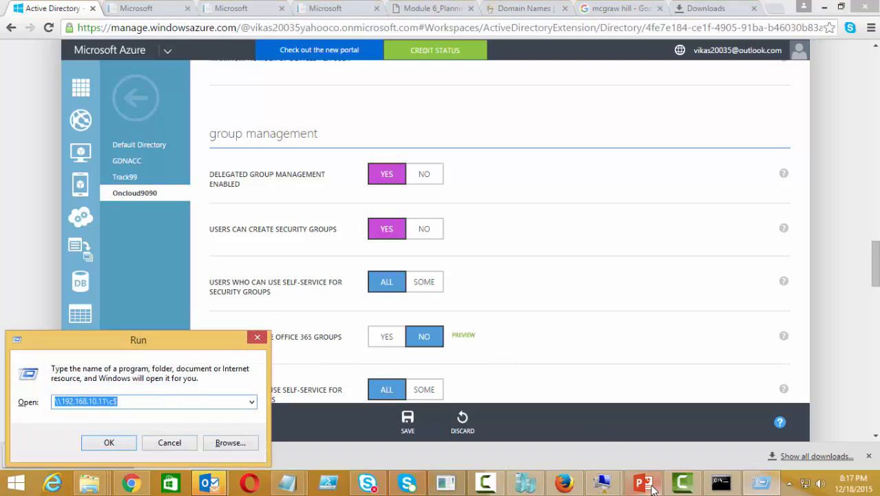
Highlight the Self-service group management bullet on the Azure AD Premium slide
type("\\\\192.168.10.11\\c$")
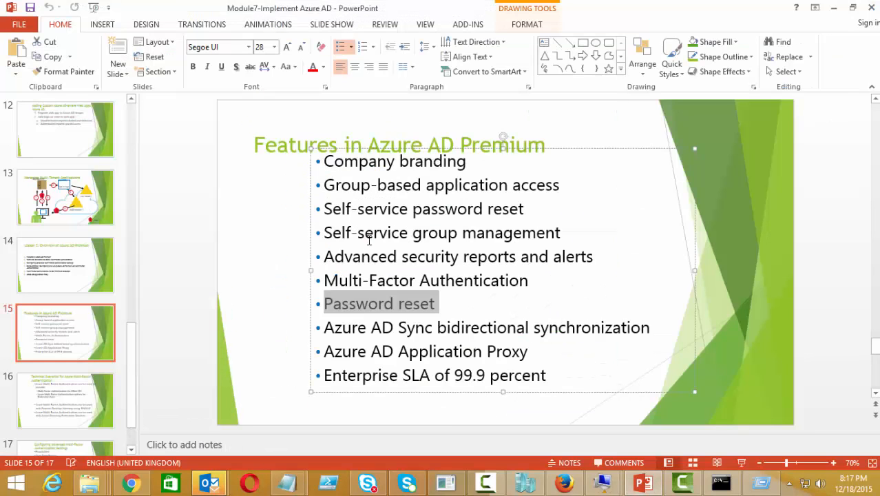
left_click_drag(351, 233, 559, 234)
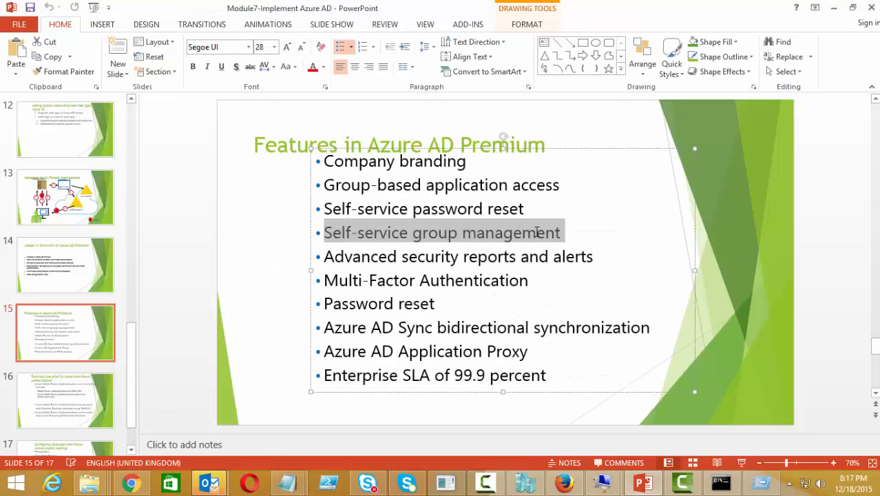
left_click(834, 8)
Start Notepad, note 'H1-OWNER OF HR GROUP' and 'SKYPE', then minimize it
type("n")
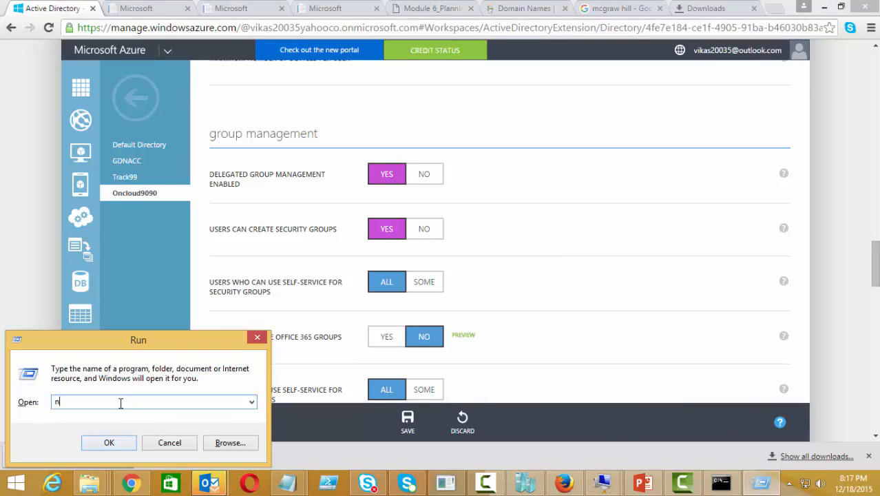
type("otepad")
key("Return")
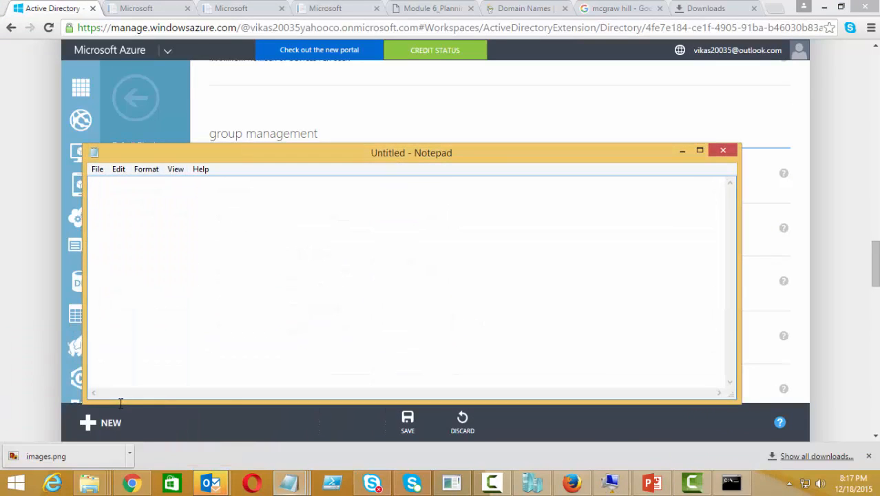
type("H1-OWNER")
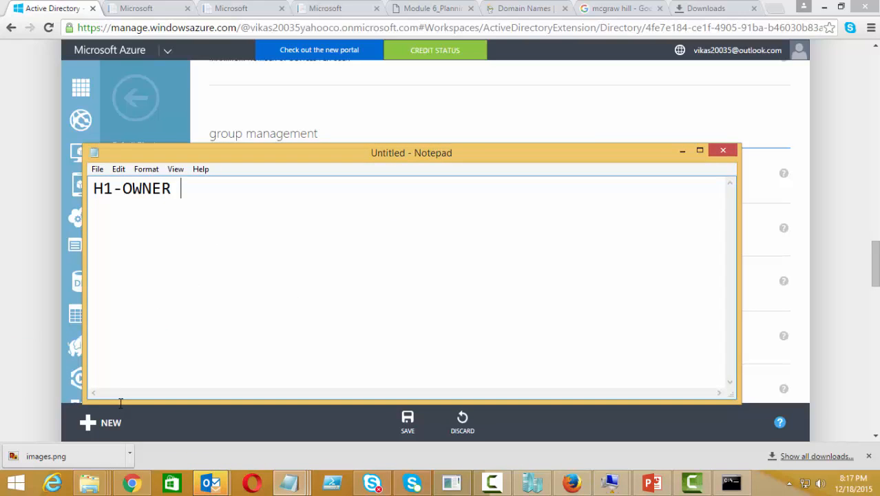
type(" OF HR GROUP")
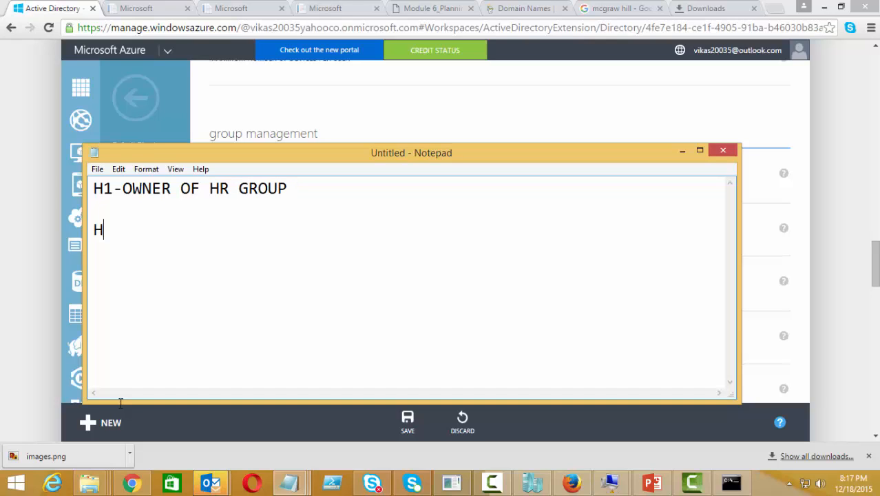
type("SKYP")
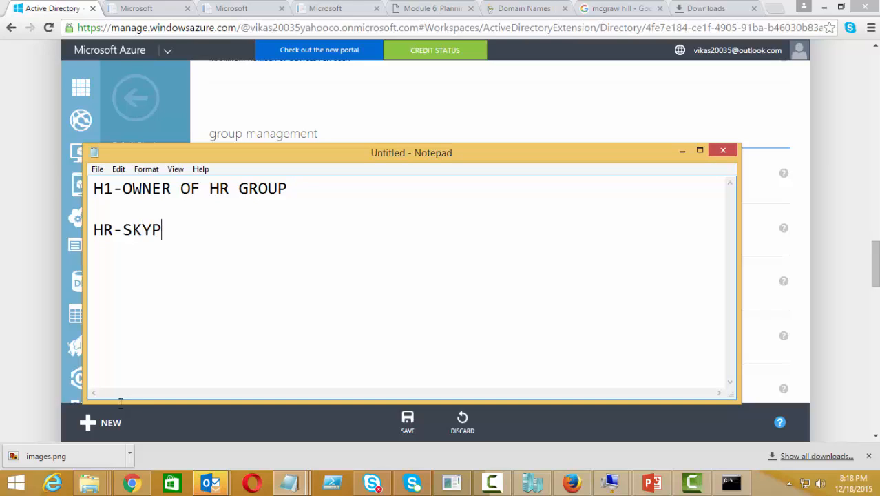
type("E")
left_click_drag(161, 189, 281, 189)
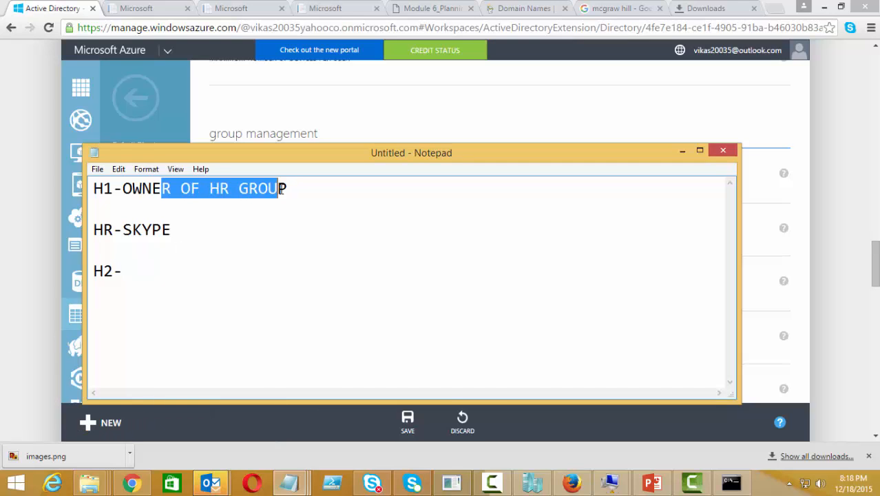
left_click(682, 153)
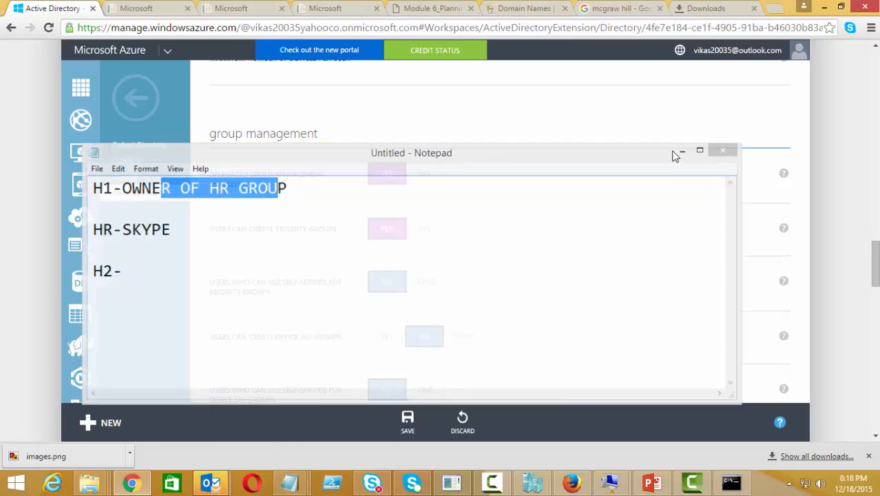
Save the group management settings and open the HR group's members
left_click(408, 420)
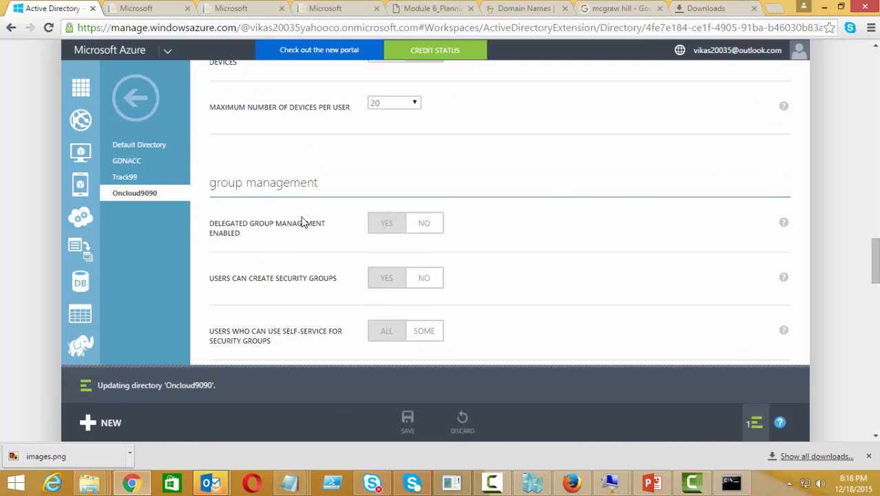
scroll(293, 215, "up", 2)
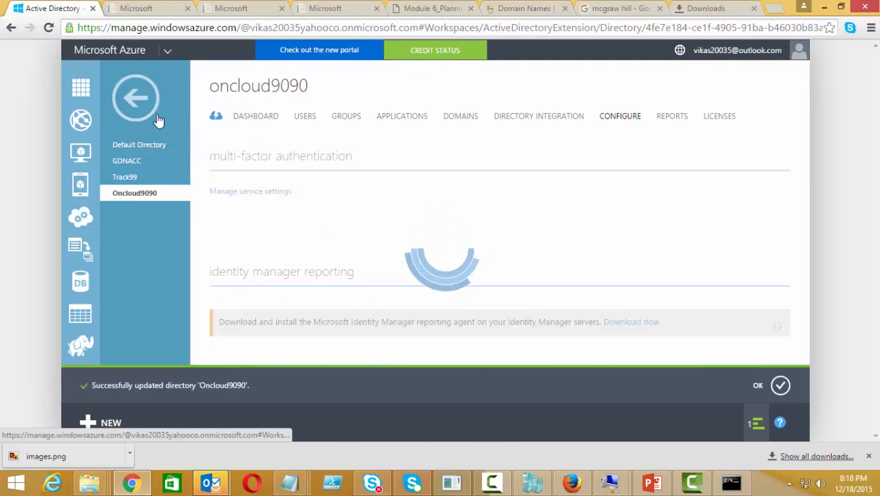
left_click(348, 120)
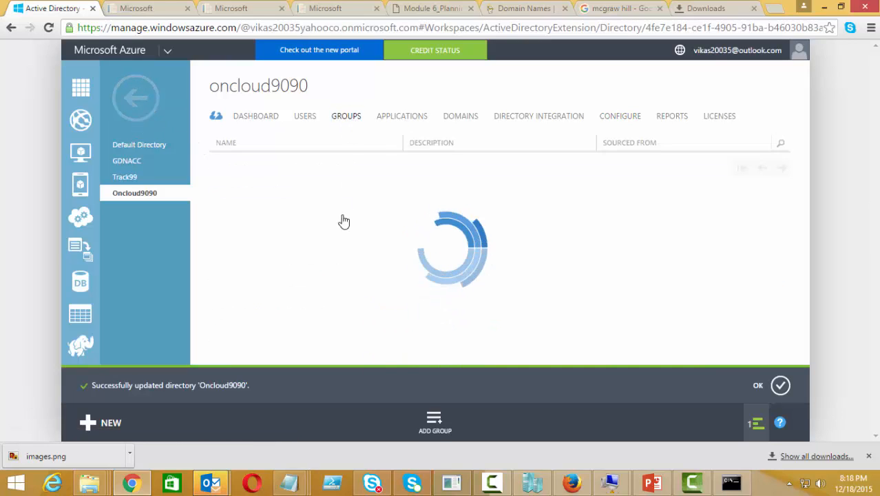
left_click(331, 173)
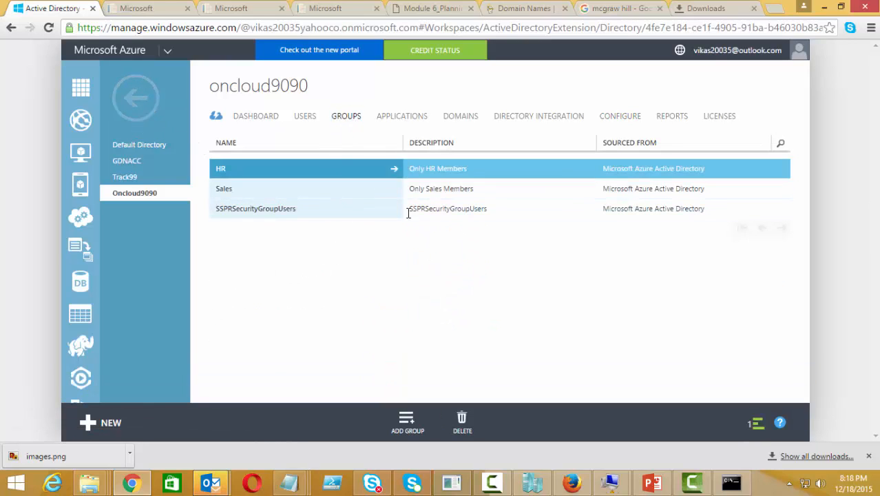
left_click(252, 174)
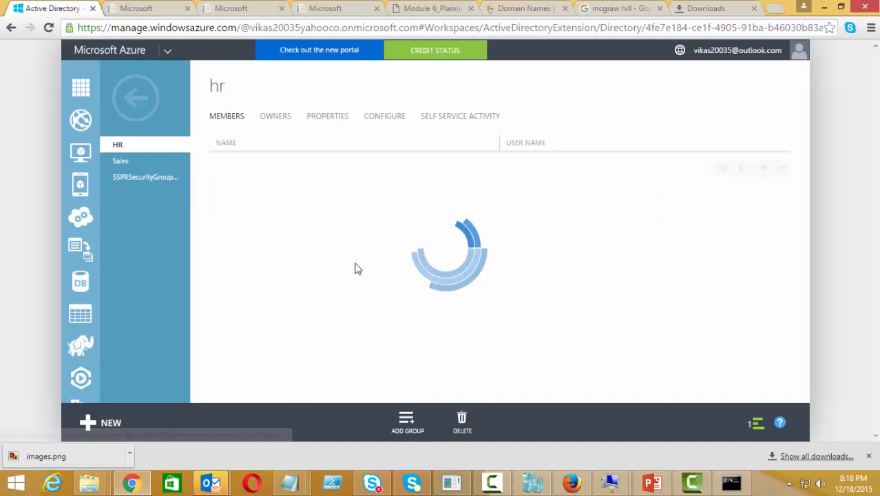
Make HR1 an owner of the HR group and return to the groups list
left_click(273, 118)
left_click(232, 177)
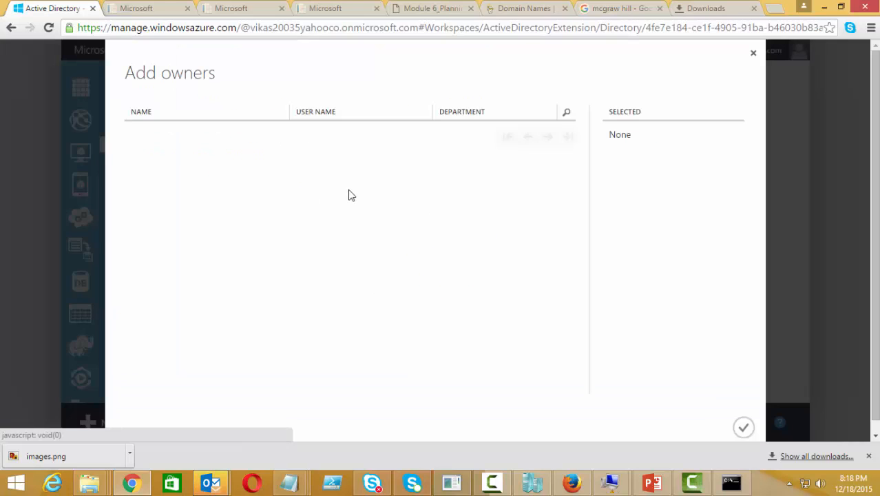
left_click(192, 146)
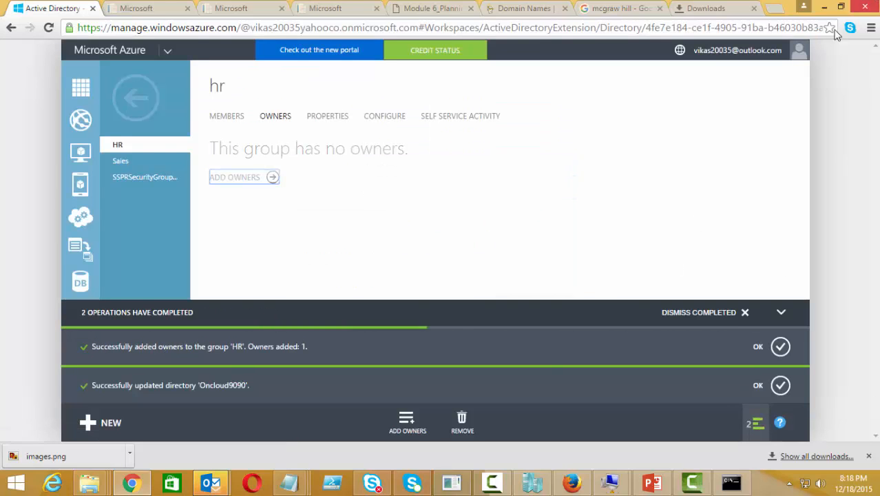
left_click(778, 347)
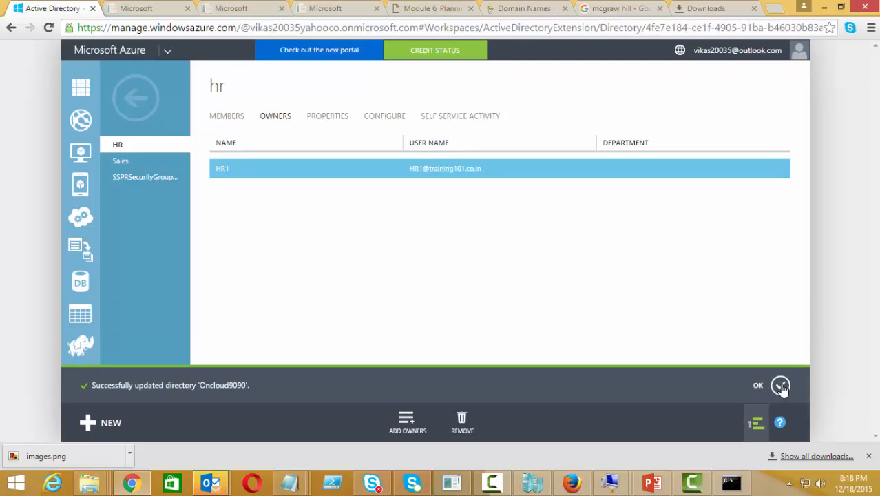
left_click(780, 383)
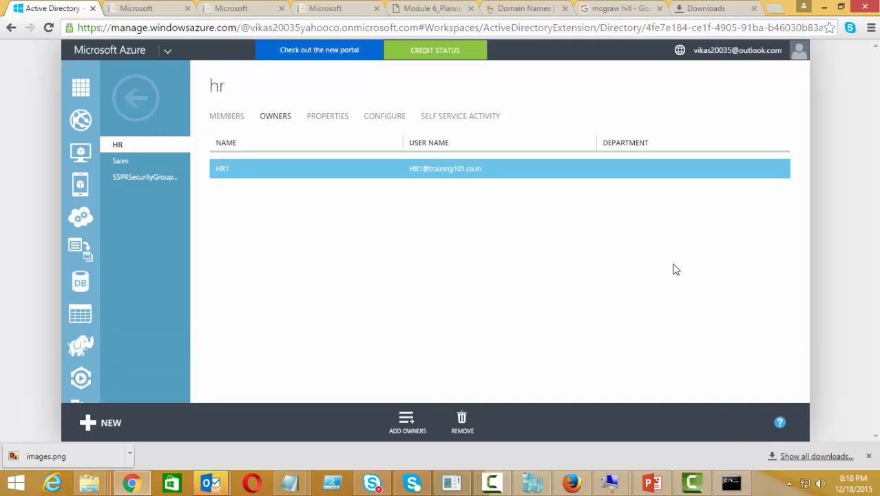
left_click(130, 112)
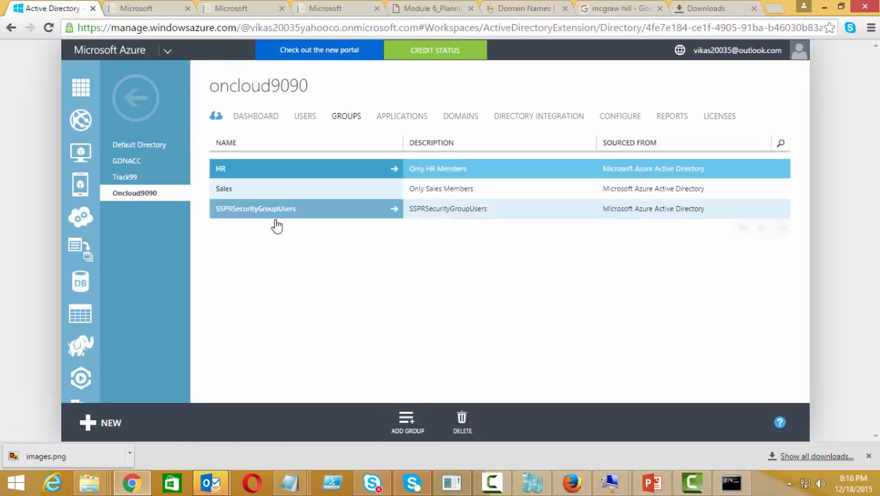
Delete the Skype app from the oncloud9090 directory's applications and confirm with YES
left_click(413, 116)
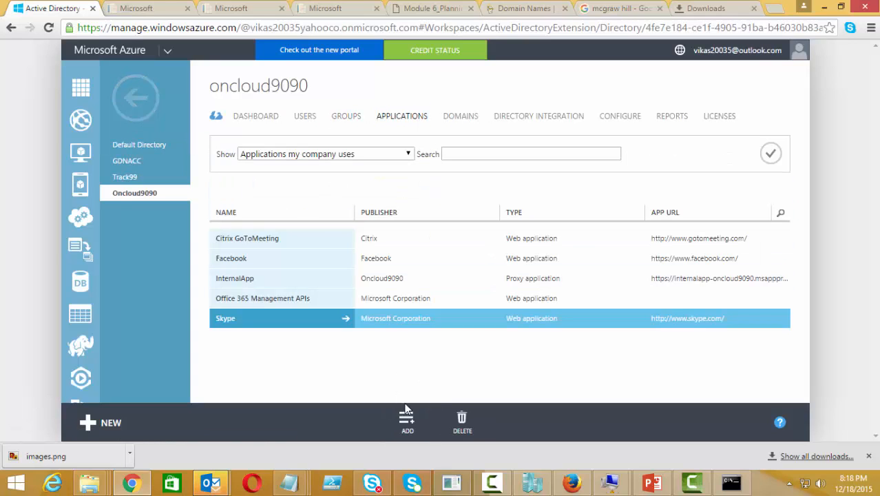
left_click(461, 422)
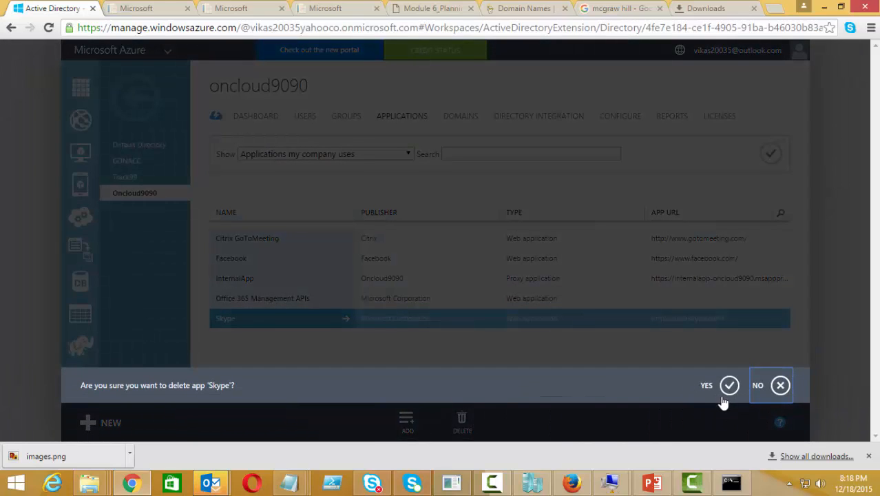
left_click(725, 391)
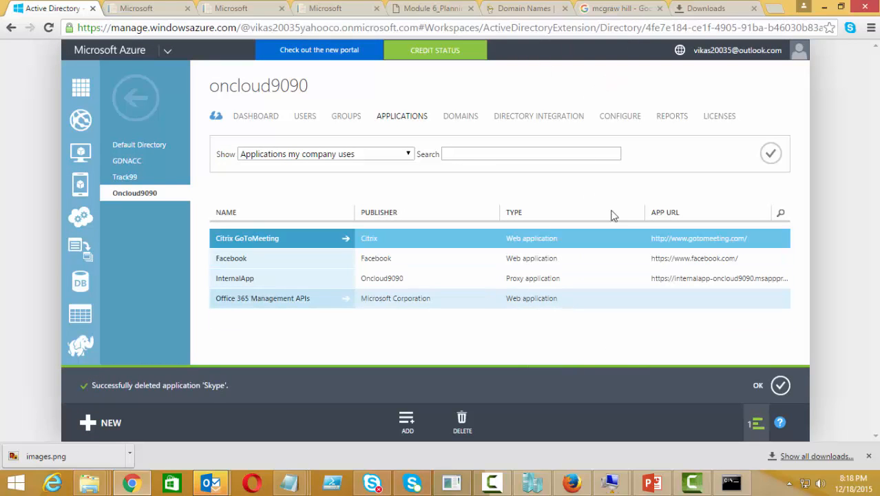
Reload the Access Panel in Firefox and sign out of the current account
left_click(569, 481)
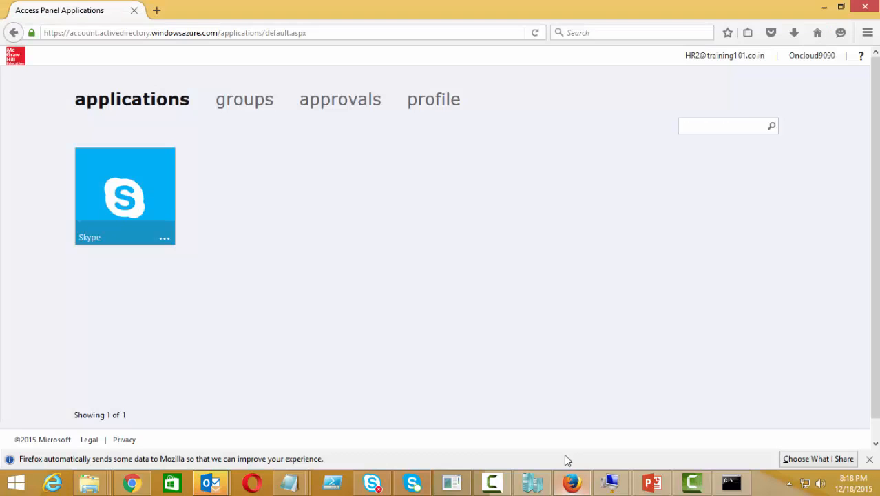
left_click(532, 38)
left_click(734, 61)
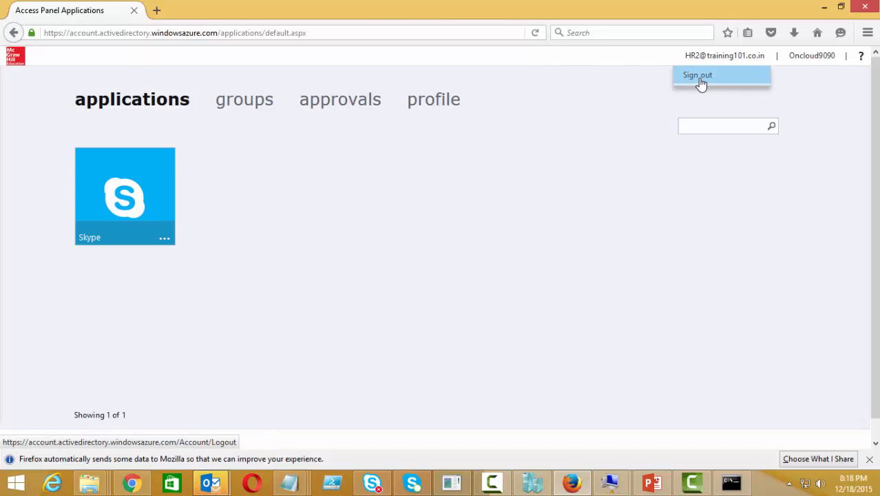
left_click(699, 77)
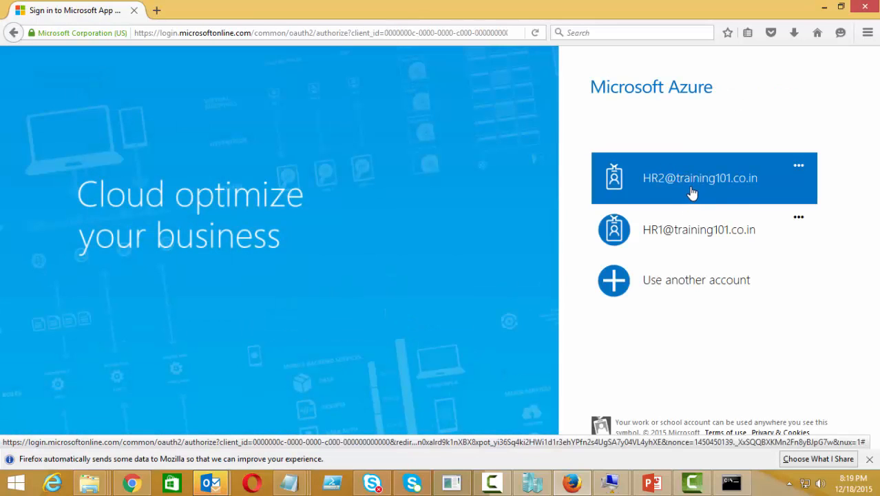
Sign back in as the second HR account with its password and dismiss the remember-login prompt
left_click(691, 193)
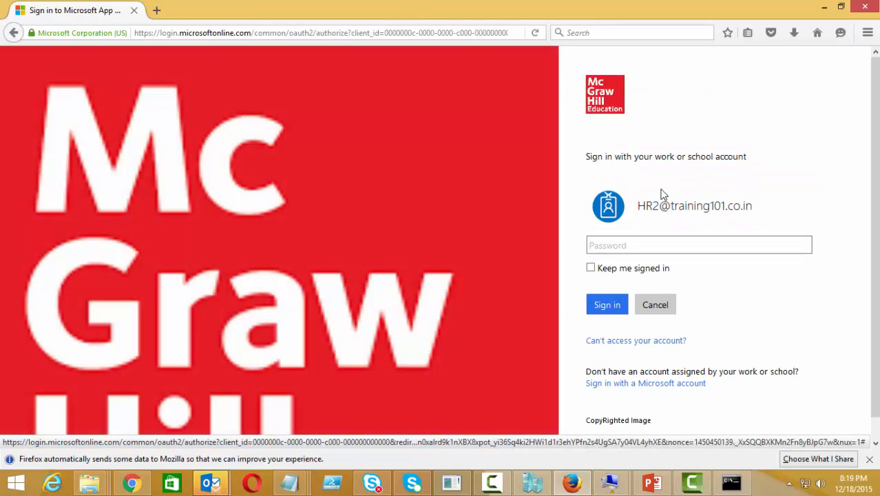
key("BackSpace")
key("BackSpace")
key("BackSpace")
key("BackSpace")
left_click(608, 310)
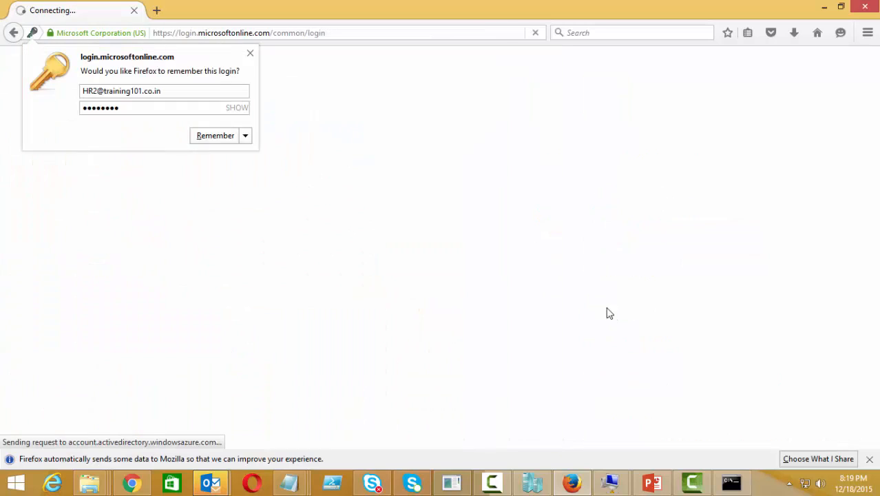
left_click(250, 54)
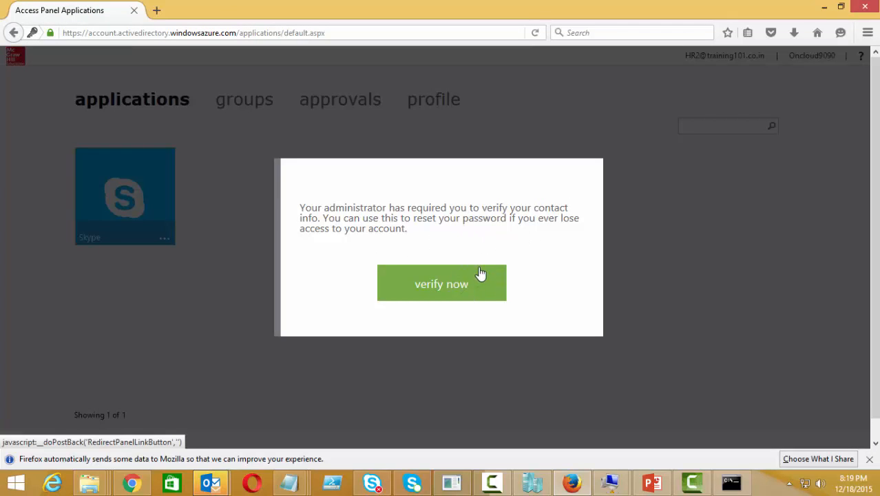
Set up the authentication phone with country India (+91) and request a text verification code
left_click(460, 287)
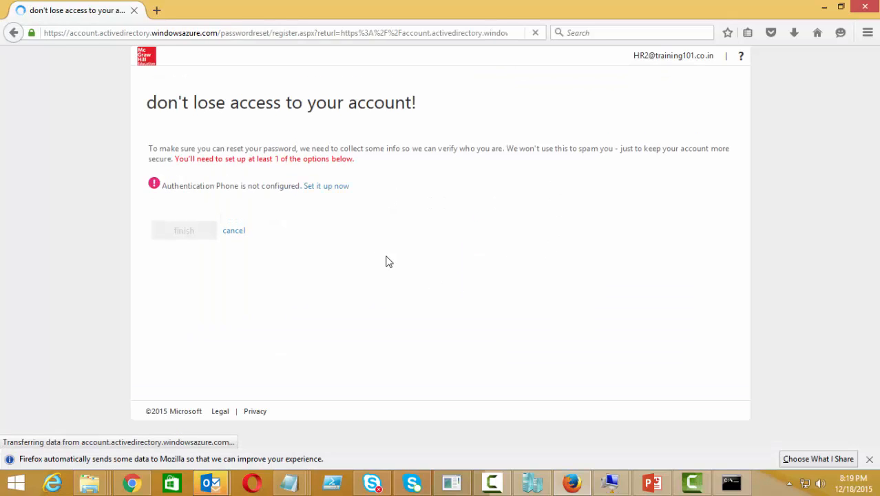
left_click(327, 192)
left_click(244, 186)
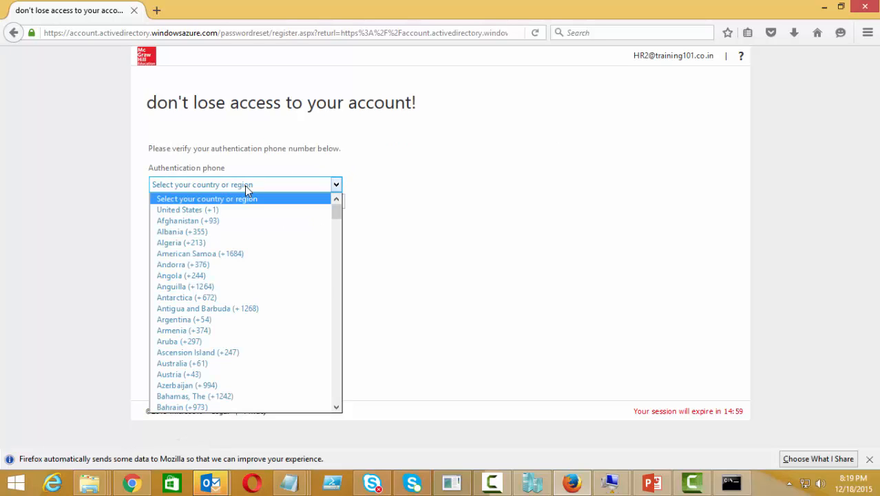
key("i")
key("n")
key("Return")
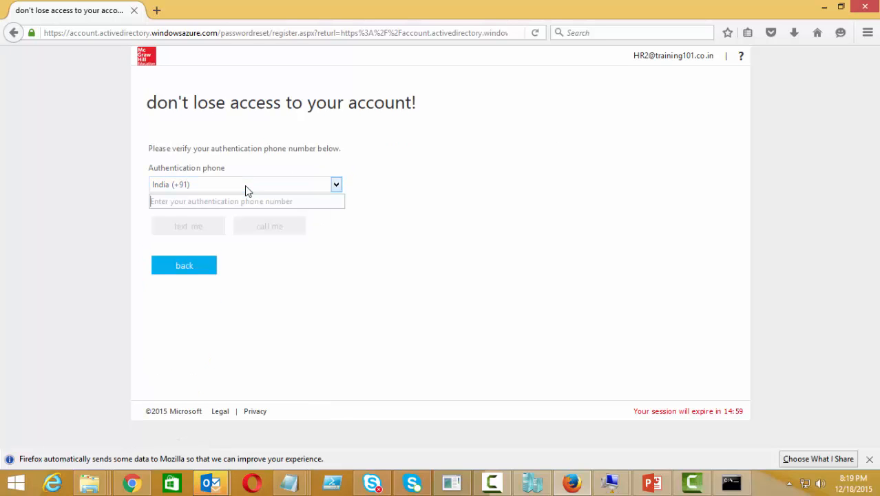
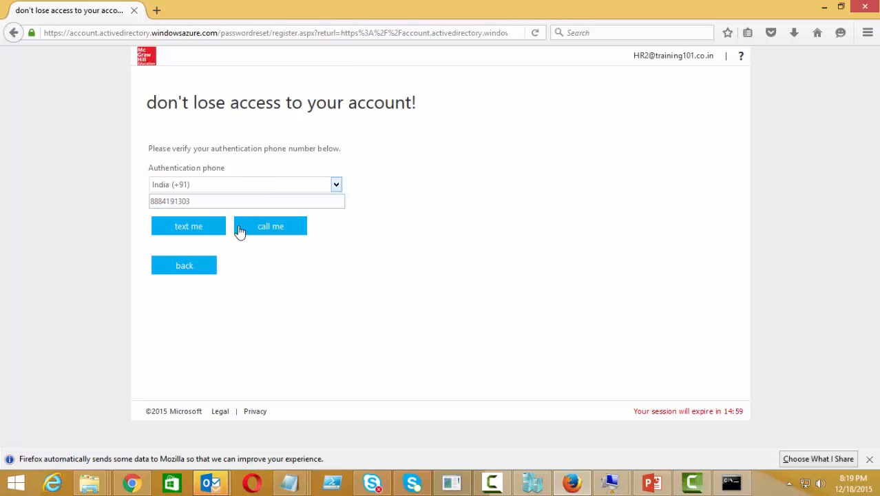
left_click(187, 226)
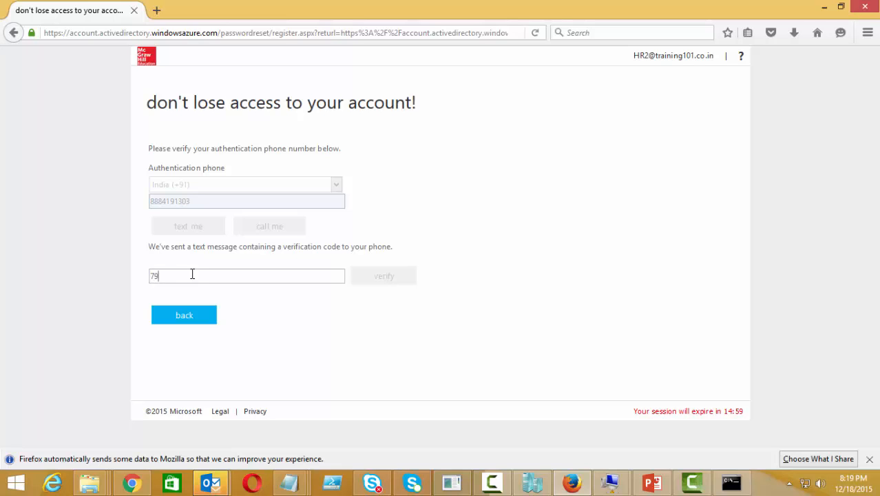
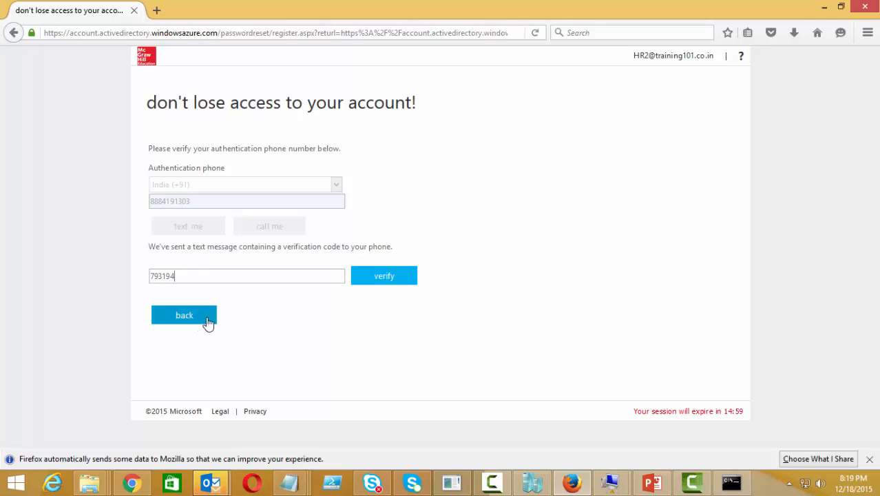
Enter the texted verification code, verify it, and finish phone registration
left_click(387, 279)
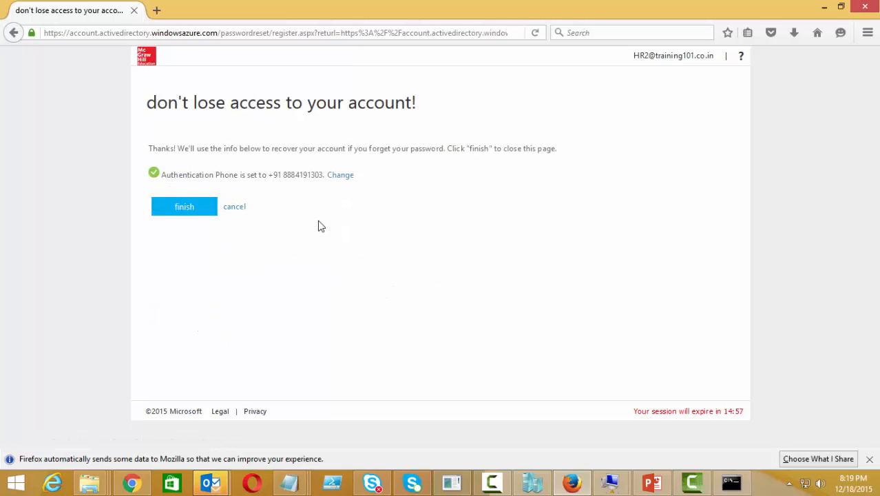
left_click(182, 206)
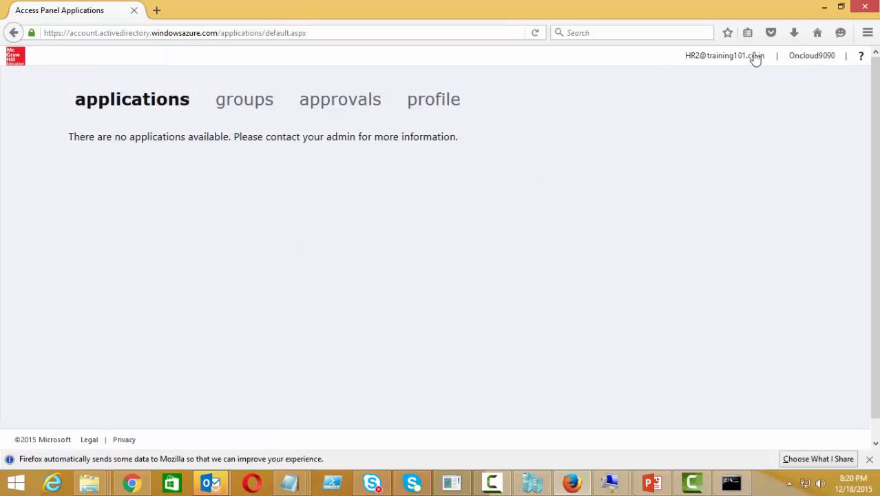
Review the HR group's owners in the Azure portal and go back to the groups list
left_click(132, 482)
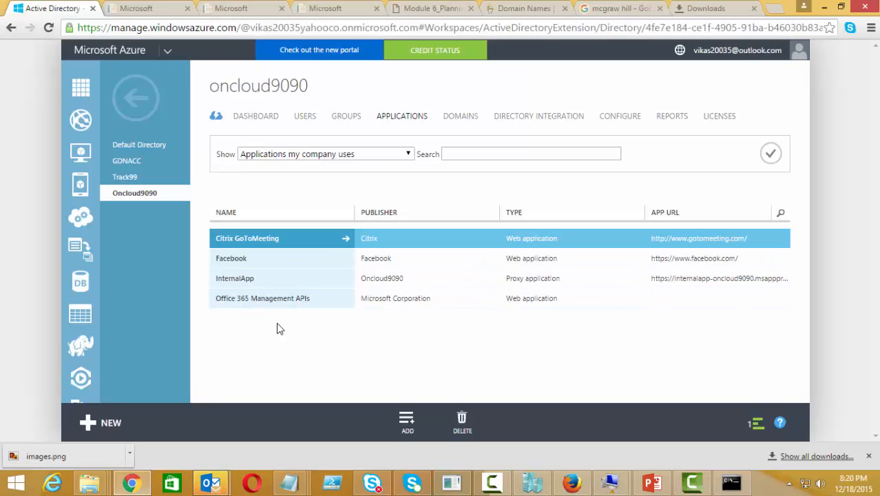
left_click(346, 118)
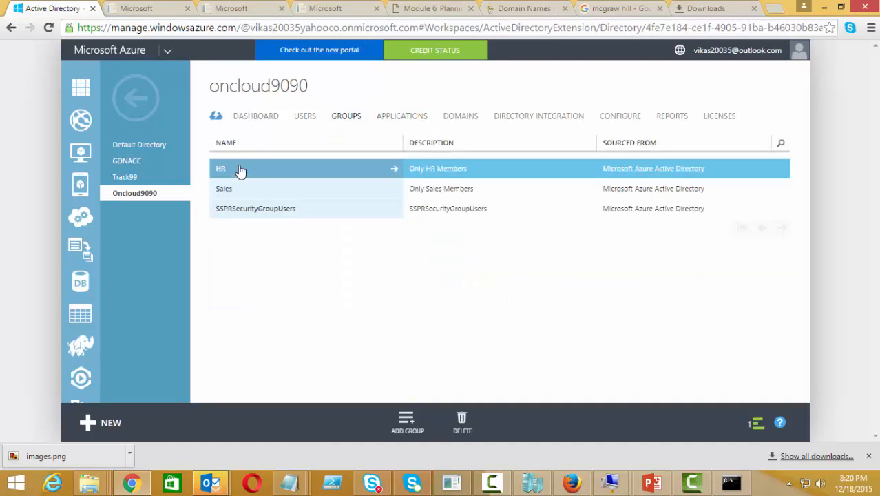
left_click(239, 172)
left_click(275, 116)
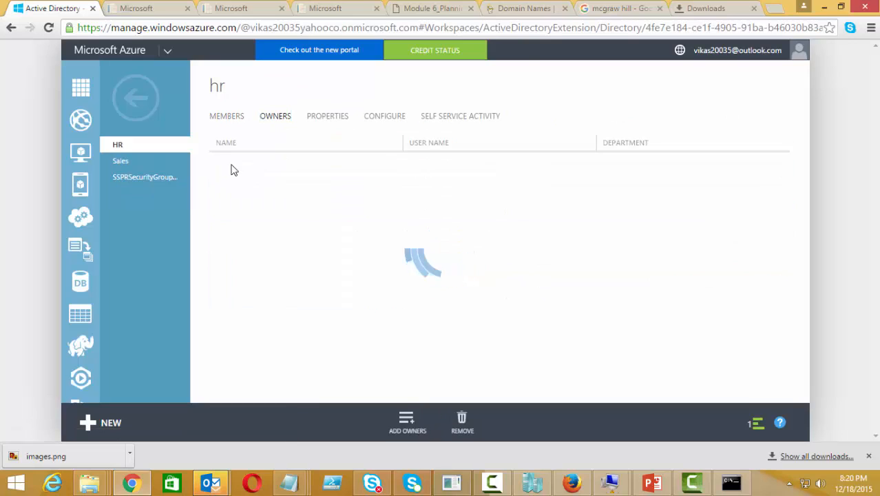
left_click(135, 98)
Start creating a new group, then cancel it
left_click_drag(434, 427, 452, 371)
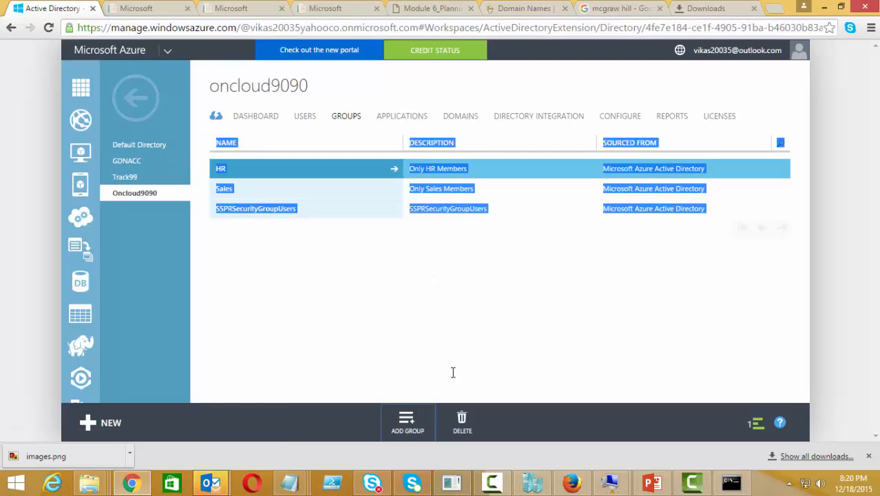
left_click(406, 422)
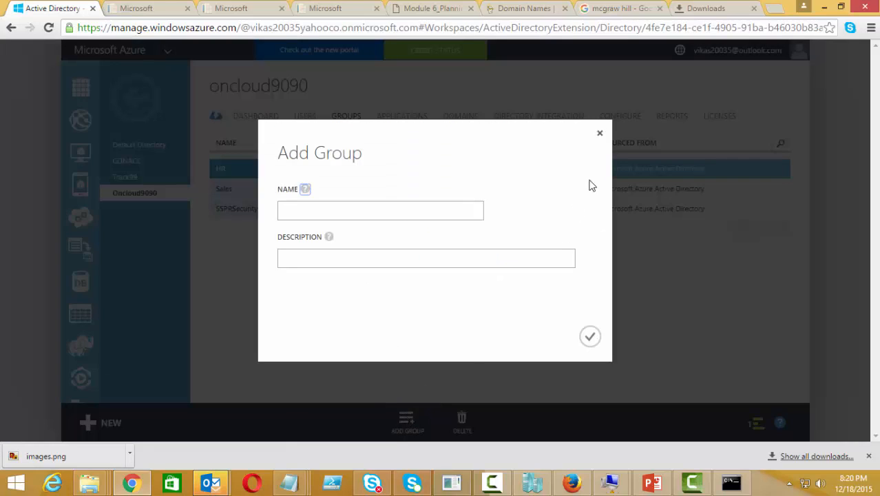
left_click(600, 134)
On the applications list, cancel adding a custom-developed app and begin adding an application again
left_click(411, 117)
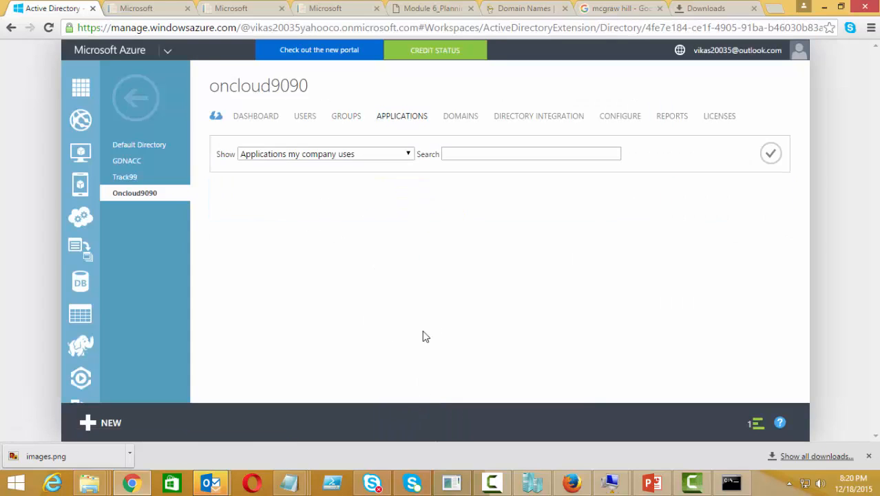
left_click(408, 421)
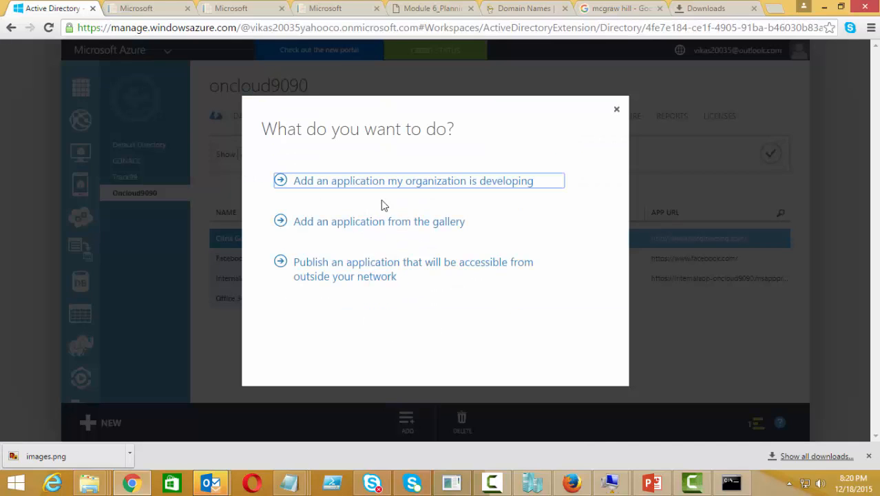
left_click(383, 182)
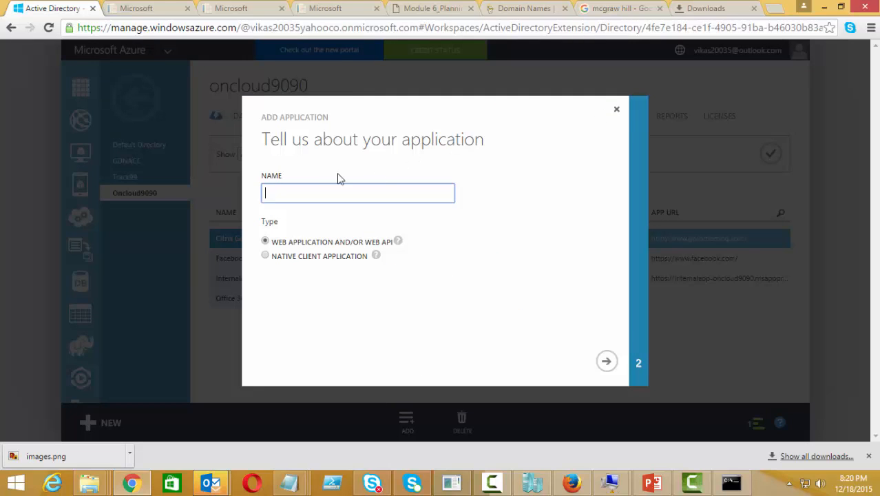
left_click(617, 110)
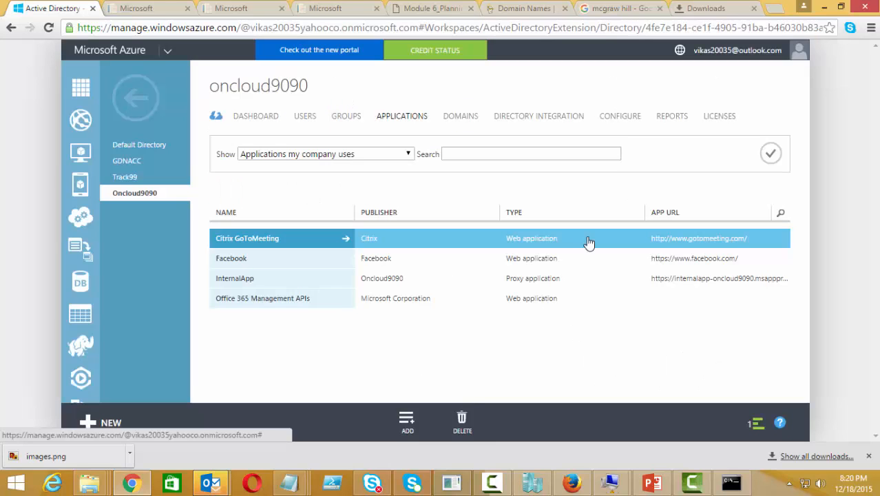
left_click(406, 420)
Search the application gallery for 'sky' and add Skype to the directory
left_click(400, 226)
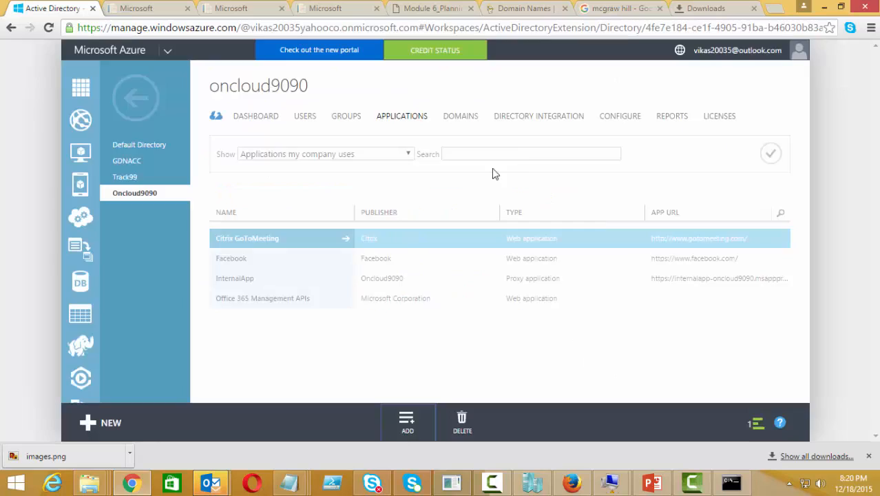
type("skype")
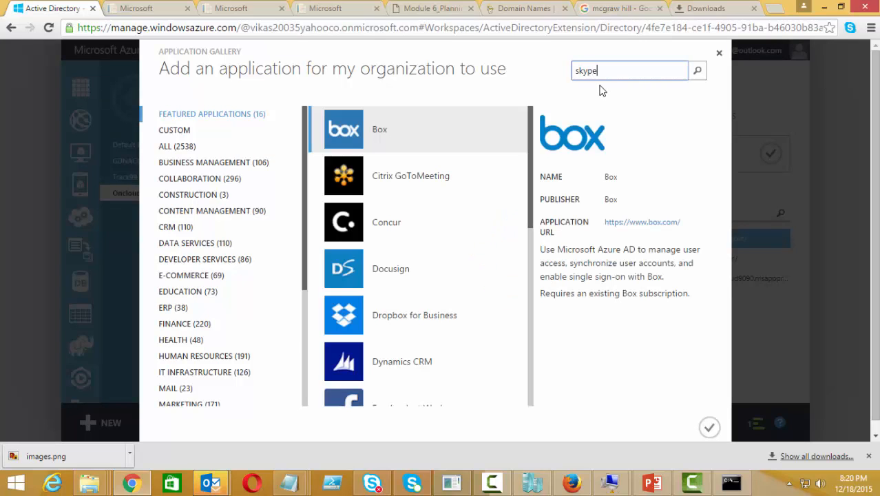
left_click(697, 71)
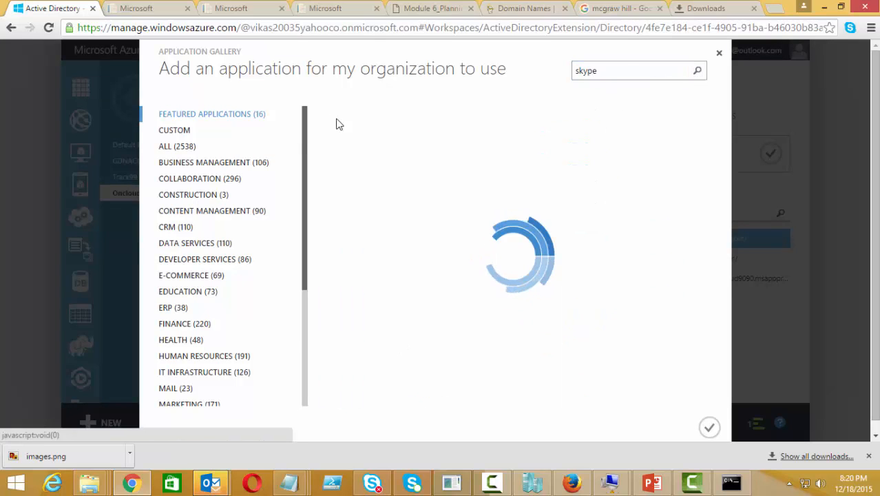
left_click(709, 430)
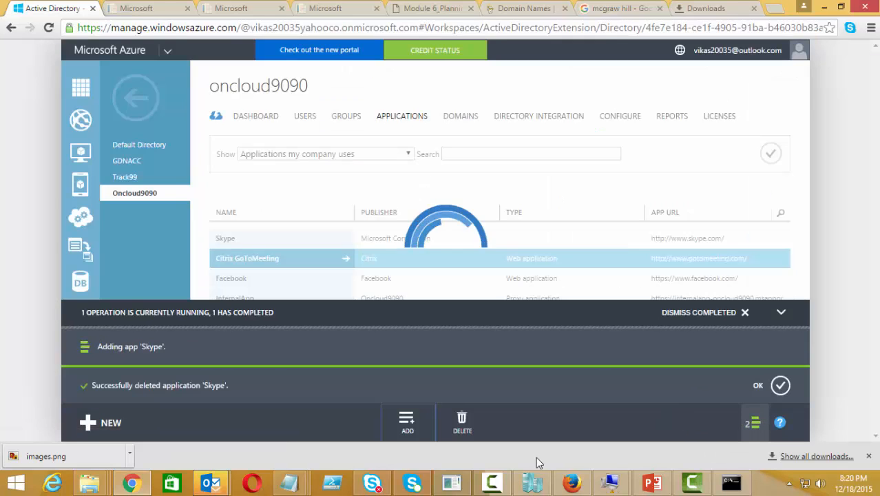
left_click(779, 387)
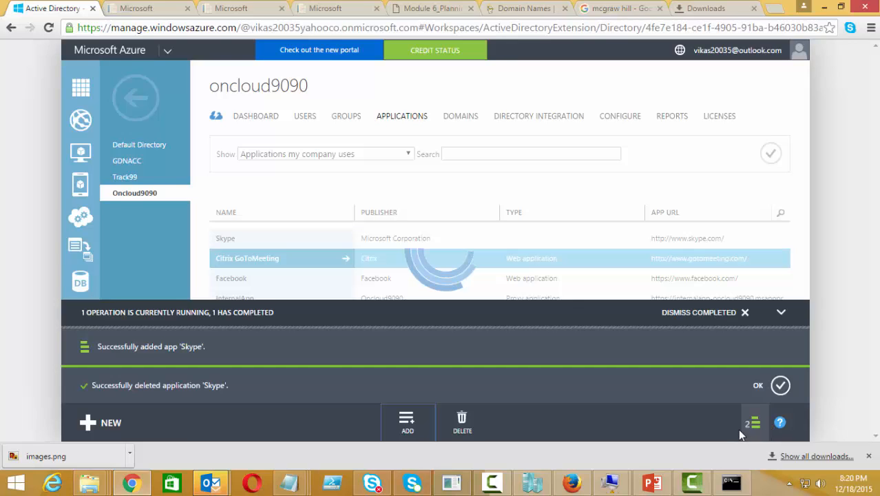
left_click(781, 387)
Give the first HR user direct access to Skype, chosen from the All Users list
scroll(461, 363, "down", 1)
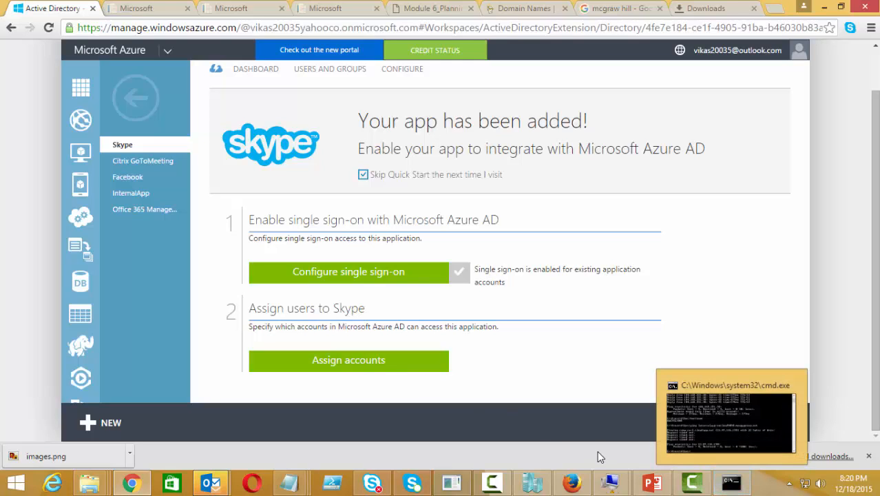
left_click(327, 362)
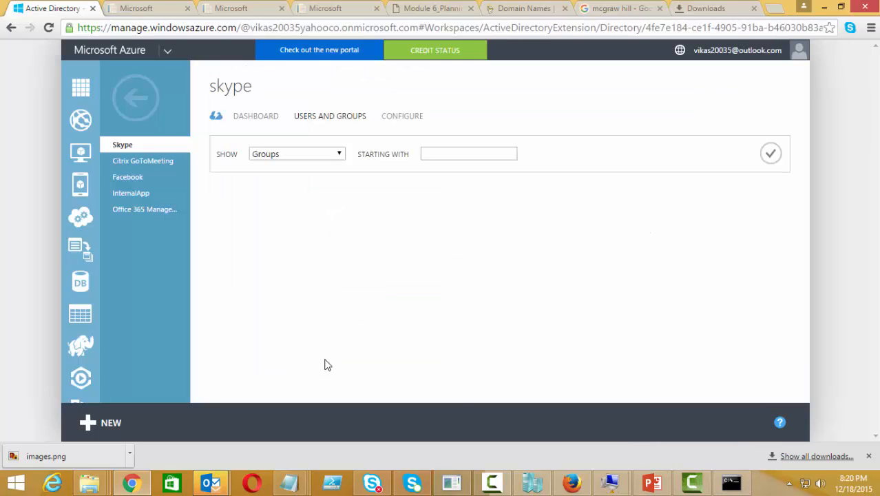
left_click(298, 156)
left_click(285, 179)
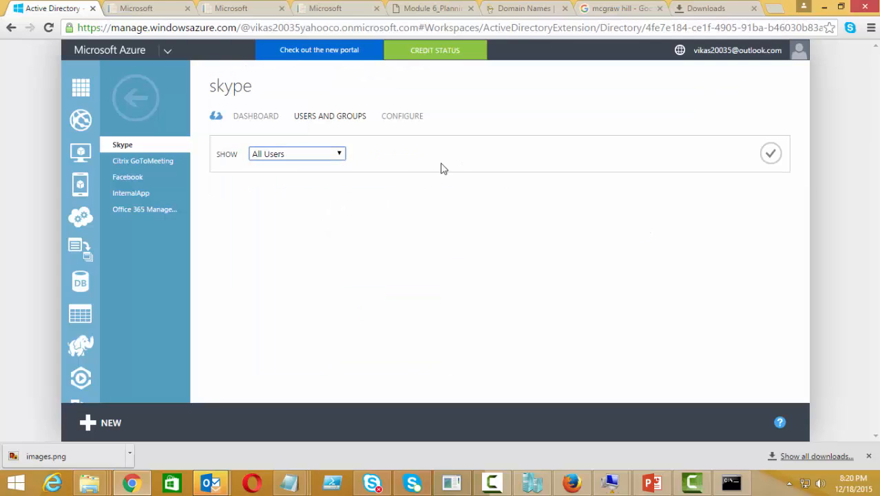
left_click(771, 157)
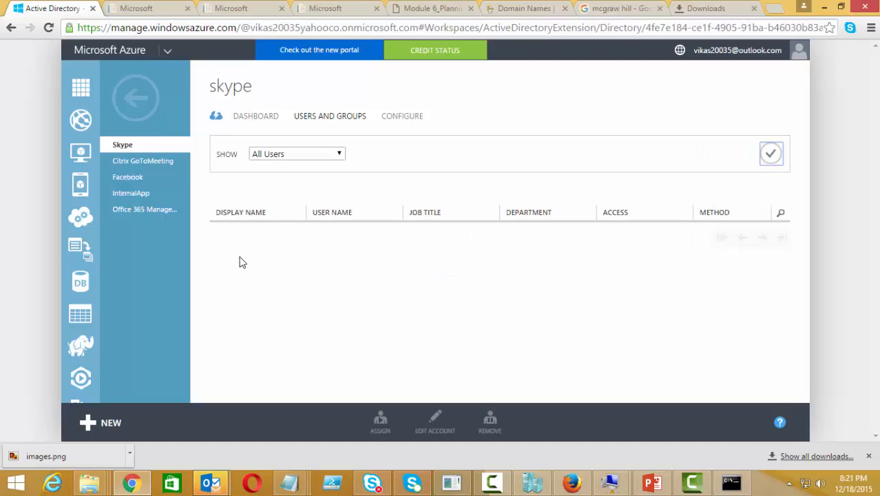
left_click(230, 238)
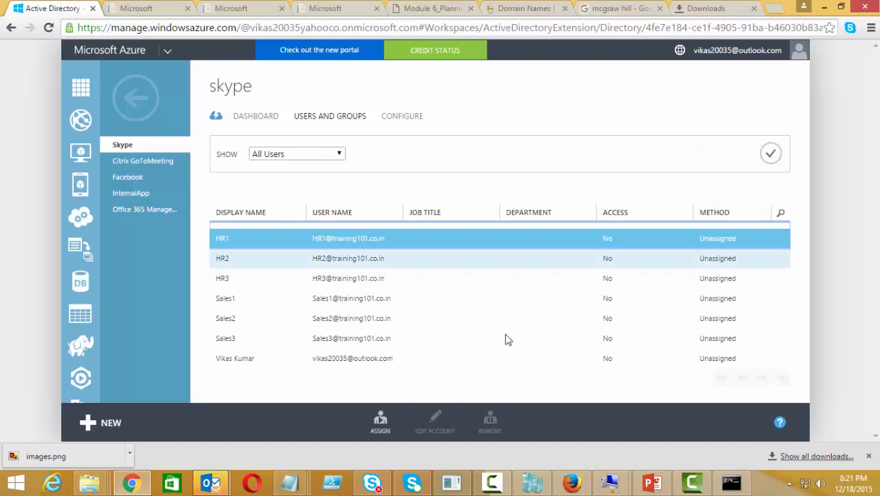
left_click(375, 425)
left_click(596, 360)
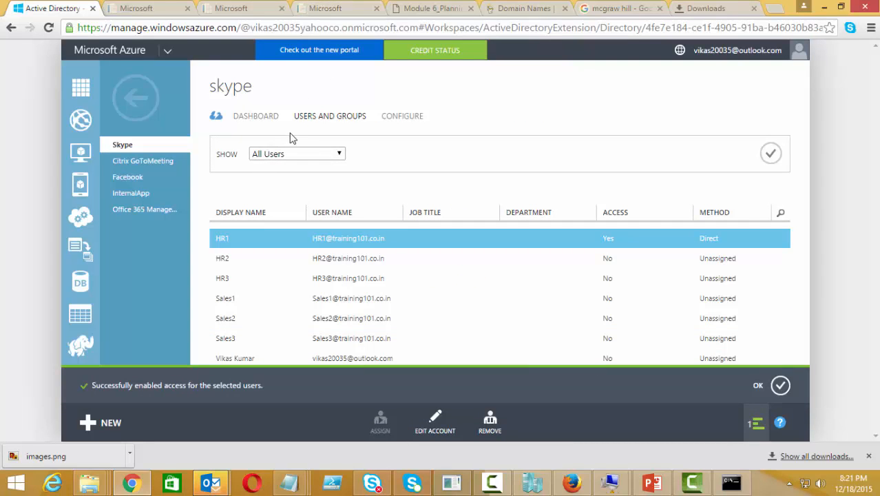
left_click(781, 386)
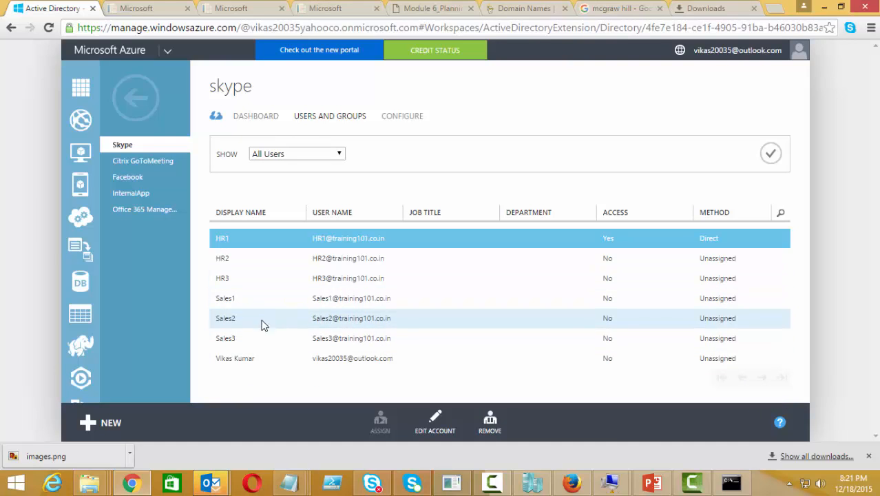
Switch Skype's assignment list to Groups and assign the HR group
left_click(321, 155)
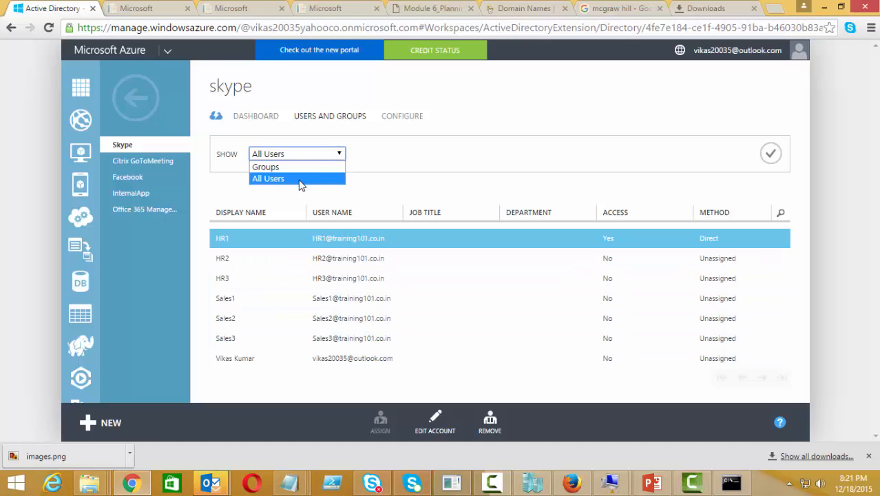
left_click(300, 180)
left_click(296, 157)
left_click(289, 167)
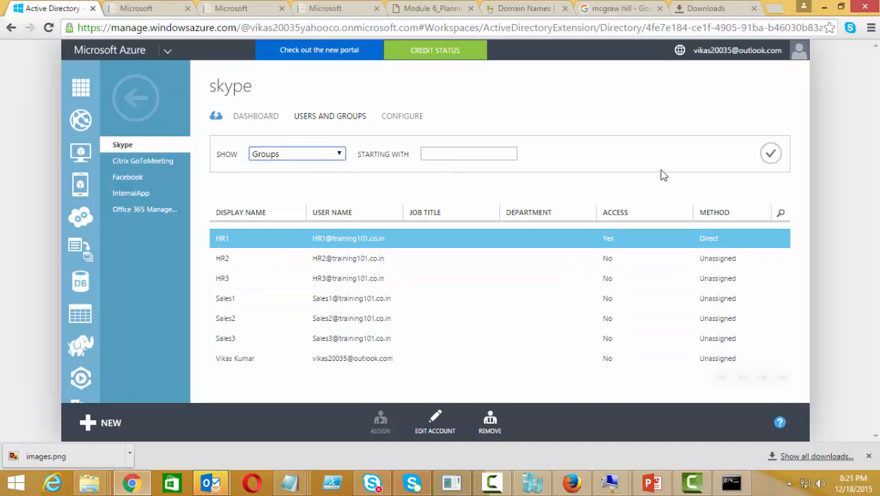
left_click(772, 159)
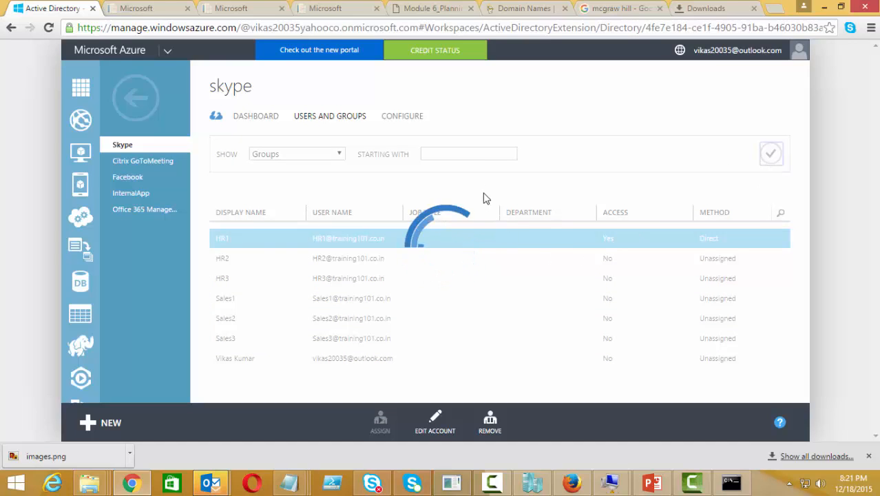
left_click(238, 241)
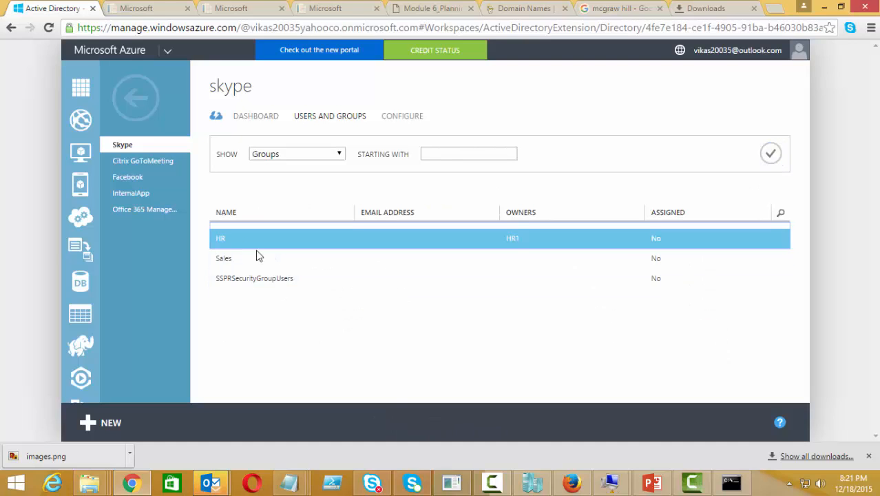
left_click(382, 419)
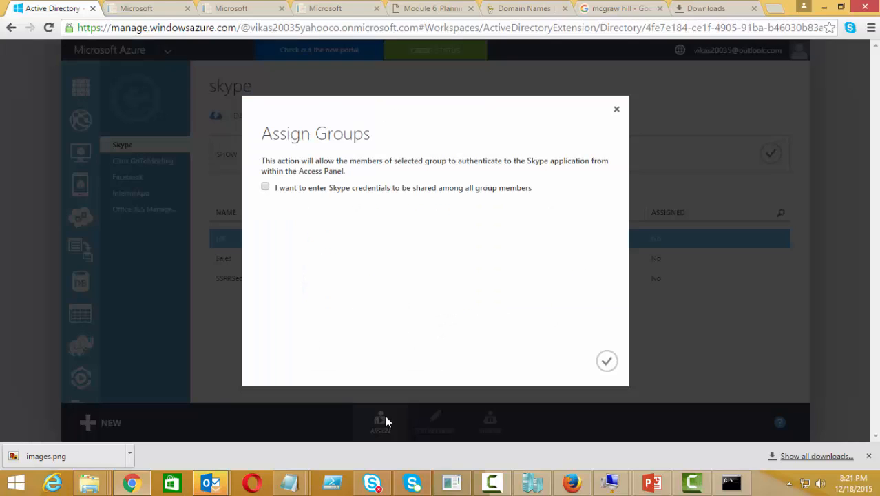
left_click(613, 363)
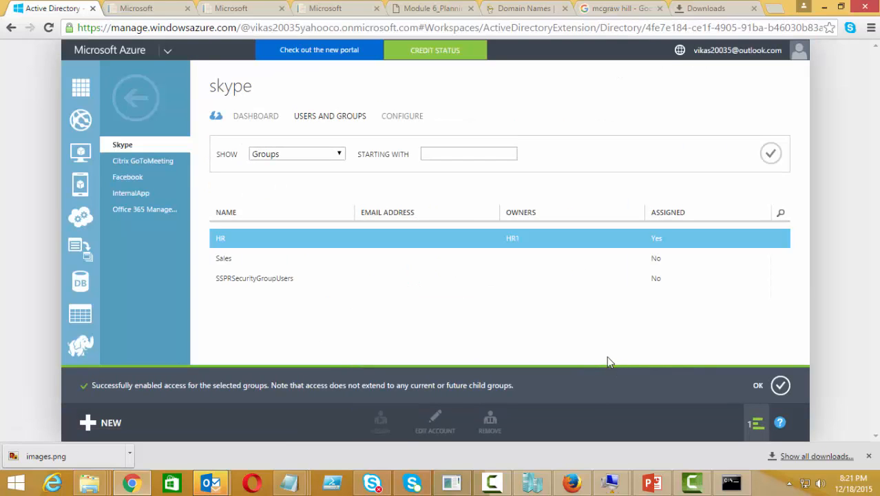
In Firefox, sign out of Access Panel and sign back in as the HR group owner
left_click(570, 484)
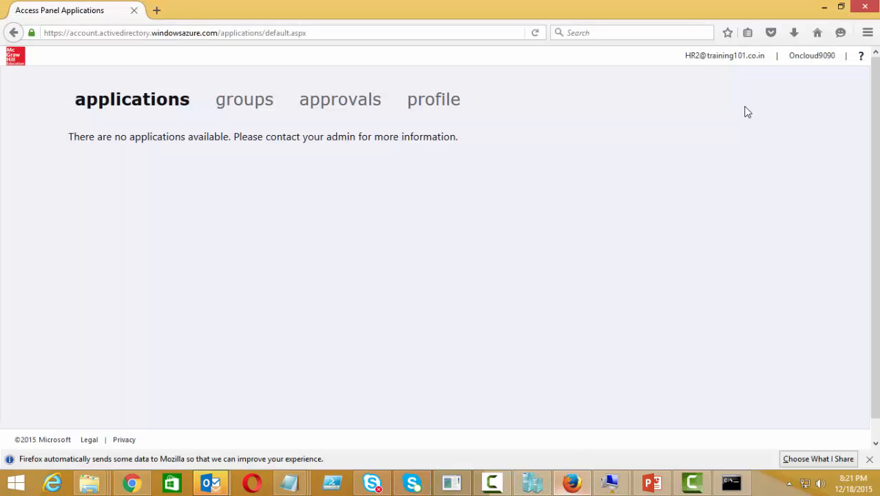
left_click(724, 57)
left_click(701, 80)
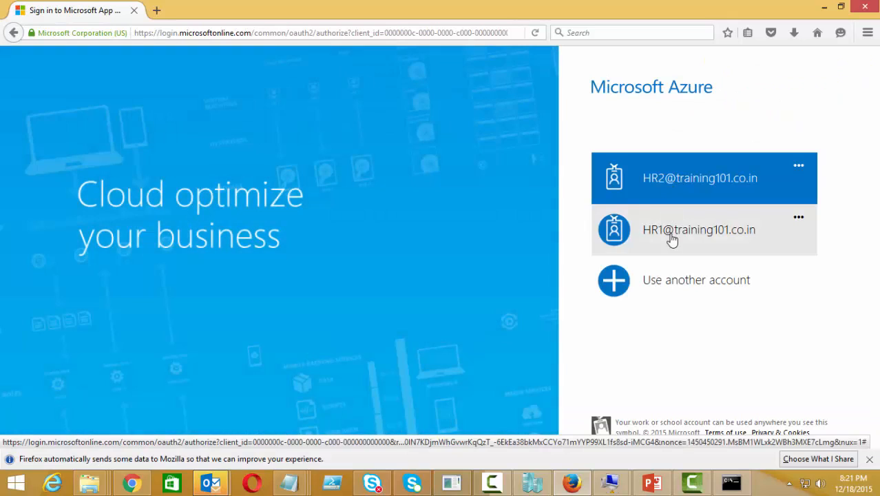
left_click(671, 237)
type("•••")
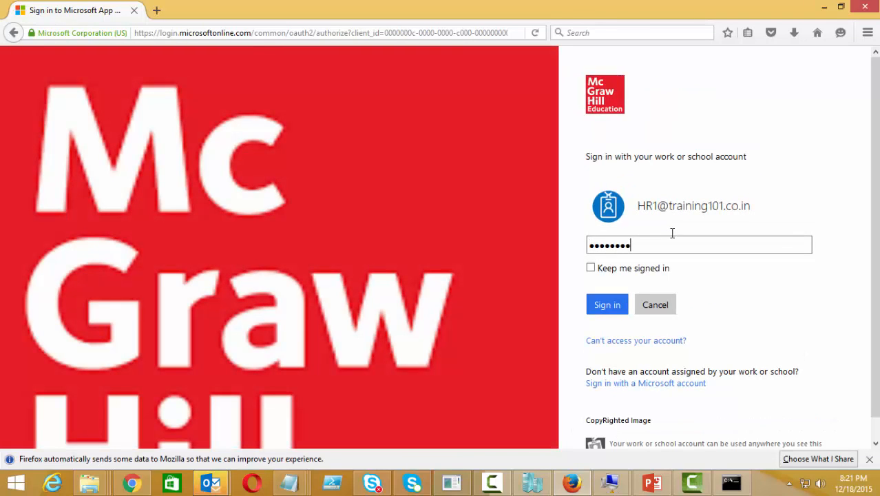
key("Return")
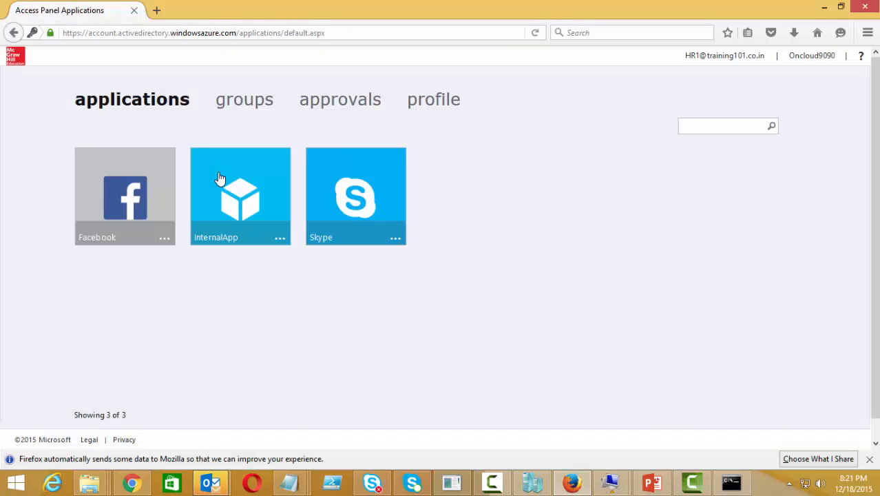
Show all groups on the Access Panel groups page
left_click(250, 104)
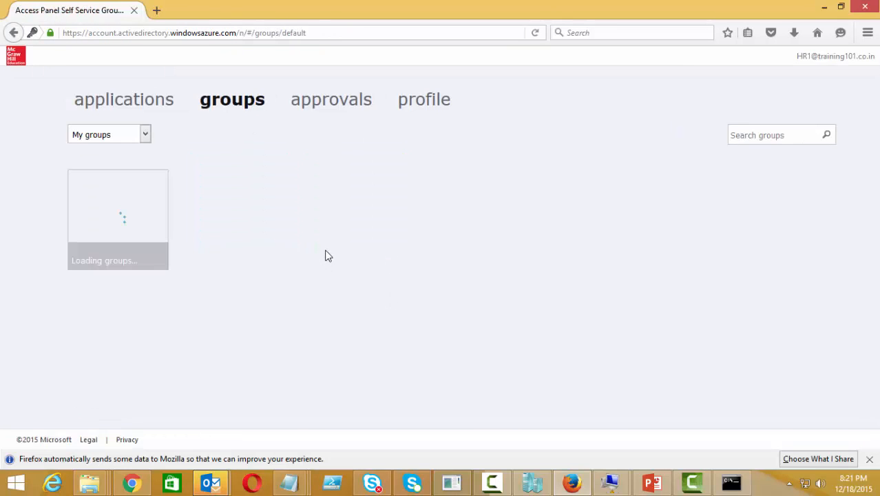
left_click(124, 140)
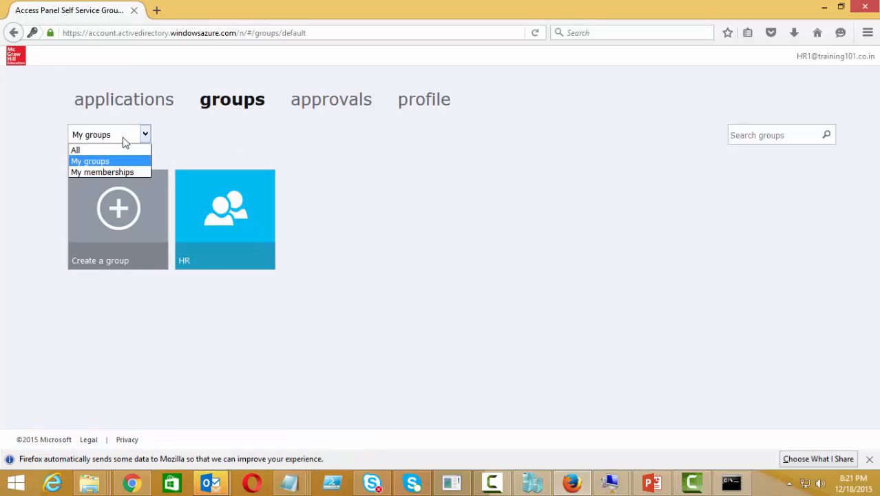
left_click(112, 148)
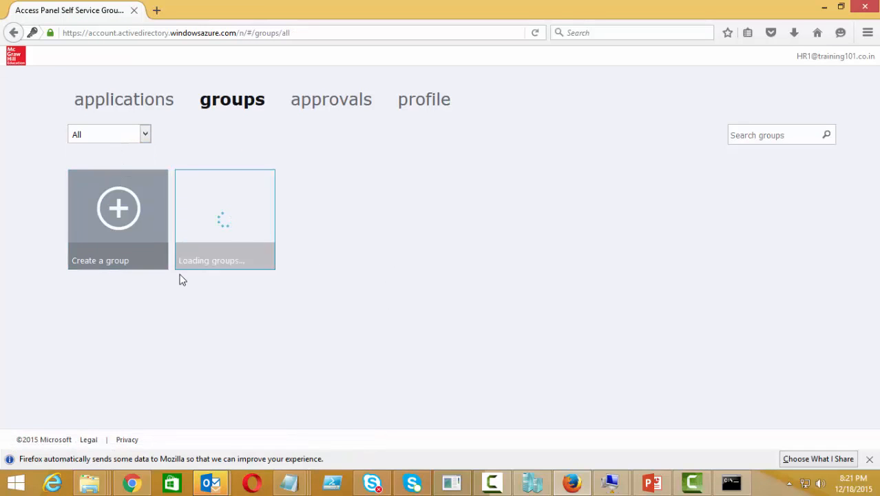
Create the security group HR-APP with joining set to require owner approval
left_click(121, 221)
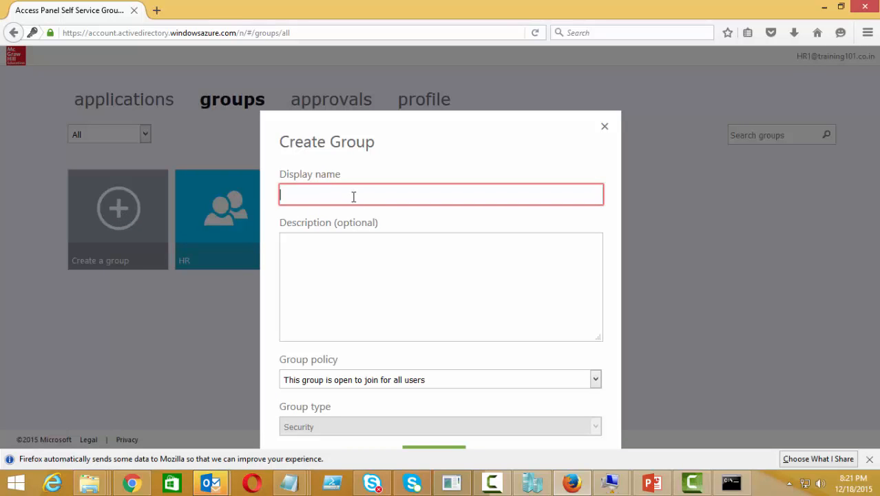
type("HR-APP")
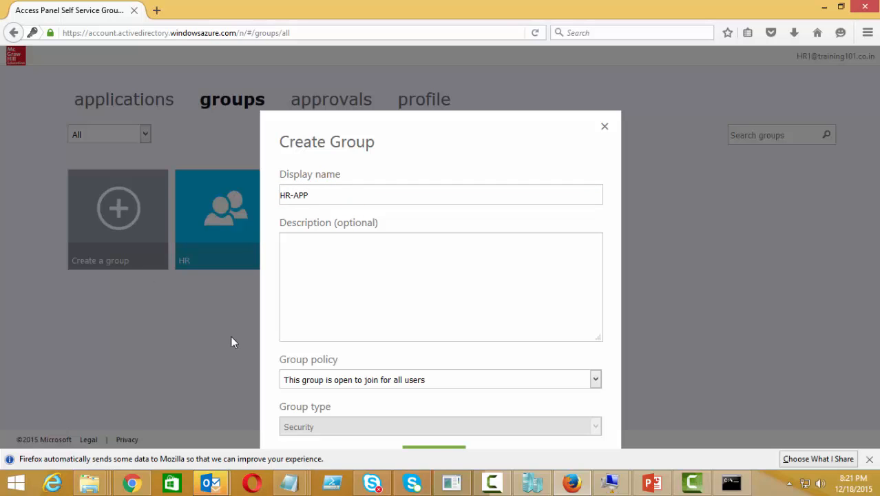
left_click(354, 381)
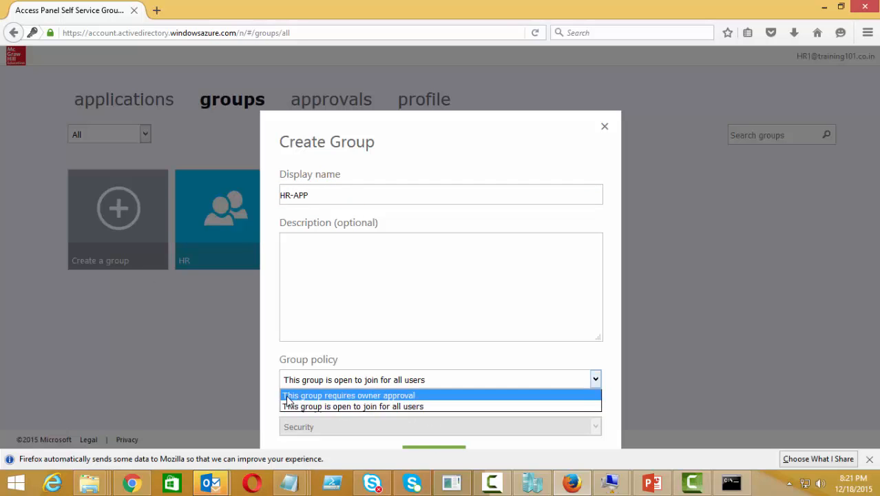
left_click(368, 395)
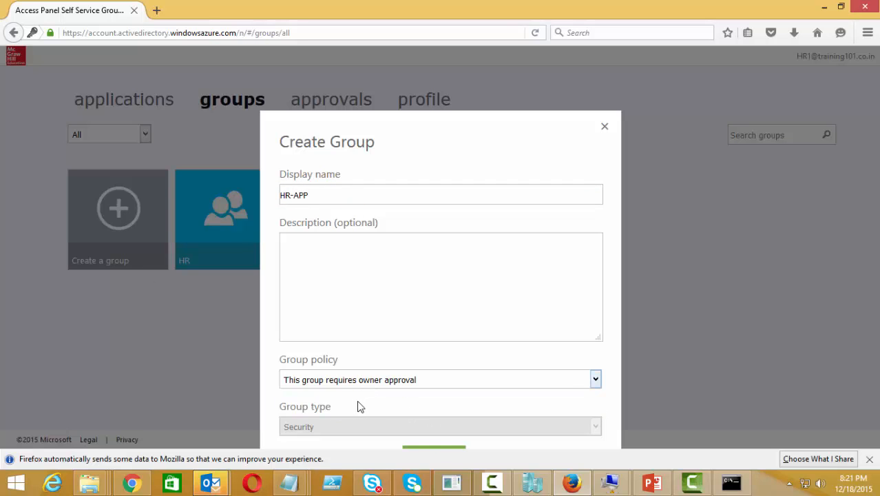
left_click_drag(479, 137, 472, 71)
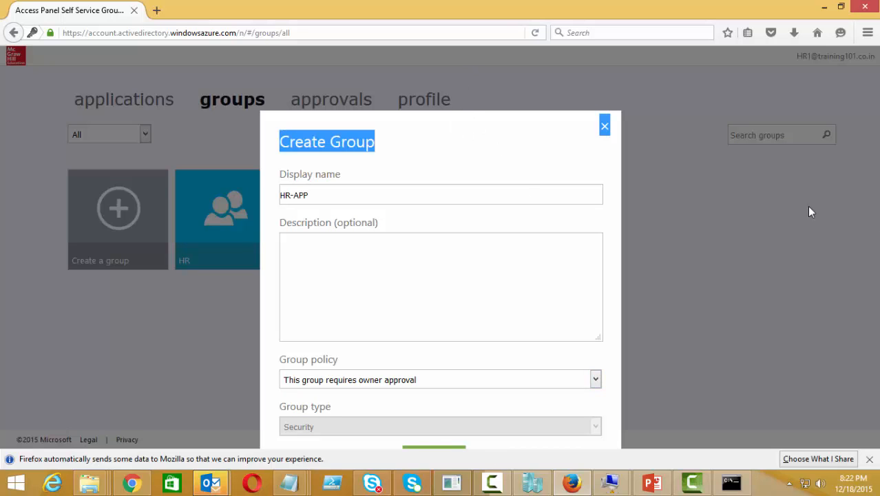
left_click(470, 140)
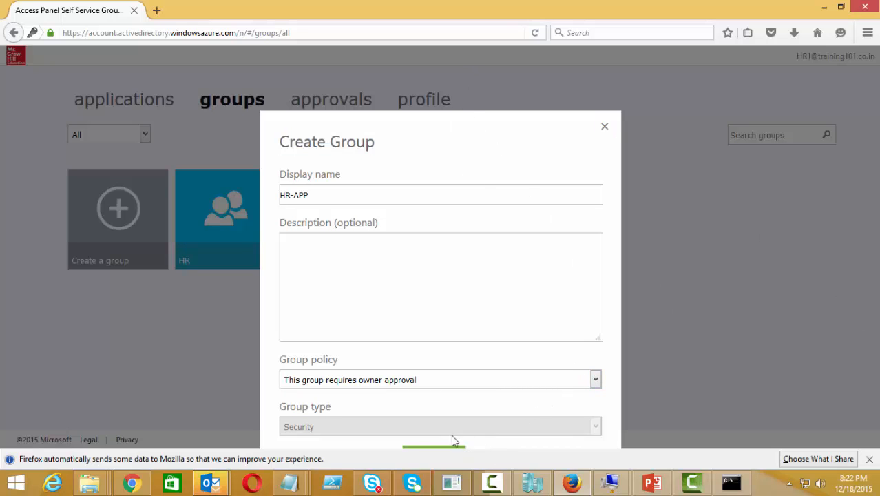
left_click_drag(360, 101, 356, 141)
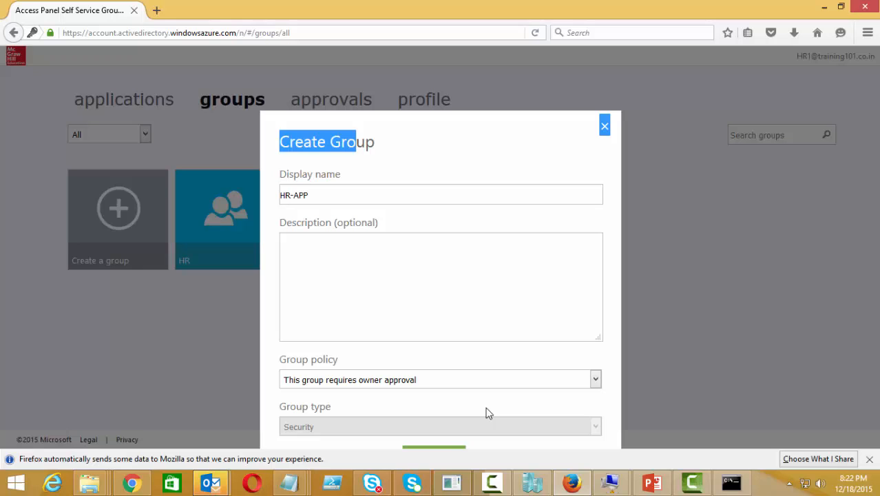
left_click(869, 458)
left_click(435, 452)
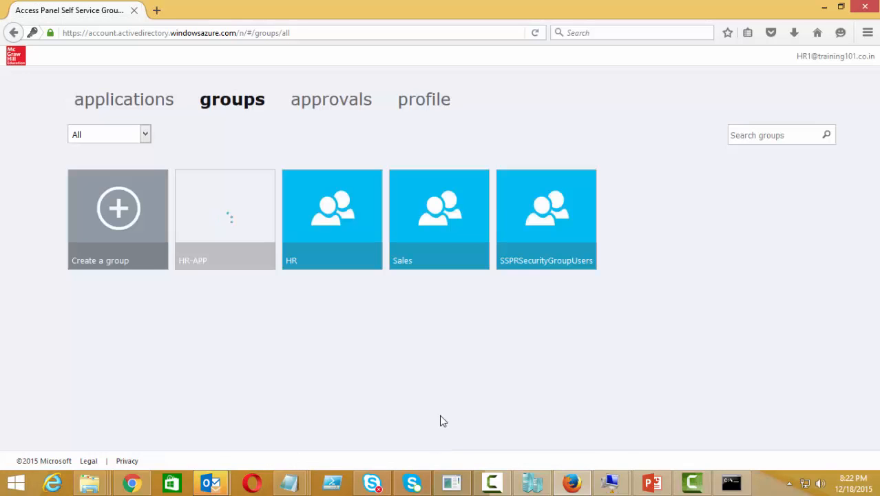
Open the HR-APP group's details, then return to the Azure portal window
mouse_move(826, 59)
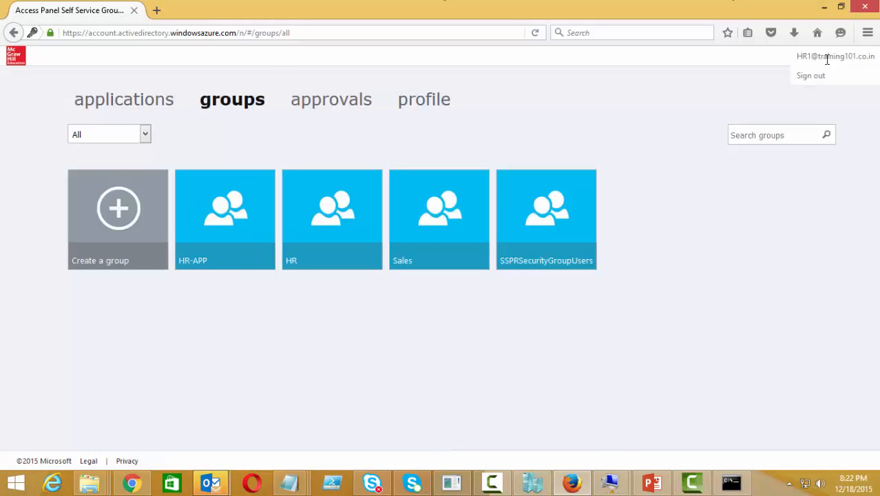
left_click(232, 226)
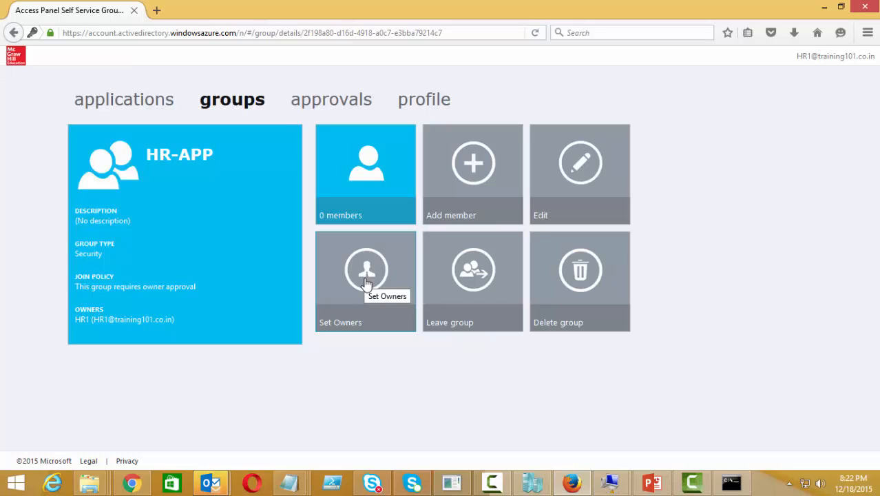
left_click(131, 482)
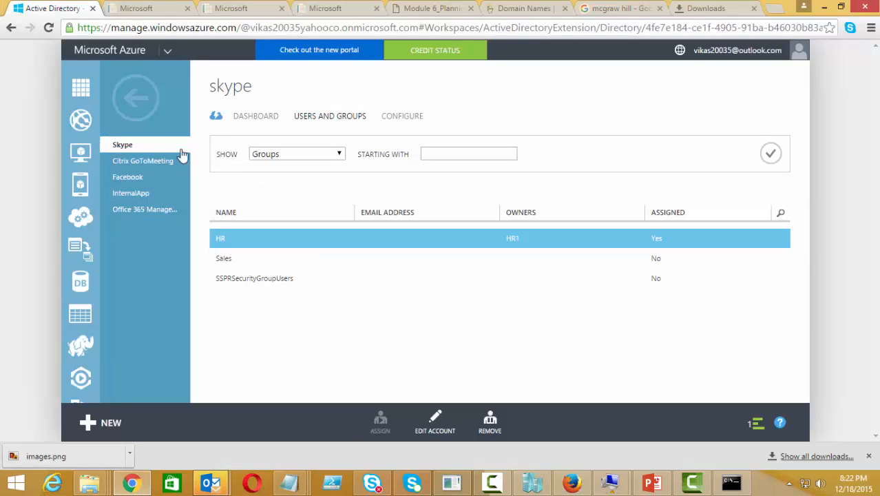
Go back to the Applications list and open Skype's dashboard
left_click(147, 112)
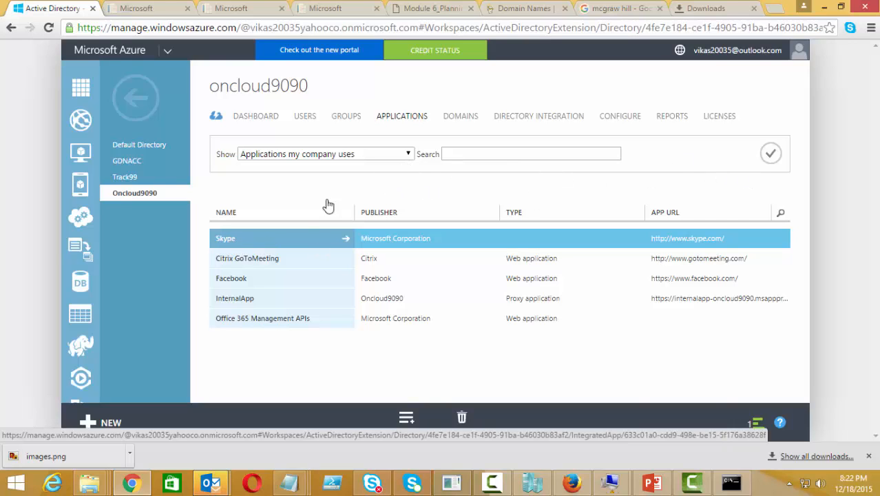
left_click(342, 119)
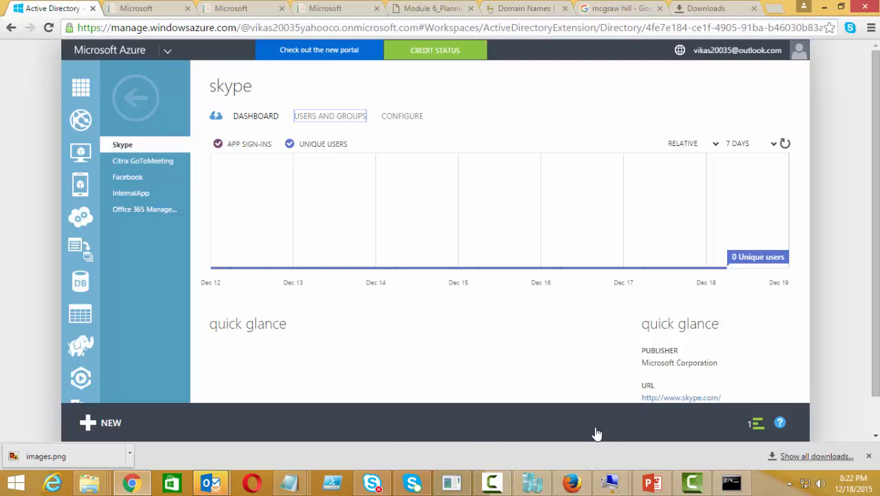
Change the second note line to 'SKYPE - ASSIGN TO HR GROUP' and move Notepad lower
mouse_move(289, 482)
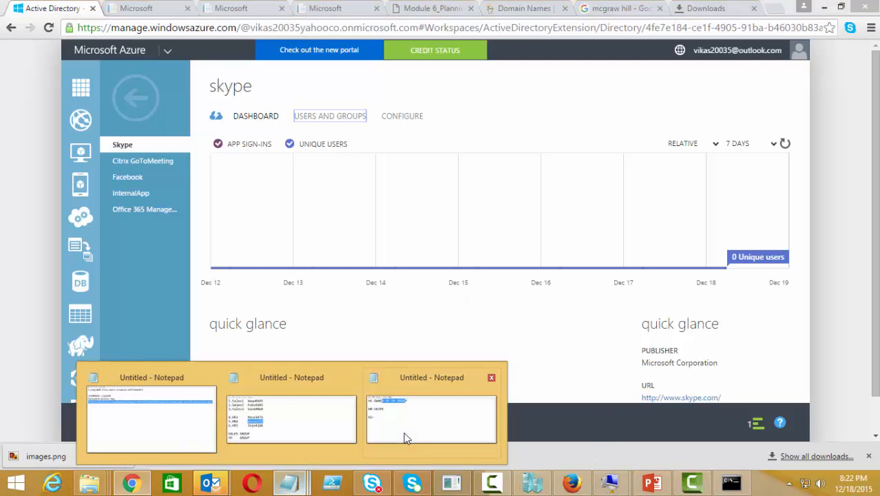
left_click(404, 439)
left_click(117, 188)
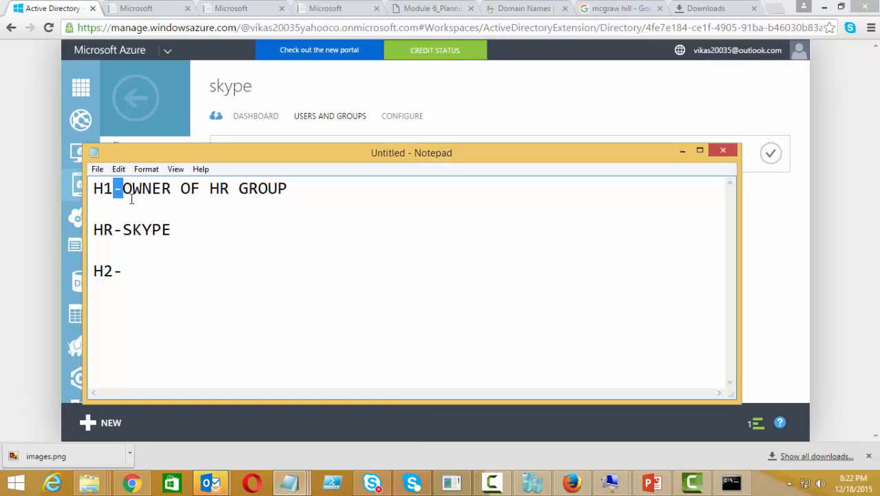
left_click(131, 199)
left_click_drag(124, 231, 93, 230)
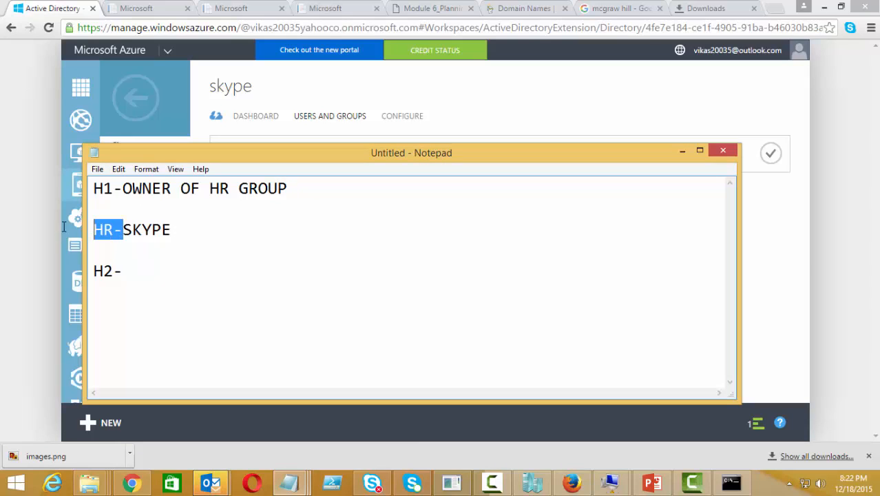
key("BackSpace")
left_click(201, 231)
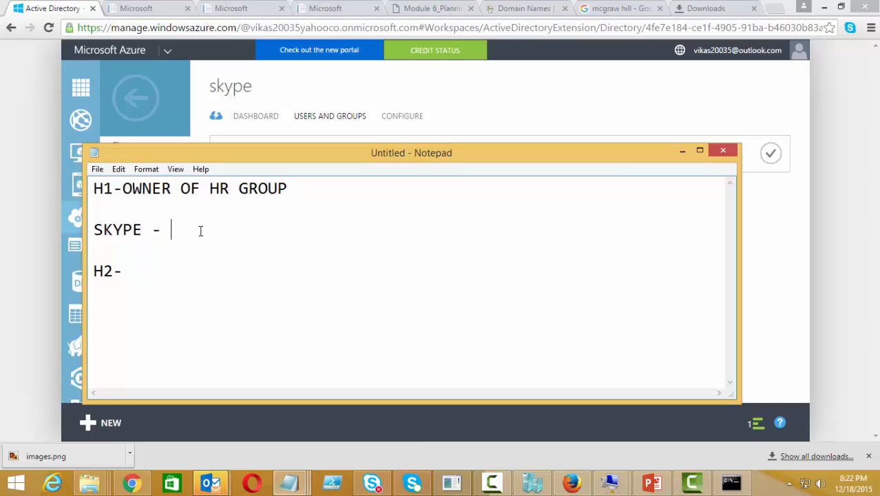
type("ASSIGN TO HR")
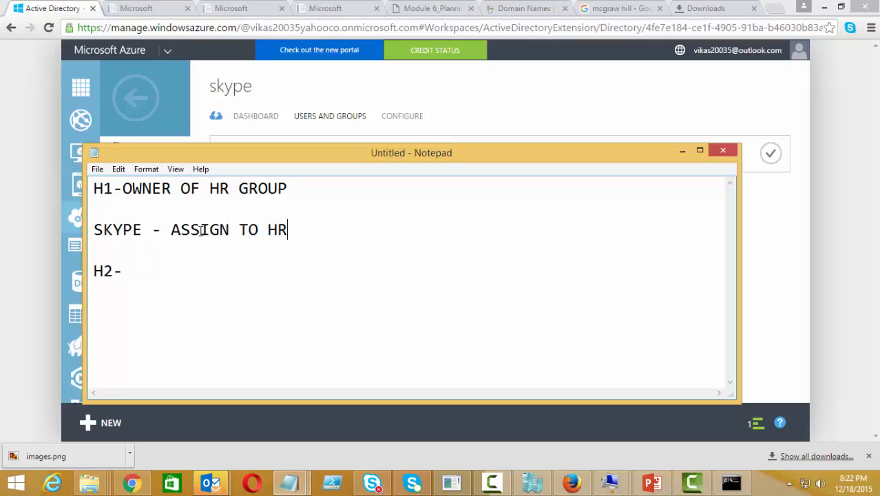
type(" GROUP")
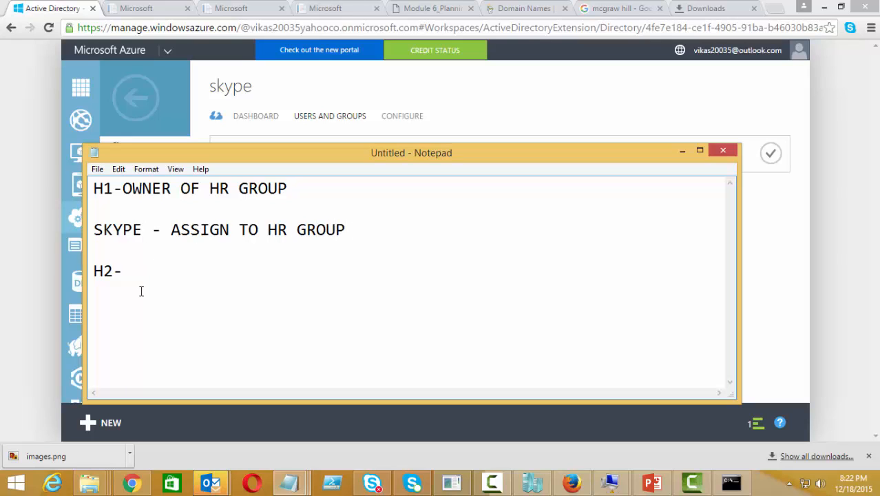
left_click_drag(141, 291, 39, 277)
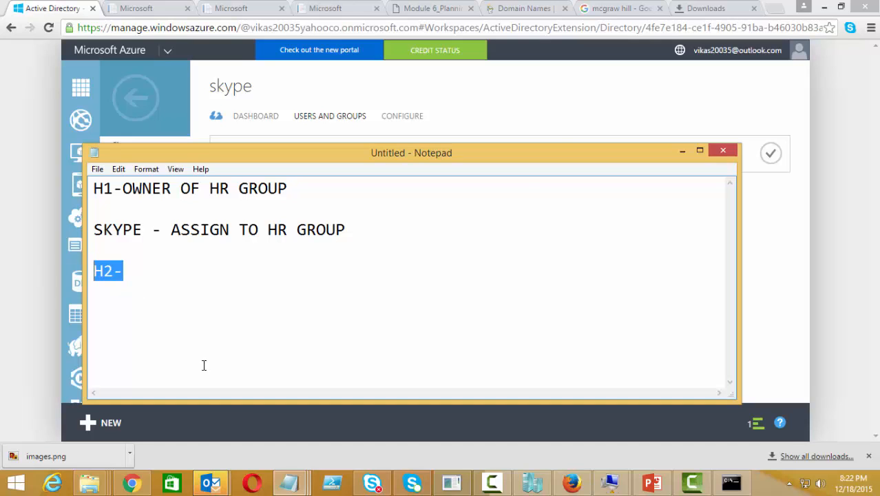
left_click_drag(467, 161, 482, 207)
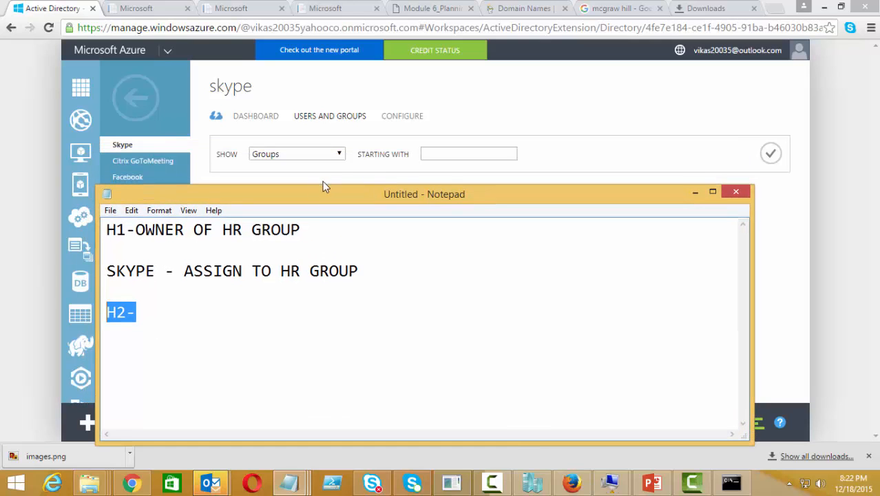
left_click(320, 175)
Assign the HR-APP group to Skype from the Groups list
left_click(320, 155)
left_click(319, 155)
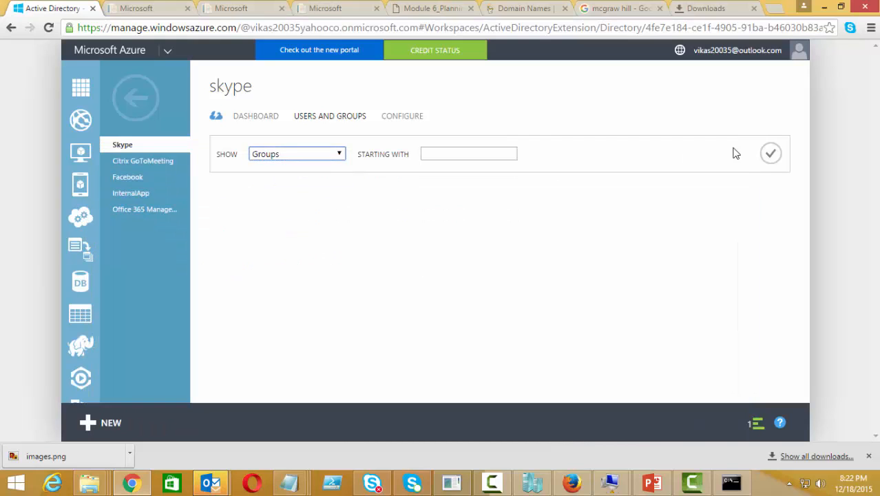
left_click(767, 155)
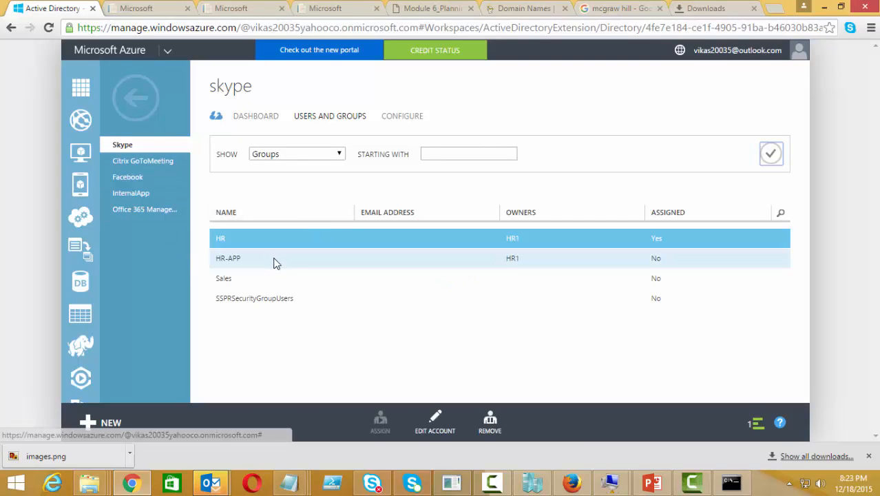
left_click(275, 259)
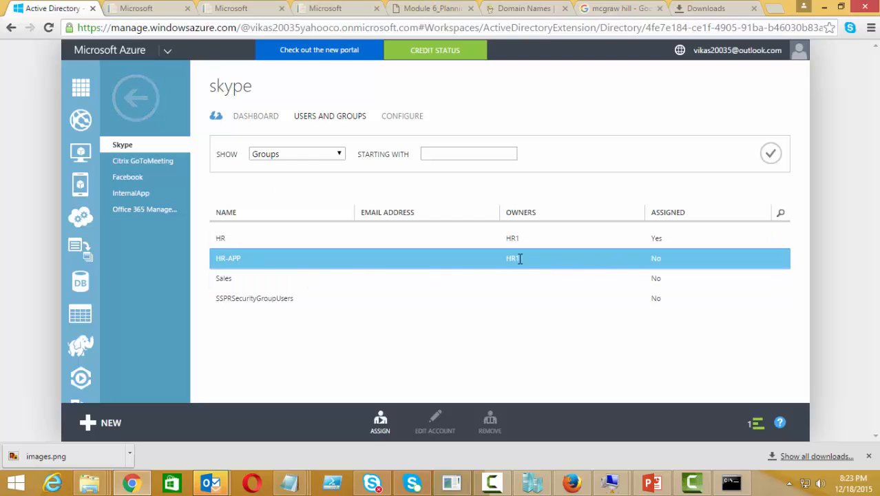
left_click(382, 420)
left_click(605, 360)
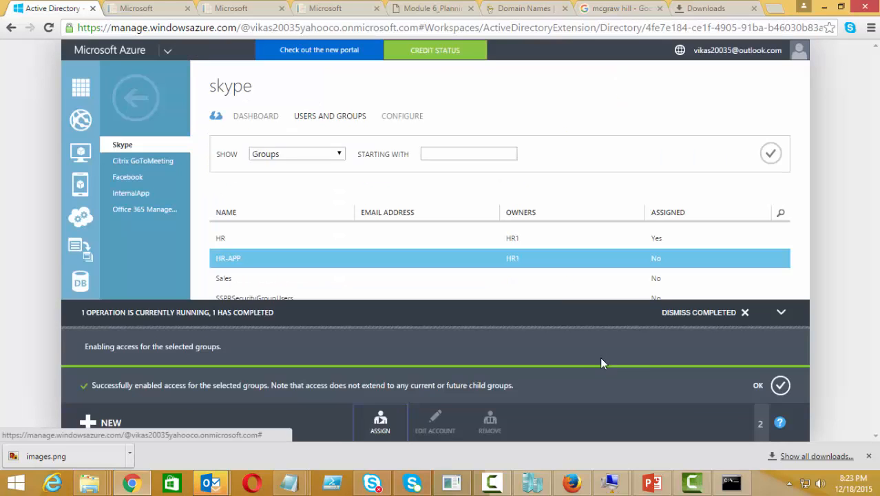
left_click(779, 385)
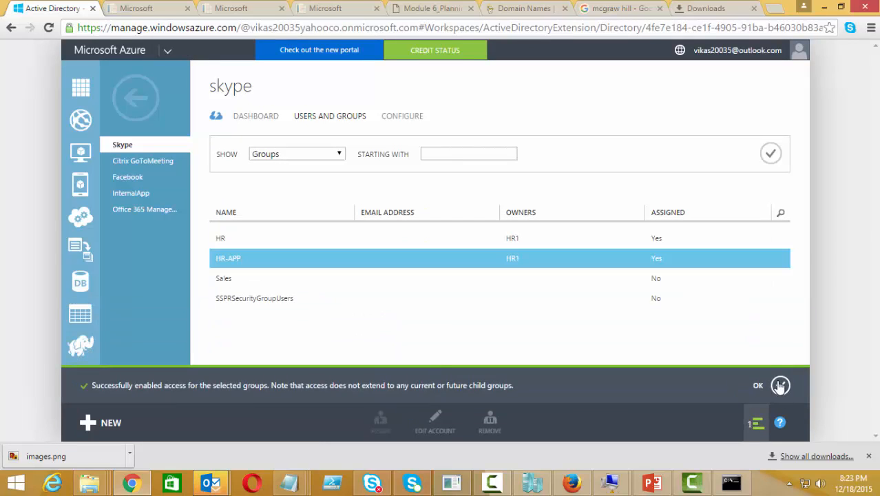
left_click(779, 384)
Switch Skype's assignment list to show All Users
left_click(284, 157)
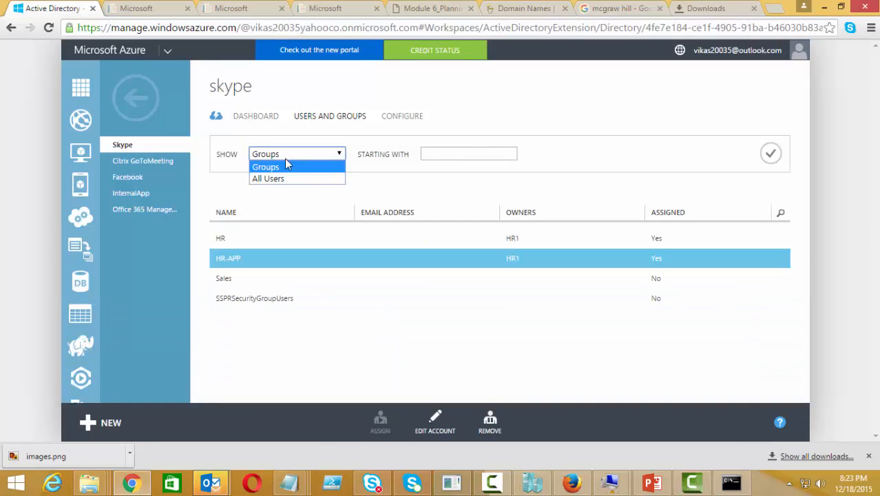
left_click(277, 178)
left_click(771, 154)
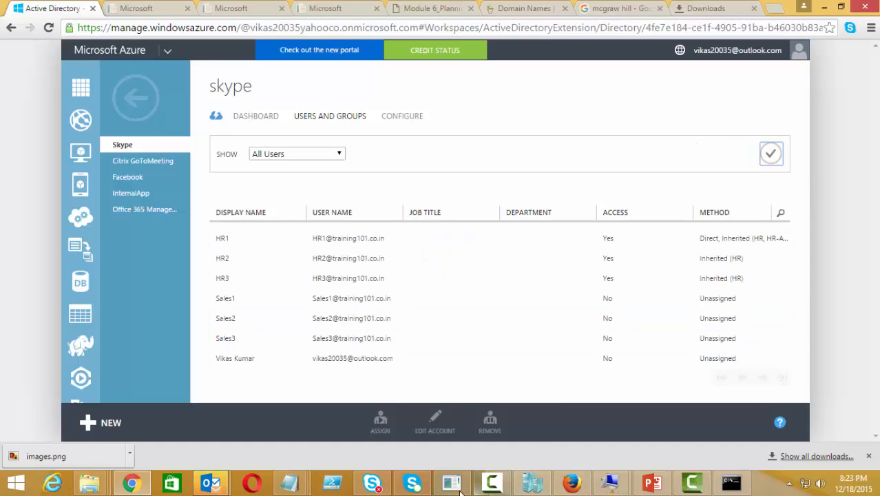
Add the note 'SALES- SEND REQUEST TO H1' in Notepad and move it aside
mouse_move(290, 484)
left_click(437, 419)
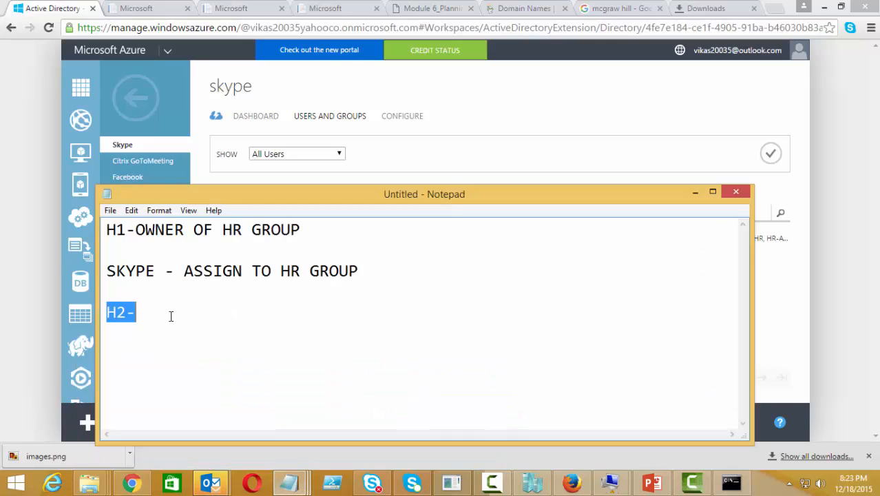
type("SALES")
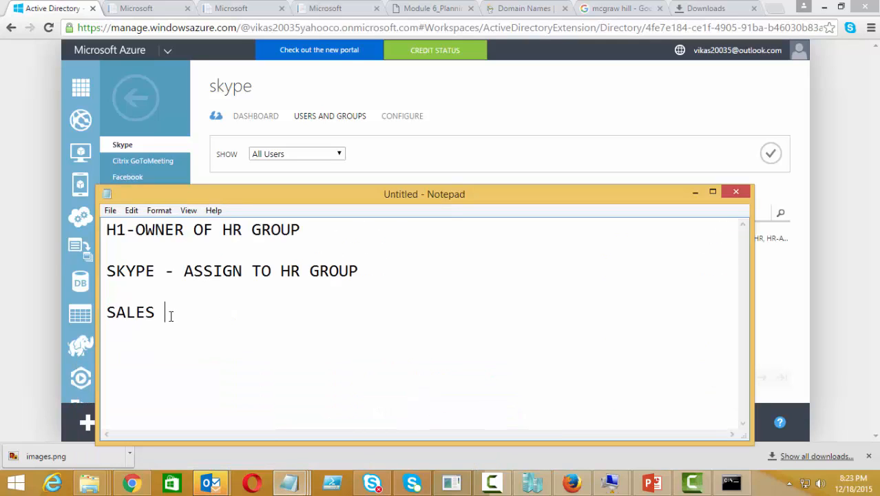
type("- SEND REQY")
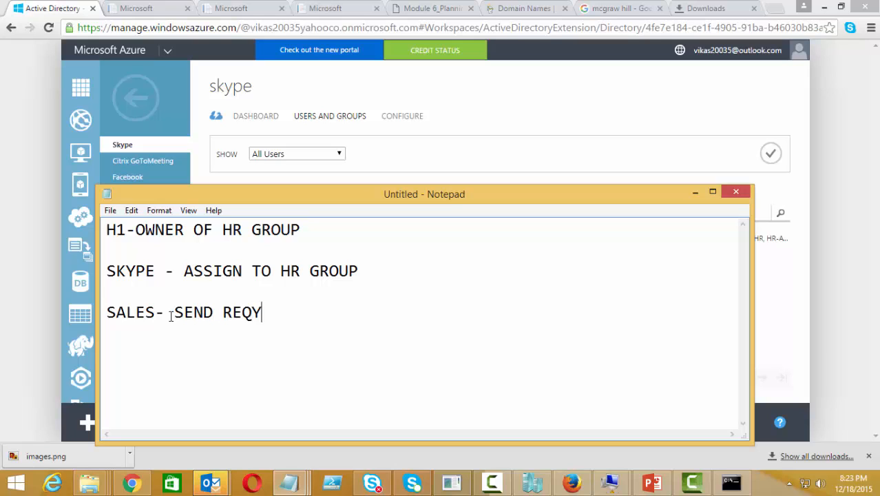
key("BackSpace")
type("UEST TO")
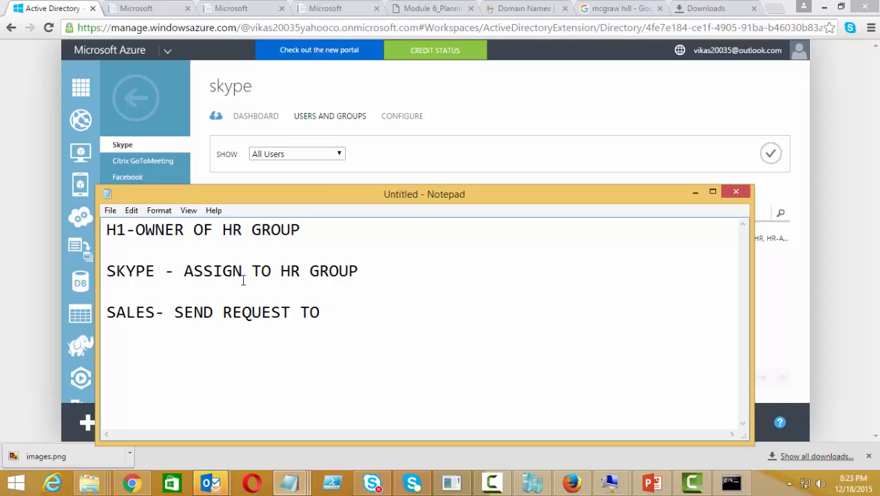
type(" H1")
left_click_drag(311, 189, 334, 341)
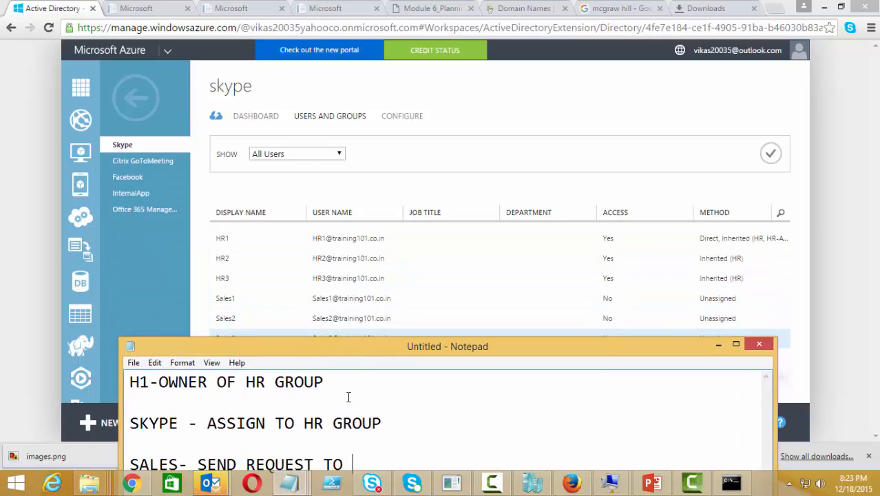
Set Skype's assignment list back to Groups
left_click(302, 154)
left_click(303, 154)
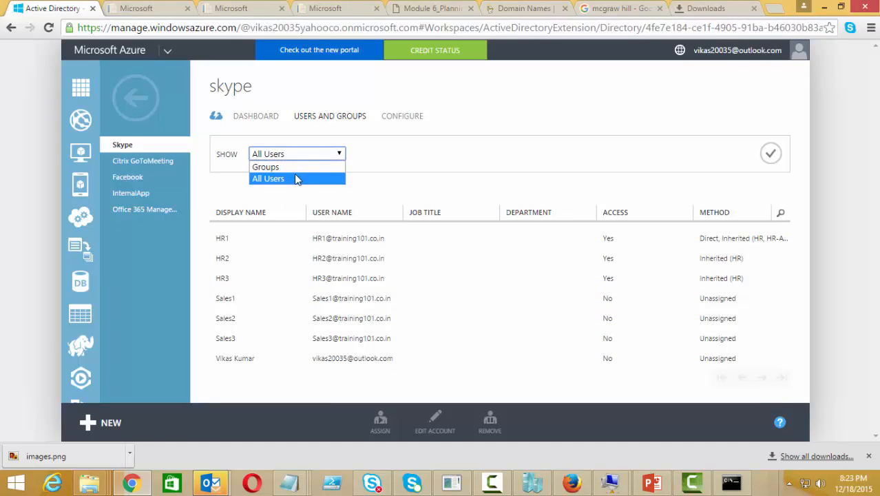
left_click(278, 167)
left_click(769, 155)
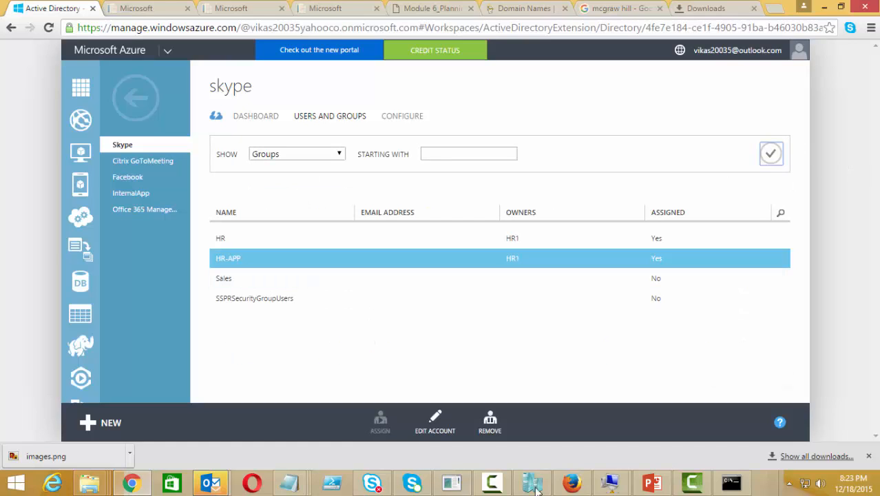
Correct the note to 'SALES- SEND REQUEST TO HR-APP' and bring up HR-APP's Access Panel page
left_click(288, 482)
left_click(426, 432)
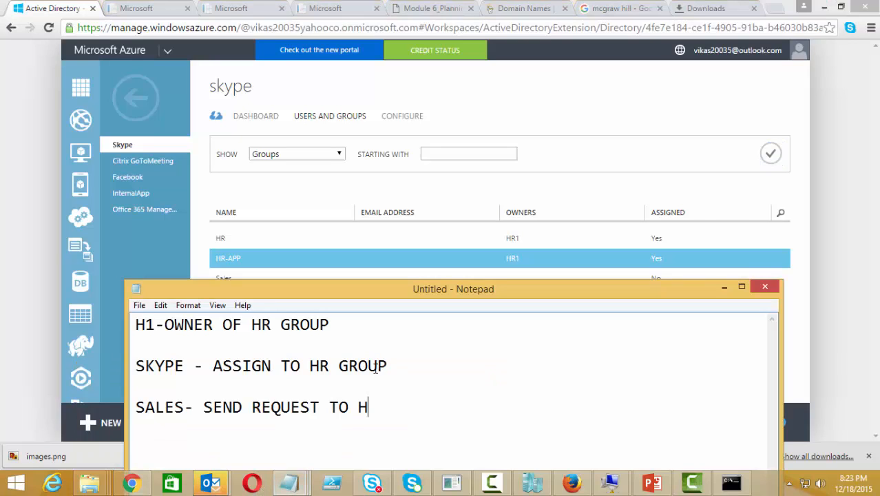
type("PP")
key("BackSpace")
key("BackSpace")
type("APP")
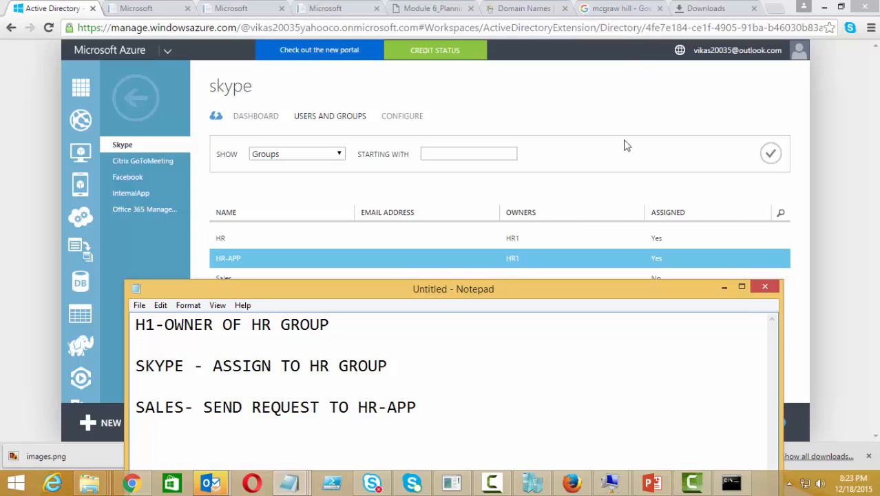
left_click(571, 482)
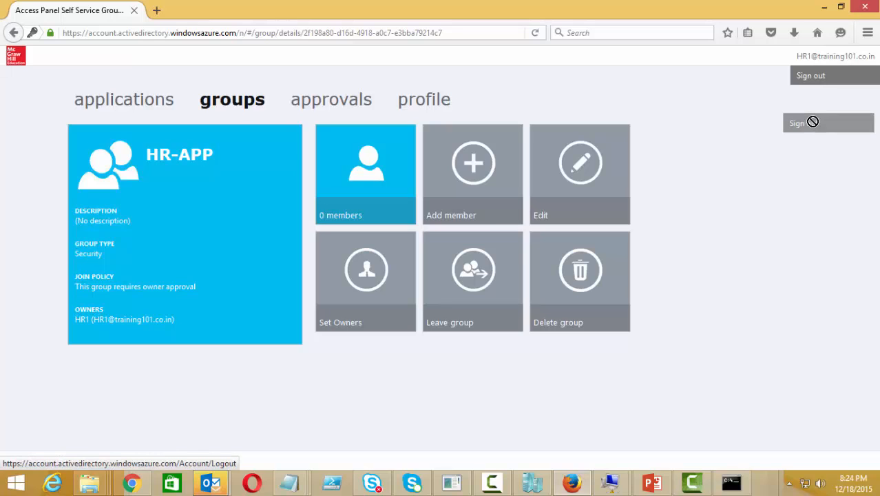
In Opera, search Google for myapps.microsoft and open the App Access Panel sign-in result
left_click(241, 489)
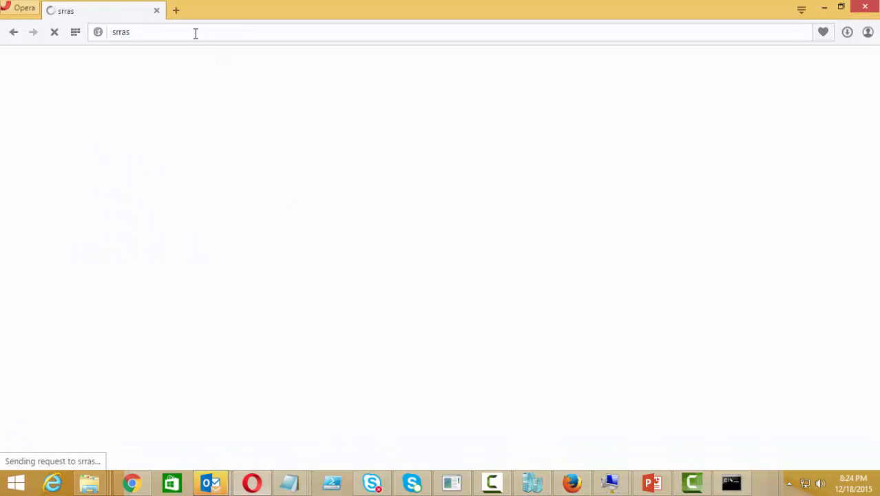
left_click(196, 33)
type("goo")
key("Return")
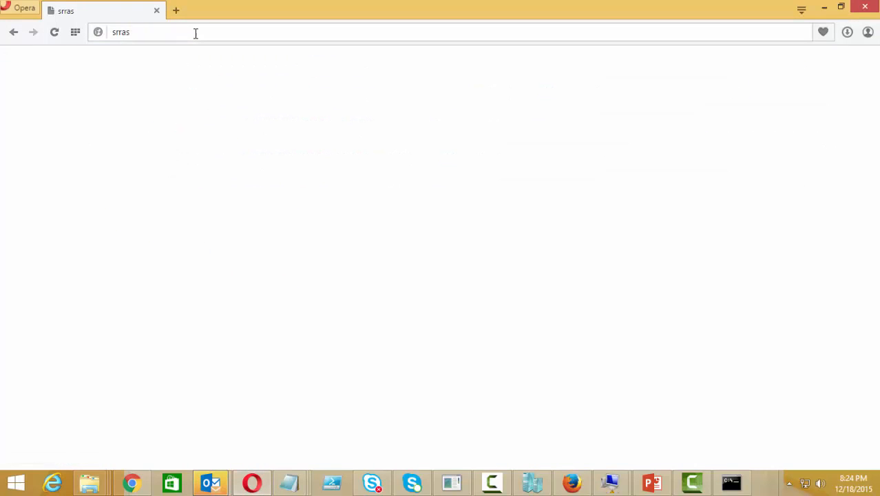
type("MYAPPS")
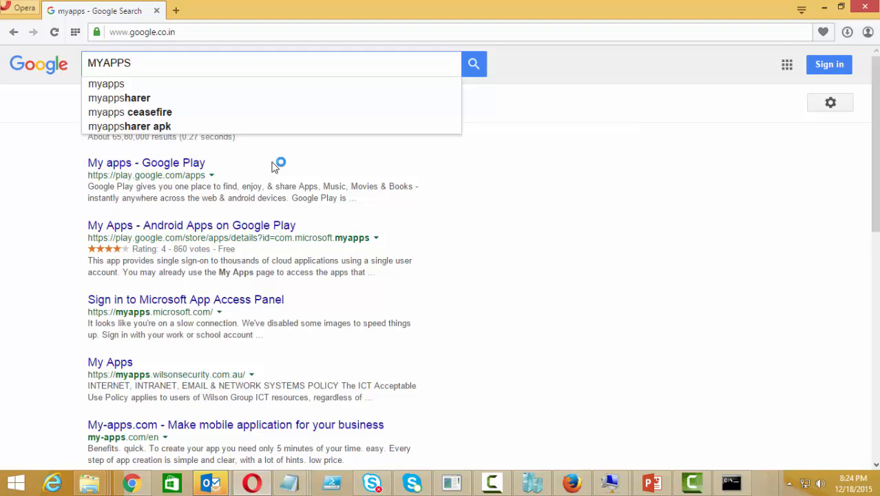
key("BackSpace")
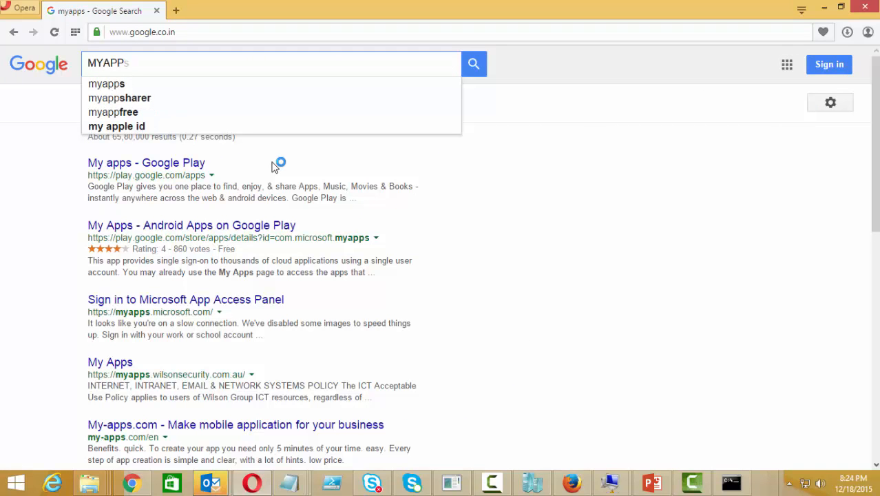
type("S.M")
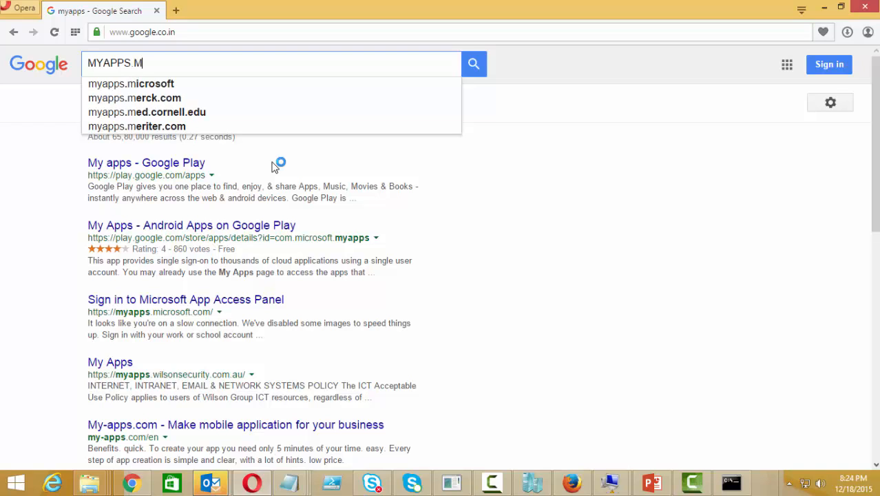
left_click(170, 85)
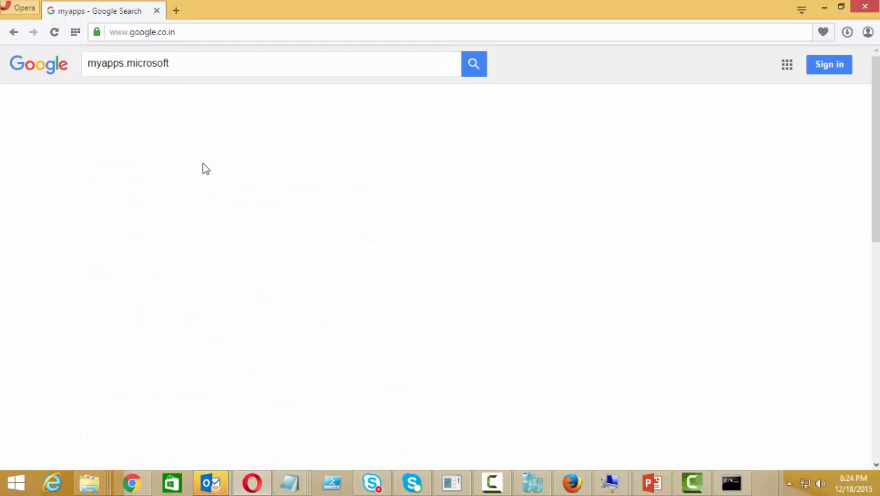
left_click(238, 170)
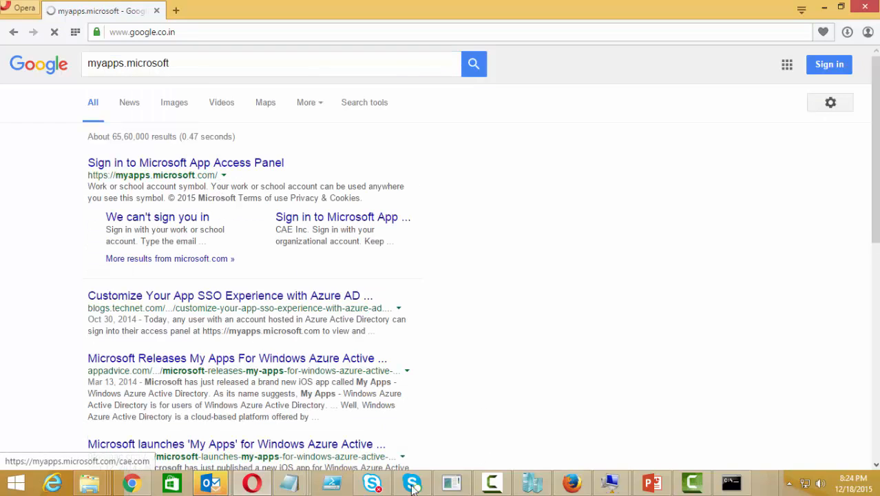
Look up the first sales account's sign-in details in the credentials notes
mouse_move(311, 470)
left_click(300, 433)
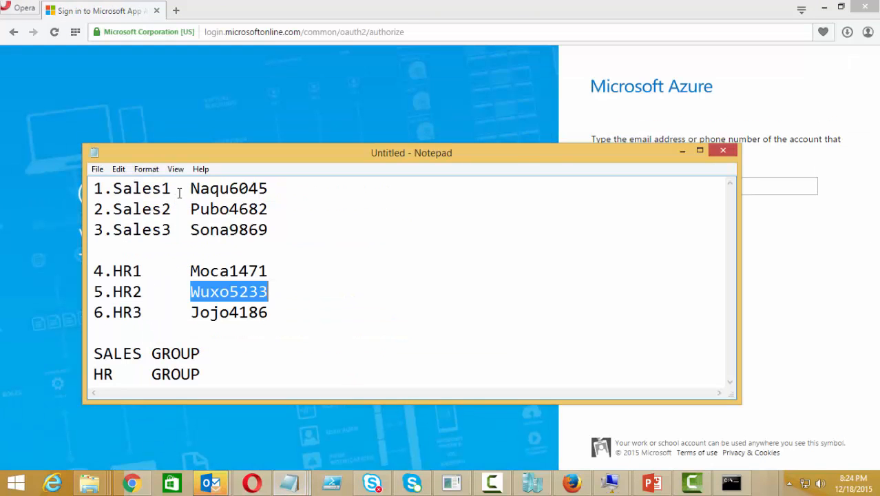
left_click_drag(180, 190, 110, 191)
left_click_drag(270, 191, 195, 191)
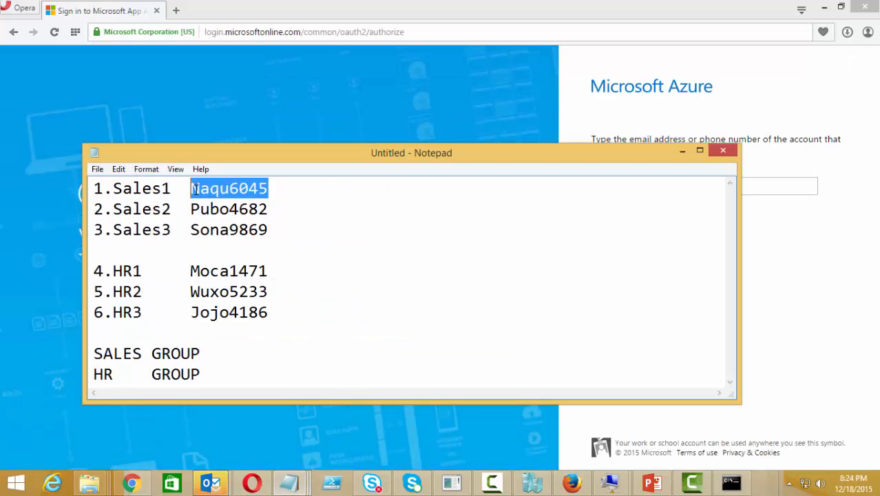
left_click(430, 4)
Sign in with the sales user's e-mail address and current password
left_click(609, 192)
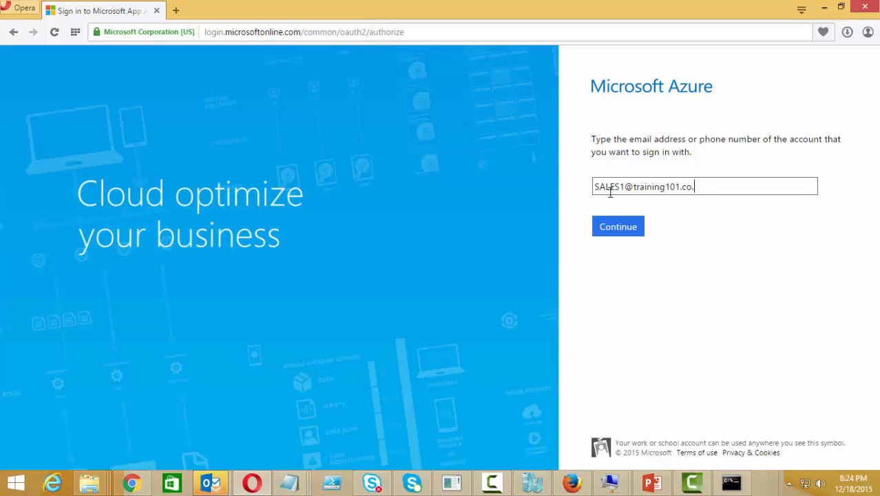
left_click(618, 227)
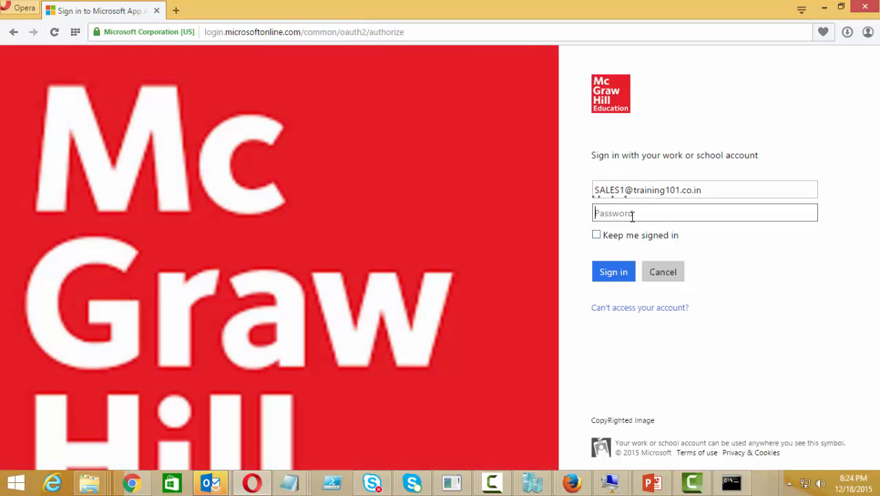
type("********")
left_click(615, 274)
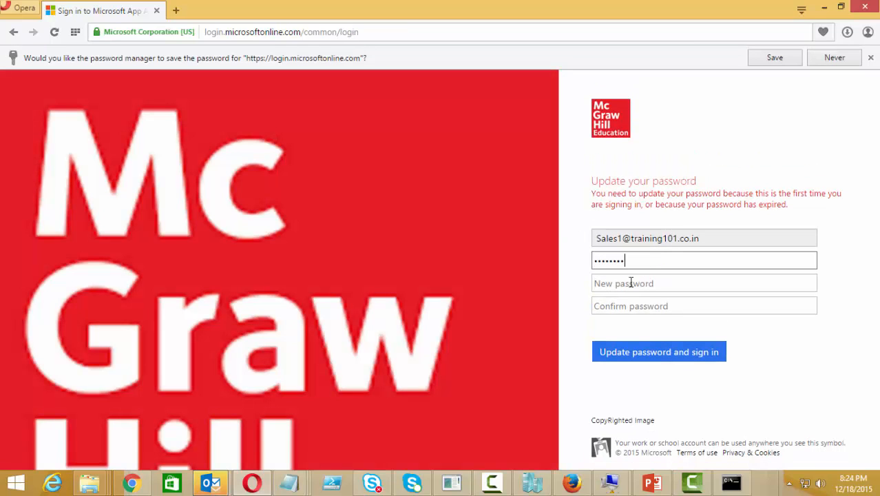
Set and confirm a new password for the sales account
left_click(630, 282)
type("*****")
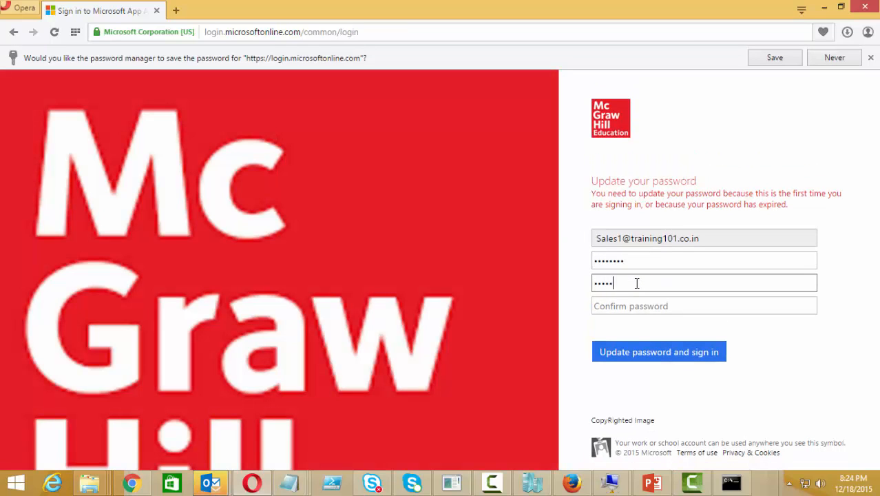
type("***")
key("Tab")
type("*")
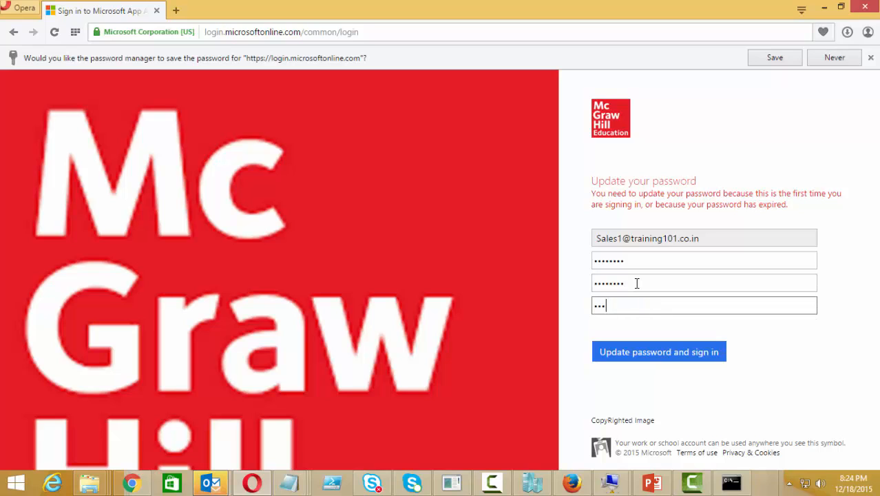
left_click(623, 352)
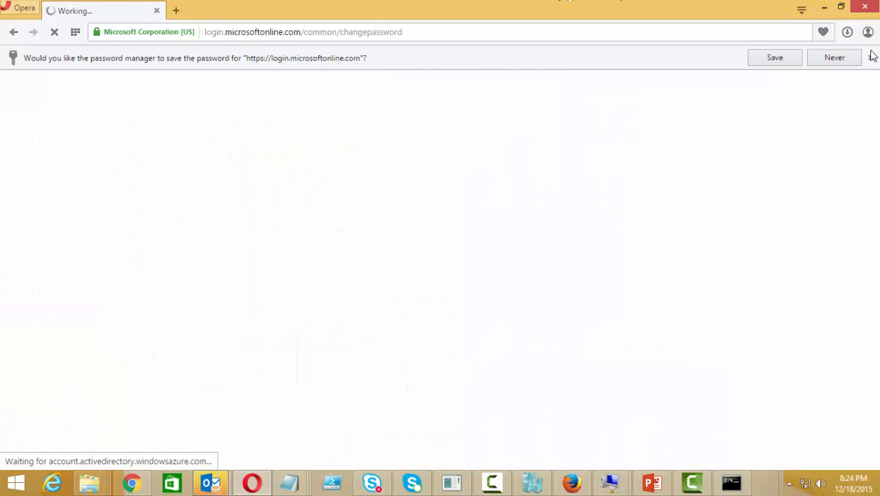
Dismiss the save-password offer and sign in again as the sales user
left_click(870, 57)
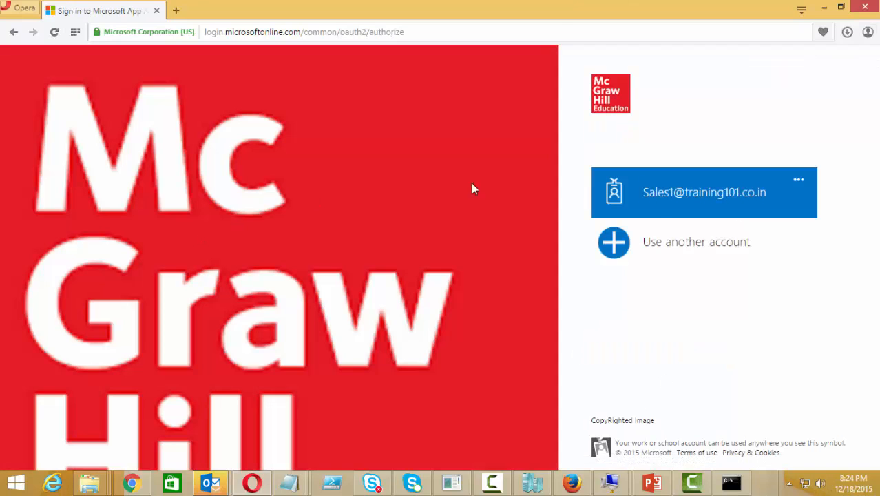
left_click(664, 202)
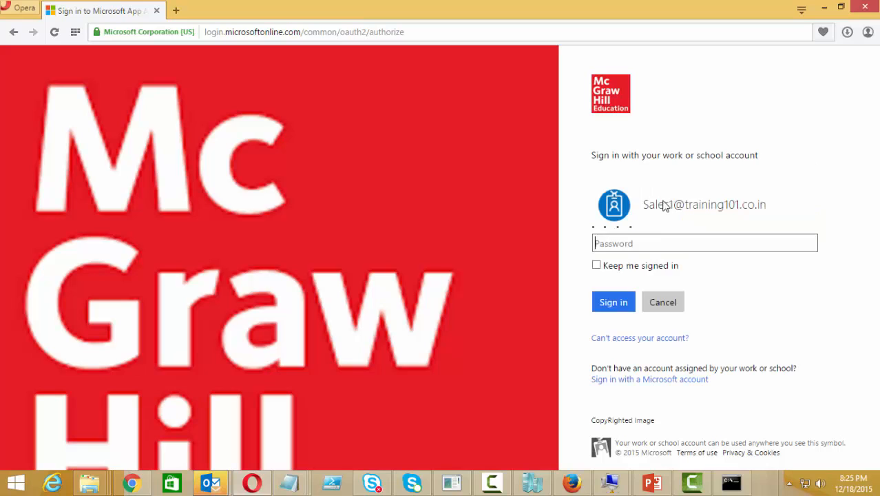
type("••")
key("Return")
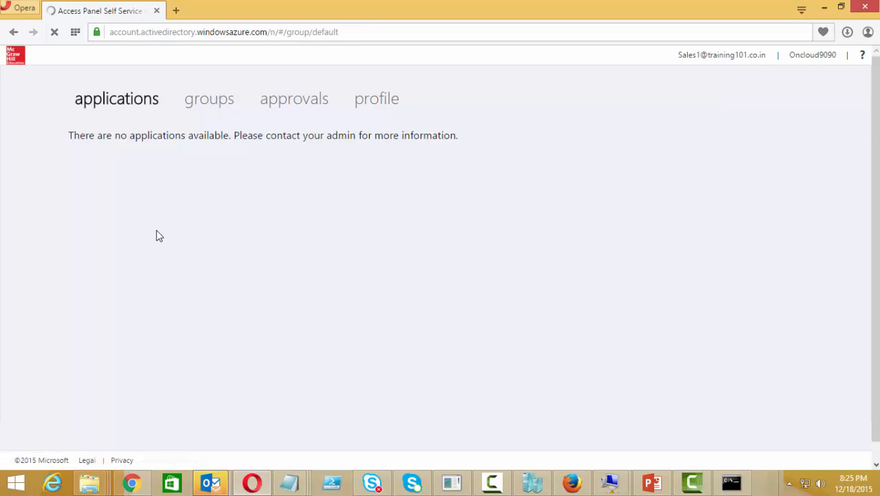
Filter the groups list to All and open the HR-APP group
left_click(108, 137)
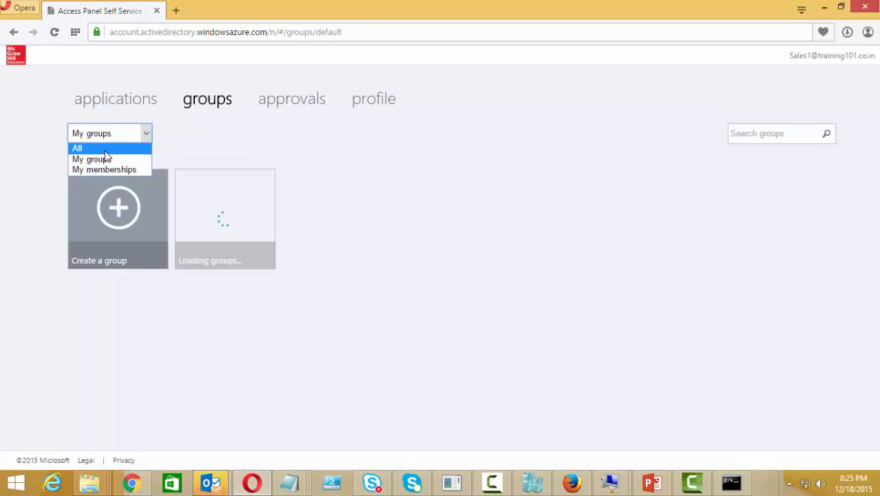
left_click(104, 146)
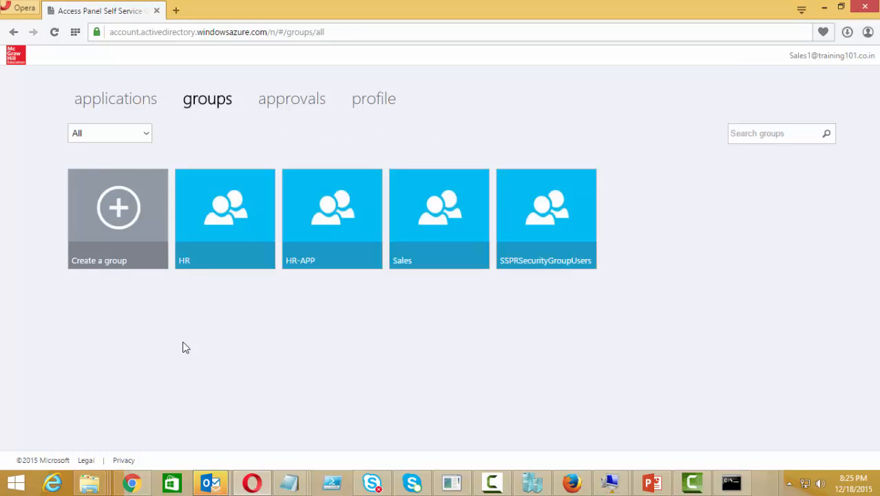
left_click(324, 208)
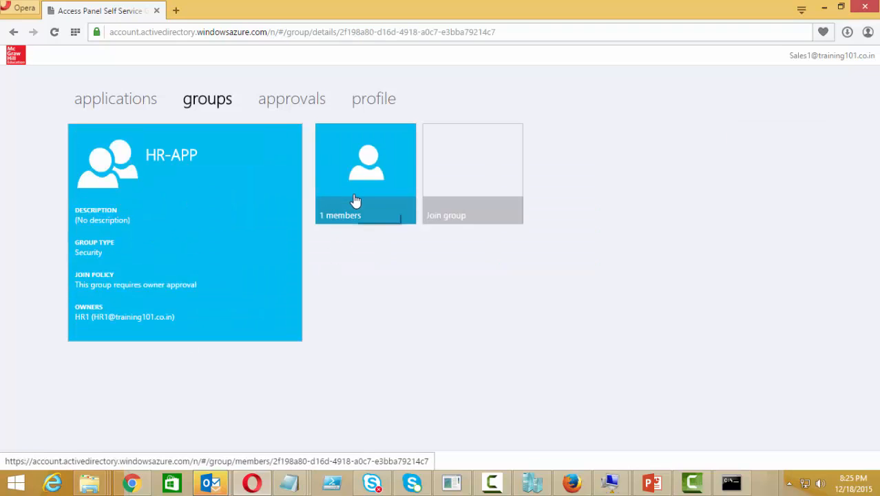
Request to join HR-APP with the justification 'I need to access this internal application'
left_click(475, 183)
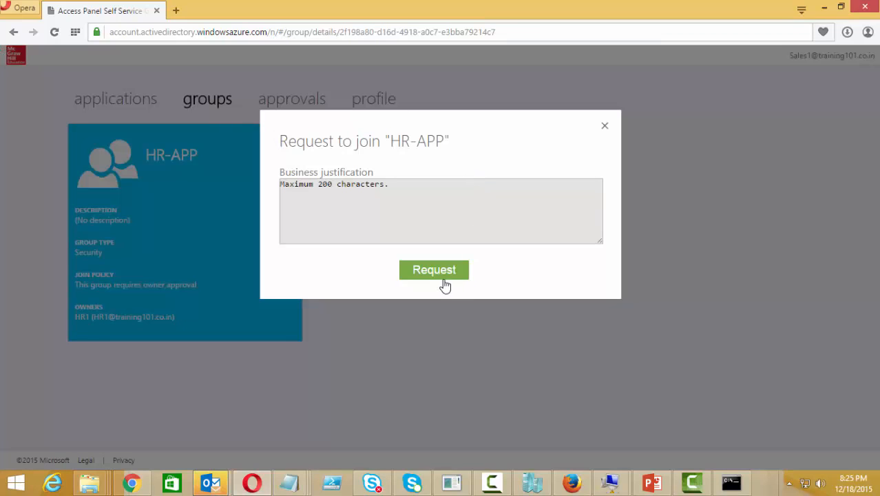
left_click(386, 198)
type("I n")
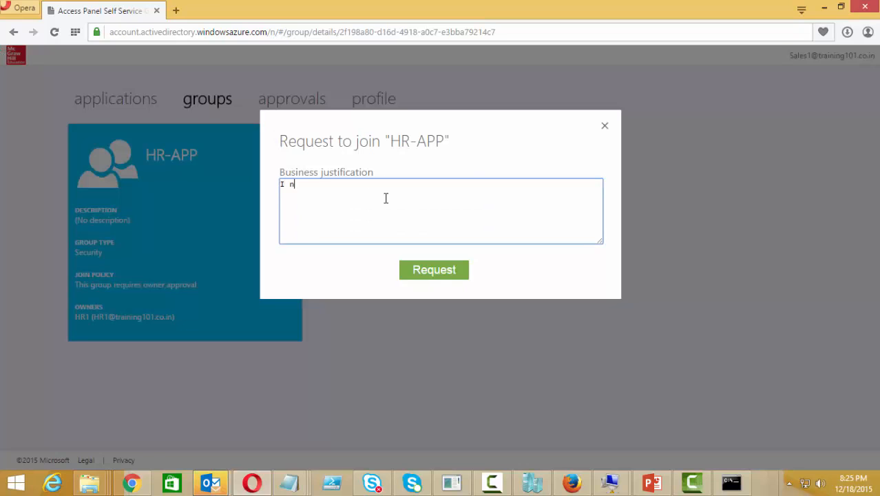
type("eed this")
key("BackSpace")
key("BackSpace")
key("BackSpace")
type("to access this internal;  application")
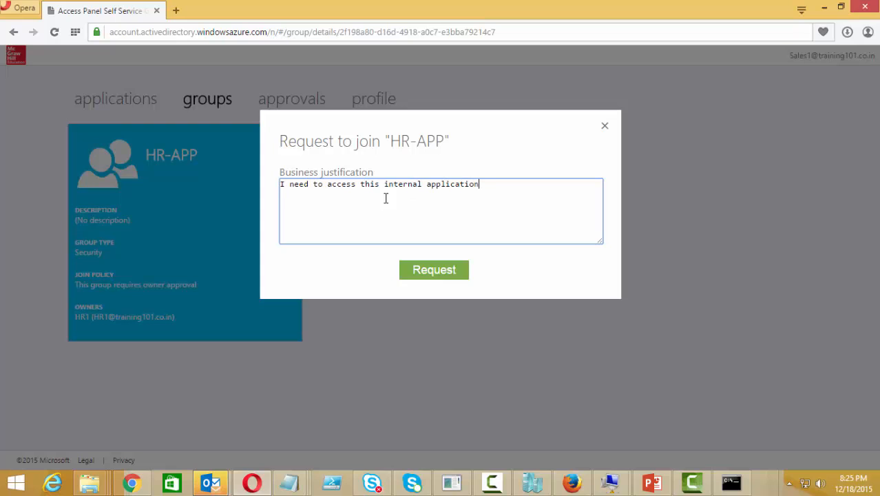
left_click(417, 271)
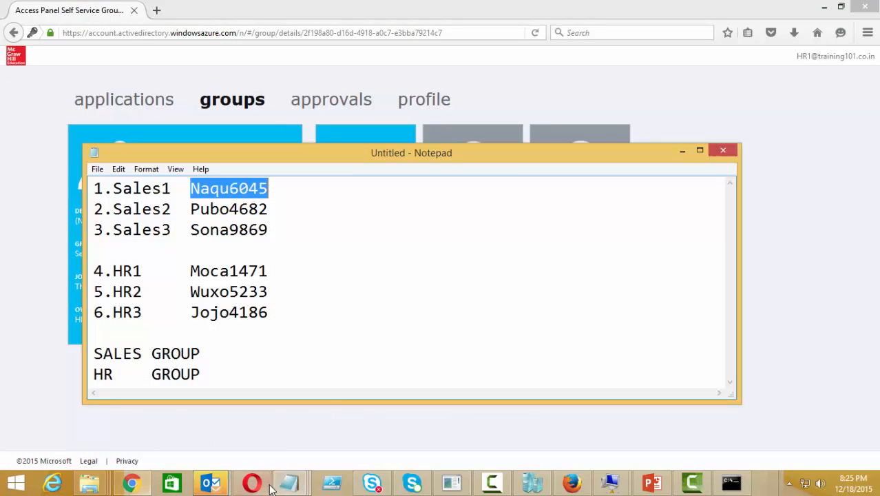
As the group owner, approve the pending HR-APP join request in Approvals
left_click(571, 485)
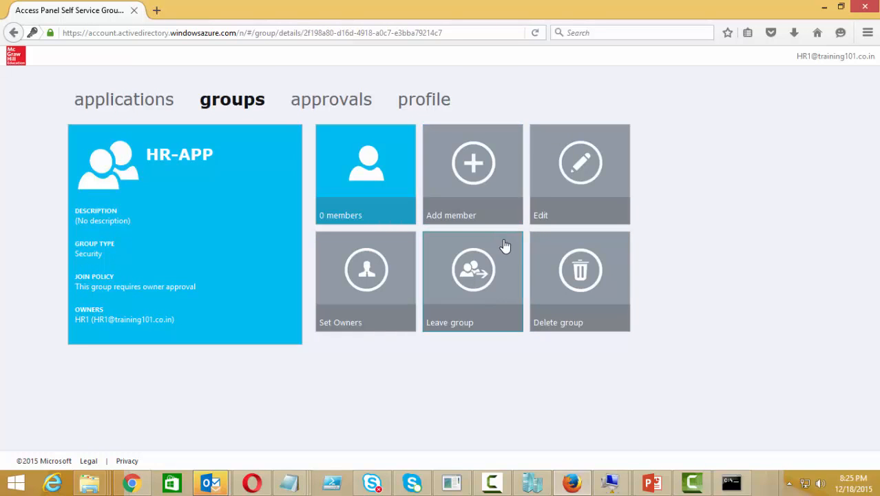
left_click(535, 33)
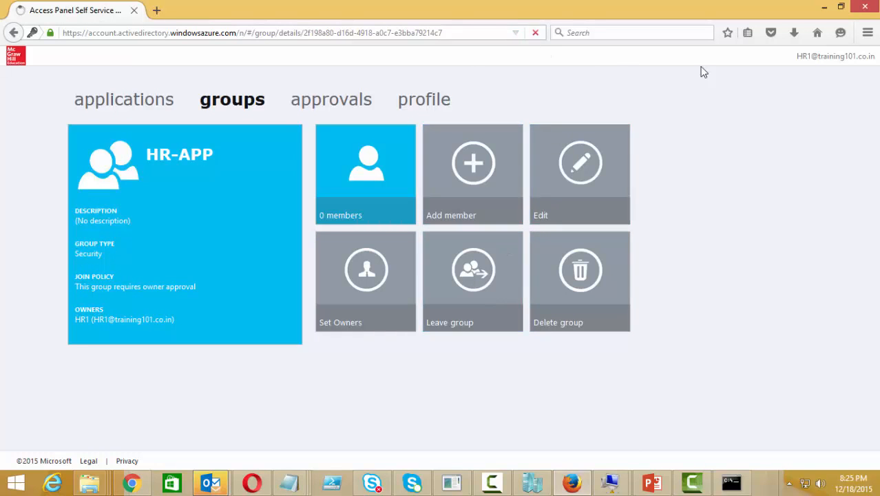
mouse_move(805, 61)
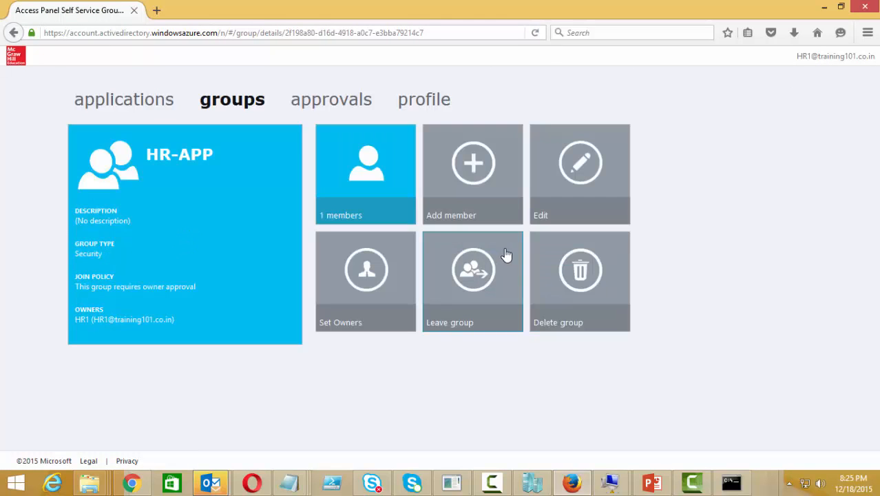
left_click(329, 103)
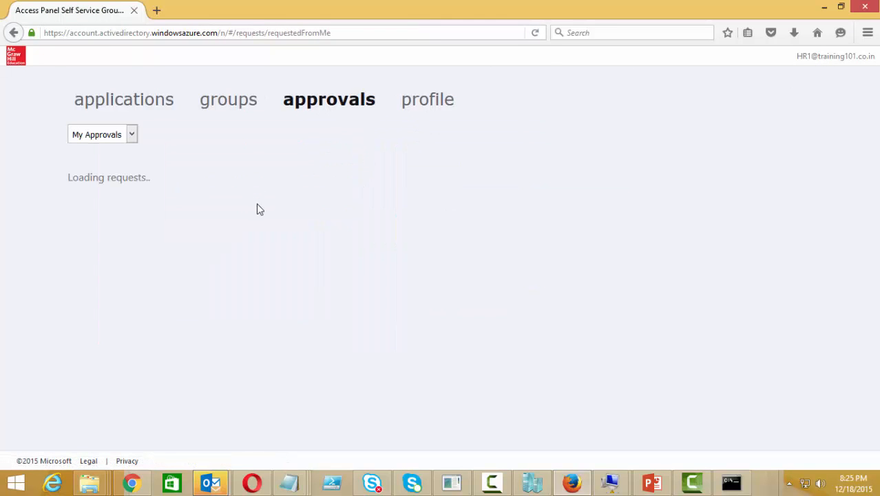
left_click(79, 216)
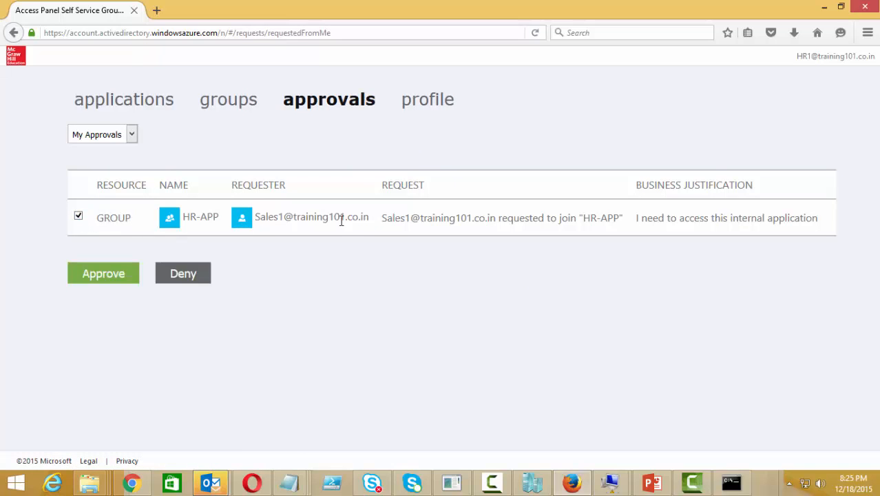
left_click(100, 276)
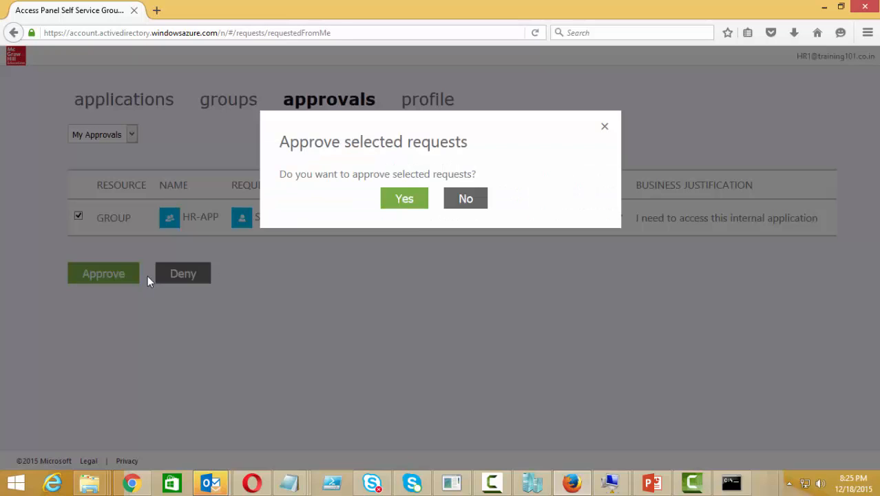
left_click(404, 199)
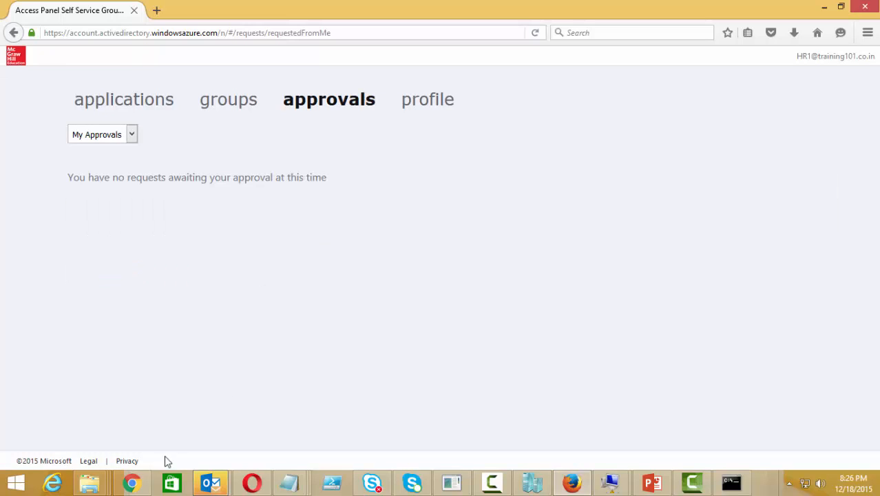
In the requester's browser, close the request-sent confirmation and go to applications
left_click(252, 481)
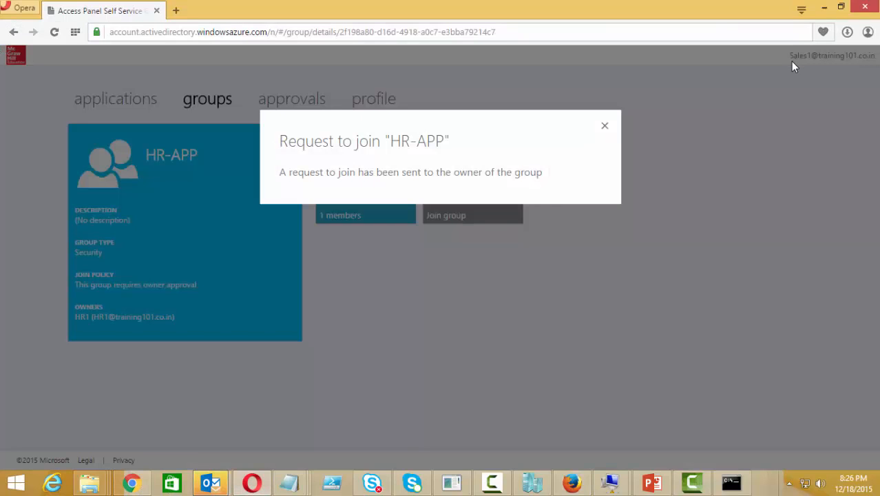
left_click(604, 127)
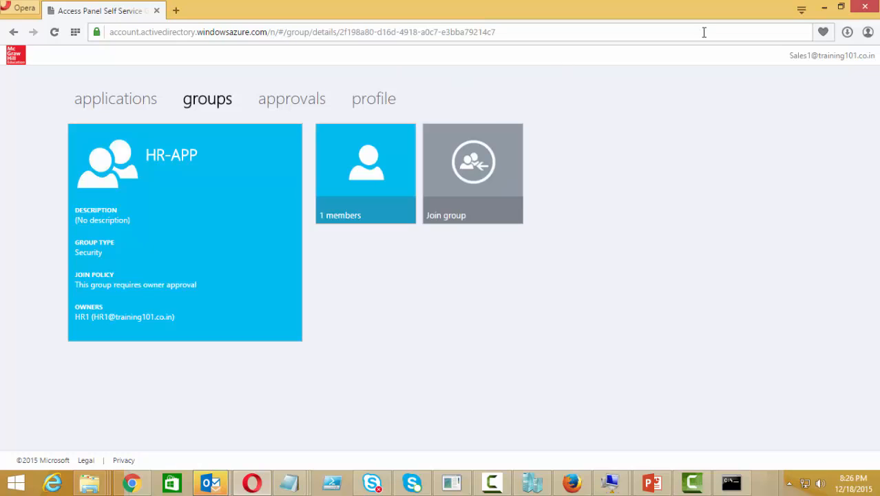
left_click(117, 99)
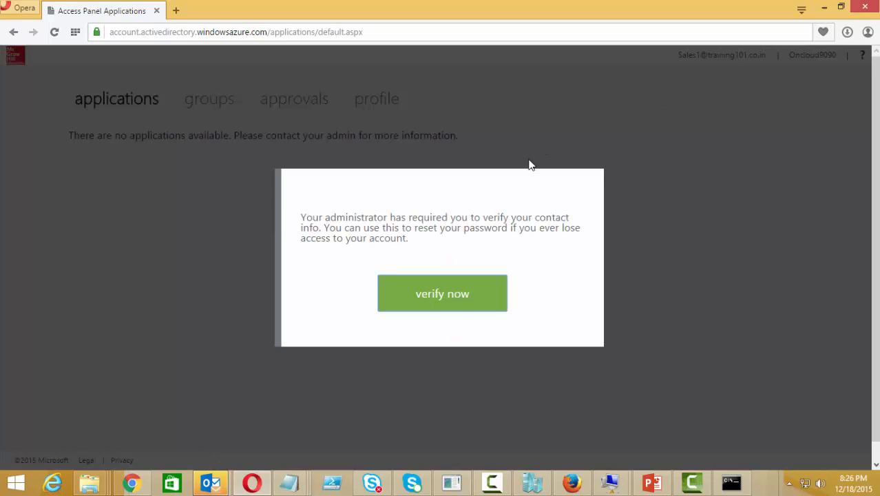
Set up the authentication phone with country India (+91) and the user's phone number
left_click(443, 298)
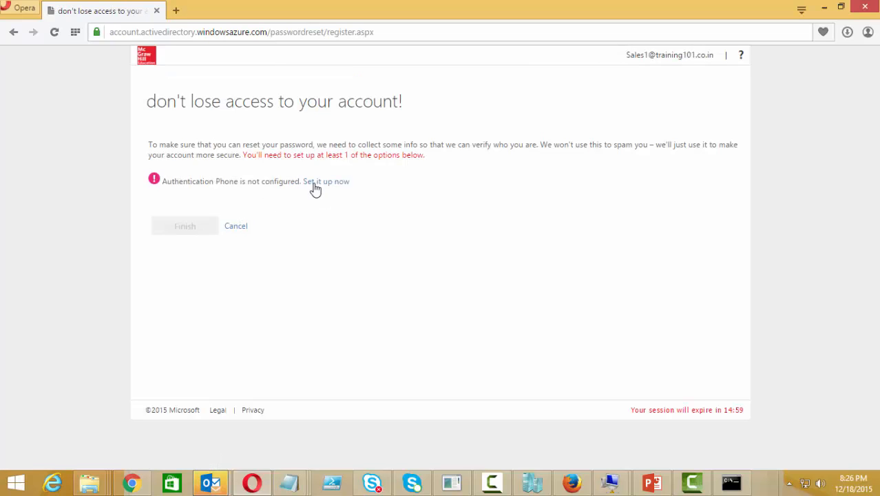
left_click(323, 182)
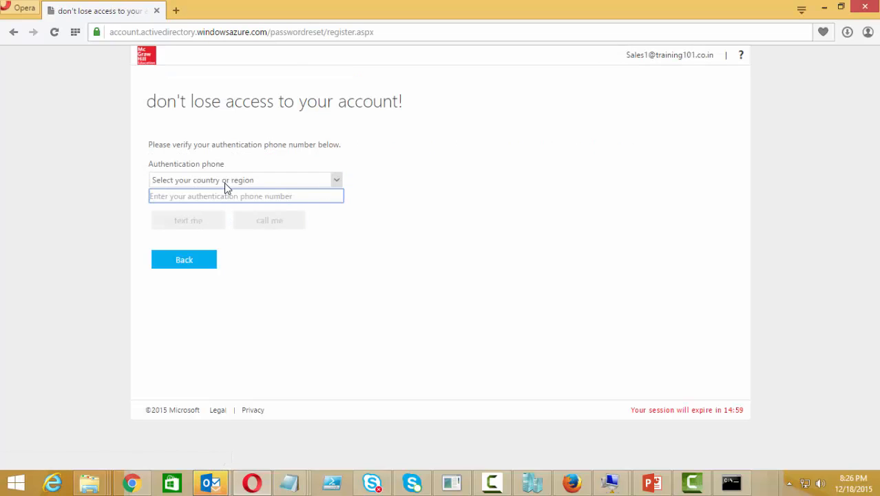
left_click(224, 182)
type("india")
key("Return")
key("Tab")
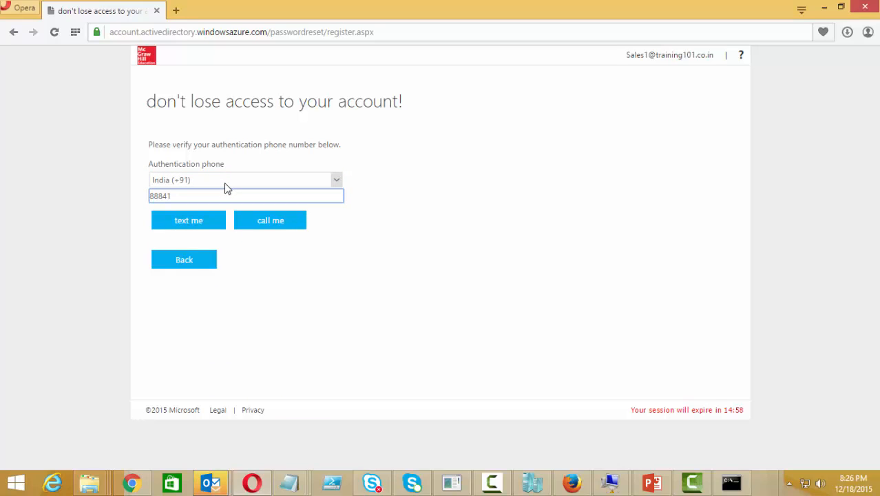
Verify the phone by call, finish, and bring the presentation slides forward
left_click(258, 222)
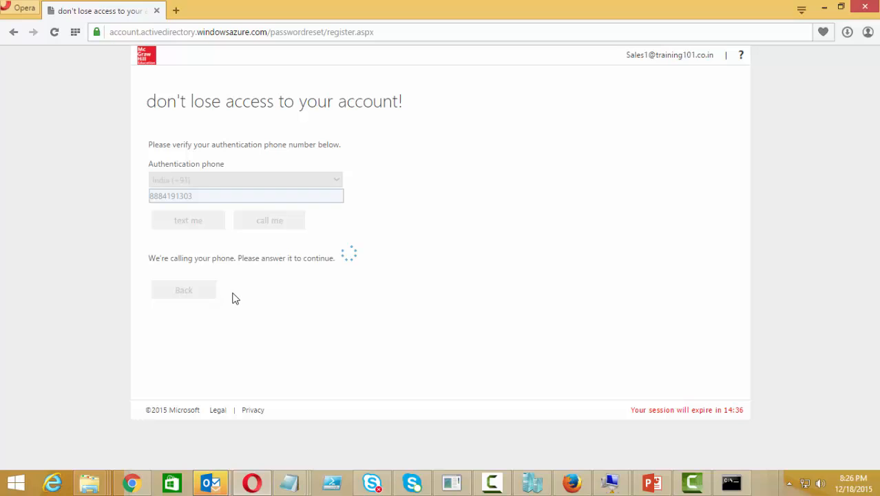
left_click(192, 205)
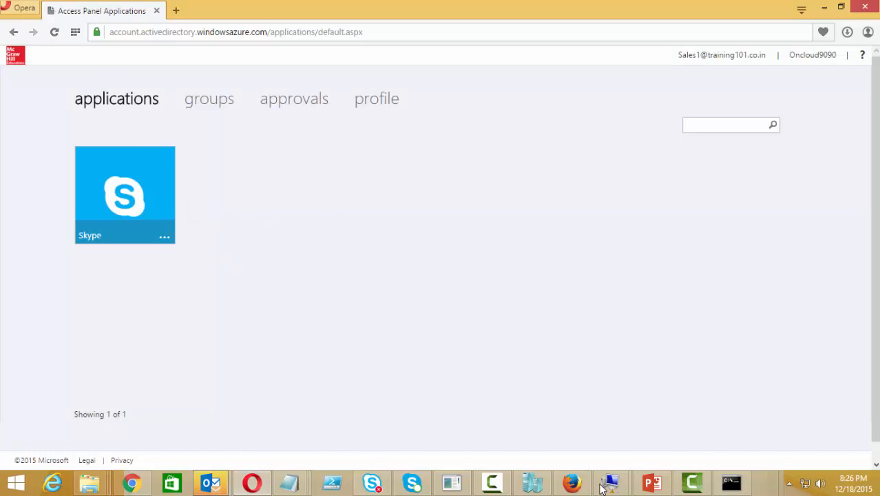
left_click(651, 482)
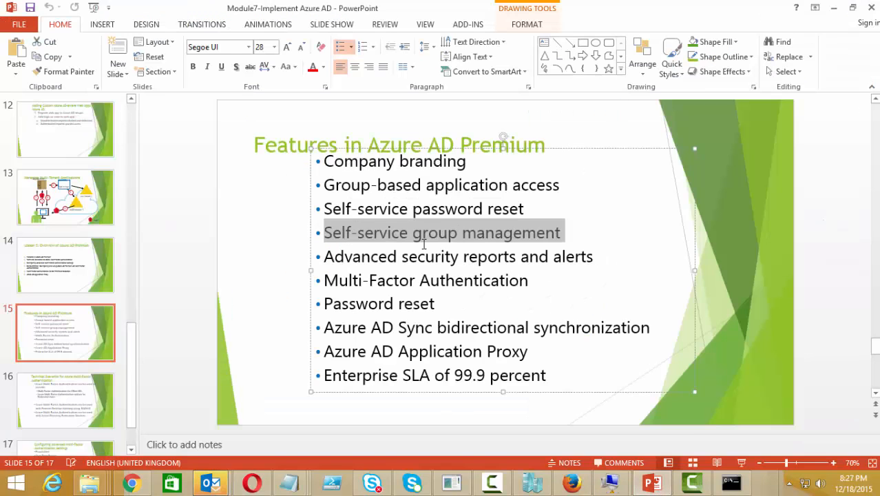
left_click(518, 275)
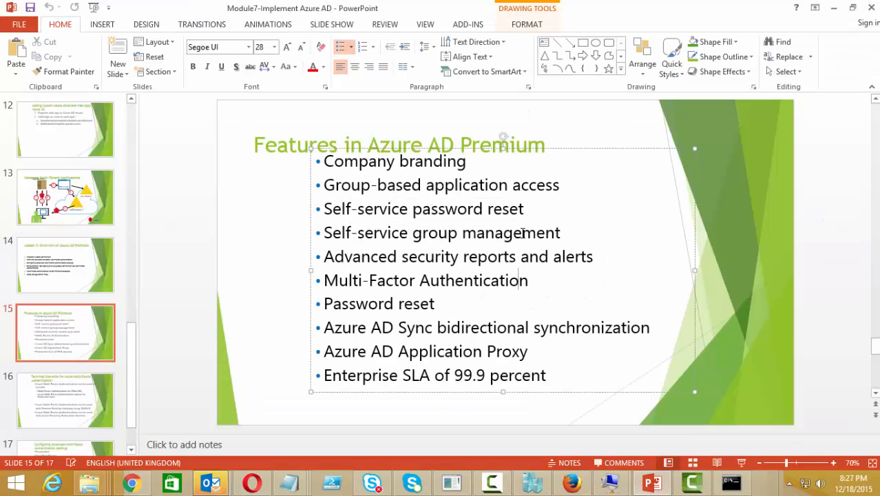
Sign out of the sales account, then follow 'Can't access your account?' for it
left_click(832, 7)
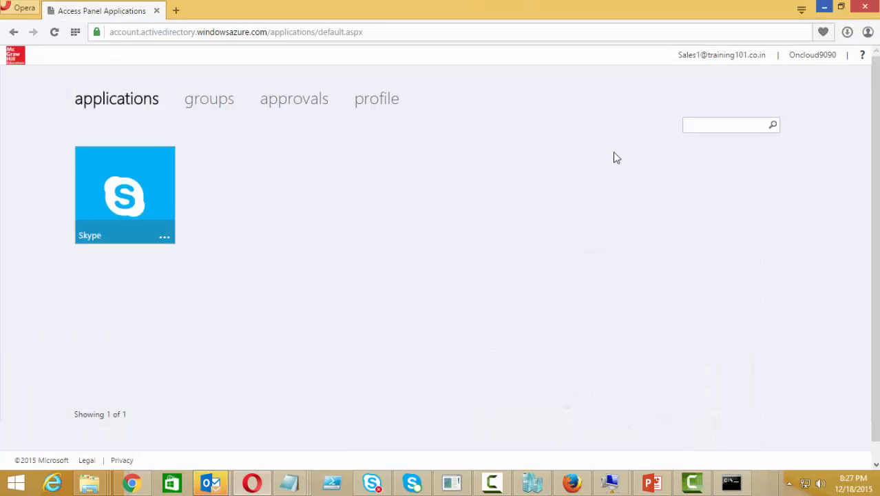
left_click(731, 56)
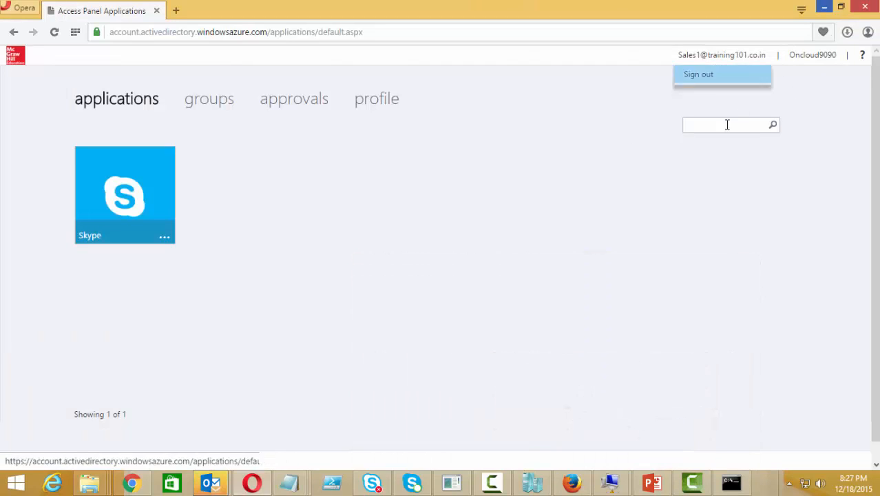
left_click(703, 77)
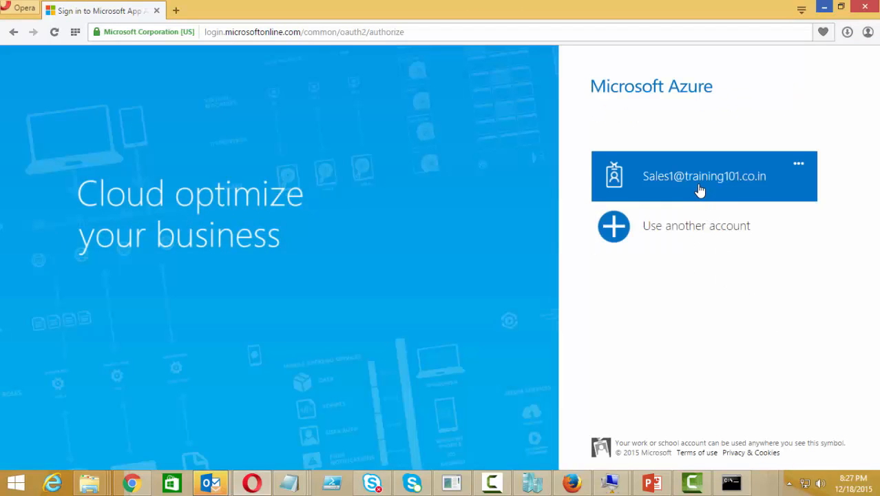
left_click(699, 190)
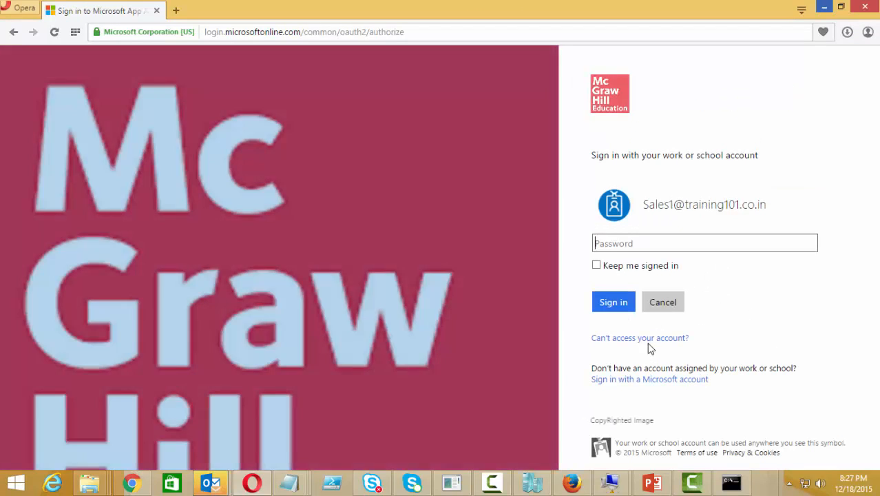
left_click(642, 339)
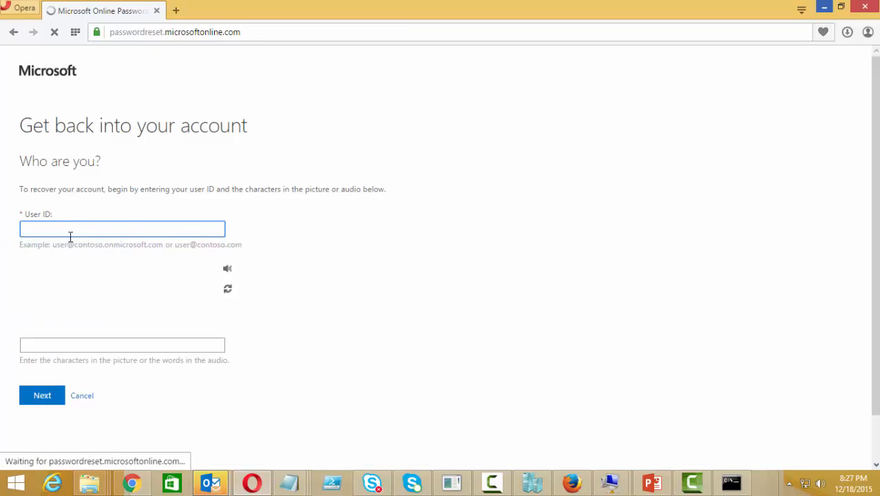
Submit the account's user ID and the picture characters to identify the account
key("ctrl+v")
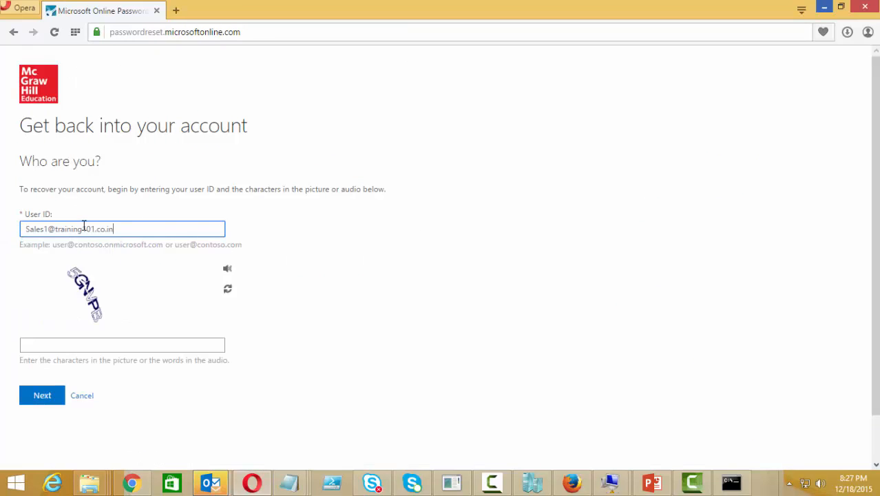
left_click(90, 345)
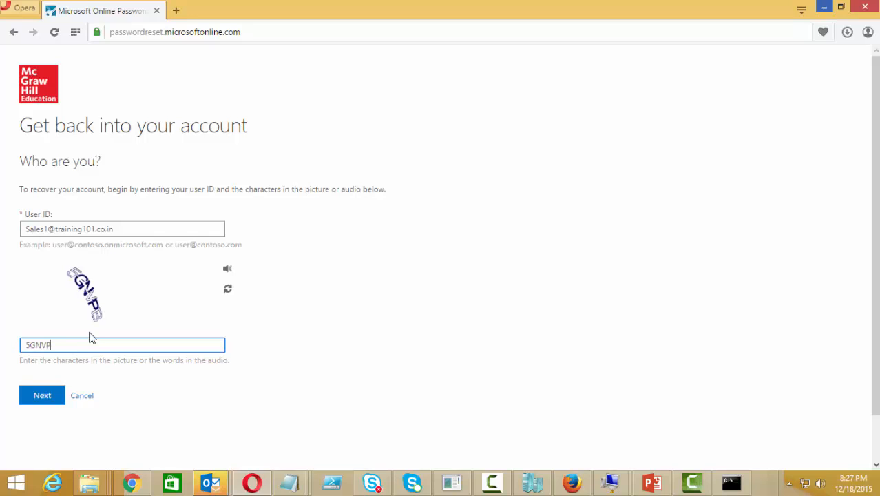
type("B")
left_click(47, 397)
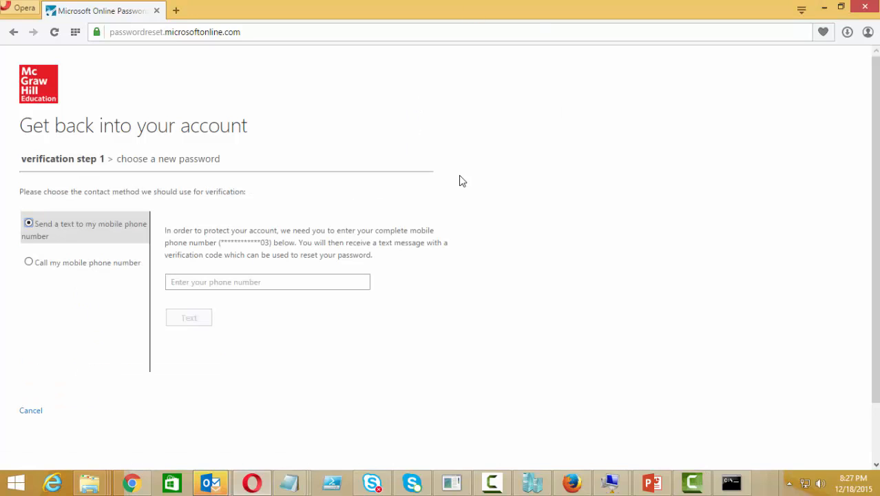
Choose 'Call my mobile phone number', enter the mobile number, and request the call
left_click(237, 285)
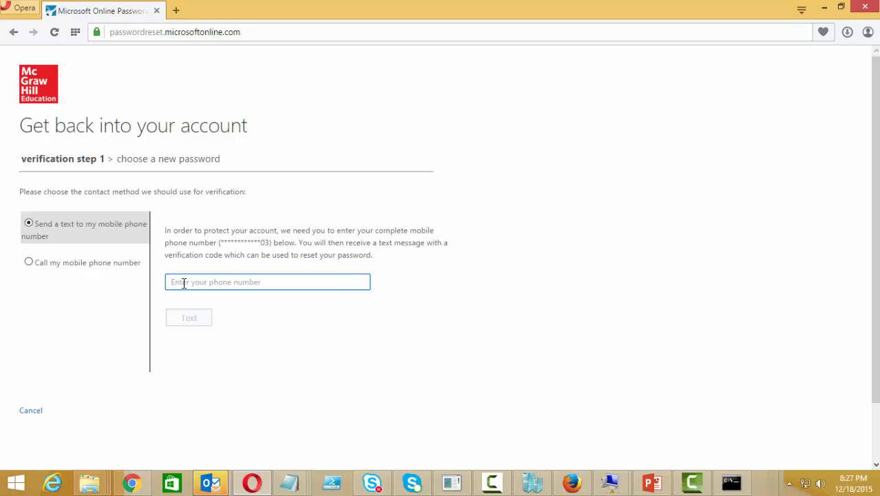
left_click(28, 263)
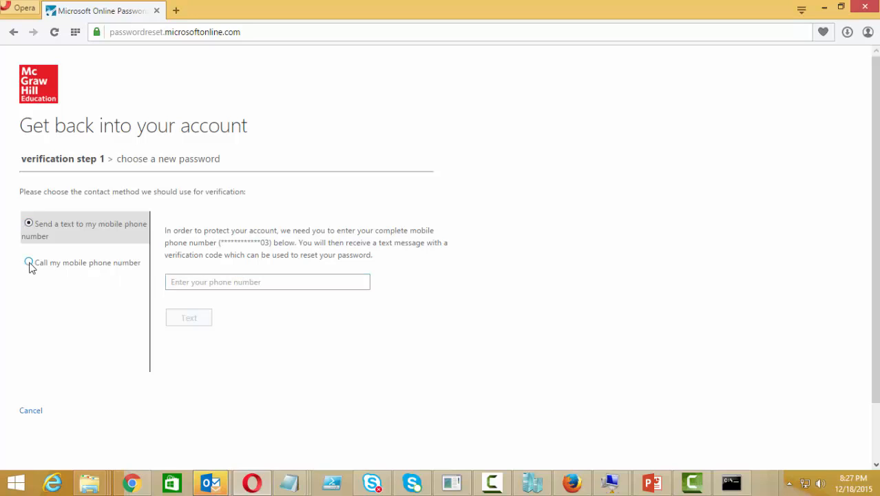
left_click(205, 279)
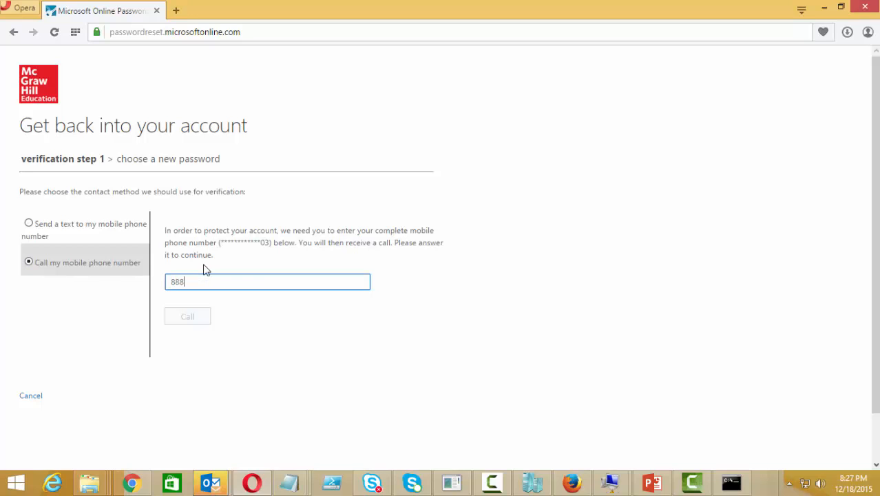
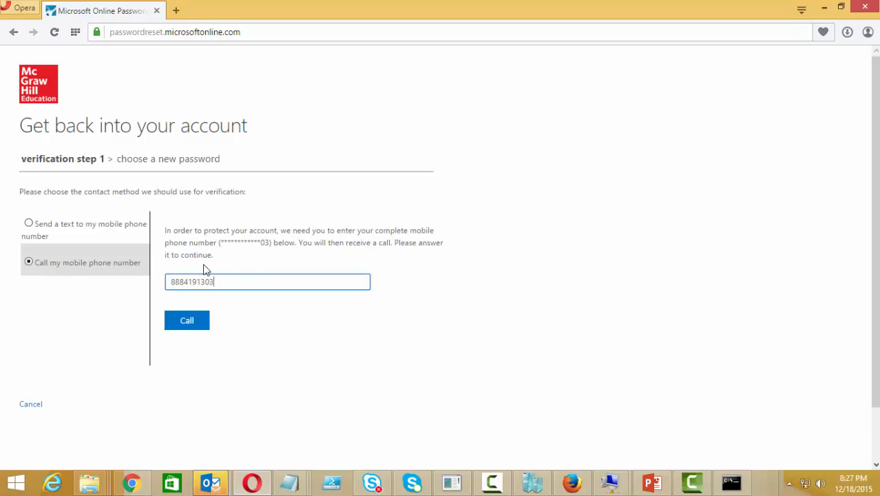
left_click(187, 320)
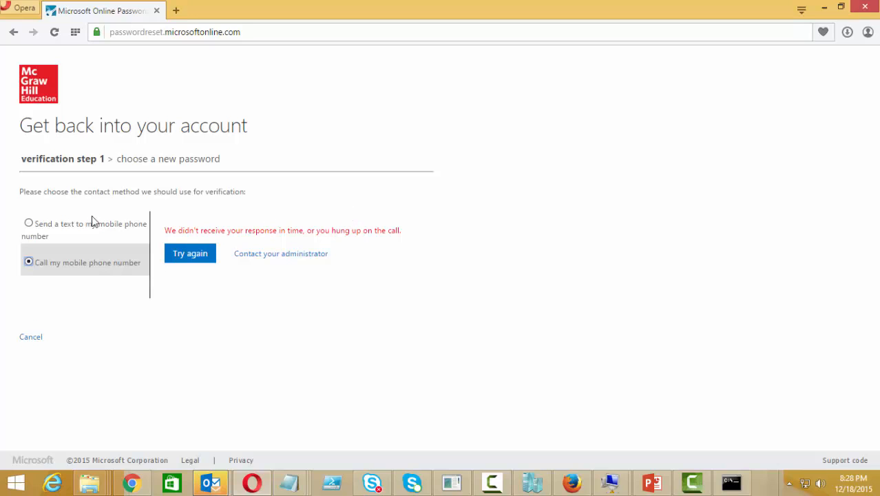
Verify by text message, entering the mobile number and the received verification code
left_click(30, 225)
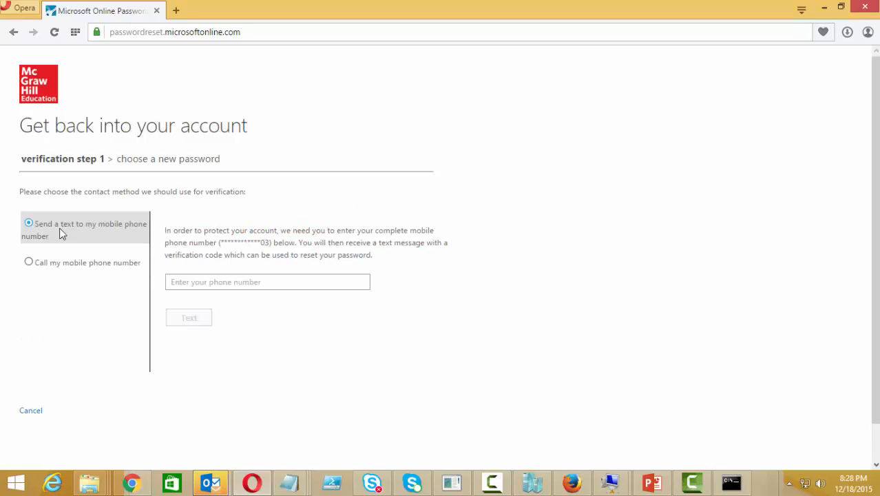
left_click(265, 282)
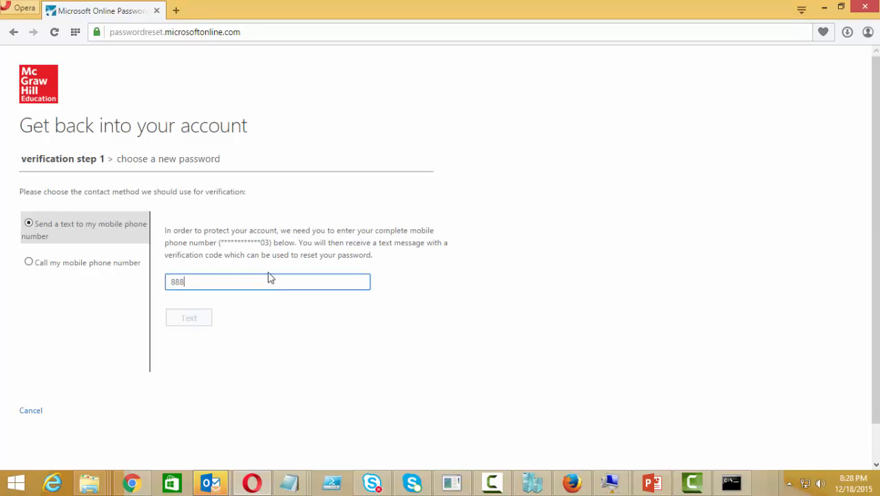
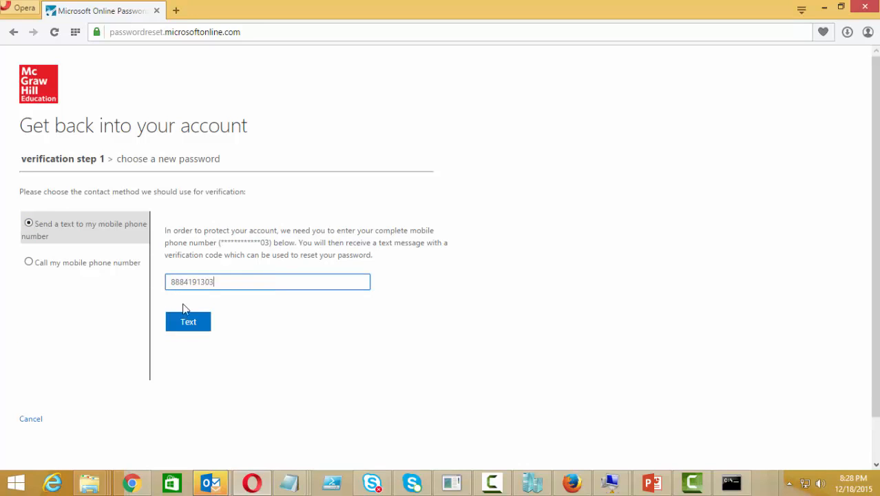
left_click(190, 329)
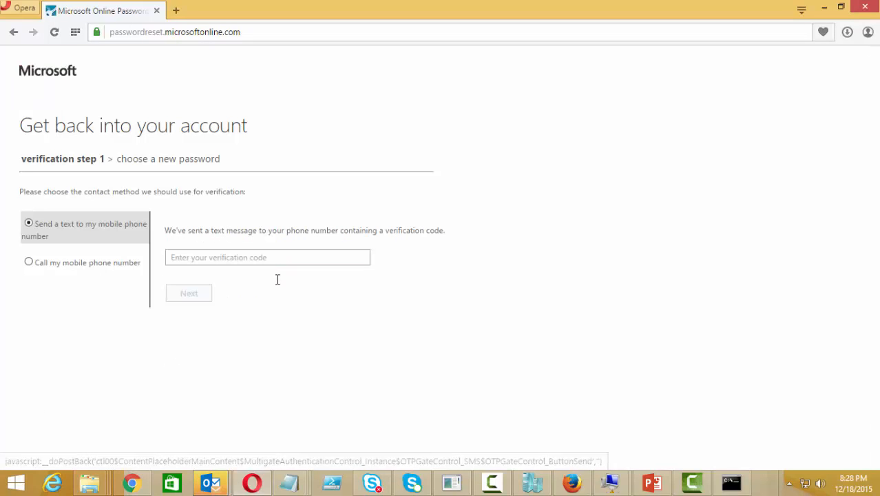
left_click(248, 258)
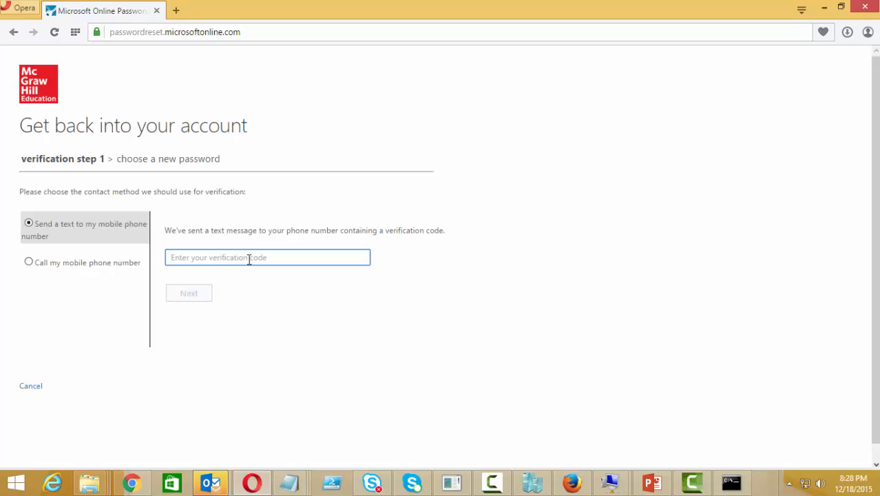
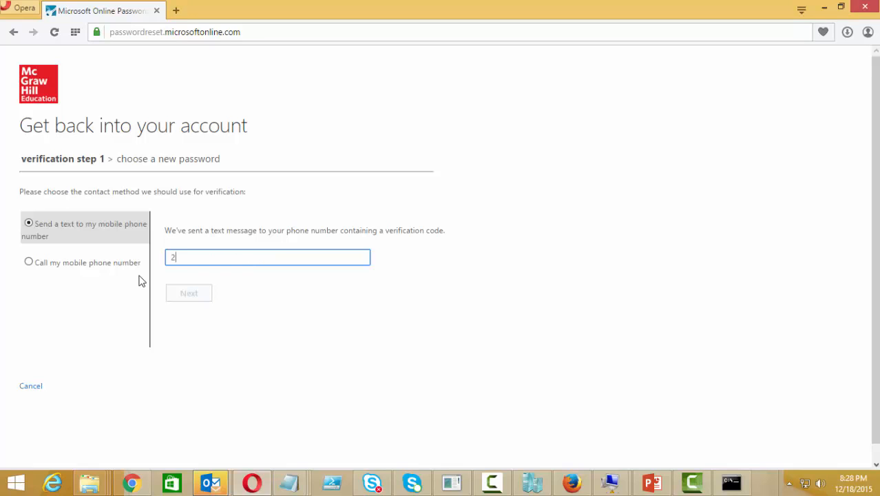
left_click(172, 298)
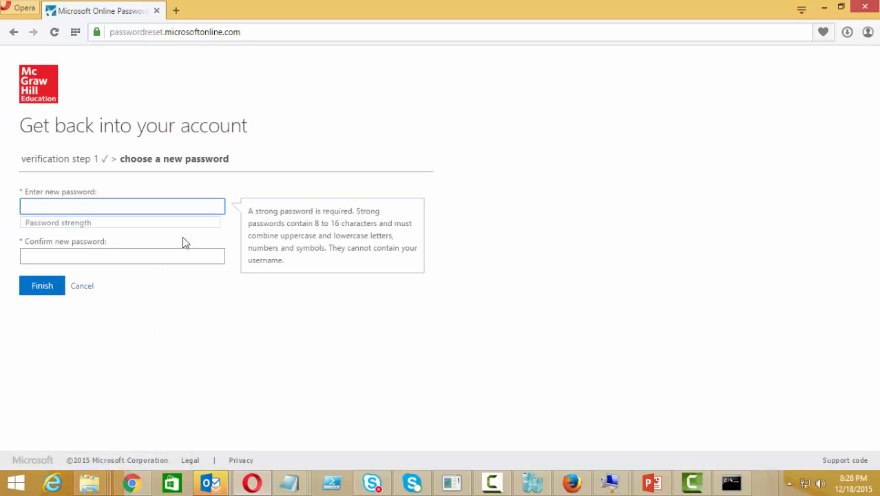
Enter and confirm the new password, finish the reset, and return to the Azure portal
type("••")
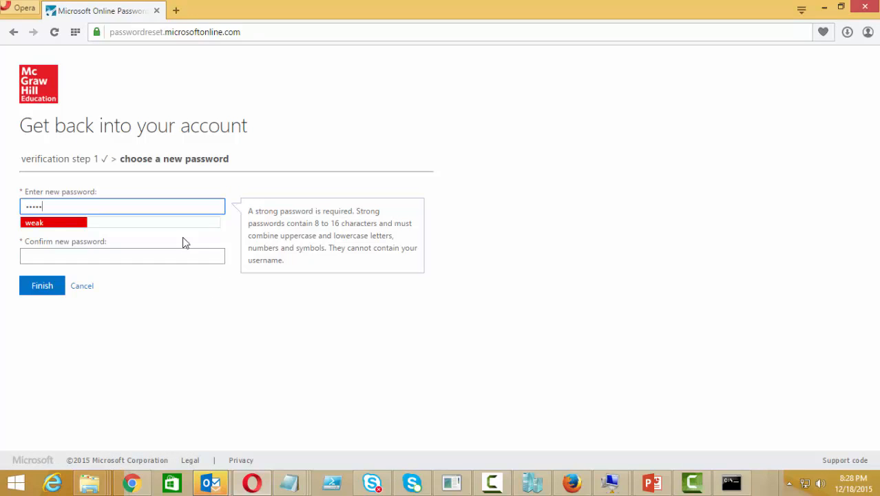
type("•••••••")
key("Tab")
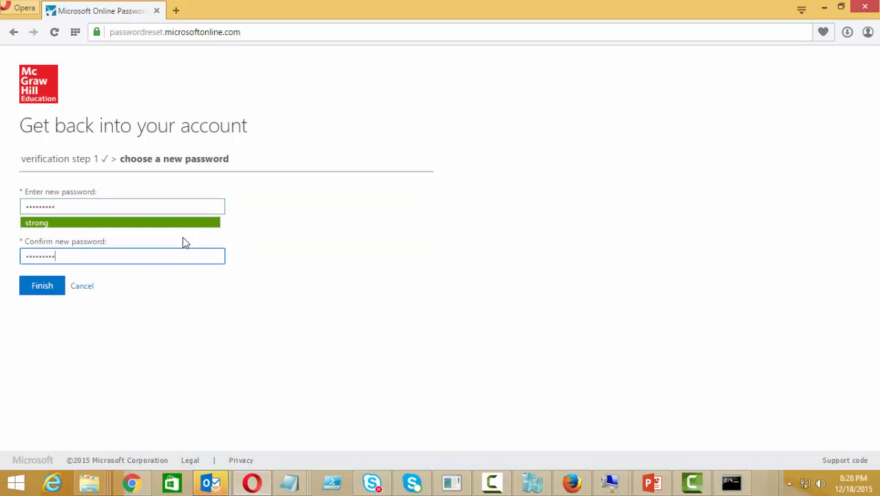
left_click(51, 288)
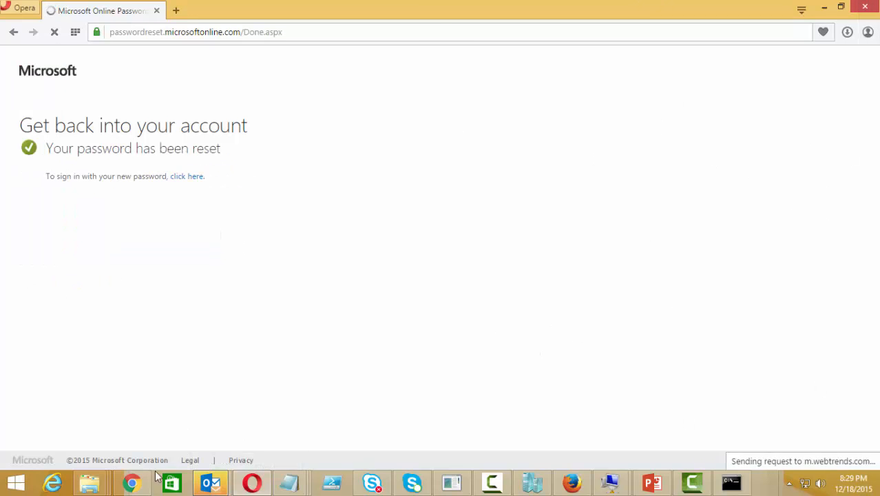
left_click(130, 482)
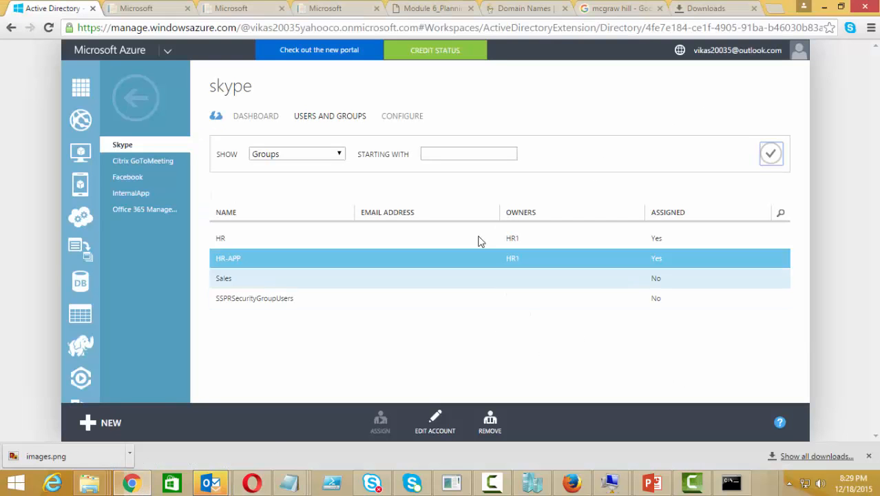
Review the oncloud9090 CONFIGURE settings down to the user password reset policy
left_click(149, 103)
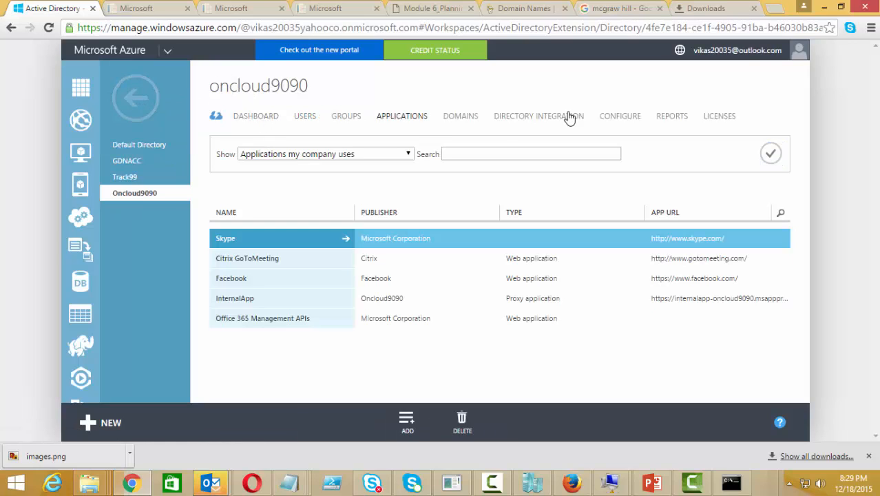
left_click(632, 119)
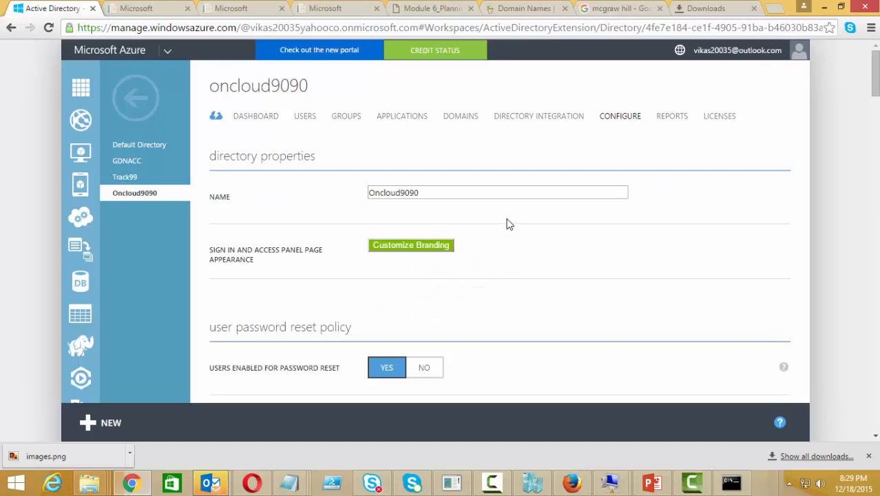
scroll(511, 222, "down", 2)
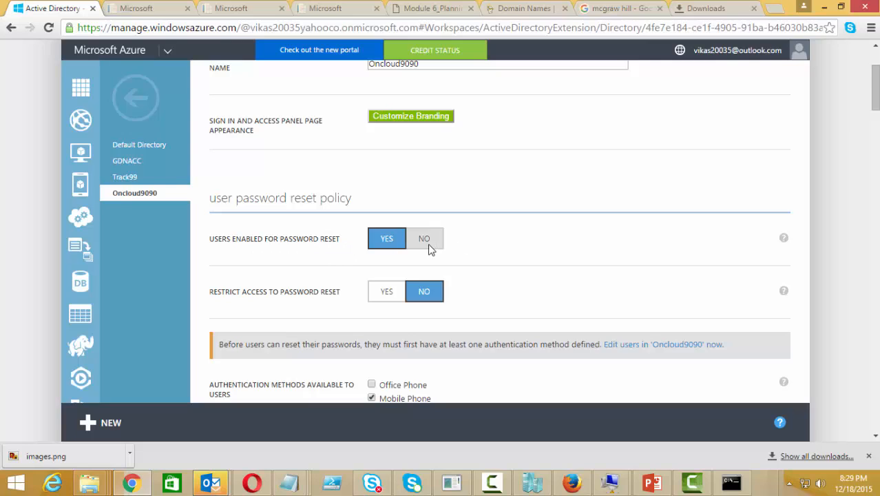
scroll(433, 244, "down", 2)
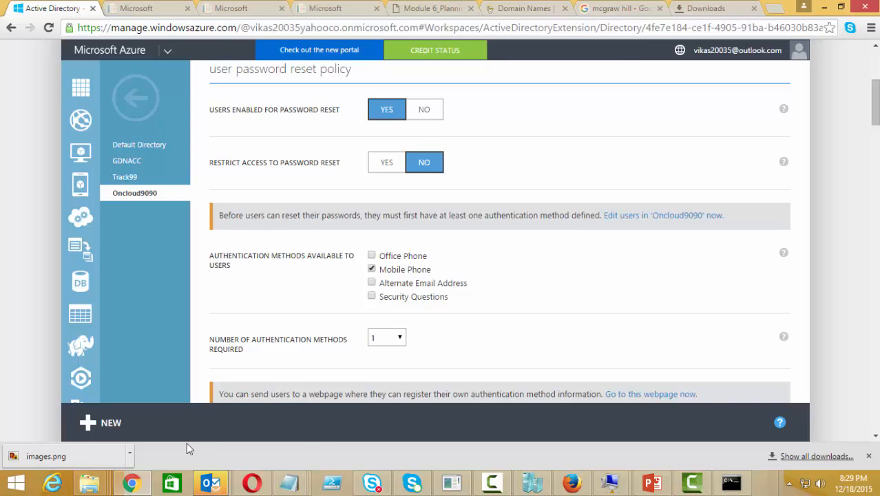
From the reset confirmation, sign in to the reset account with its new password
left_click(249, 484)
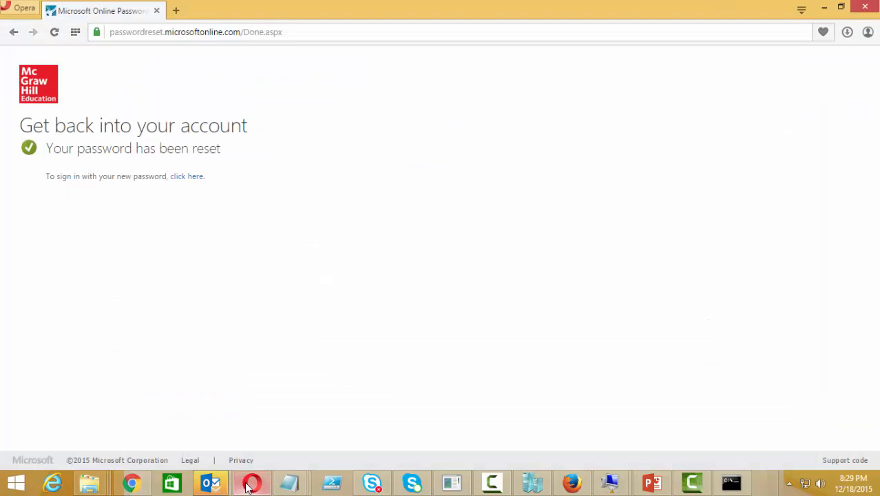
left_click(188, 177)
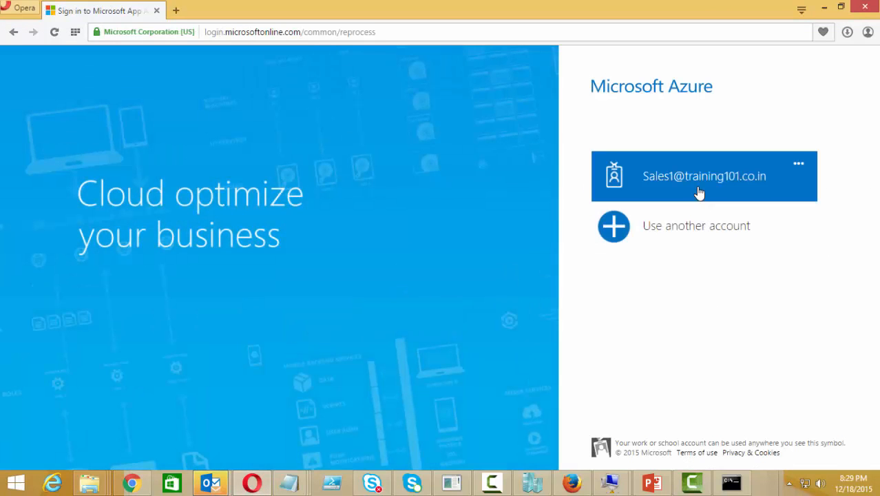
left_click(699, 194)
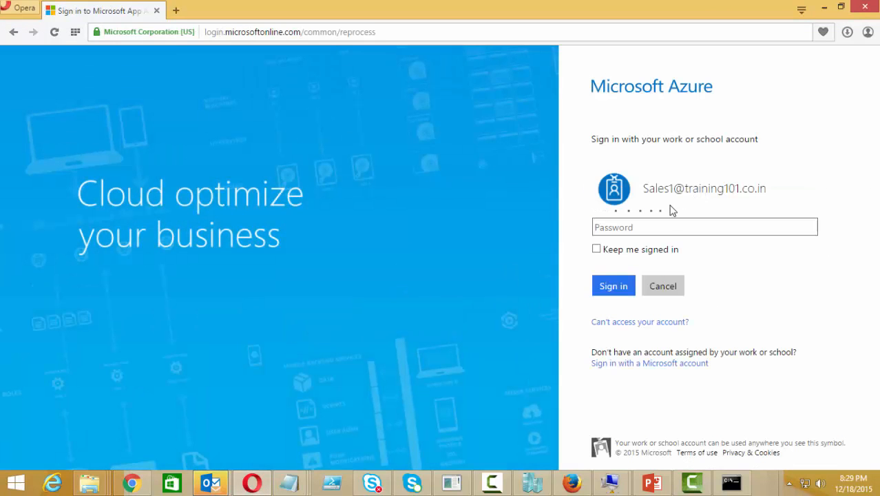
type("••")
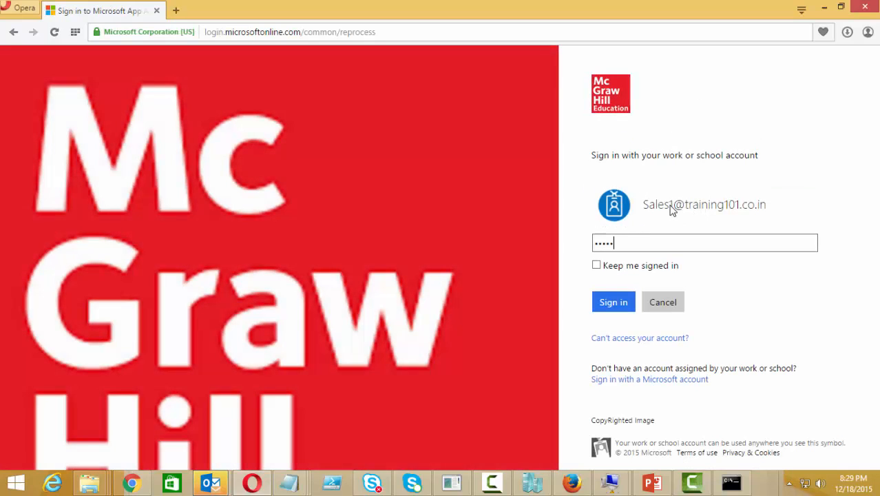
type("••")
left_click(613, 303)
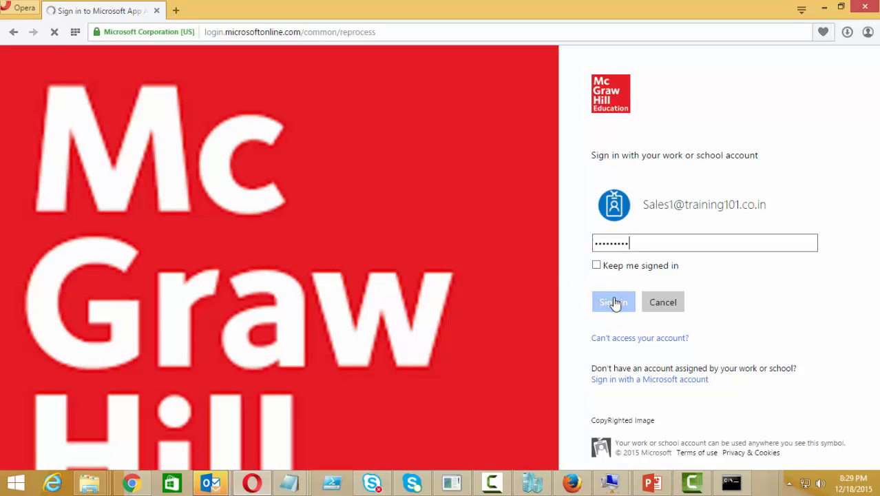